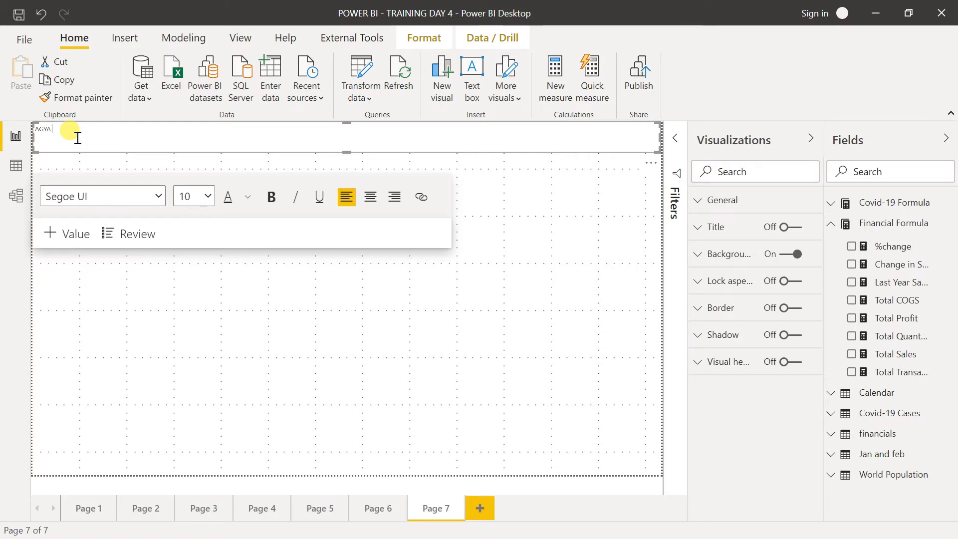
Step: Complete the text box's title as "AGYA ADU SALES REPORT"
type("DU SALES REPRT")
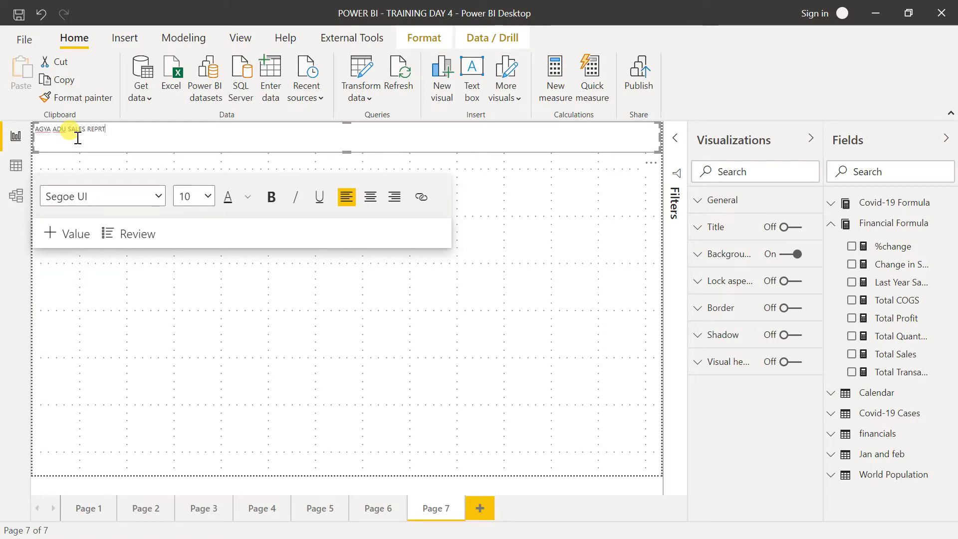
key("BackSpace")
key("BackSpace")
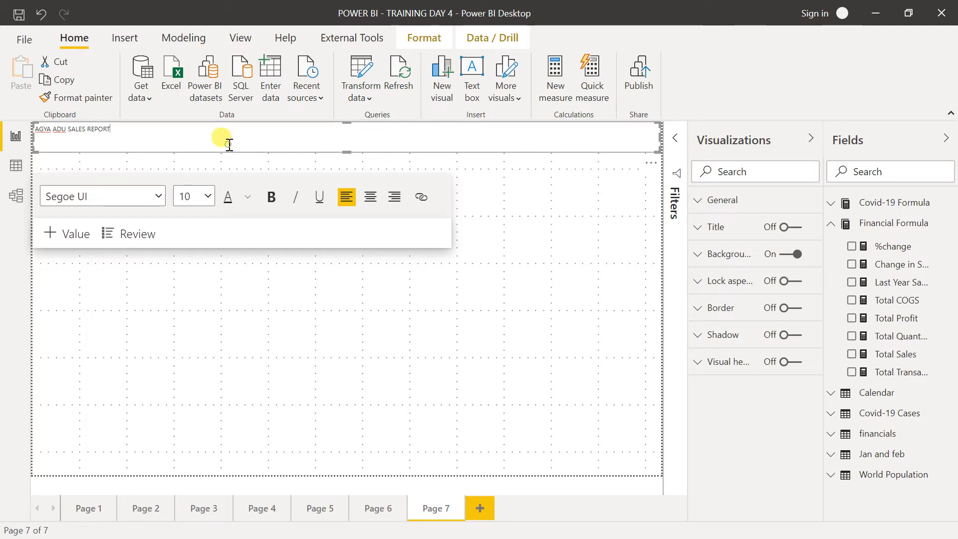
Step: Set the title text to font size 18 and slightly reduce the height of its text box
key("ctrl+a")
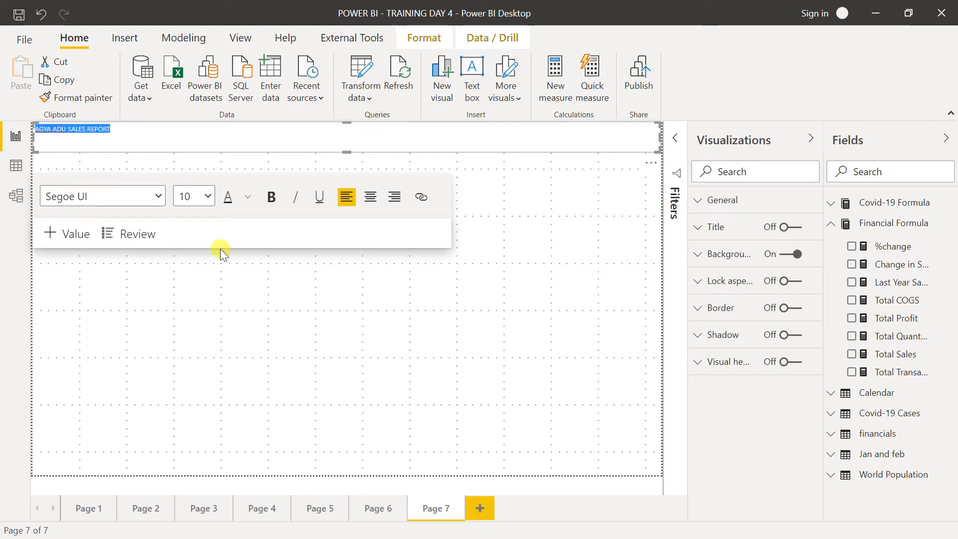
left_click(208, 198)
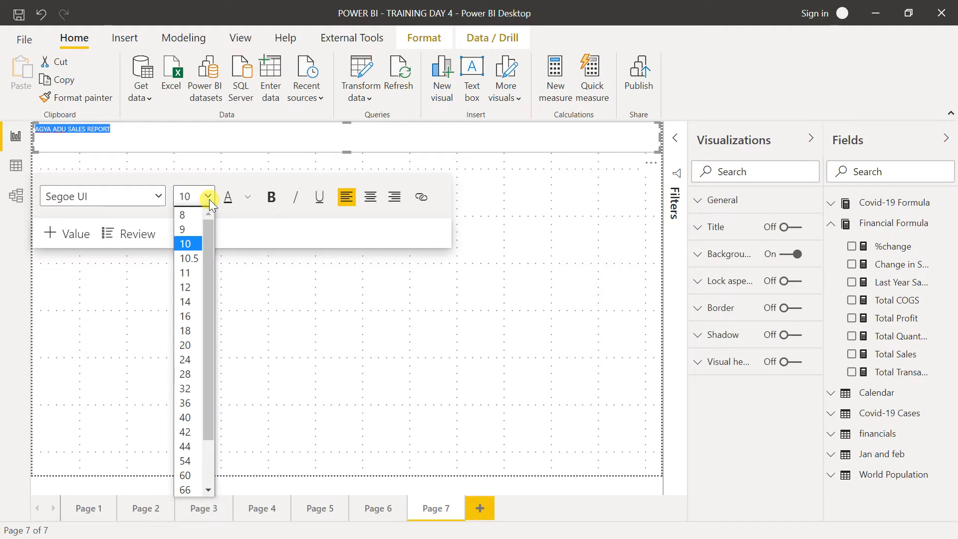
left_click(196, 333)
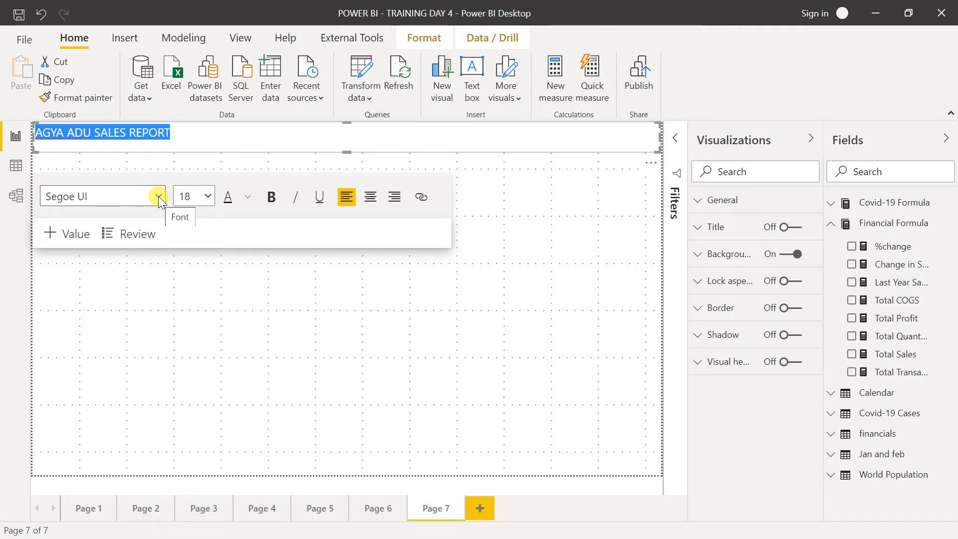
mouse_move(656, 143)
left_mouse_down()
mouse_move(180, 128)
mouse_move(175, 146)
mouse_move(115, 182)
mouse_move(127, 158)
mouse_move(113, 181)
mouse_move(122, 161)
mouse_move(627, 124)
mouse_move(658, 145)
left_mouse_up()
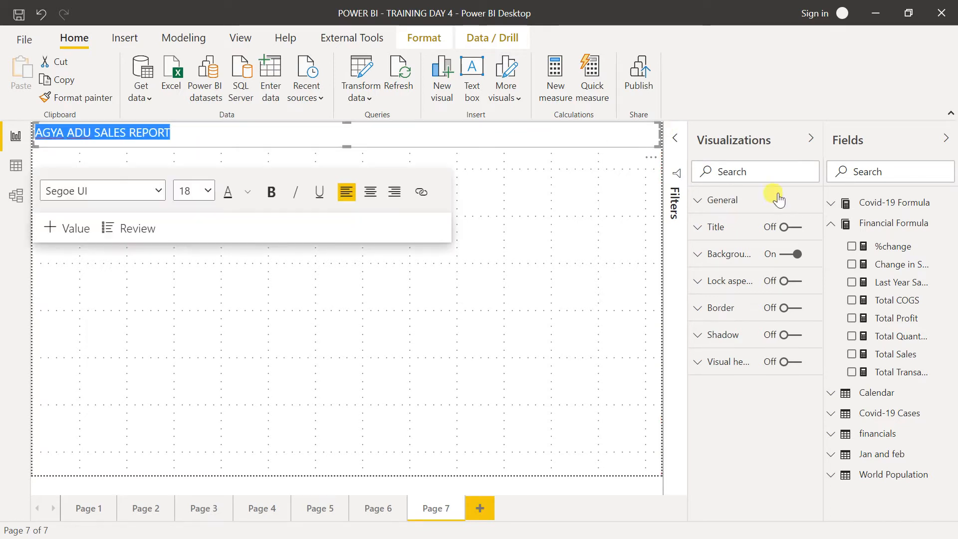
Step: Centre the title in its text box and enlarge it to font size 24
left_click(370, 192)
left_click(202, 189)
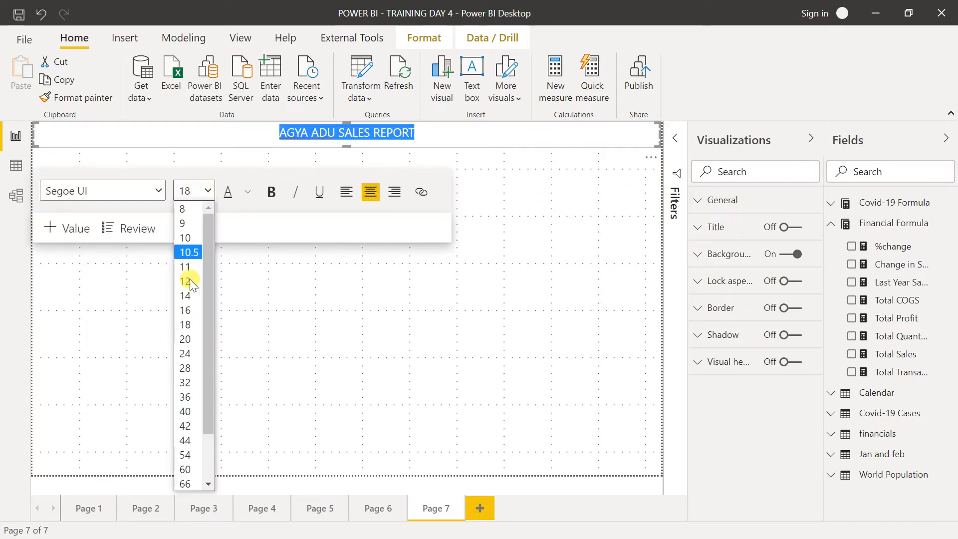
left_click(188, 358)
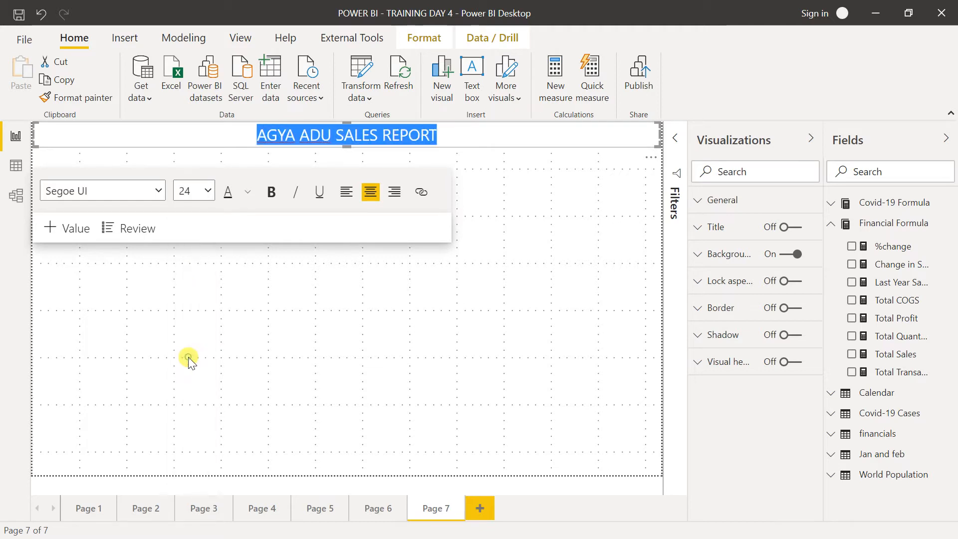
left_click(494, 207)
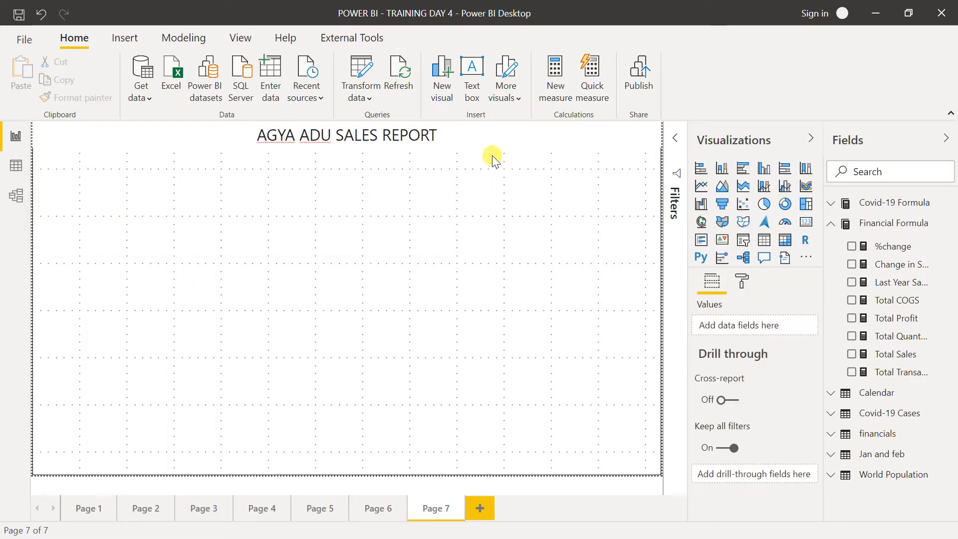
Step: Change the font colour of the whole report title to dark blue
left_click(468, 133)
left_click_drag(470, 133, 250, 133)
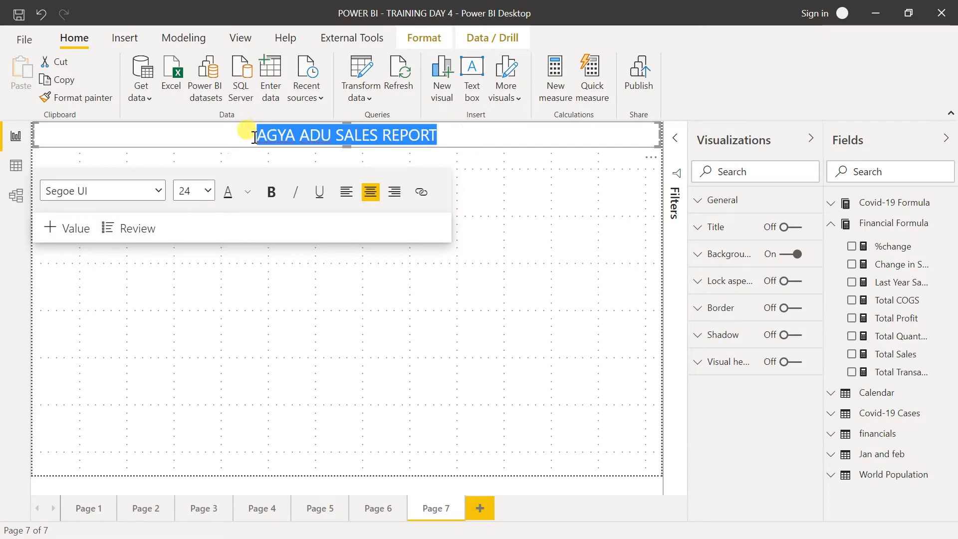
left_click(248, 195)
left_click(248, 195)
left_click(248, 195)
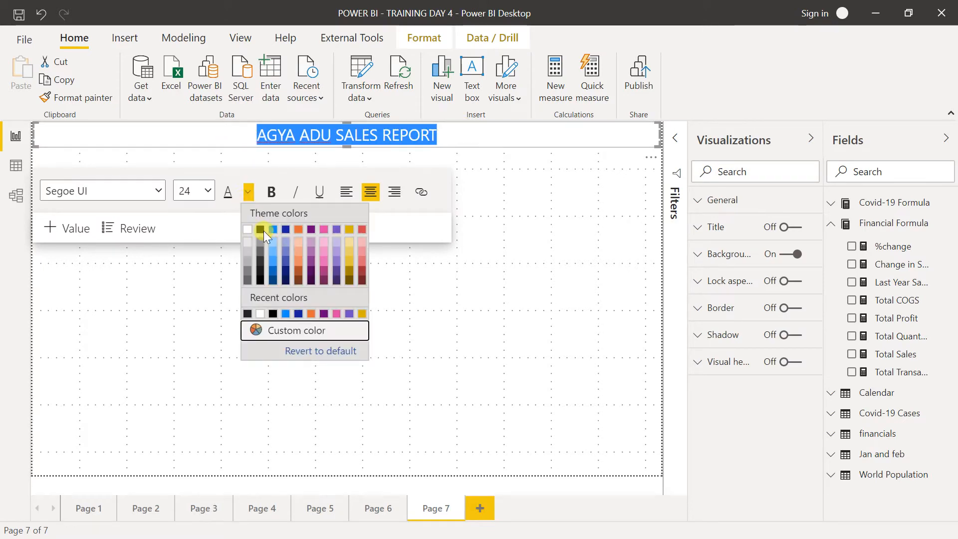
left_click(285, 229)
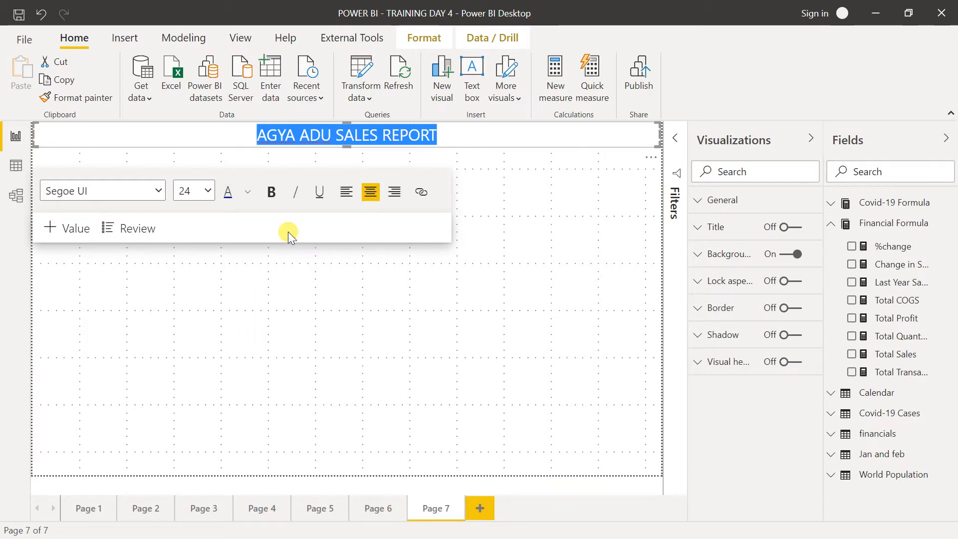
left_click(332, 240)
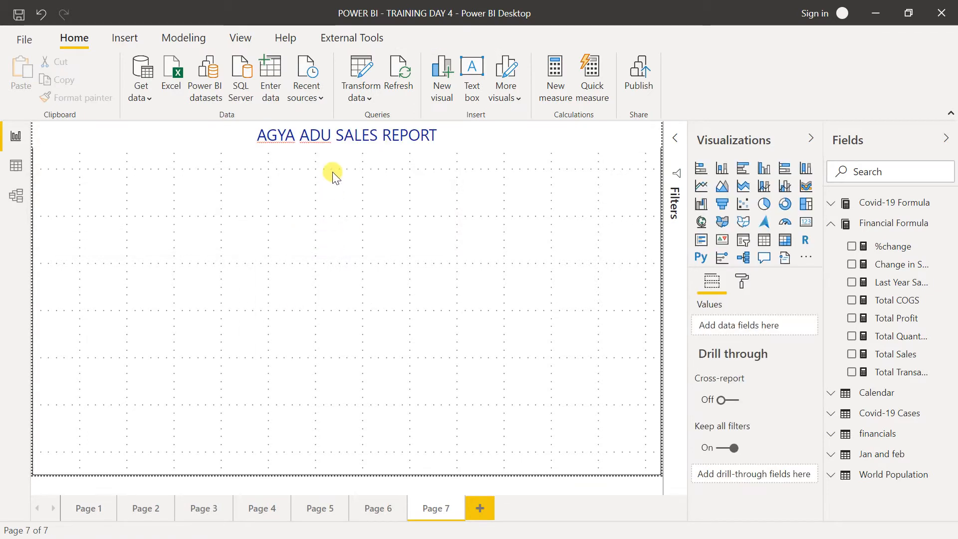
Step: Give the title text box a dark blue background colour
left_click(342, 145)
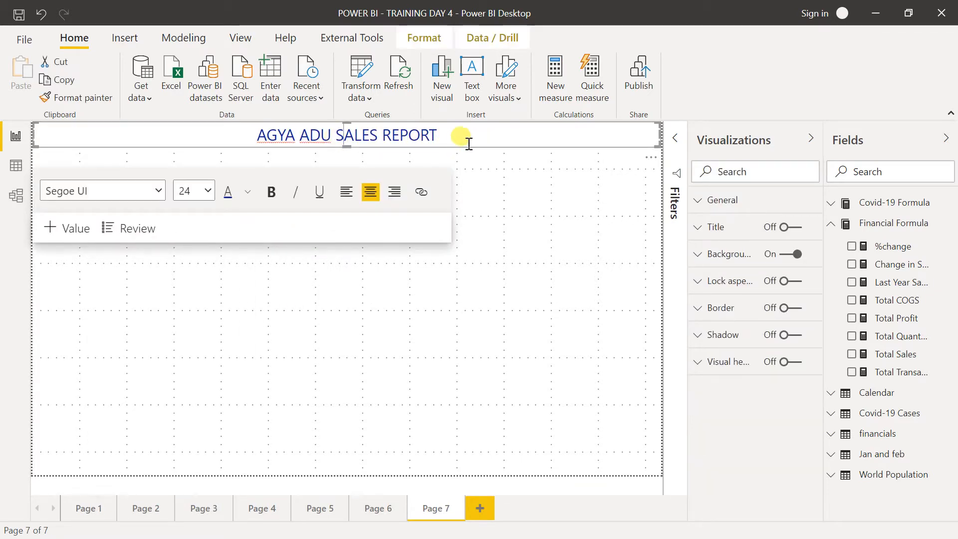
left_click(738, 264)
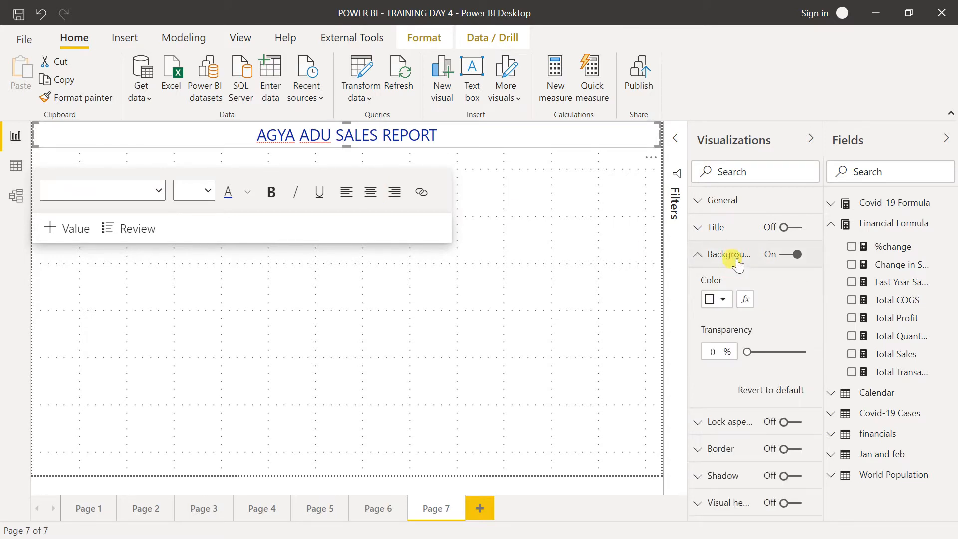
left_click(723, 302)
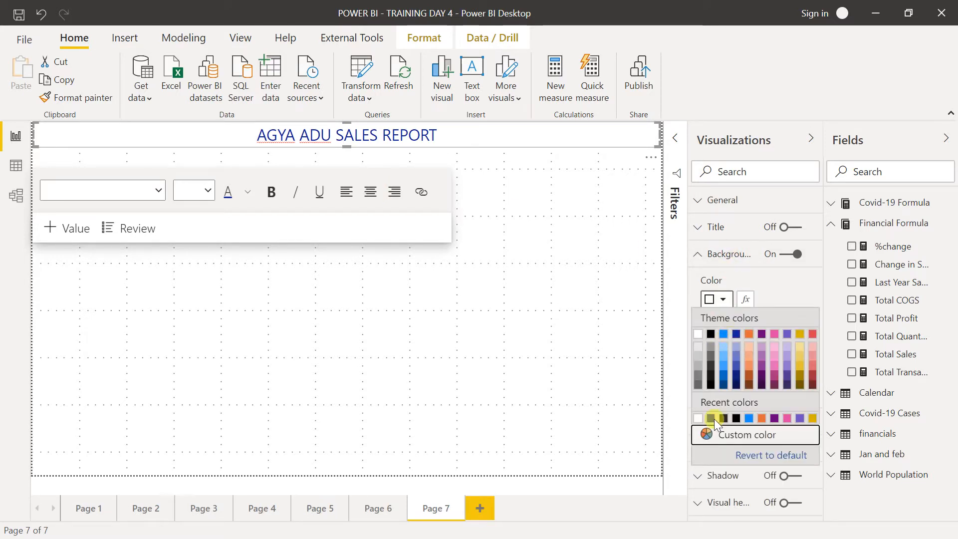
left_click(711, 419)
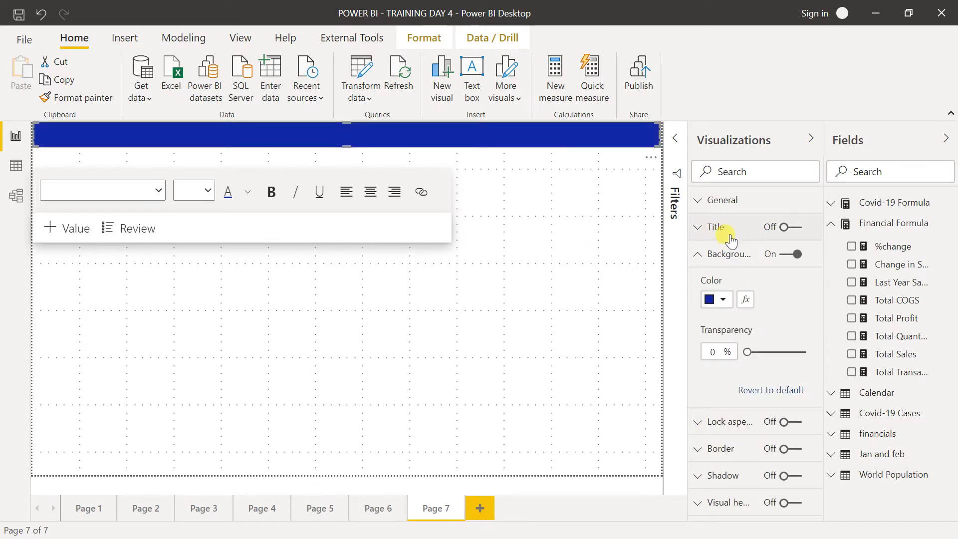
Step: Change the title's font colour to white so that it contrasts with the banner
left_click(393, 131)
left_click_drag(394, 131, 155, 131)
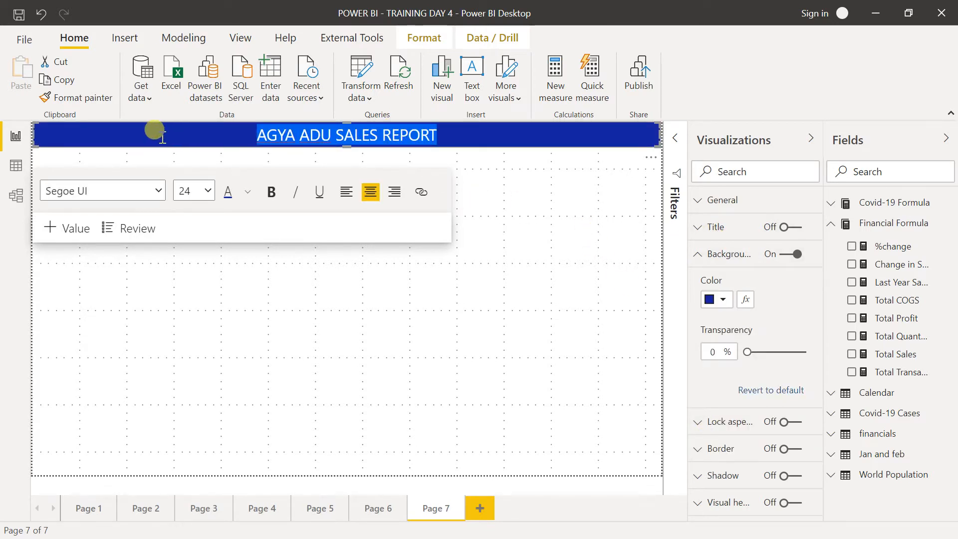
left_click(247, 197)
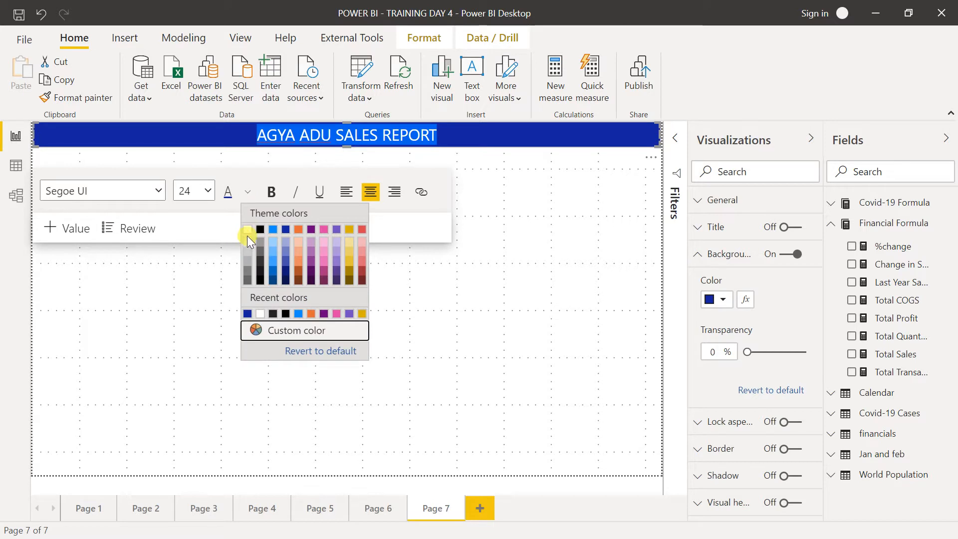
left_click(247, 233)
left_click(250, 308)
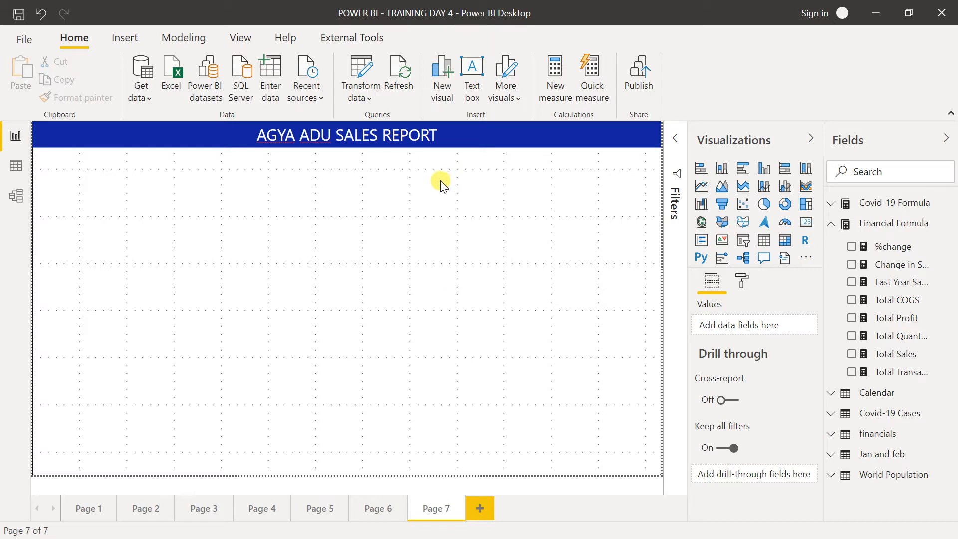
Step: Add an empty card visual and shrink it to a small box in the page's upper-left corner under the title banner
left_click(807, 223)
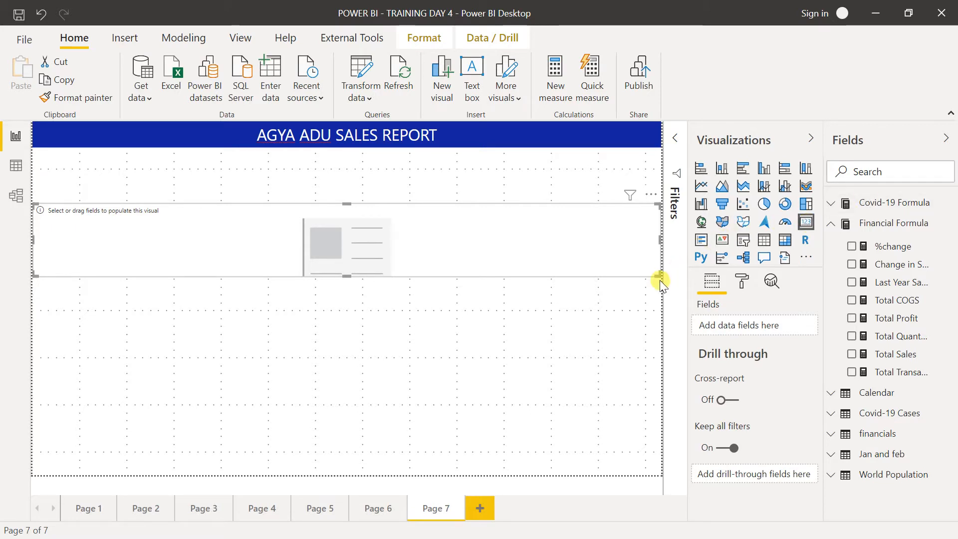
left_click_drag(658, 275, 104, 168)
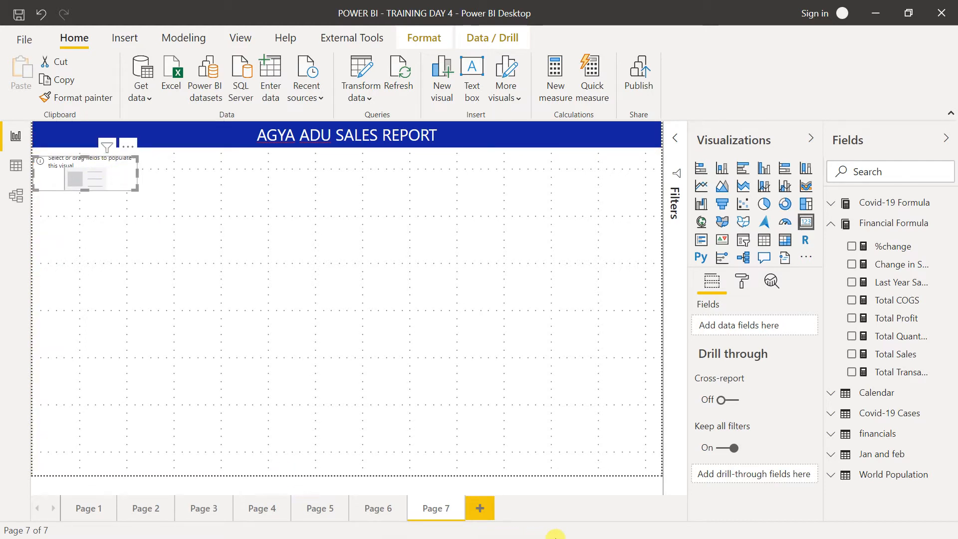
Step: Switch to PowerPoint to review the dashboard layout slide with the WHAT, WHEN, WHERE, HOW and WHY areas, then return to Power BI
left_click(880, 17)
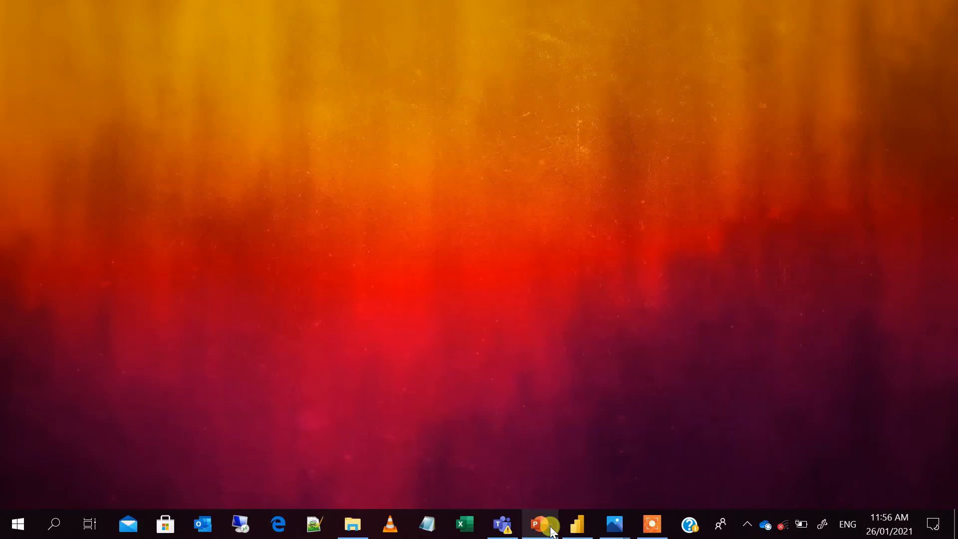
left_click(551, 528)
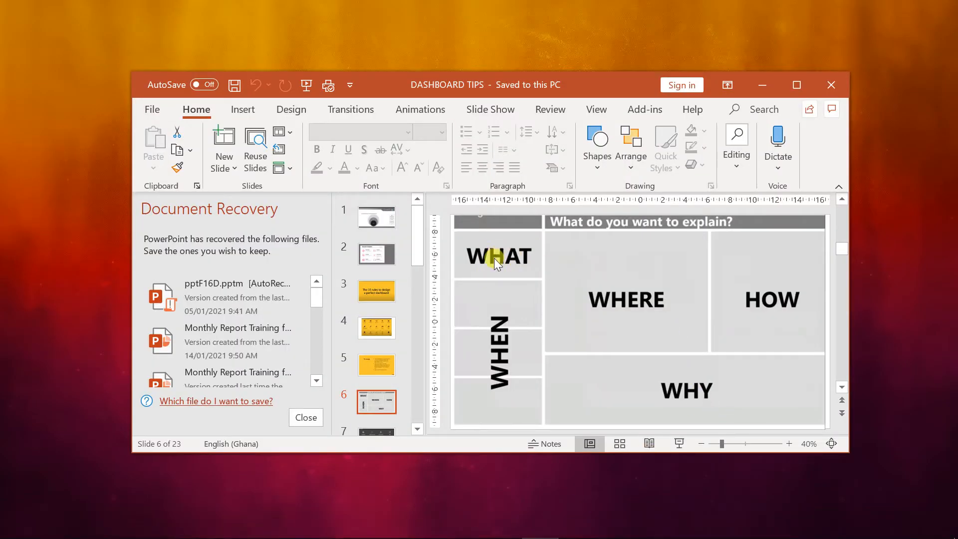
left_click(761, 85)
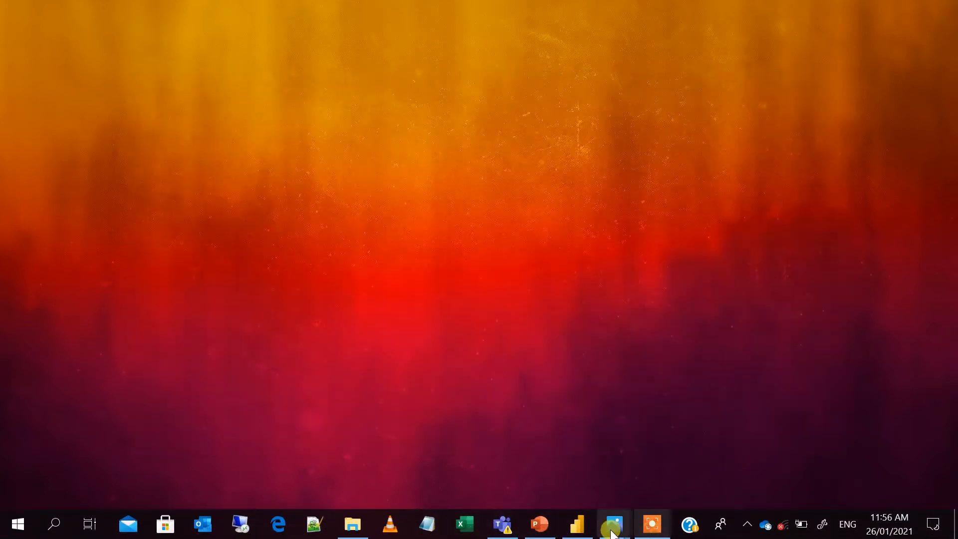
left_click(577, 525)
Step: Shrink the empty card a little more and shift it slightly down along the page's left edge
left_click_drag(137, 189, 113, 182)
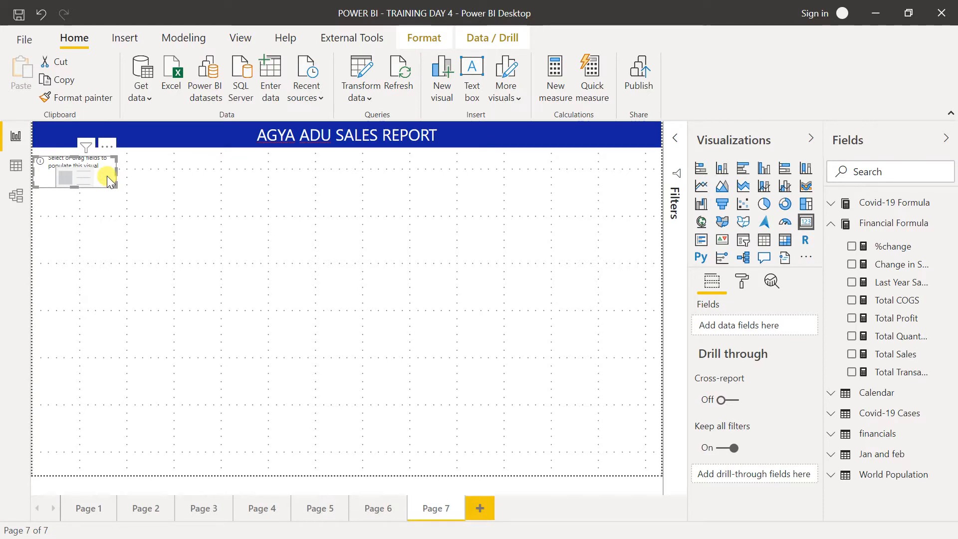
left_click_drag(102, 167, 48, 178)
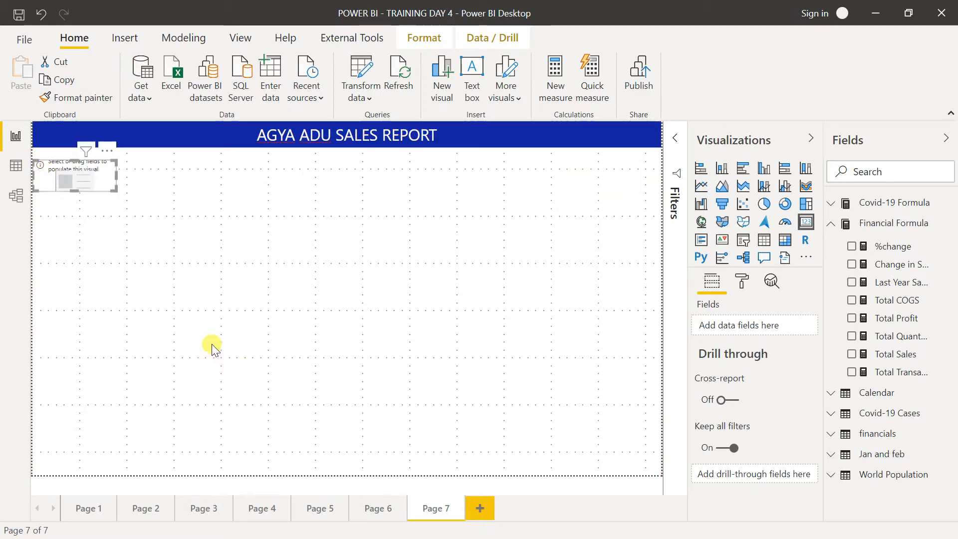
Step: Toggle the report page's gridlines off and on twice, leaving them shown
left_click(249, 43)
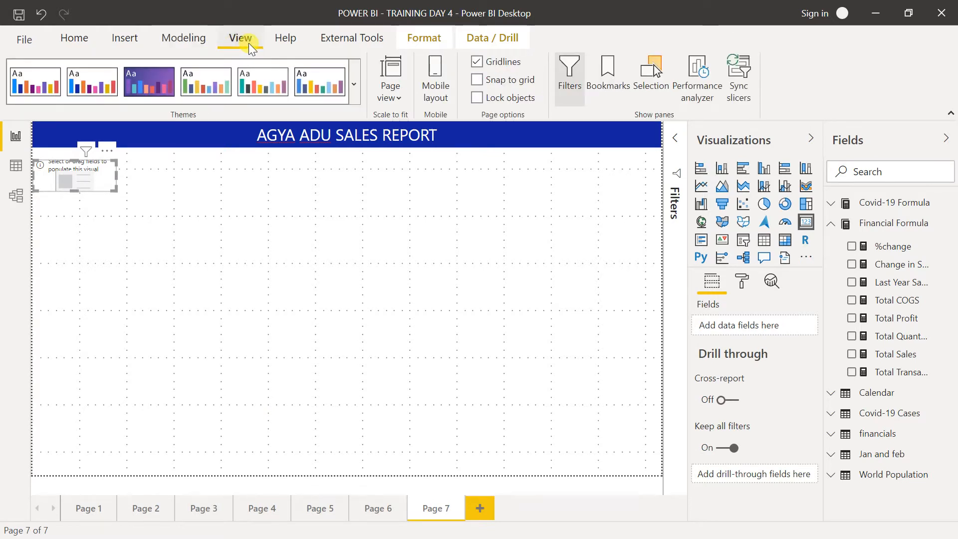
left_click(485, 61)
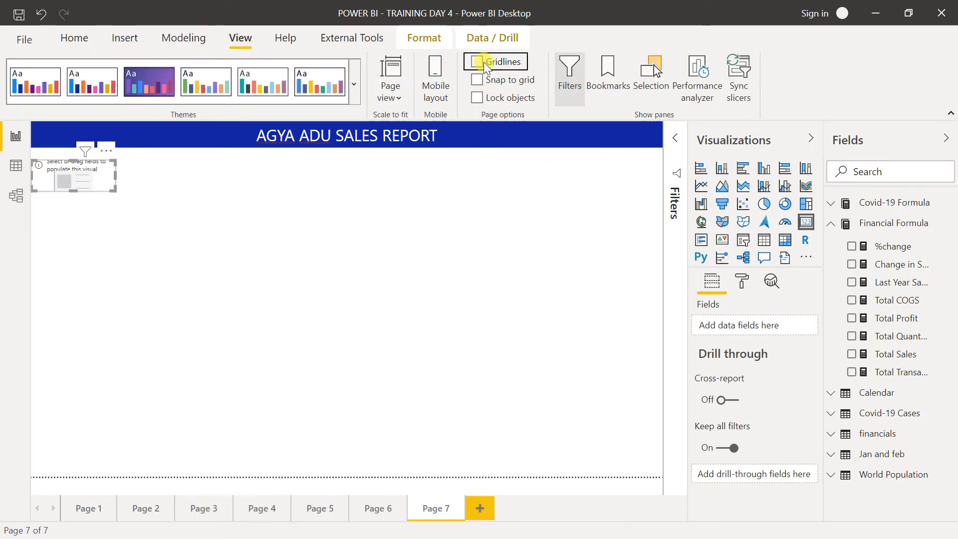
left_click(481, 62)
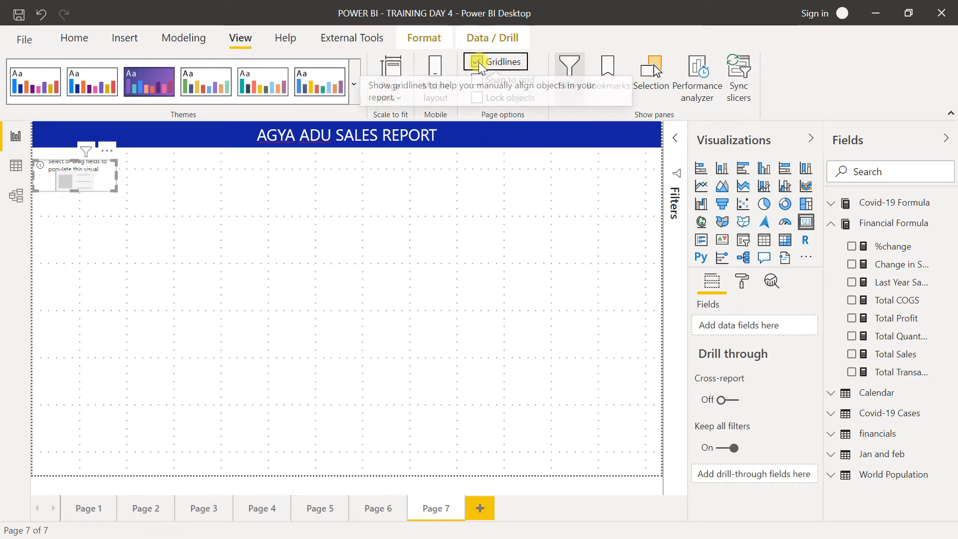
left_click(477, 61)
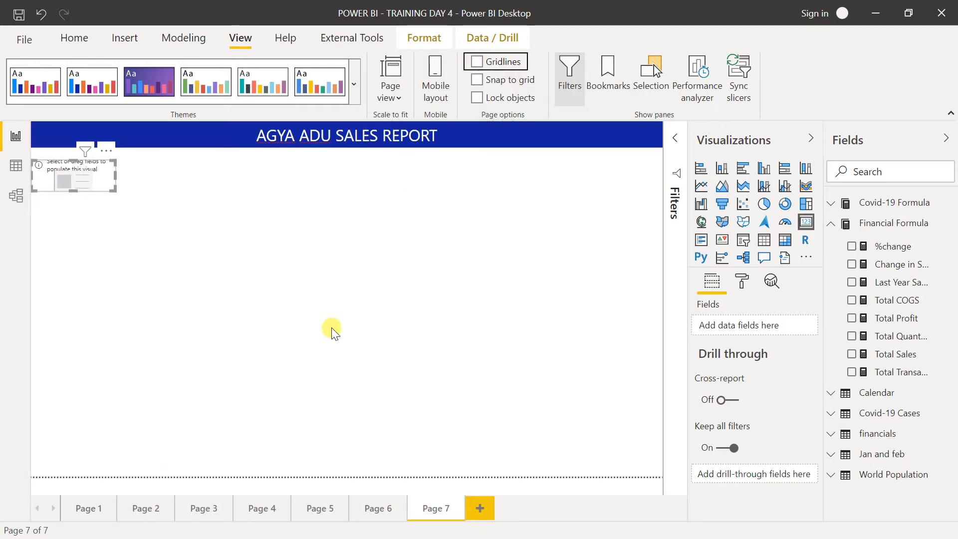
left_click(476, 61)
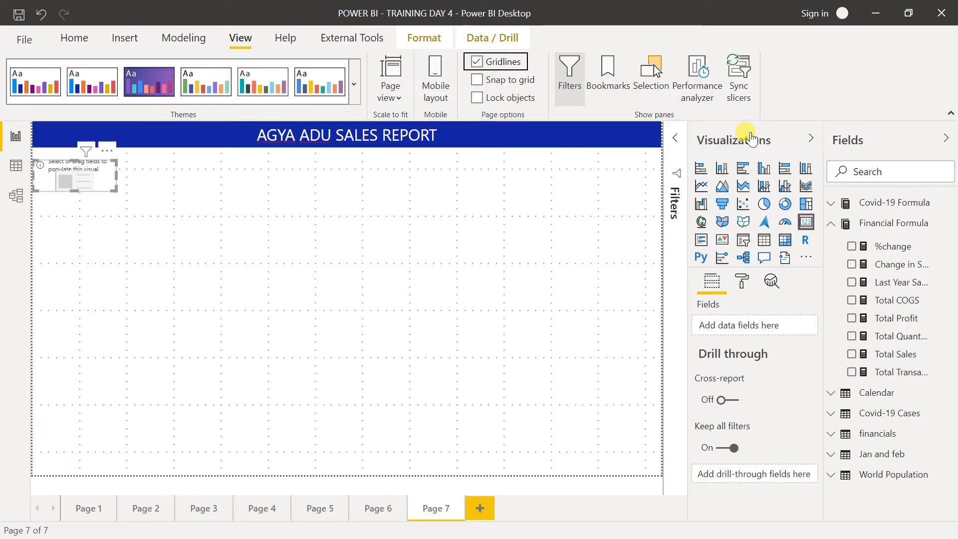
Step: Collapse the Visualizations and Fields panes to give the report canvas more room, and bring back the Home commands
left_click(811, 139)
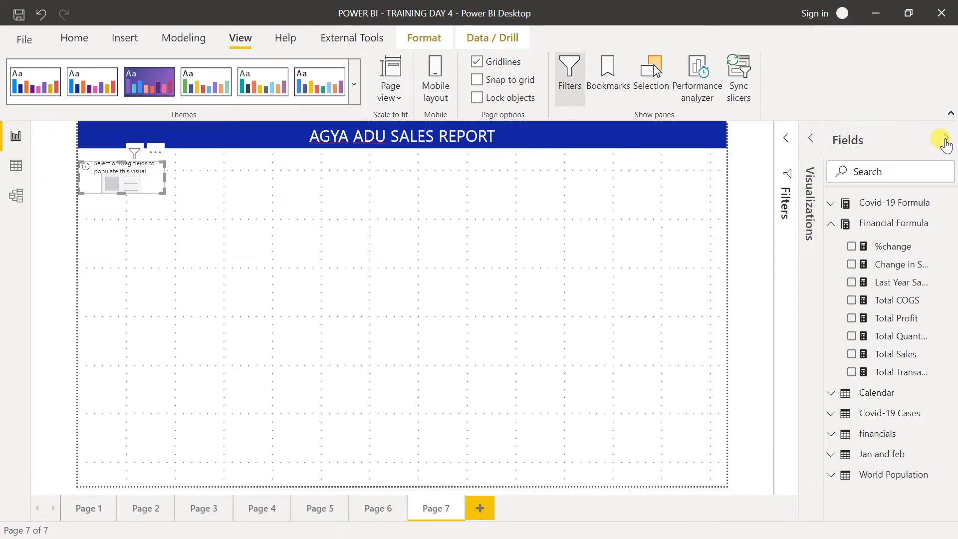
left_click(945, 142)
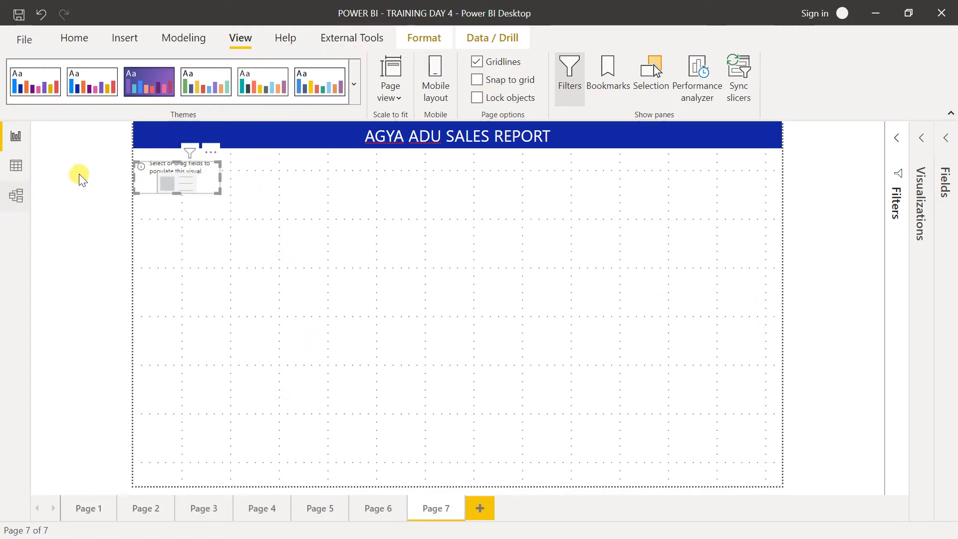
left_click(88, 39)
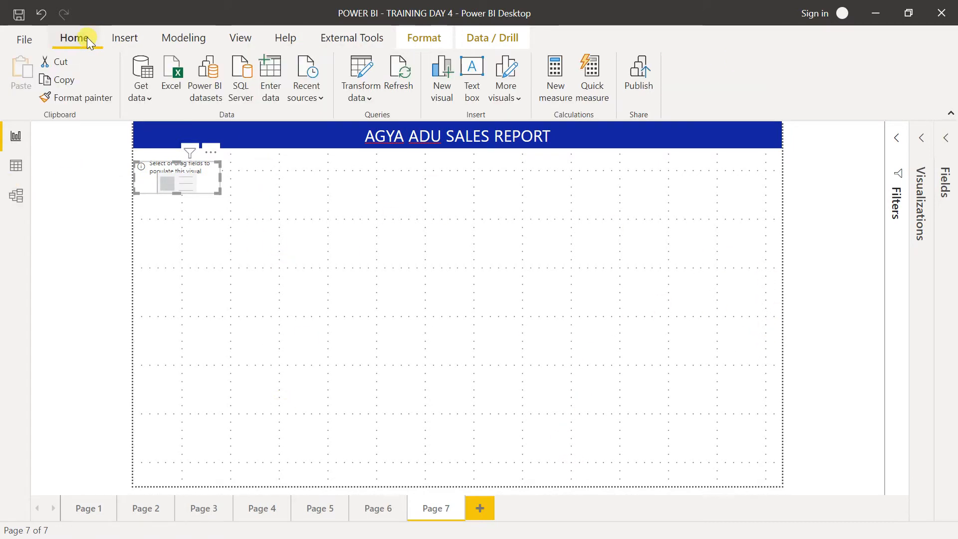
Step: Shift the empty card slightly down and populate it with the Total Sales measure from the Financial Formula table
mouse_move(205, 171)
left_mouse_down()
mouse_move(204, 190)
mouse_move(206, 175)
mouse_move(264, 179)
mouse_move(204, 173)
left_mouse_up()
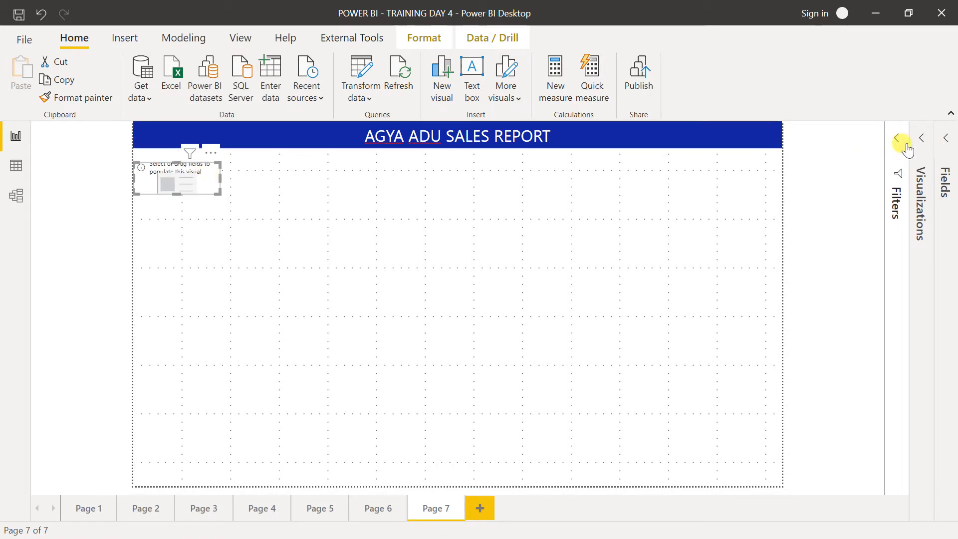
left_click(928, 138)
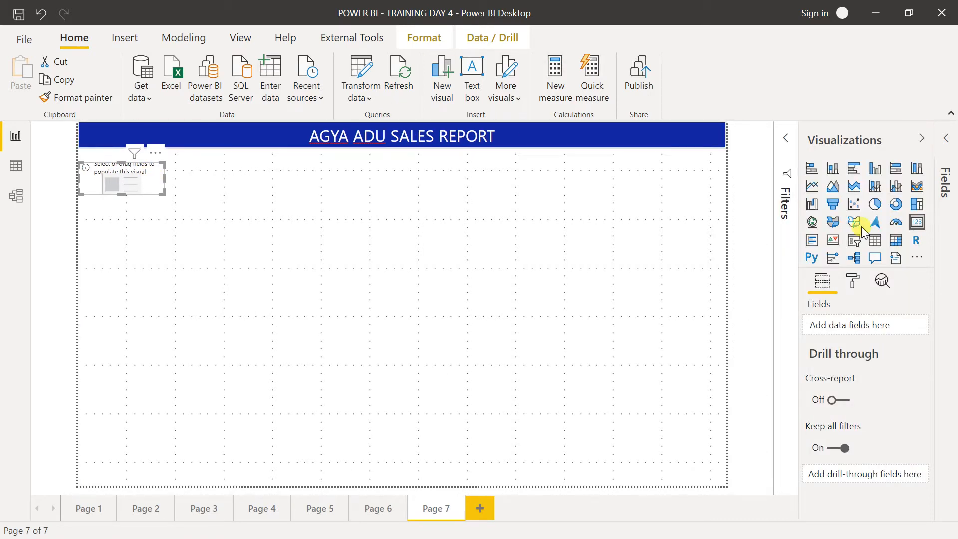
left_click(947, 139)
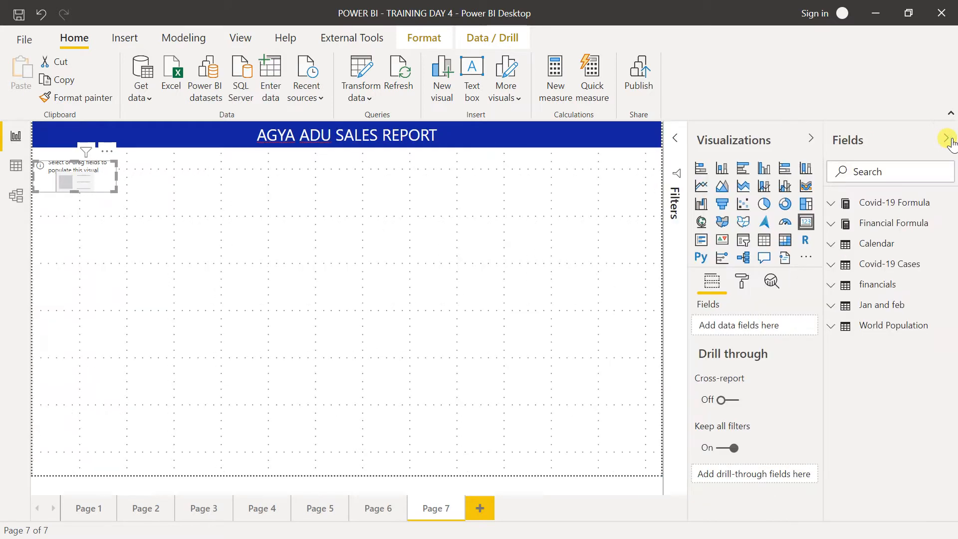
left_click(857, 223)
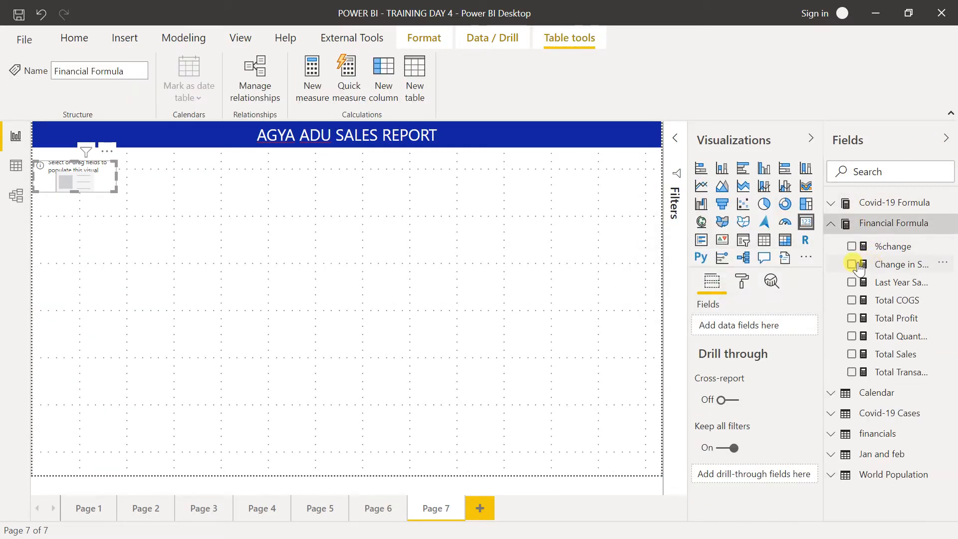
left_click(852, 354)
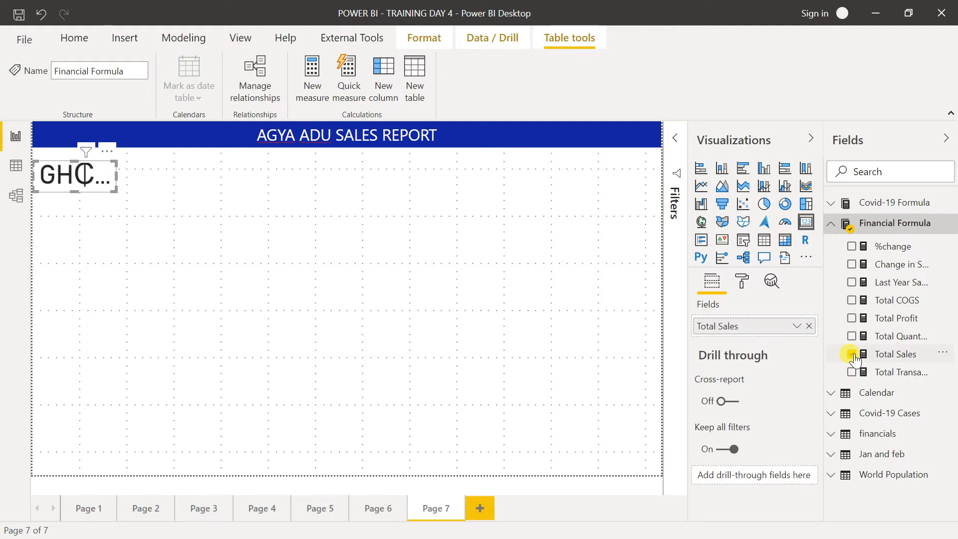
left_click(118, 195)
left_click(116, 189)
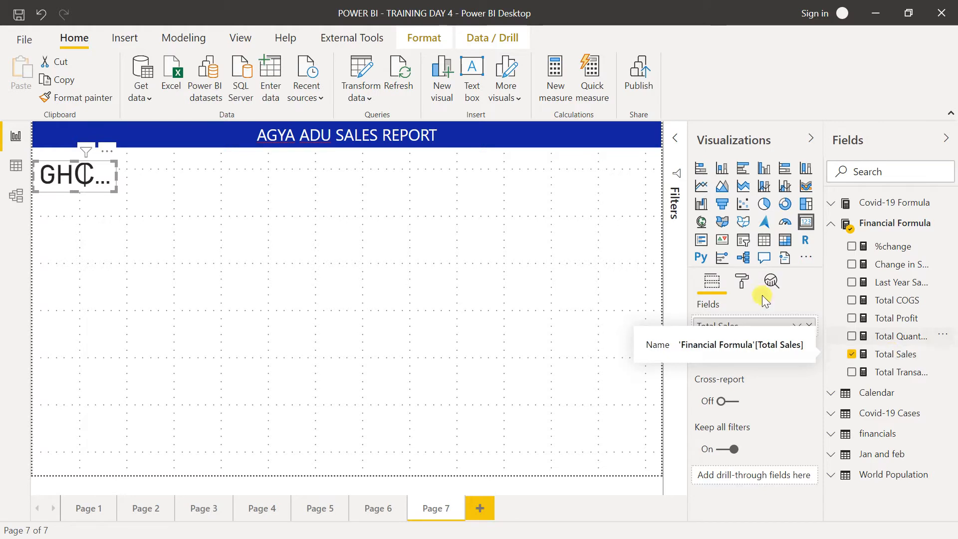
Step: Remove the Total Sales measure from the card and add it back, doing this twice
left_click(809, 326)
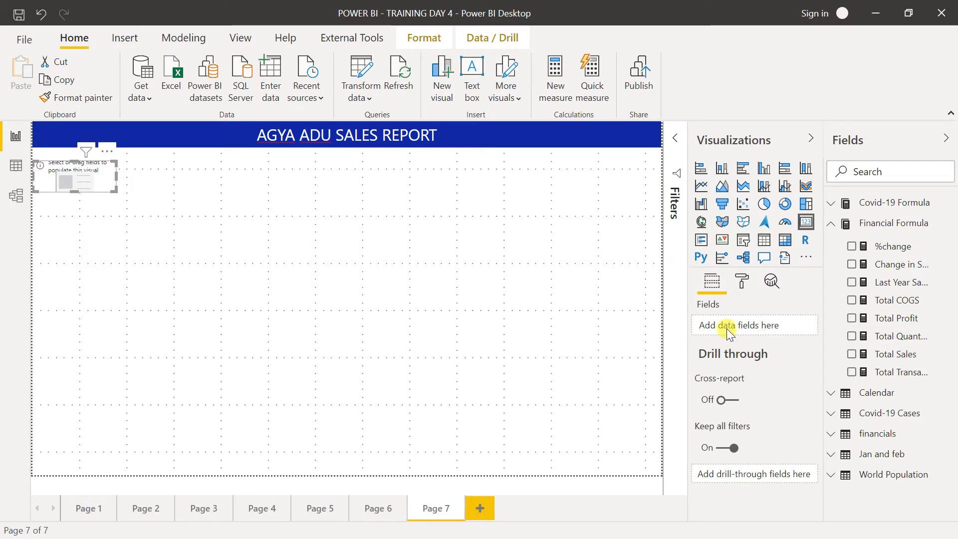
left_click(851, 354)
left_click(809, 326)
left_click_drag(893, 356, 756, 322)
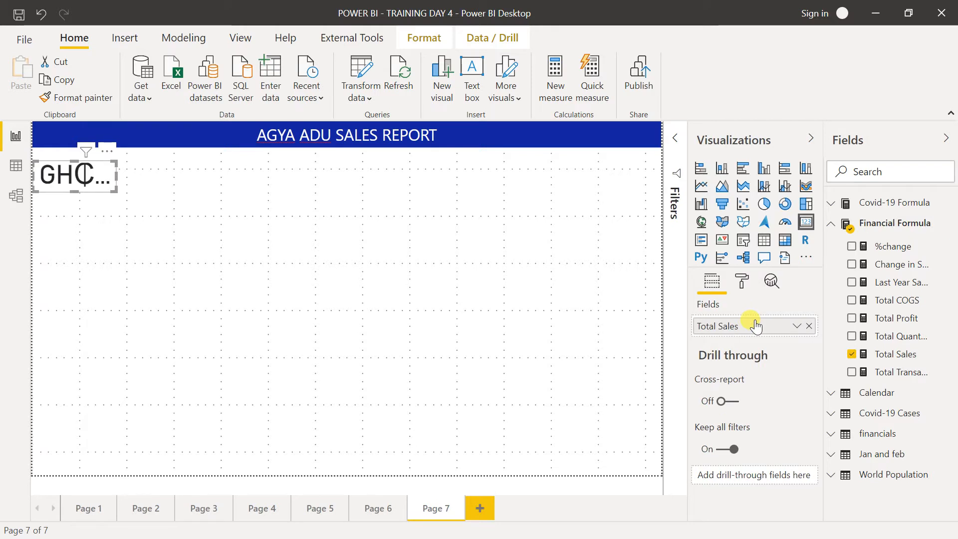
Step: Set the card's data label text size to 23 pt and resize the card so the value and its label fit
left_click_drag(116, 190, 193, 190)
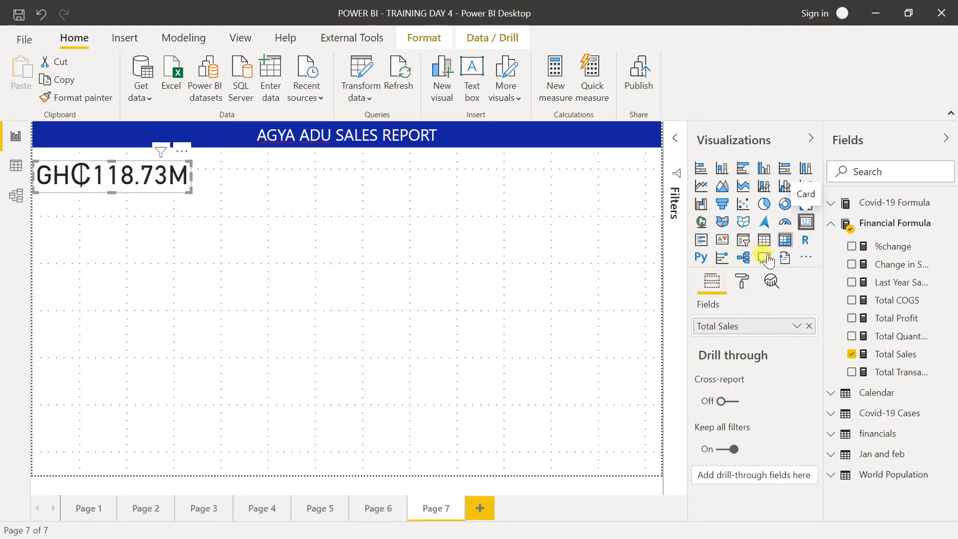
left_click(742, 283)
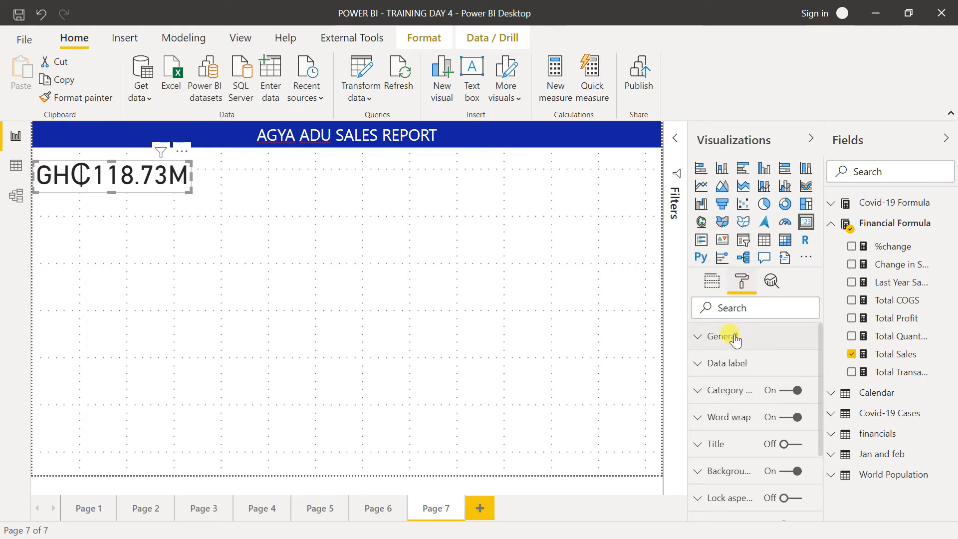
left_click(718, 366)
left_click_drag(821, 360, 819, 408)
double_click(714, 404)
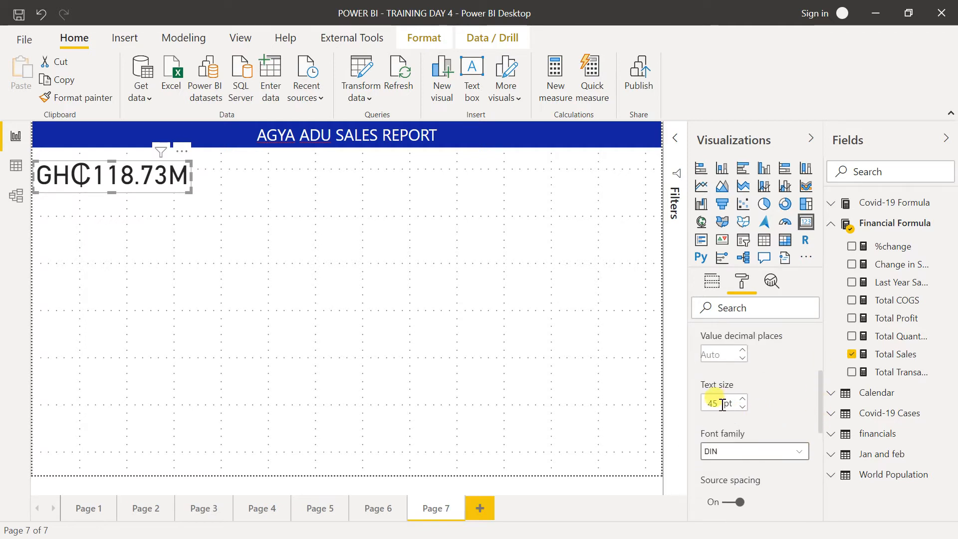
type("2")
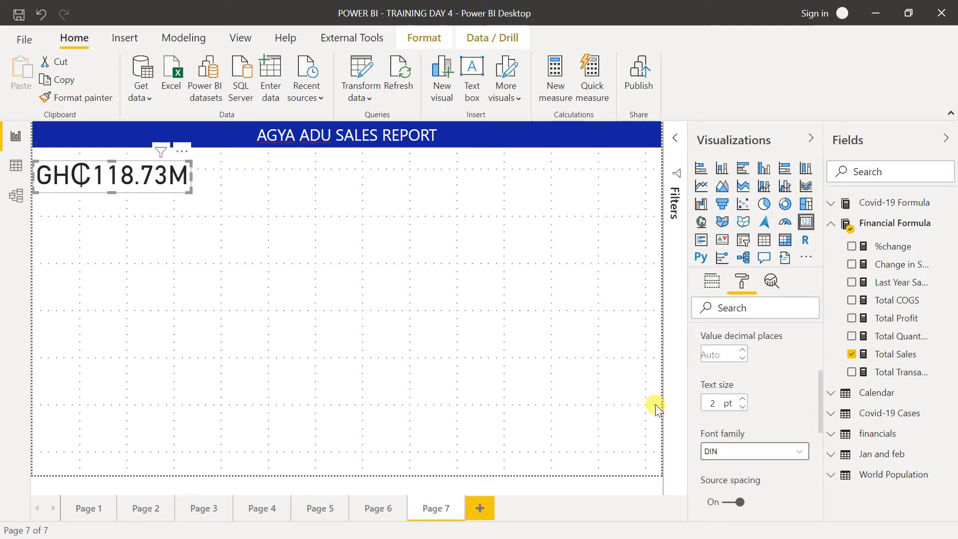
type("3")
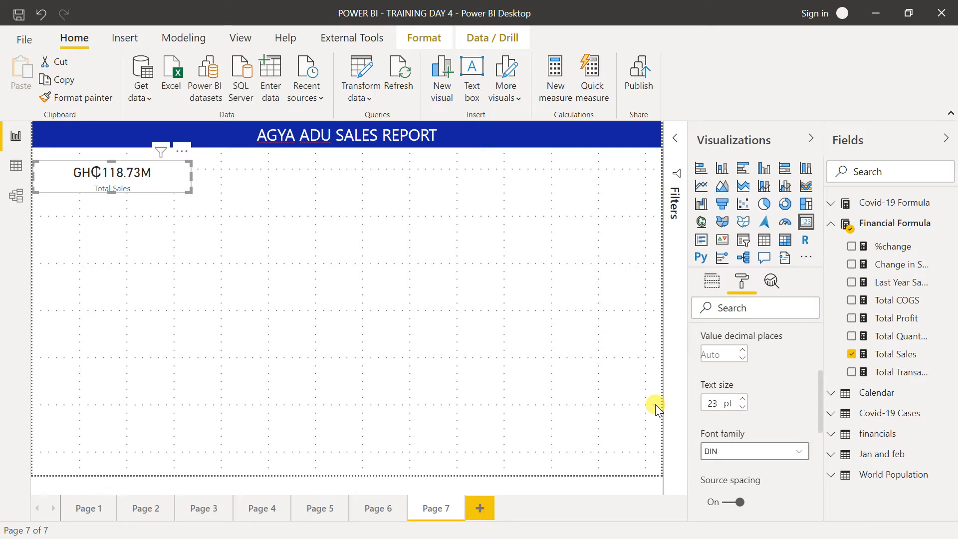
left_click_drag(192, 193, 178, 200)
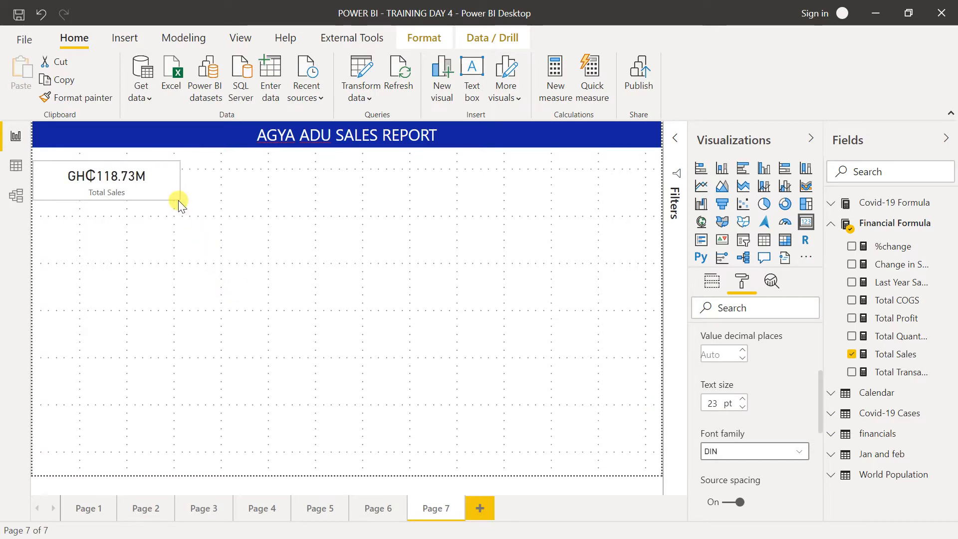
Step: Toggle the card's category label off and on twice, leaving it on
left_click_drag(820, 417, 821, 471)
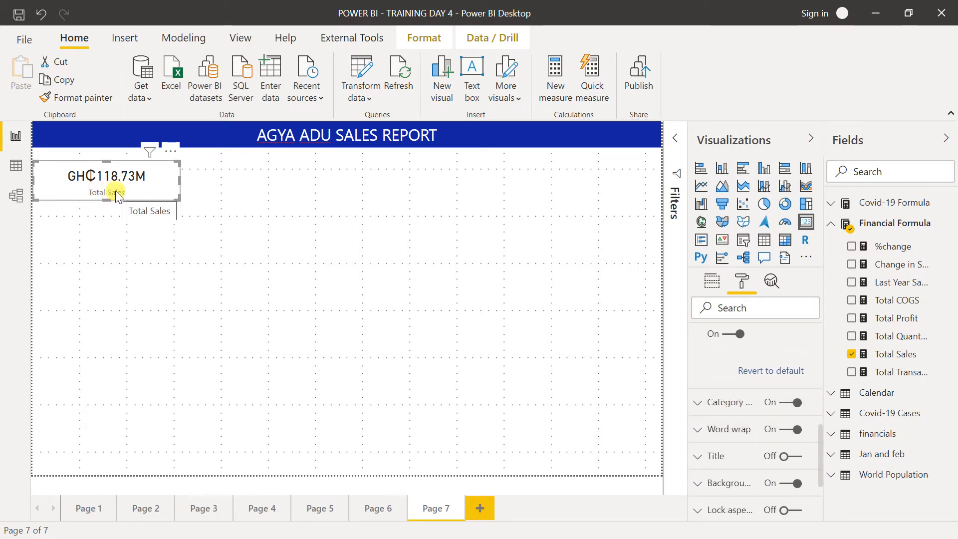
left_click(790, 405)
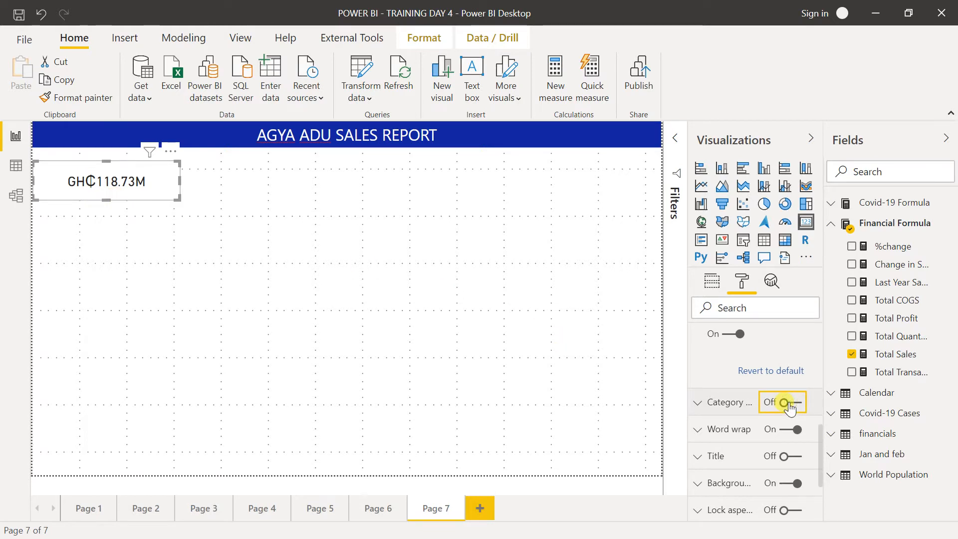
left_click(790, 406)
left_click(790, 405)
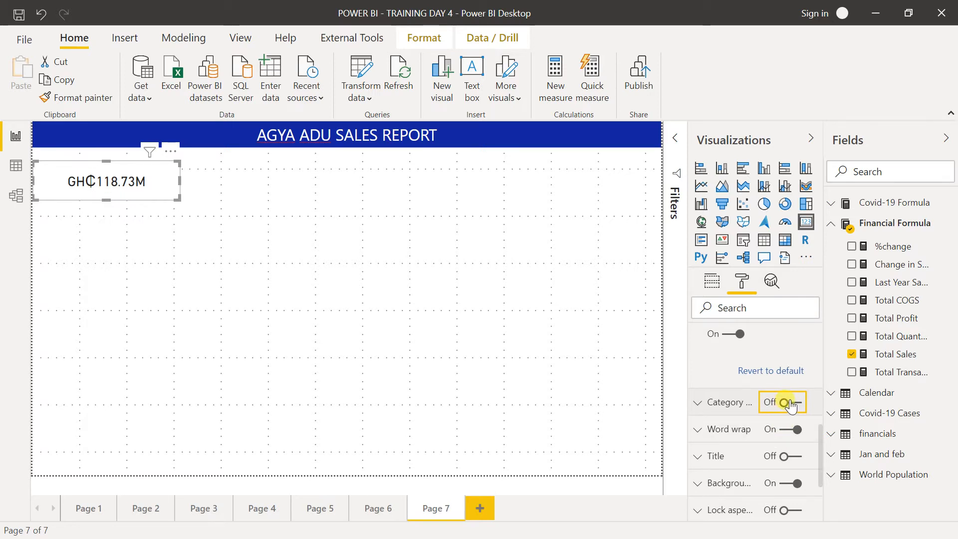
left_click(790, 404)
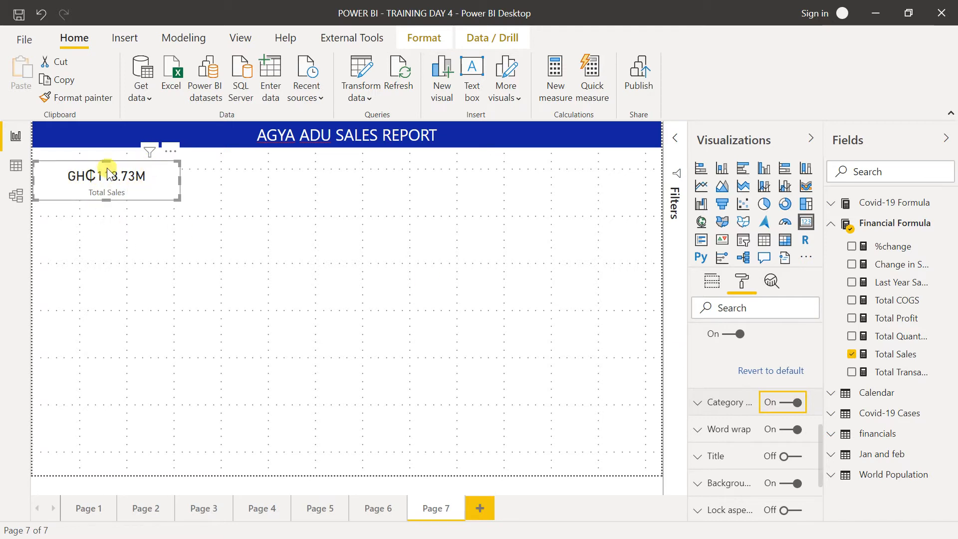
Step: Narrow the Total Sales card slightly and turn off its category label
left_click_drag(175, 196, 163, 199)
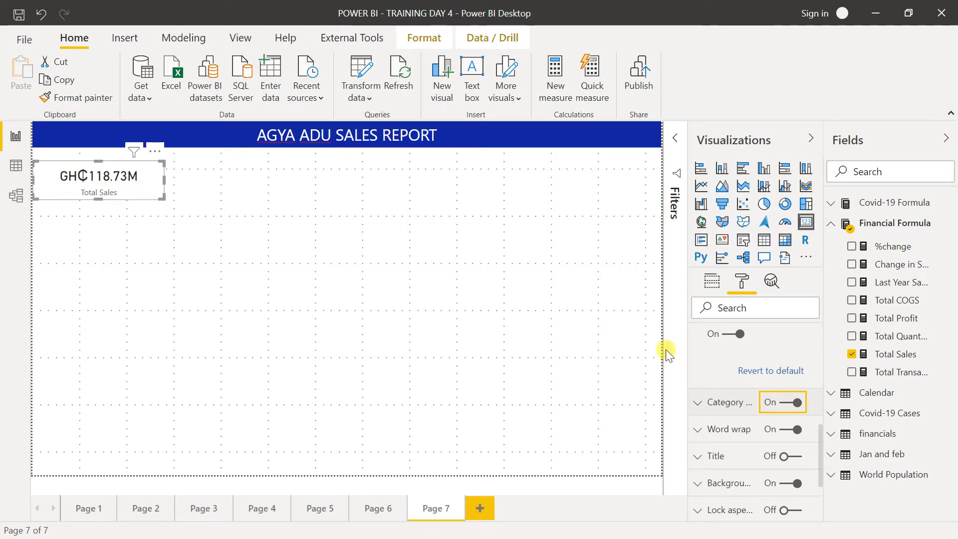
left_click(785, 407)
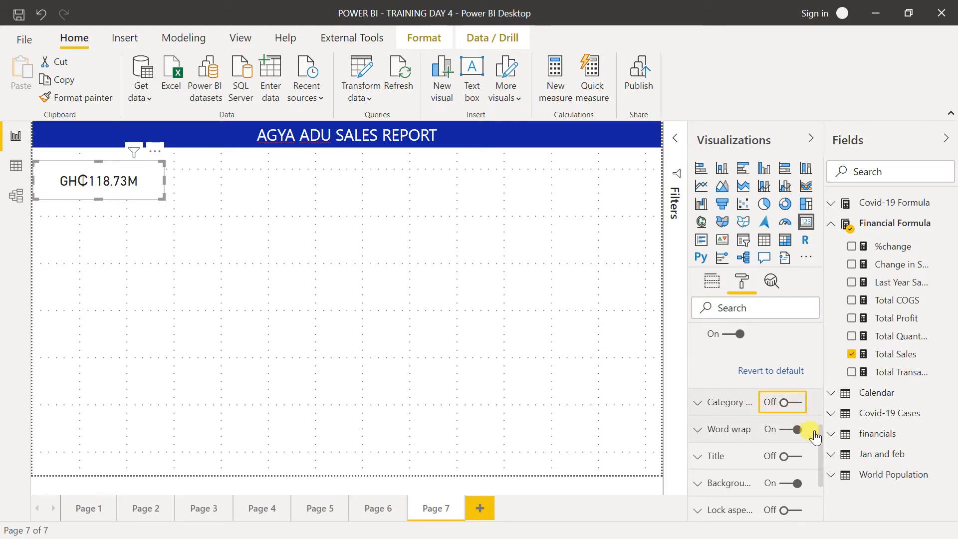
Step: Turn on the card's title with the text Total Sales and center-align it
left_click_drag(819, 436, 820, 484)
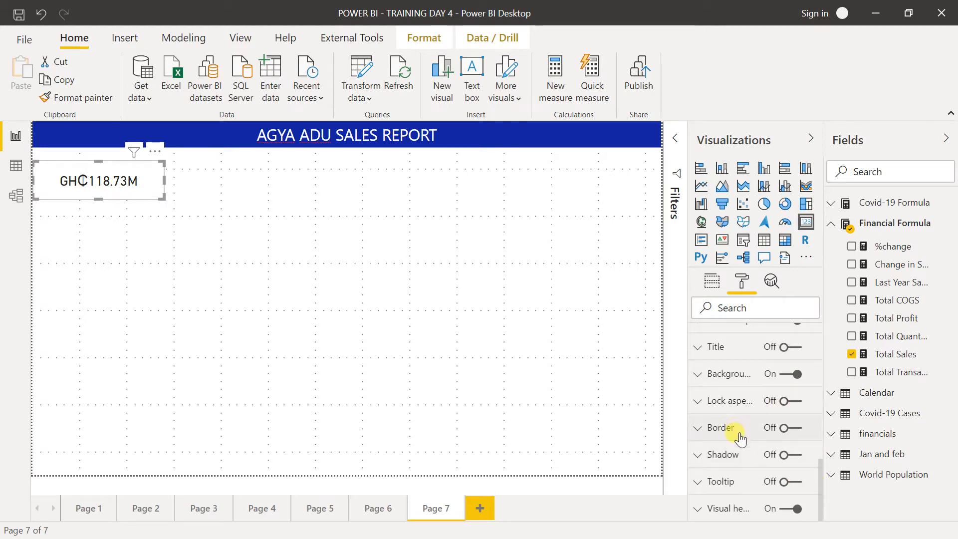
left_click(719, 347)
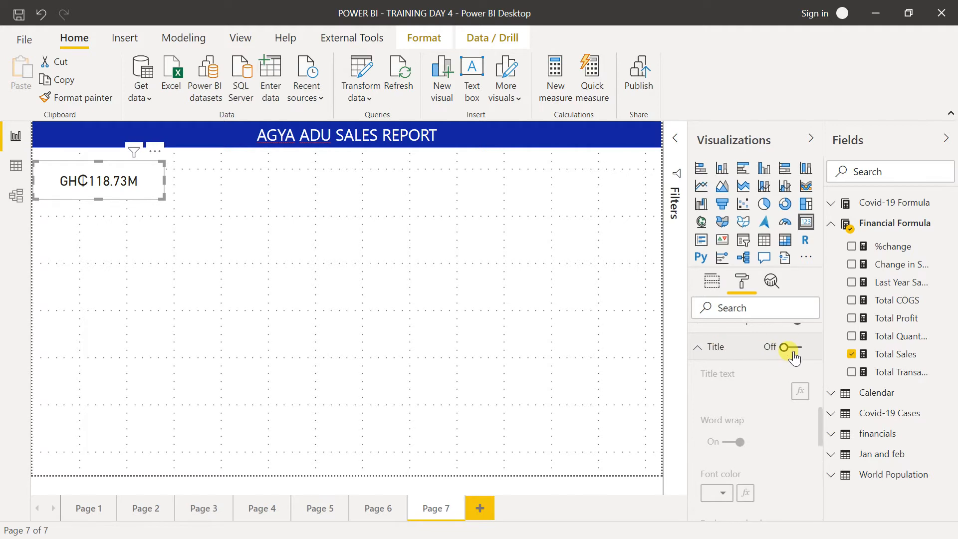
left_click(792, 347)
left_click(737, 391)
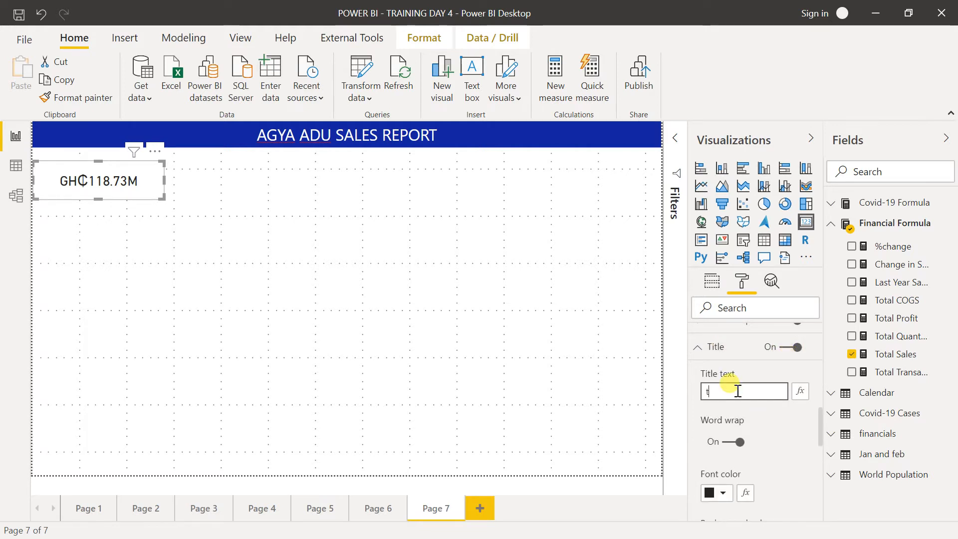
type("t")
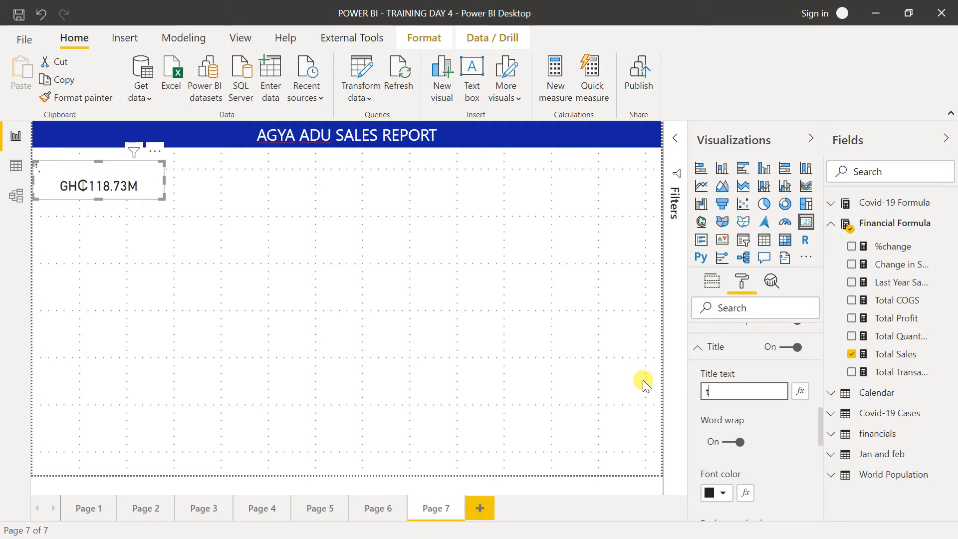
type("Total Sales")
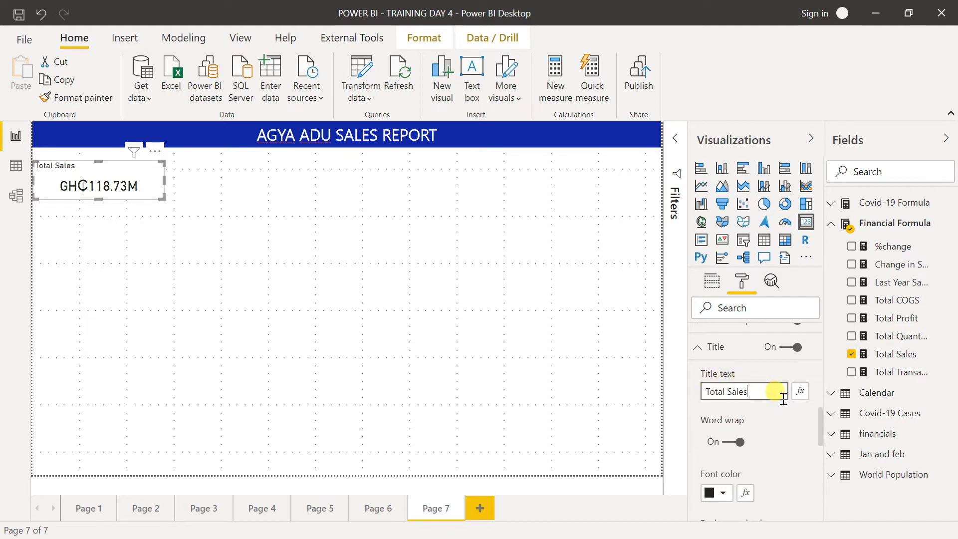
left_click_drag(821, 420, 824, 439)
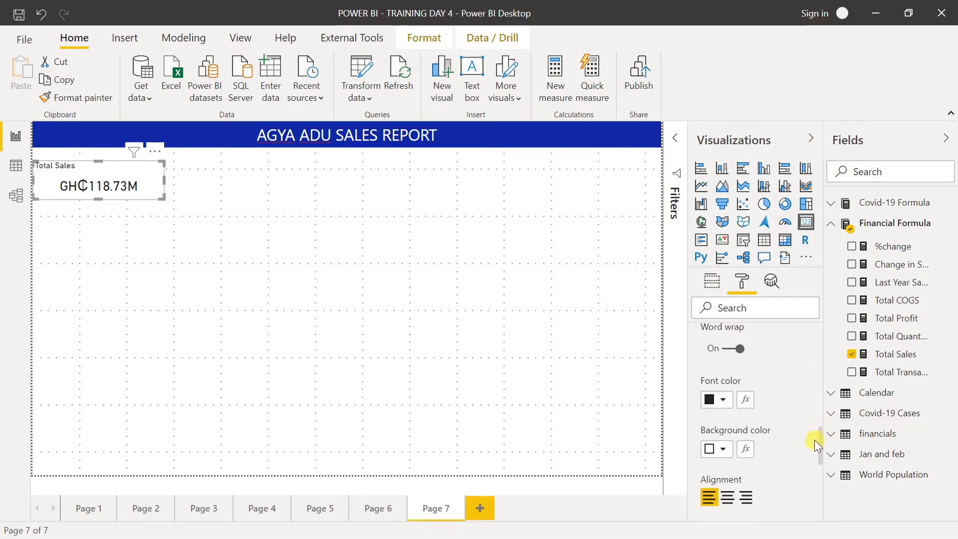
left_click(727, 499)
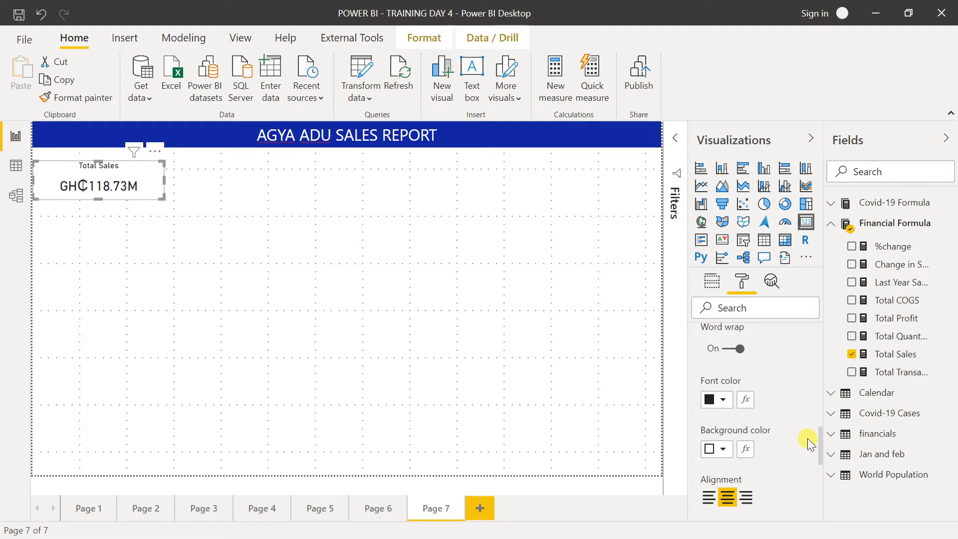
left_click_drag(820, 444, 820, 419)
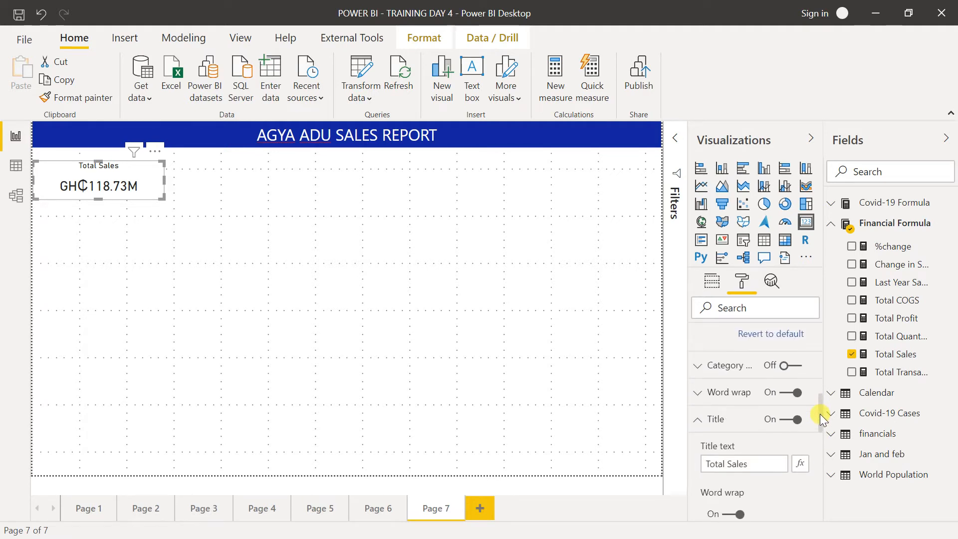
left_click(744, 419)
Step: Set the card's background color to the dark blue #12239E
left_click_drag(820, 452, 815, 480)
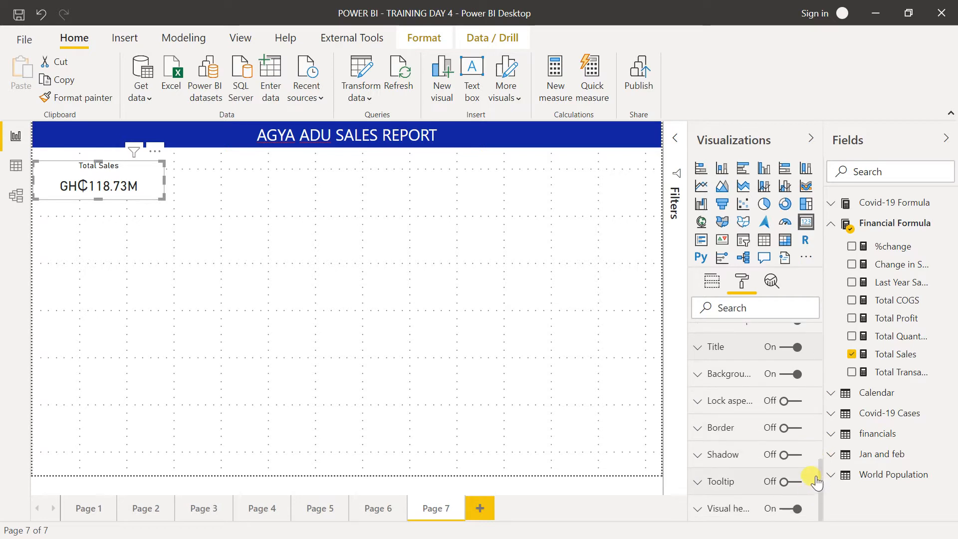
left_click(719, 379)
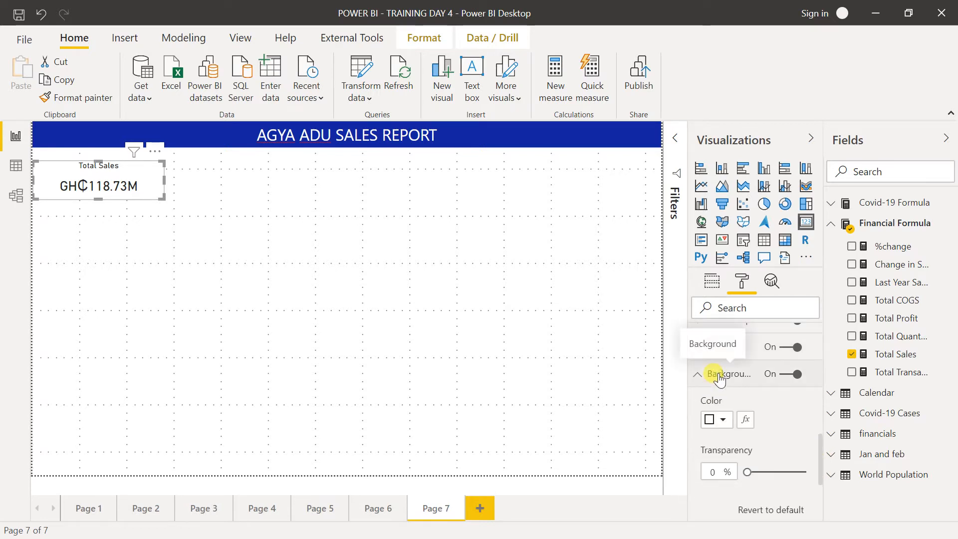
left_click(725, 420)
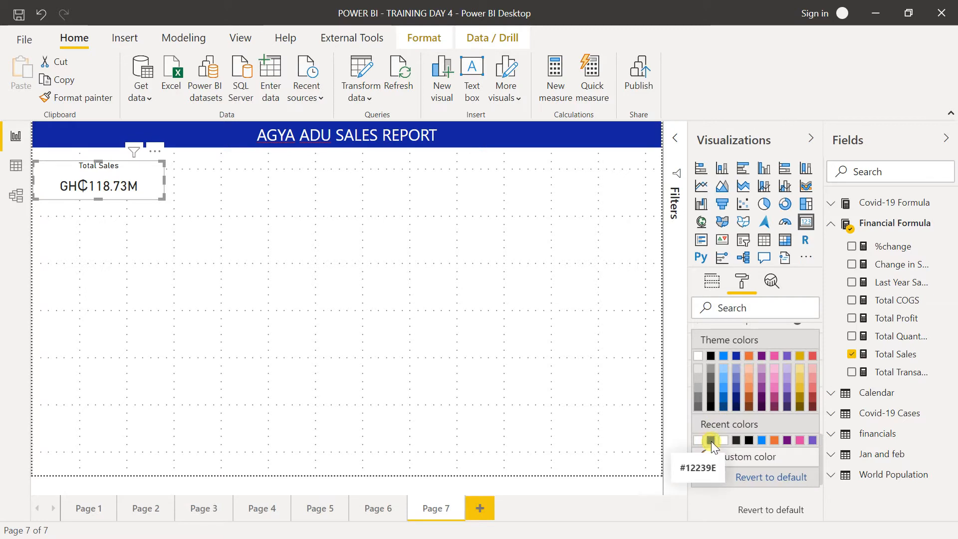
left_click(711, 439)
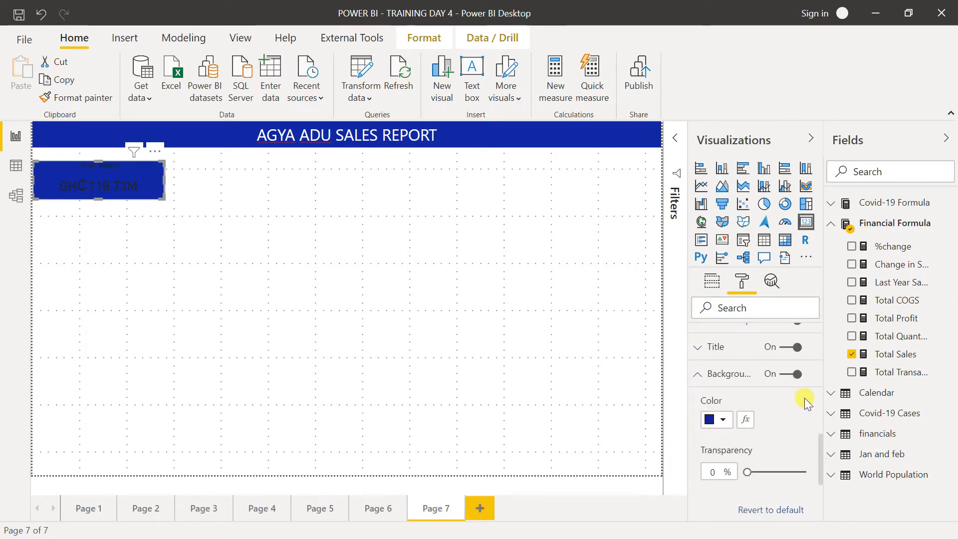
Step: Change the font color of the card's title to white
left_click_drag(821, 470, 821, 453)
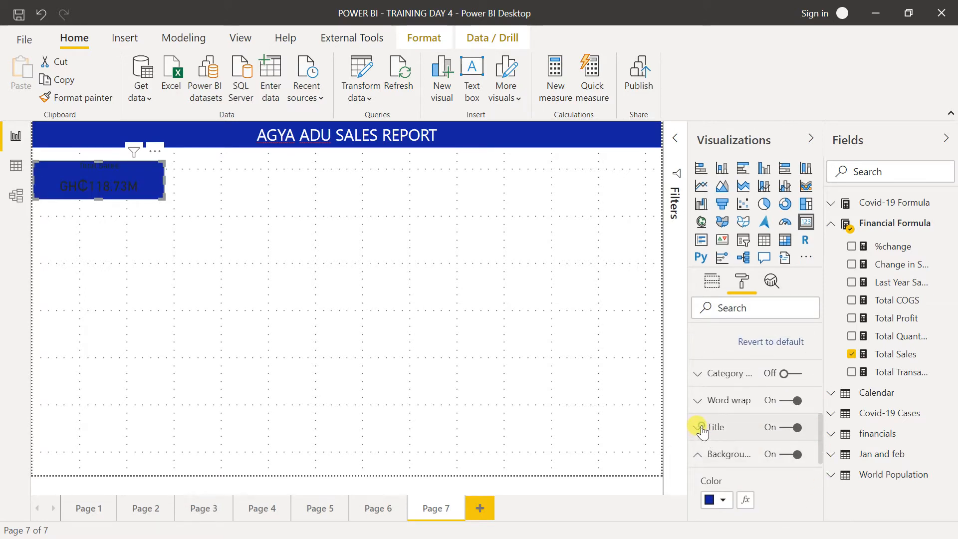
left_click(701, 429)
left_click_drag(822, 412, 824, 435)
scroll(750, 438, "down", 1)
left_click(724, 449)
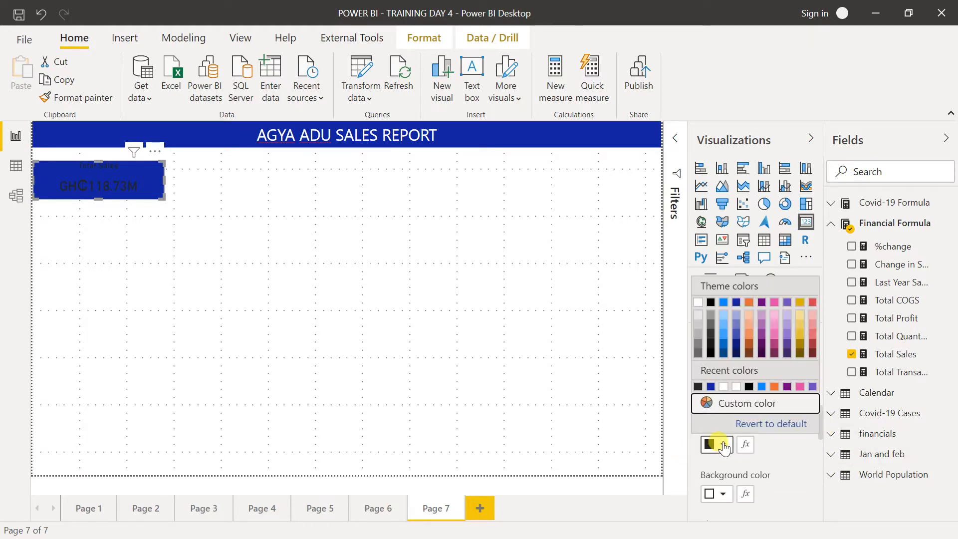
left_click(725, 392)
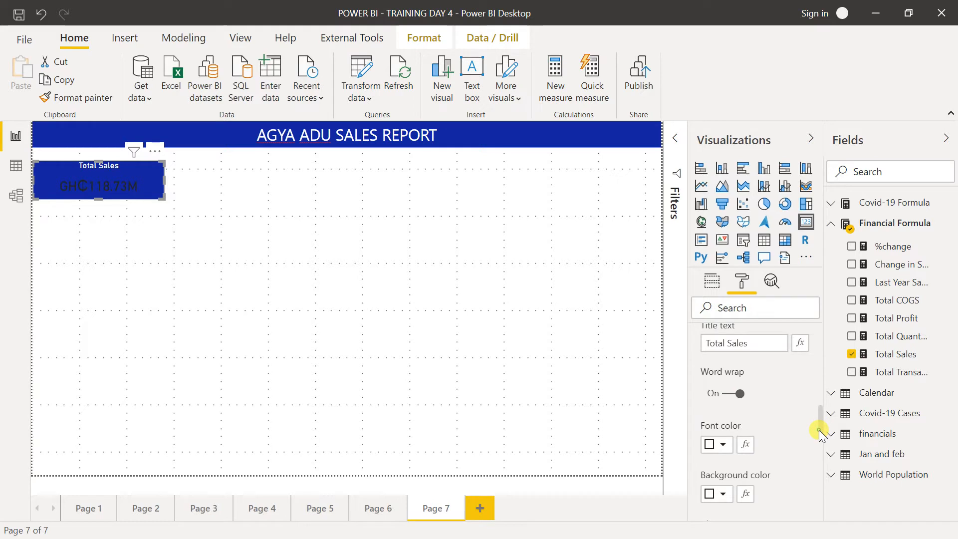
Step: Change the Total Sales card's data label color to white
scroll(819, 430, "up", 5)
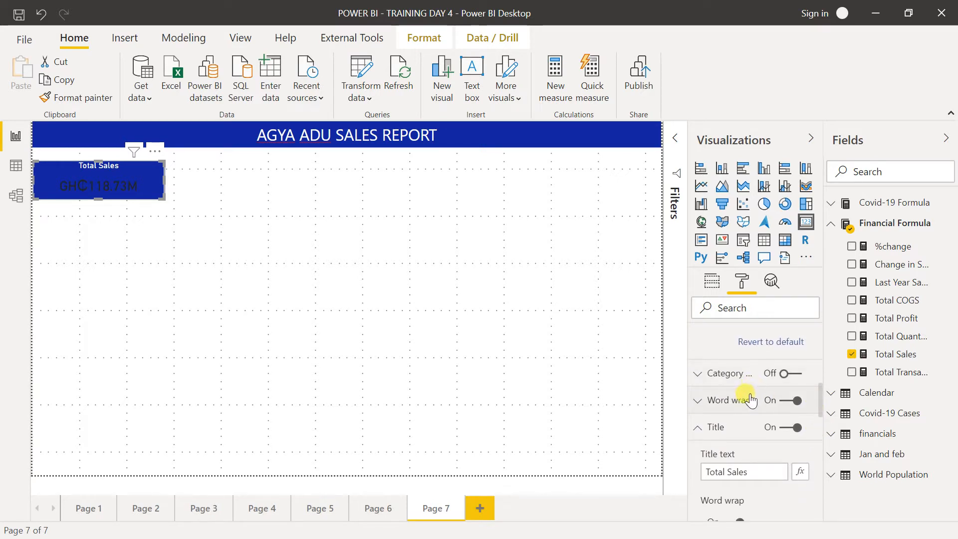
left_click_drag(819, 398, 819, 361)
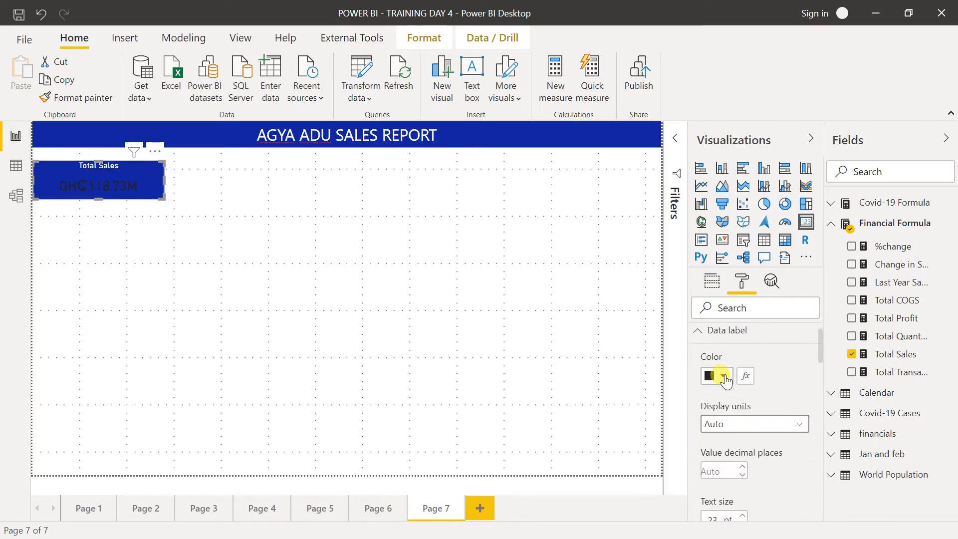
left_click(723, 377)
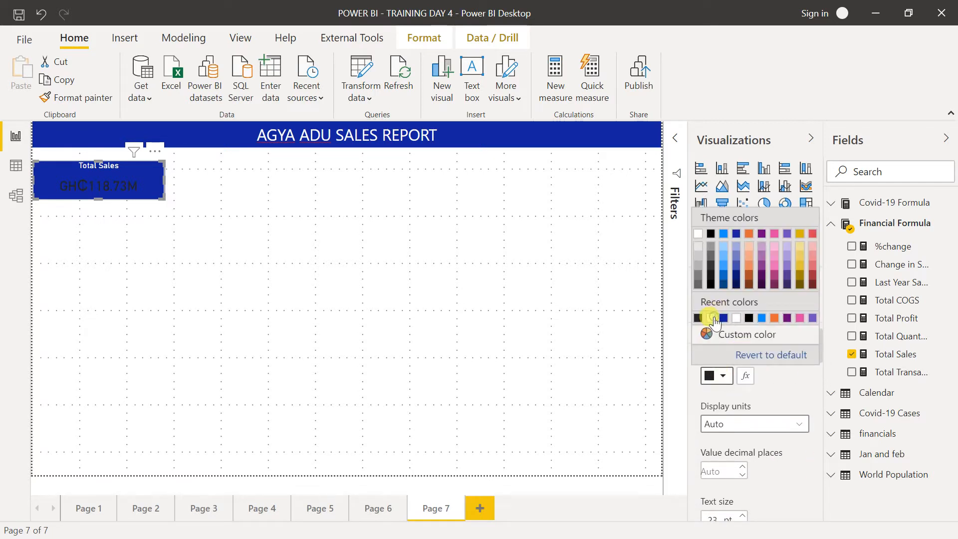
left_click(712, 319)
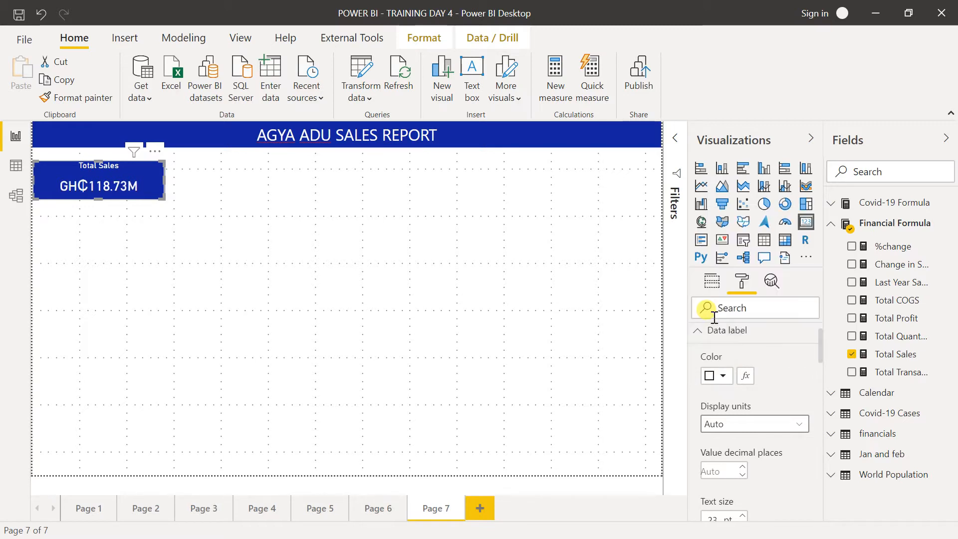
left_click(448, 277)
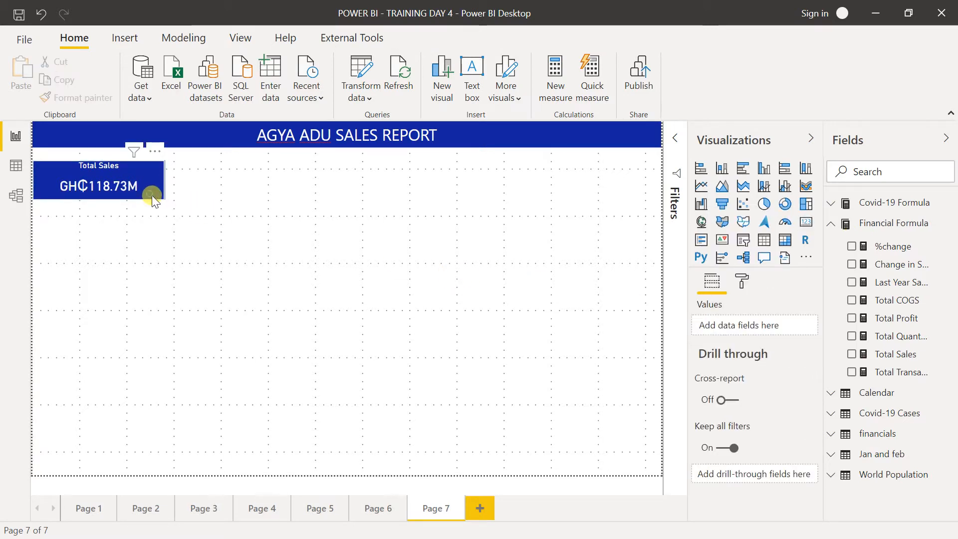
Step: Shrink the Total Sales card from its lower-right corner so it fits closely around the value
left_click(151, 195)
left_click_drag(151, 195, 141, 193)
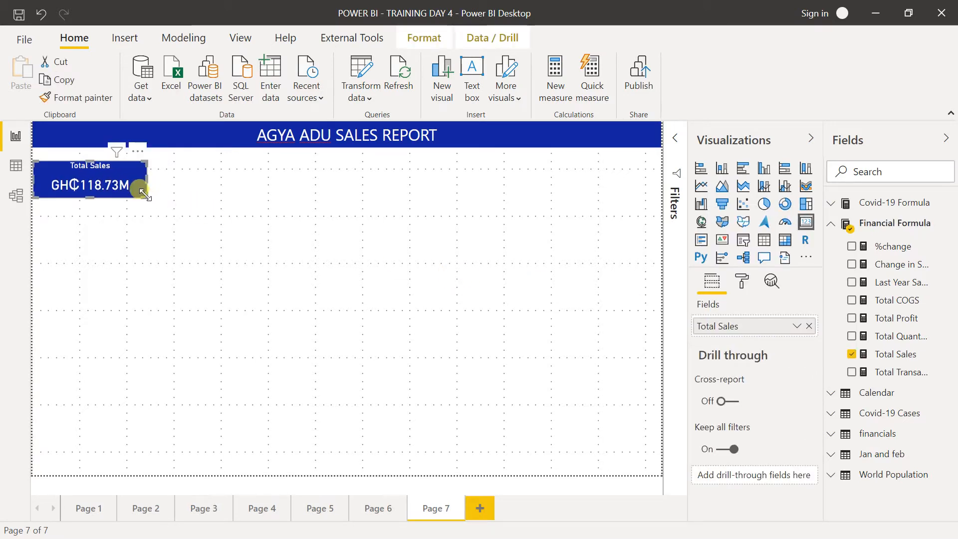
left_click(178, 195)
left_click(119, 189)
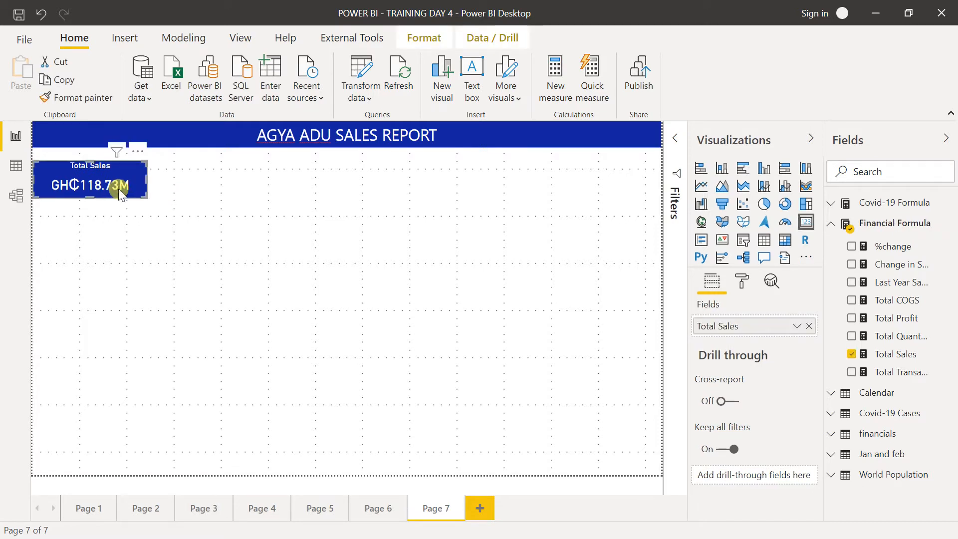
left_click_drag(145, 197, 136, 194)
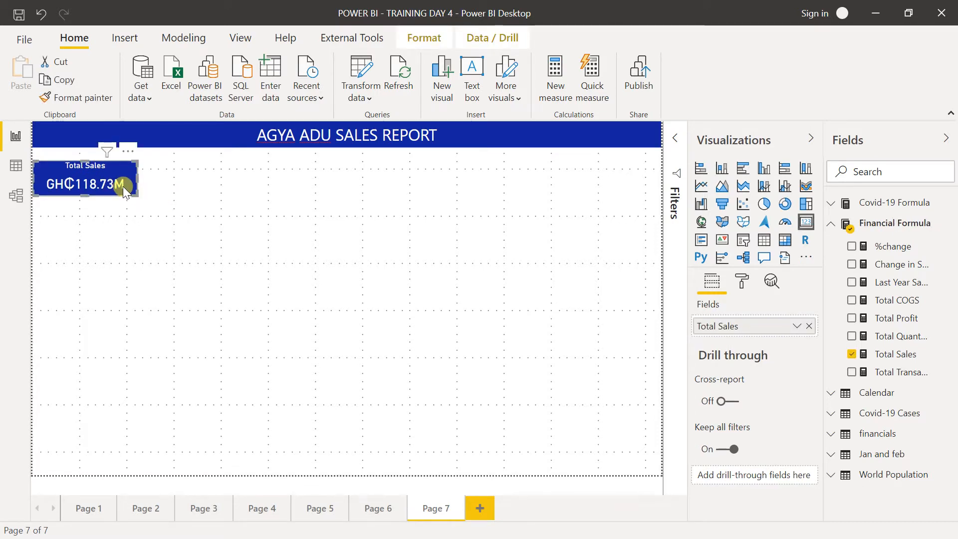
key("ctrl+c")
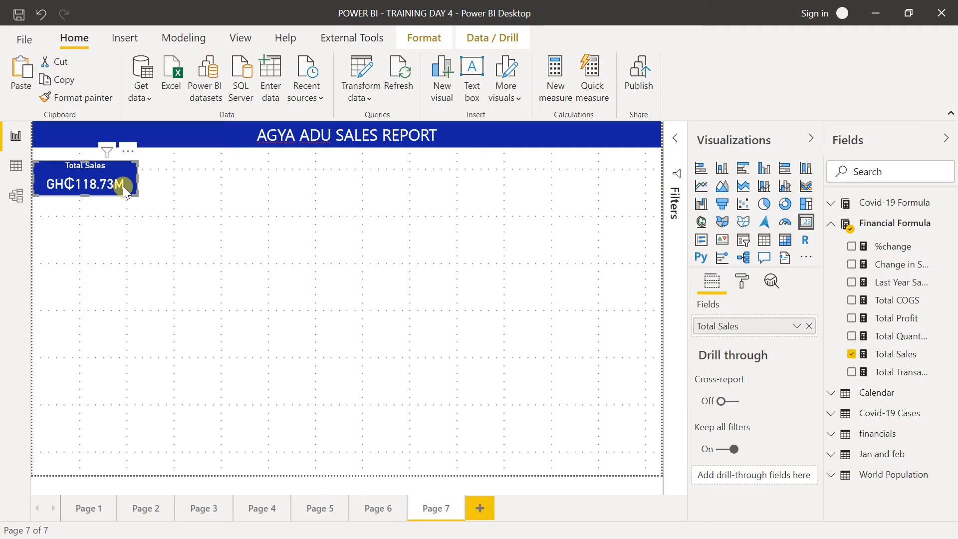
left_click(258, 188)
left_click(810, 224)
left_click_drag(107, 268, 232, 178)
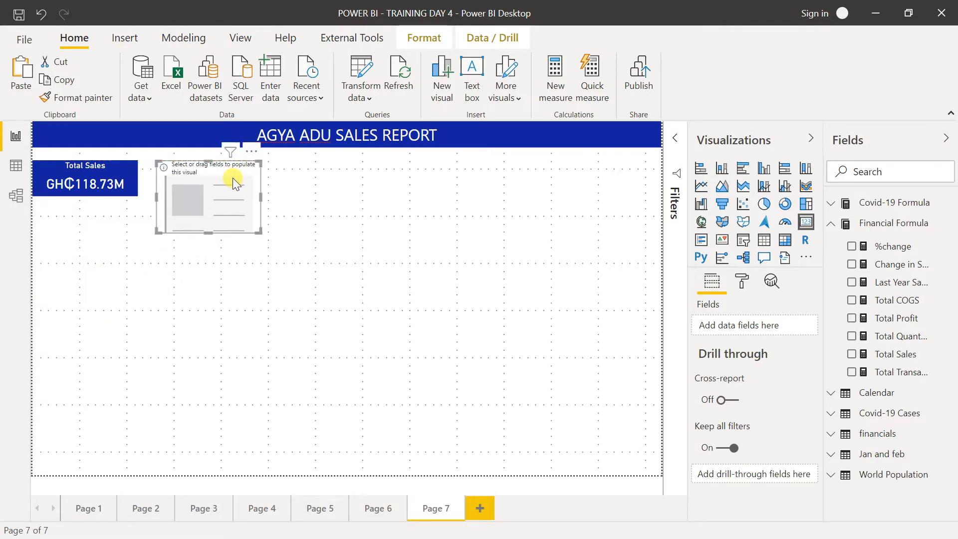
key("Delete")
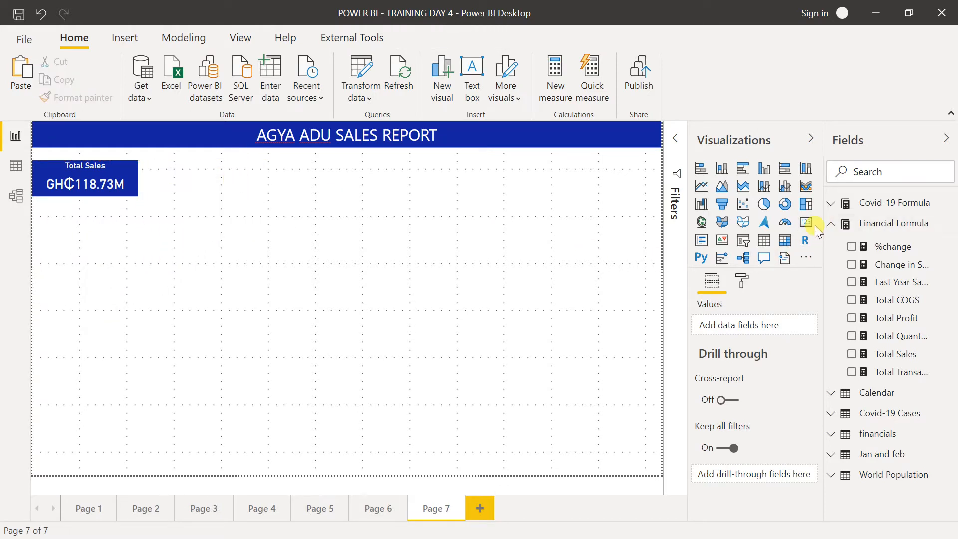
Step: Duplicate the Total Sales card and place the copy just to its right in the same row
left_click(83, 177)
key("ctrl+c")
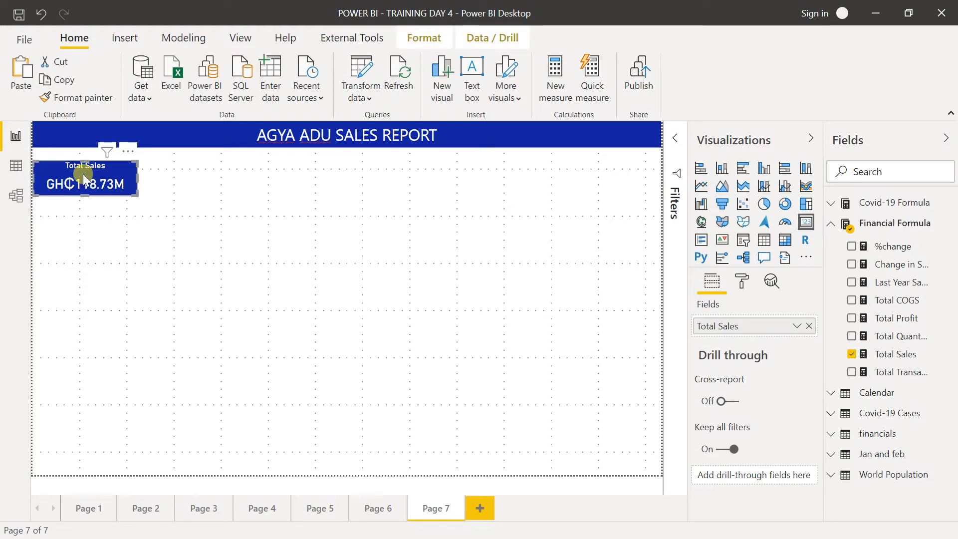
key("ctrl+v")
left_click_drag(96, 187, 202, 187)
left_click(276, 241)
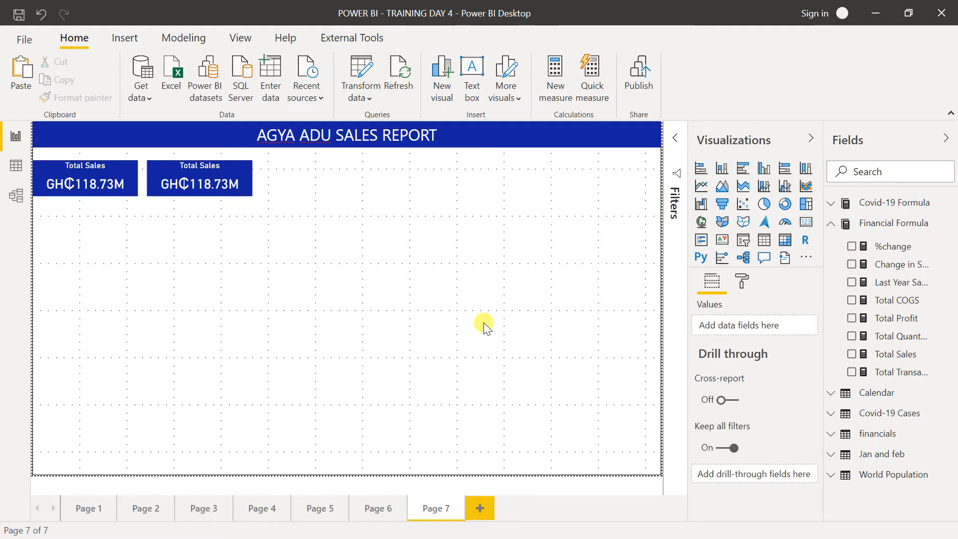
Step: Replace the second card's Total Sales field with the Total COGS measure
left_click(214, 174)
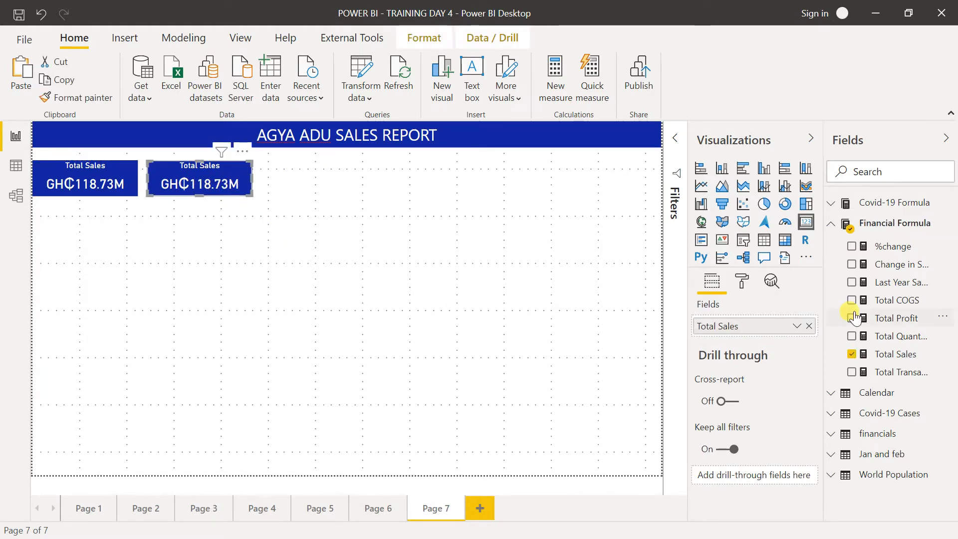
left_click(809, 326)
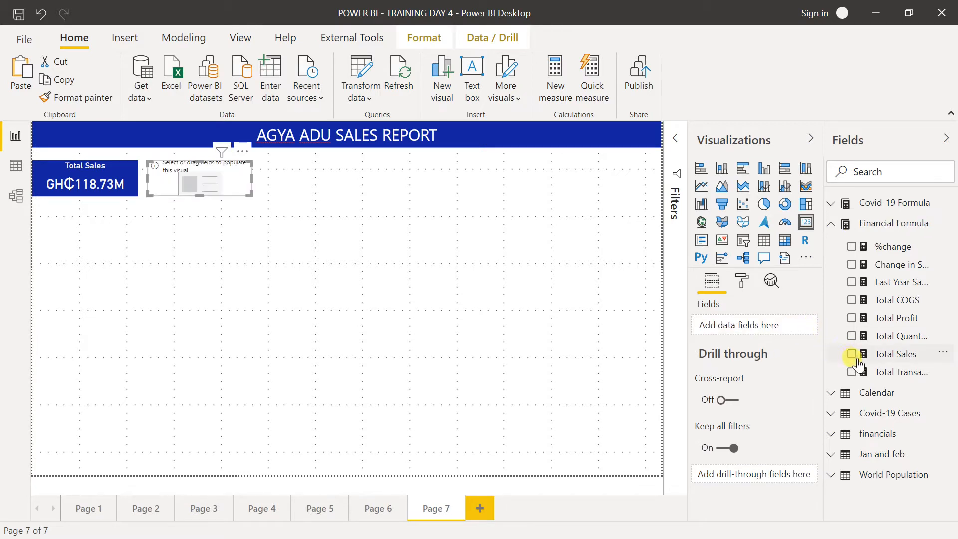
left_click(852, 301)
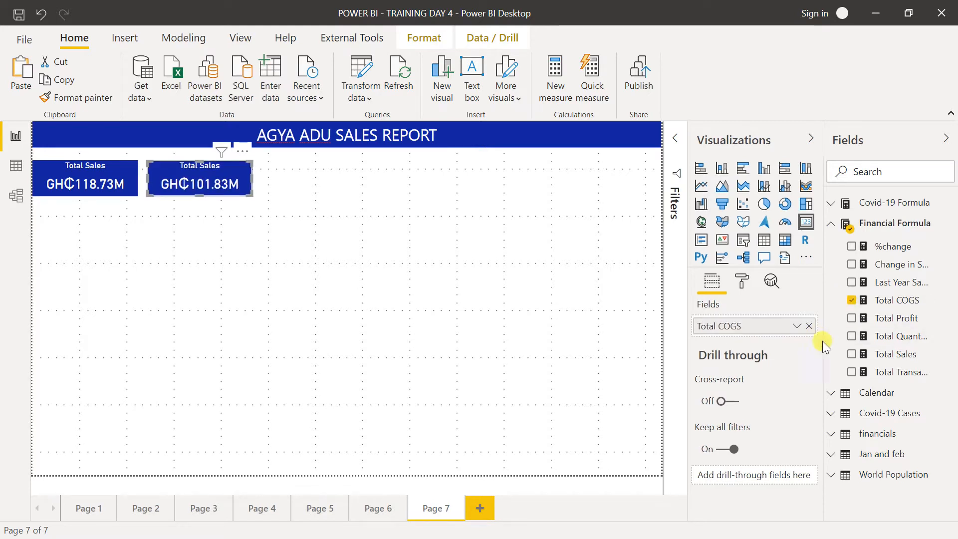
Step: Change the second card's title text to Total COGS, keeping its category label off
left_click(743, 284)
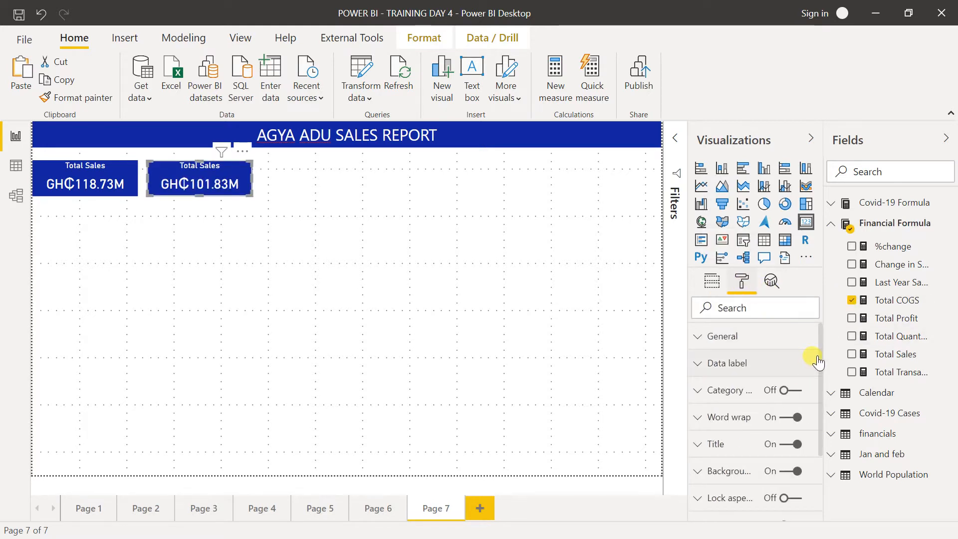
scroll(820, 355, "down", 3)
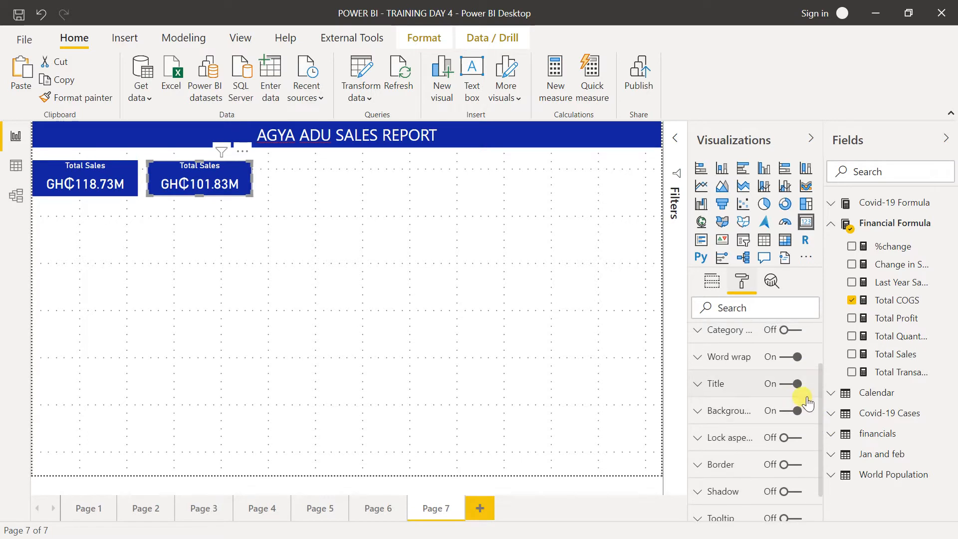
left_click(793, 331)
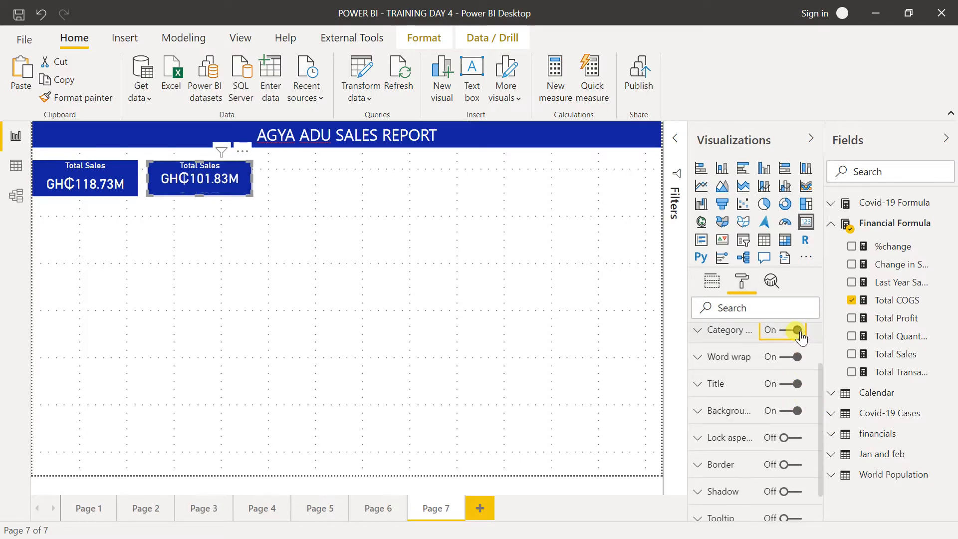
left_click(796, 330)
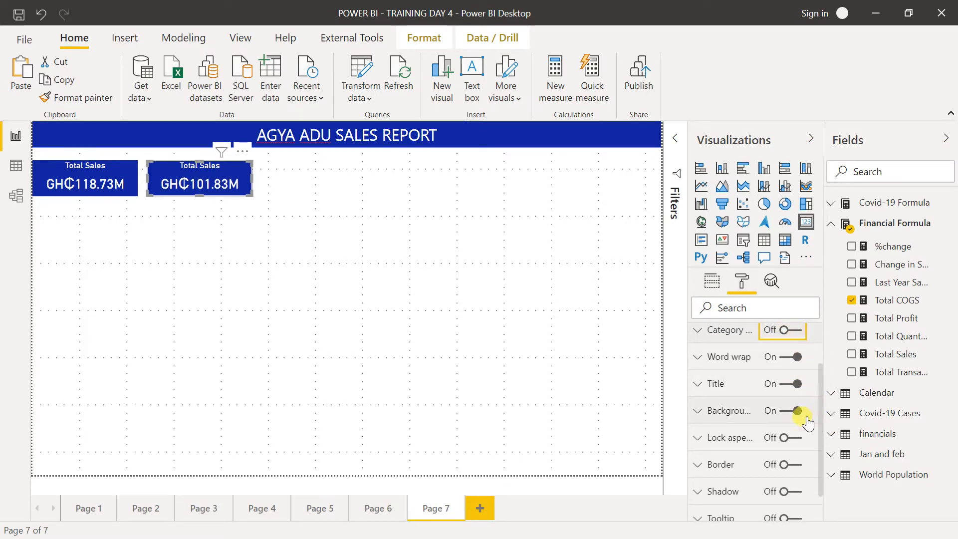
left_click(722, 384)
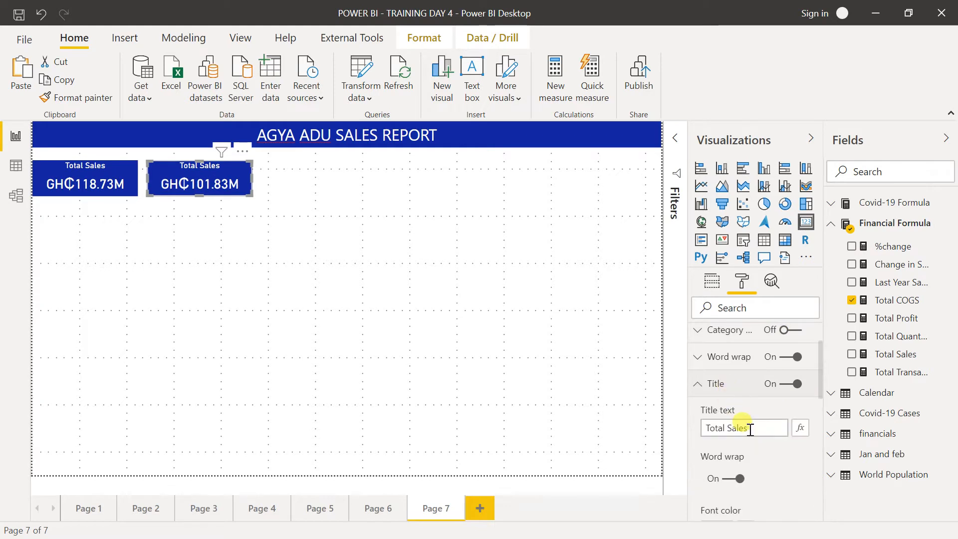
left_click_drag(750, 428, 731, 427)
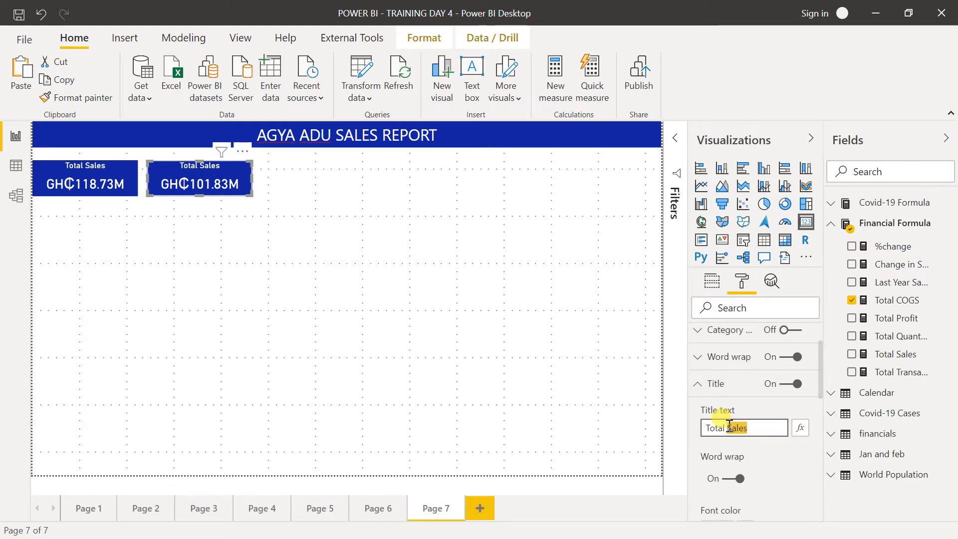
type("CoGs")
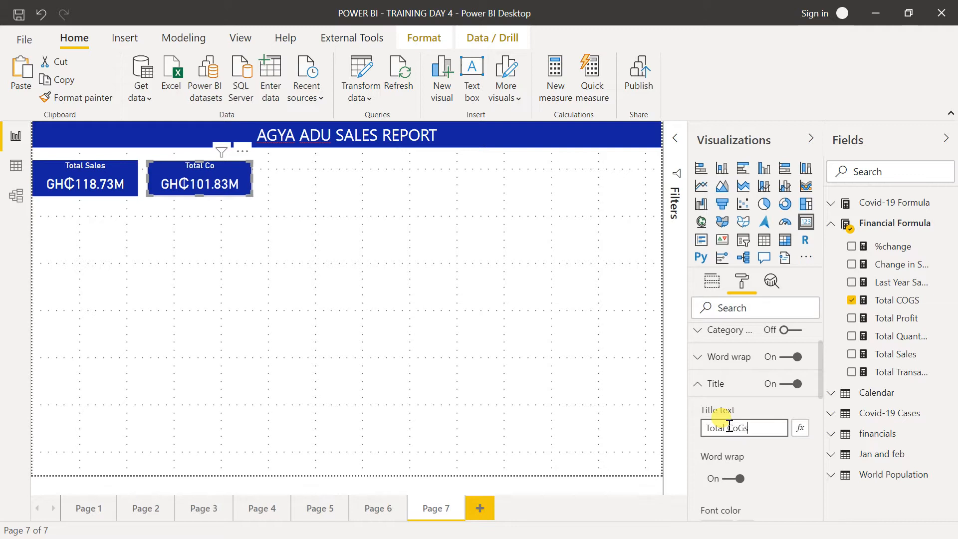
key("BackSpace")
type("COGS")
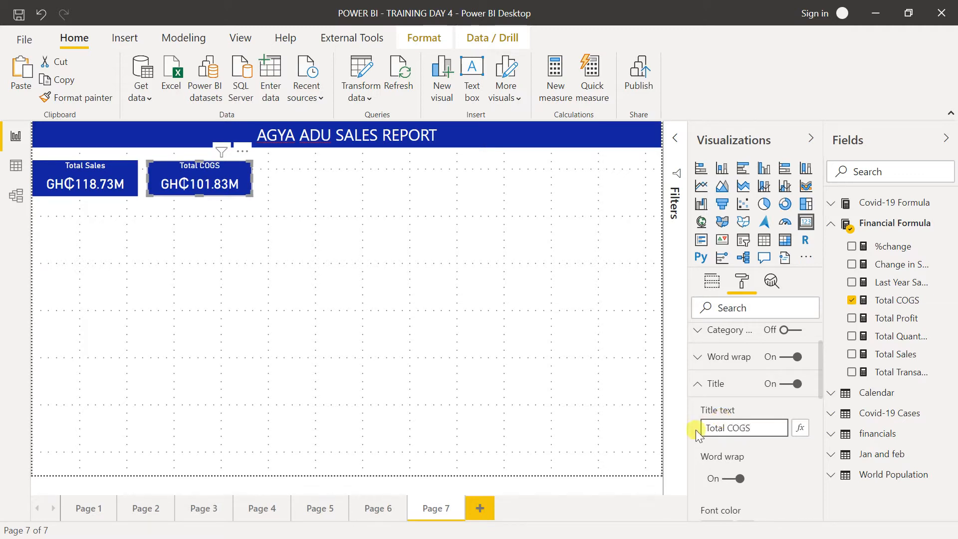
left_click(592, 437)
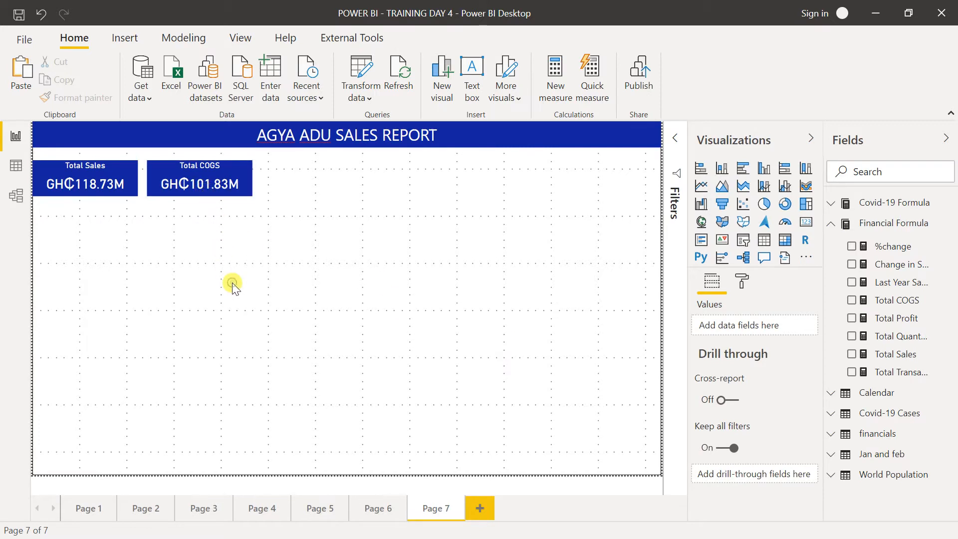
Step: Duplicate the Total COGS card and place the copy to its right as the third card in the row
left_click(211, 189)
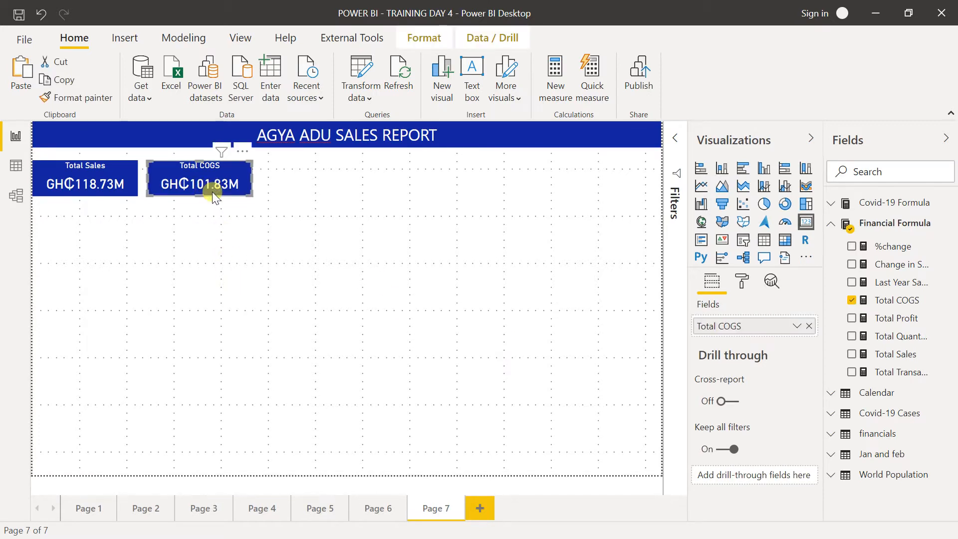
key("ctrl+c")
key("ctrl+v")
left_click_drag(211, 192, 322, 181)
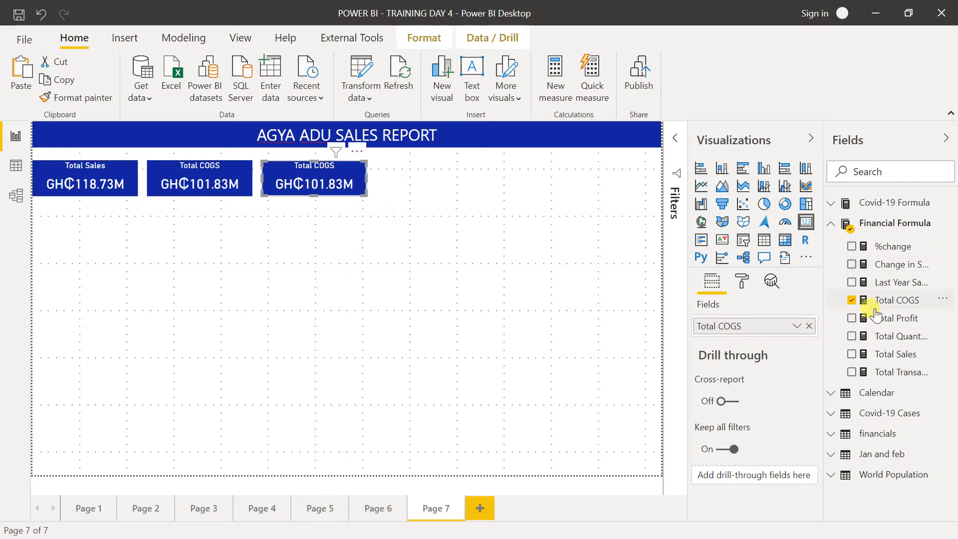
Step: Replace the third card's Total COGS field with the Total Profit measure
left_click(852, 300)
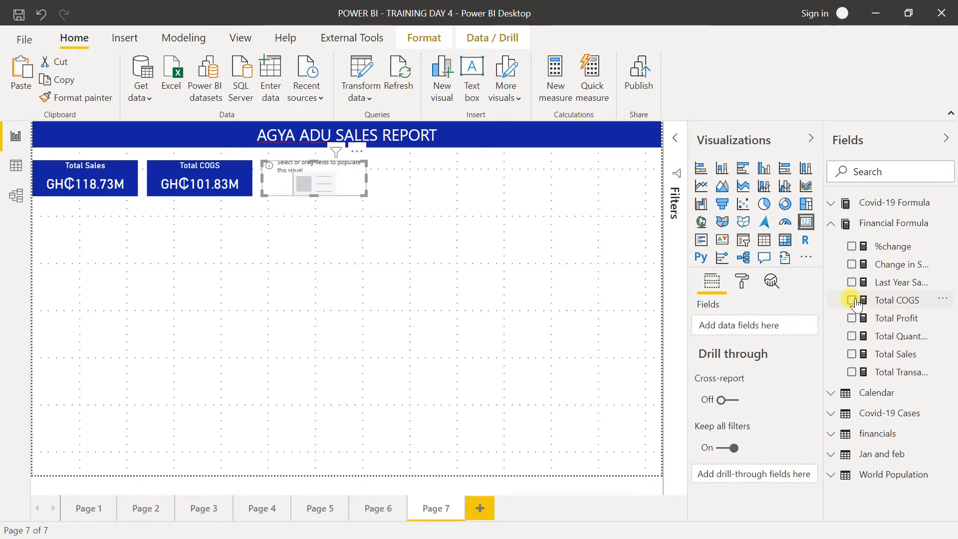
left_click(853, 301)
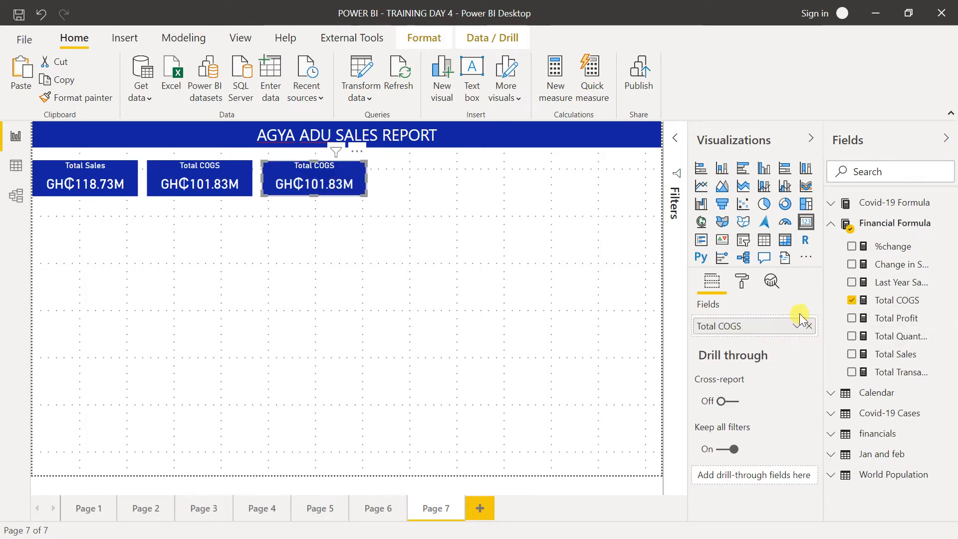
left_click(809, 325)
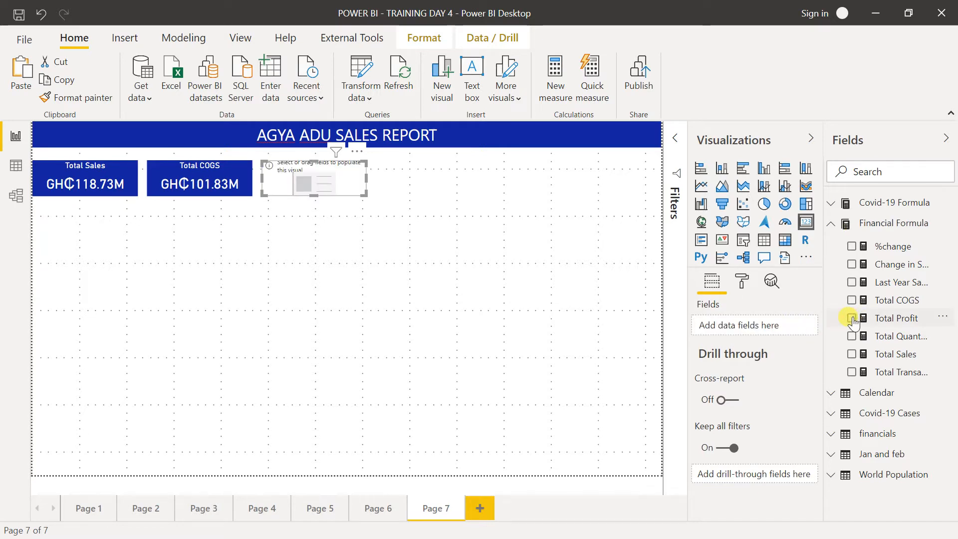
left_click(853, 319)
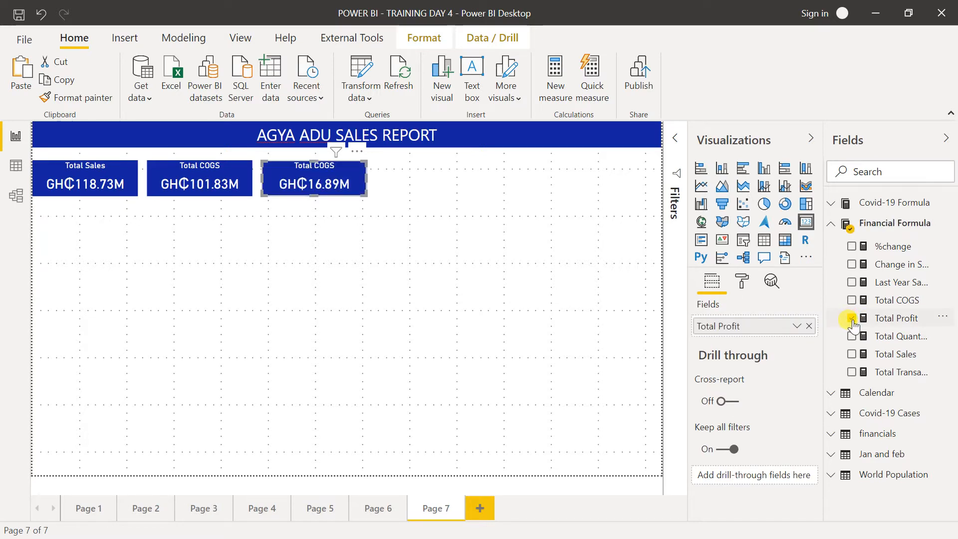
Step: Change the third card's title text to Total Profit
left_click(744, 287)
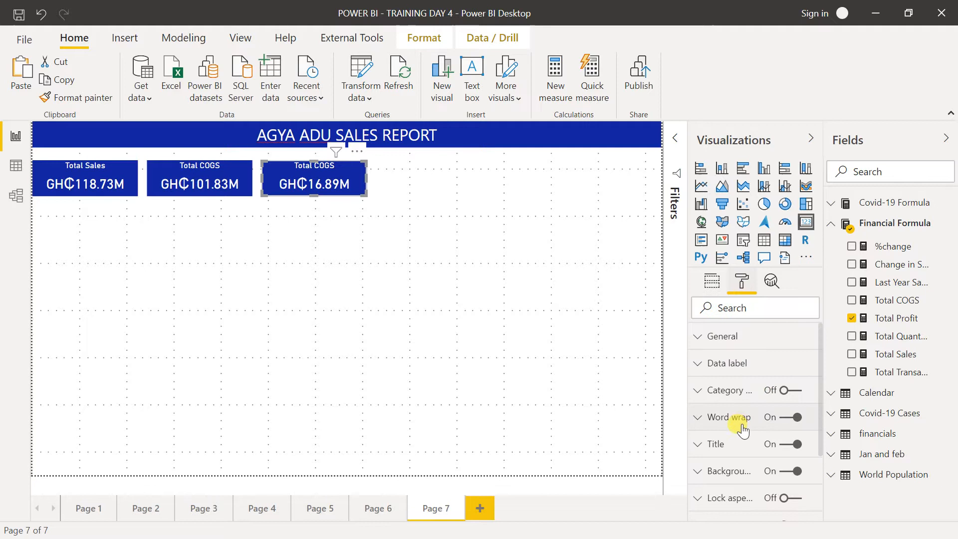
left_click(728, 444)
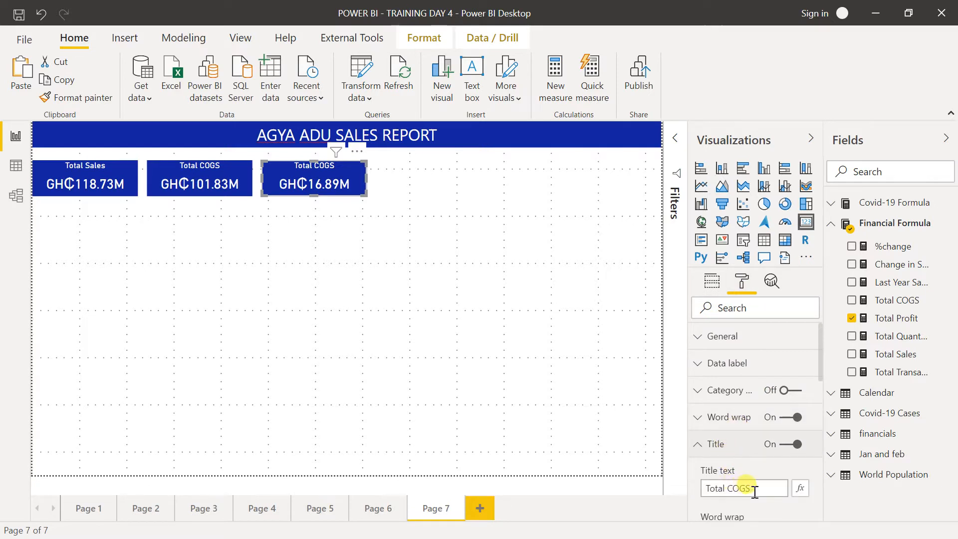
left_click_drag(751, 490, 732, 490)
type("P")
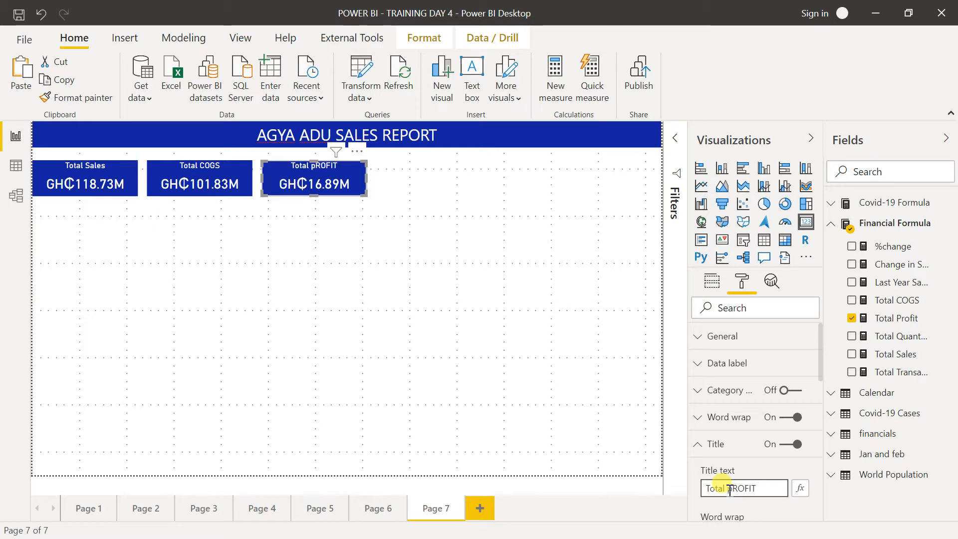
left_click_drag(768, 489, 732, 489)
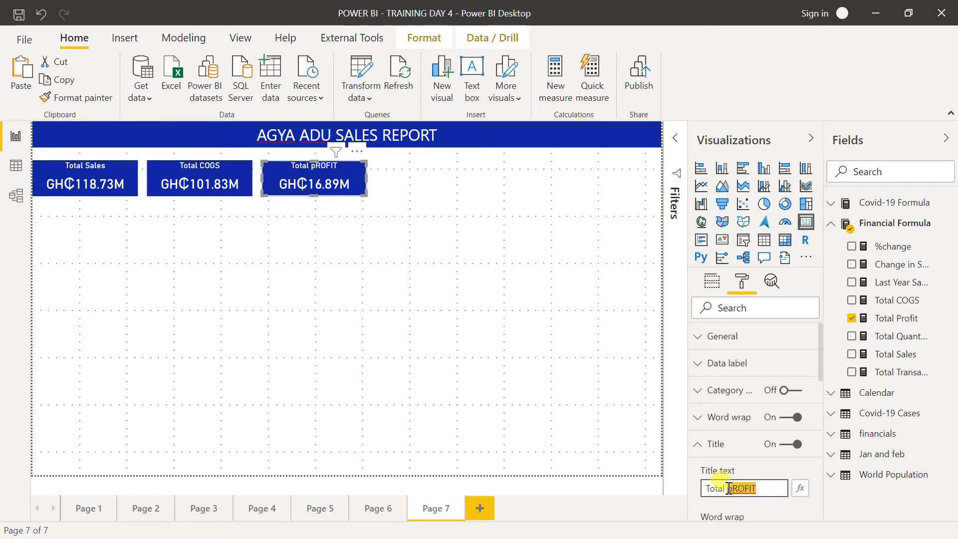
type("Profit")
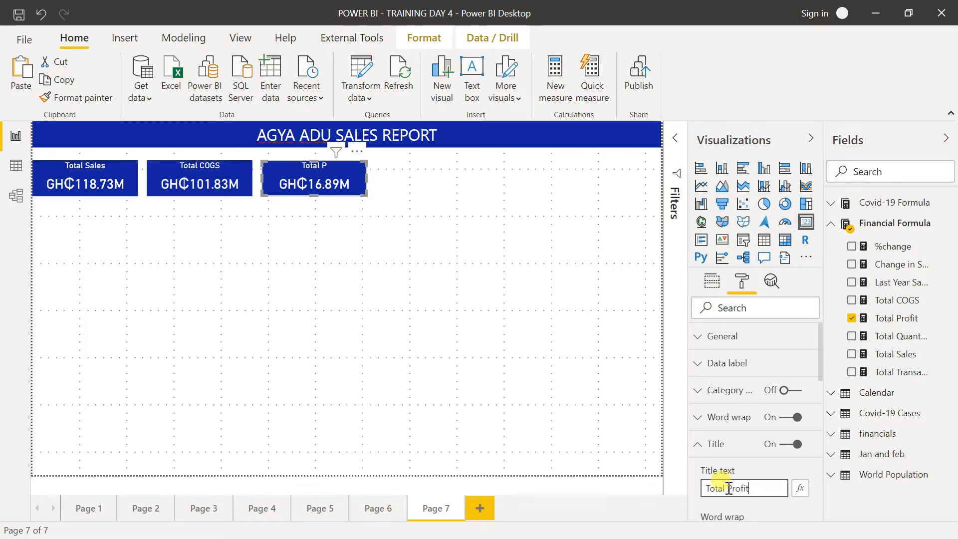
left_click(597, 419)
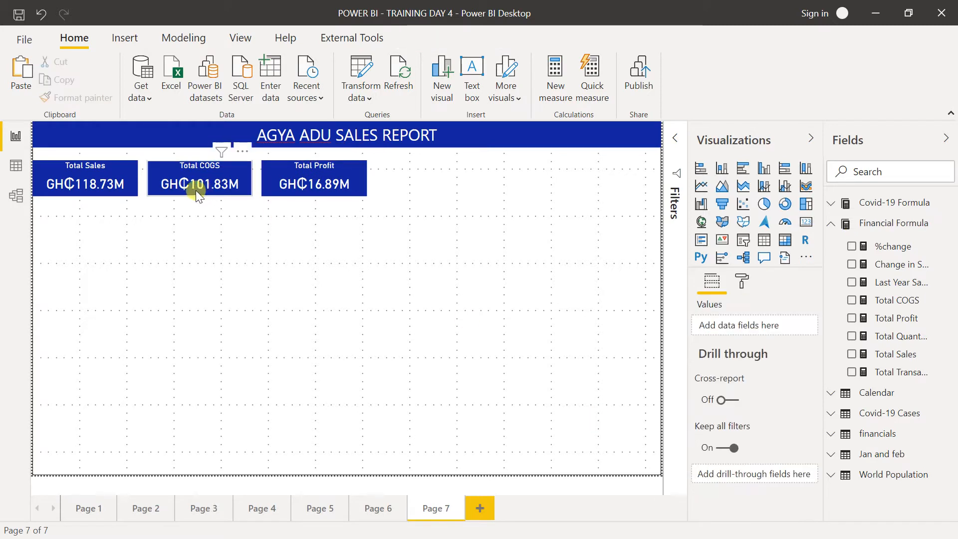
Step: Turn on a dark blue border for the Total Sales card and increase its radius to round the corners
left_click(132, 178)
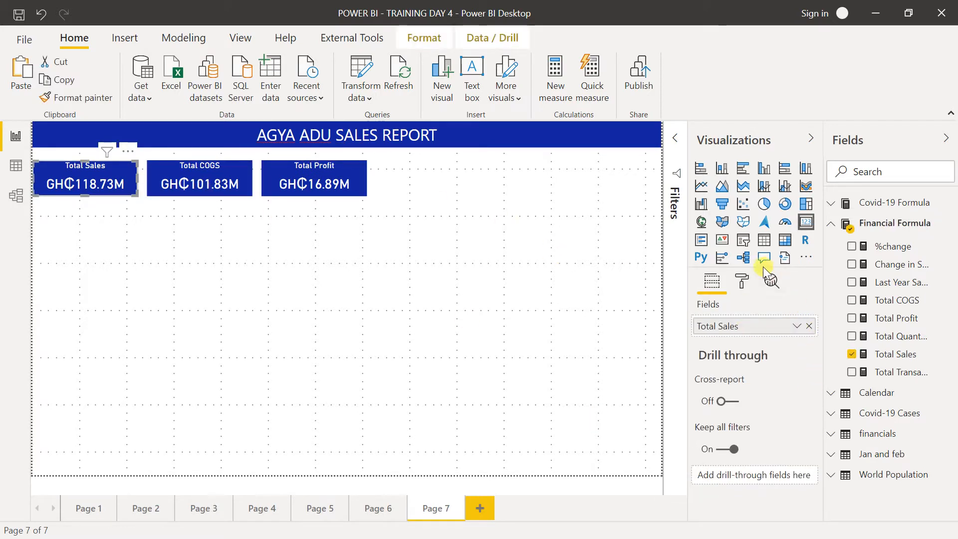
left_click(743, 283)
left_click_drag(820, 364, 819, 443)
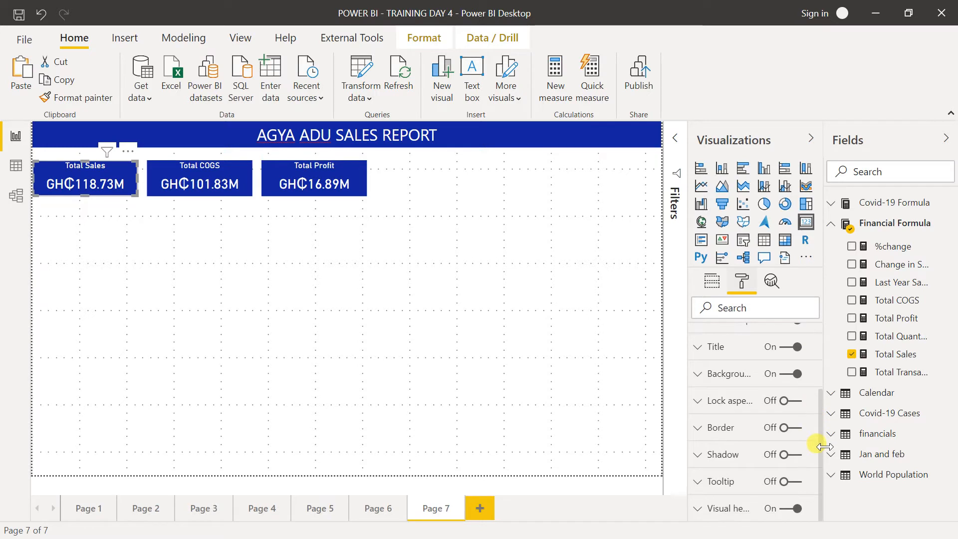
left_click(792, 430)
left_click(751, 433)
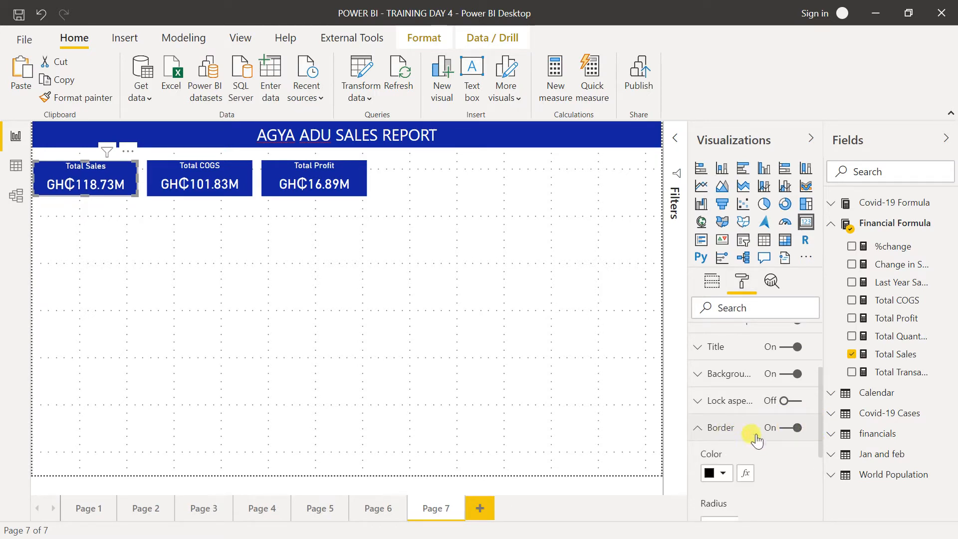
left_click(723, 475)
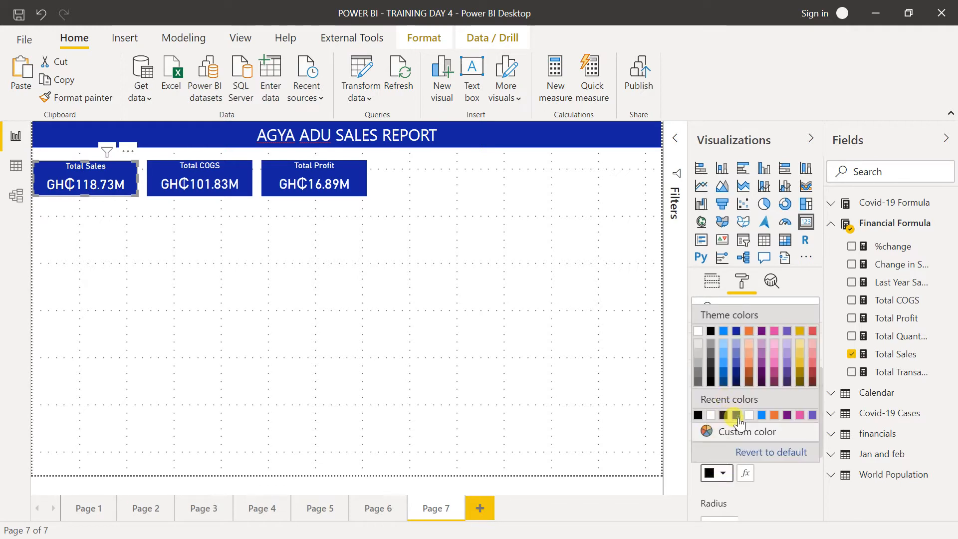
left_click(736, 417)
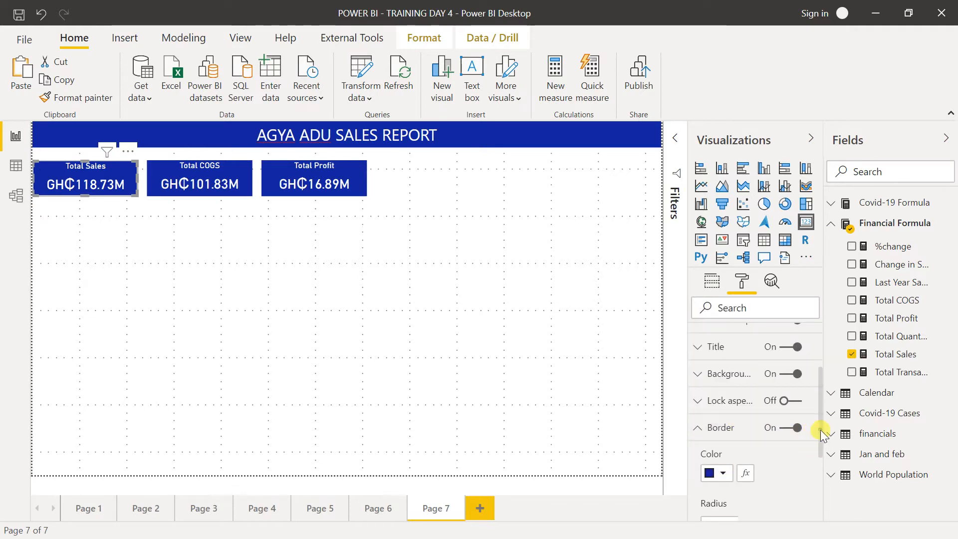
scroll(820, 445, "down", 3)
left_click_drag(748, 442, 767, 443)
left_click(451, 410)
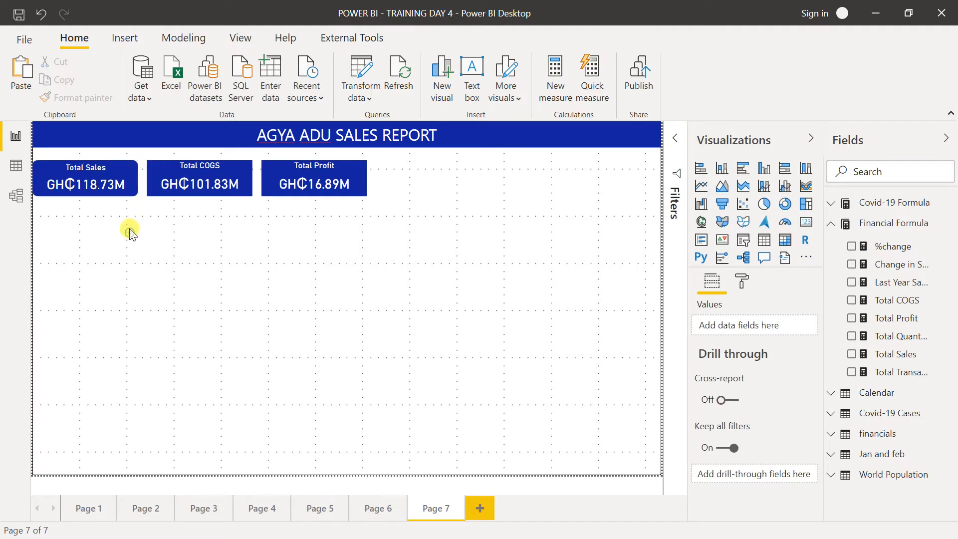
Step: Turn on the border for the AGYA ADU SALES REPORT title banner
left_click(109, 125)
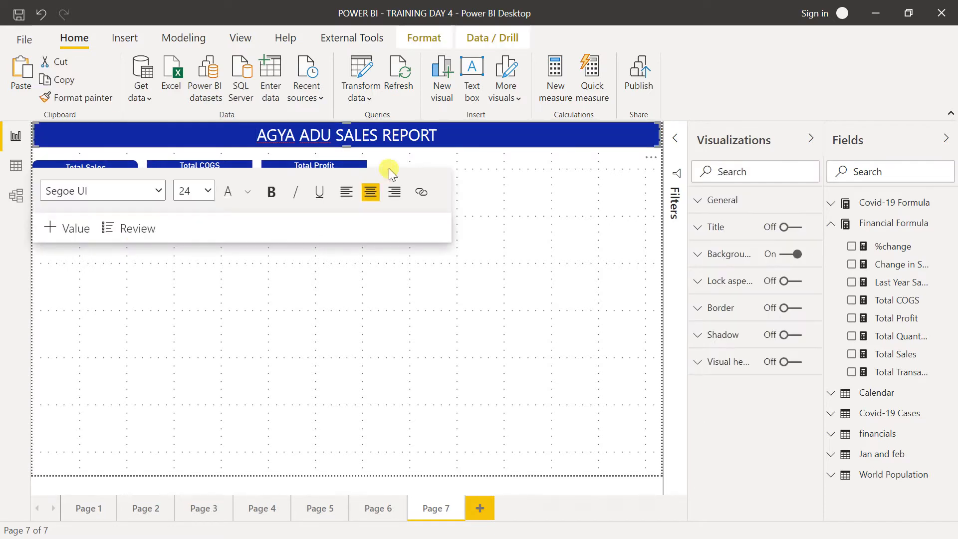
left_click(794, 314)
left_click(541, 268)
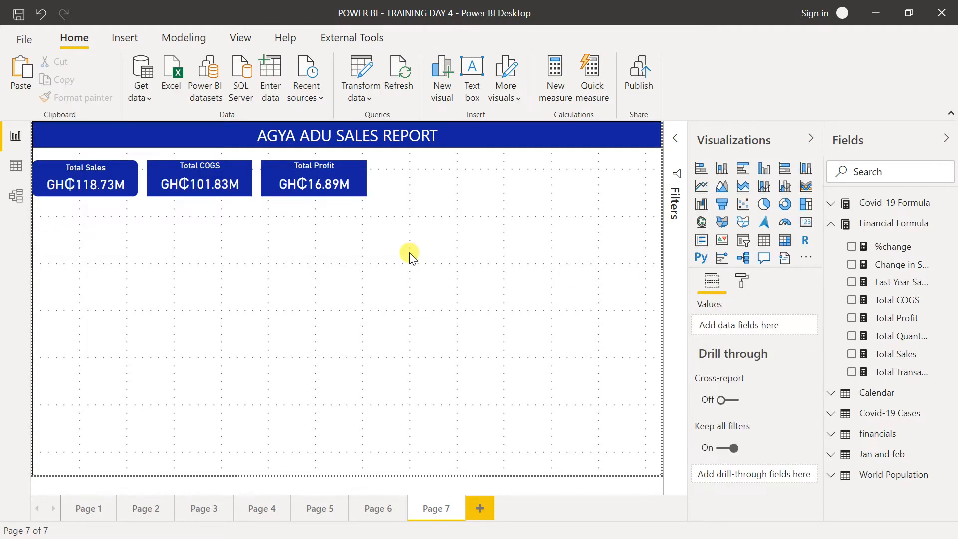
Step: Copy the Total Sales card's rounded border formatting to the Total COGS and Total Profit cards with Format Painter
left_click(125, 185)
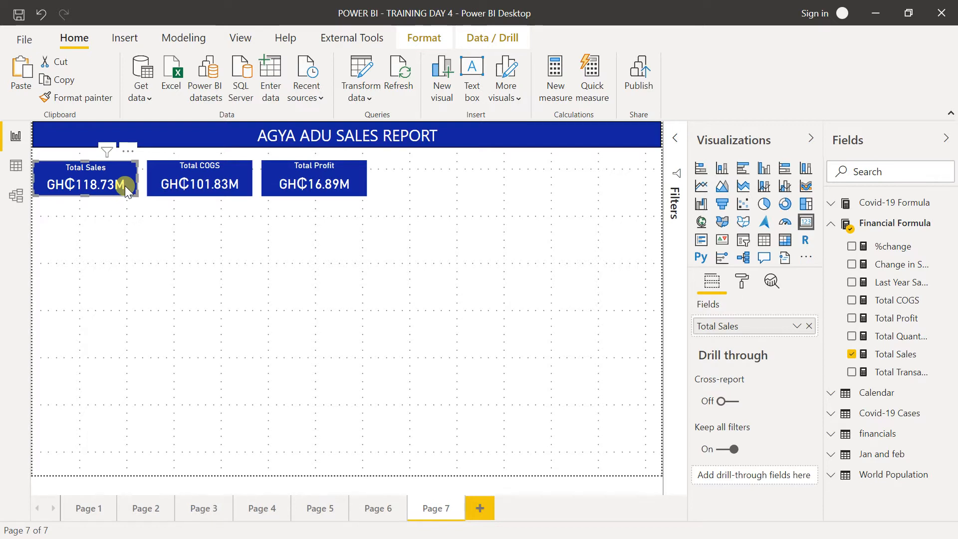
left_click(100, 95)
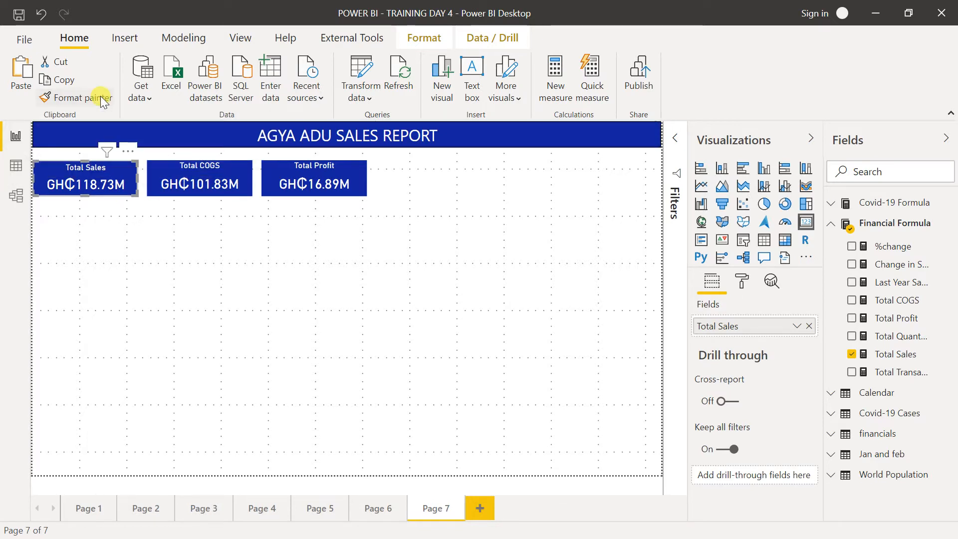
left_click(210, 182)
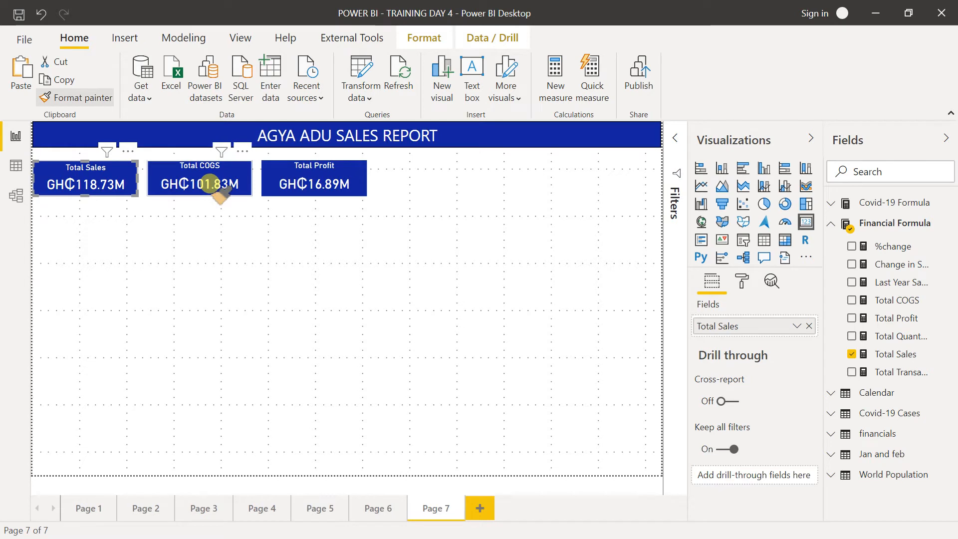
left_click(210, 183)
left_click(91, 100)
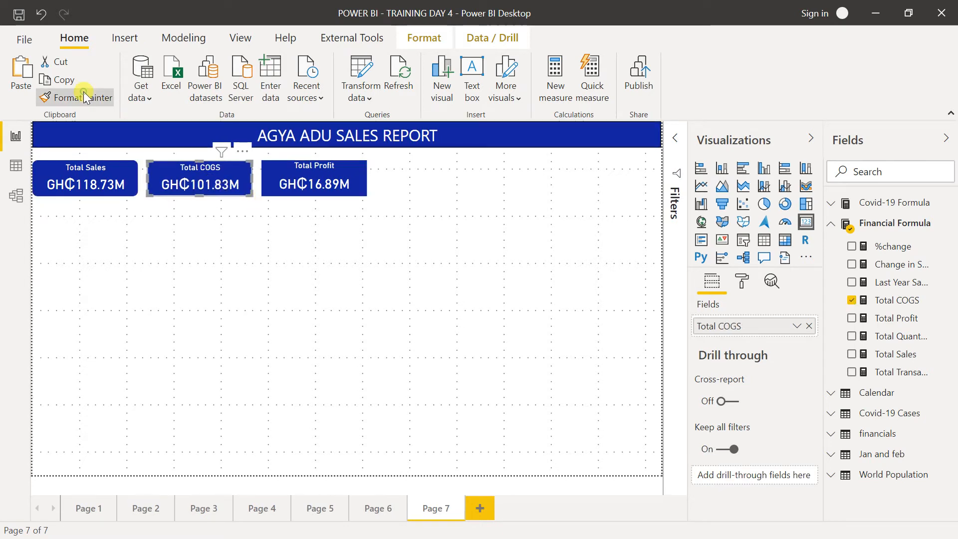
left_click(293, 190)
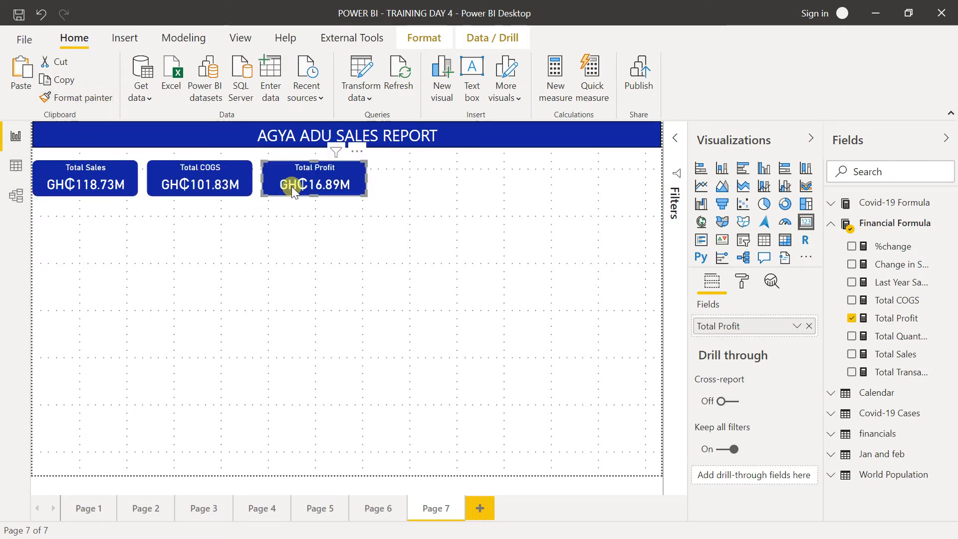
left_click(300, 239)
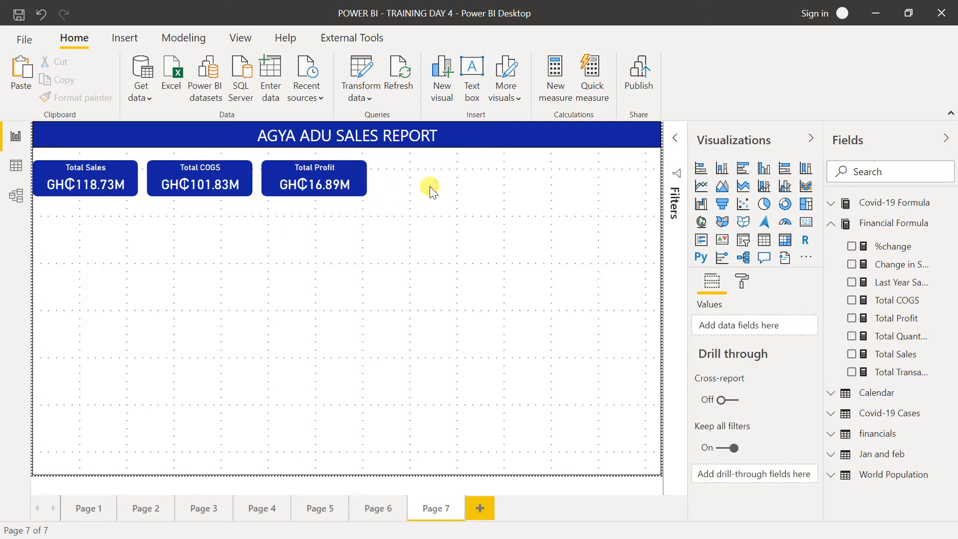
Step: Duplicate the Total Profit card as the fourth card in the row and replace its field with the Total Quantity measure
left_click(346, 187)
key("ctrl+c")
key("ctrl+v")
left_click_drag(346, 187, 458, 187)
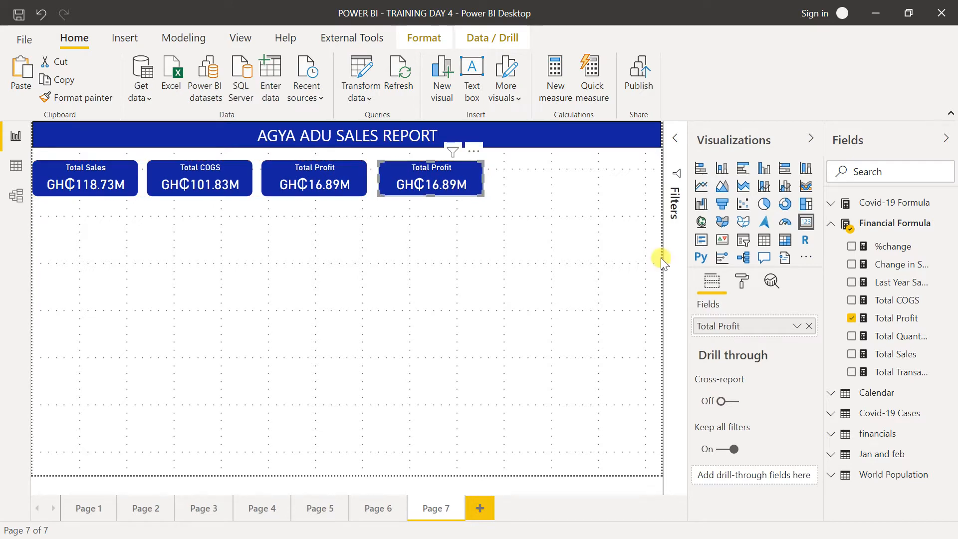
left_click(852, 318)
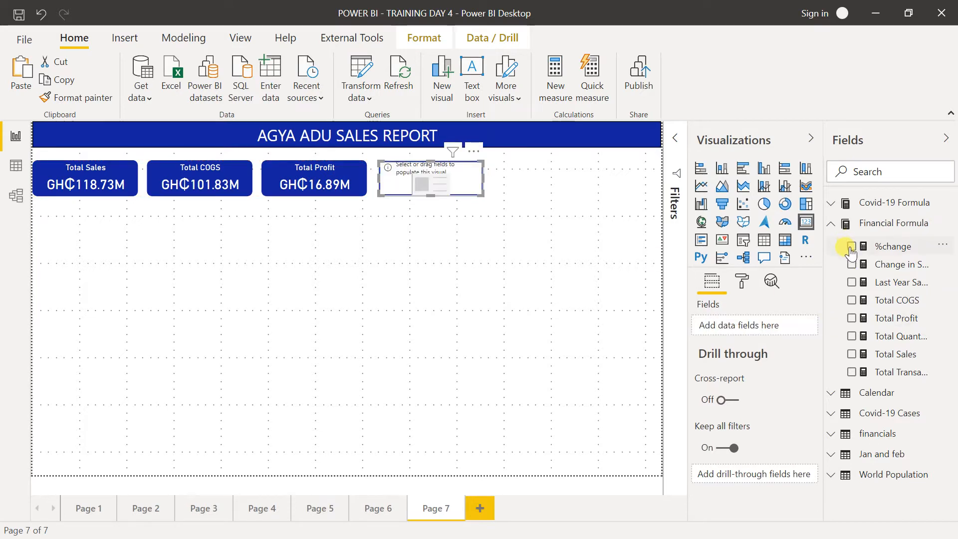
left_click(851, 337)
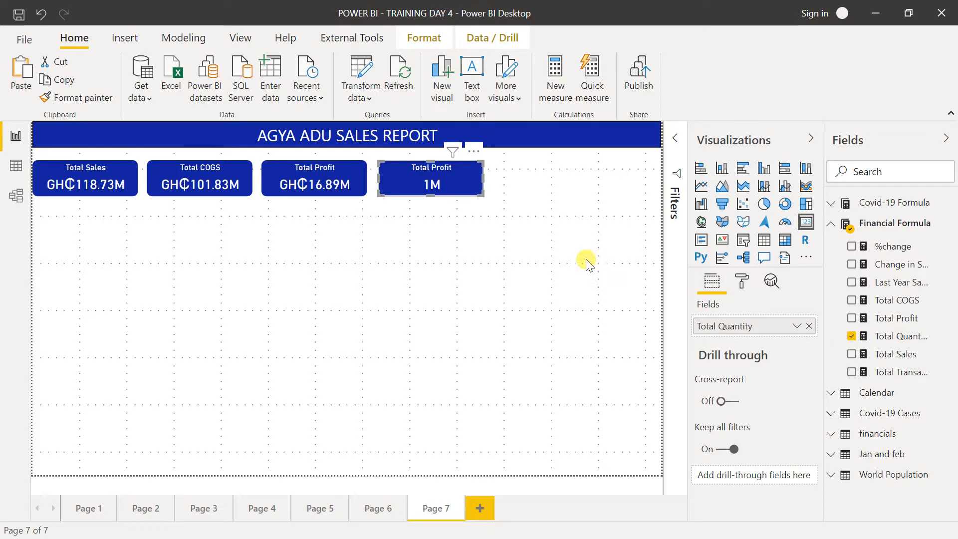
Step: Set the fourth card's data label to display units of Thousands with 2 decimal places
left_click(742, 288)
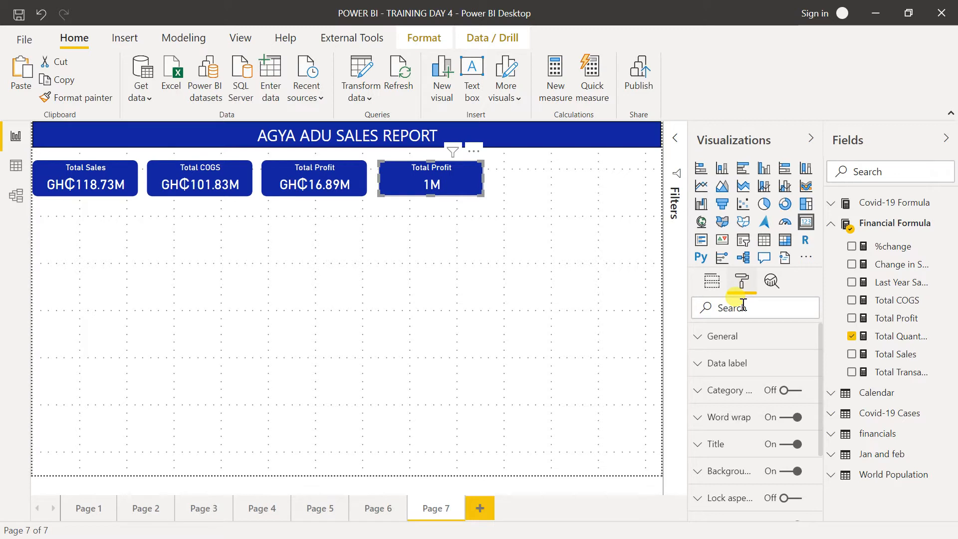
left_click(728, 364)
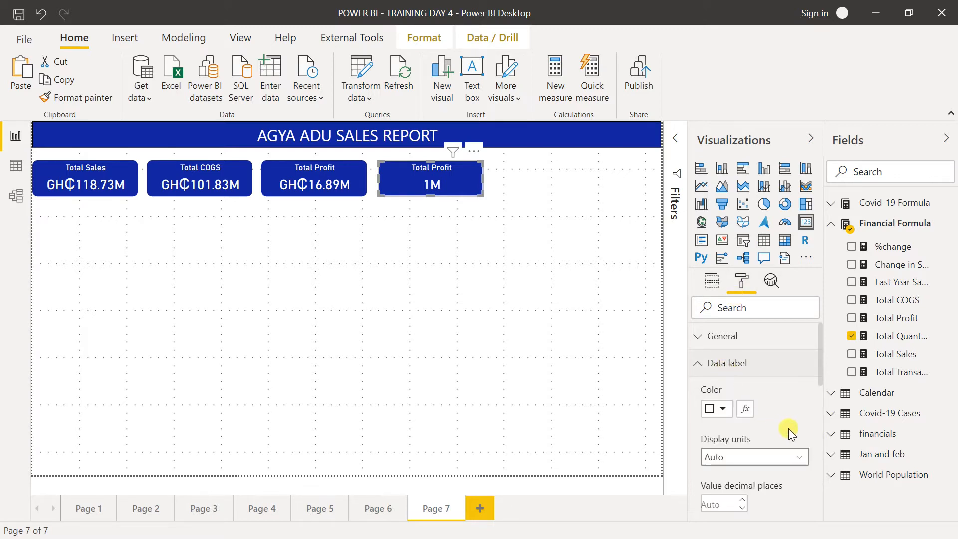
left_click_drag(821, 363, 815, 396)
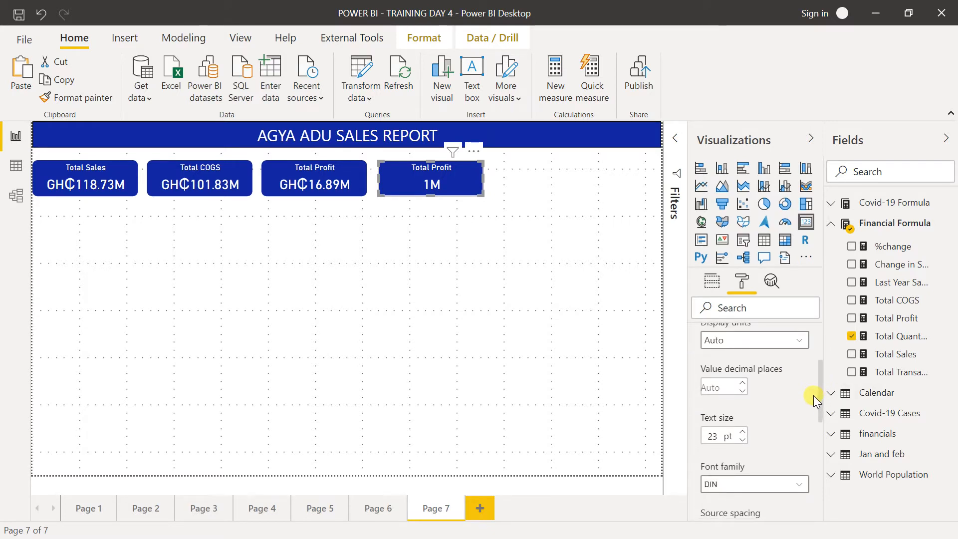
left_click(772, 340)
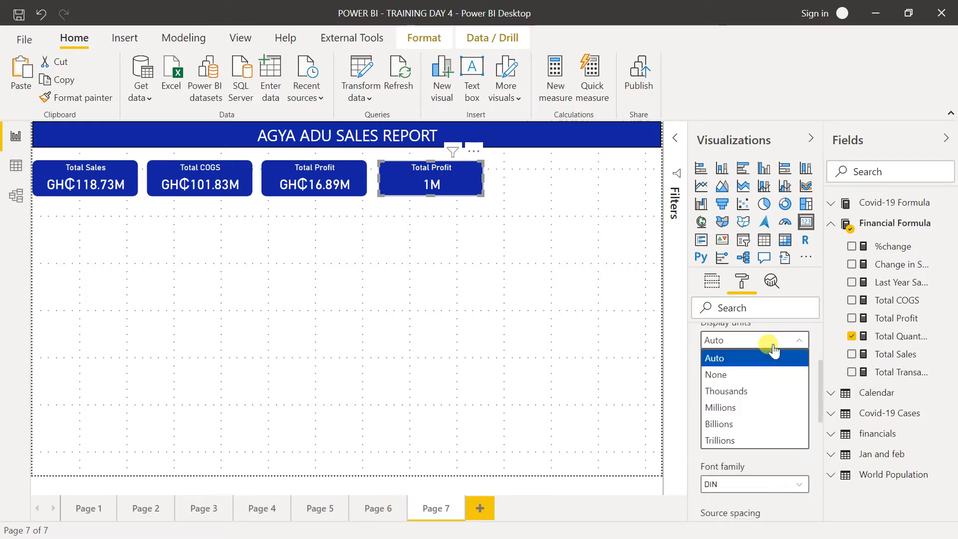
left_click(748, 389)
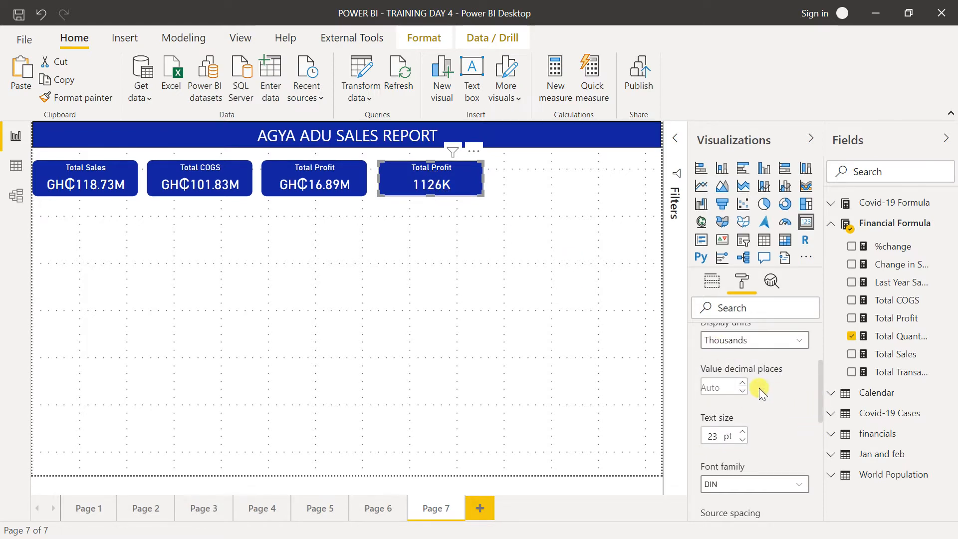
left_click(743, 384)
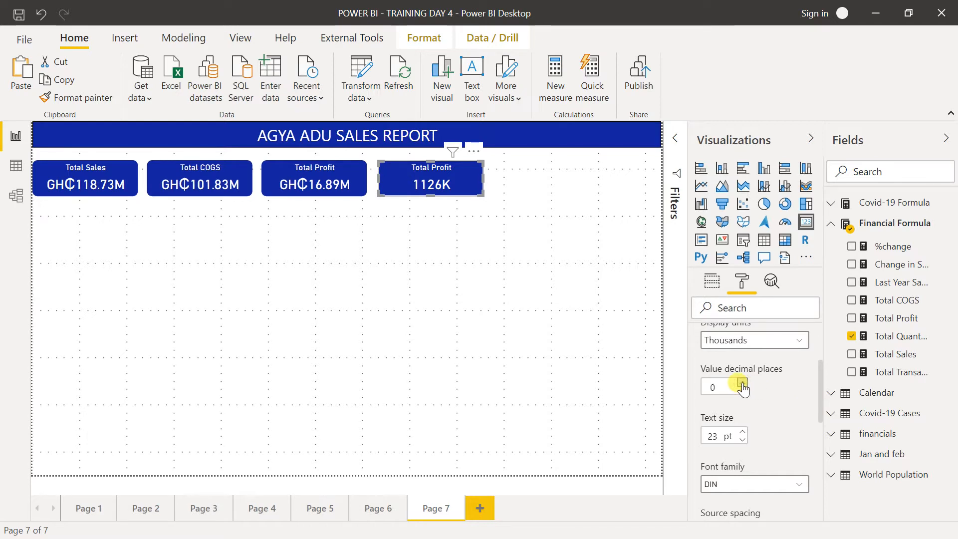
left_click(742, 384)
left_click(743, 384)
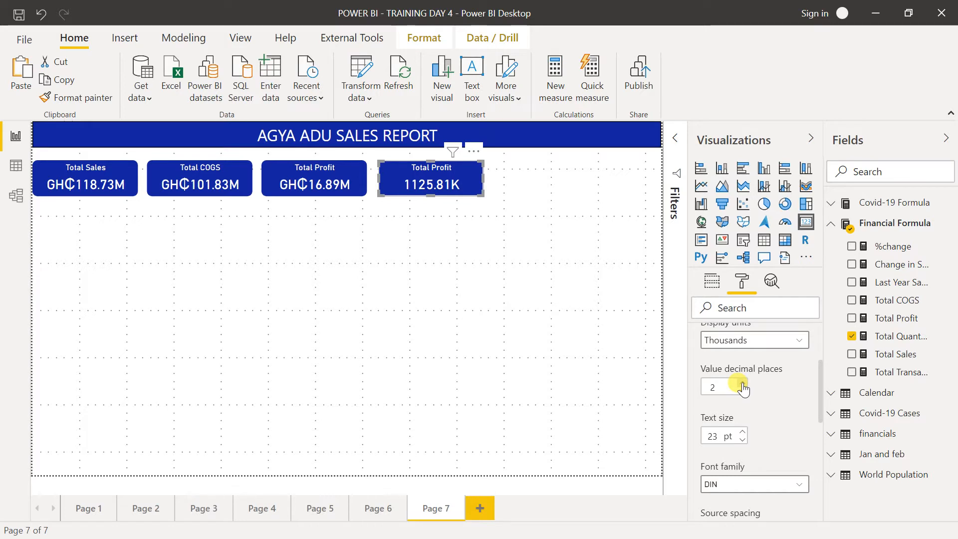
Step: Show the fourth card's quantity in full with display units None, a thousands separator on the Total Quantity measure and 0 decimal places
left_click(787, 341)
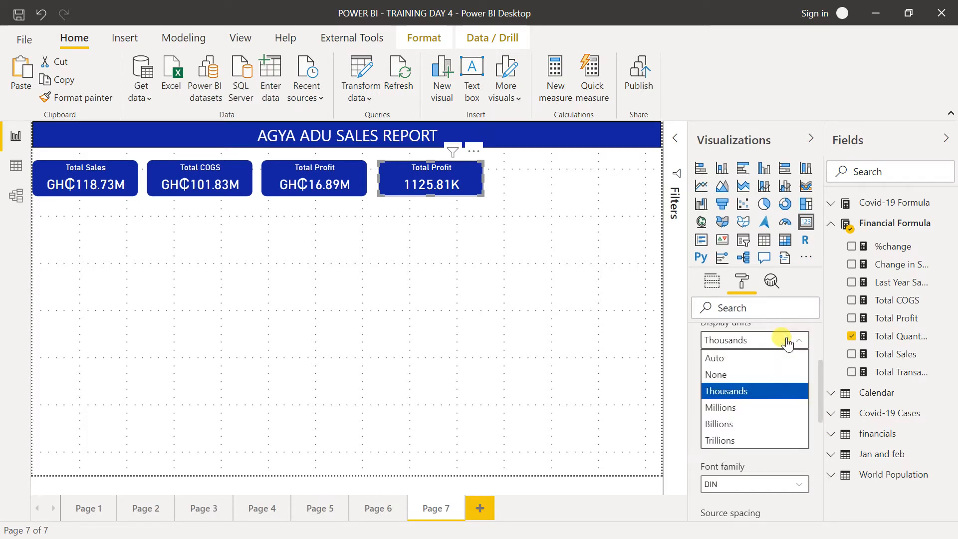
left_click(759, 375)
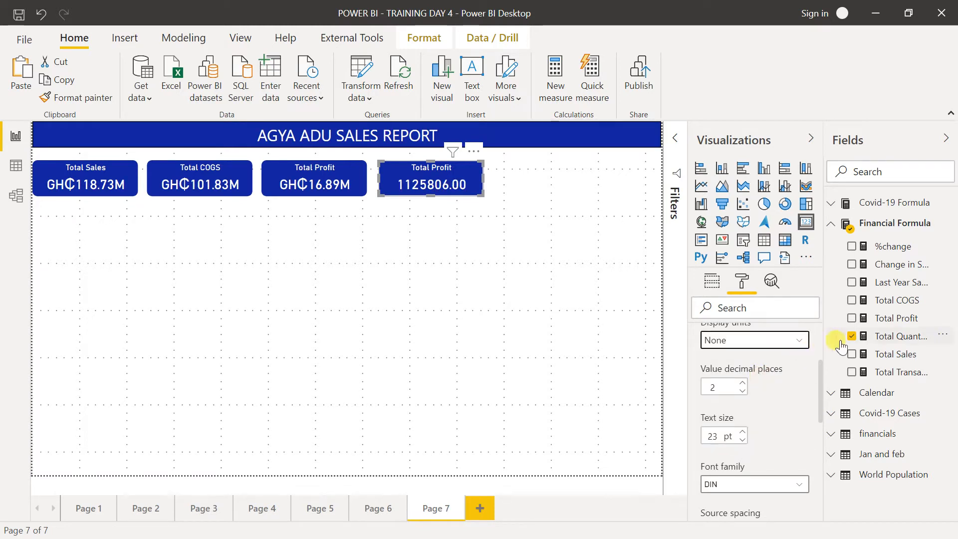
left_click(885, 338)
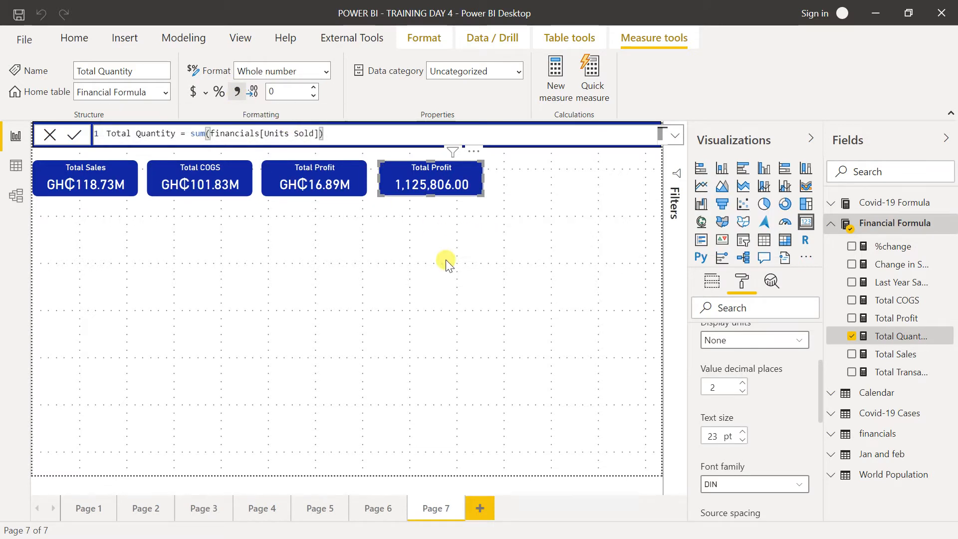
left_click(743, 391)
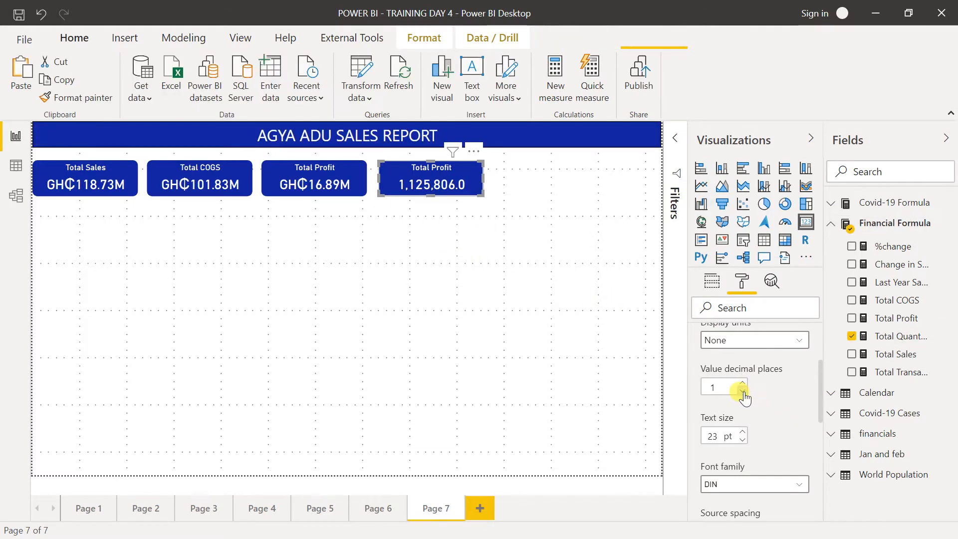
left_click(743, 392)
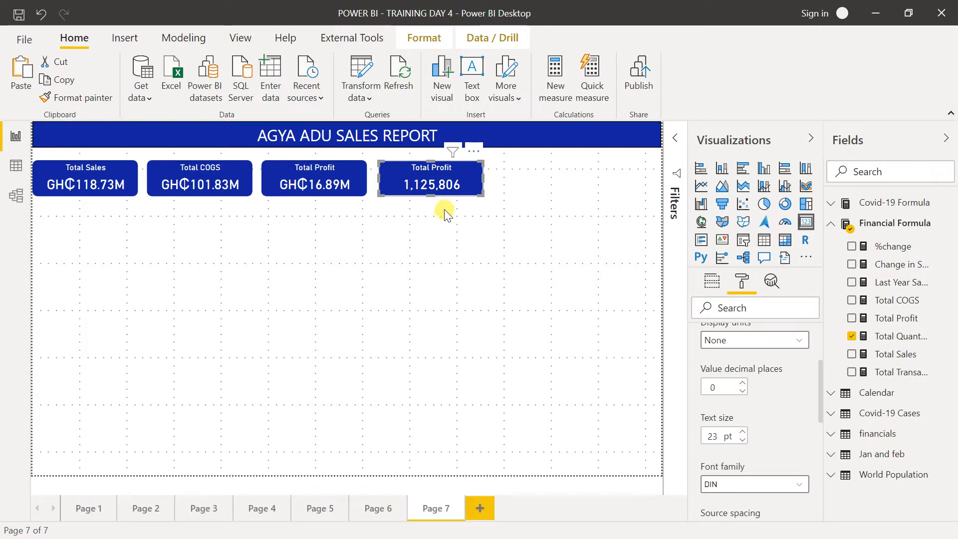
Step: Set the fourth card's data label to display units of Millions with 2 decimal places
left_click(766, 340)
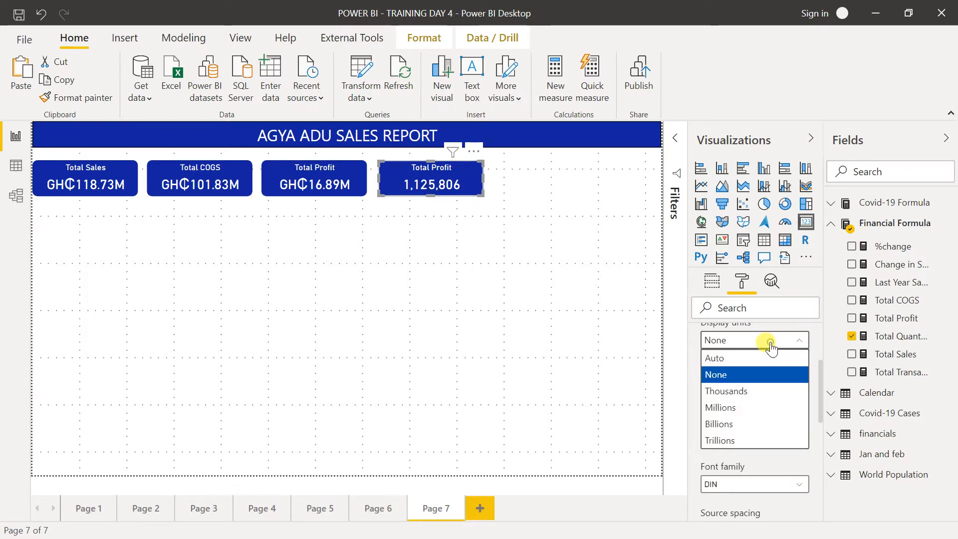
left_click(736, 408)
left_click(743, 382)
left_click(742, 382)
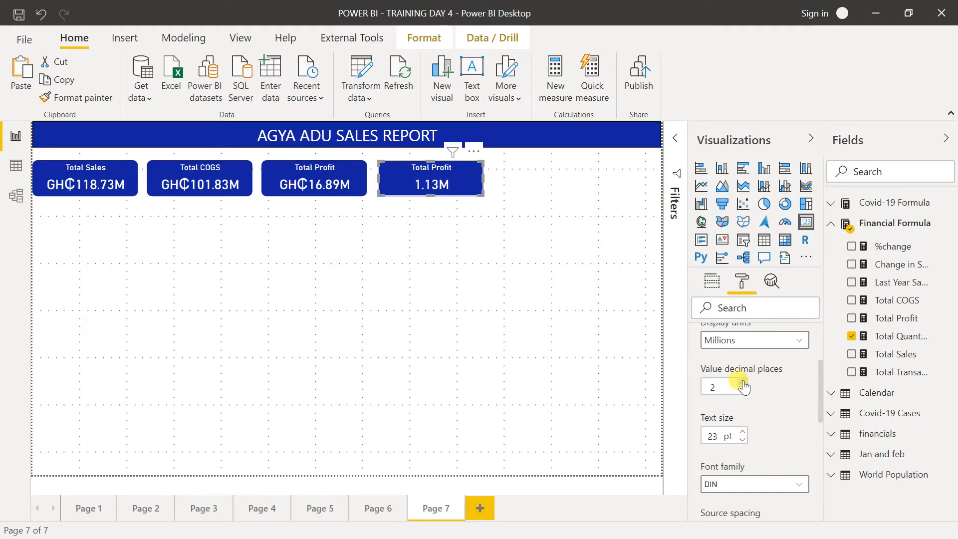
left_click(549, 343)
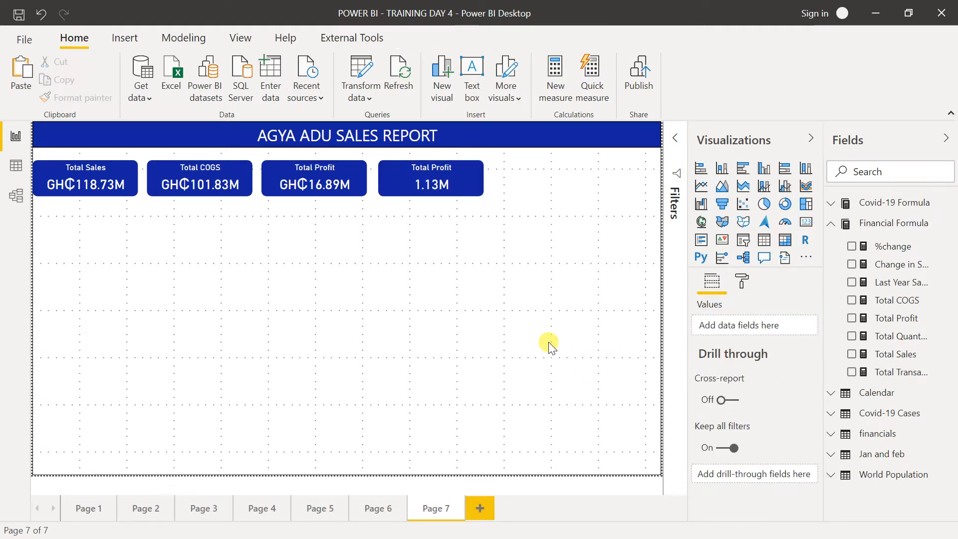
Step: Change the fourth card's title text to "Total Quantity Sold"
left_click(473, 194)
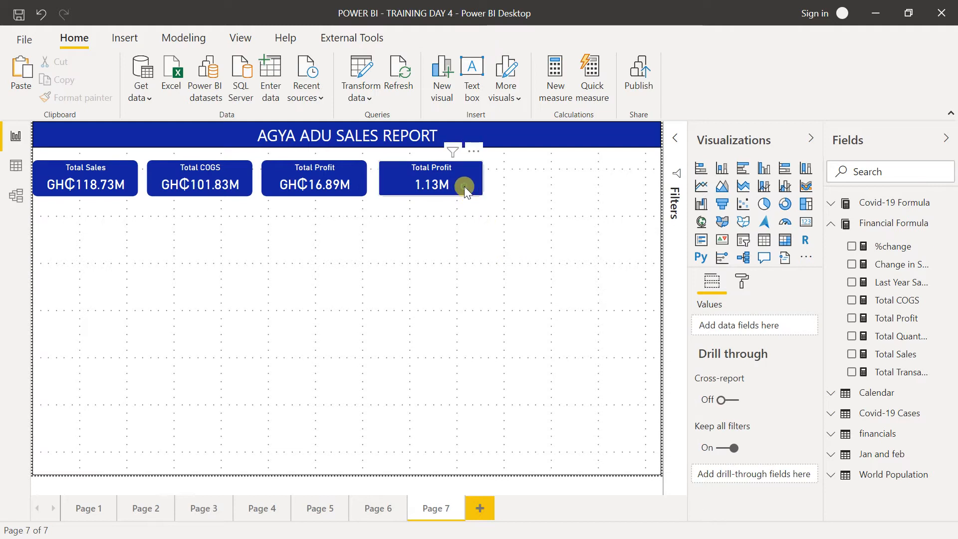
left_click(748, 278)
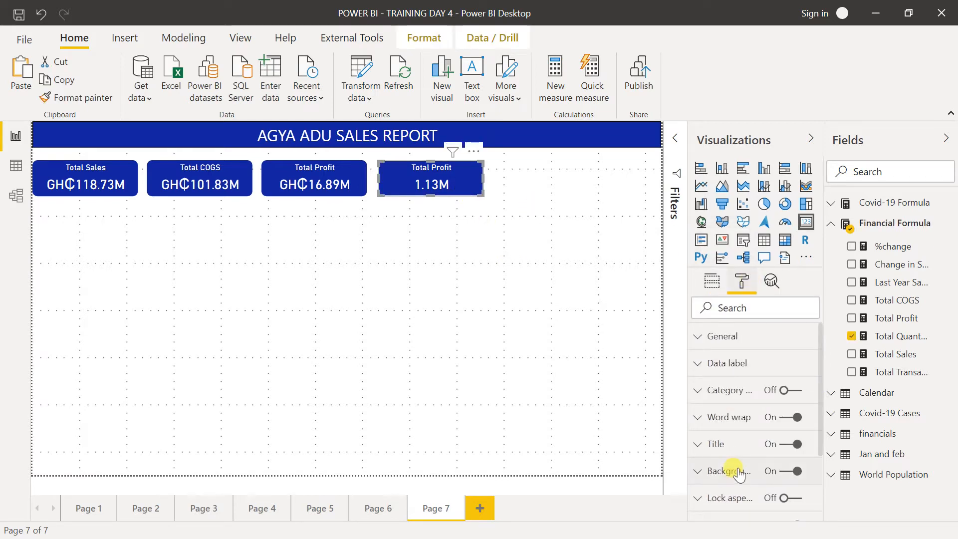
left_click(729, 448)
left_click_drag(749, 489, 729, 489)
type("Quantity Sold")
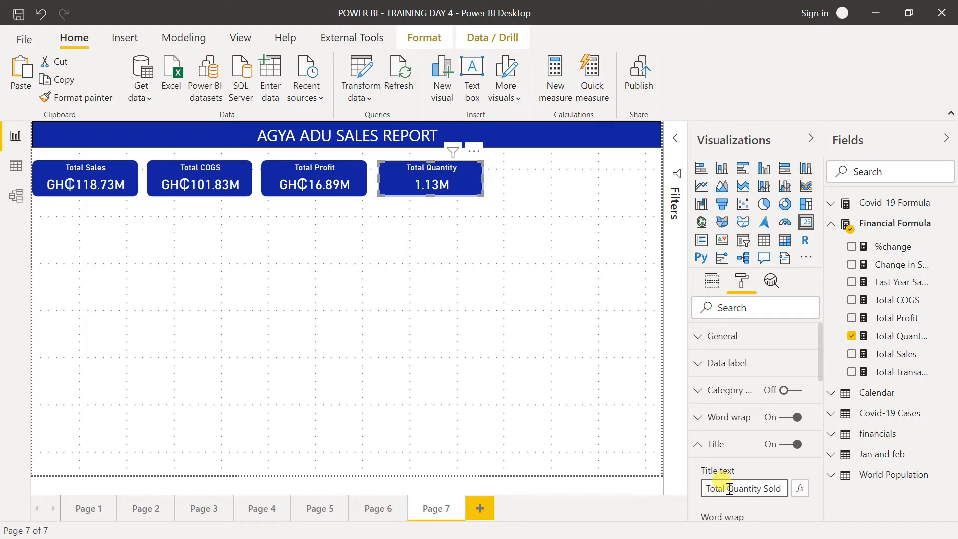
left_click(574, 380)
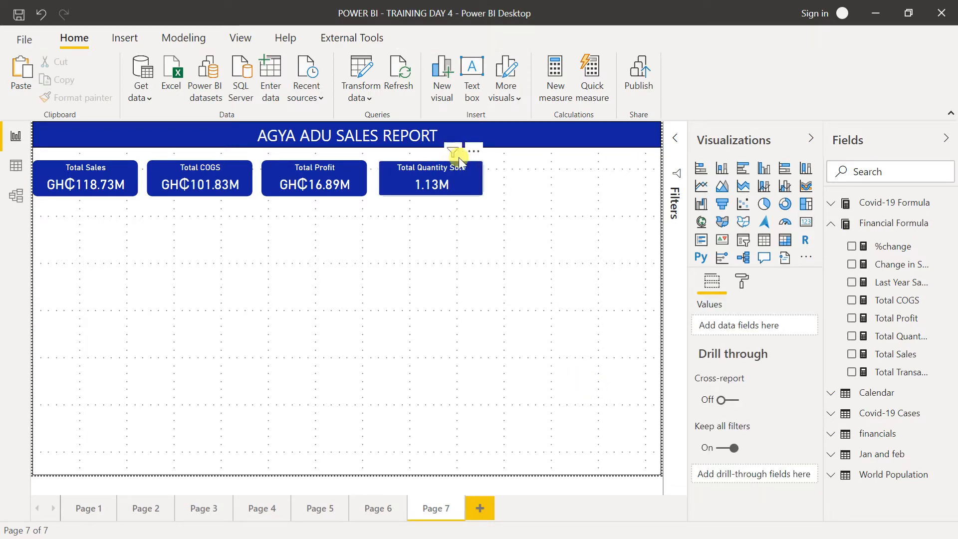
Step: Duplicate the Total Quantity Sold card as the fifth card in the row, evenly spaced, and widen the Fields list to show full measure names
left_click(445, 176)
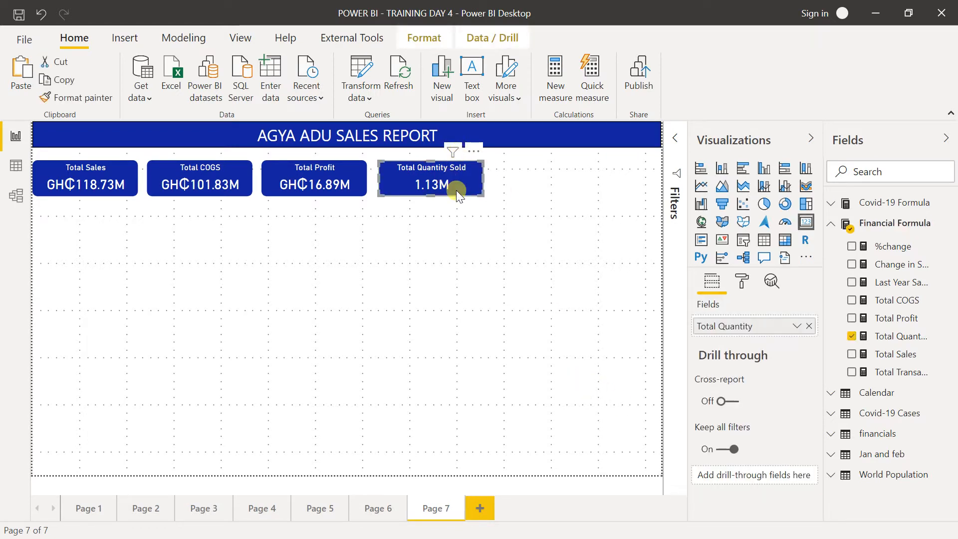
key("ctrl+c")
key("ctrl+v")
left_click_drag(456, 191, 570, 184)
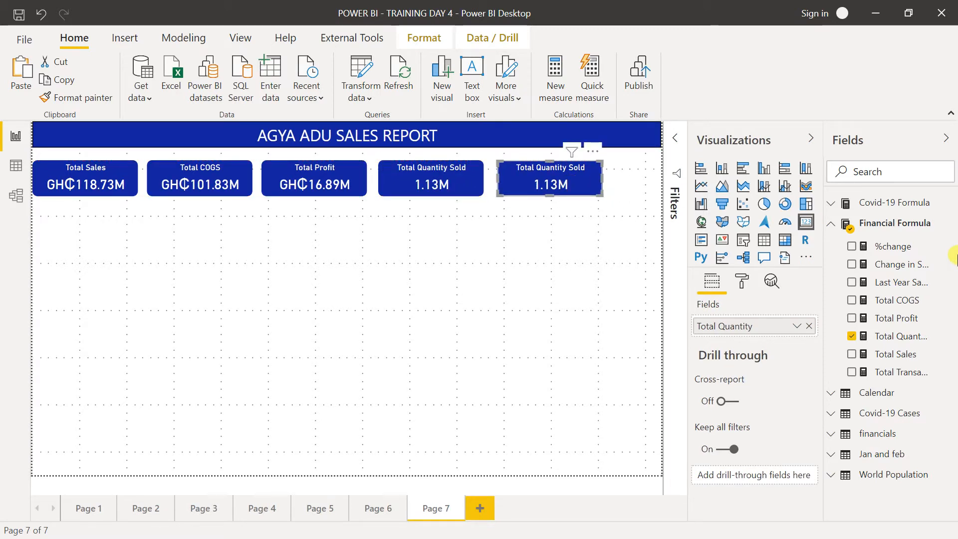
left_click_drag(821, 269, 786, 272)
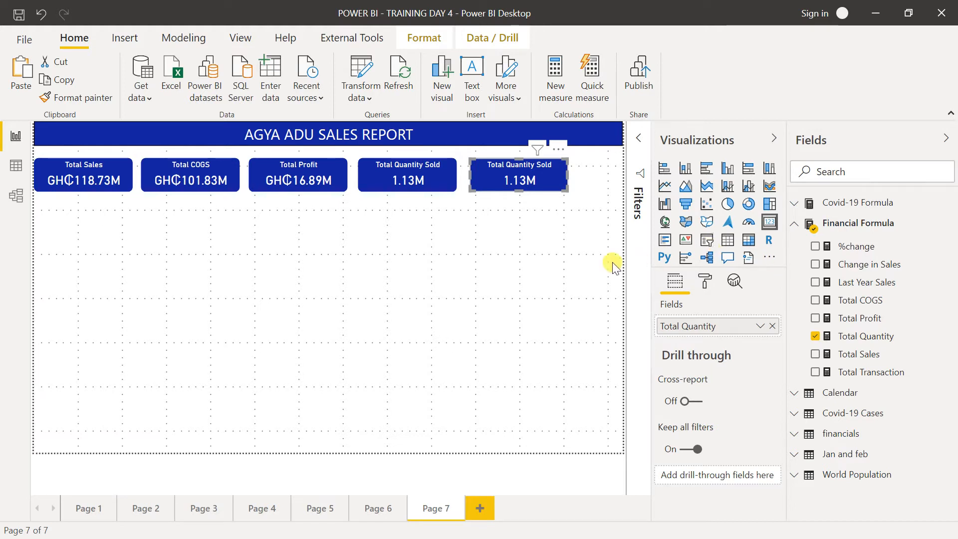
left_click(564, 259)
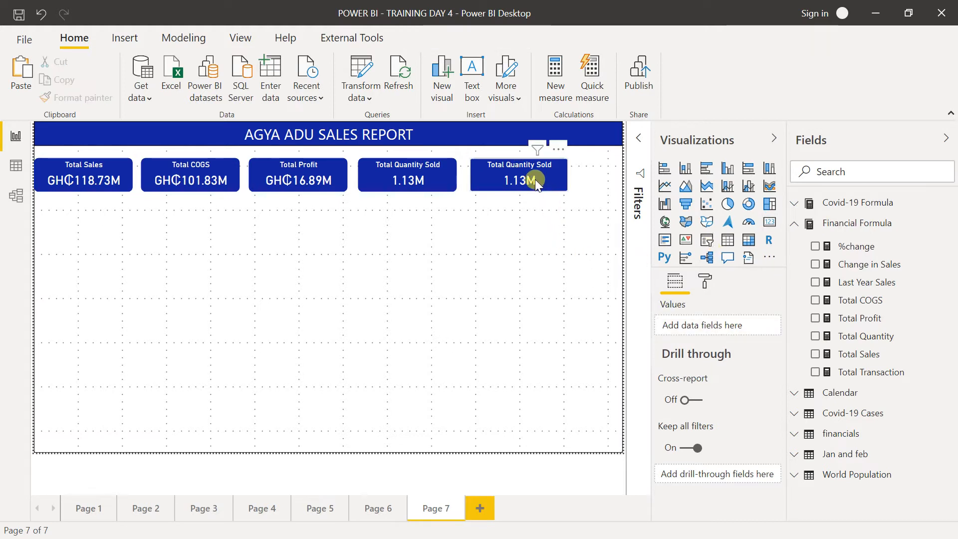
left_click_drag(528, 166, 512, 173)
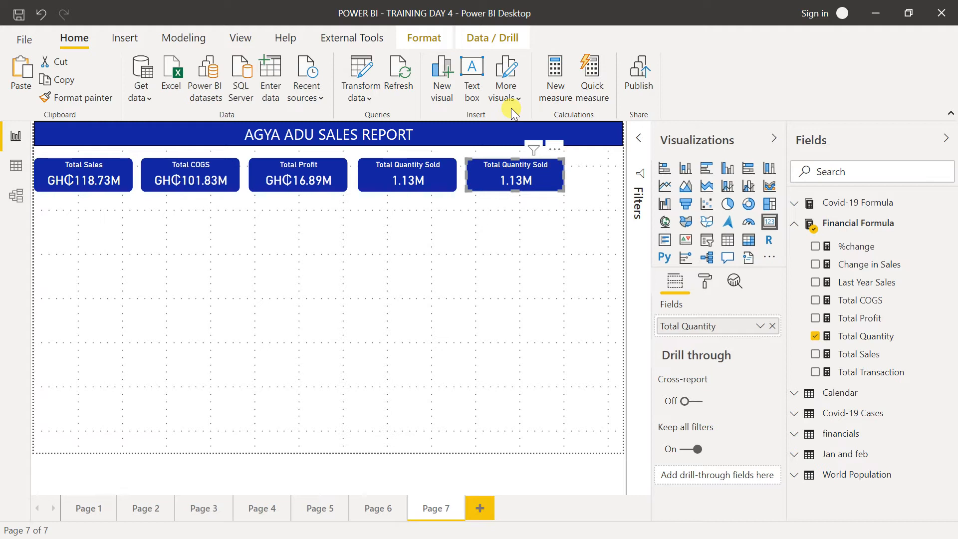
Step: Start a new measure named Profit Margin
left_click(826, 171)
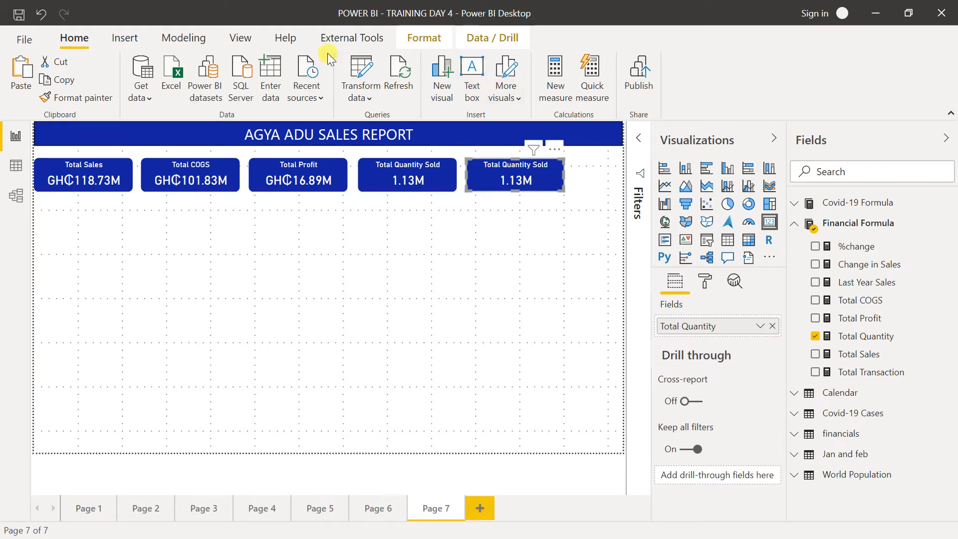
left_click(555, 93)
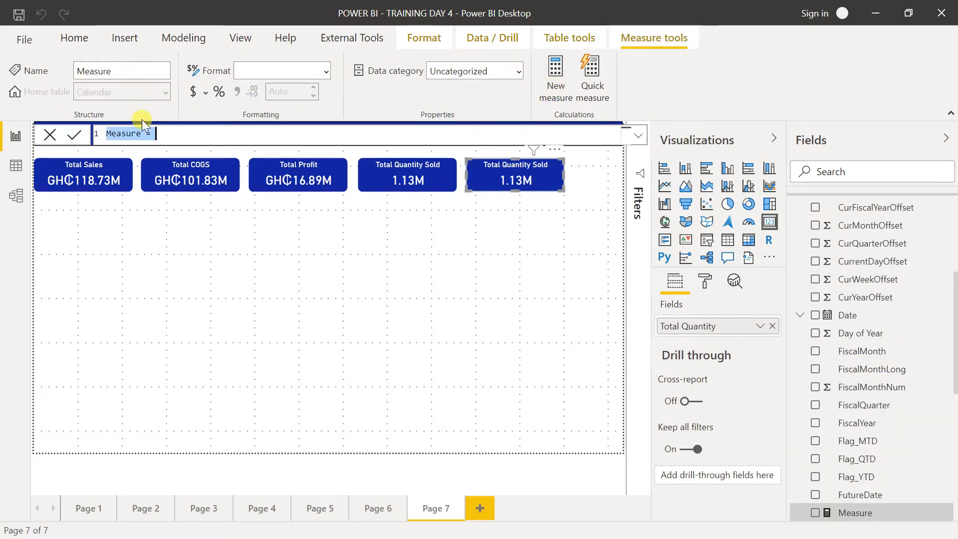
double_click(132, 132)
type("Profit ")
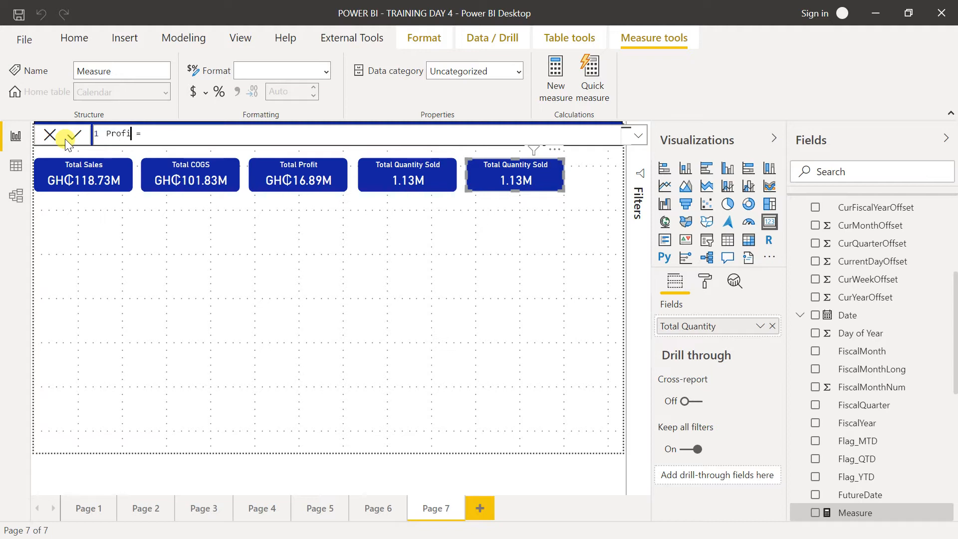
type("Margin")
left_click(181, 133)
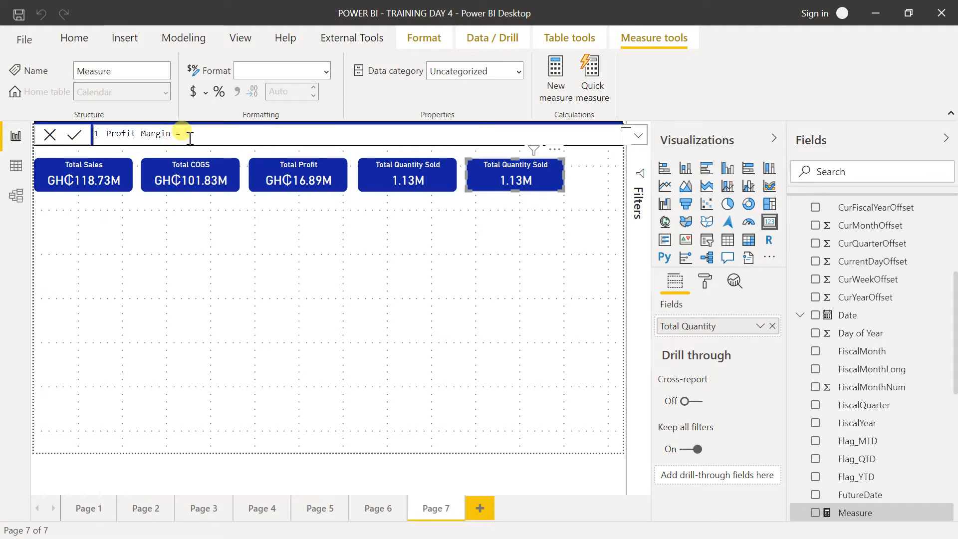
Step: Define the Profit Margin measure as DIVIDE([Total Profit],[Total Sales],0)
type("divi")
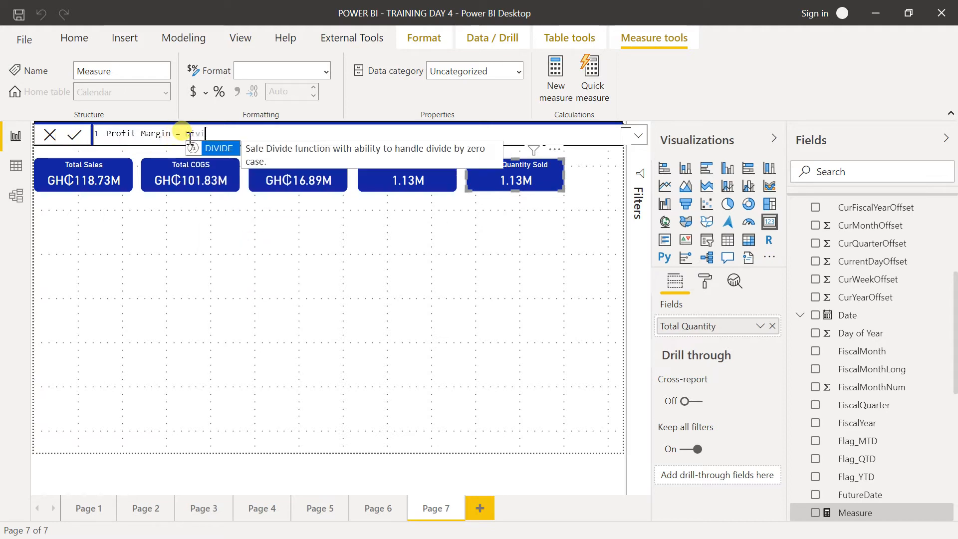
key("Tab")
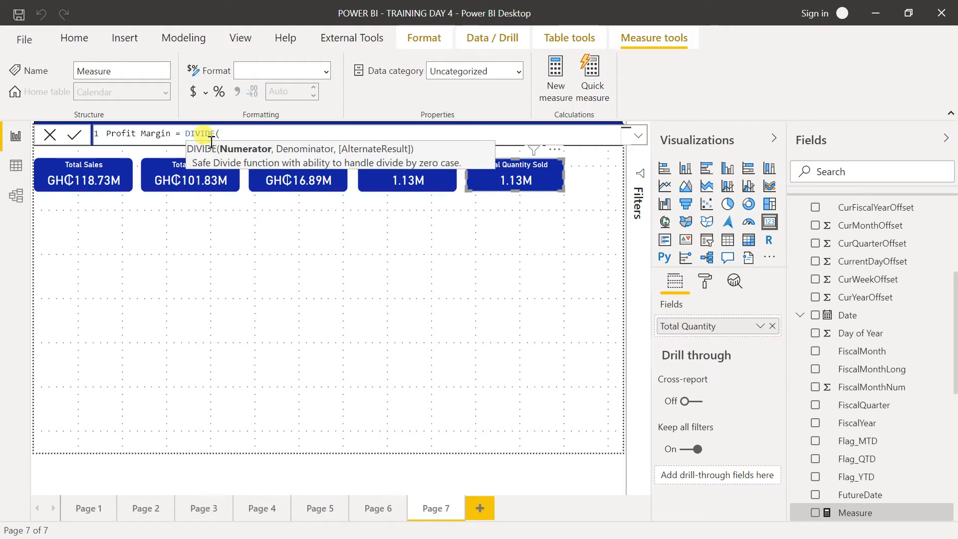
type("profi")
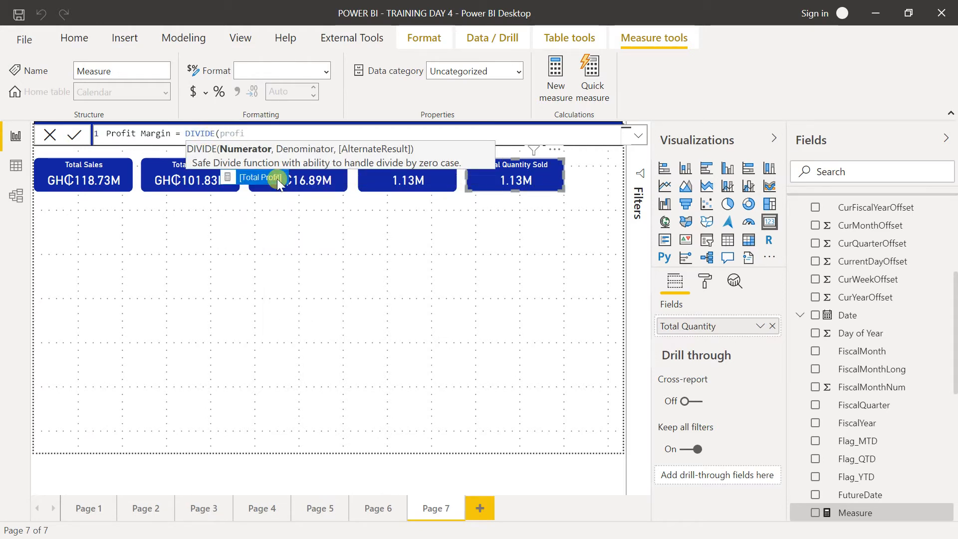
left_click(283, 177)
type(",")
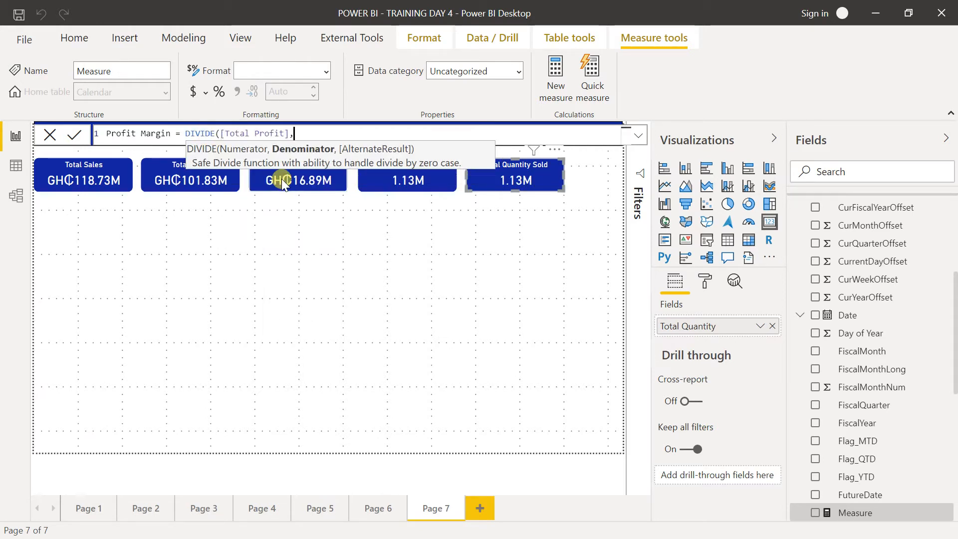
type("sal")
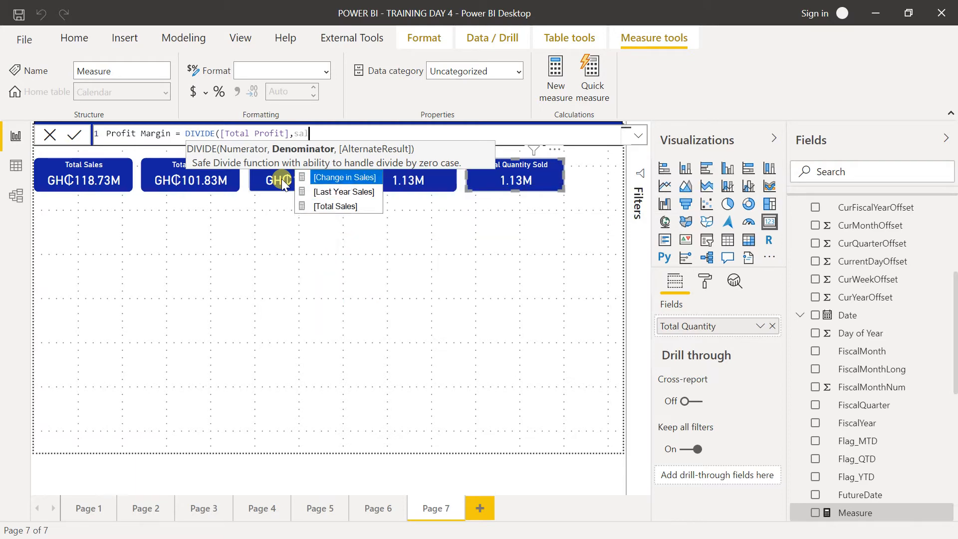
left_click(335, 207)
type(",0")
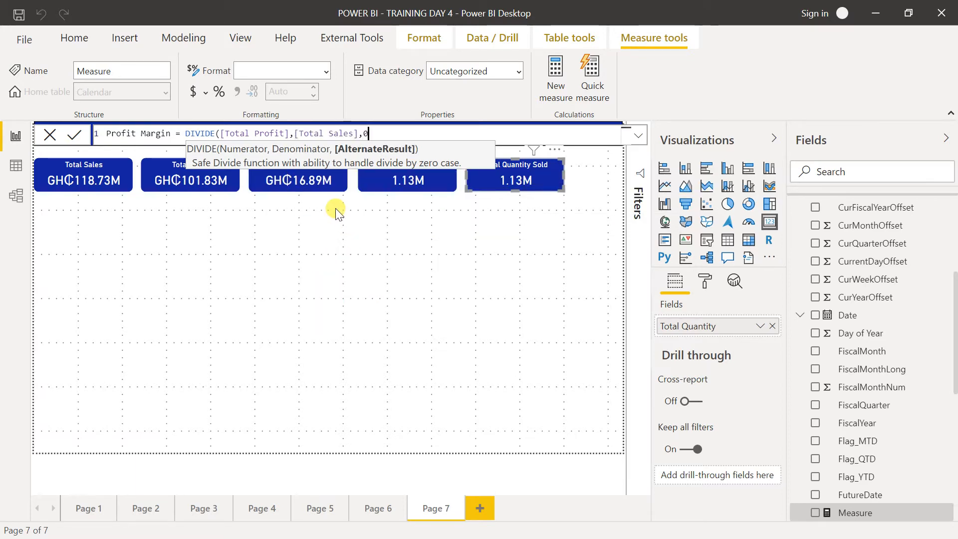
type(")")
key("Return")
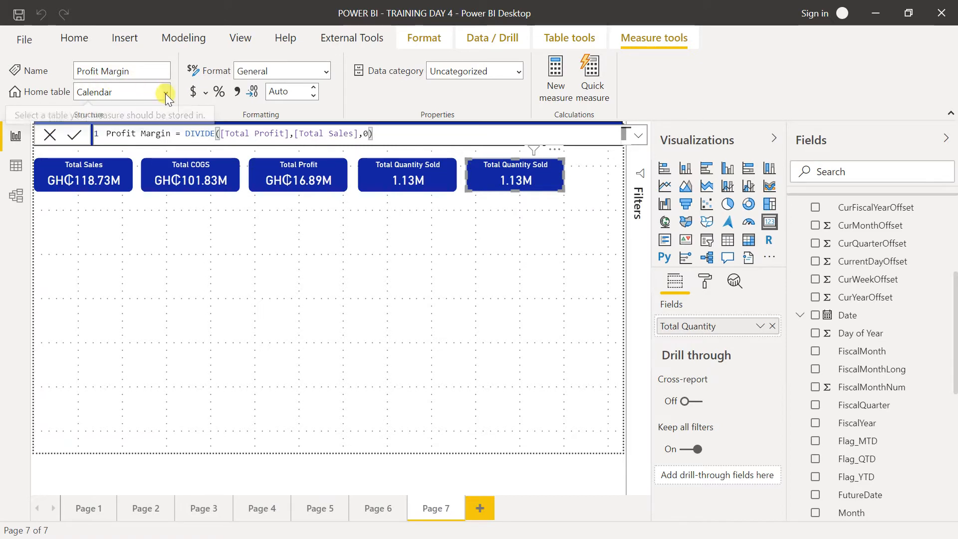
Step: Store the Profit Margin measure in the Financial Formula table and format it as a percentage
left_click(166, 94)
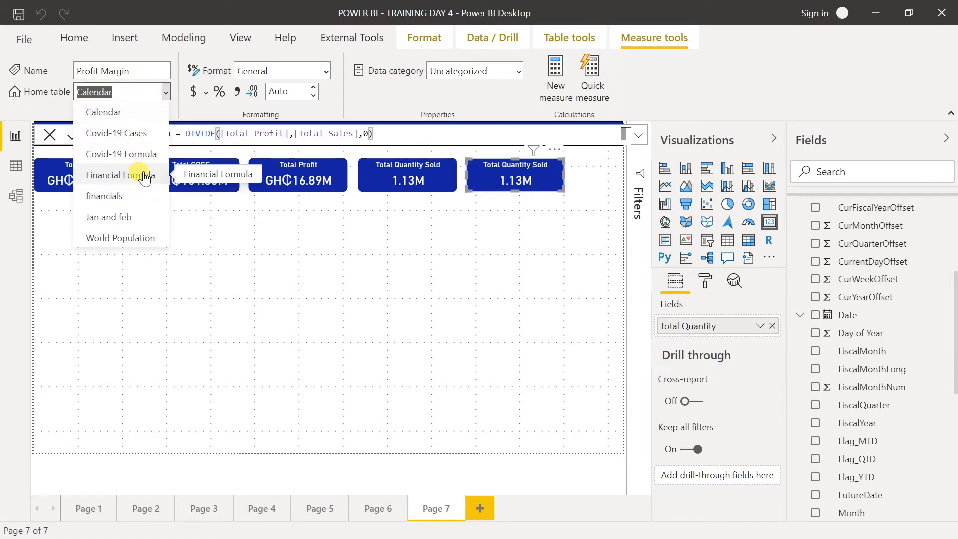
left_click(144, 178)
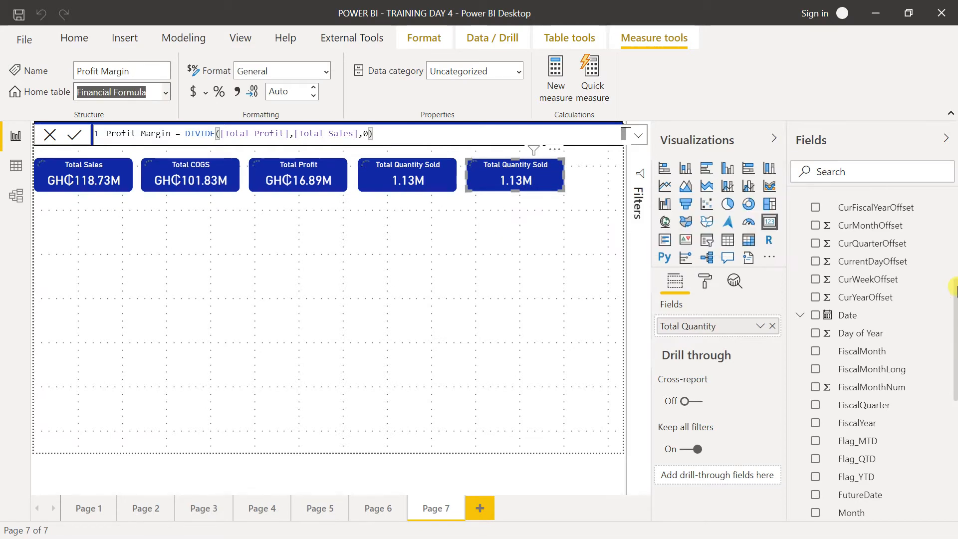
left_click(918, 246)
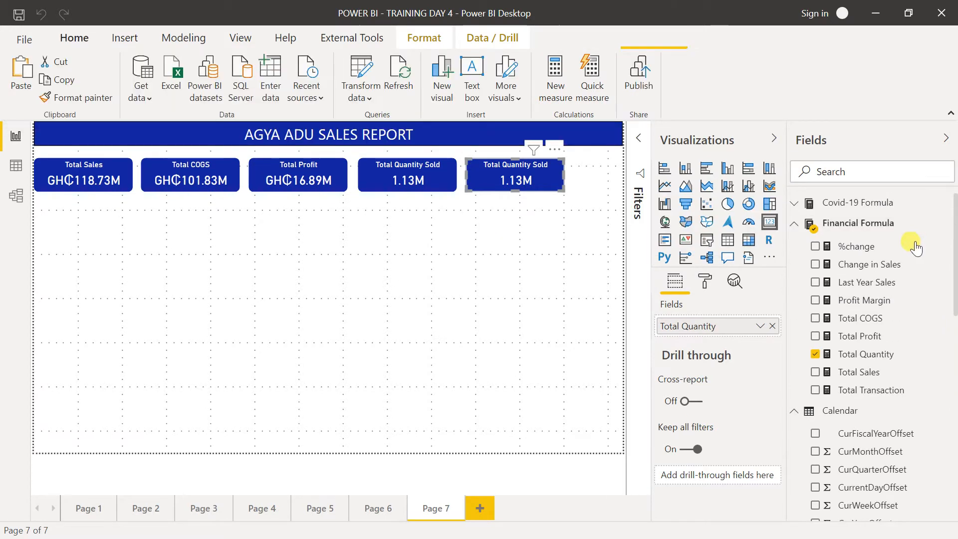
left_click(859, 302)
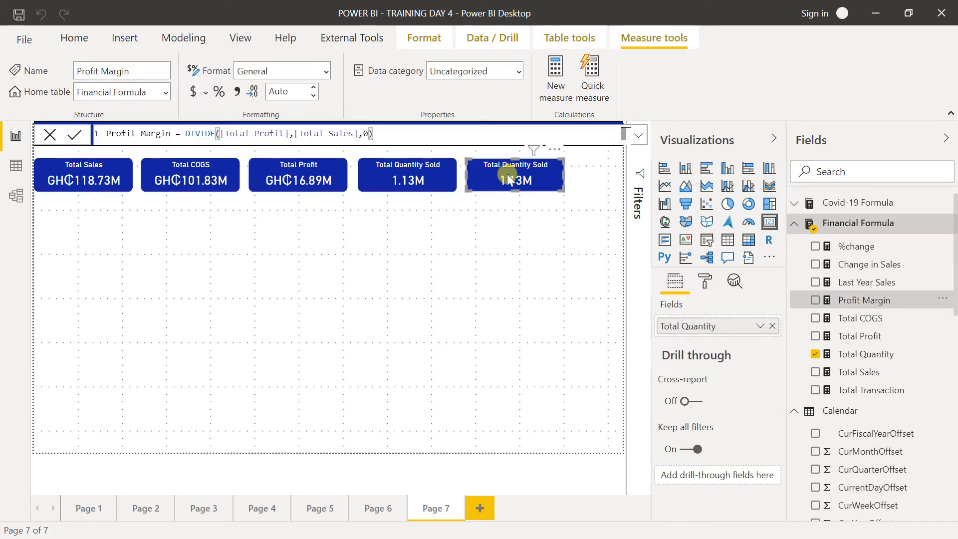
left_click(217, 92)
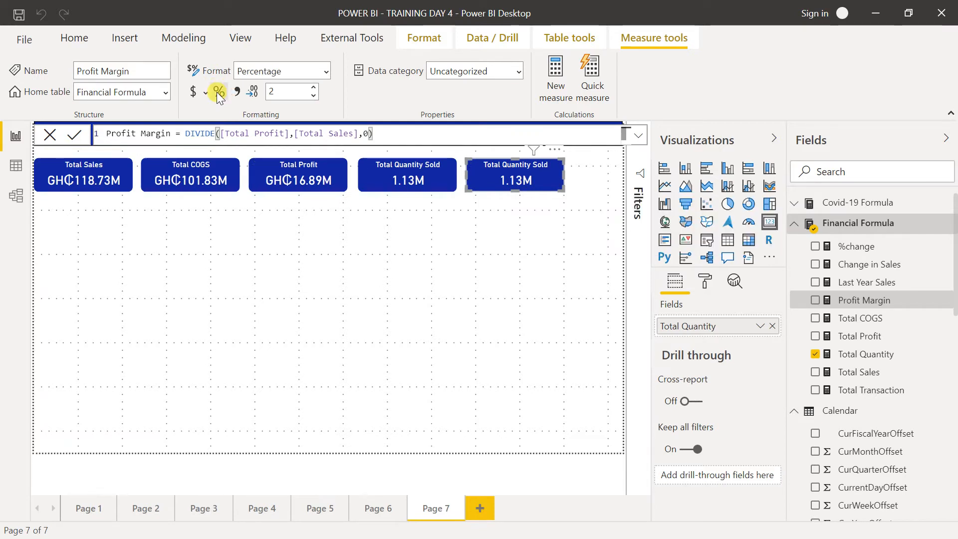
Step: Replace the fifth card's field with the Profit Margin measure and set its display units to None
left_click(773, 327)
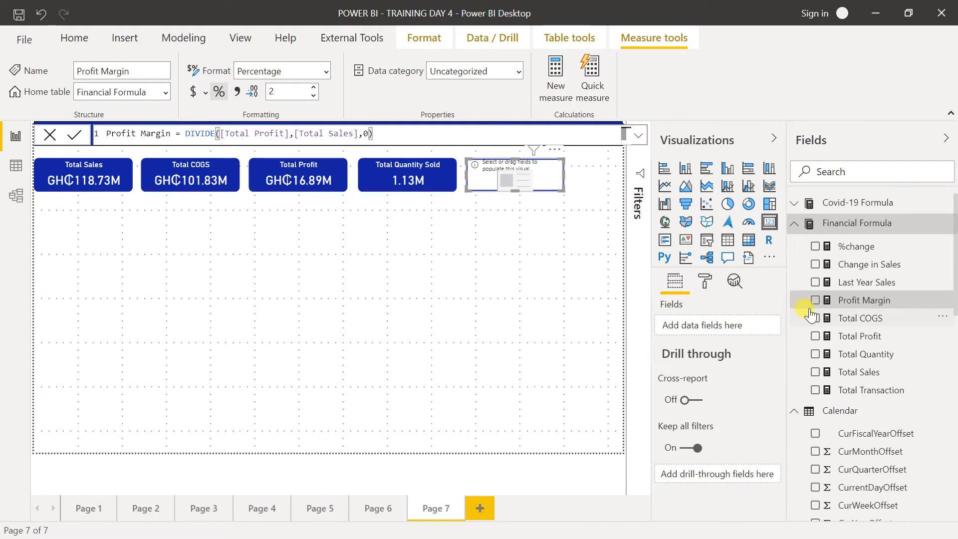
left_click(816, 301)
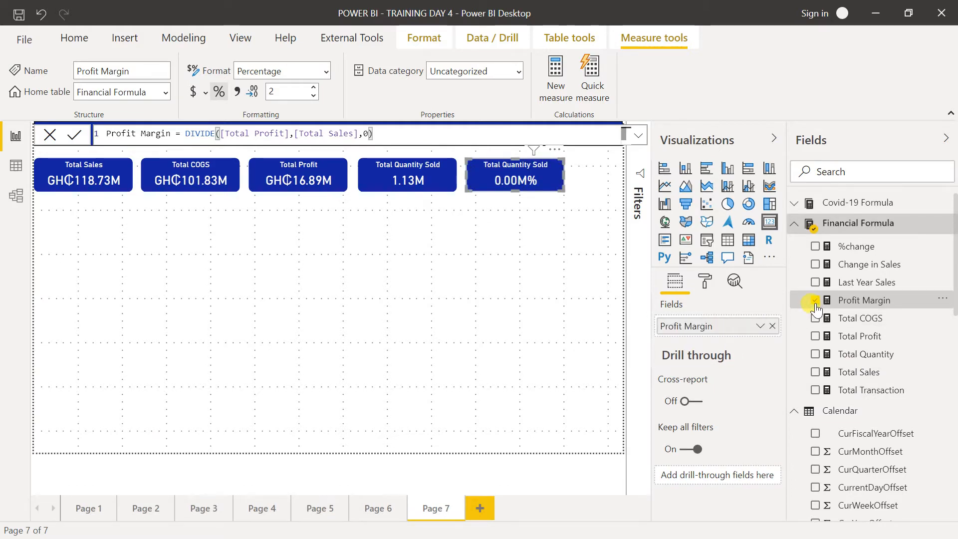
left_click(706, 281)
left_click(692, 364)
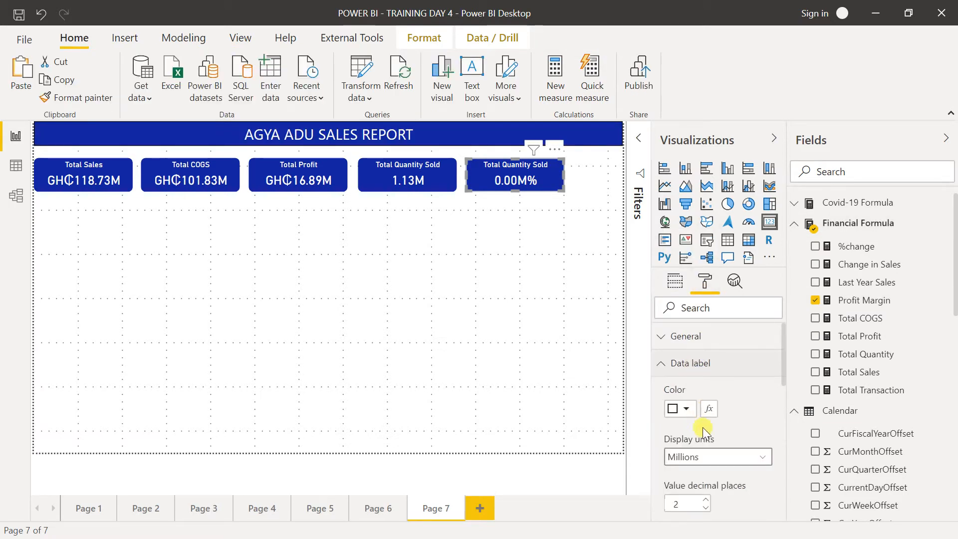
left_click(701, 456)
left_click(691, 375)
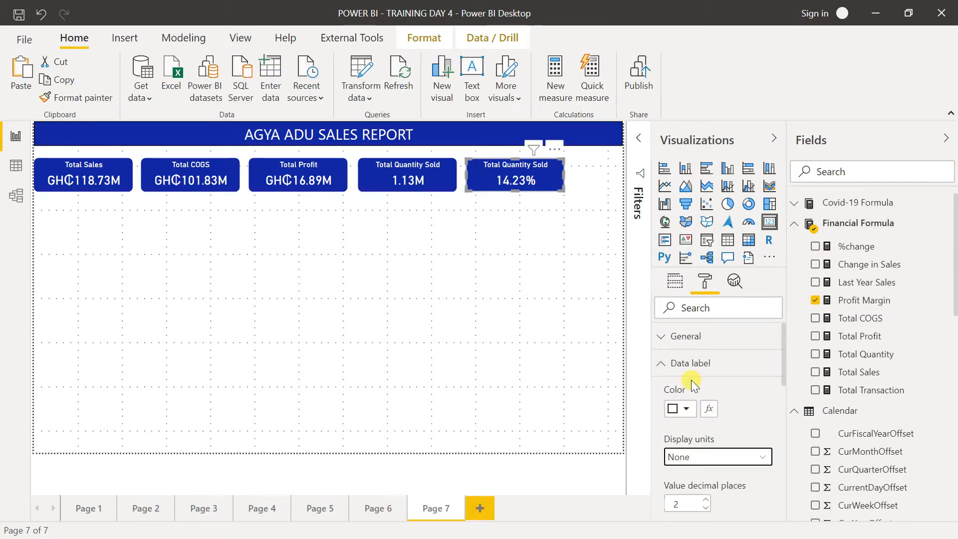
left_click(547, 410)
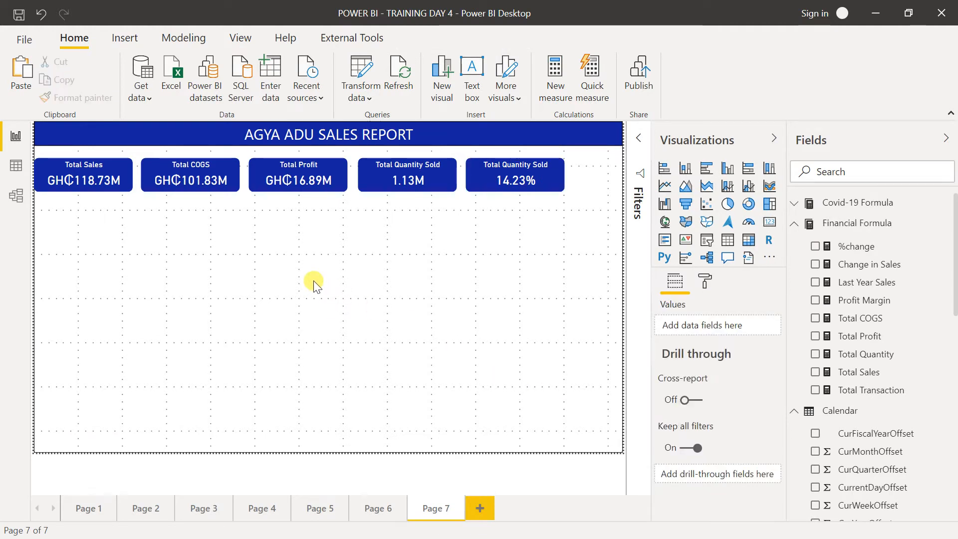
Step: Duplicate the Profit Margin card, place the copy at the right end of the card row, and replace its field with Total Transaction
left_click(526, 185)
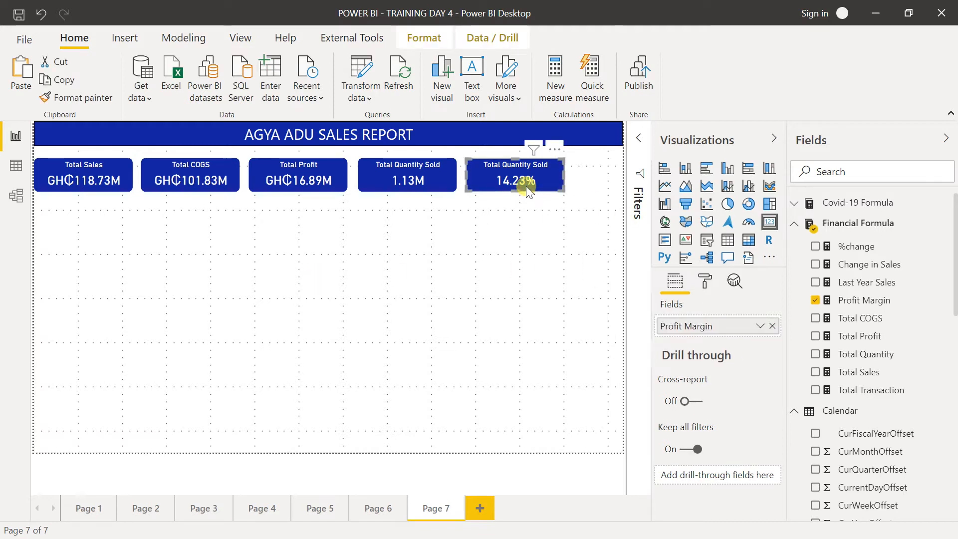
left_click_drag(527, 186, 589, 186)
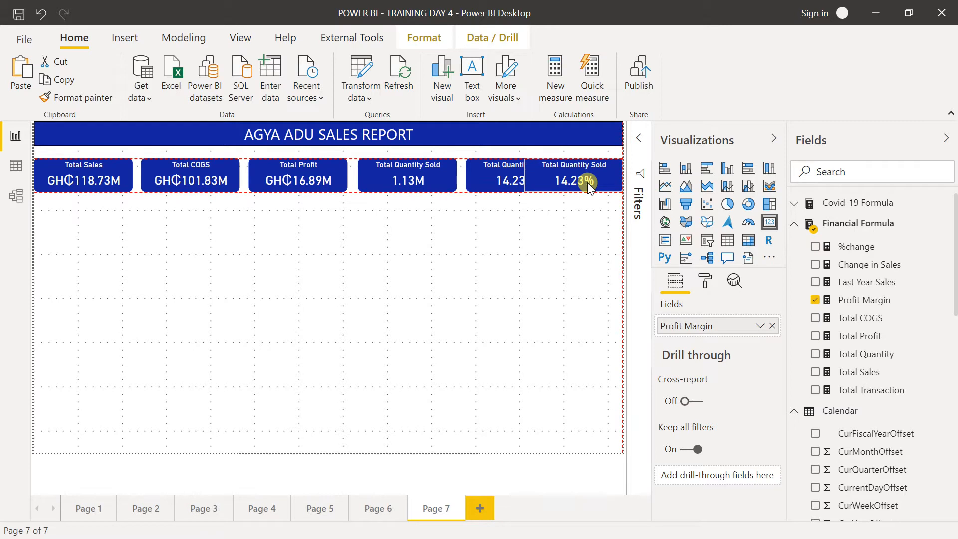
left_click(816, 300)
left_click(821, 392)
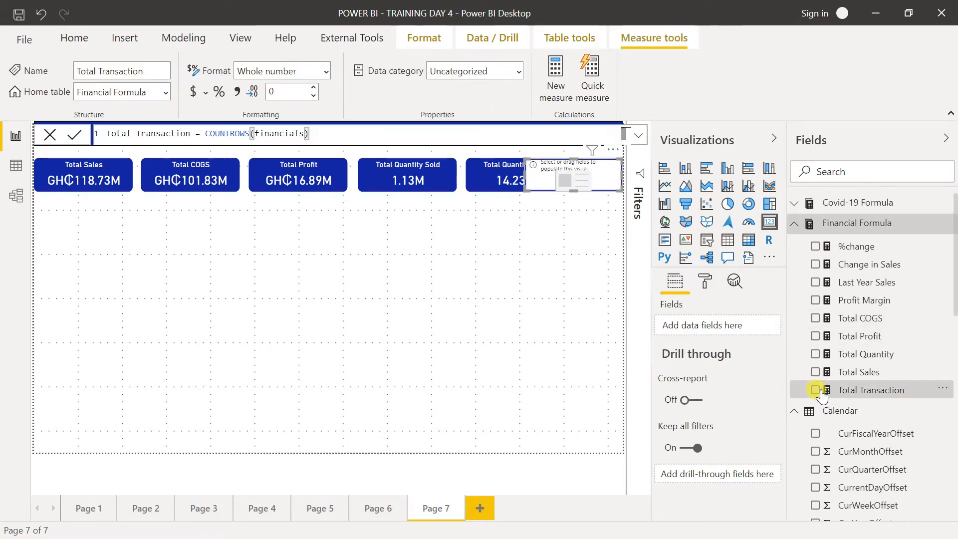
left_click(815, 391)
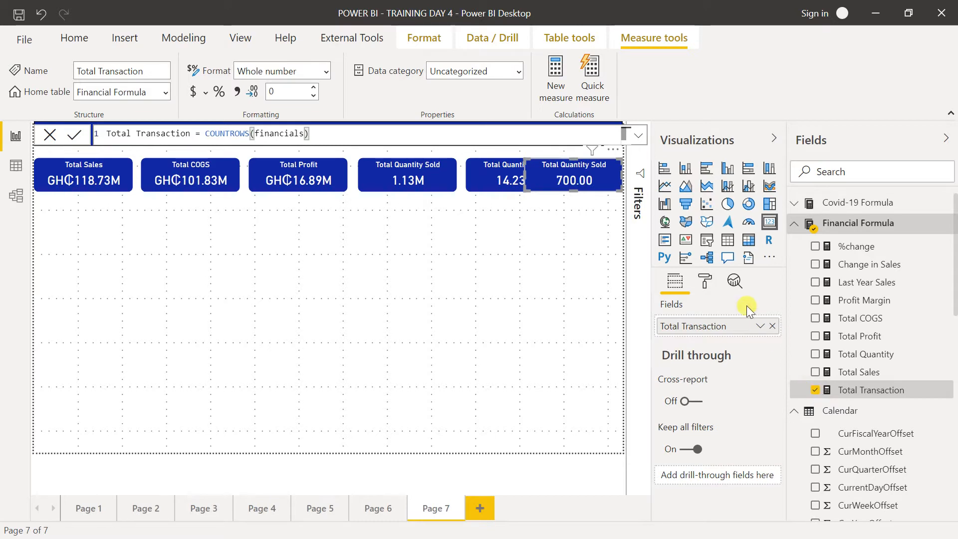
Step: Set the Total Transaction card's data label to 0 decimal places
left_click(712, 282)
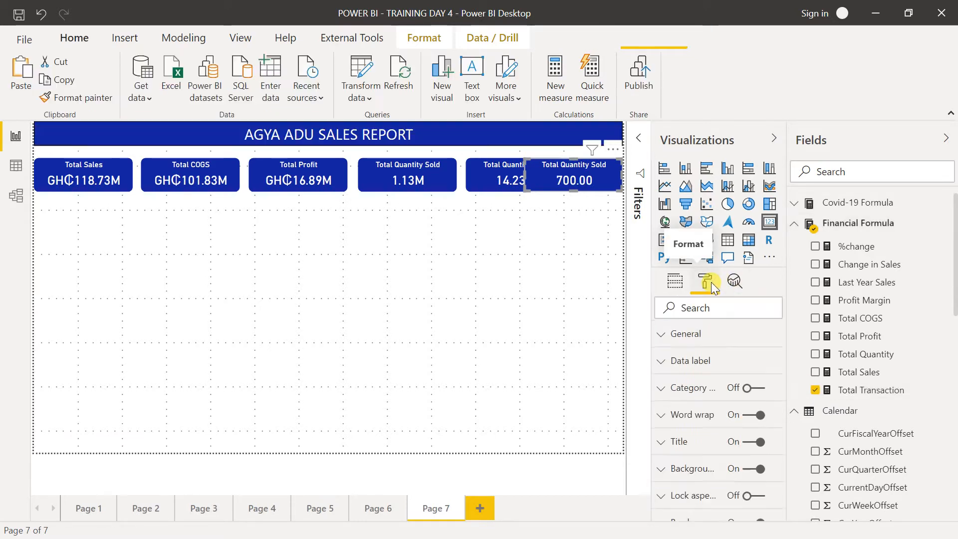
left_click(705, 363)
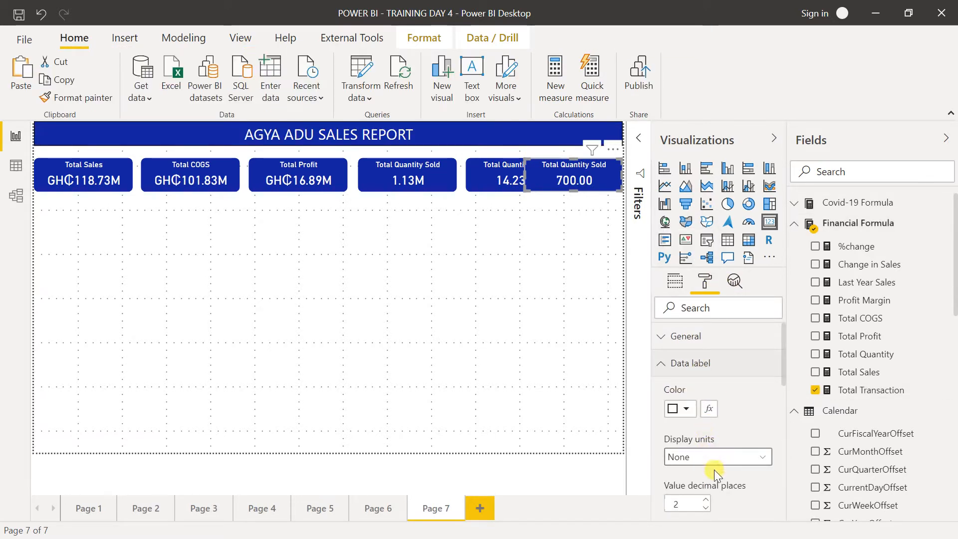
left_click(707, 507)
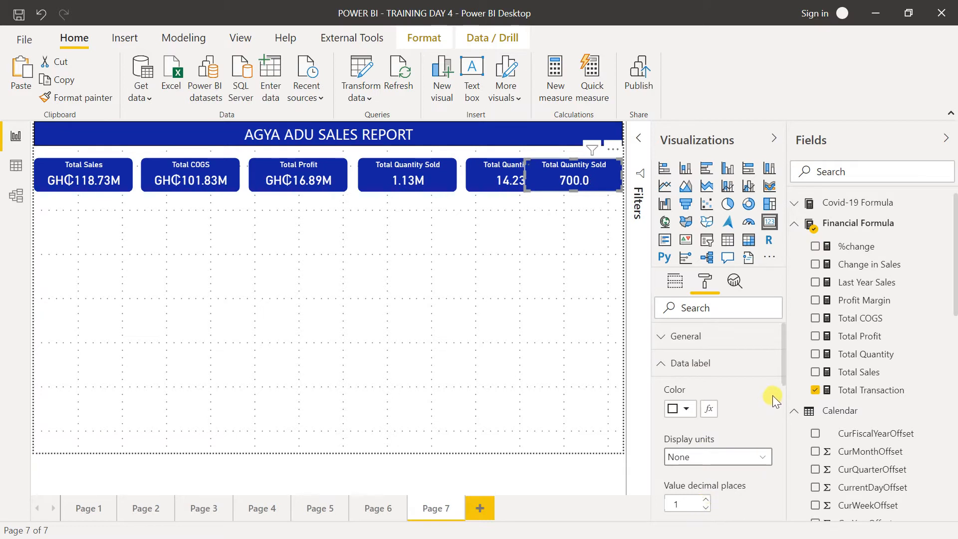
left_click_drag(783, 369, 783, 402)
scroll(780, 410, "up", 3)
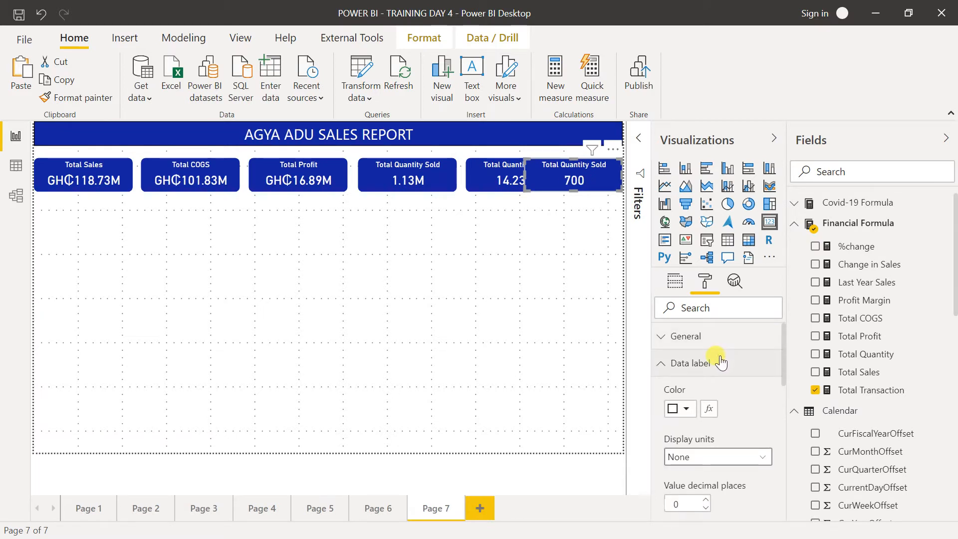
Step: Change the title text of the Total Transaction card to Total Transactions
left_click(776, 365)
left_click_drag(783, 356, 781, 382)
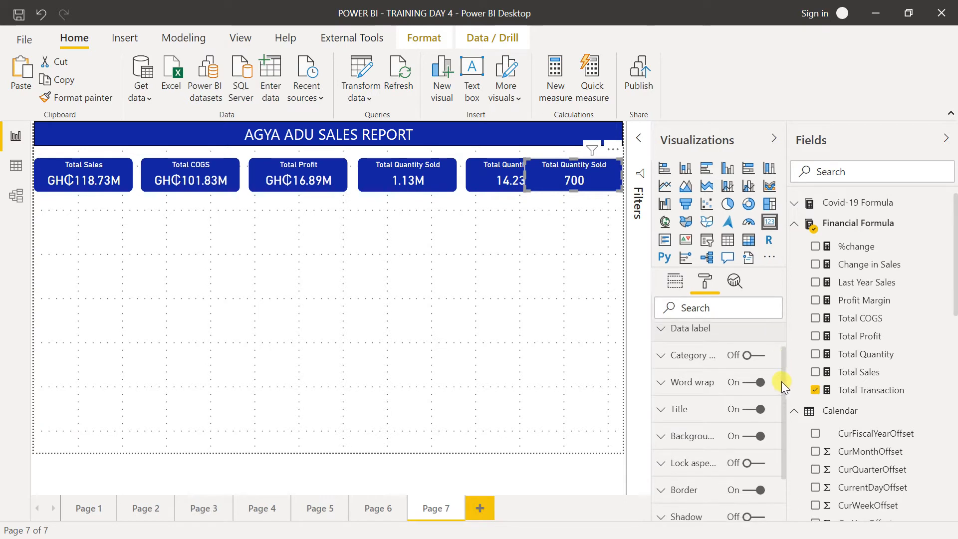
left_click(692, 406)
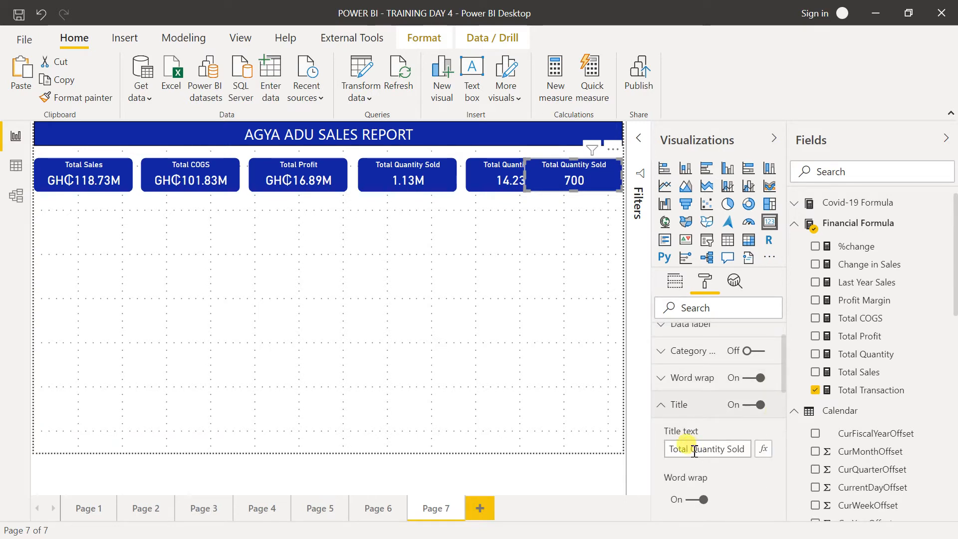
left_click_drag(694, 451, 764, 455)
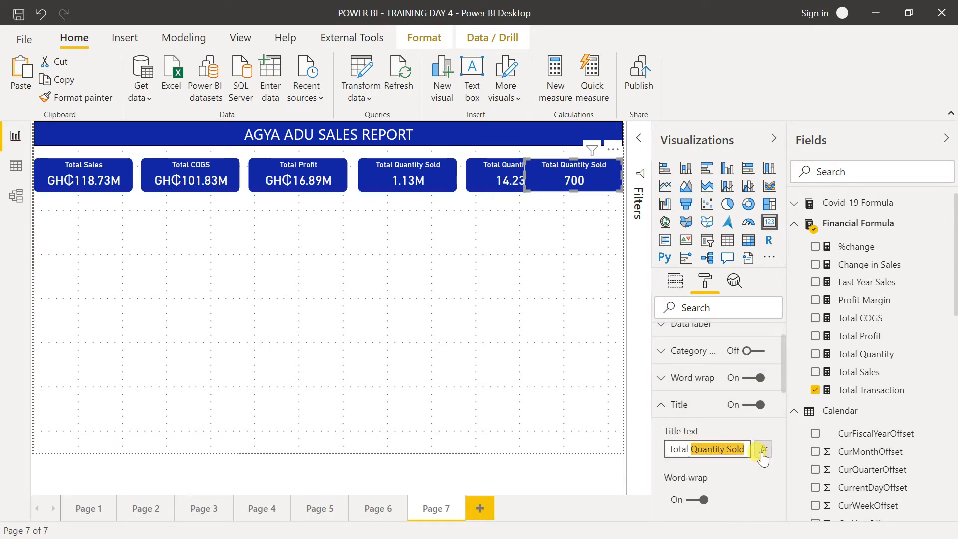
type("Transact")
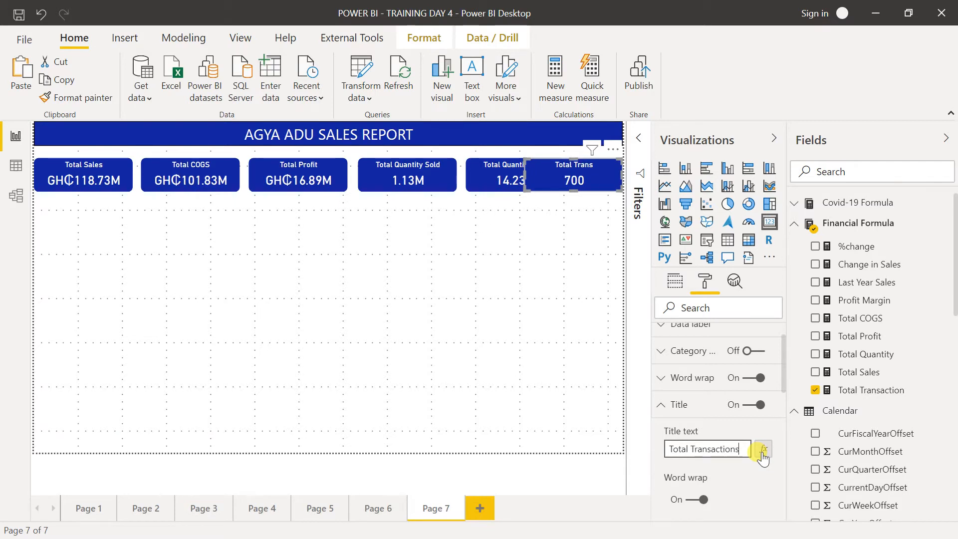
left_click(492, 368)
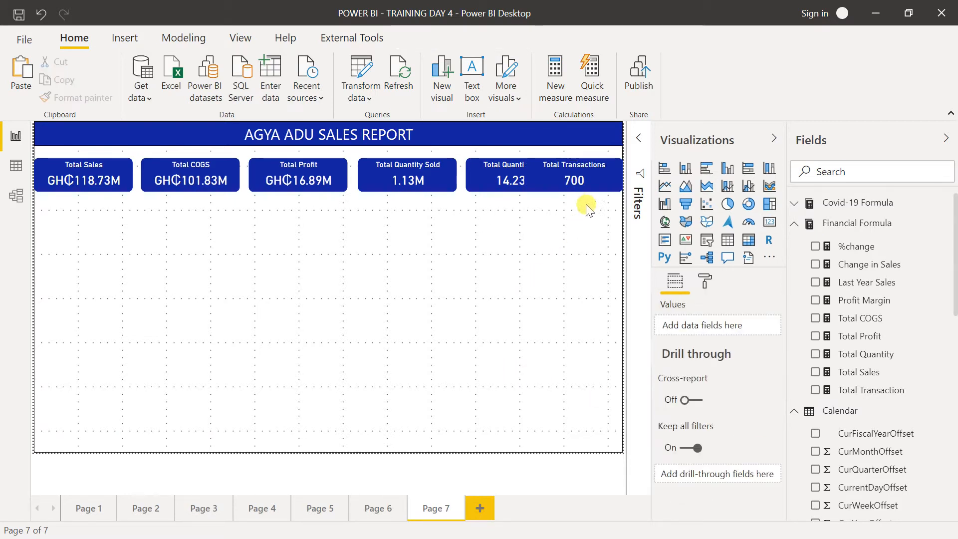
Step: Narrow the Total Sales and Total COGS cards and shift the COGS and Total Profit cards left to close the gaps
left_click(555, 177)
left_click(96, 178)
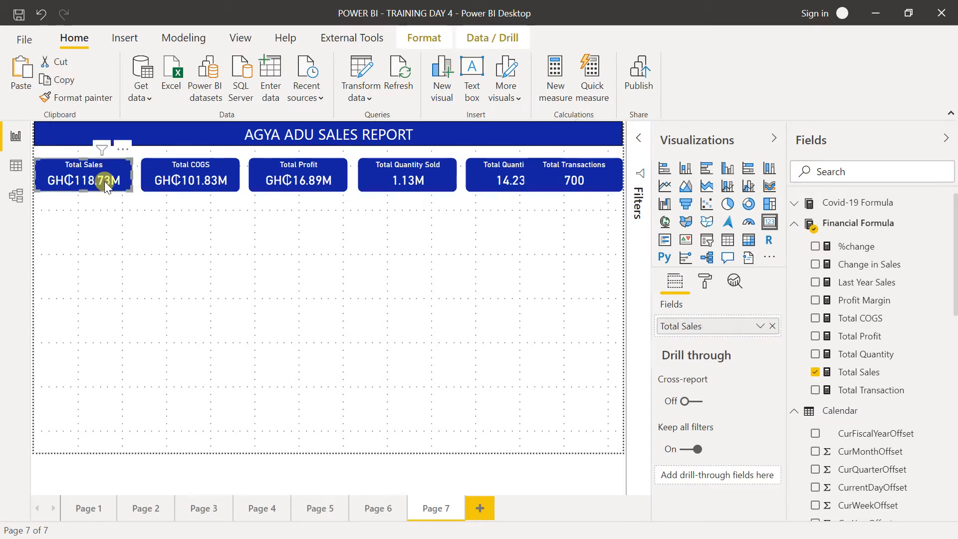
mouse_move(132, 190)
left_mouse_down()
mouse_move(118, 188)
mouse_move(142, 188)
left_mouse_up()
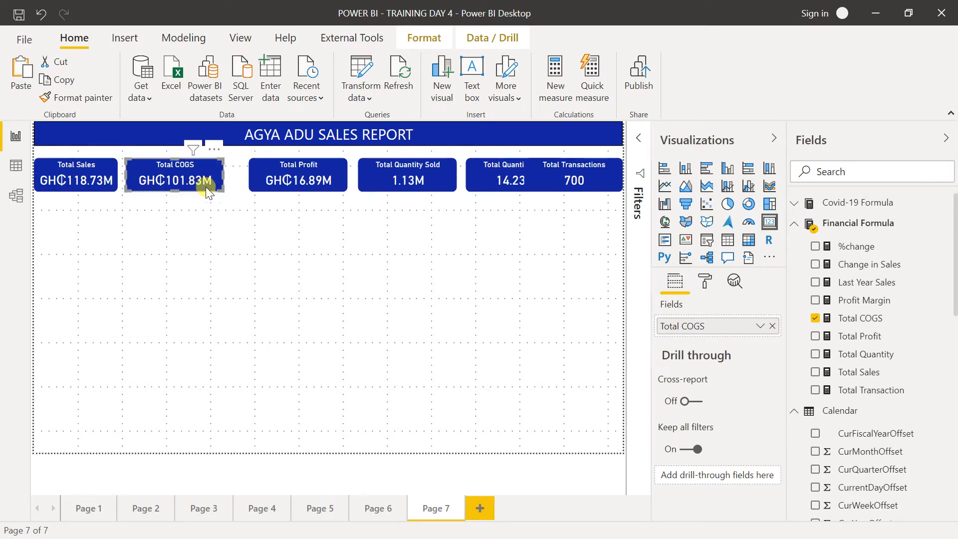
left_click_drag(222, 190, 207, 188)
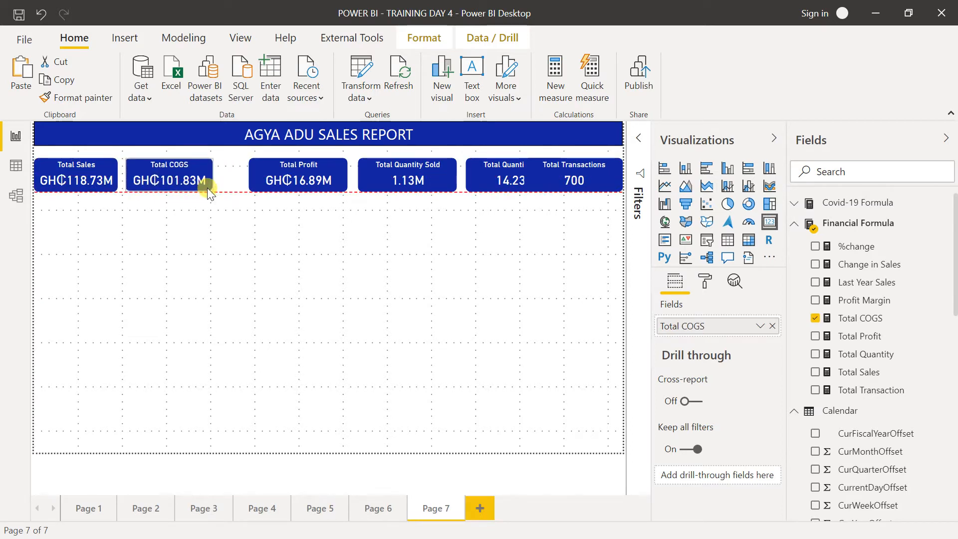
left_click_drag(275, 185, 248, 187)
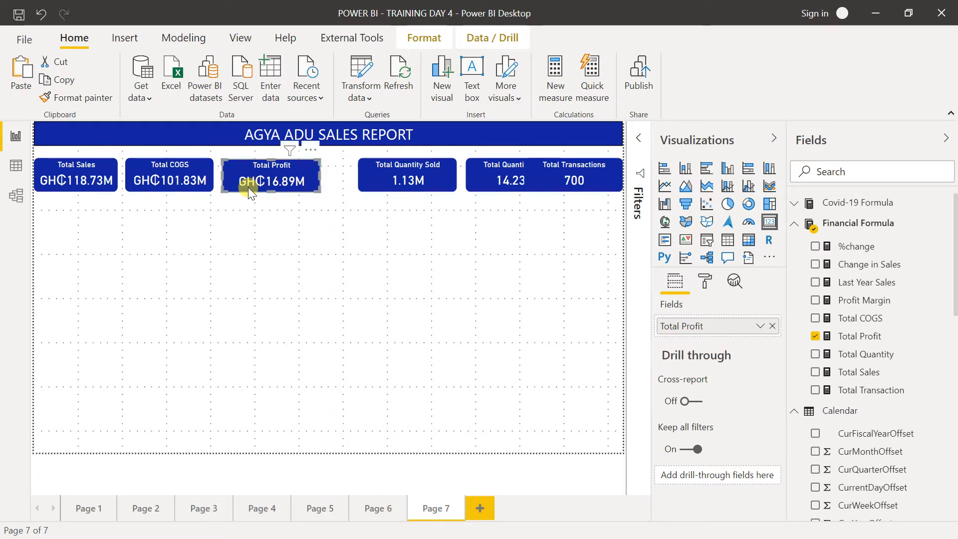
Step: Select all six cards in the row together and set their width to 170
left_click(88, 173, "ctrl")
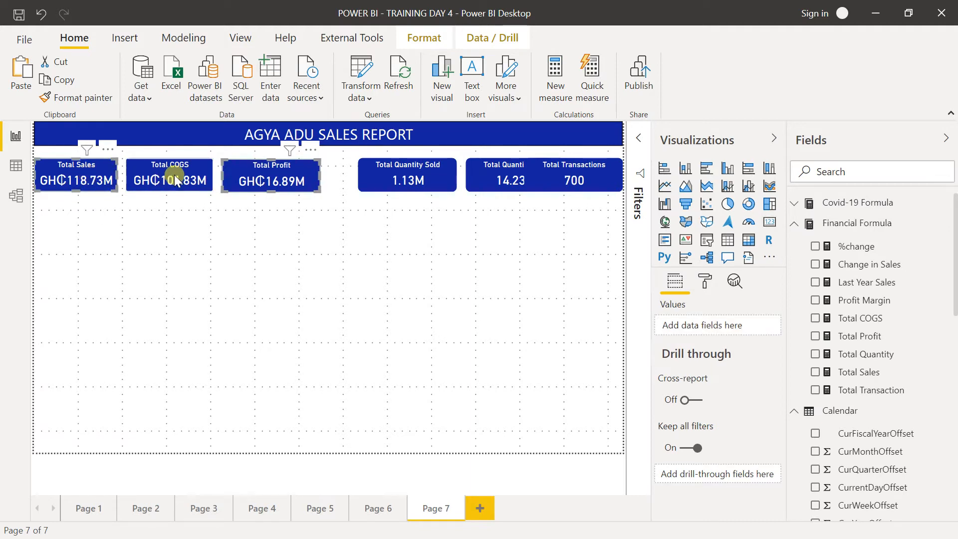
left_click(171, 177, "ctrl")
left_click(278, 179, "ctrl")
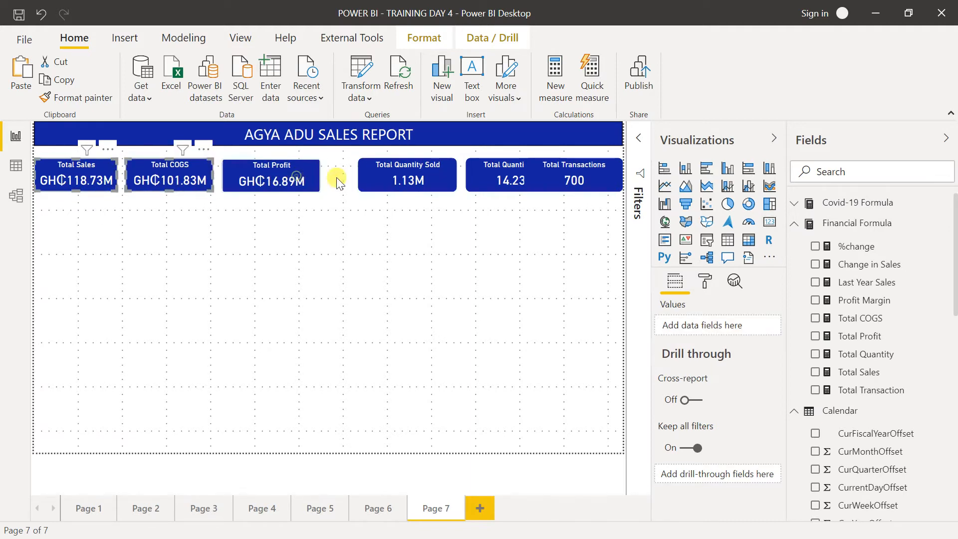
left_click(406, 184, "ctrl")
left_click(524, 192, "ctrl")
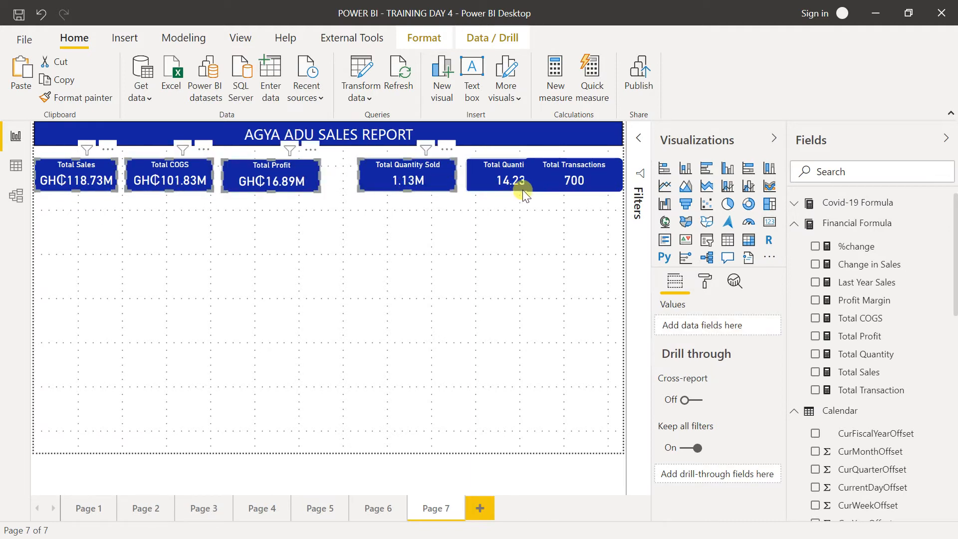
left_click(602, 184, "ctrl")
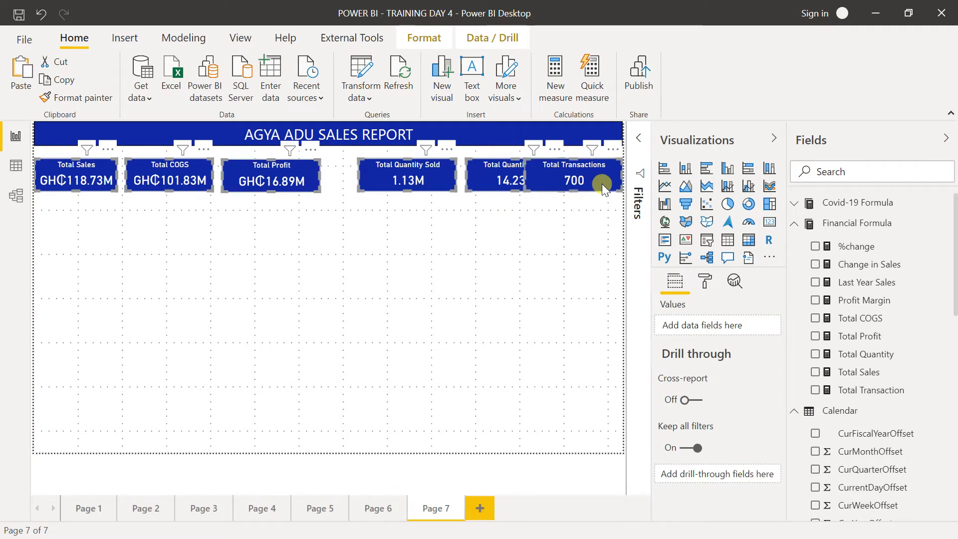
left_click(706, 282)
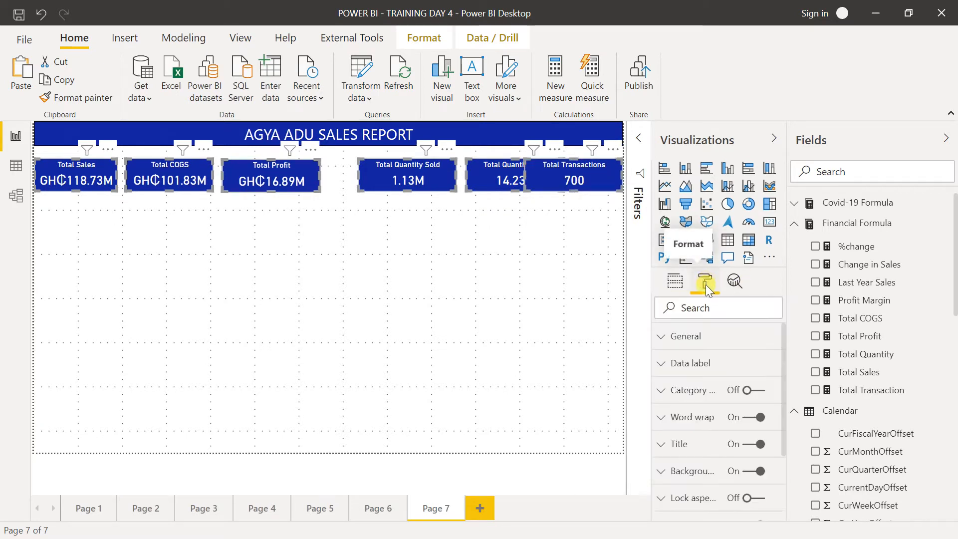
left_click(696, 337)
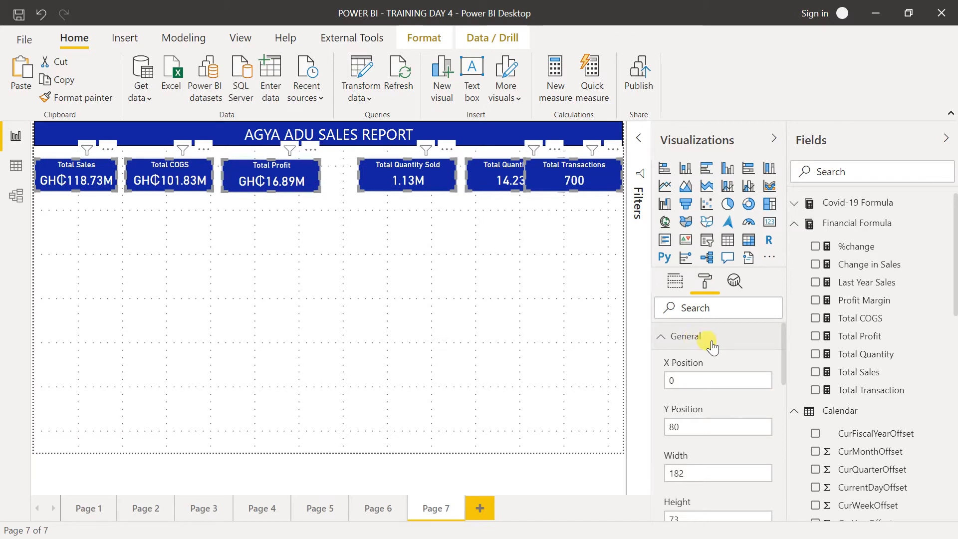
left_click_drag(783, 351, 784, 393)
double_click(677, 355)
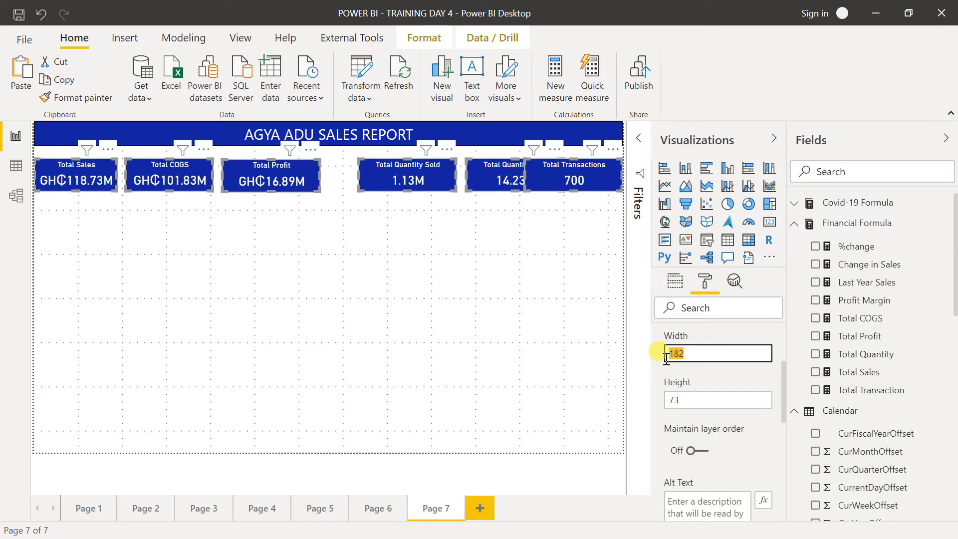
type("170")
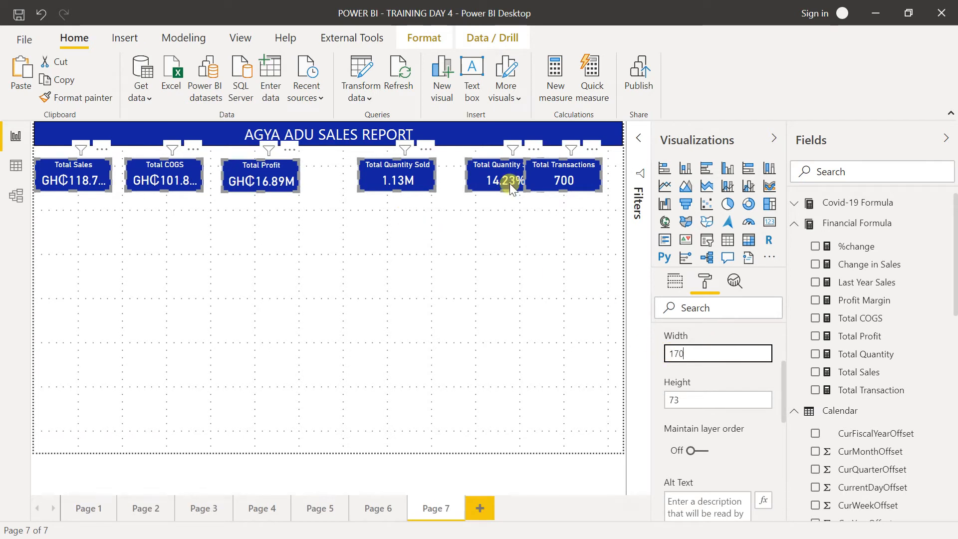
Step: Increase the width of the six selected cards to 175
left_click_drag(373, 182, 336, 182)
left_click(694, 353)
key("BackSpace")
type("5")
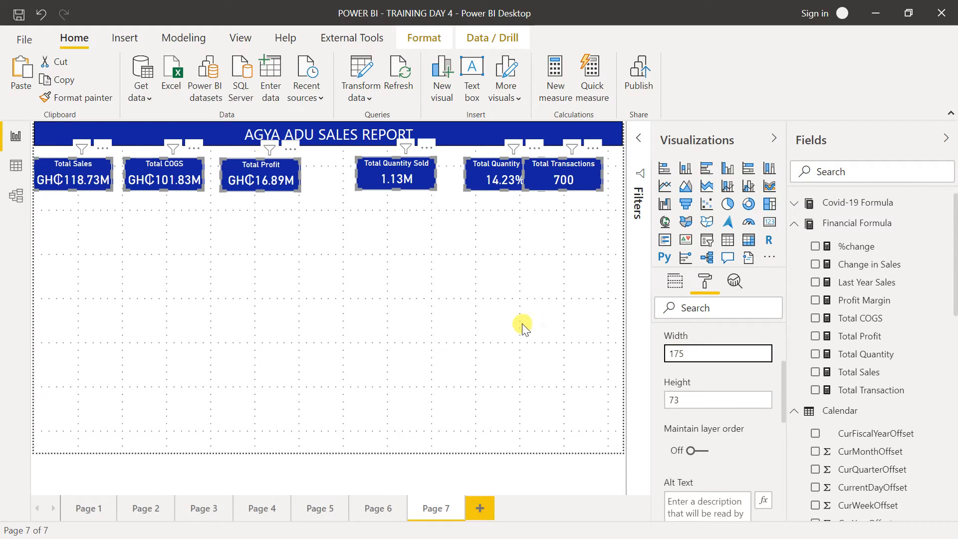
Step: Move the Total Quantity Sold card and the profit margin card left so that no cards in the row overlap
left_click(501, 323)
left_click_drag(409, 185, 373, 190)
left_click_drag(491, 181, 448, 185)
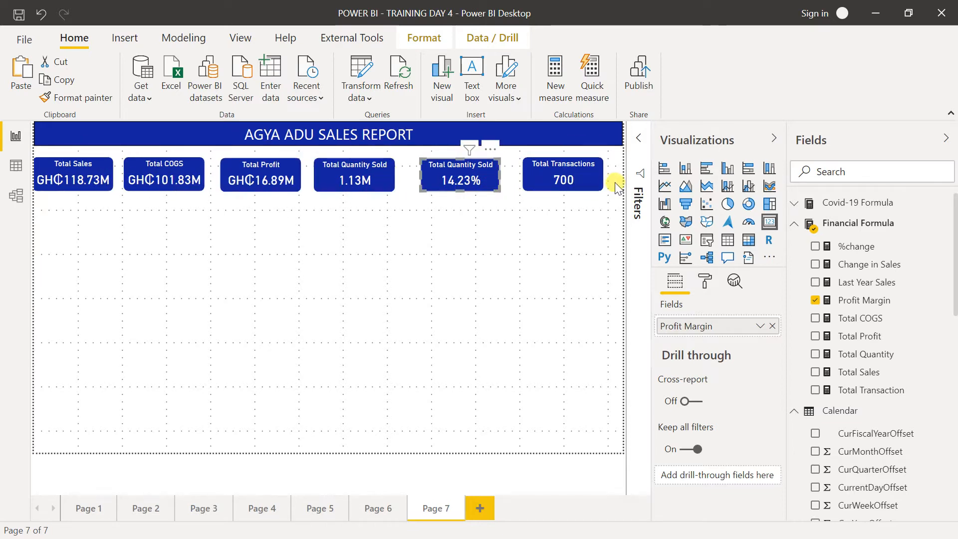
Step: Select all six cards and distribute them horizontally for even spacing
left_click(94, 182, "ctrl")
left_click(143, 181, "ctrl")
left_click(237, 180, "ctrl")
left_click(351, 186, "ctrl")
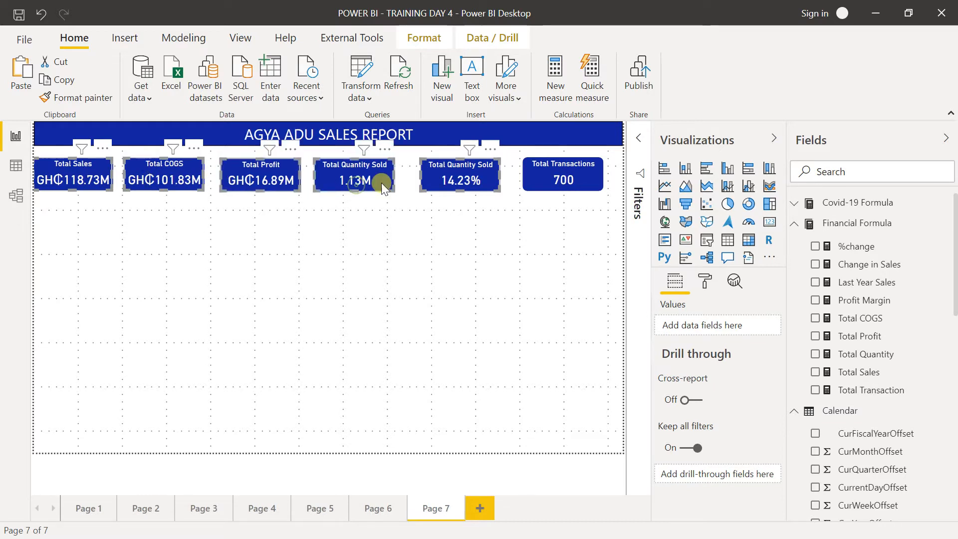
left_click(457, 179, "ctrl")
left_click(540, 178, "ctrl")
left_click(470, 187, "ctrl")
left_click(249, 38)
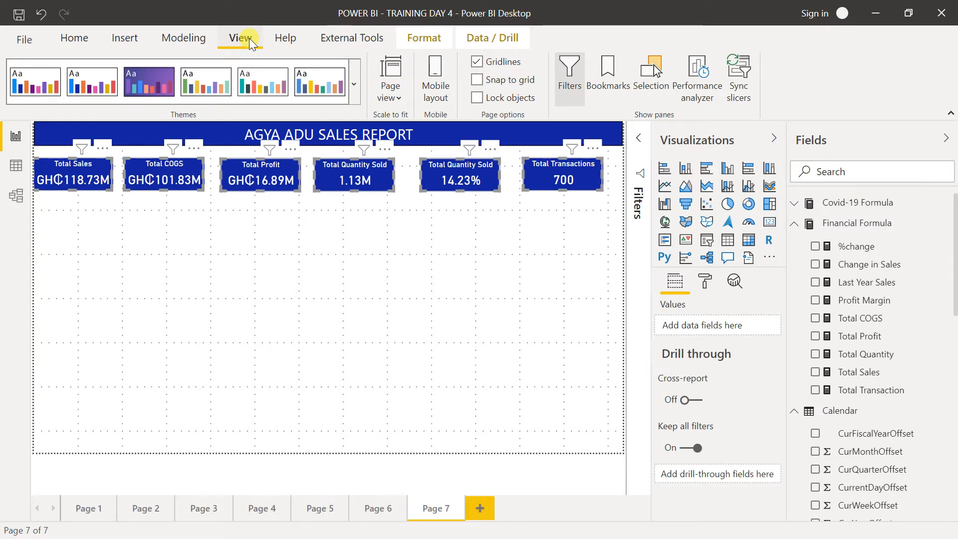
left_click(423, 38)
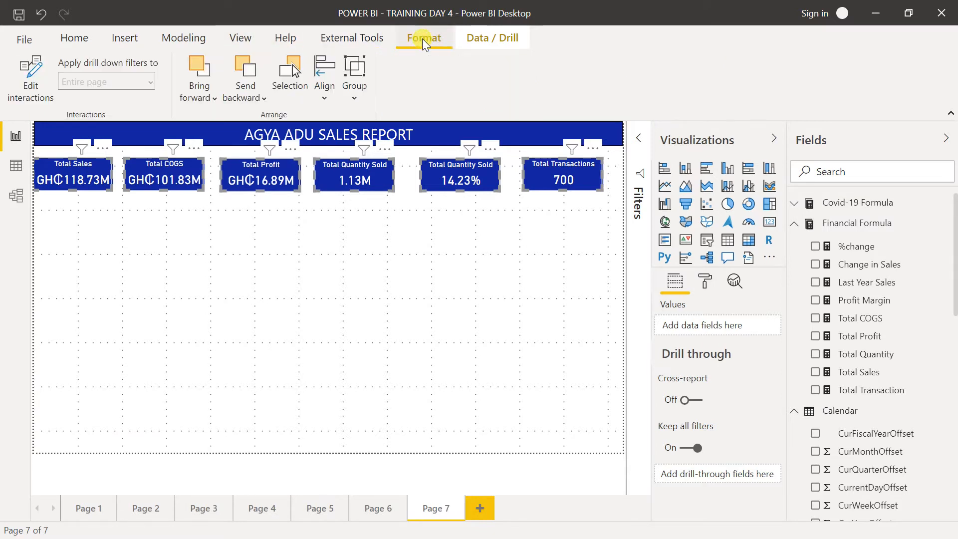
left_click(329, 86)
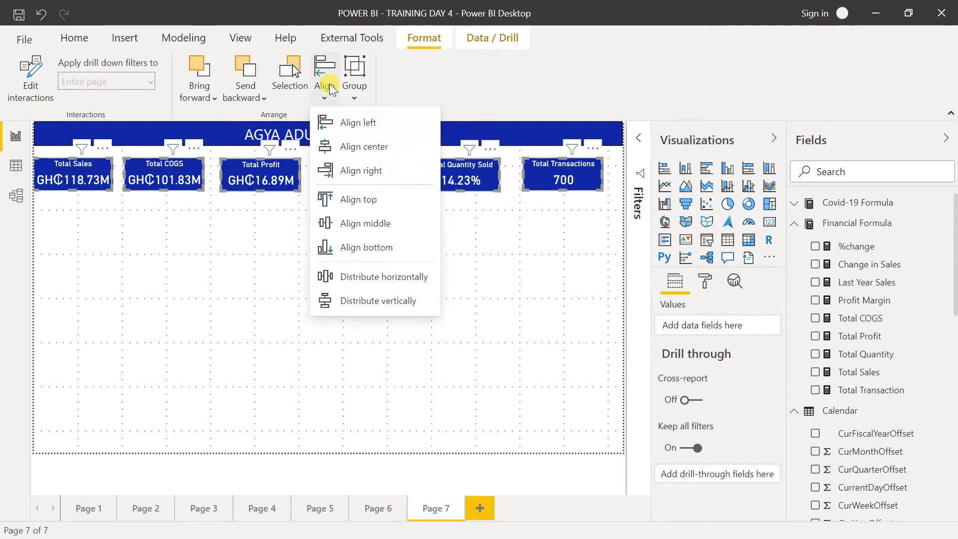
left_click(370, 276)
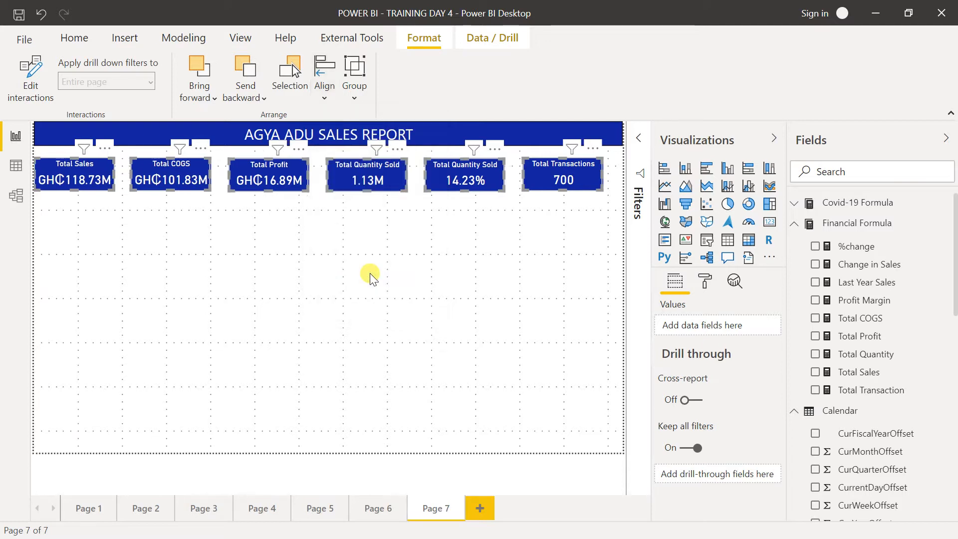
left_click(407, 259)
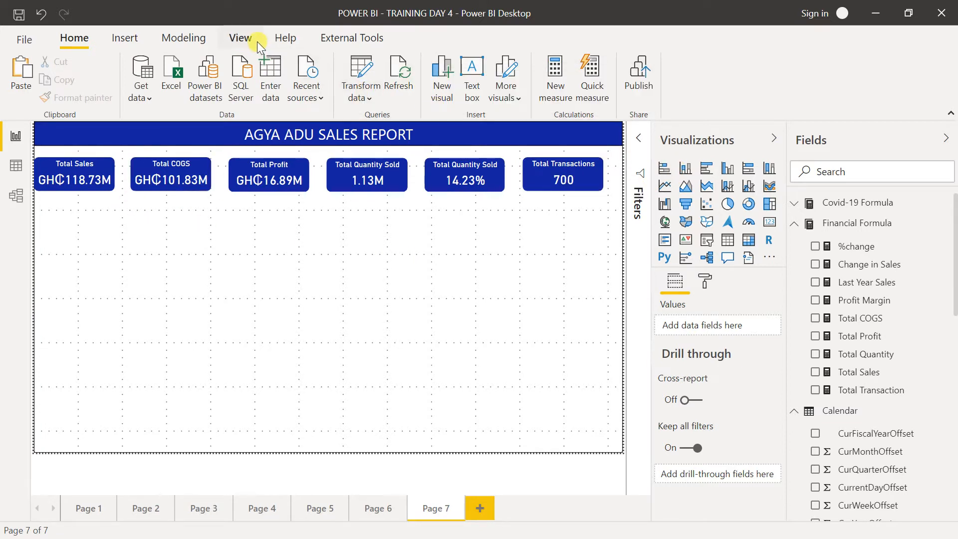
left_click(103, 189)
left_click(157, 183)
left_click(380, 177)
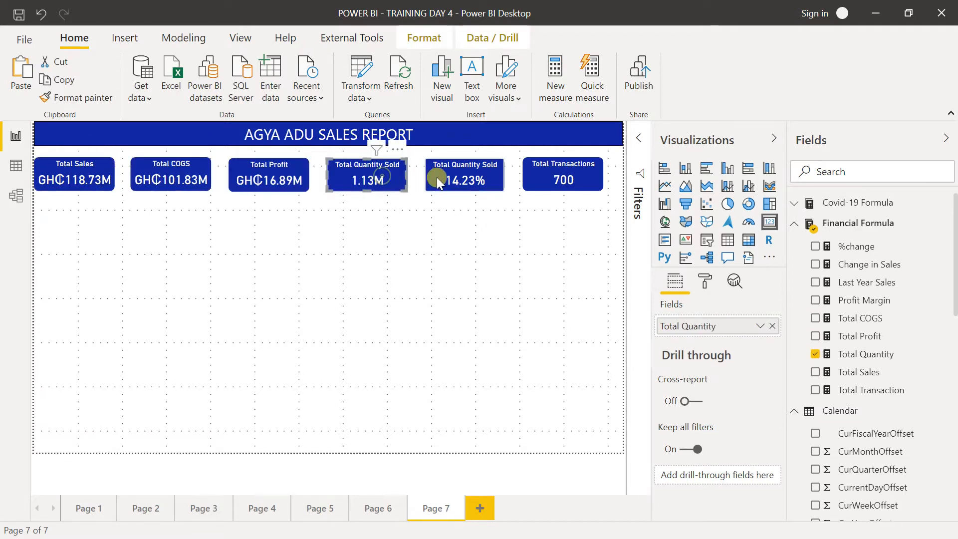
left_click(438, 183)
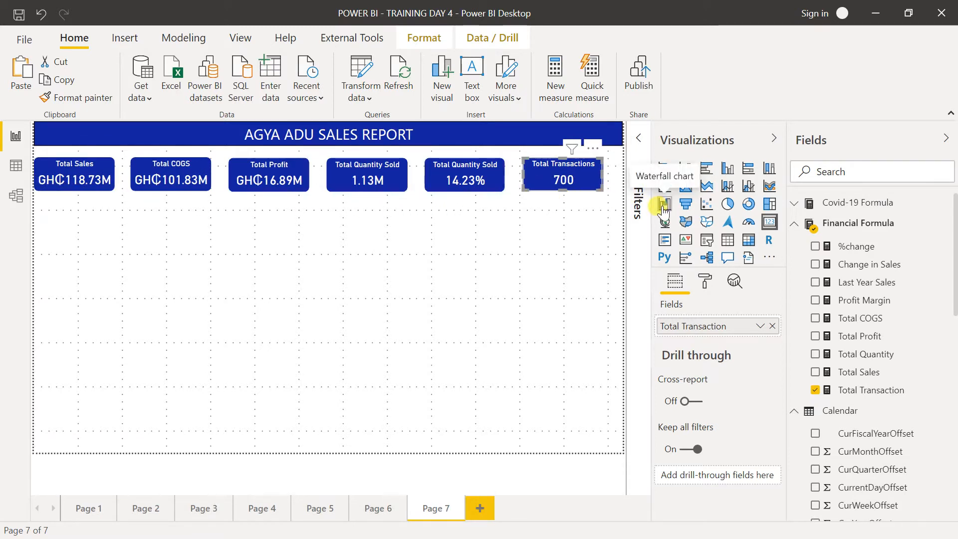
Step: Left-align the report title in the blue banner and indent it with leading spaces
left_click(224, 223)
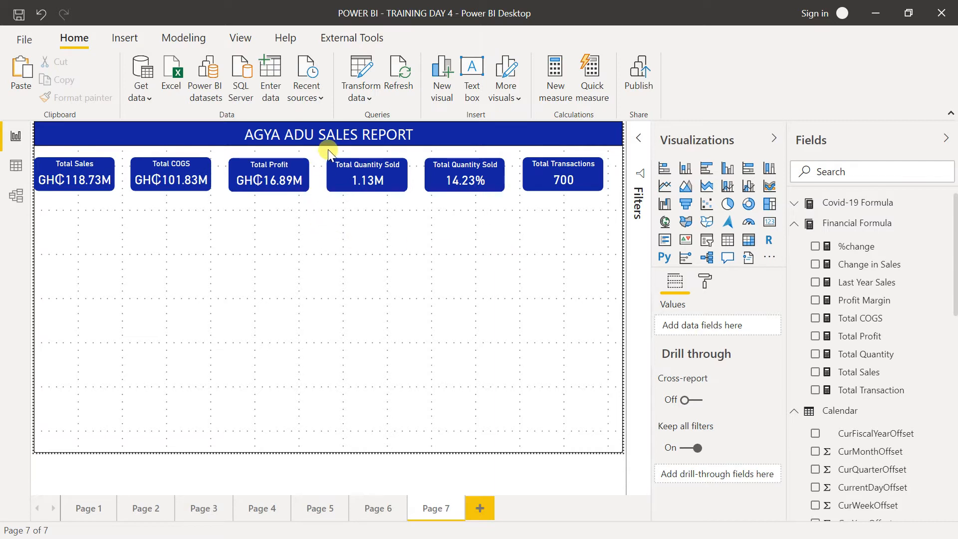
left_click(247, 135)
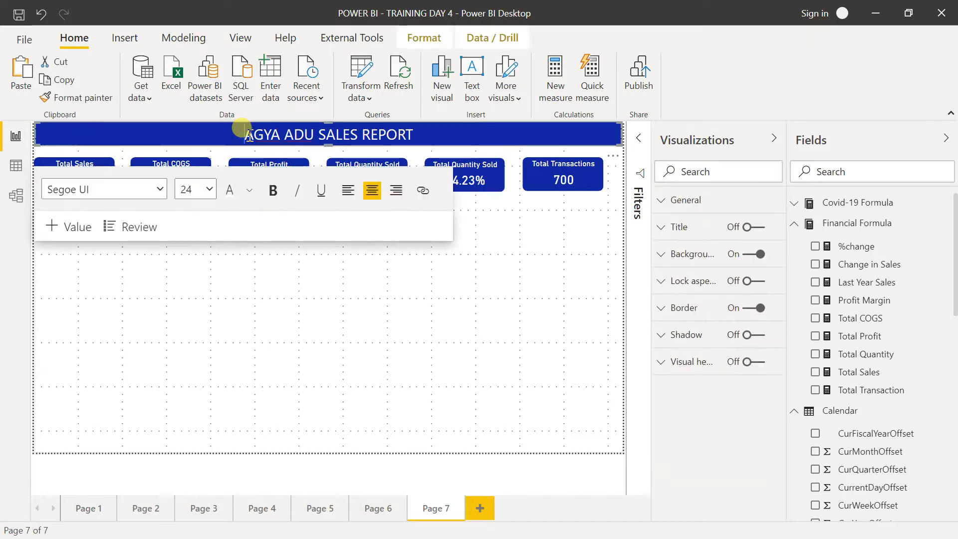
left_click(508, 348)
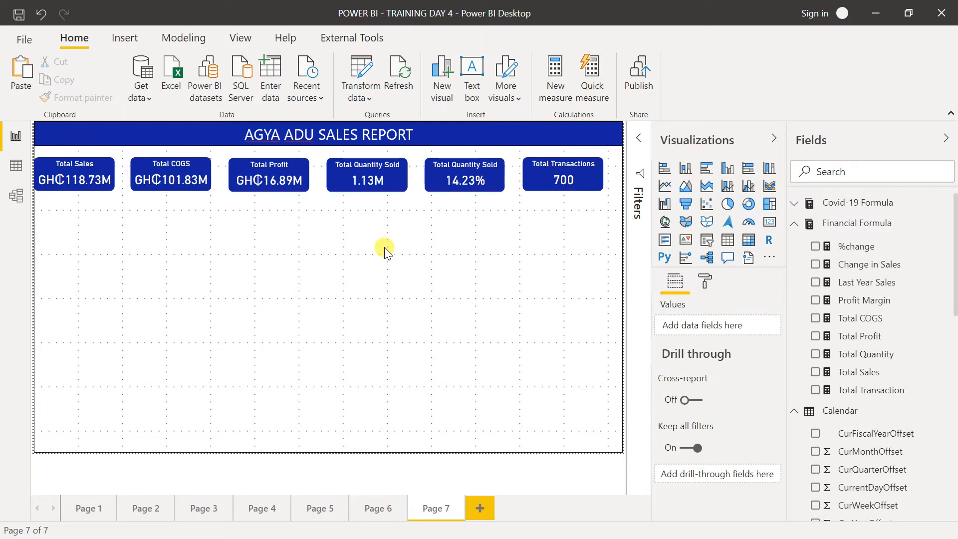
left_click(244, 133)
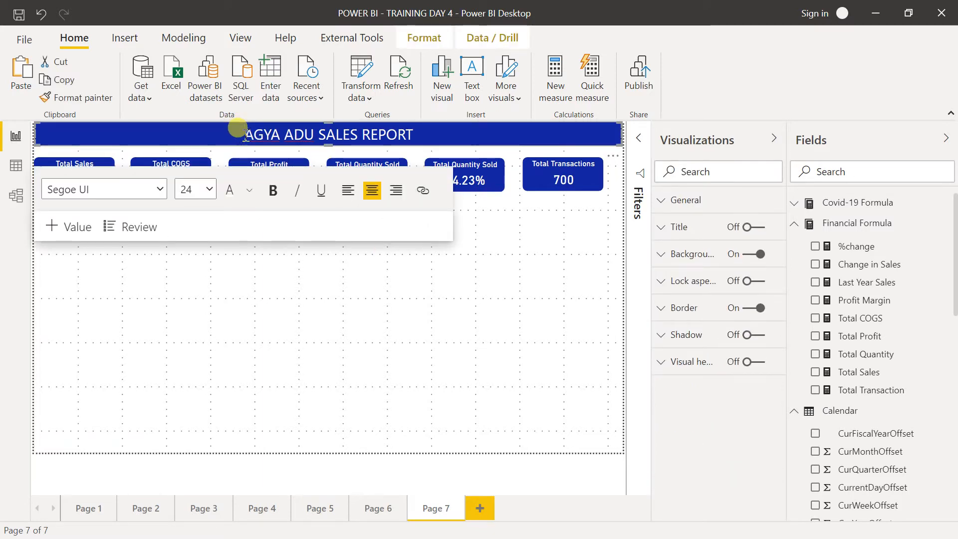
left_click(354, 195)
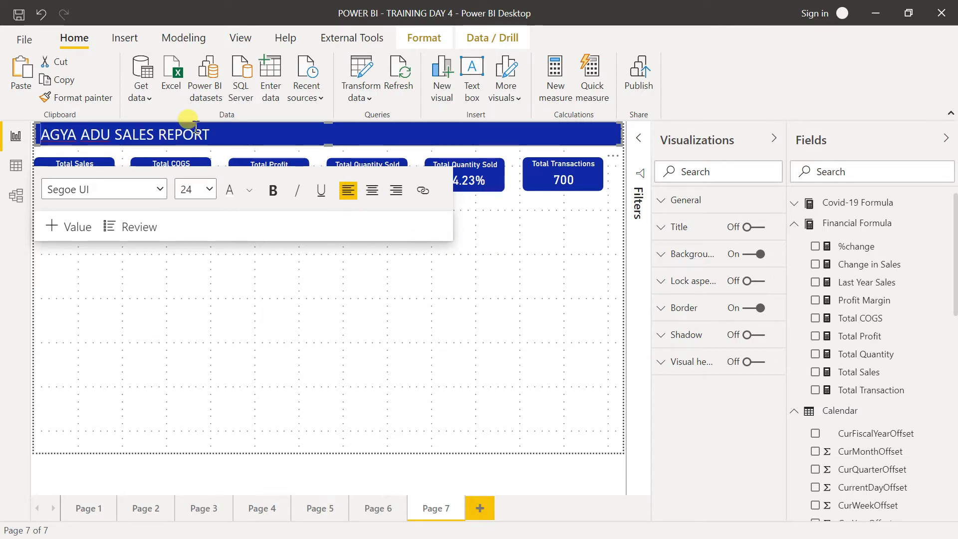
left_click(225, 342)
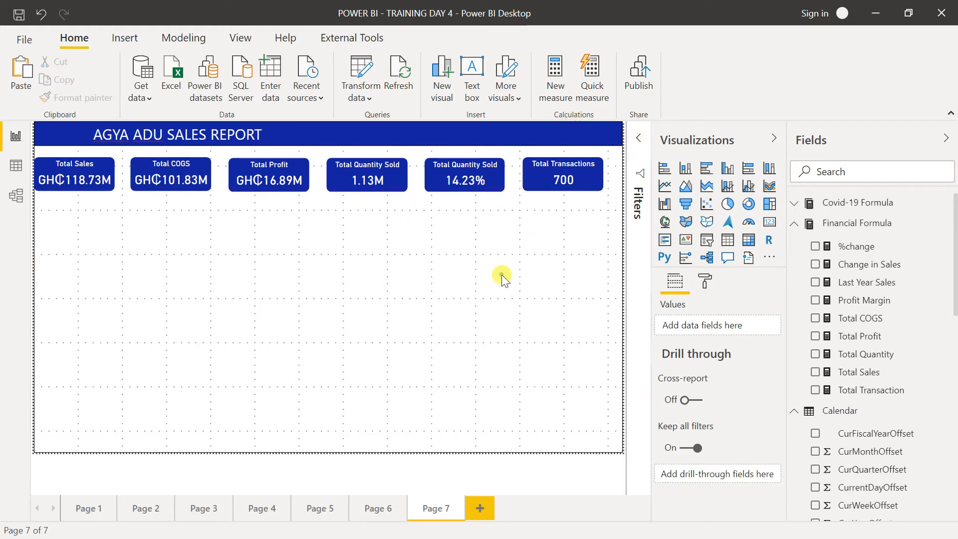
Step: Add a slicer to the report page and populate it with the Date field from the Calendar table
left_click(706, 244)
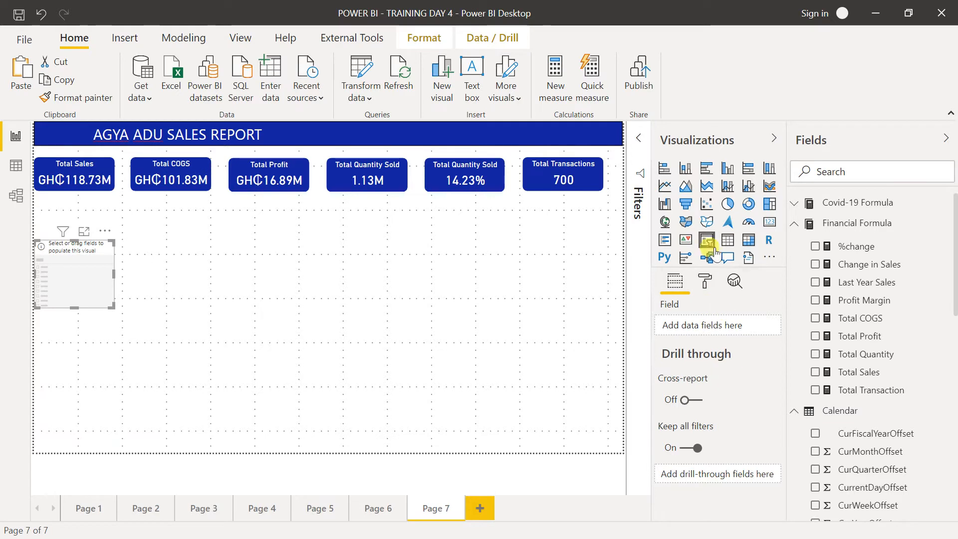
left_click(636, 140)
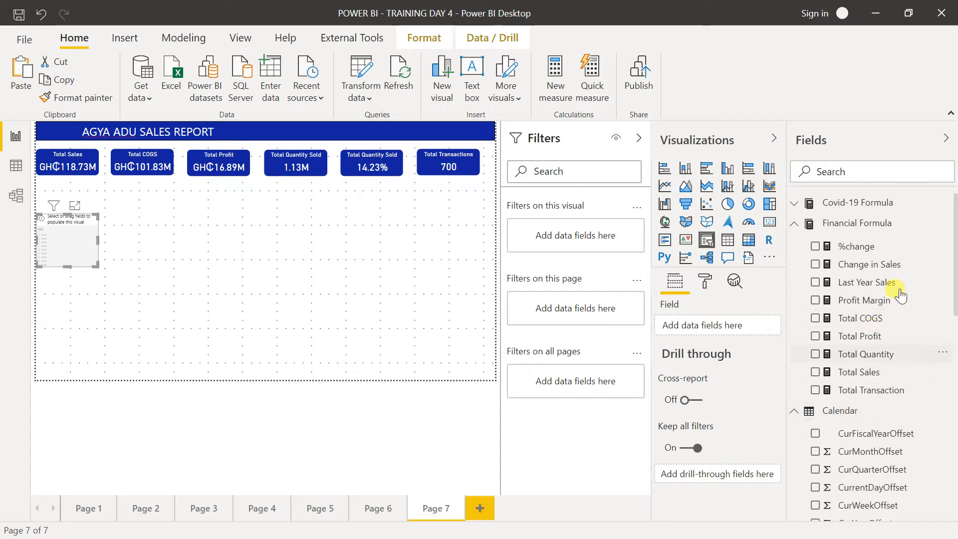
left_click(809, 224)
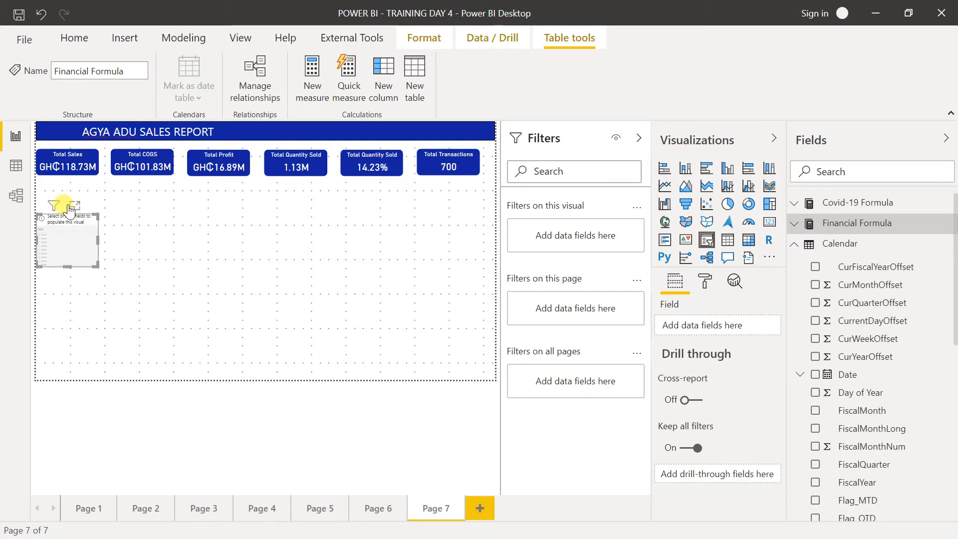
left_click(218, 241)
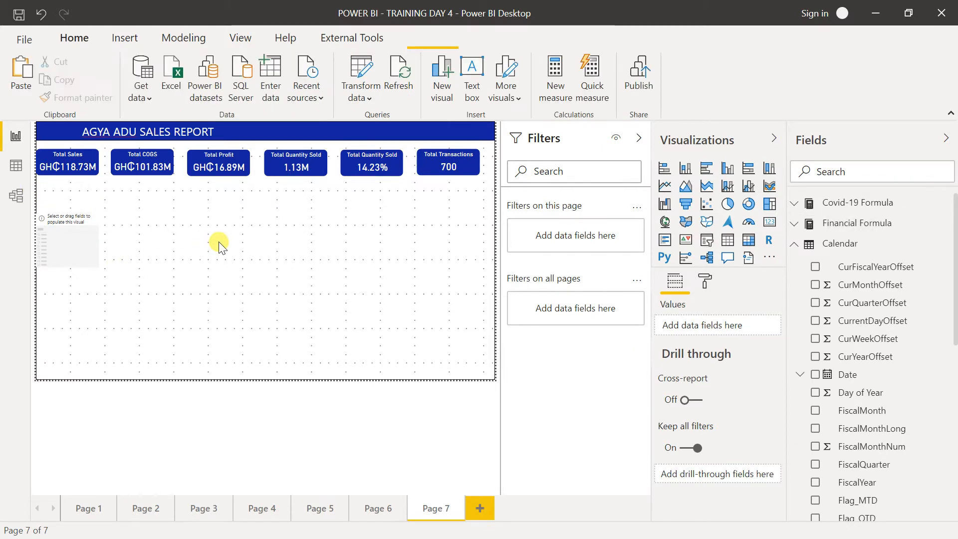
left_click(70, 240)
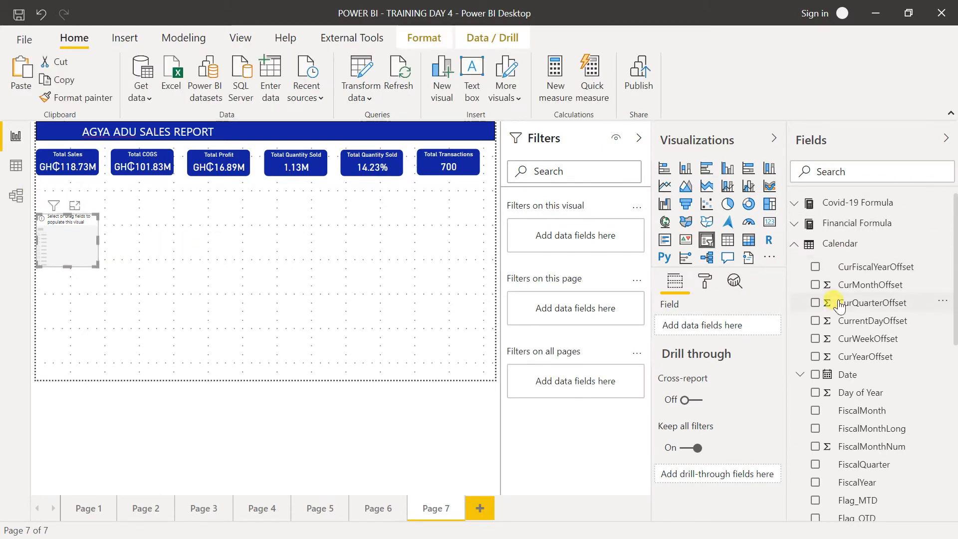
left_click(816, 374)
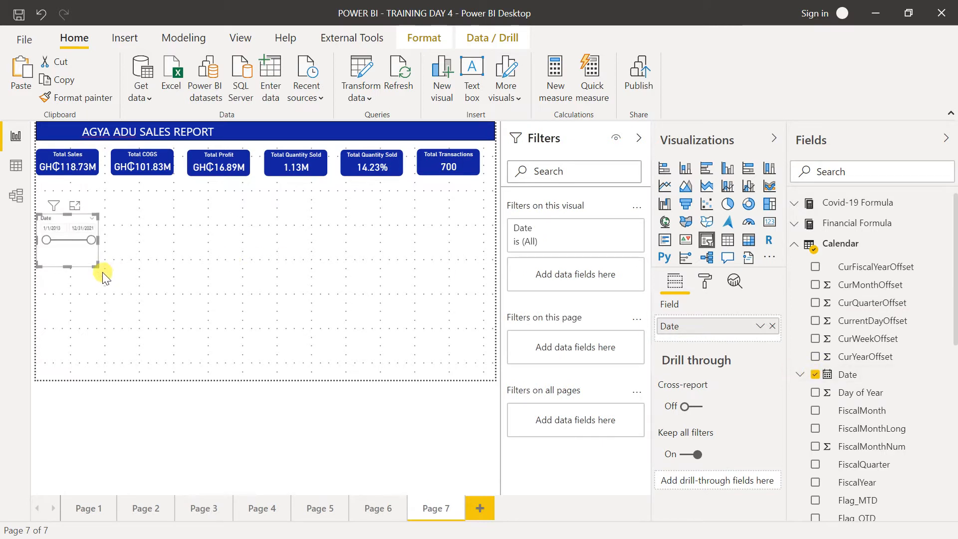
Step: Shrink the date slicer to fit the banner's height and place it inside the banner, above the first Total Quantity Sold card
left_click_drag(98, 266, 115, 204)
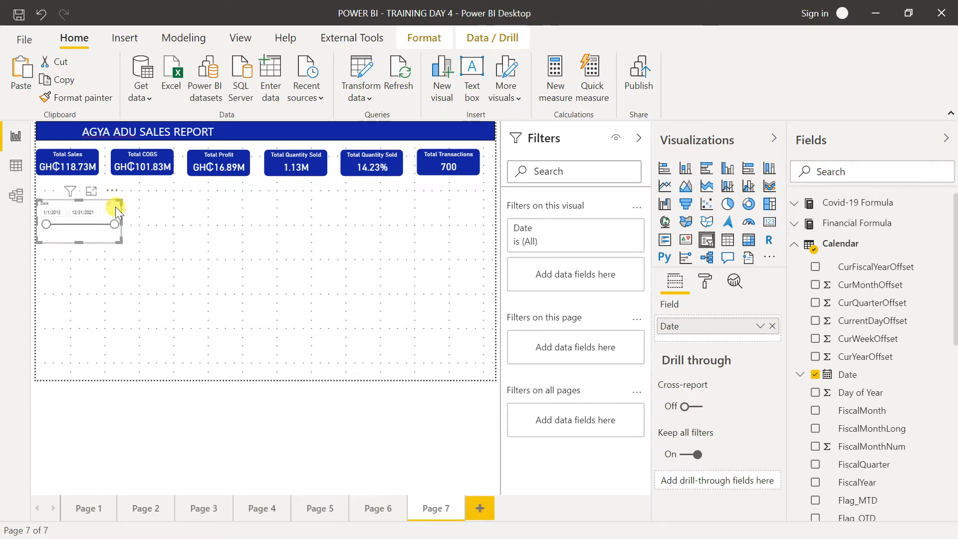
left_click_drag(108, 210, 435, 131)
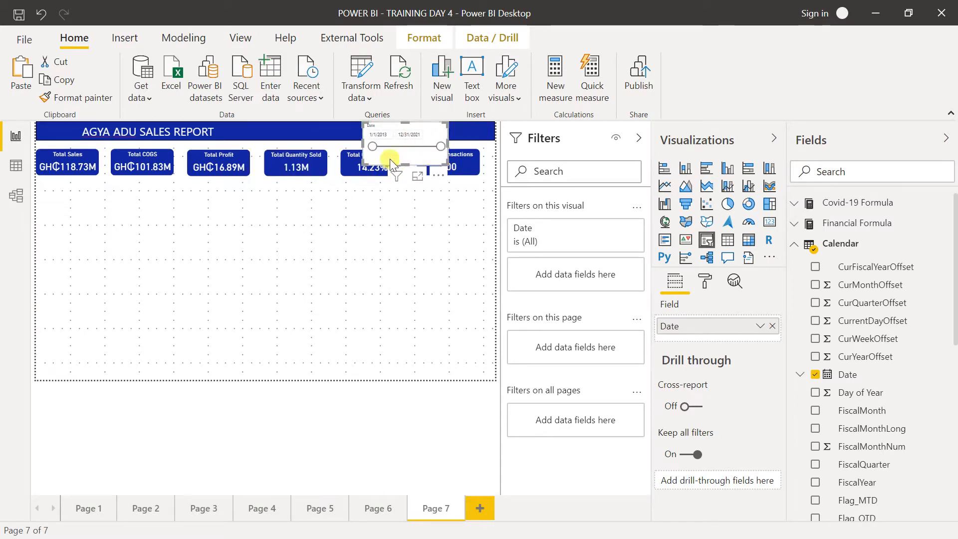
left_click_drag(372, 148, 370, 133)
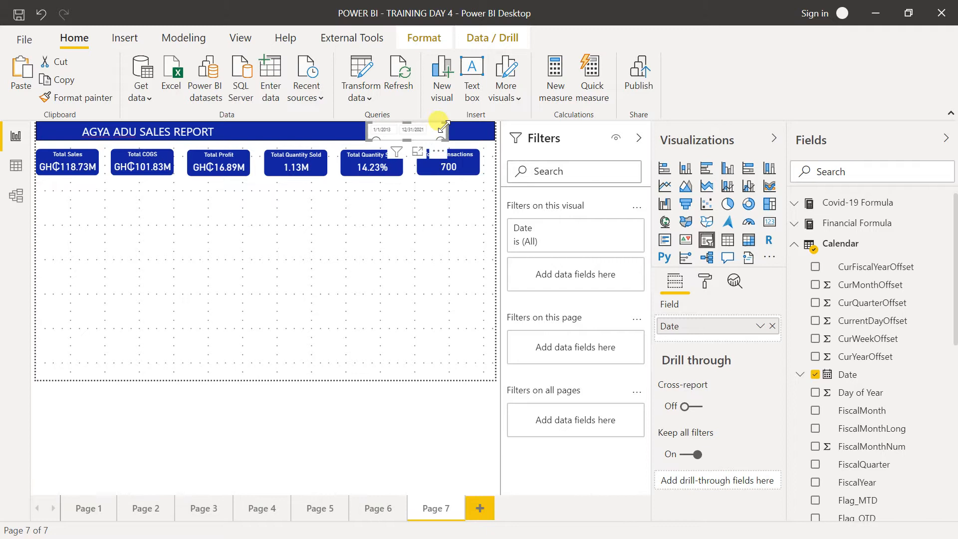
left_click_drag(442, 127, 427, 127)
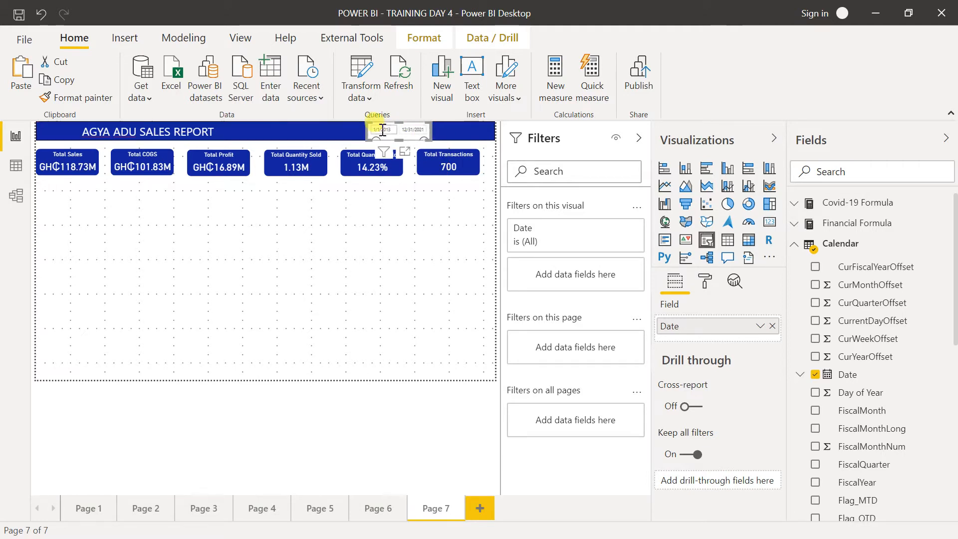
left_click_drag(369, 124, 283, 129)
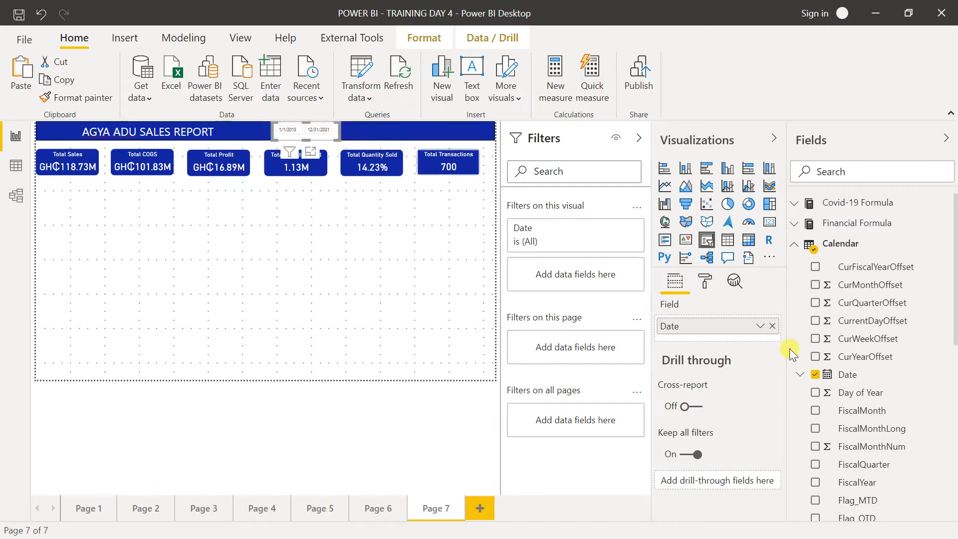
Step: Check the slicer's date pickers and examine the Date relationship between the financials and Calendar tables in the model
left_click(297, 132)
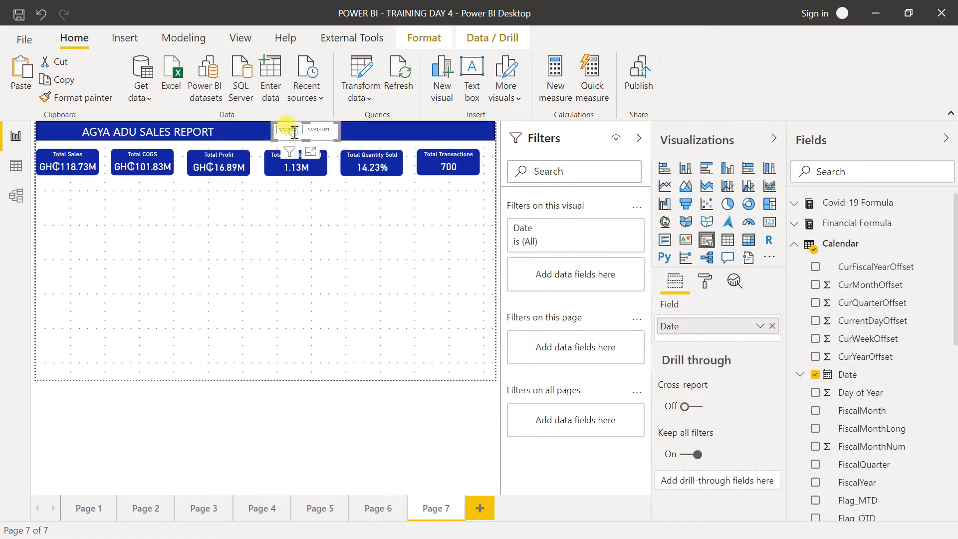
left_click(328, 132)
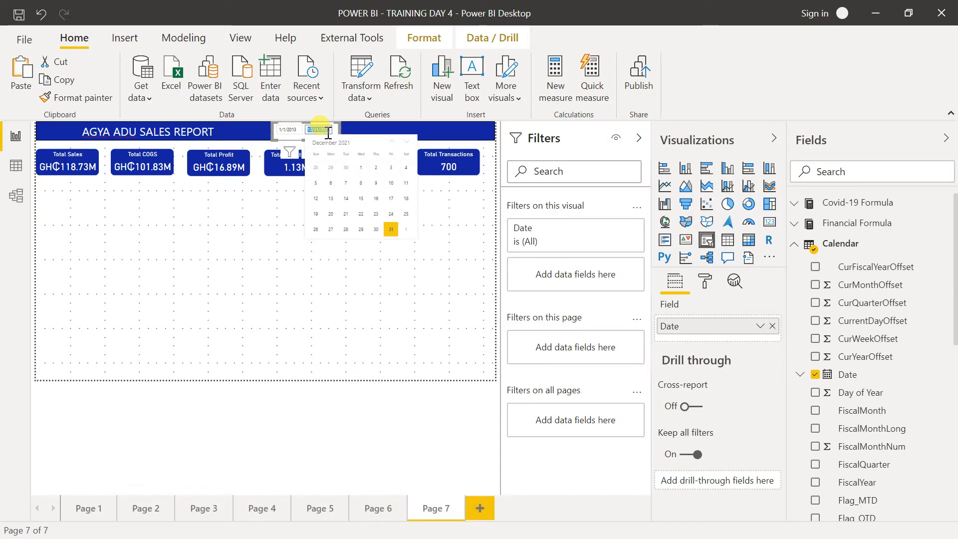
left_click(16, 167)
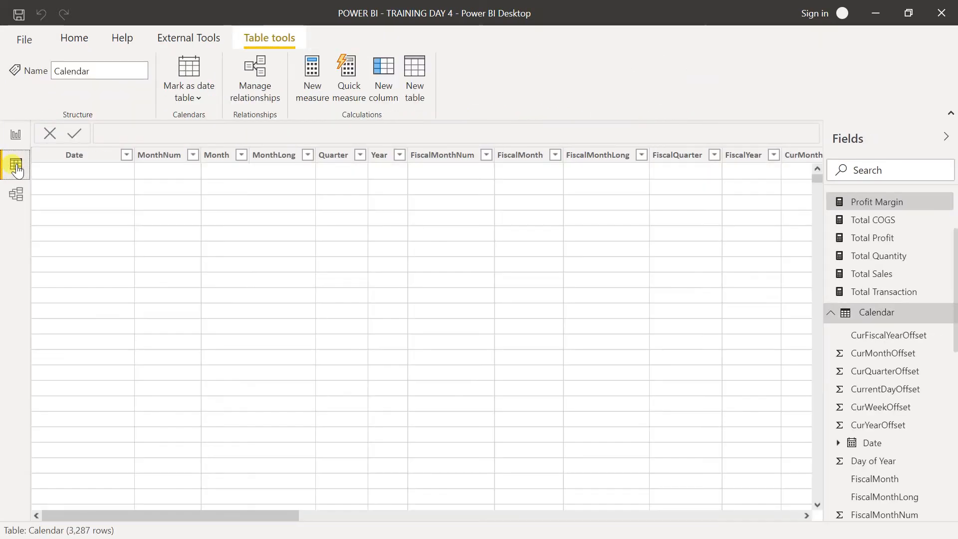
left_click(22, 192)
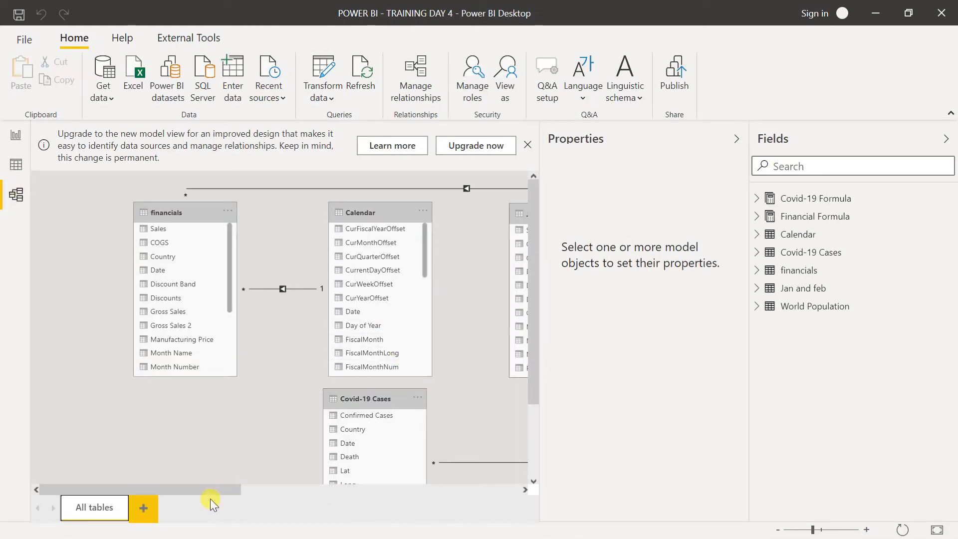
left_click_drag(190, 488, 221, 489)
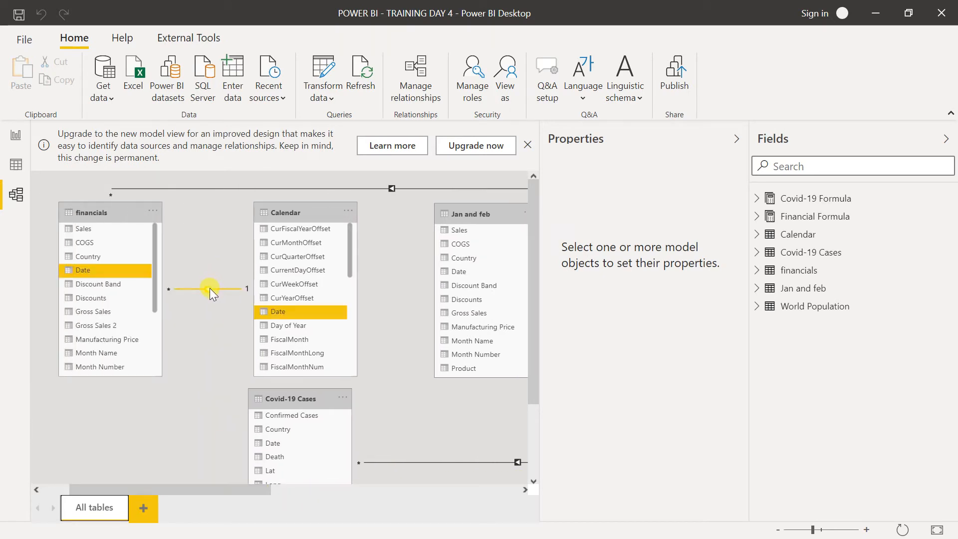
left_click(17, 136)
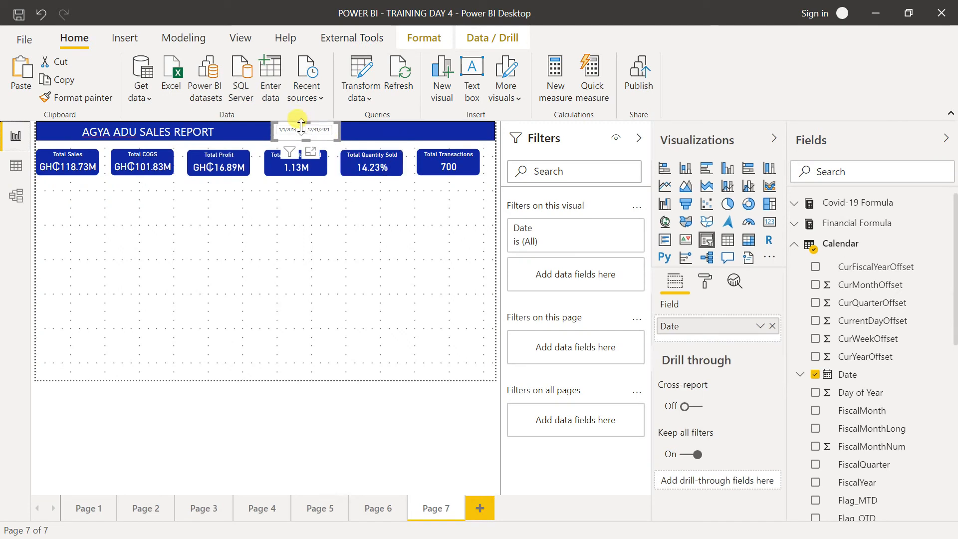
Step: Set the date slicer's start date to 1/3/2013
left_click(319, 130)
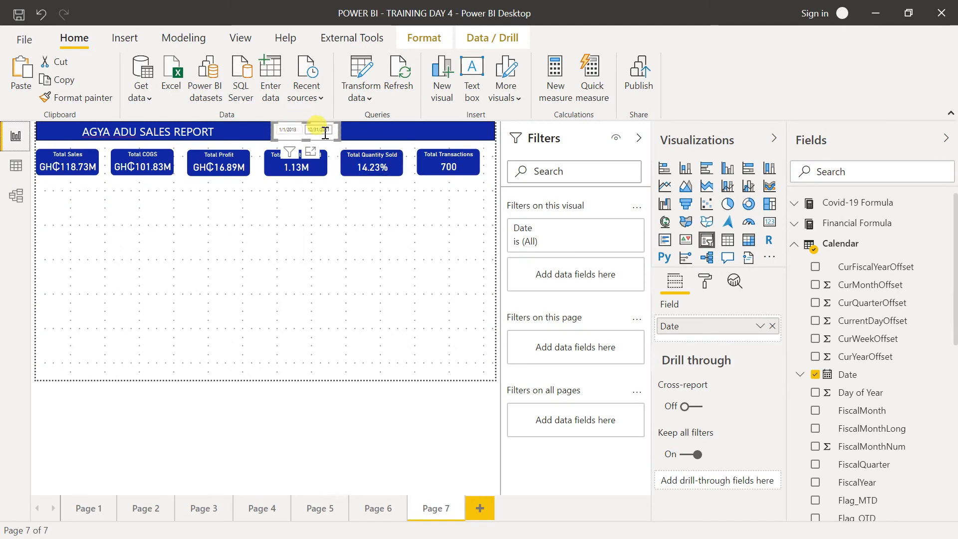
left_click(288, 130)
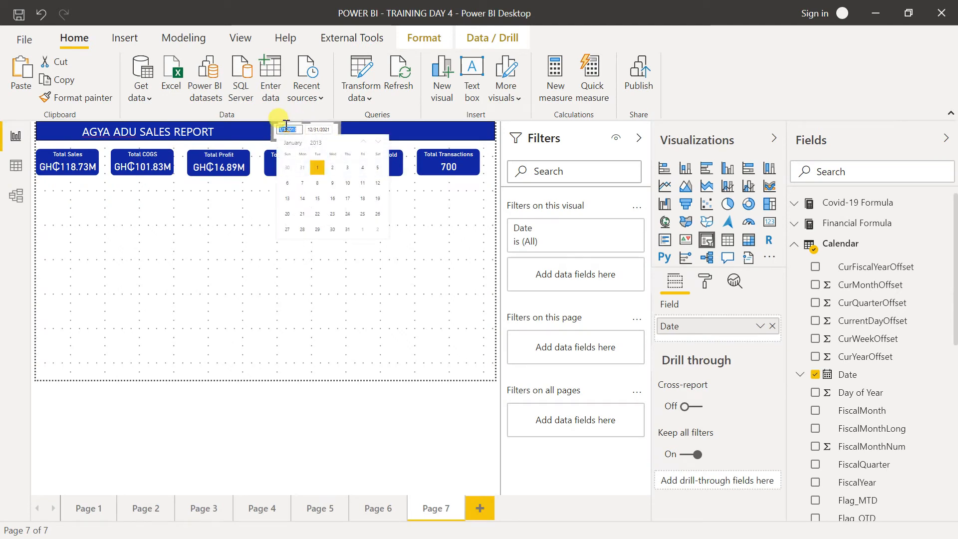
left_click(348, 173)
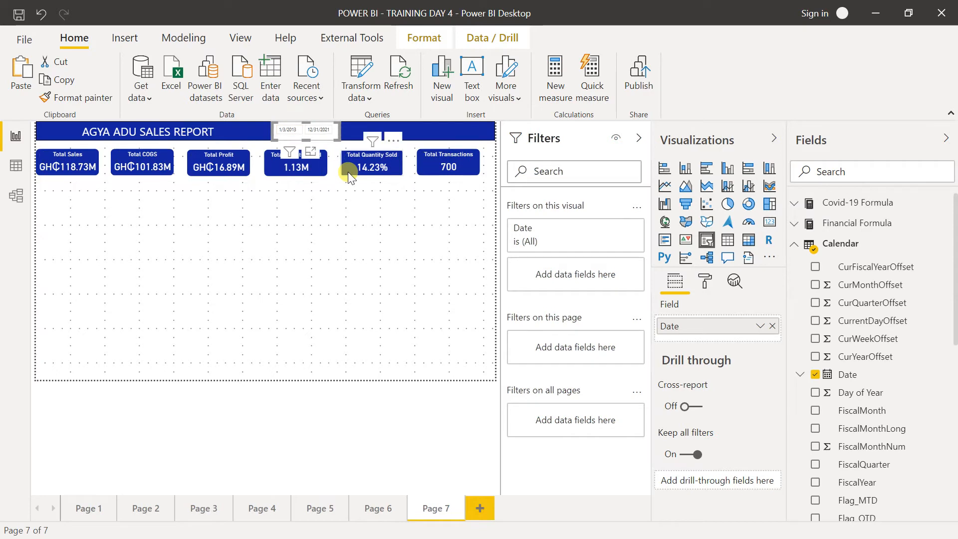
Step: Set the date slicer's start date to 10/24/2013
left_click(290, 131)
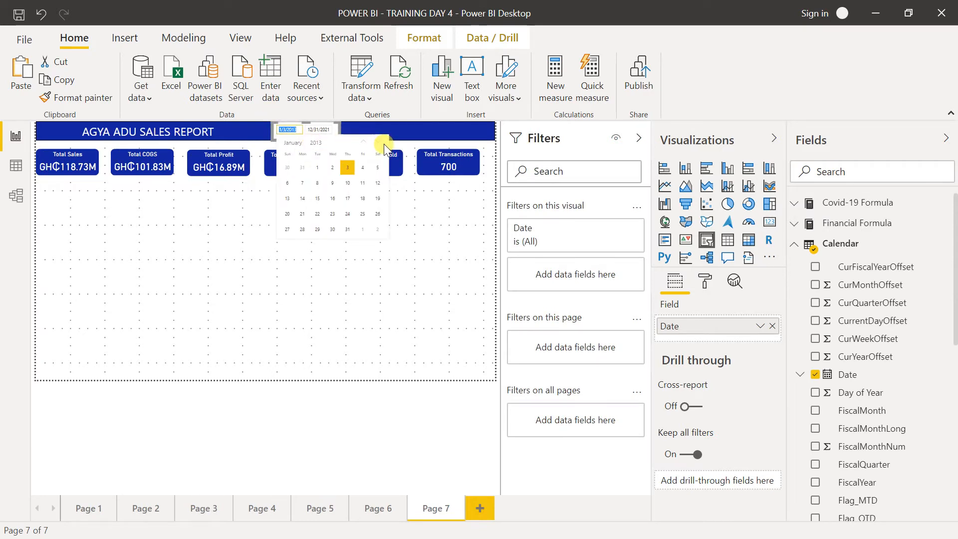
left_click(379, 142)
left_click(380, 143)
left_click(379, 143)
left_click(379, 143)
left_click(379, 142)
left_click(379, 143)
left_click(379, 143)
left_click(380, 143)
left_click(379, 142)
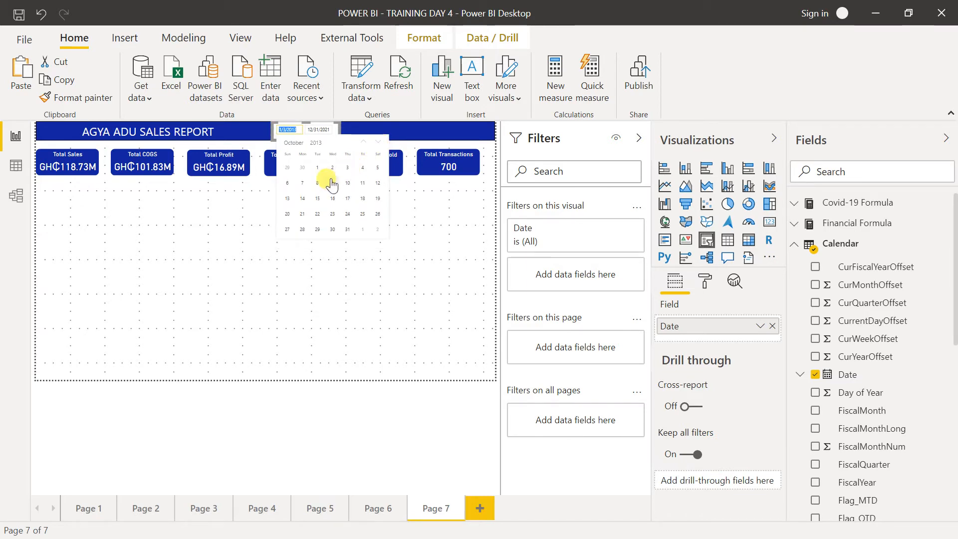
left_click(350, 214)
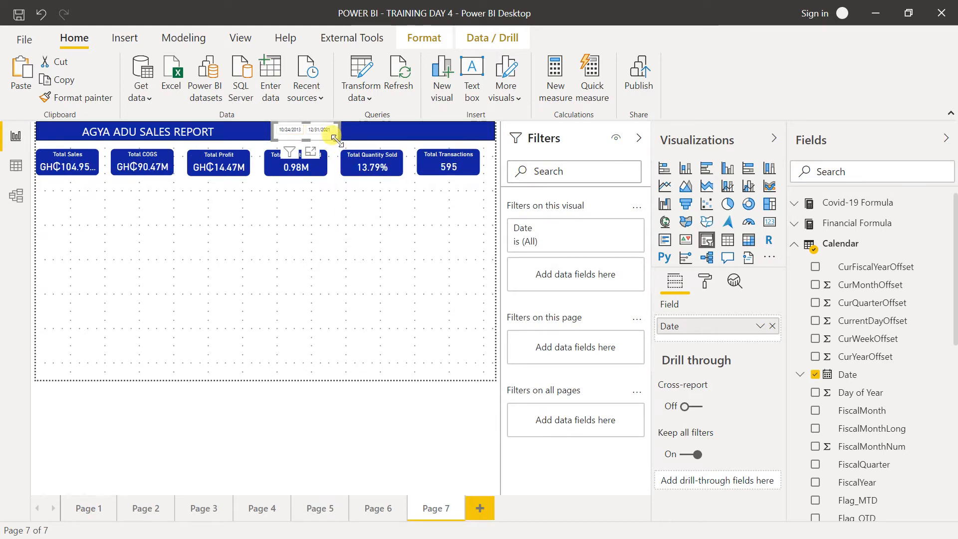
left_click(323, 130)
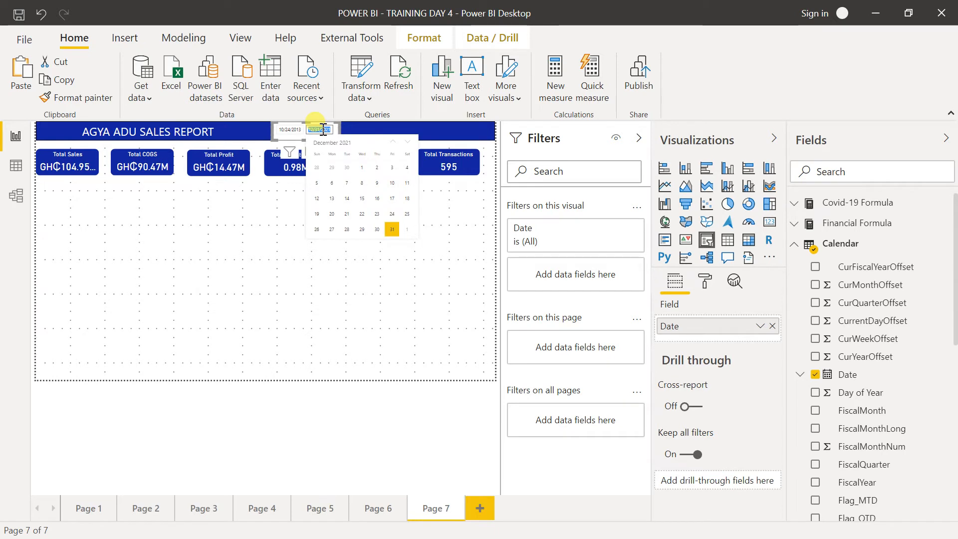
left_click(290, 129)
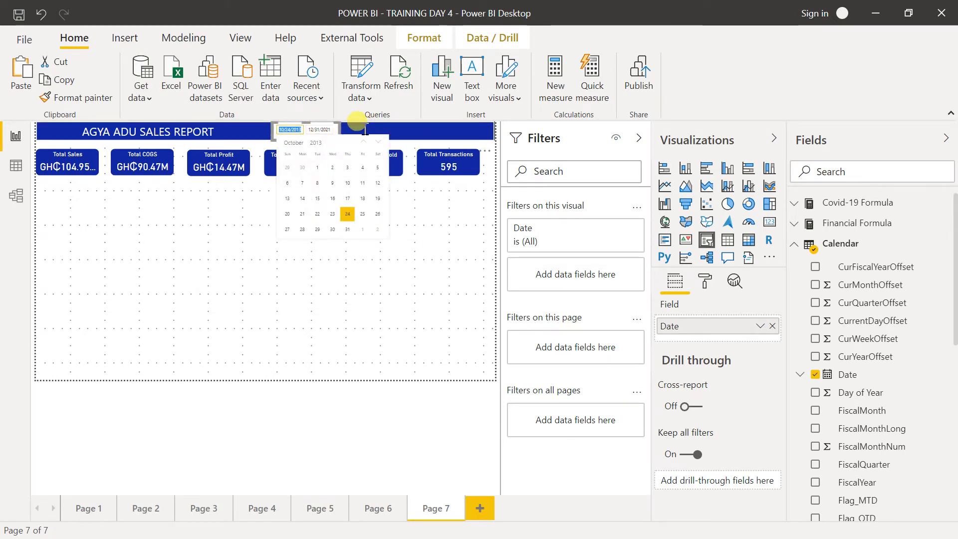
left_click(329, 134)
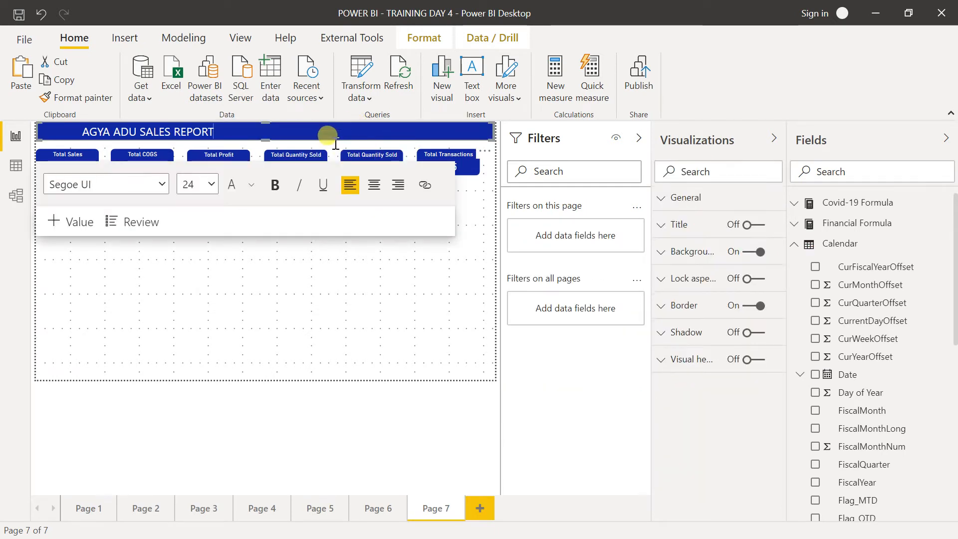
left_click(336, 304)
left_click(314, 130)
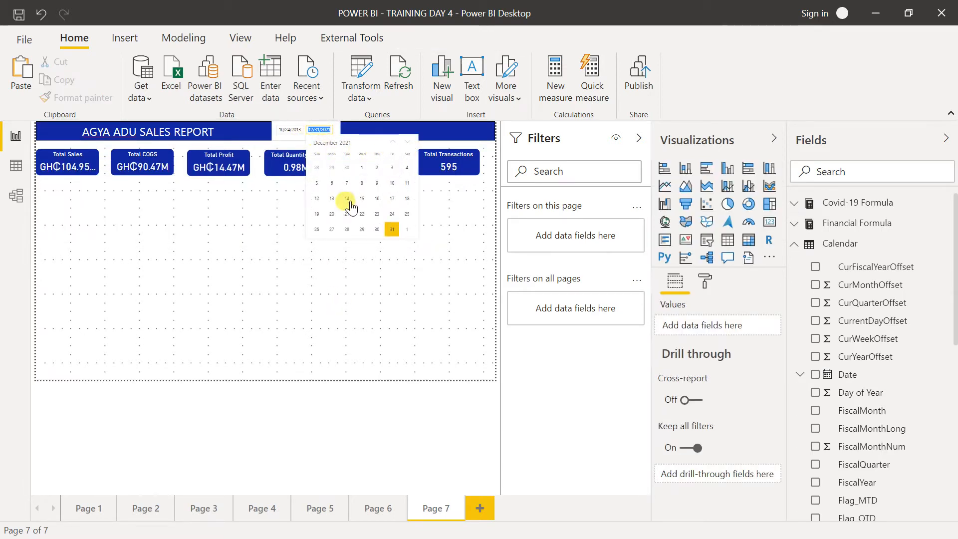
left_click(322, 262)
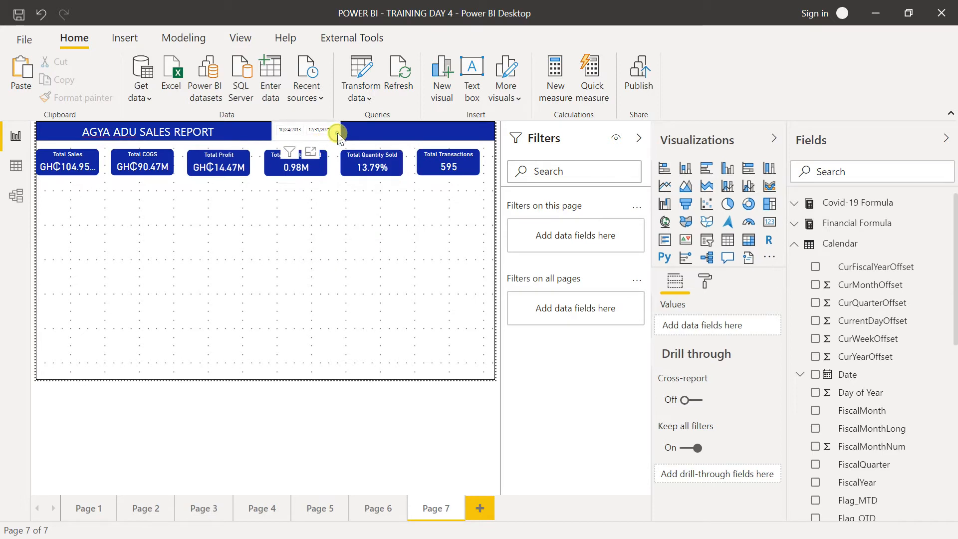
Step: Clear the date selection in the banner's date slicer and return to the report page
left_click(337, 134)
left_click(311, 152)
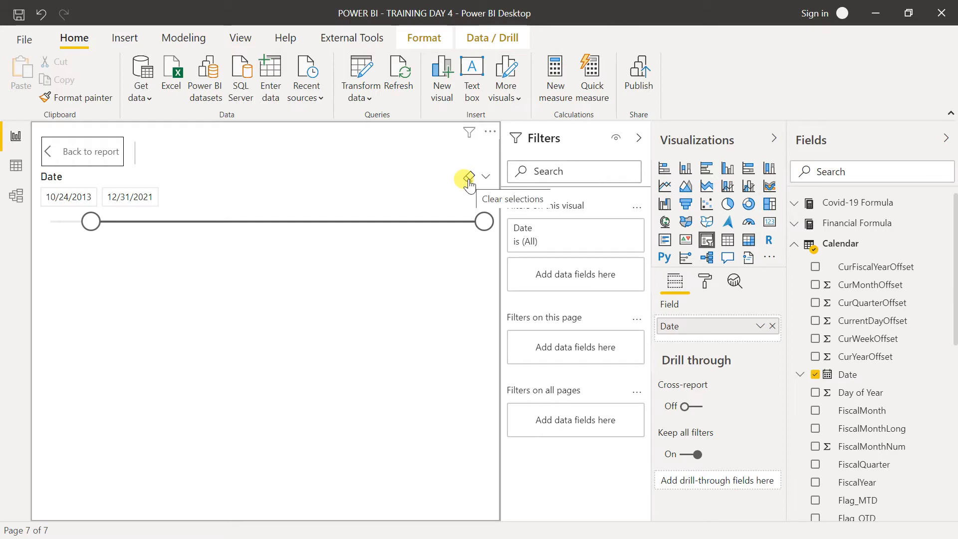
left_click(469, 179)
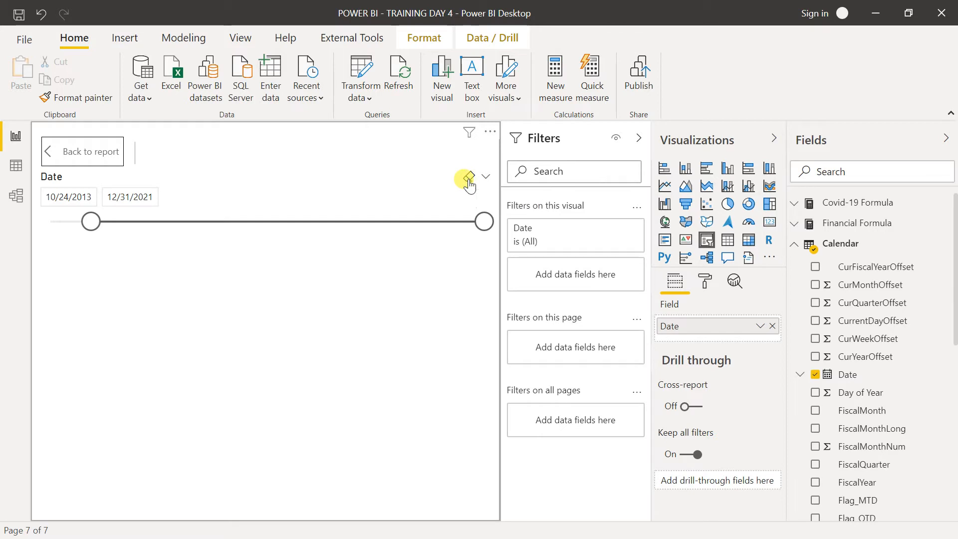
left_click(60, 151)
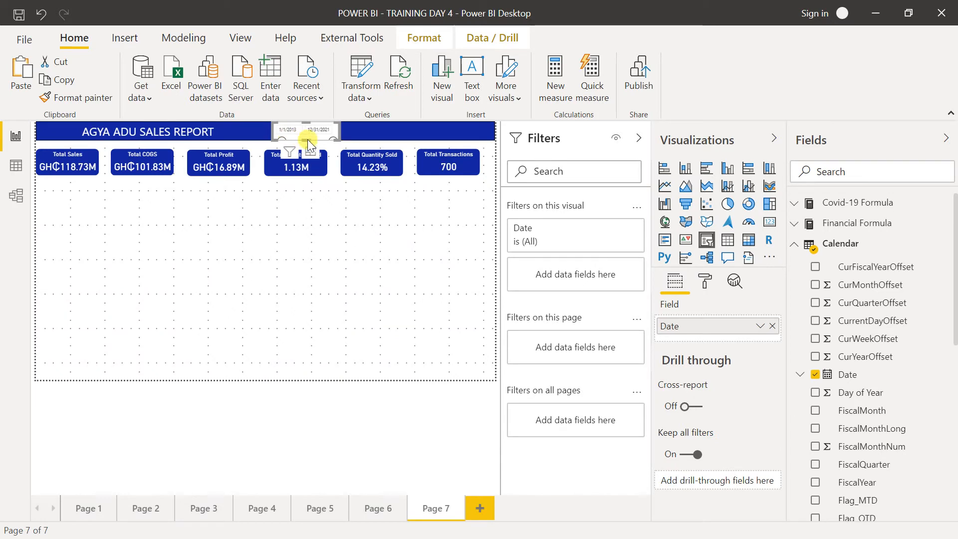
Step: Expand the date slicer in focus mode and change its style to List
left_click_drag(336, 134, 336, 132)
mouse_move(313, 154)
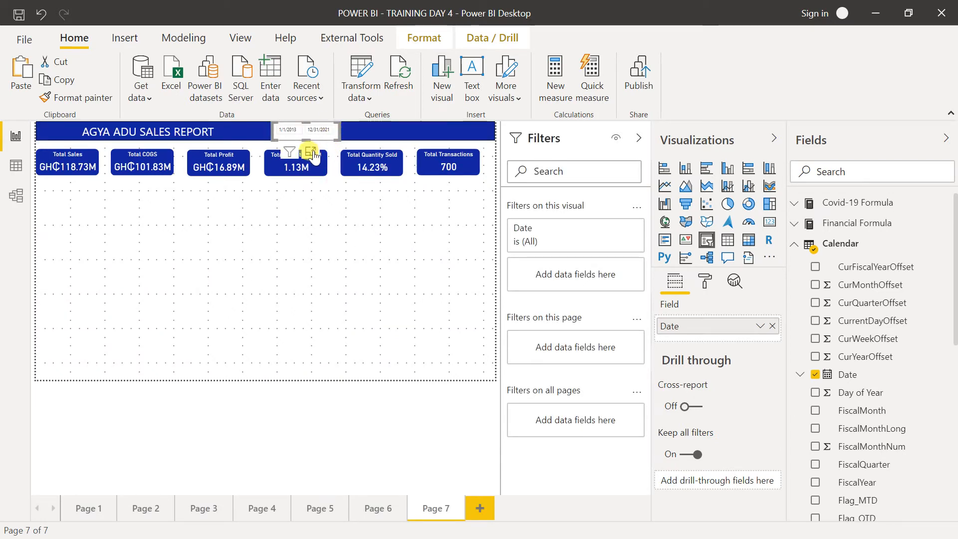
left_click(311, 152)
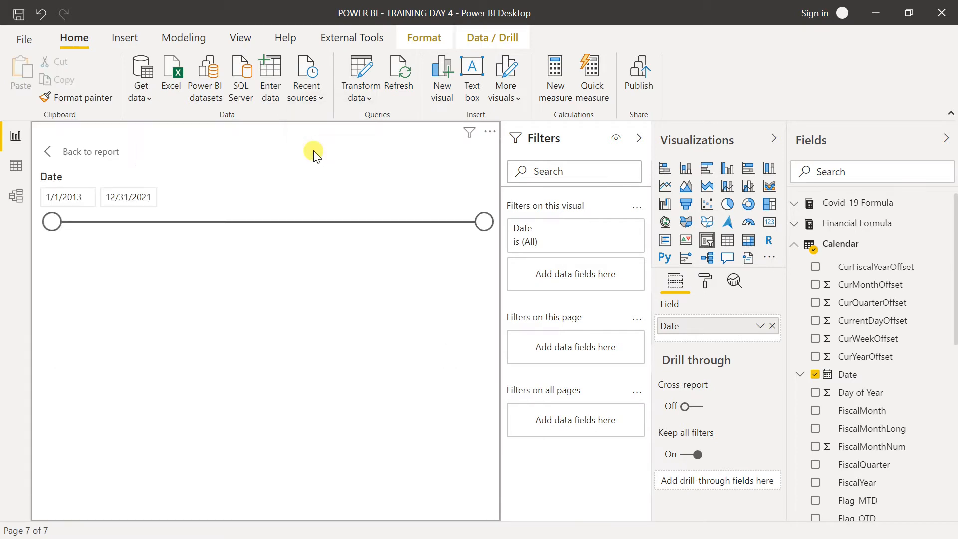
left_click(486, 178)
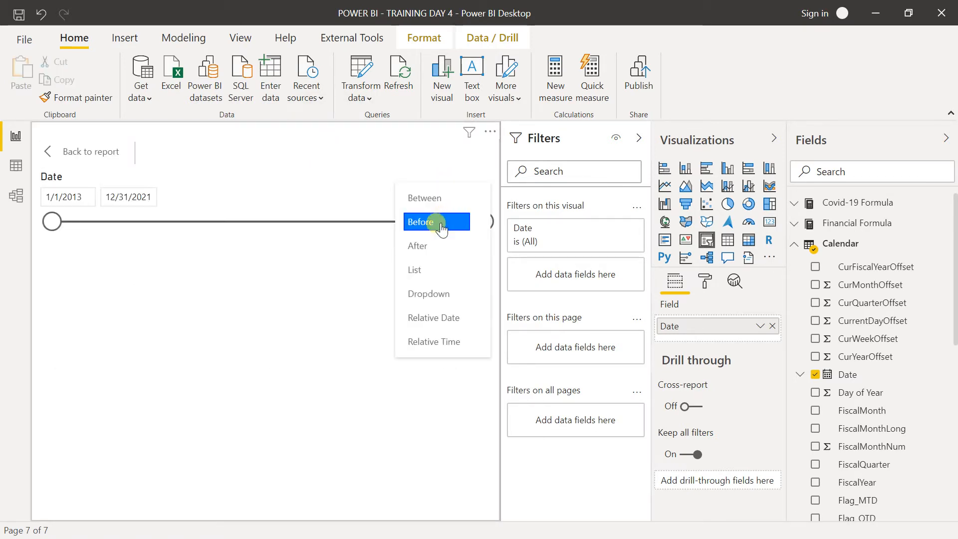
left_click(438, 272)
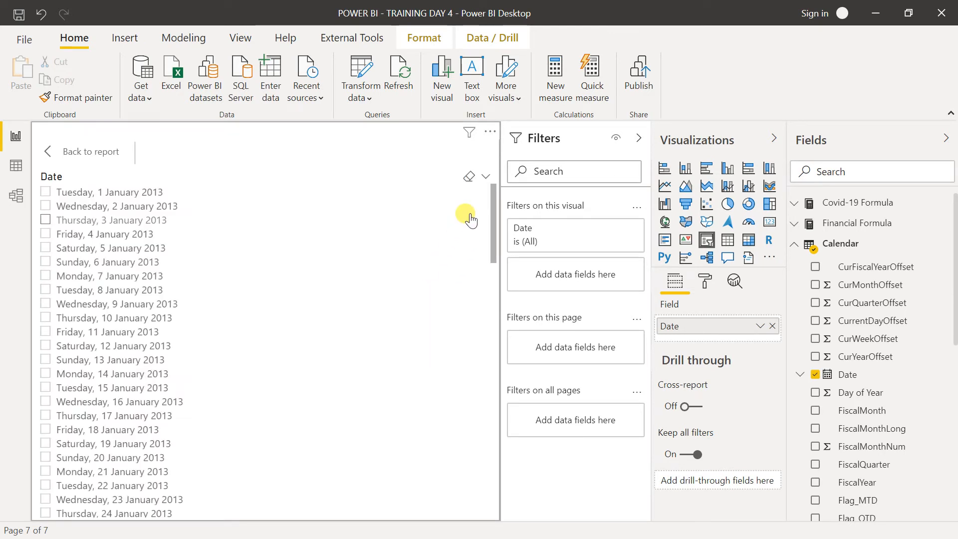
Step: Change the date slicer's style to Dropdown, return to the report, and check its dropdown of dates
left_click(486, 178)
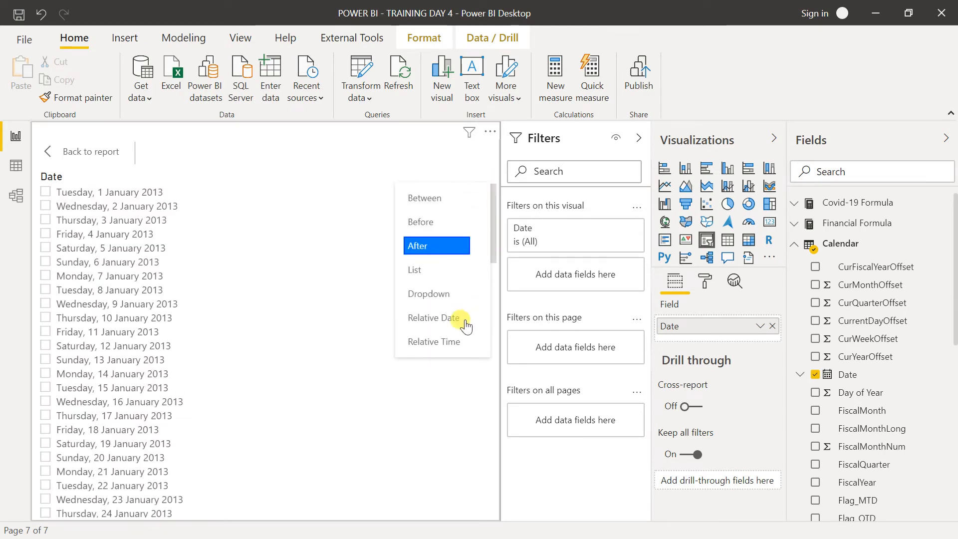
left_click(454, 295)
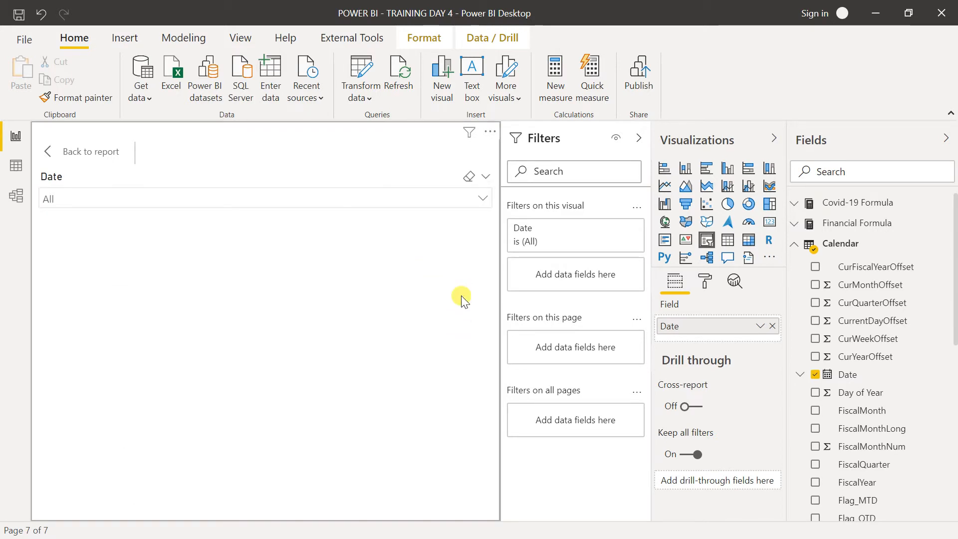
left_click(45, 151)
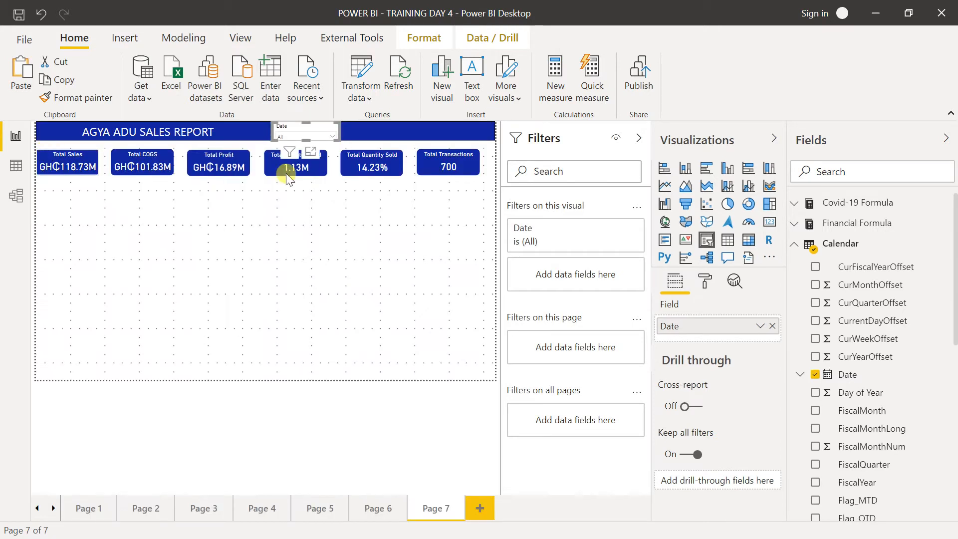
left_click(324, 135)
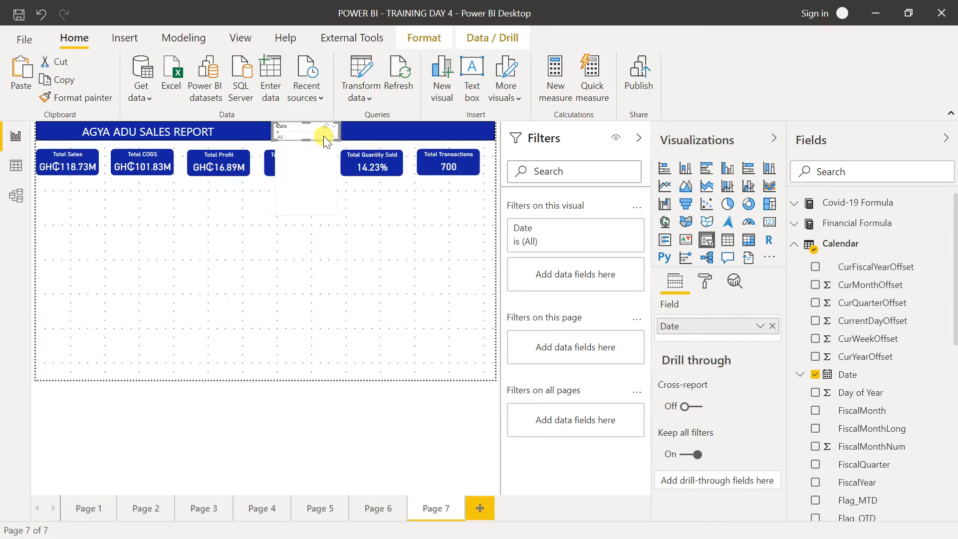
left_click(324, 135)
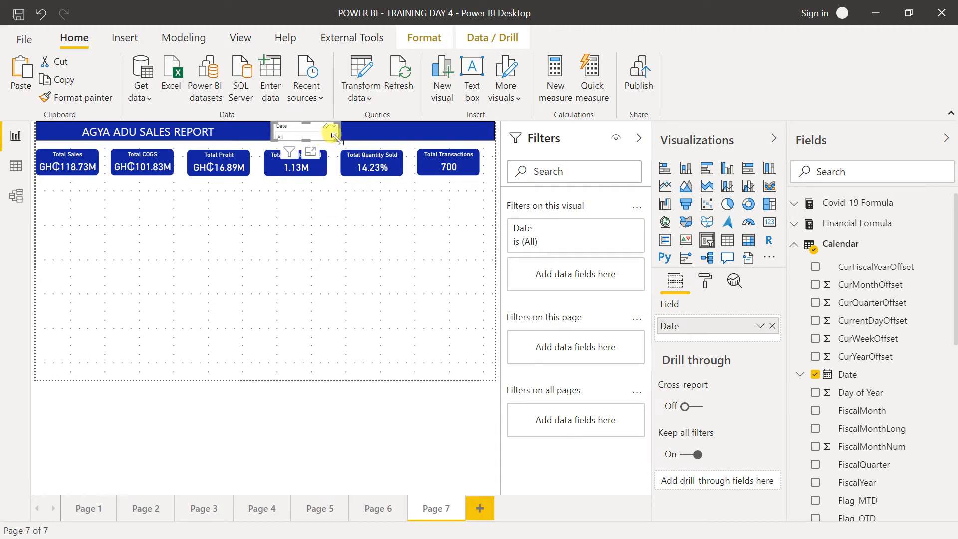
Step: Replace the slicer's Date field with Year from the Calendar table and check its dropdown choices
left_click(772, 327)
left_click_drag(955, 296, 955, 463)
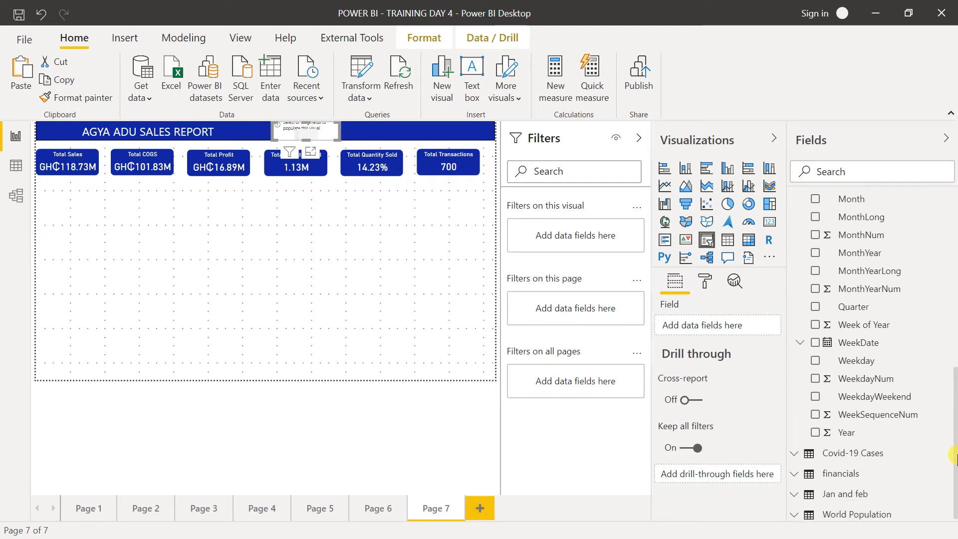
left_click(815, 432)
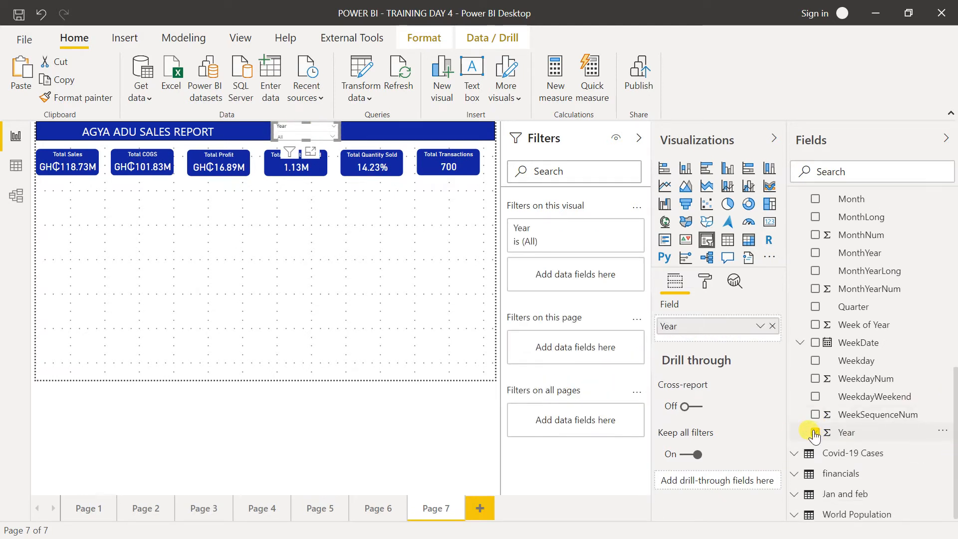
left_click(327, 135)
left_click(327, 136)
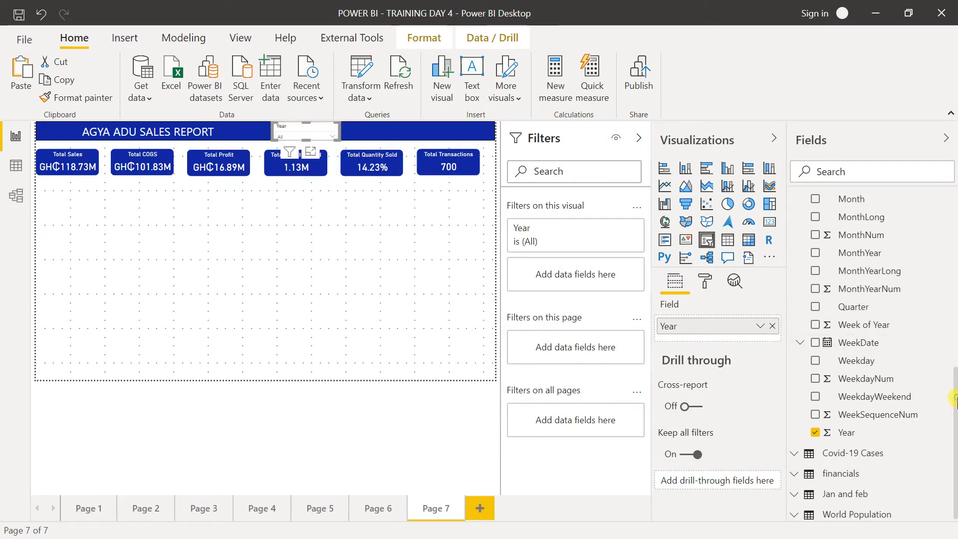
Step: Replace the slicer's Year field with MonthYear from the Calendar table and check its dropdown choices
left_click(847, 433)
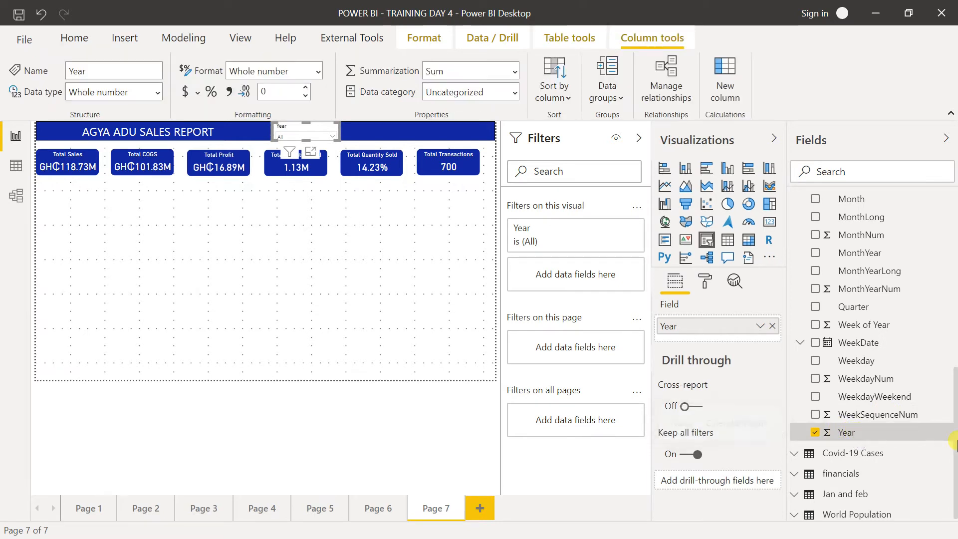
scroll(956, 442, "up", 2)
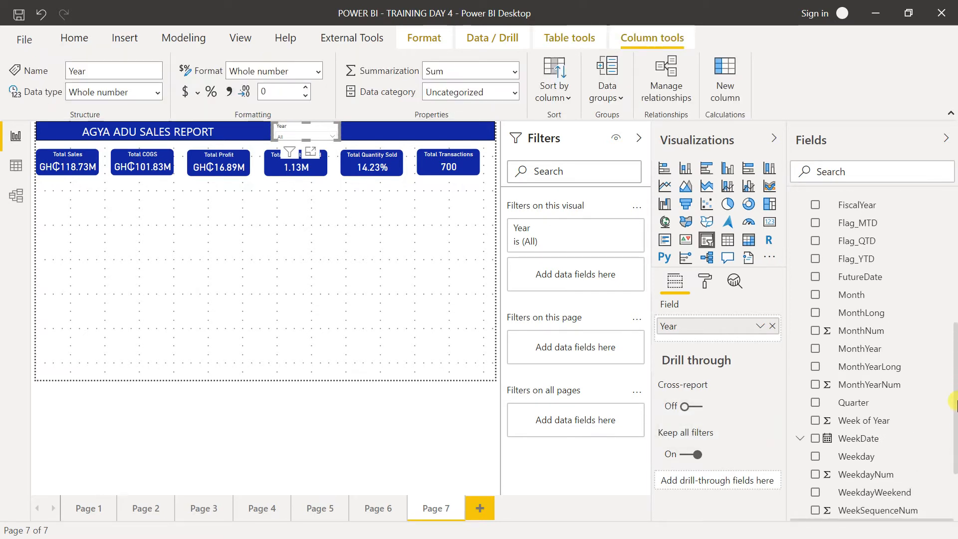
left_click(815, 477)
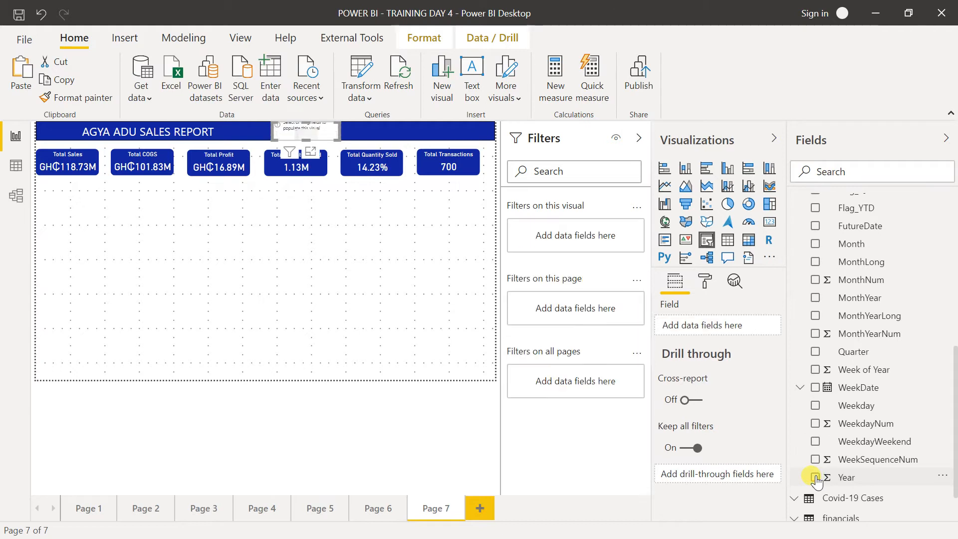
left_click(816, 298)
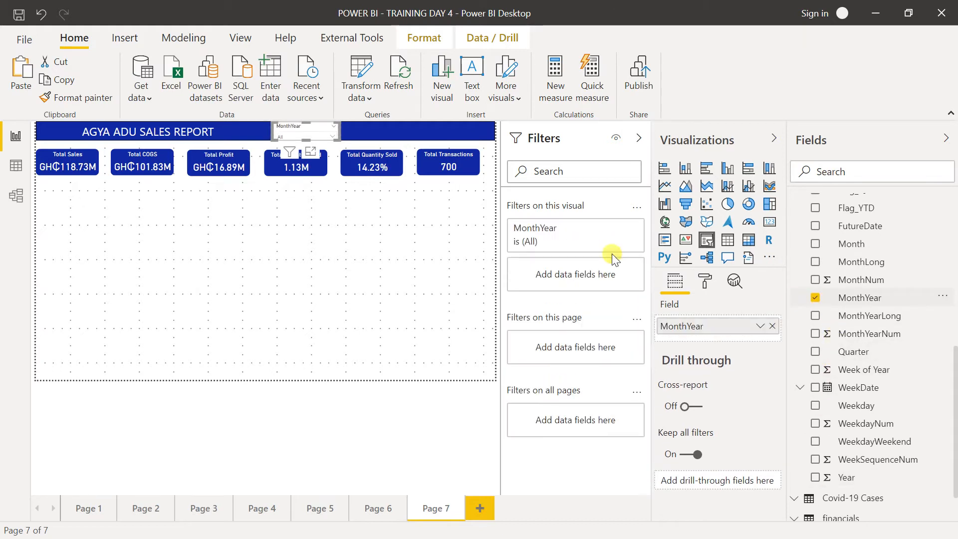
left_click(331, 137)
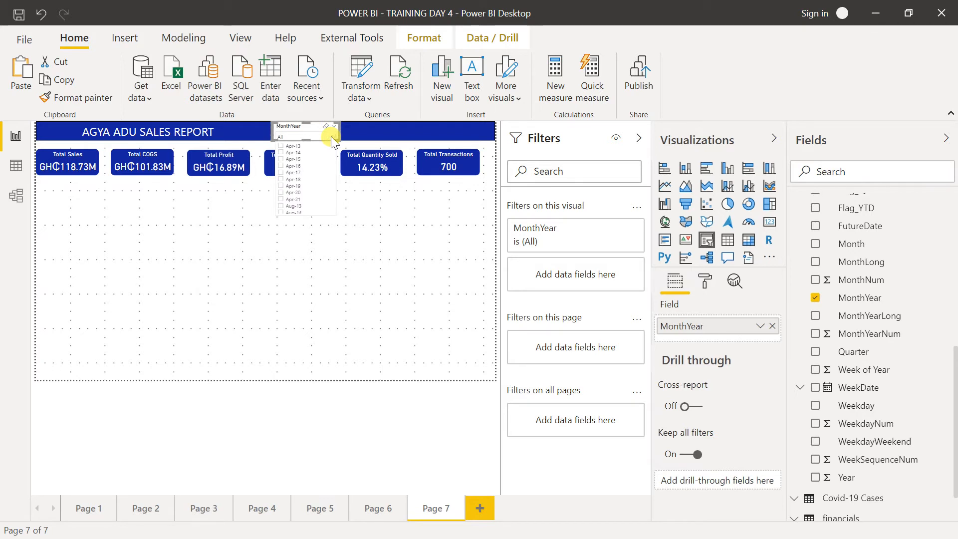
left_click(331, 136)
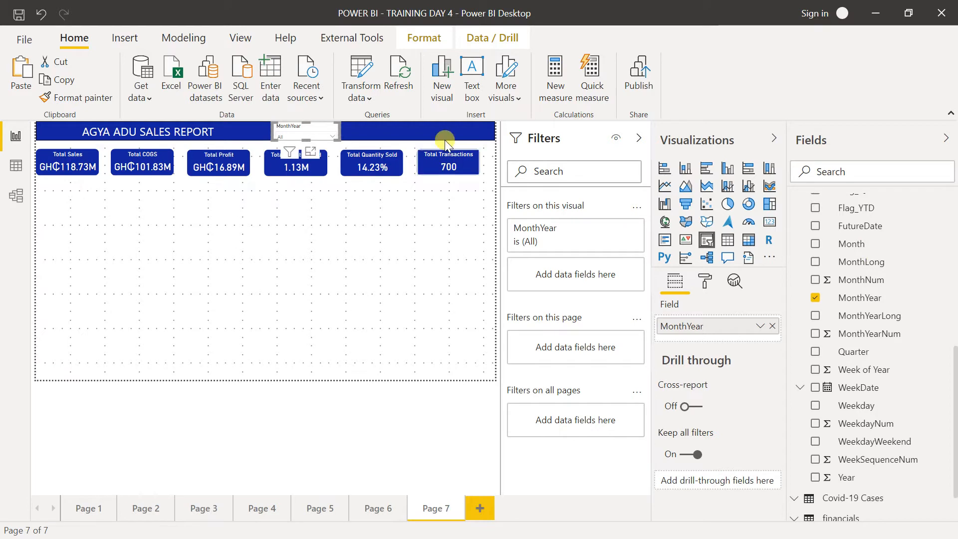
Step: Replace the slicer's MonthYear field with Month from the Calendar table and check the order of its dropdown entries
left_click(772, 326)
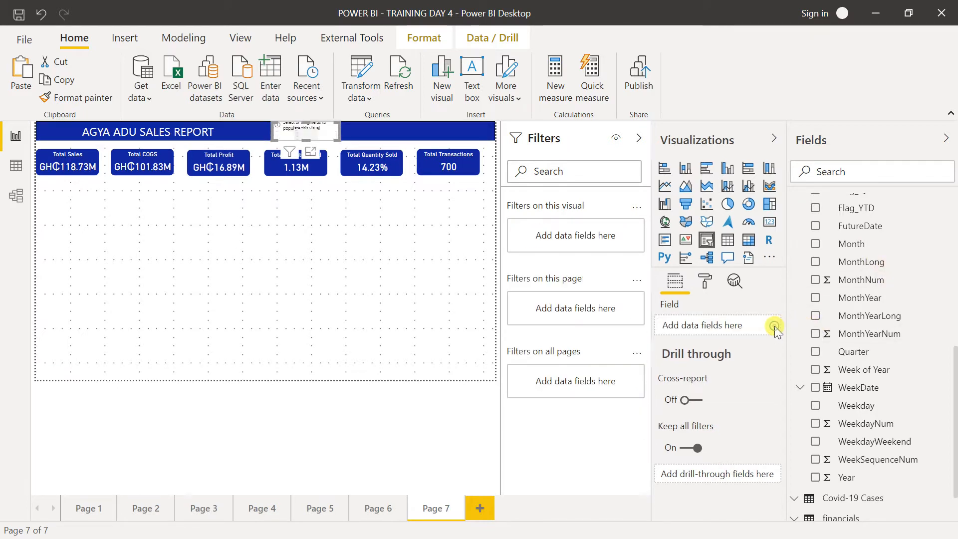
left_click(816, 244)
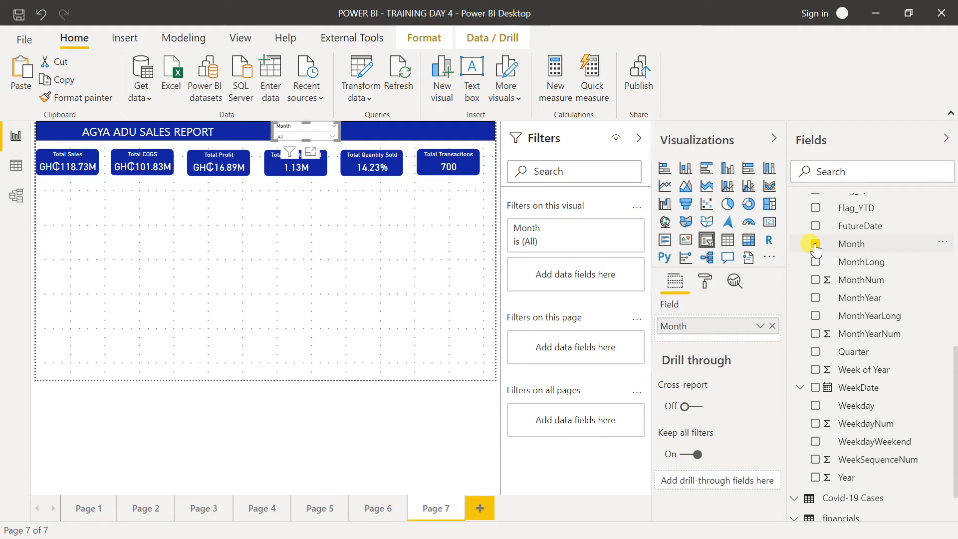
left_click(314, 137)
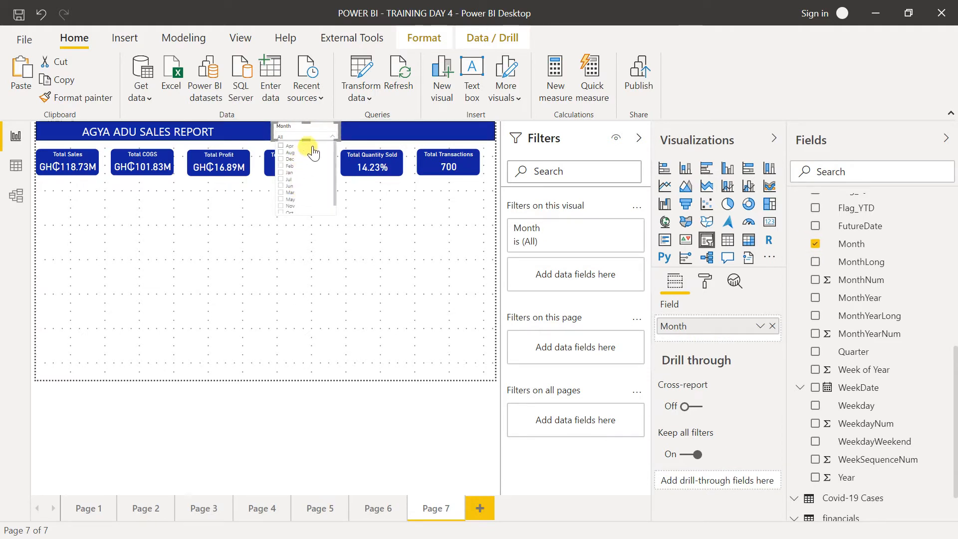
left_click(311, 138)
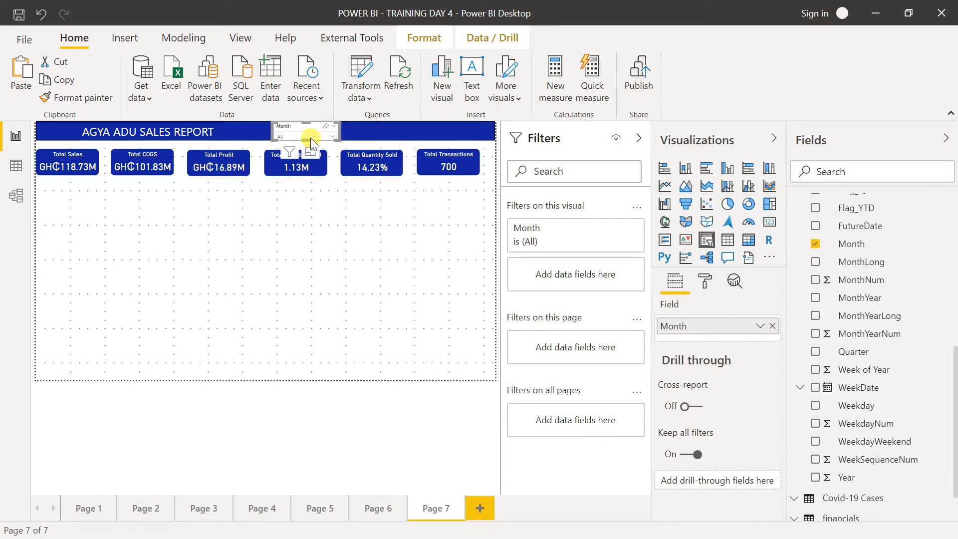
left_click(311, 138)
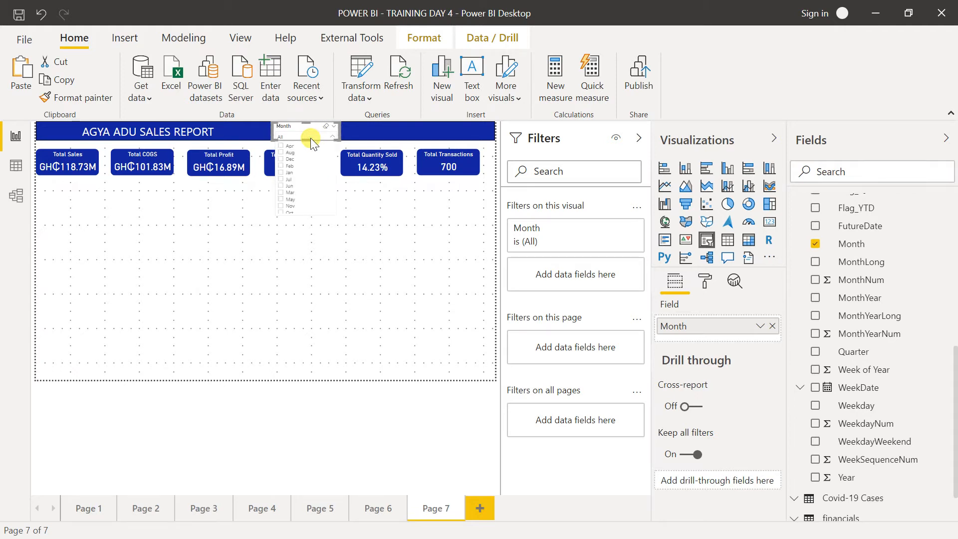
left_click(310, 139)
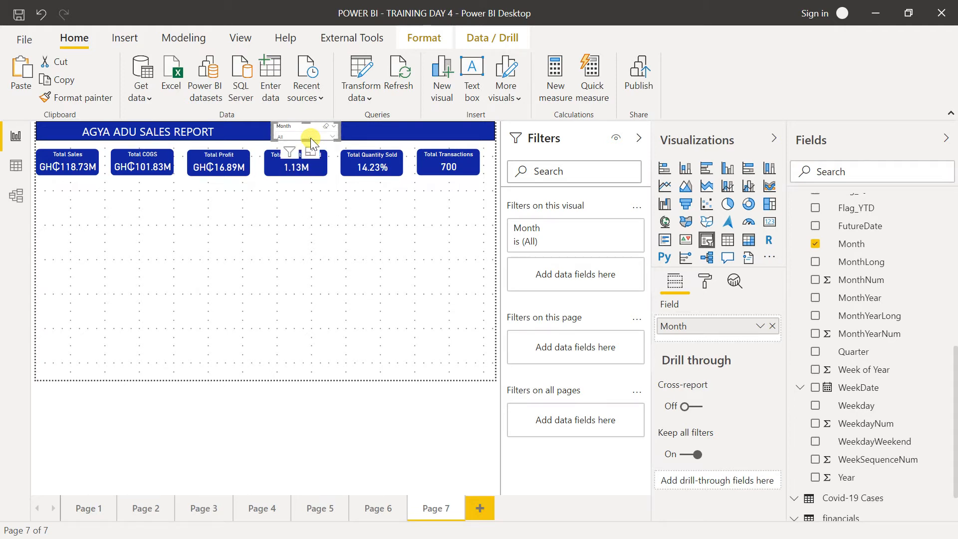
left_click(336, 267)
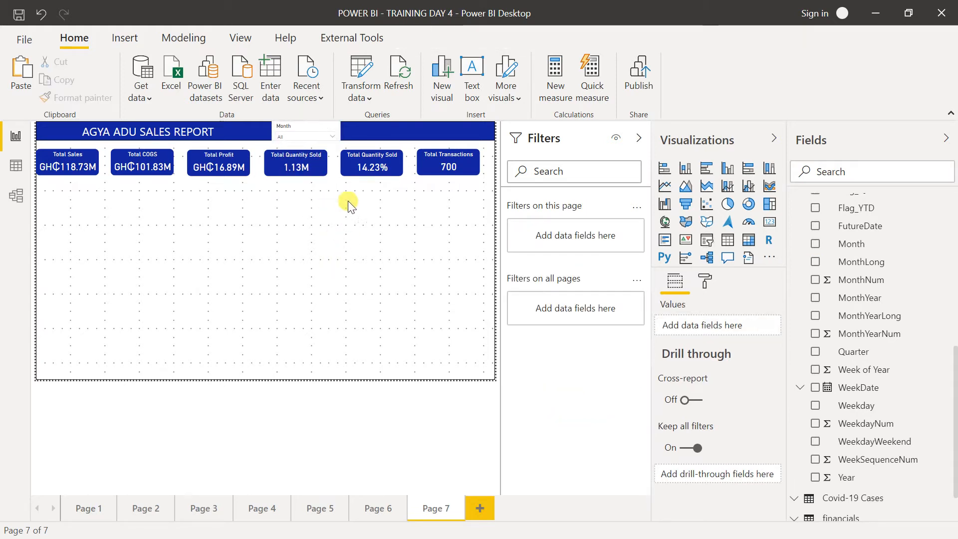
Step: Open the Calendar table's data and select the Month column
left_click(304, 125)
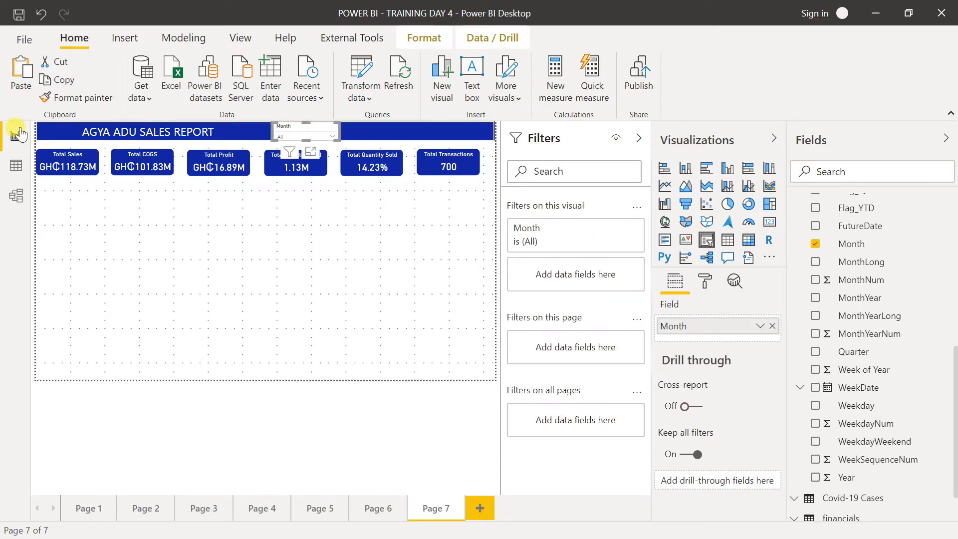
left_click(16, 166)
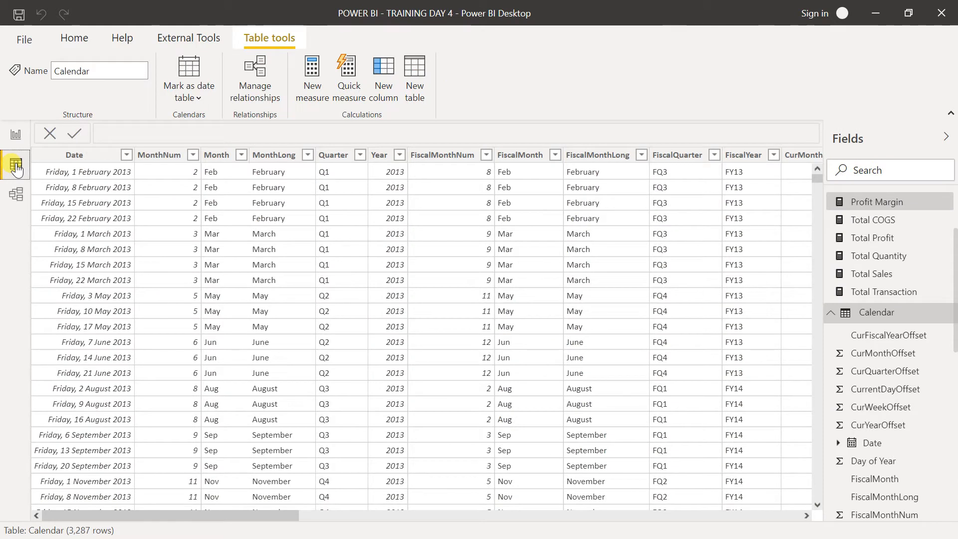
left_click(215, 156)
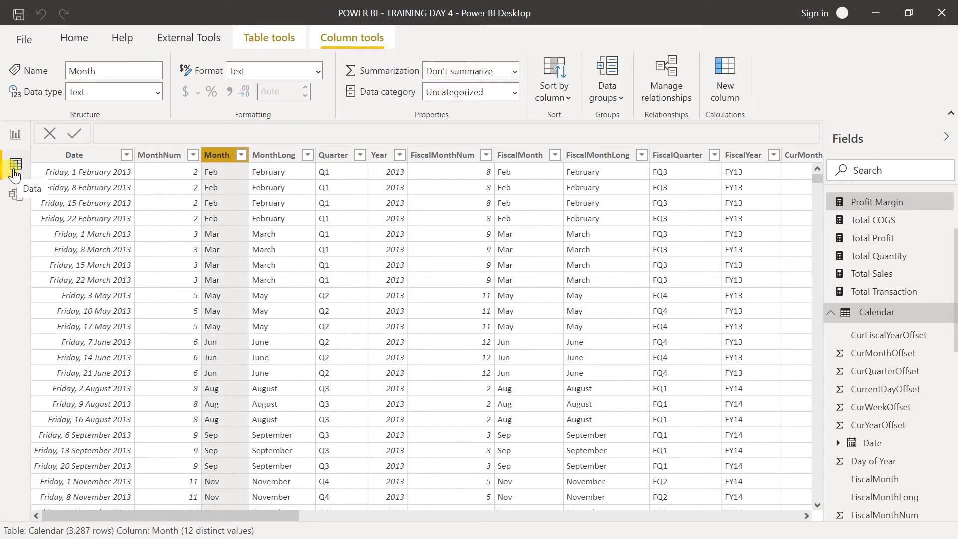
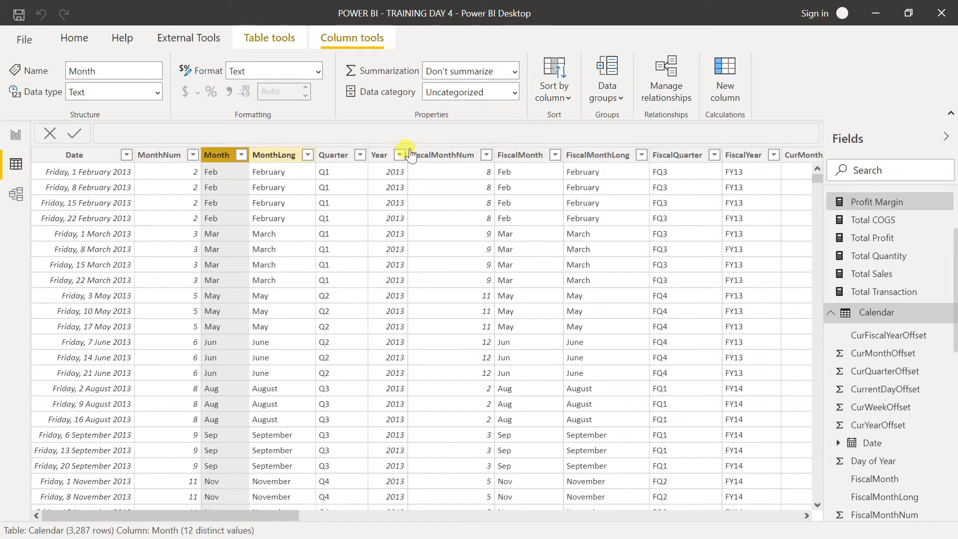
Step: Sort the Calendar table's Month column by MonthNum
left_click(568, 93)
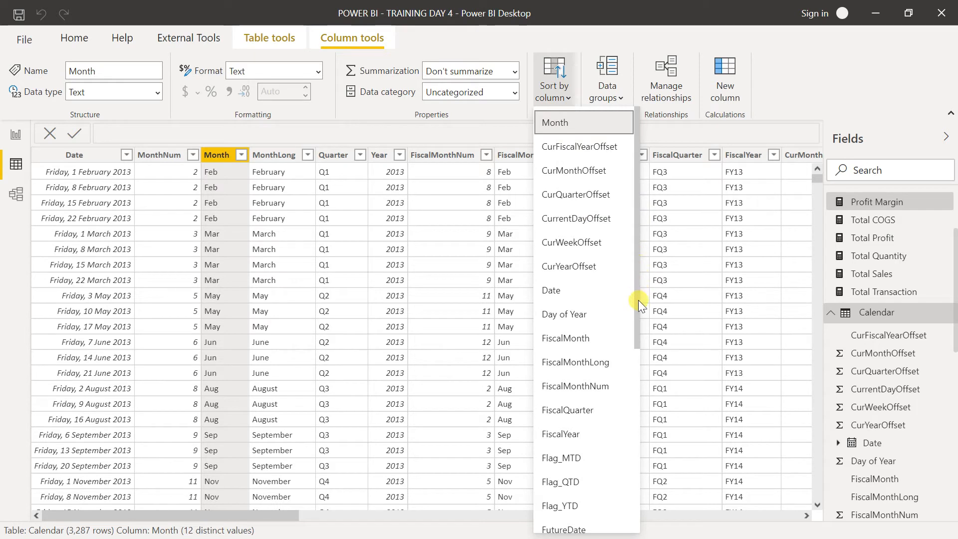
left_click_drag(639, 301, 630, 418)
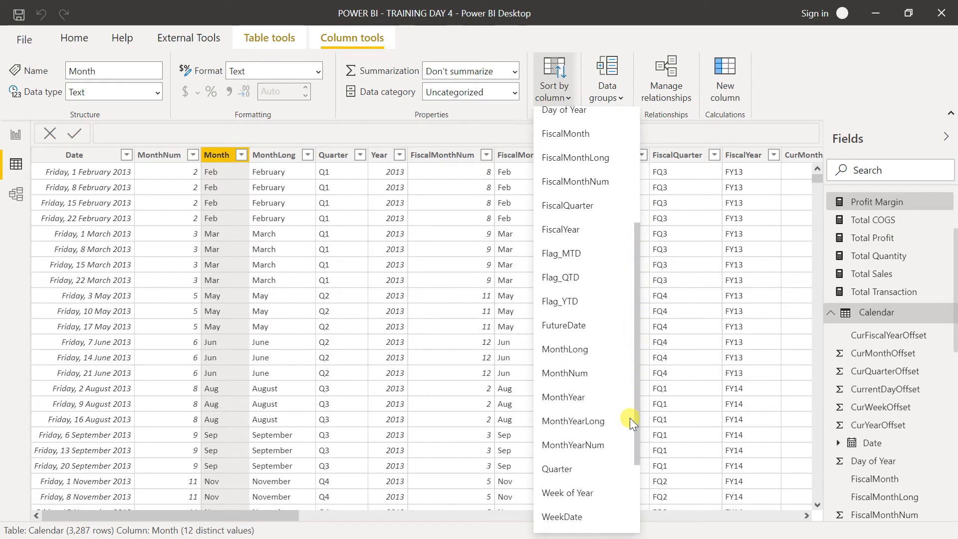
left_click(595, 381)
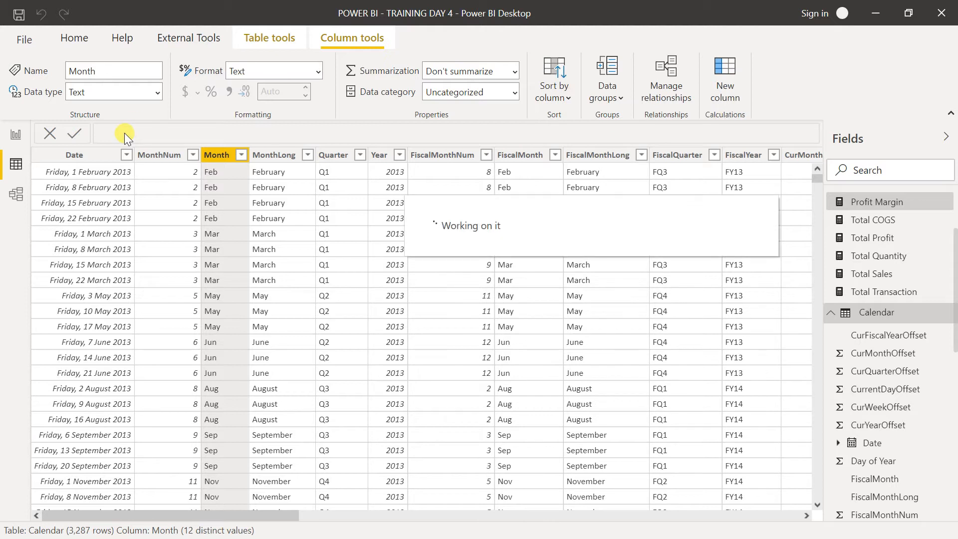
Step: Return to the report page and check the month order in the Month slicer's list
left_click(16, 135)
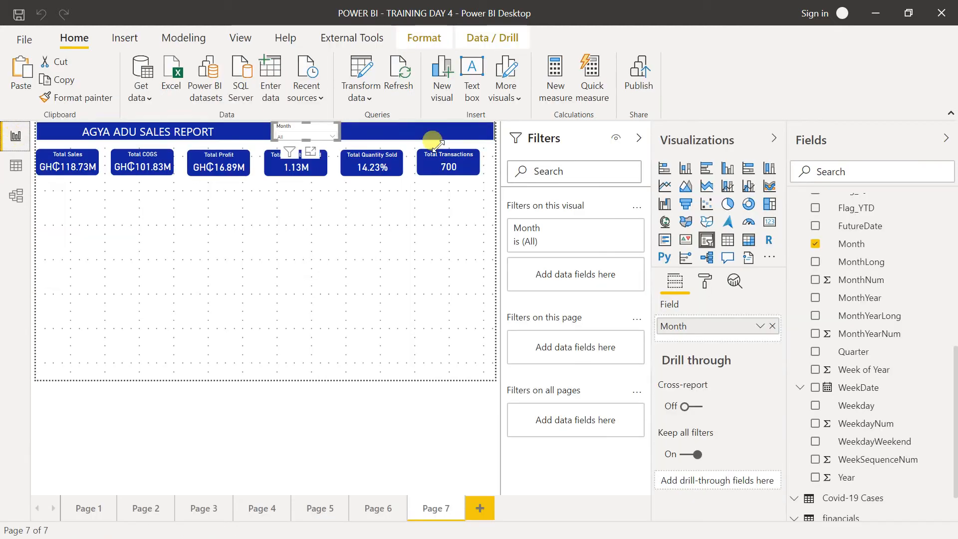
left_click(328, 136)
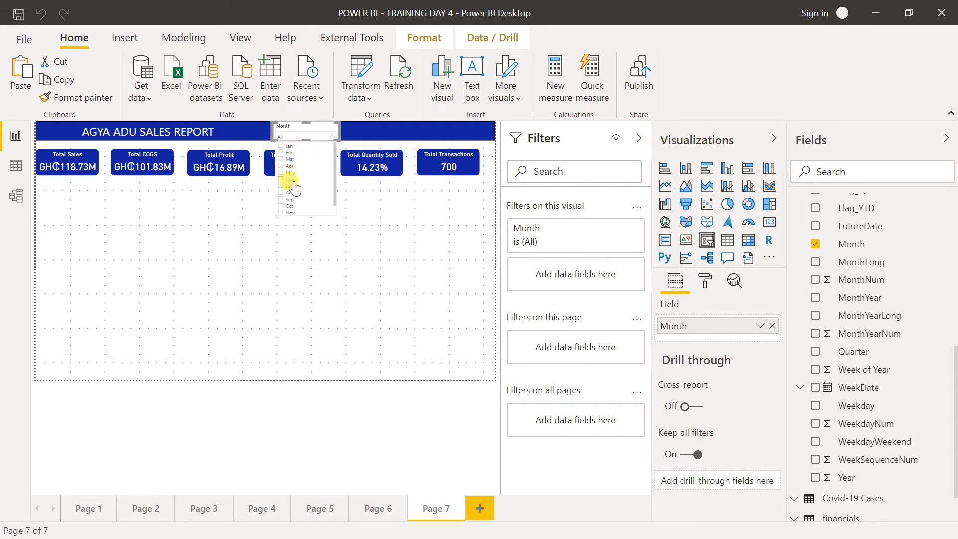
left_click(296, 253)
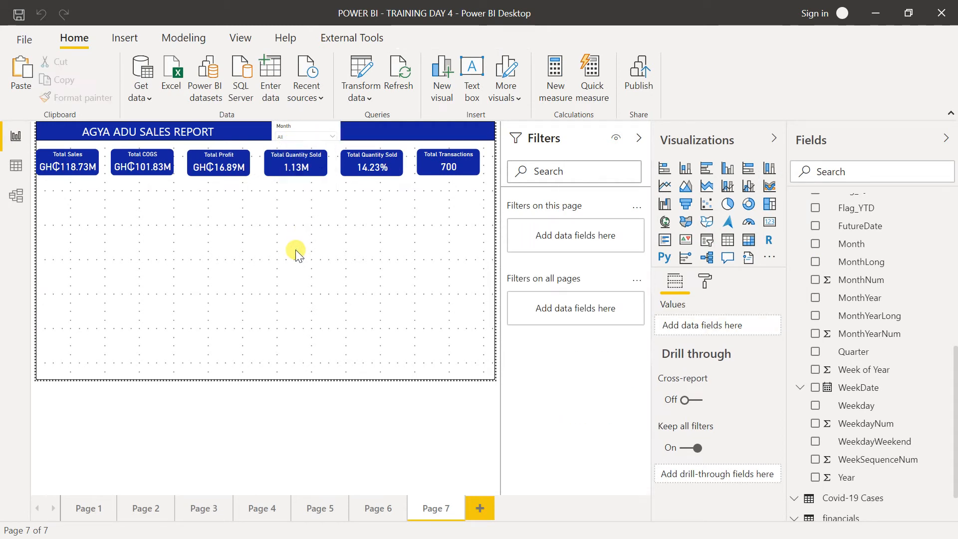
Step: Duplicate the Month slicer beside the original and replace the copy's field with Country from the financials table
left_click(302, 129)
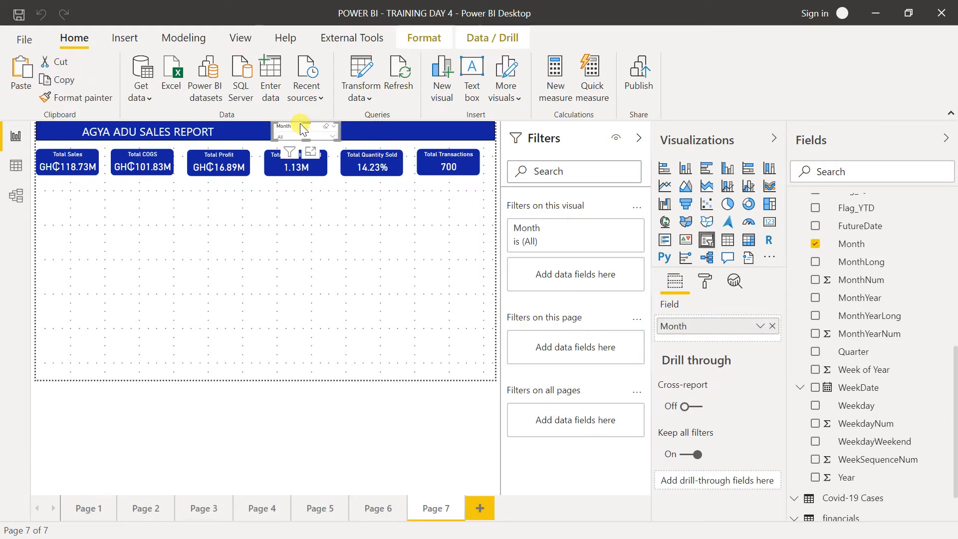
left_click_drag(302, 128, 381, 118)
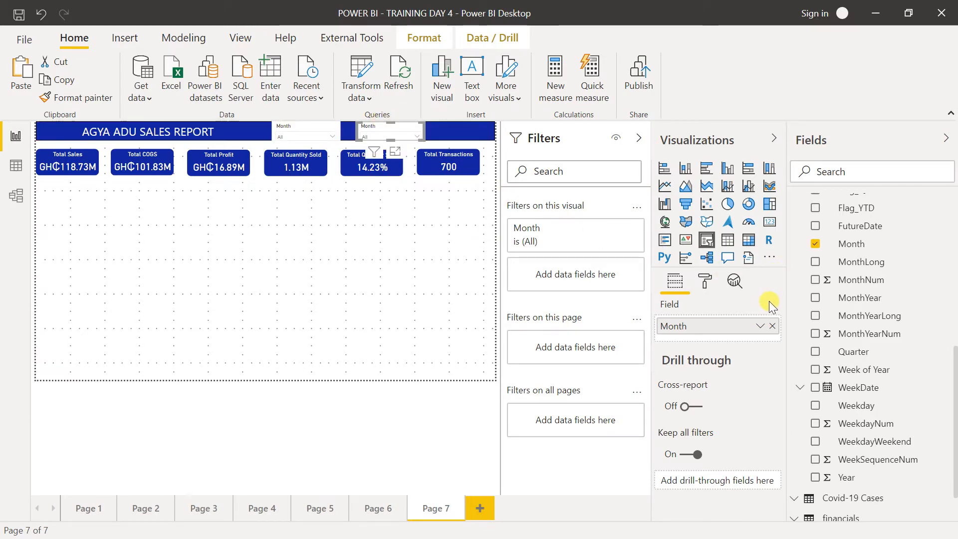
left_click(814, 243)
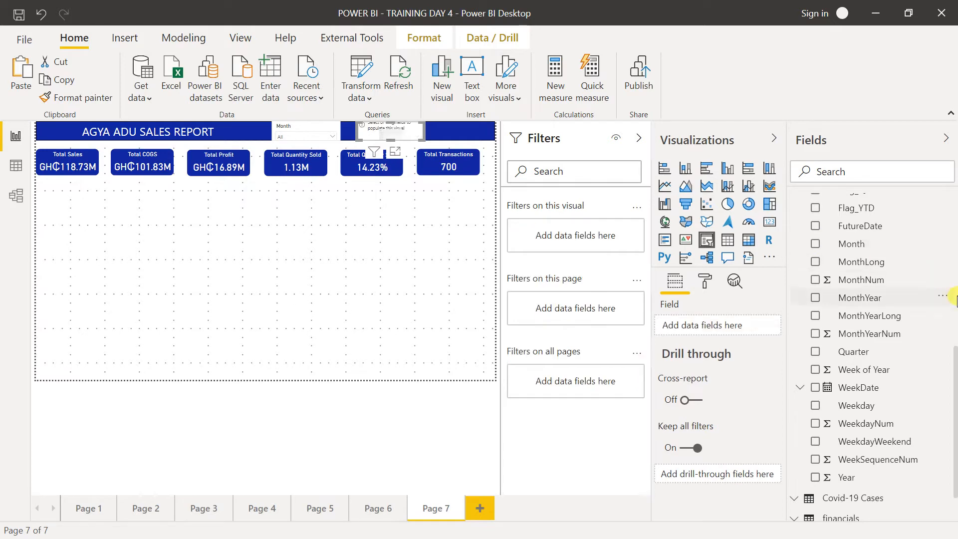
scroll(955, 314, "up", 10)
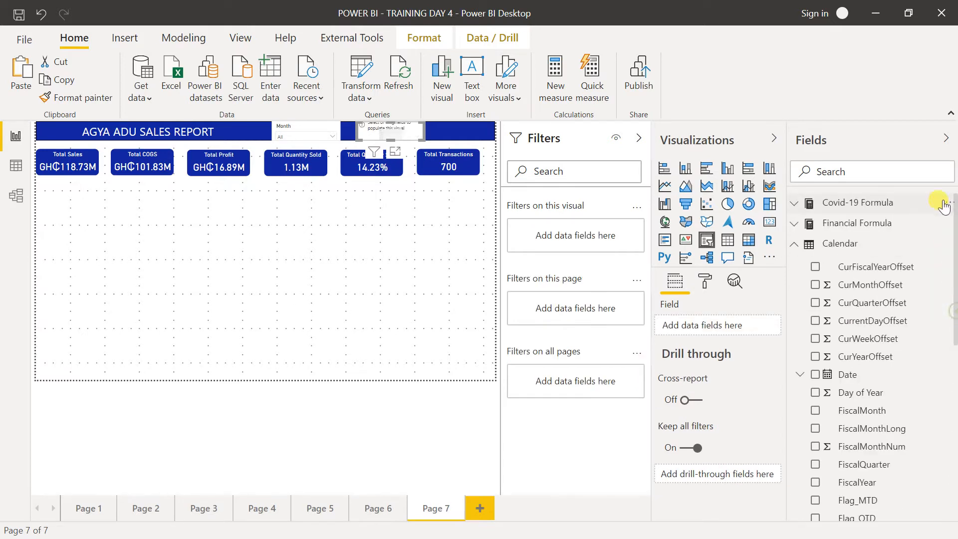
left_click(795, 244)
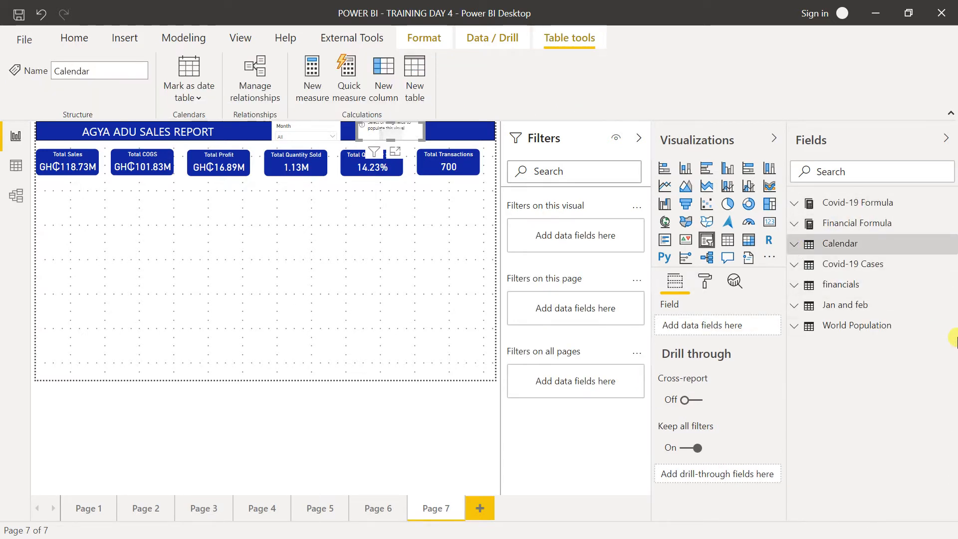
left_click(838, 284)
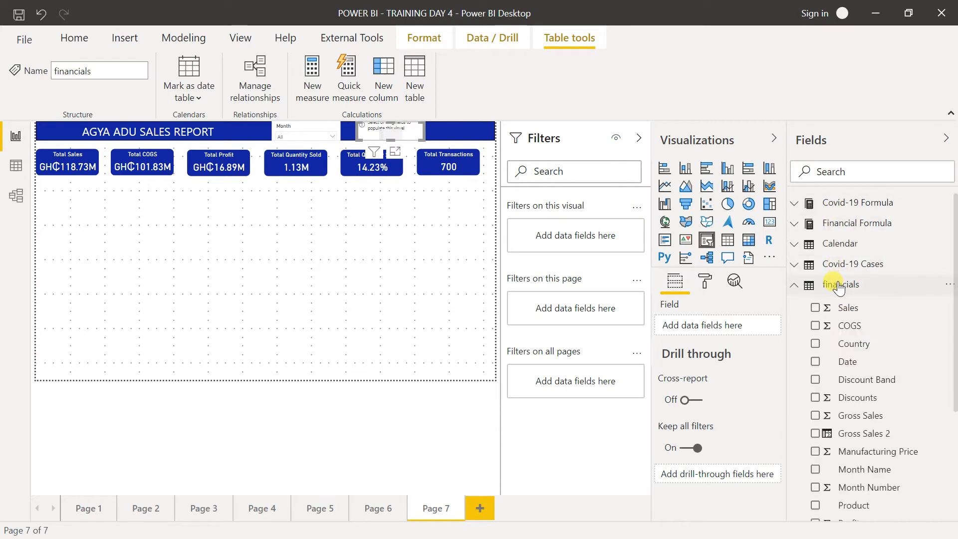
left_click(816, 344)
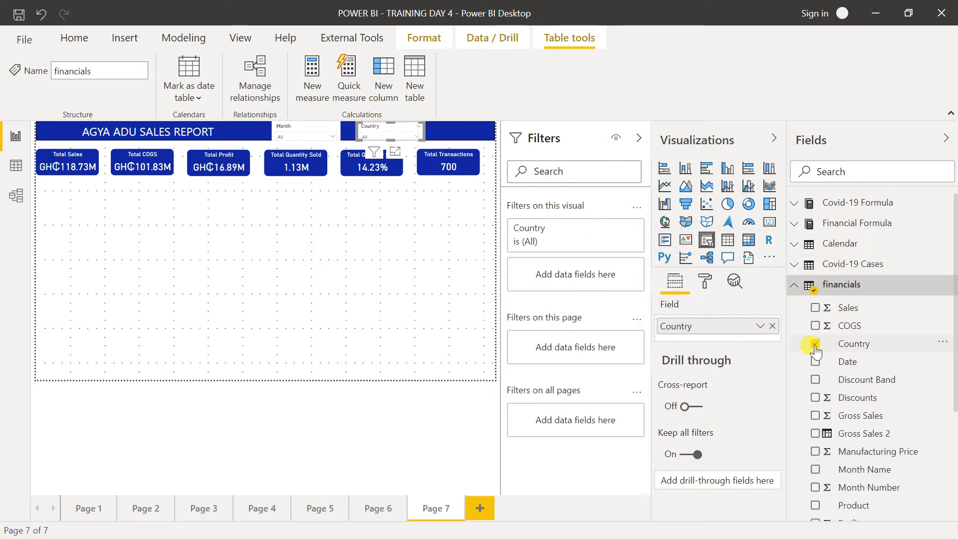
left_click(400, 273)
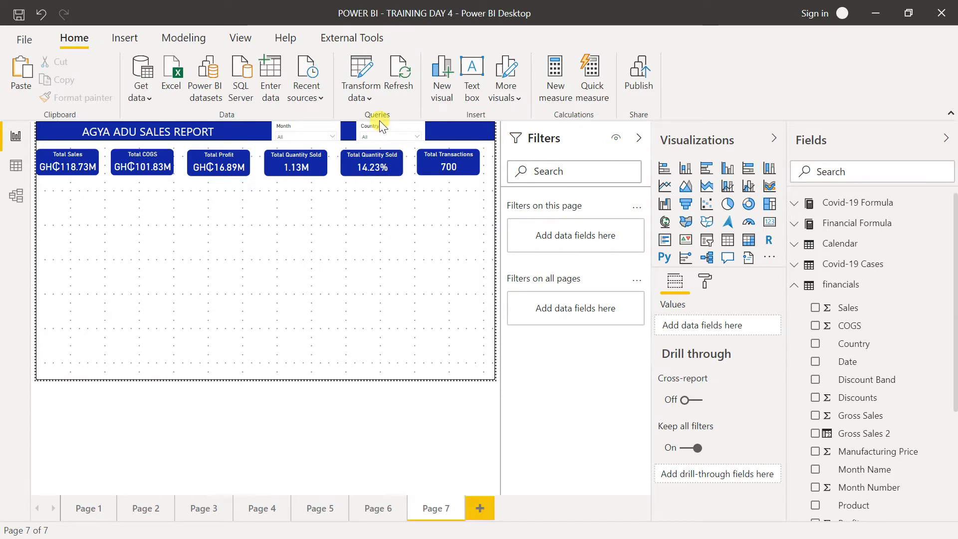
Step: Shift the Country slicer closer to the Month slicer and place a copy of it at the far end of the header banner
left_click_drag(378, 124, 365, 125)
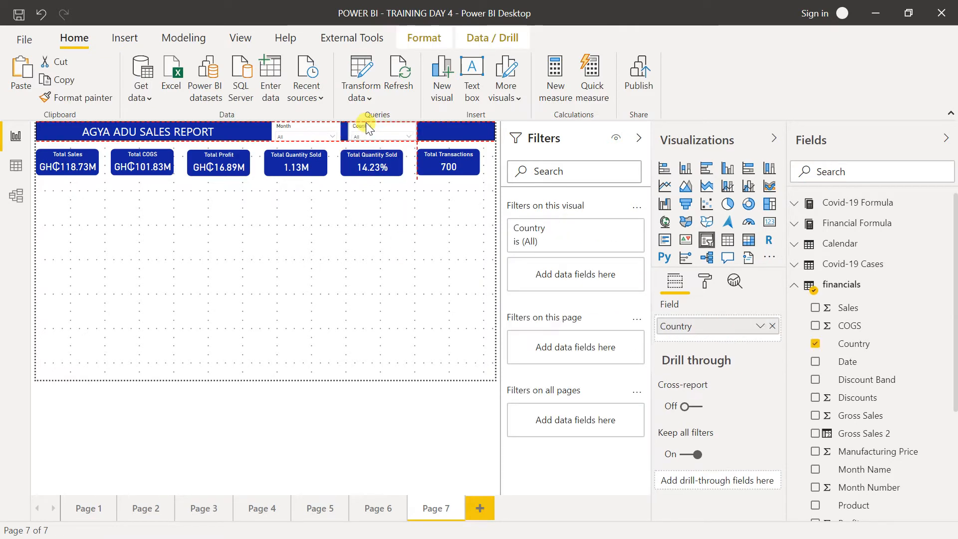
key("ctrl+c")
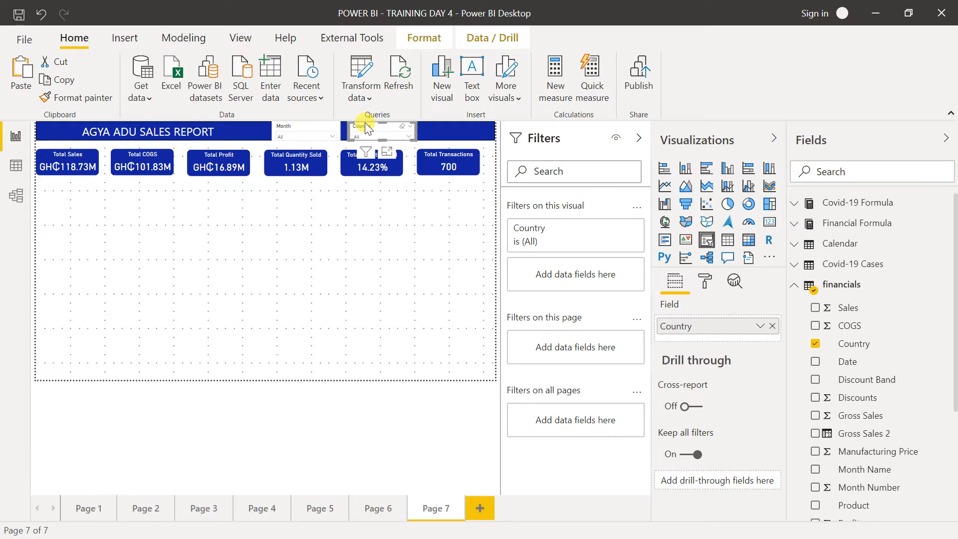
key("ctrl+v")
left_click_drag(365, 127, 443, 121)
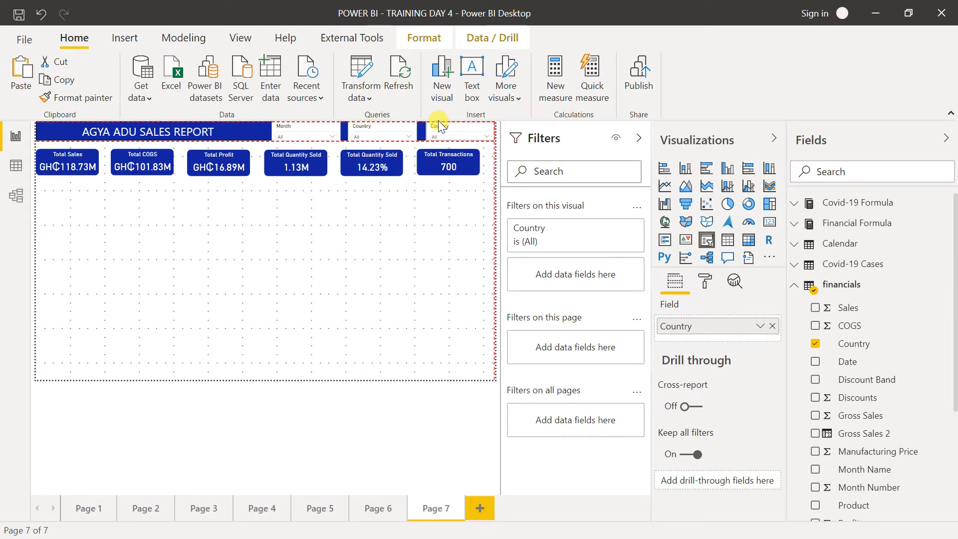
left_click(401, 253)
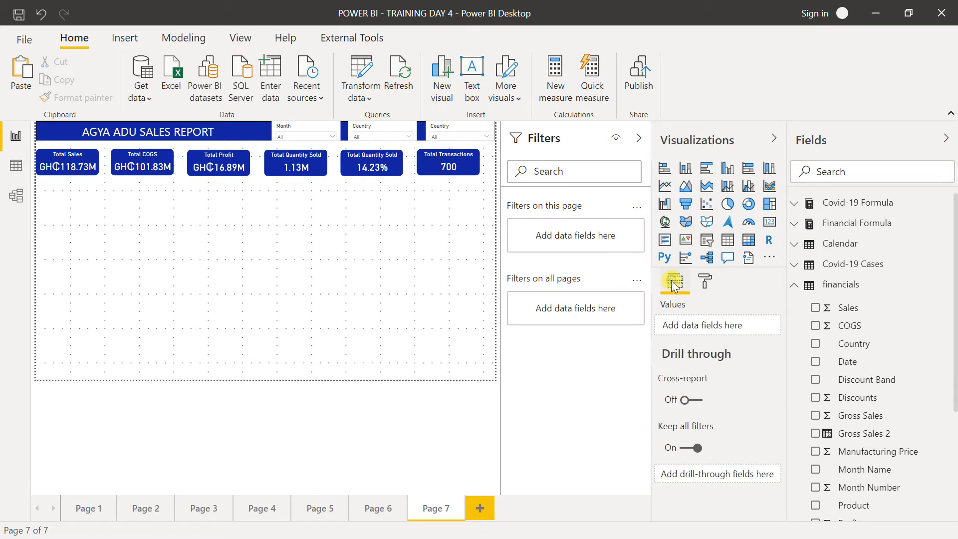
Step: Replace the Country field of the third header slicer with Segment from the financials table
left_click(446, 127)
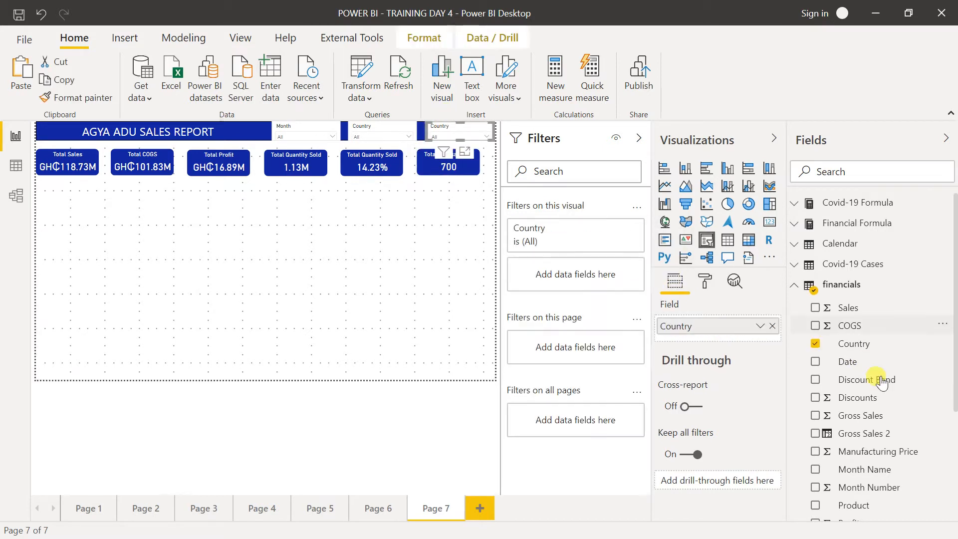
left_click(772, 326)
scroll(848, 450, "down", 5)
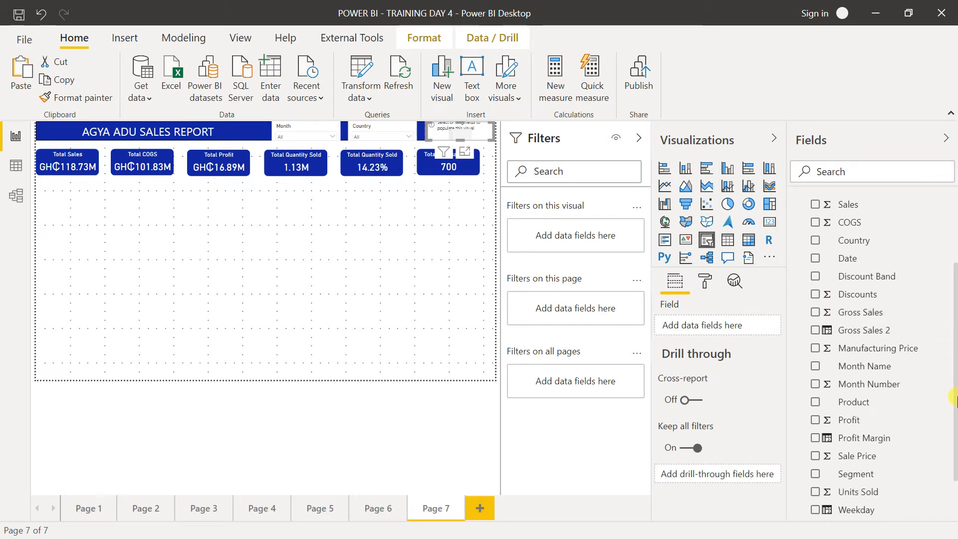
left_click(815, 473)
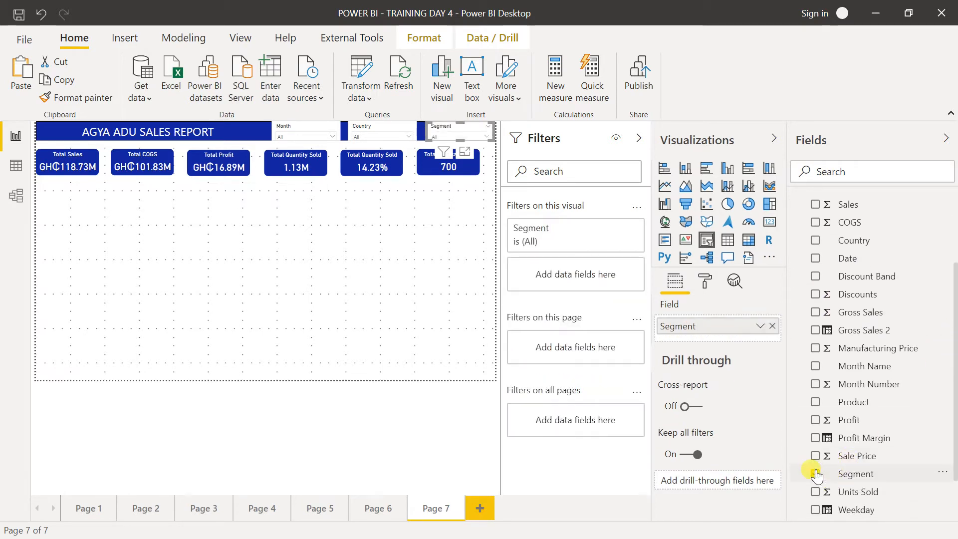
left_click(340, 337)
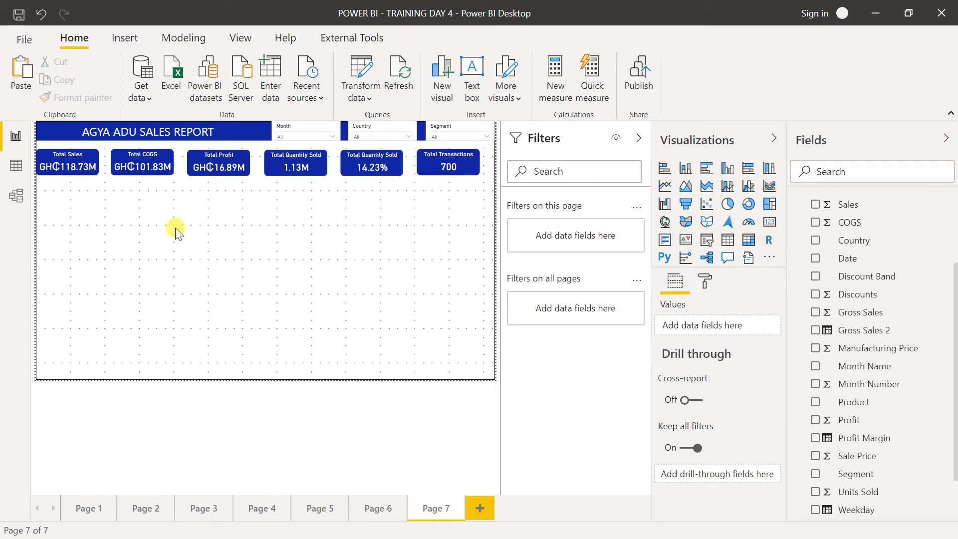
Step: Test the Segment slicer by filtering the report to Government, and clear that selection again
left_click(451, 137)
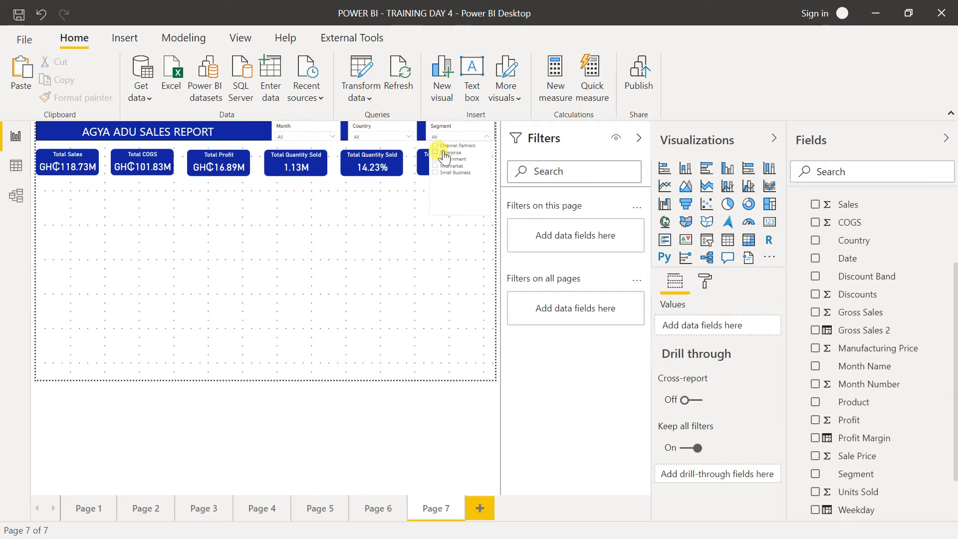
left_click(442, 160)
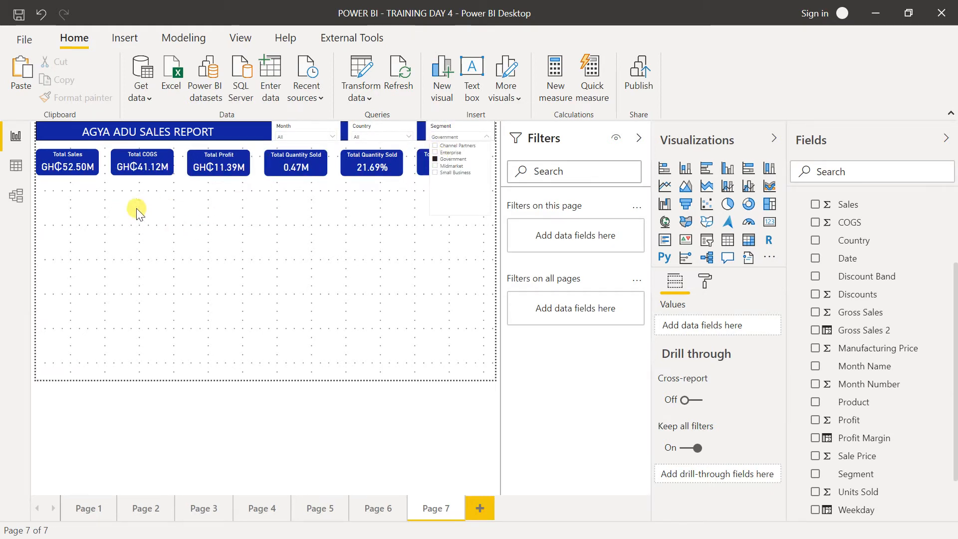
left_click(449, 160)
left_click(396, 211)
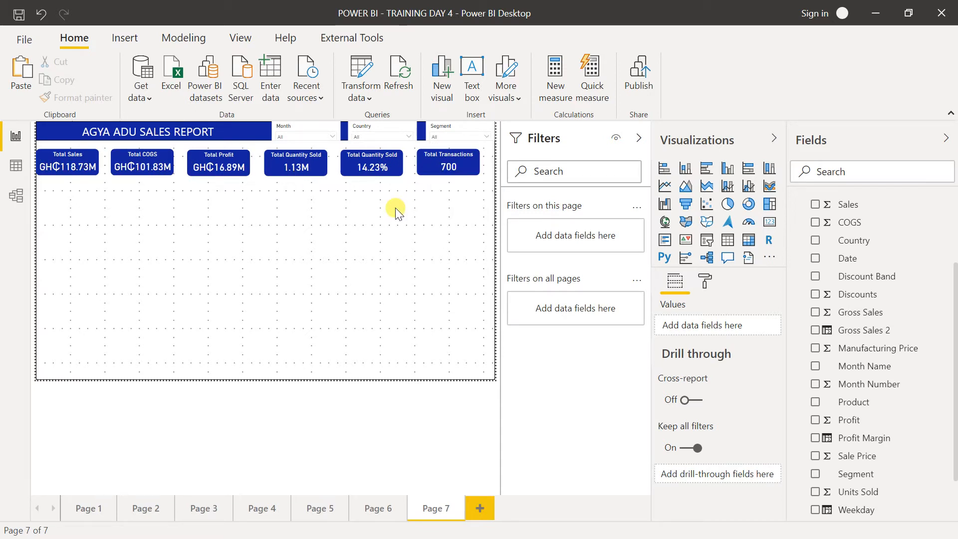
Step: Enable the "Select all" option in the Segment slicer's selection controls and check it in the slicer's list
left_click(457, 129)
left_click(709, 284)
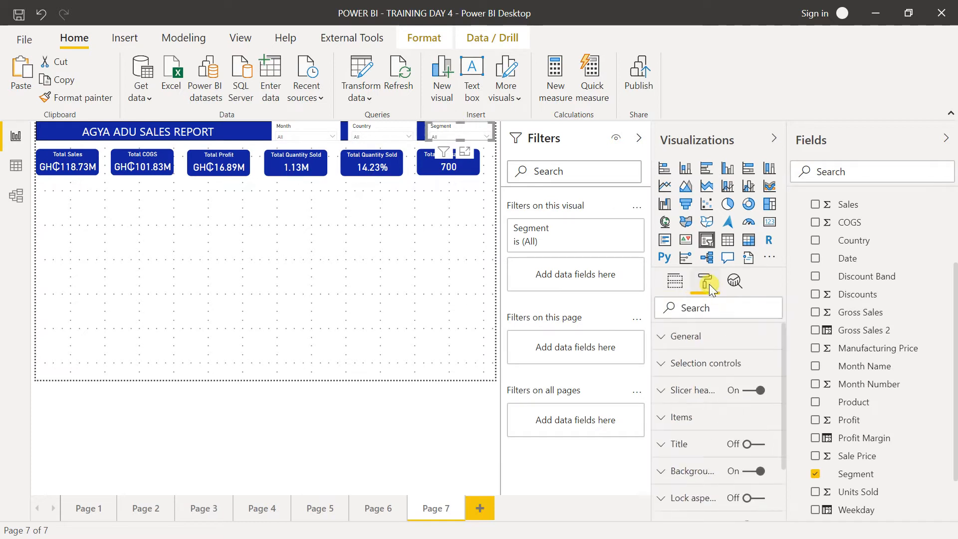
left_click_drag(783, 364, 787, 381)
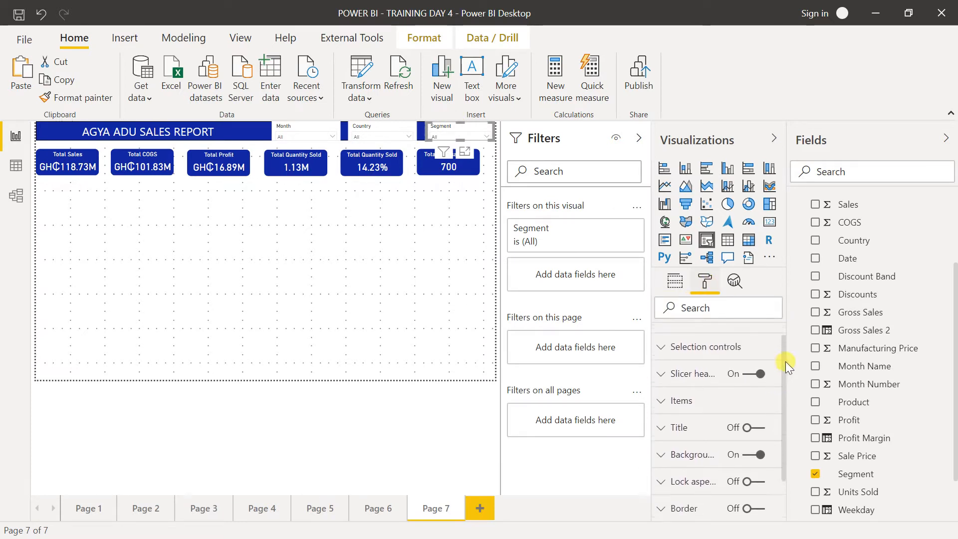
scroll(760, 355, "up", 1)
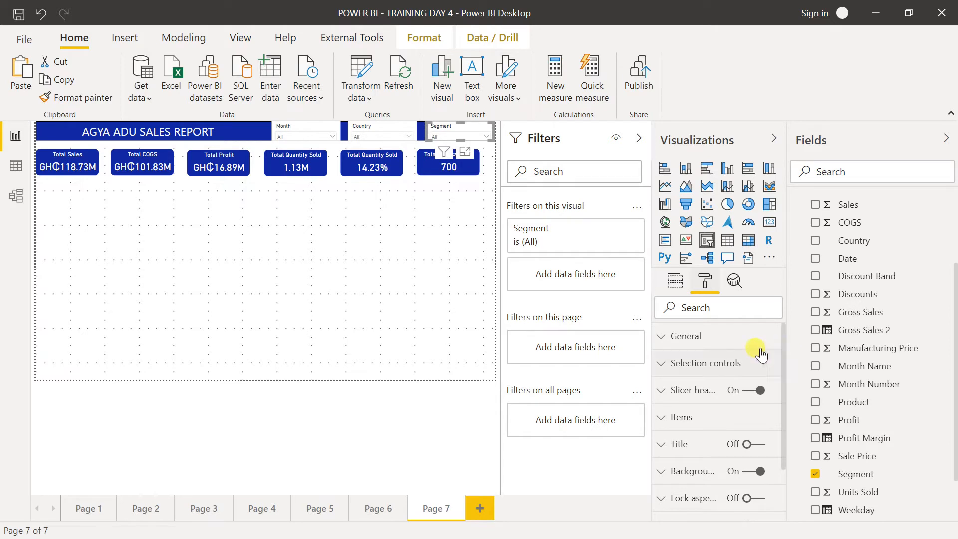
left_click(712, 364)
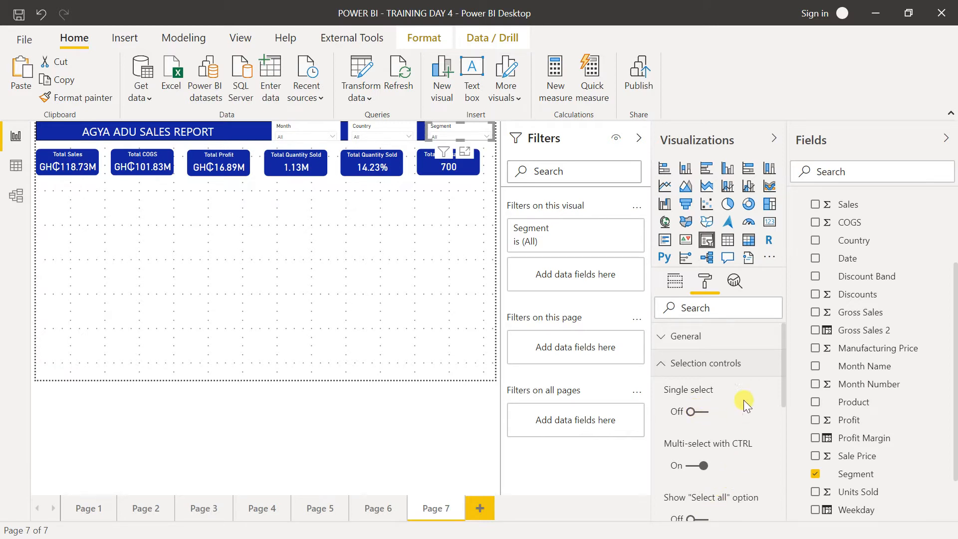
left_click(709, 518)
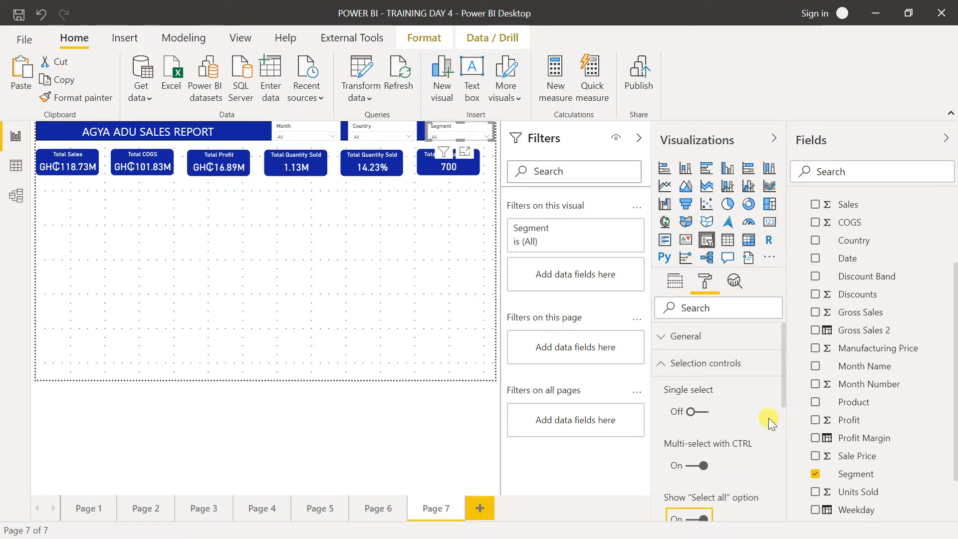
left_click(477, 138)
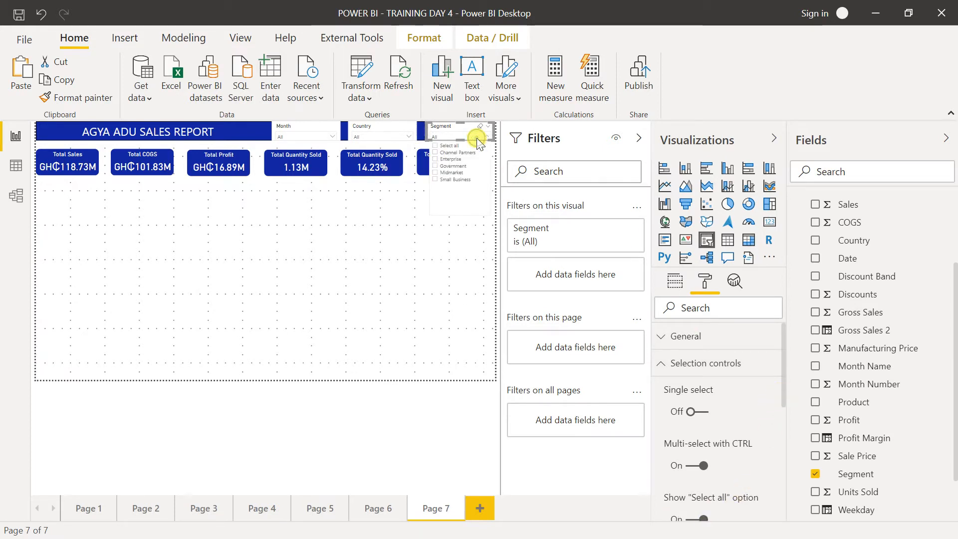
Step: Enable the "Select all" option for the Country and Month slicers as well
left_click(399, 130)
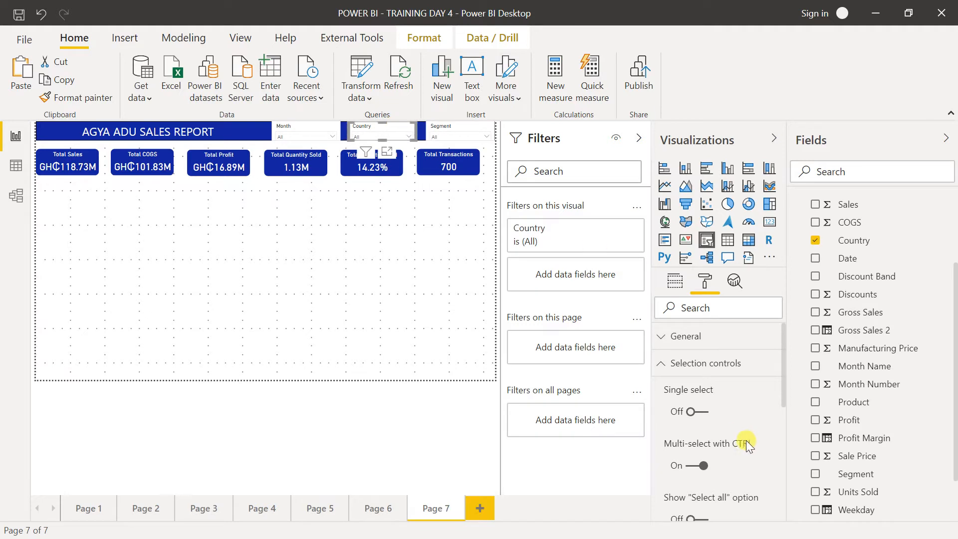
left_click(690, 518)
left_click(313, 124)
left_click(690, 519)
Step: Set the Month slicer's header font color to white and its header background to dark blue
left_click(751, 372)
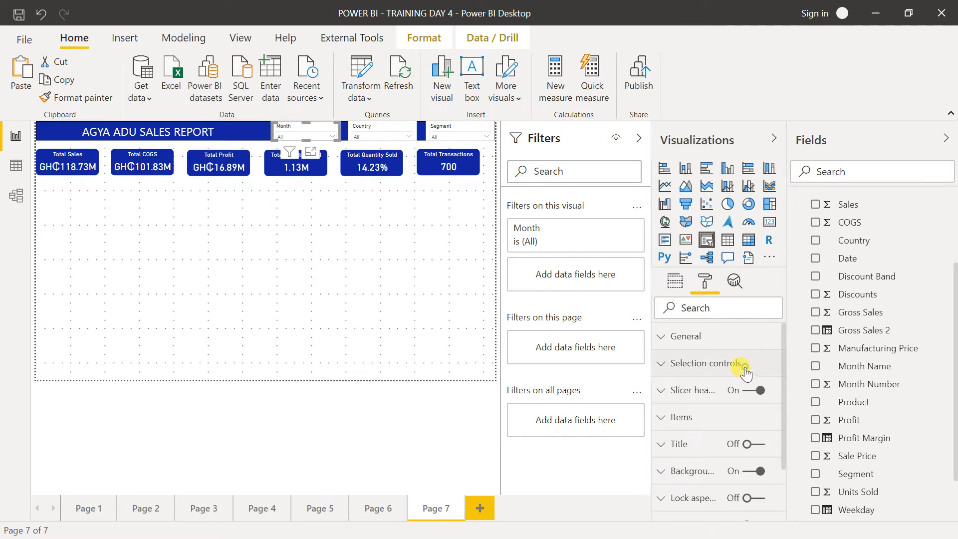
left_click(708, 394)
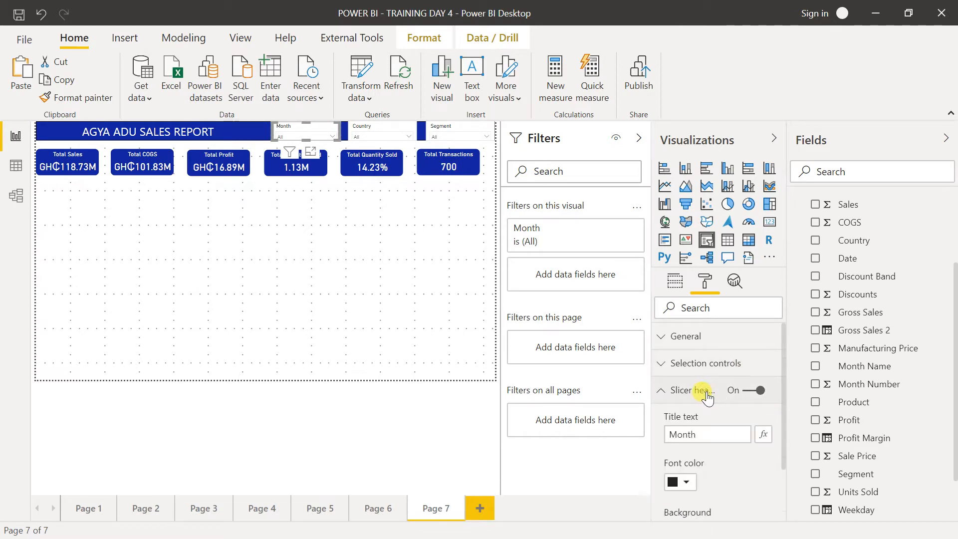
left_click(744, 391)
left_click(745, 393)
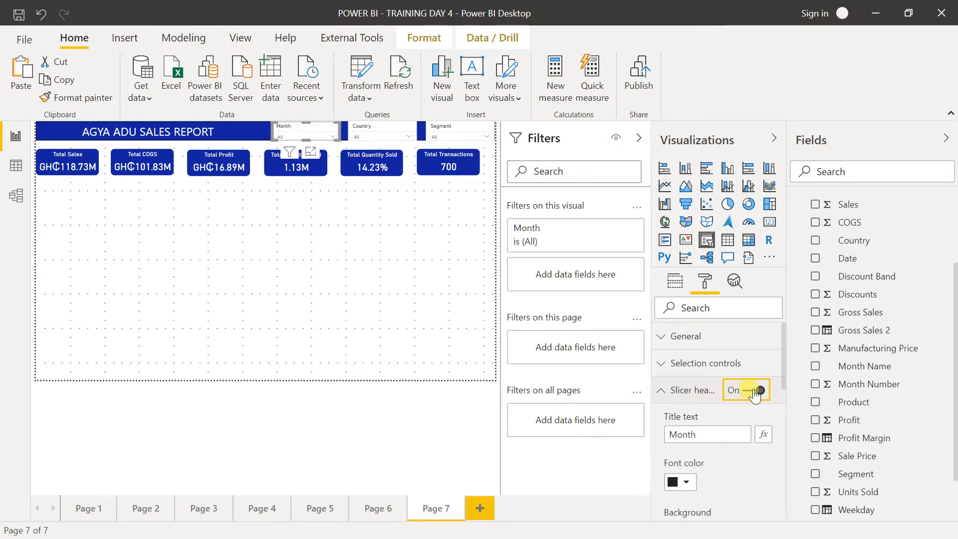
left_click(687, 483)
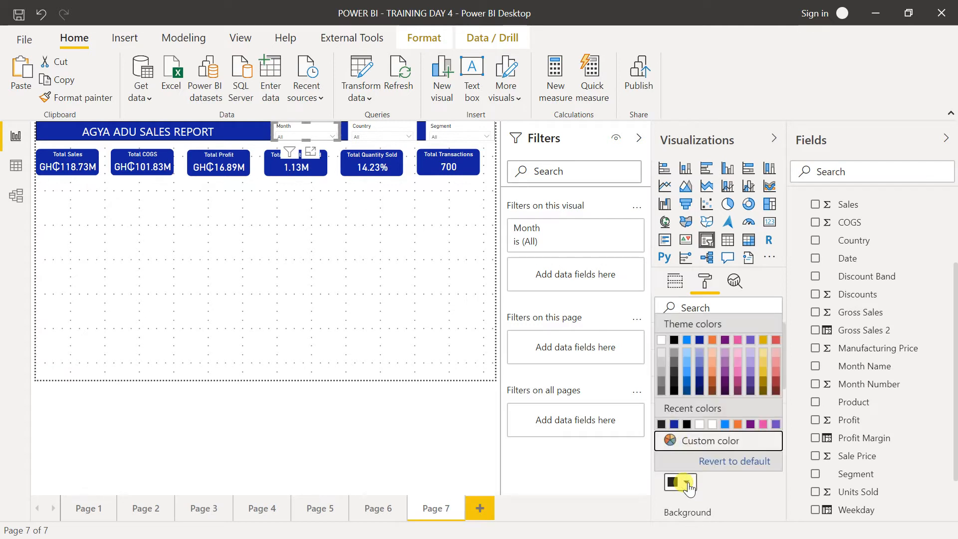
left_click(699, 423)
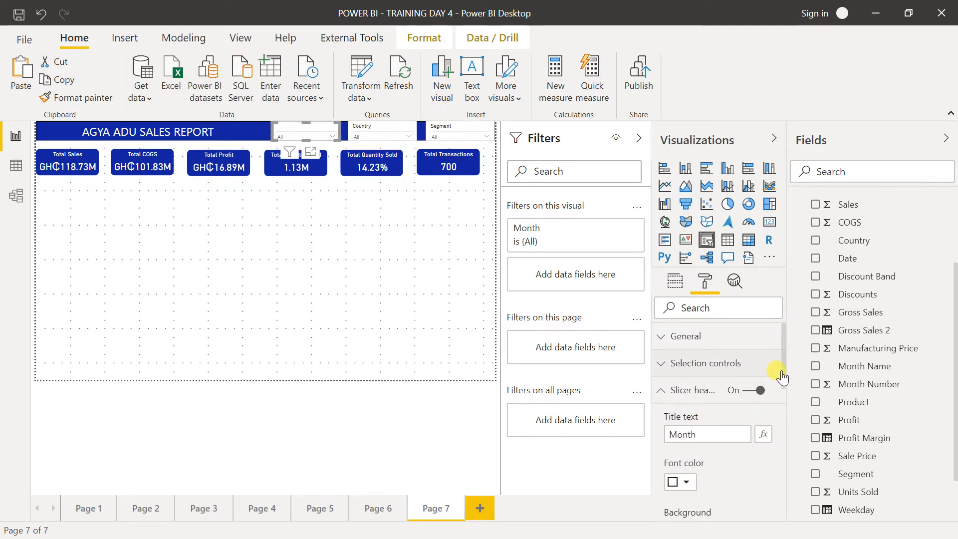
left_click_drag(787, 373, 782, 417)
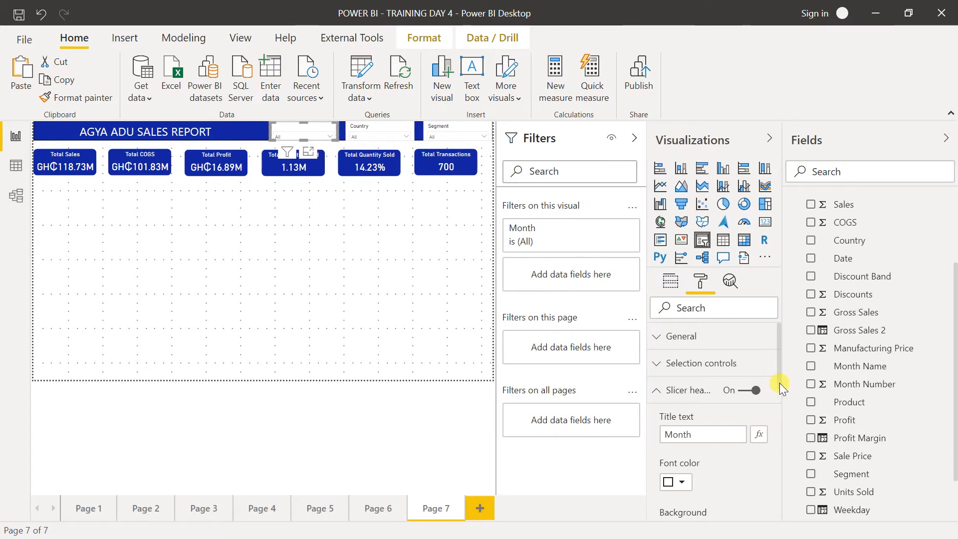
left_click_drag(779, 385, 774, 415)
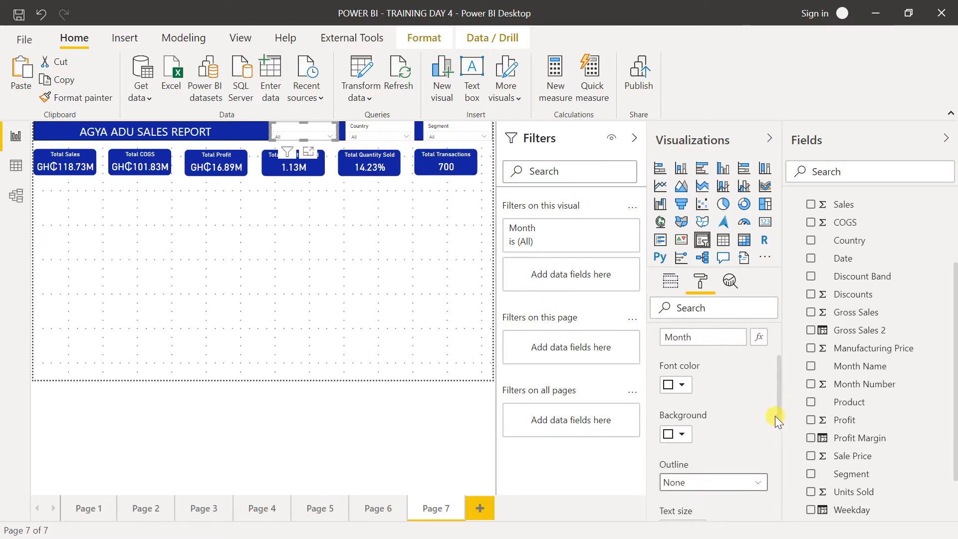
left_click(684, 432)
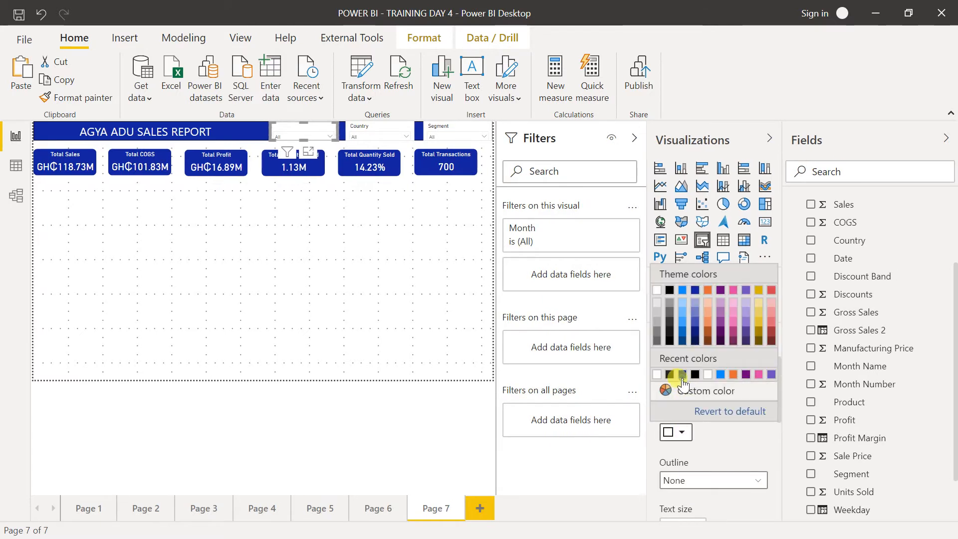
left_click(682, 376)
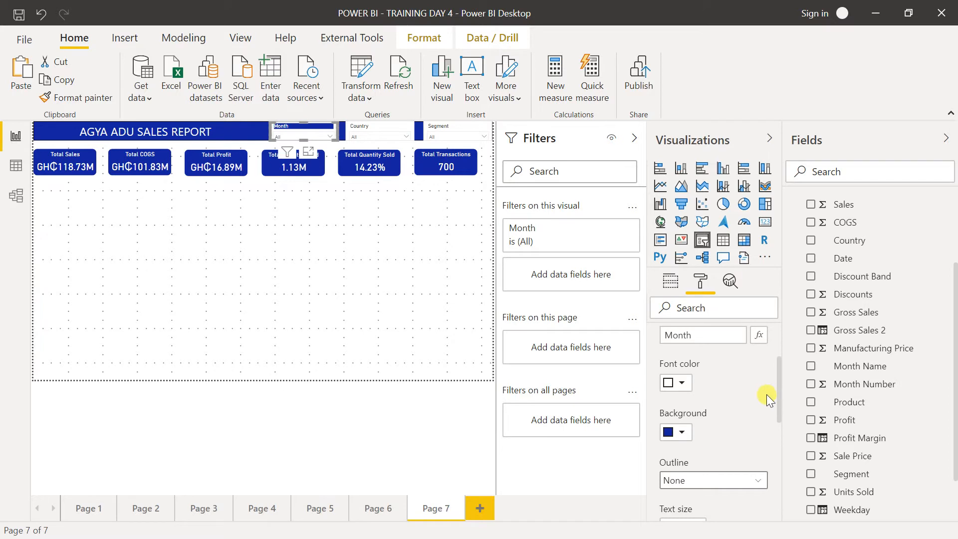
Step: Set the Month slicer's items to a white font on a dark blue background and check them in its dropdown list
left_click_drag(778, 393, 779, 464)
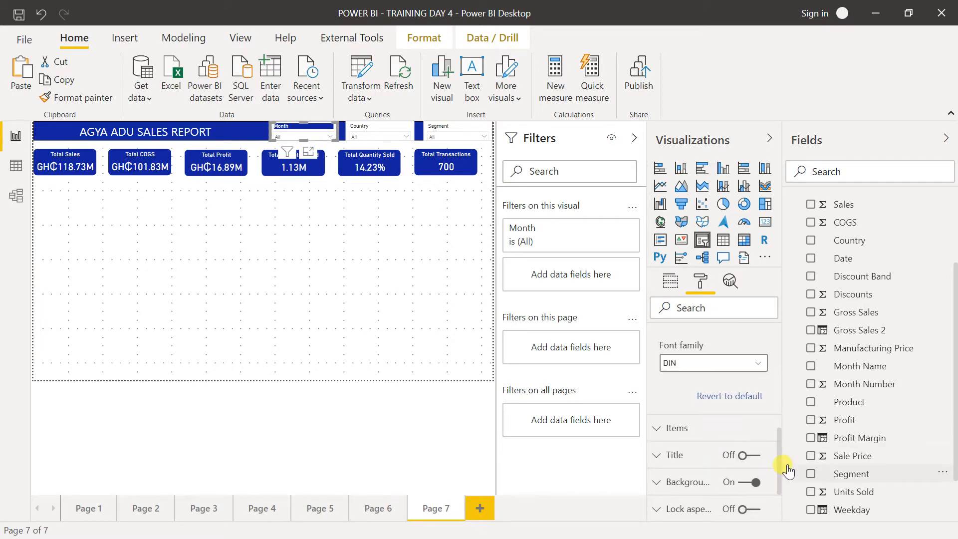
left_click(714, 431)
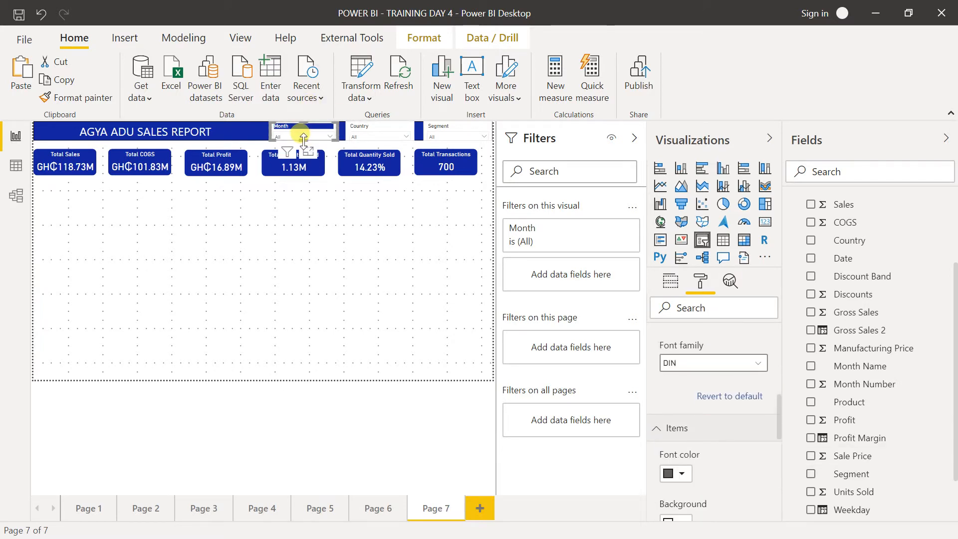
left_click(682, 473)
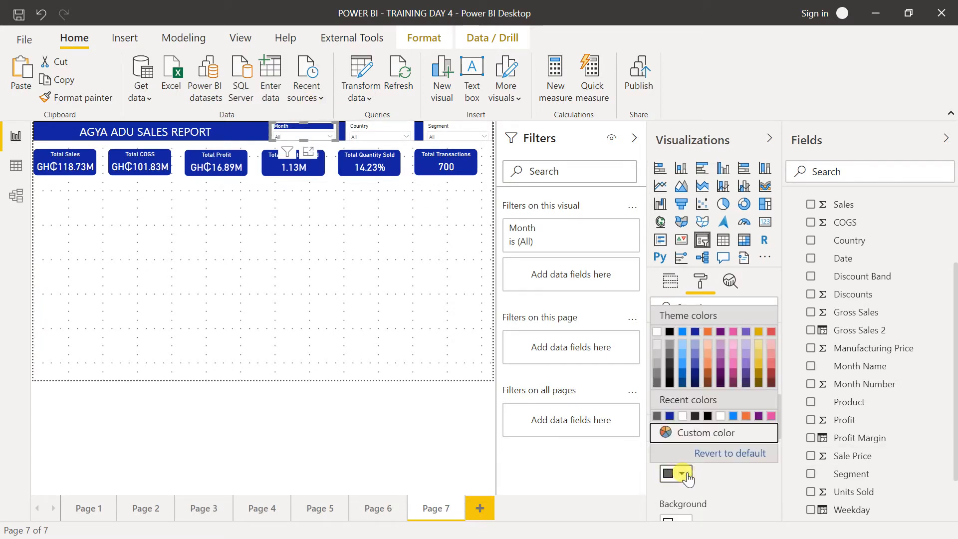
left_click(682, 417)
left_click(682, 521)
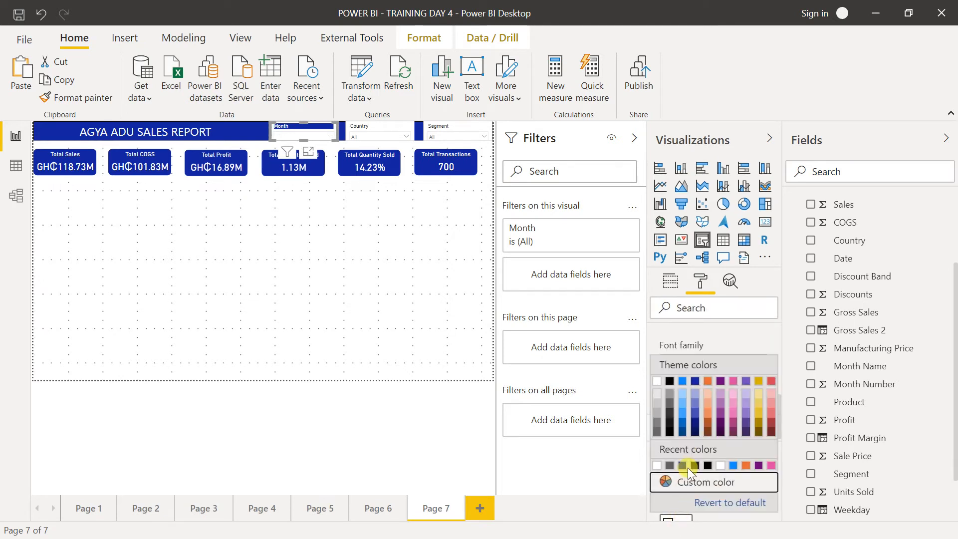
left_click(683, 466)
left_click(358, 355)
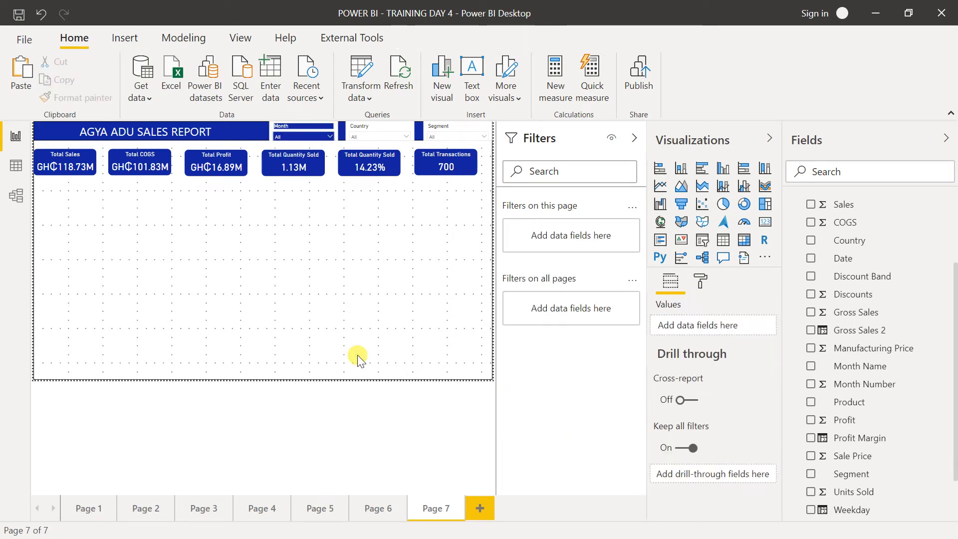
left_click(329, 136)
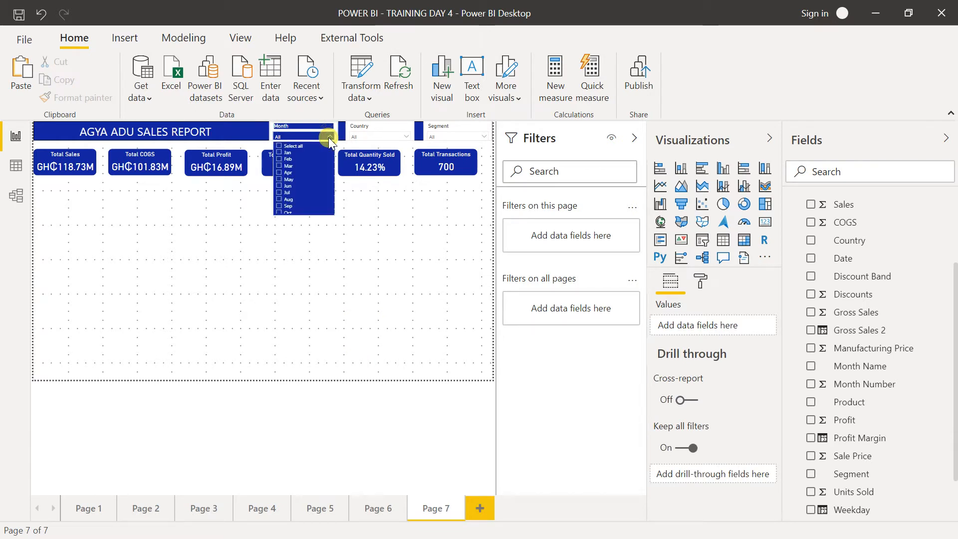
left_click(329, 138)
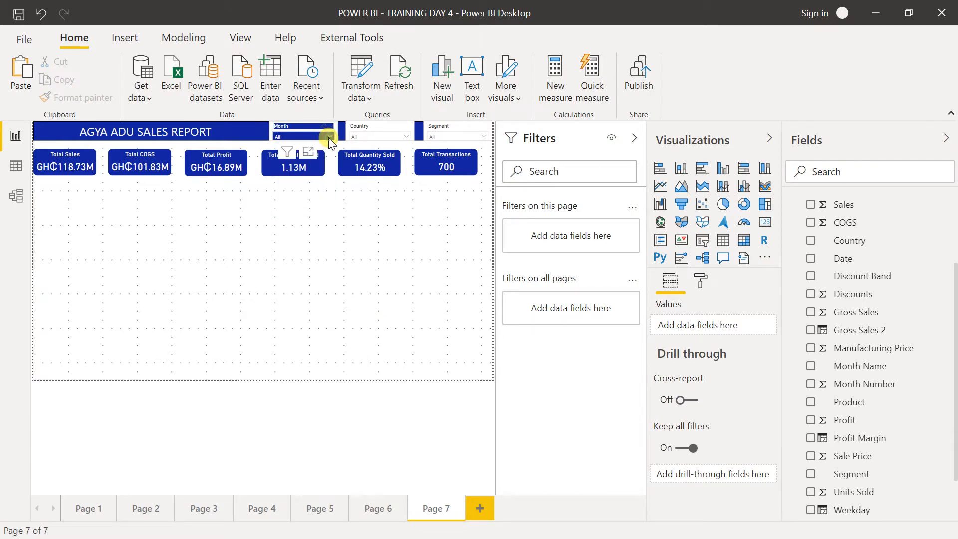
Step: Copy the Month slicer's header and item formatting to the Country and Segment slicers with the Format painter
left_click(289, 122)
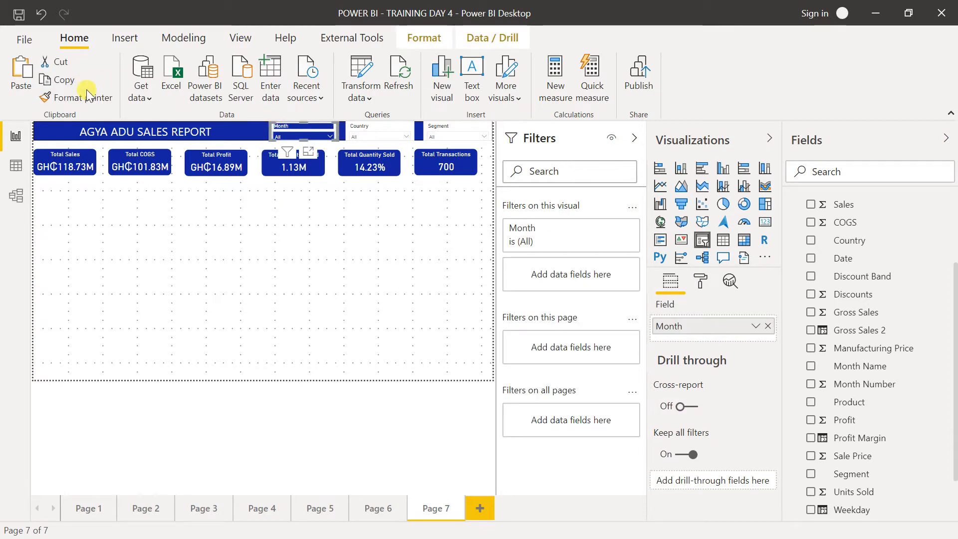
left_click(109, 100)
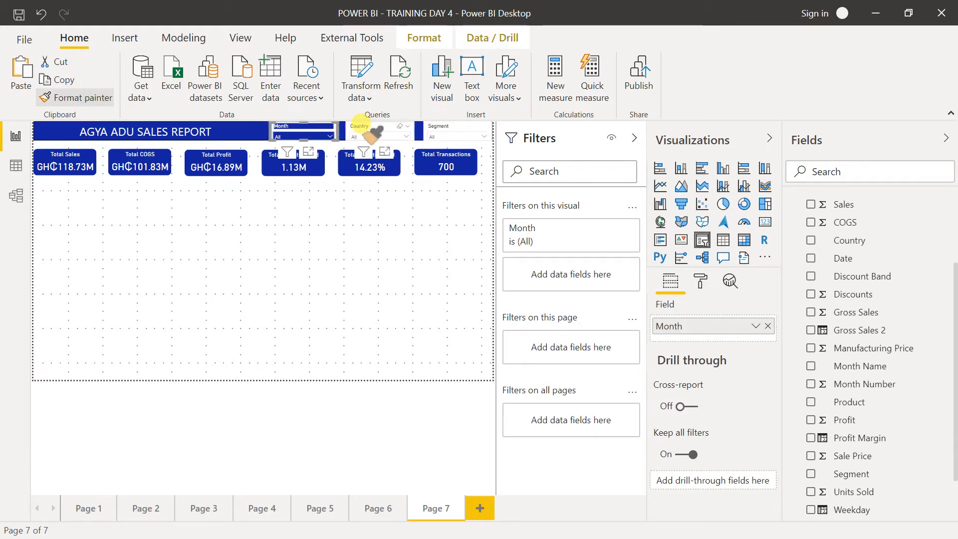
left_click(361, 125)
left_click(86, 95)
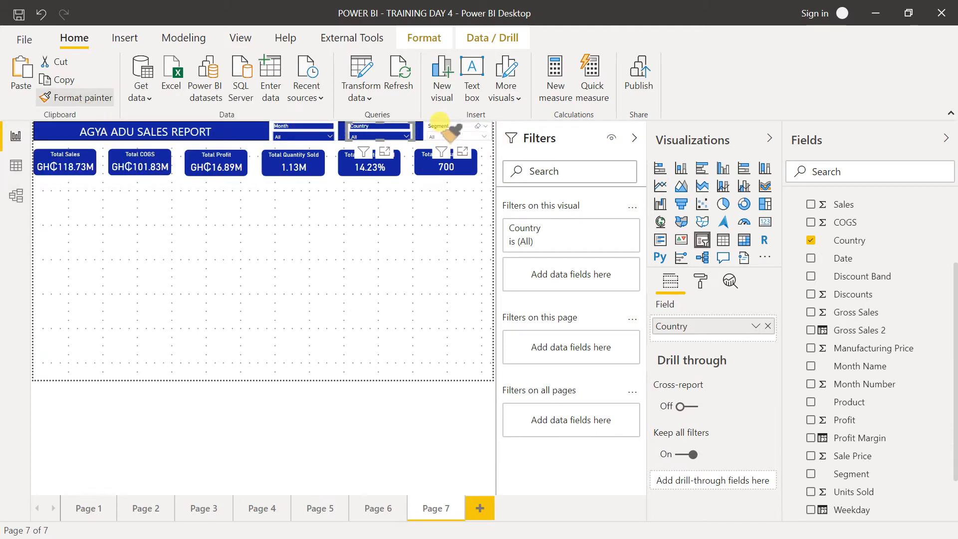
left_click(439, 125)
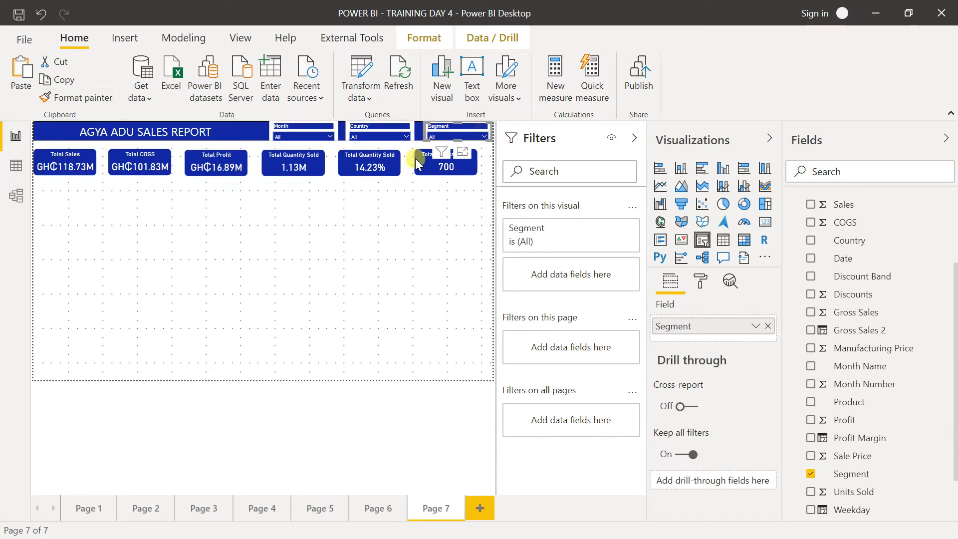
left_click(380, 205)
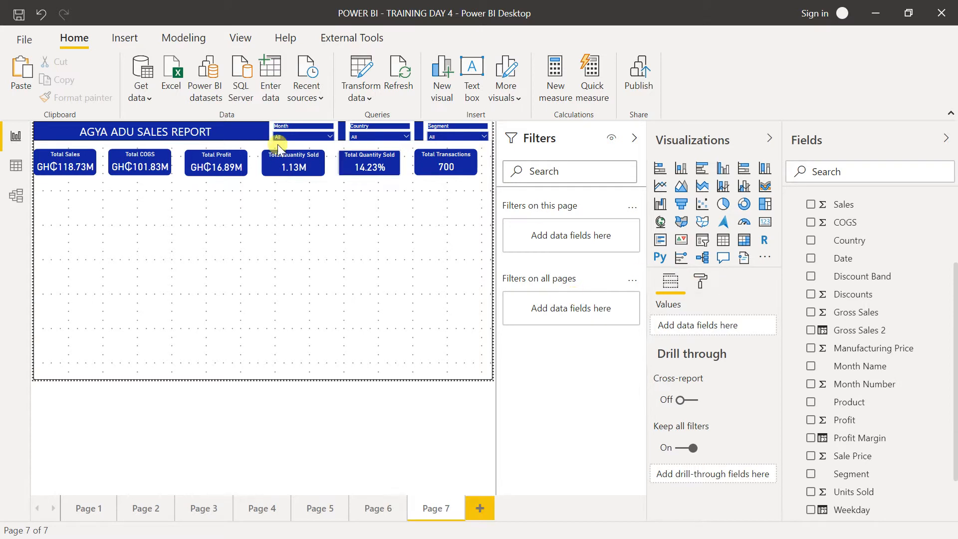
Step: Set the overall visual background of the Month slicer to dark blue
left_click(273, 130)
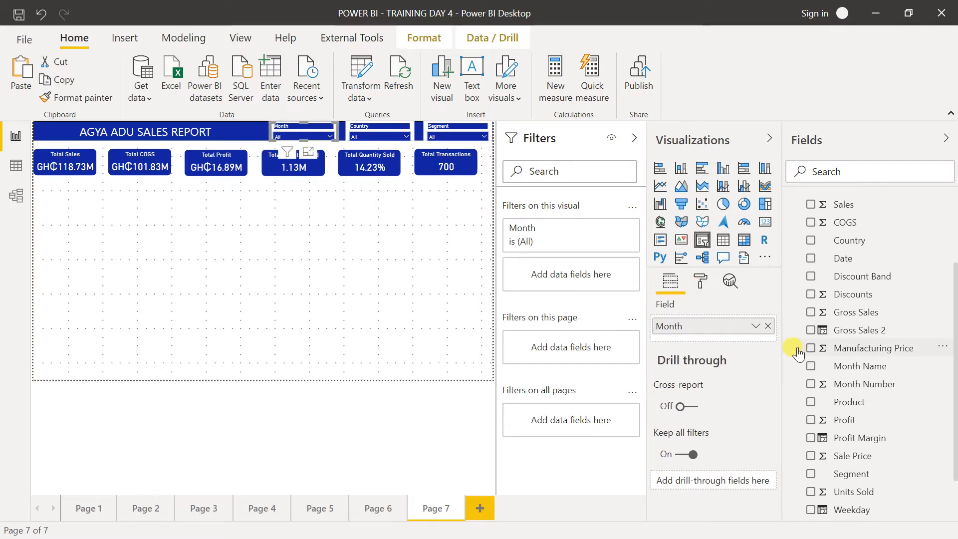
left_click(706, 284)
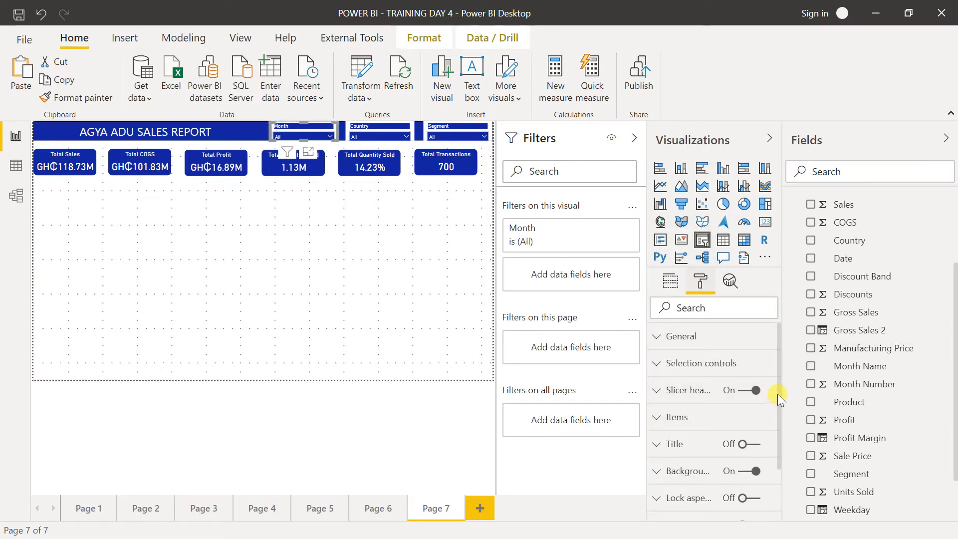
left_click(705, 418)
mouse_move(780, 363)
left_mouse_down()
mouse_move(777, 449)
mouse_move(778, 372)
left_mouse_up()
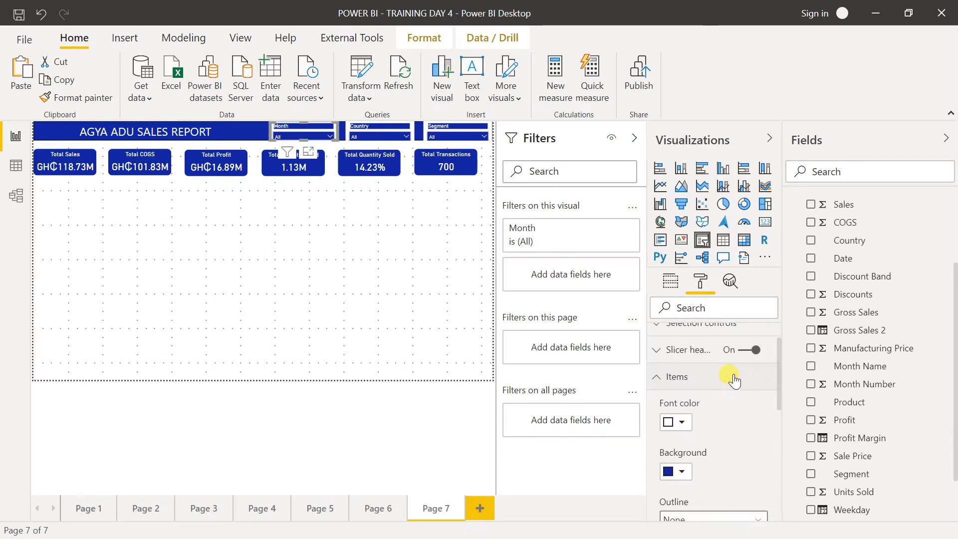
left_click(736, 378)
left_click(702, 431)
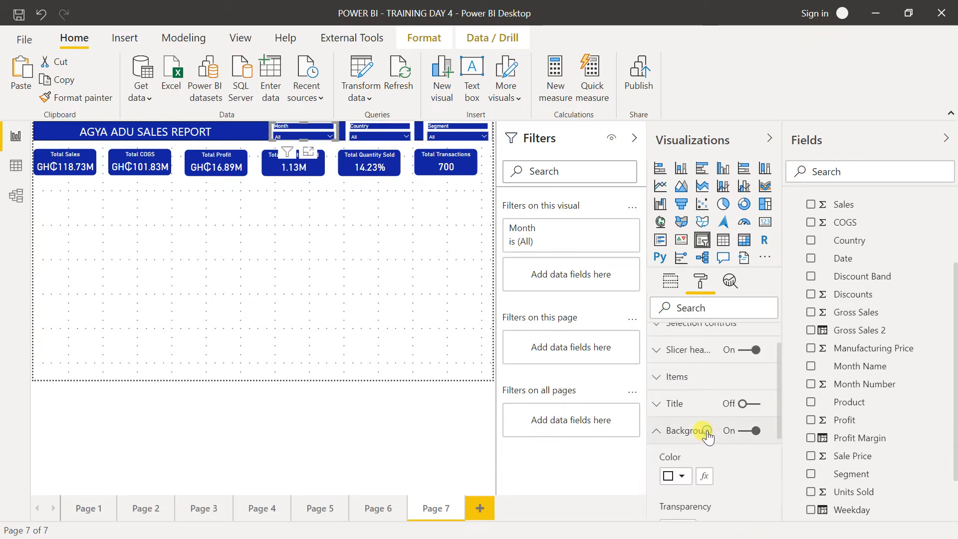
left_click(682, 477)
left_click(668, 419)
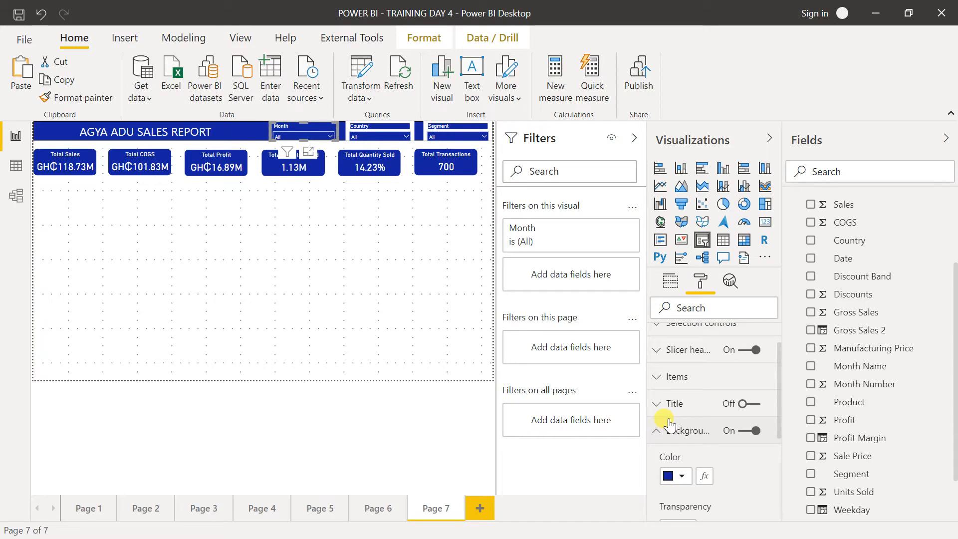
left_click(416, 460)
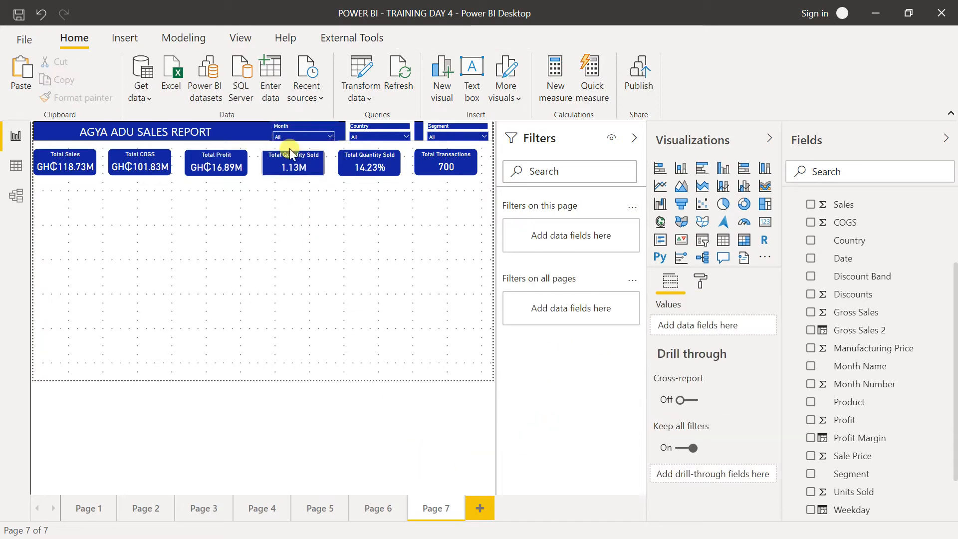
Step: Apply the Month slicer's new visual background to the Country and Segment slicers with the Format painter
left_click(287, 127)
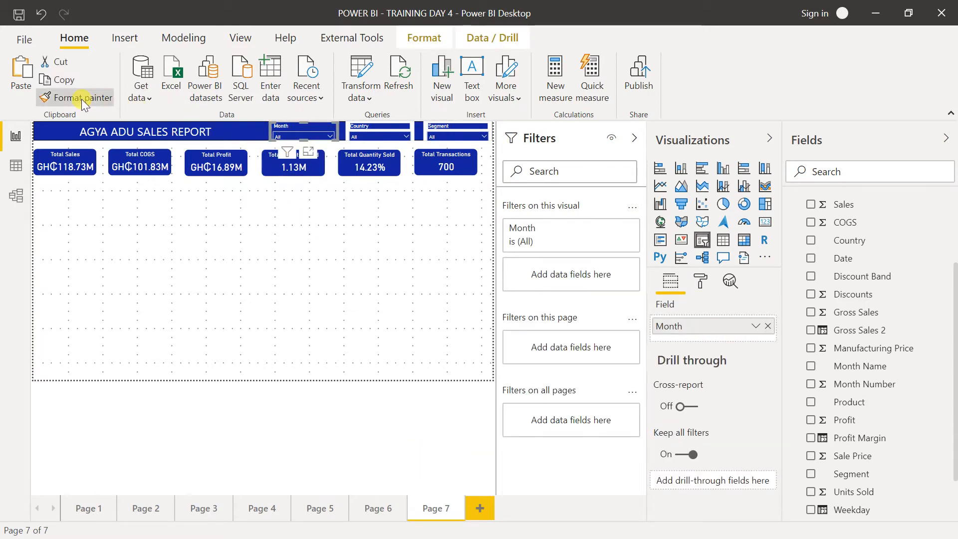
left_click(346, 123)
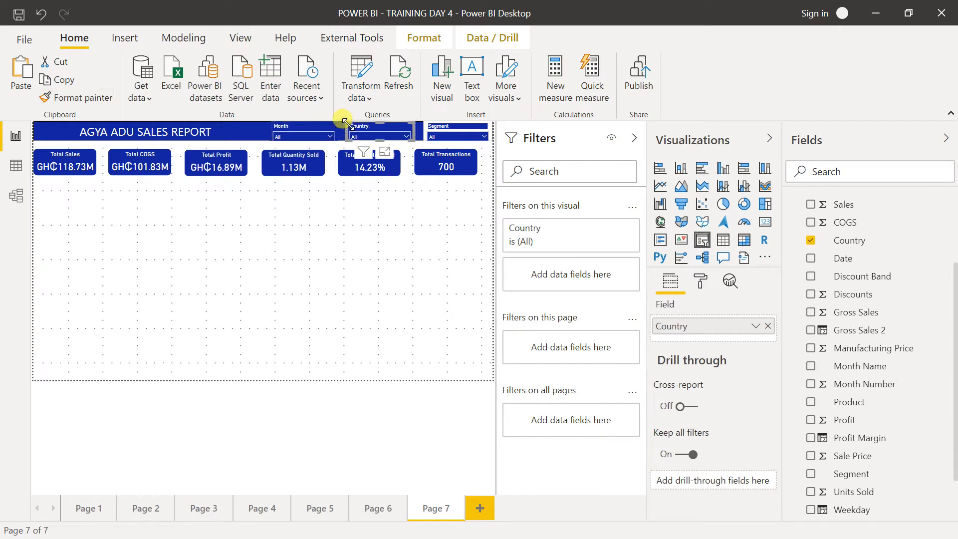
left_click(75, 97)
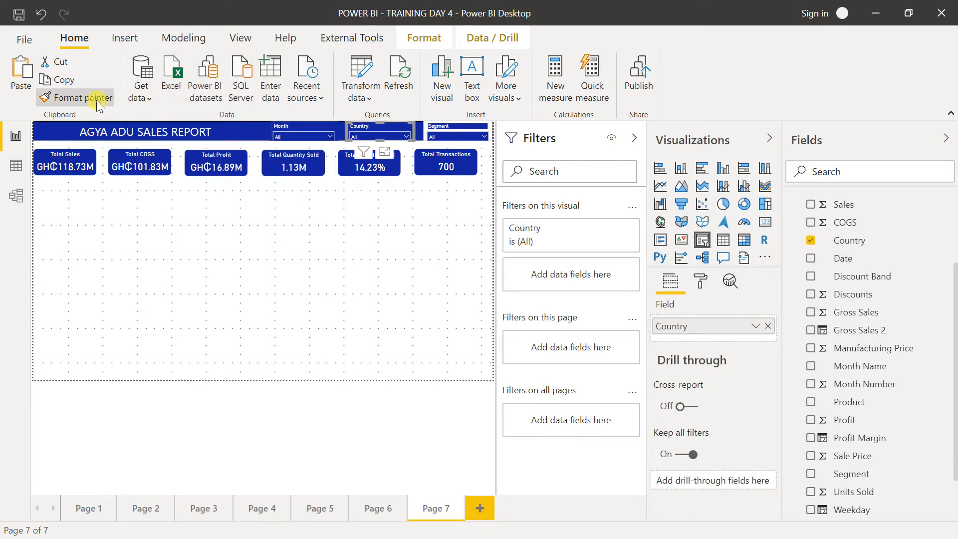
left_click(437, 126)
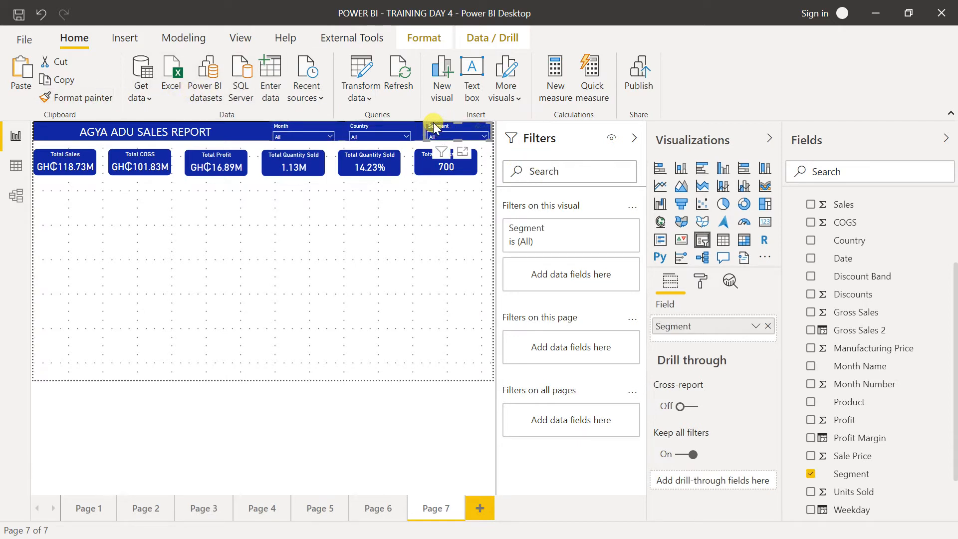
left_click(442, 299)
Step: Turn on the Month slicer's border with a white colour and a 5 px radius
left_click(317, 124)
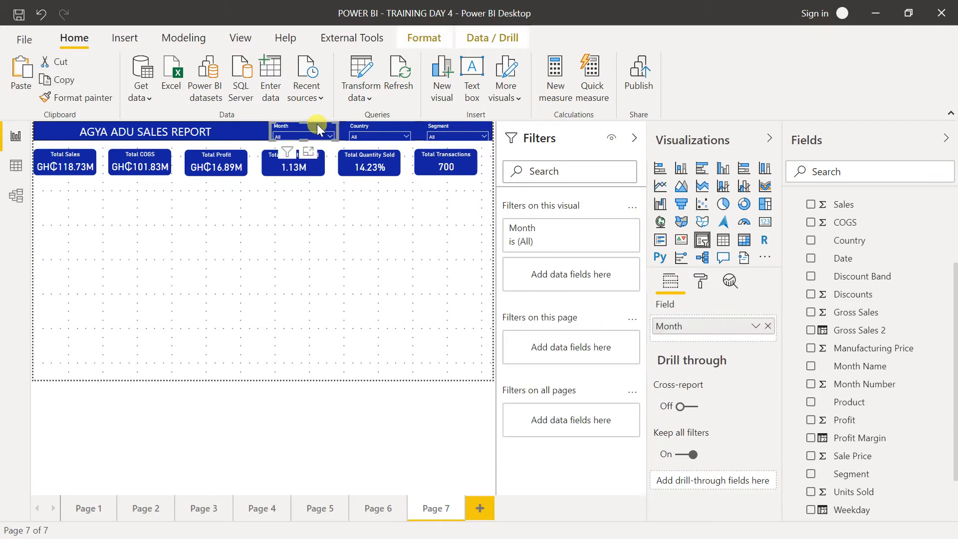
left_click(700, 281)
scroll(779, 355, "down", 2)
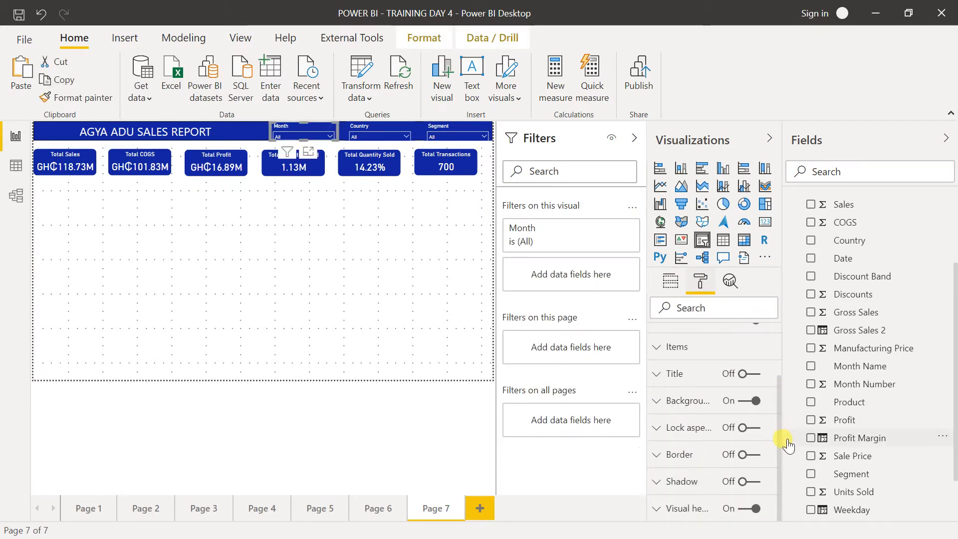
left_click(694, 455)
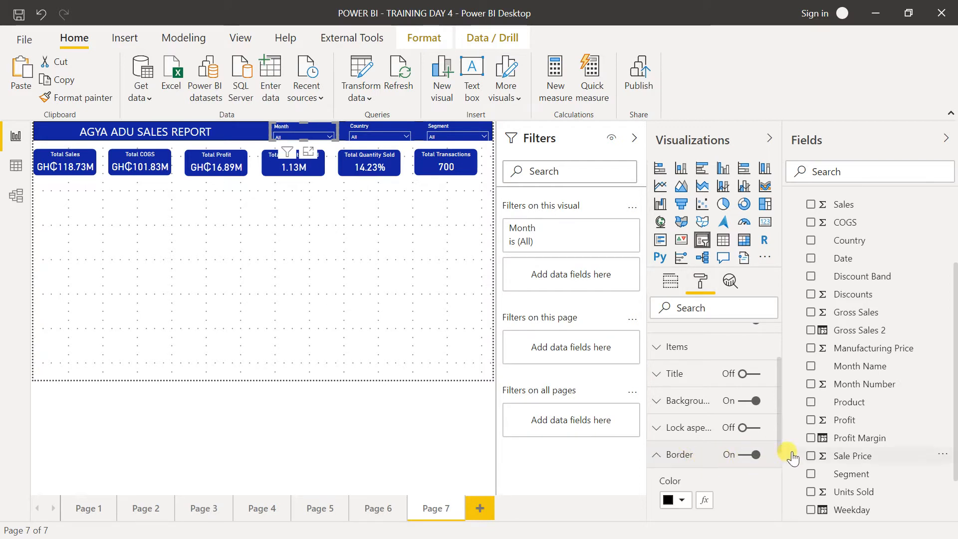
left_click_drag(781, 437, 779, 467)
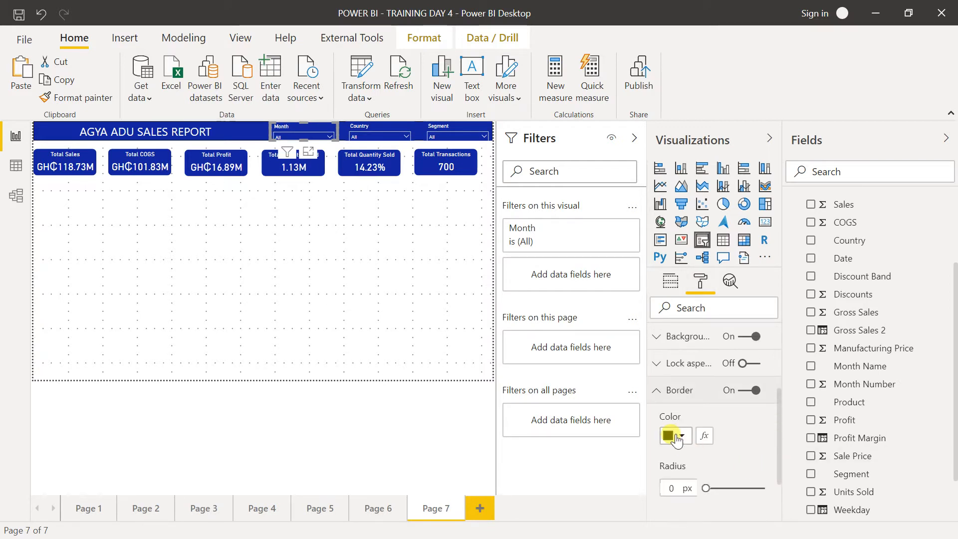
left_click(676, 437)
left_click(683, 378)
left_click_drag(705, 488, 706, 488)
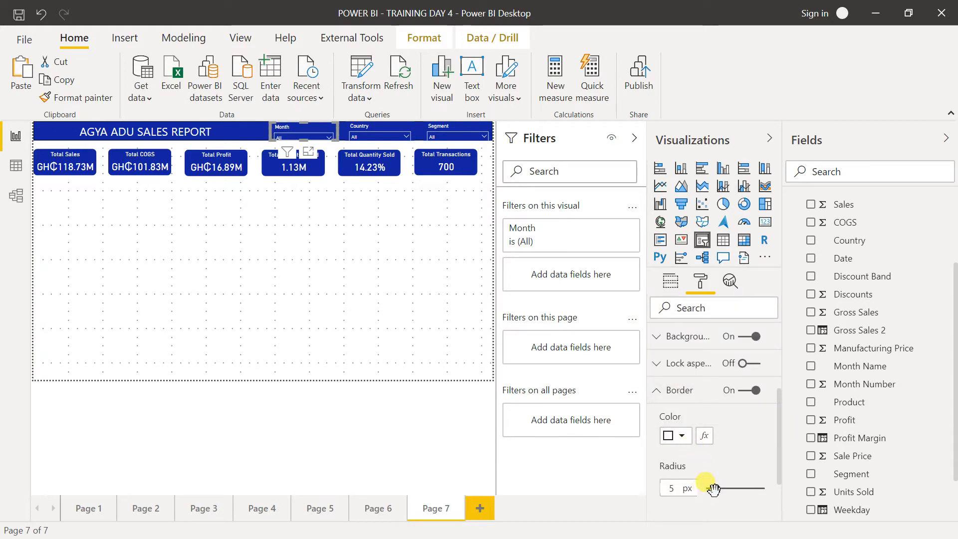
left_click(332, 294)
Step: Copy the Month slicer's white rounded border to the Country and Segment slicers with the Format painter
left_click(303, 125)
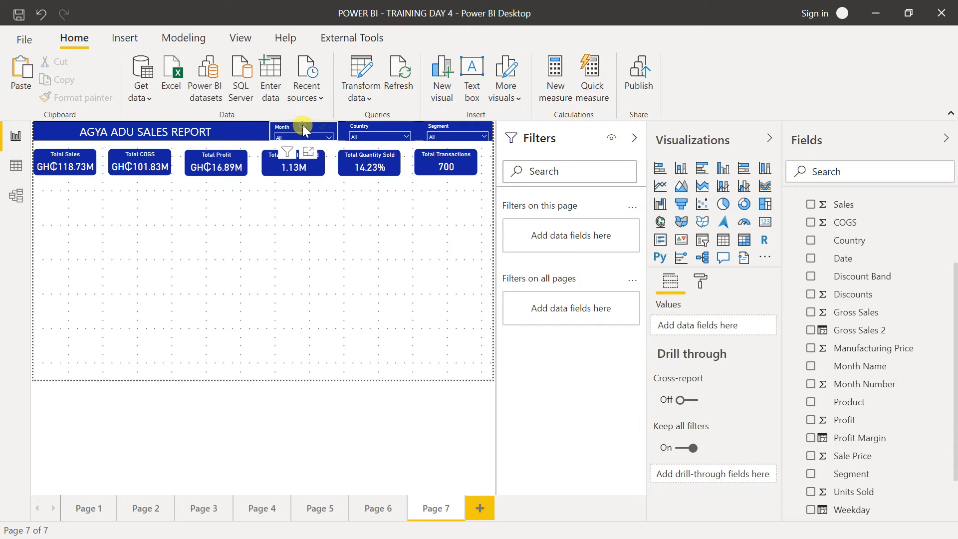
left_click(88, 97)
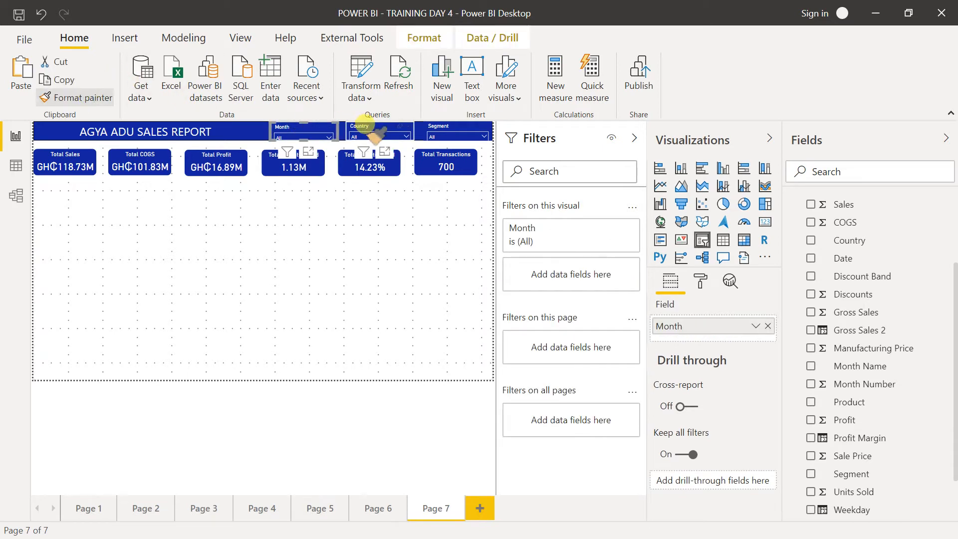
left_click(364, 125)
left_click(86, 96)
left_click(448, 129)
left_click(389, 207)
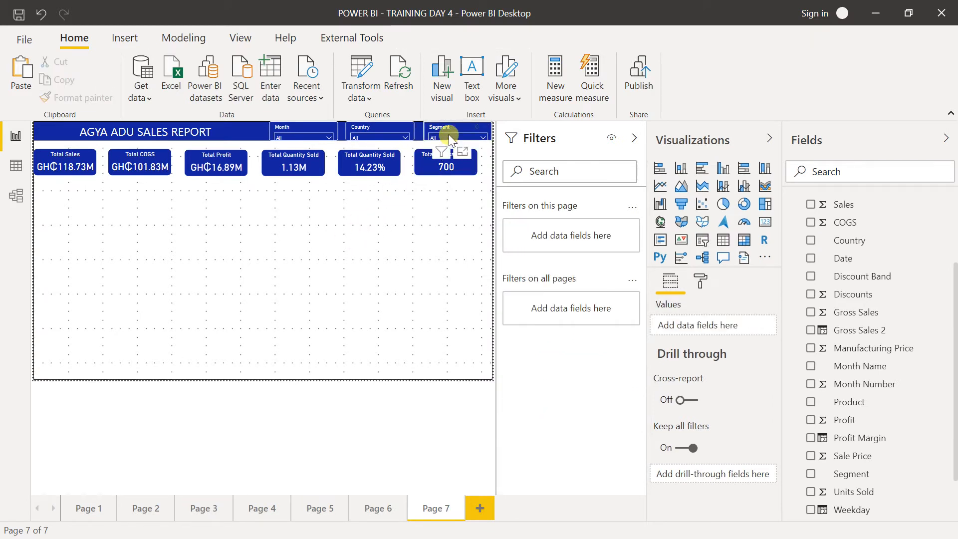
left_click(449, 134)
left_click(405, 192)
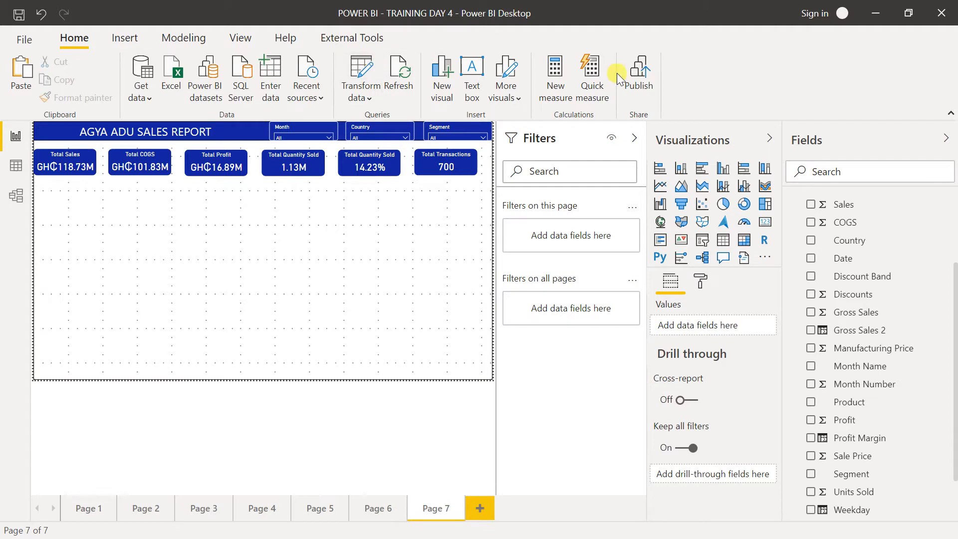
left_click(472, 80)
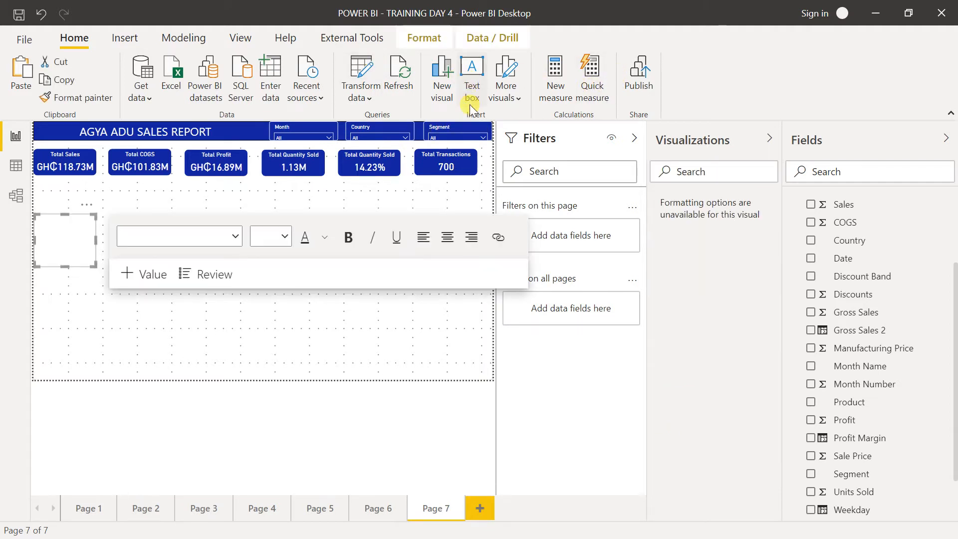
left_click_drag(95, 266, 104, 423)
left_click(201, 323)
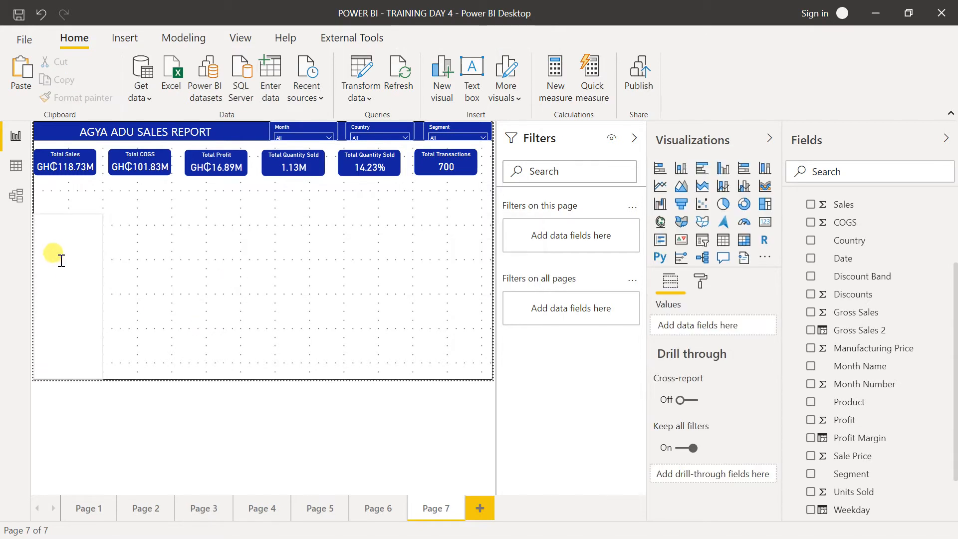
left_click(85, 248)
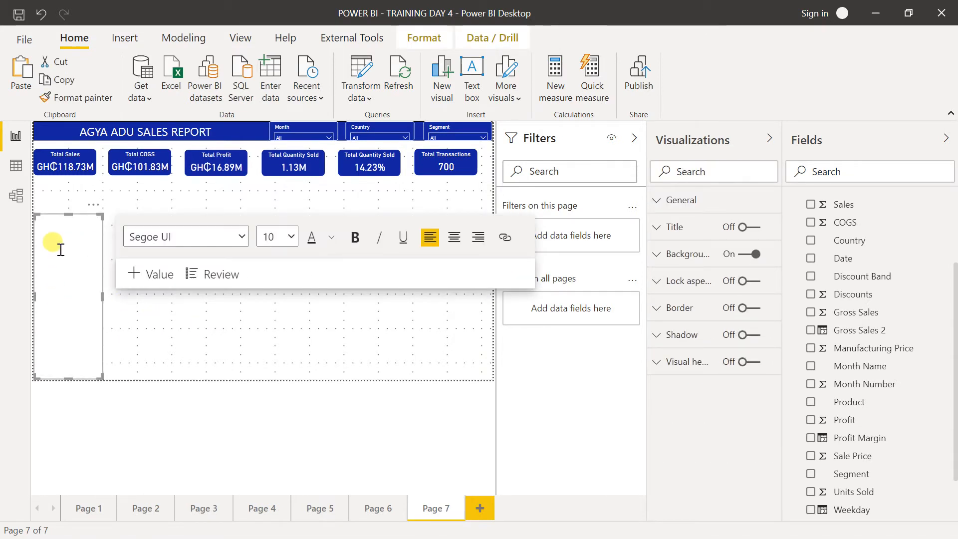
left_click_drag(93, 218, 89, 148)
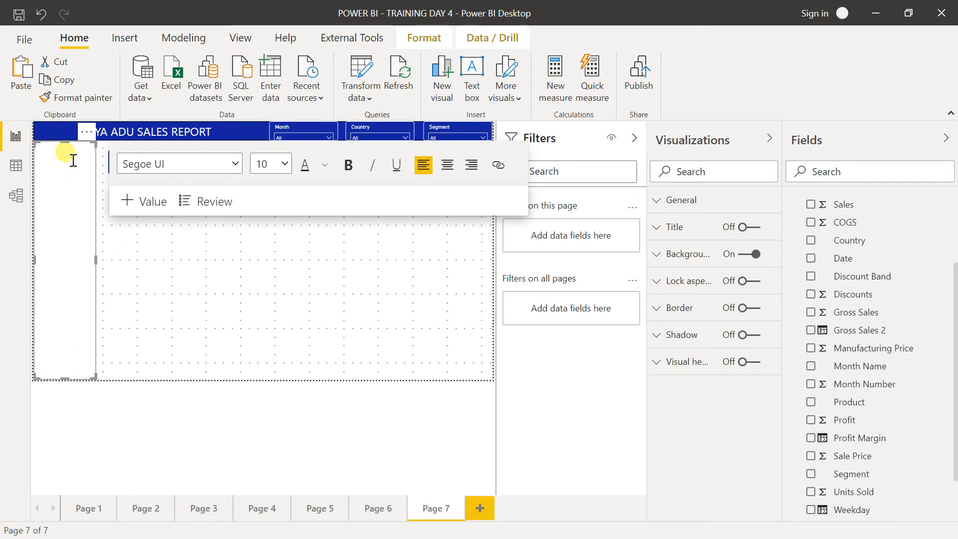
left_click_drag(92, 145, 82, 230)
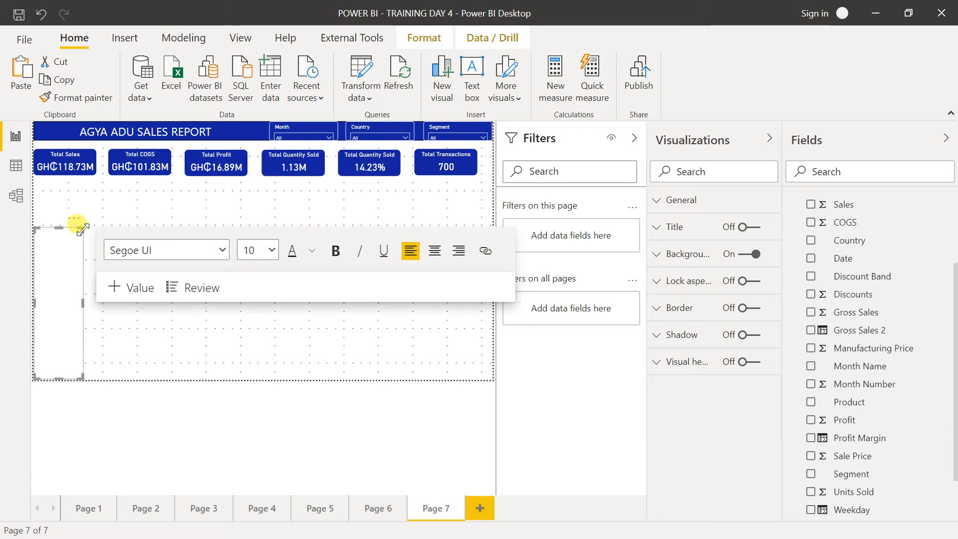
left_click(43, 228)
key("Delete")
left_click(51, 228)
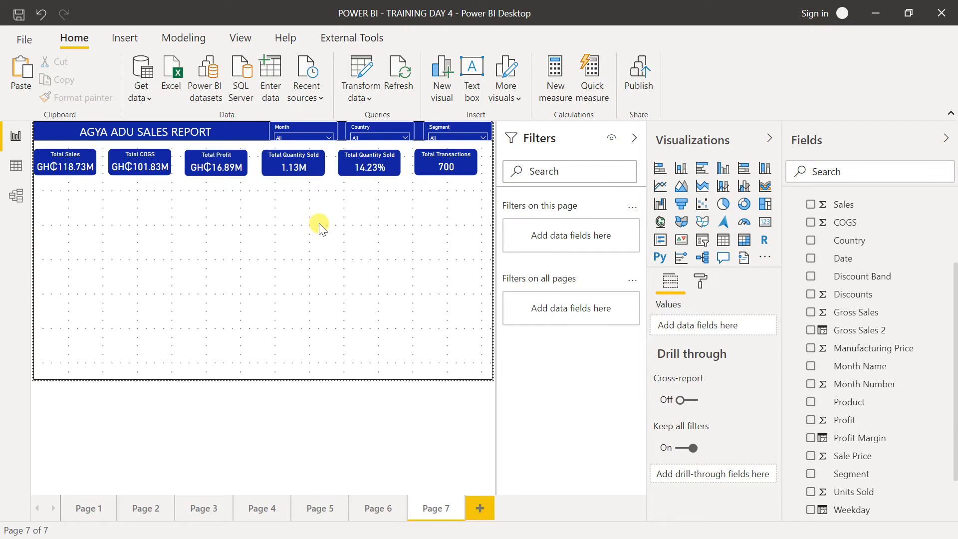
Step: Insert a clustered bar chart and size it to fit below the Total Sales and Total COGS cards
left_click(703, 171)
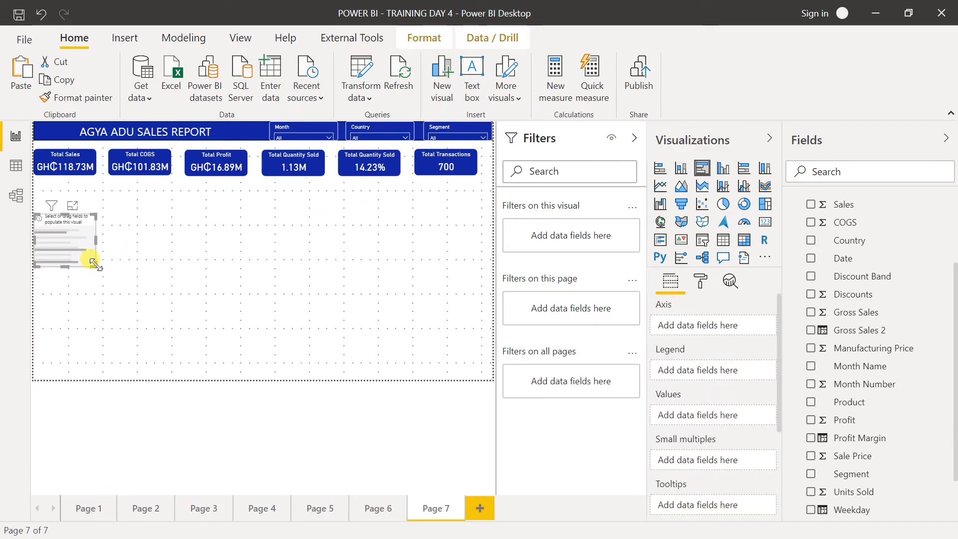
left_click_drag(93, 262, 149, 316)
left_click_drag(145, 213, 147, 189)
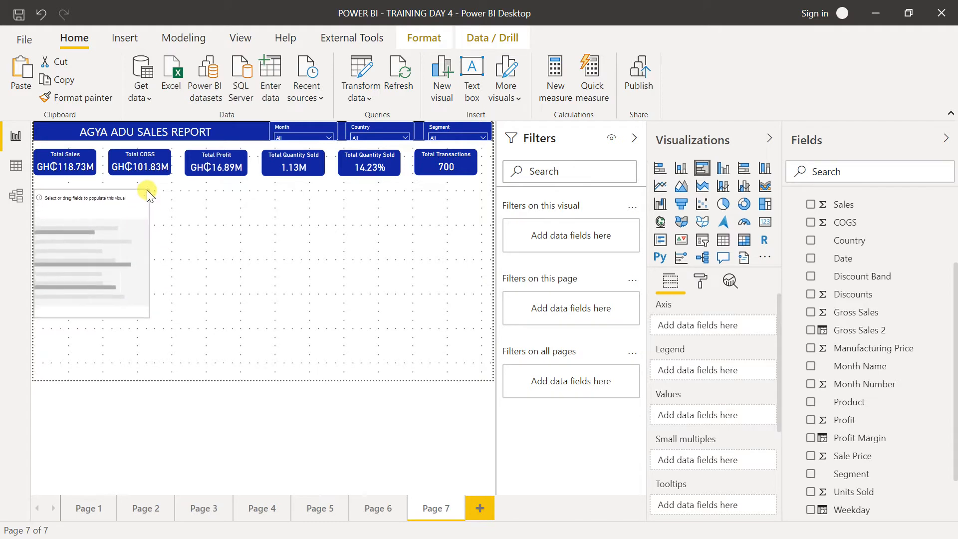
left_click_drag(145, 315, 146, 294)
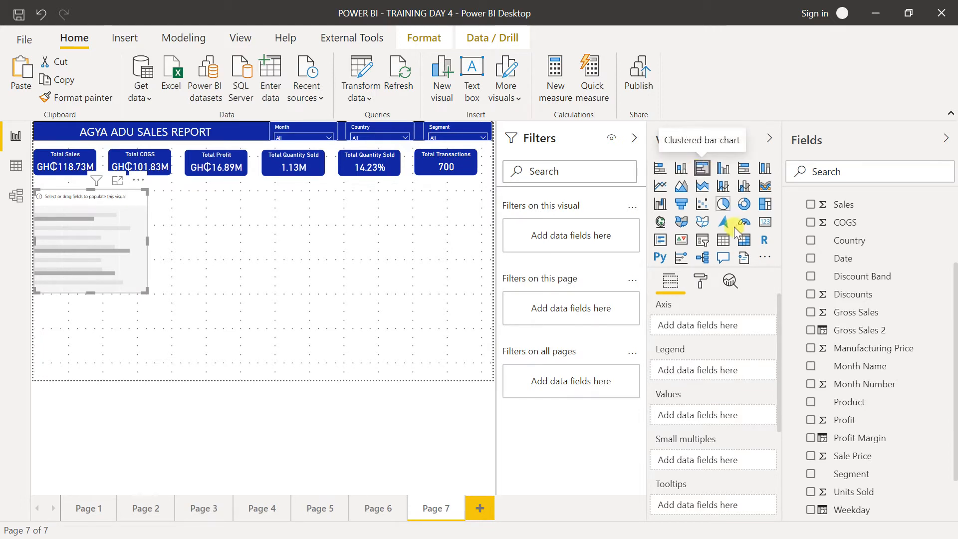
left_click_drag(141, 291, 142, 283)
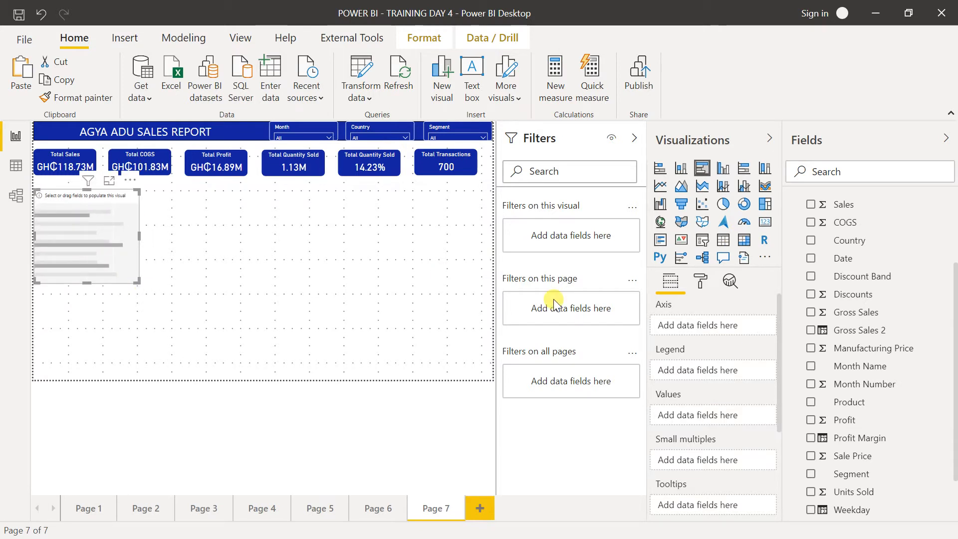
Step: Put Country on the bar chart's axis and Sales in its values, both from the financials table
left_click_drag(956, 322, 953, 304)
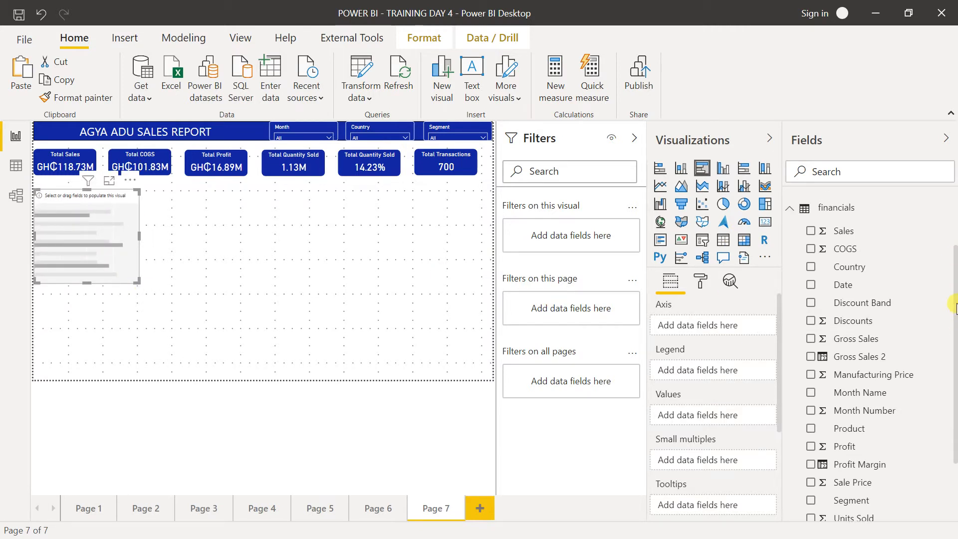
left_click(811, 268)
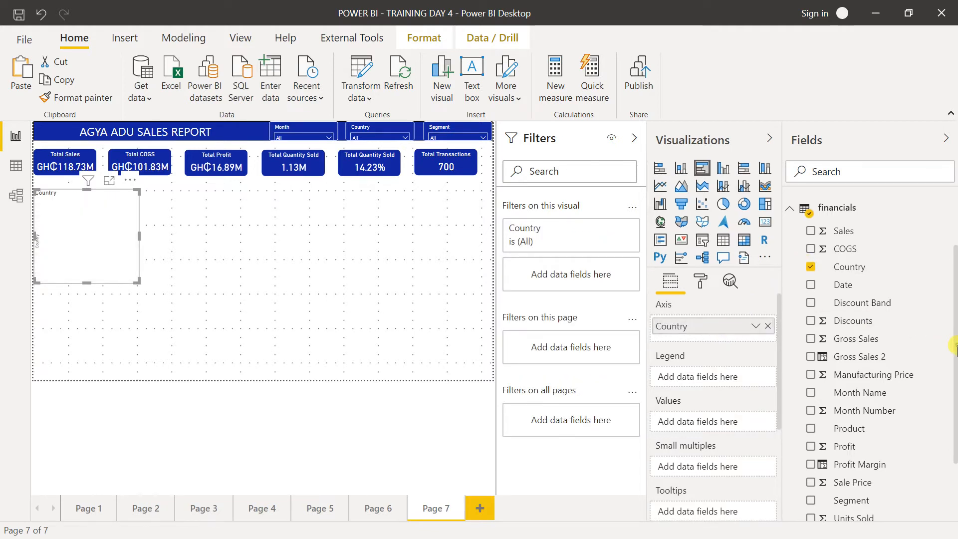
left_click_drag(842, 234, 714, 422)
Step: Widen the Sales by Country chart and move it to the middle of the page, below the cards
left_click_drag(138, 190, 161, 192)
left_click(96, 212)
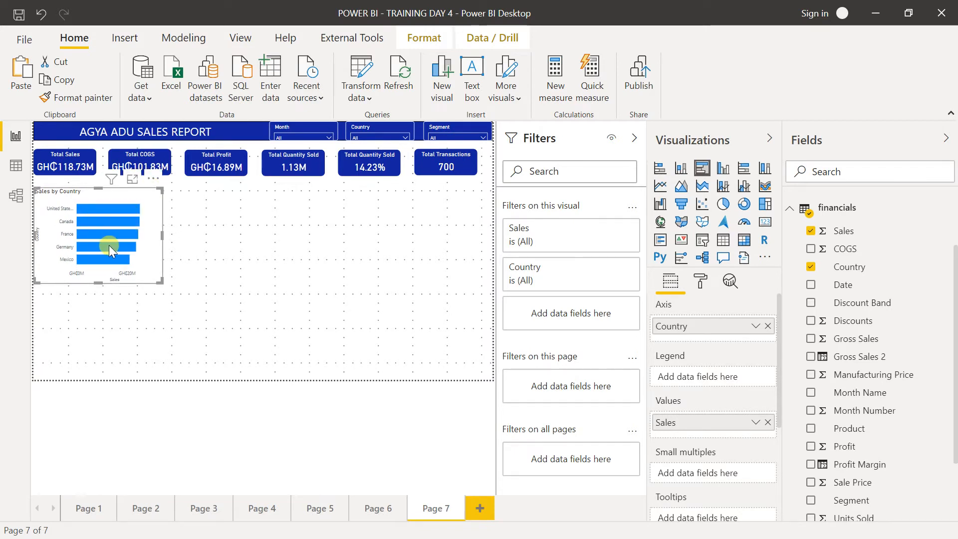
left_click_drag(151, 283, 333, 281)
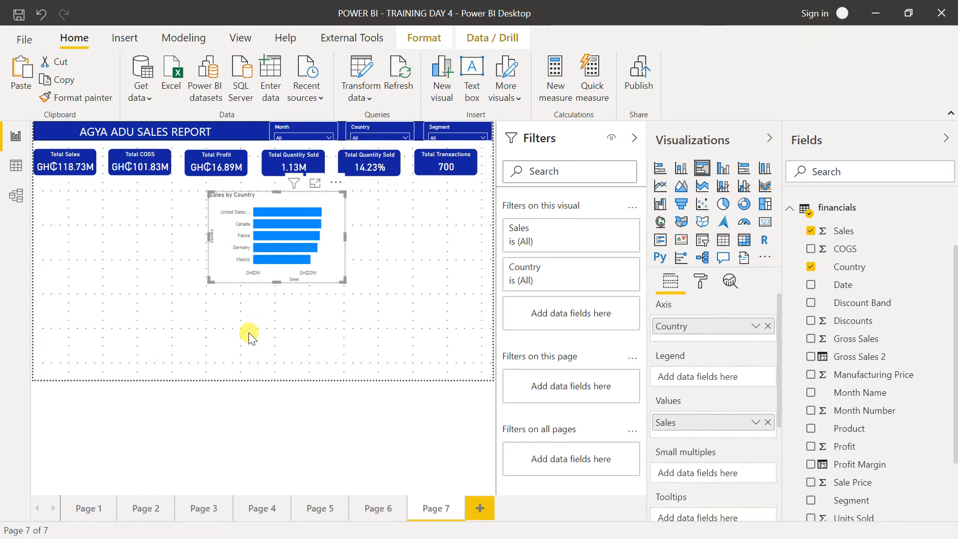
left_click(248, 332)
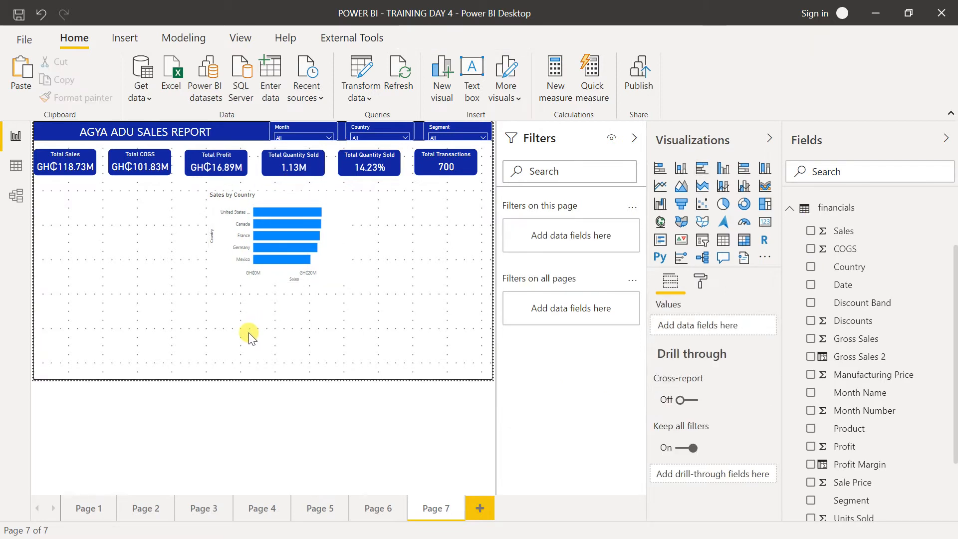
Step: Insert a line chart to the left of the bar chart with the Calendar table's MonthYear field on its axis
left_click(660, 186)
left_click_drag(53, 353, 199, 274)
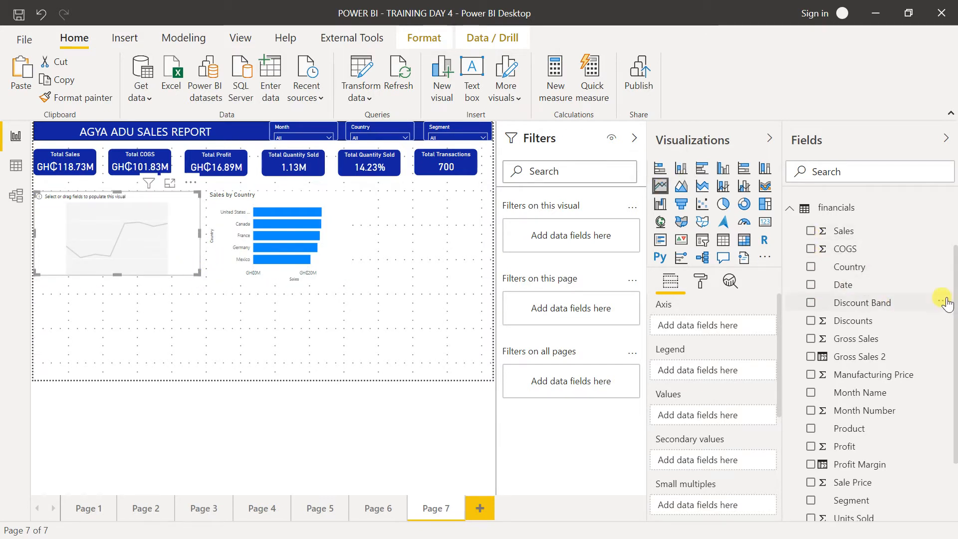
left_click_drag(954, 299, 954, 246)
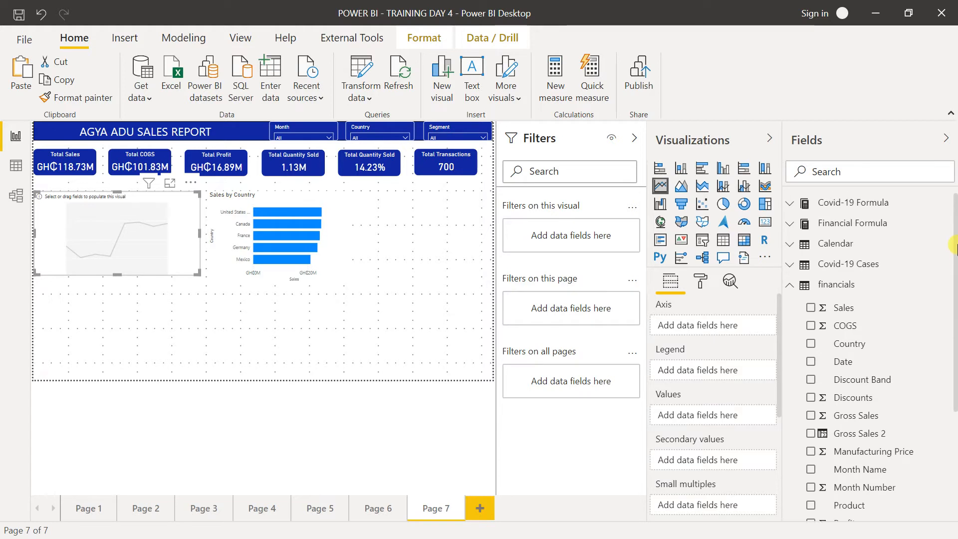
left_click(789, 247)
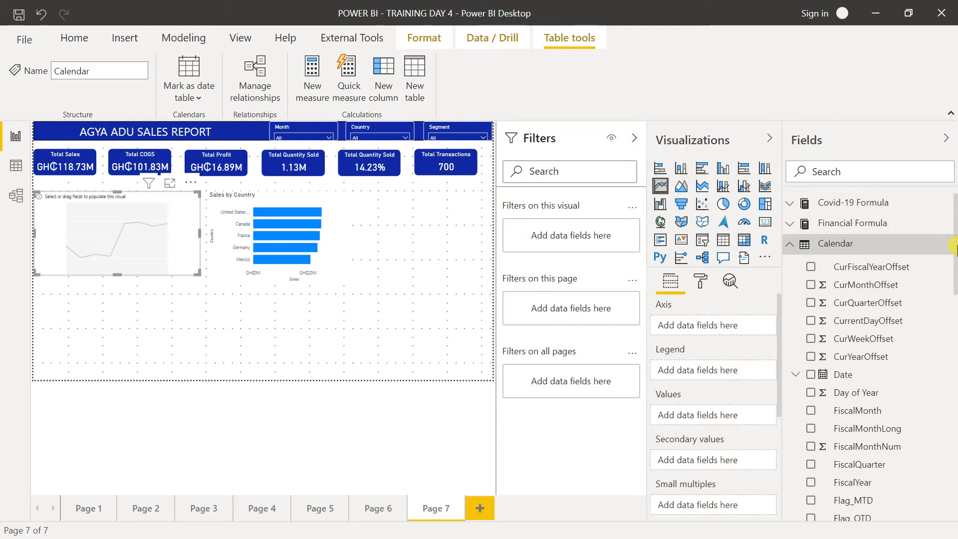
left_click_drag(955, 245, 954, 320)
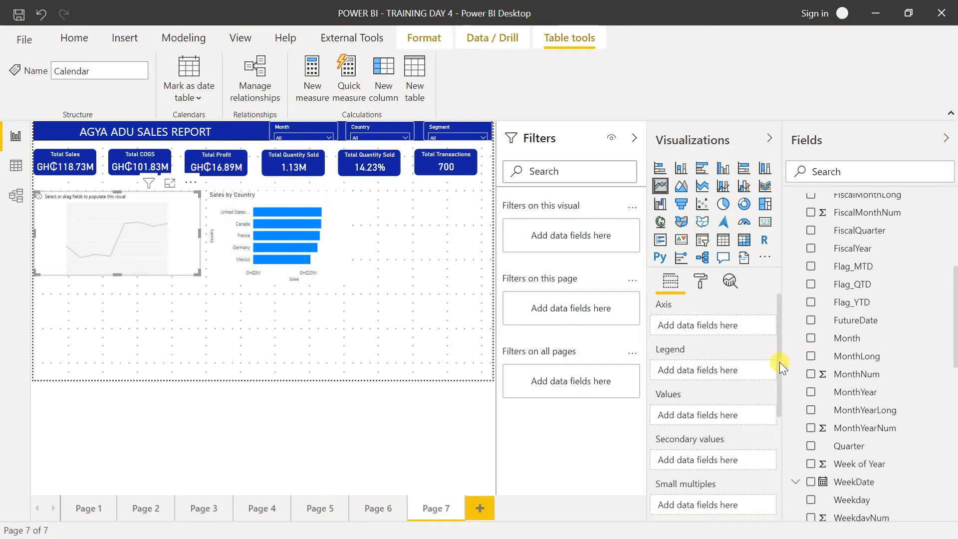
left_click(811, 393)
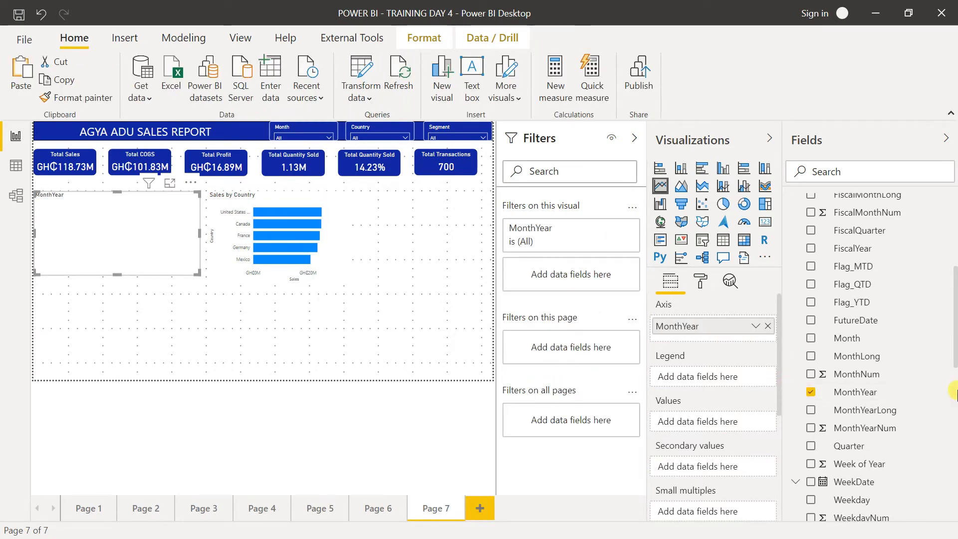
Step: Add the Total Sales measure from the Financial Formula table to the line chart's values
left_click_drag(954, 349, 954, 244)
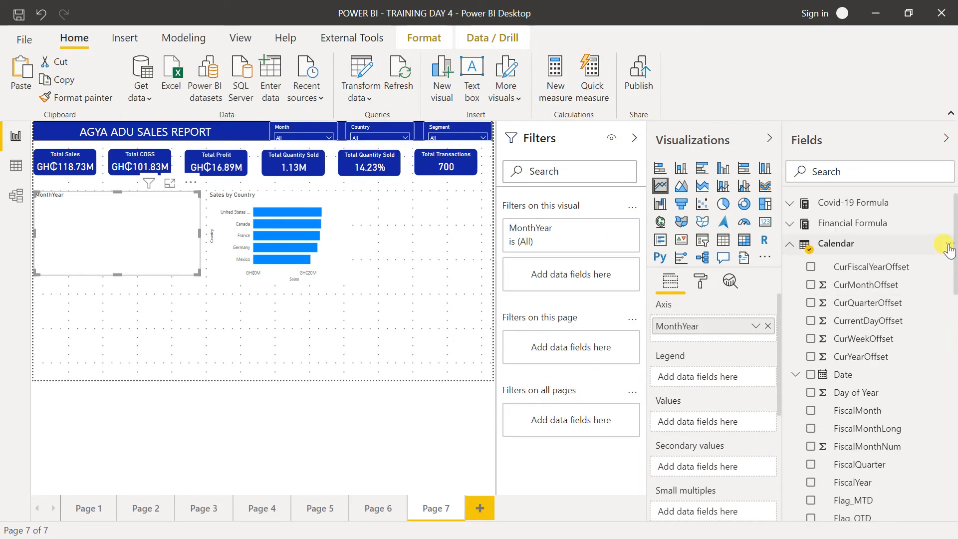
left_click(792, 241)
left_click(791, 226)
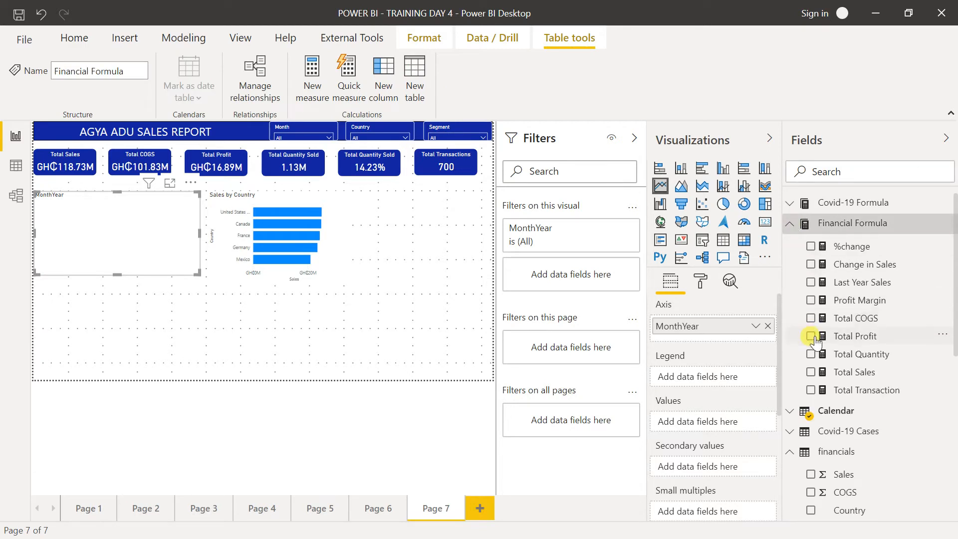
left_click(810, 372)
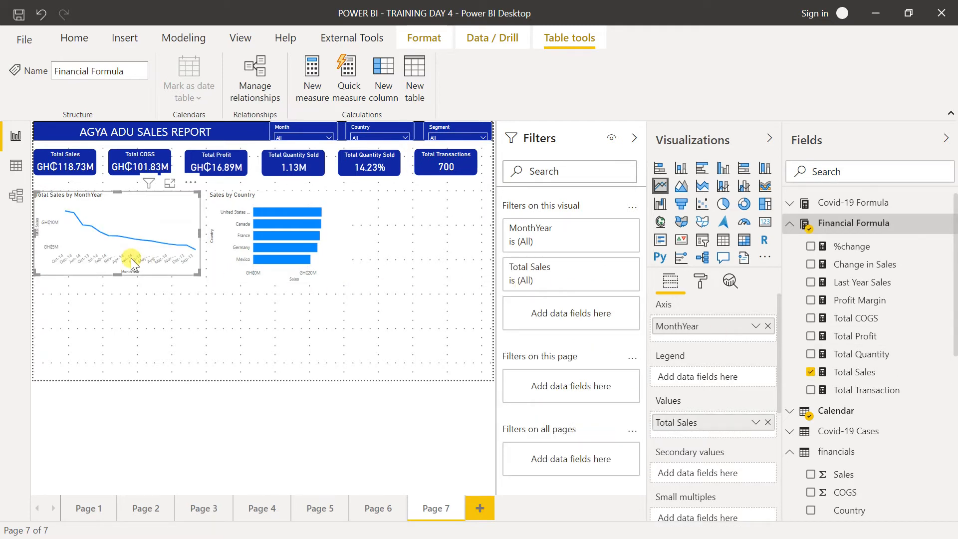
Step: Show the Total Sales by MonthYear line chart's data as a table, and return to the report page
mouse_move(76, 221)
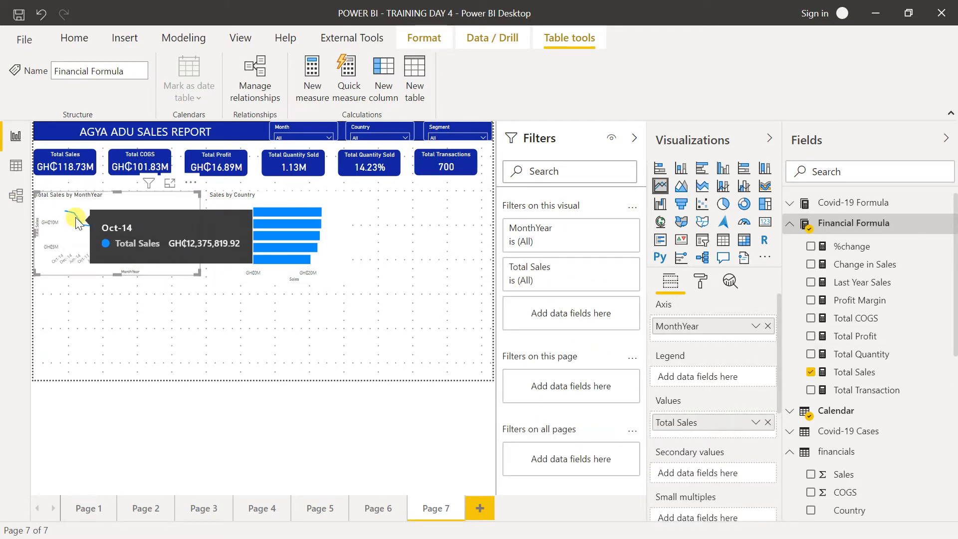
mouse_move(191, 190)
left_mouse_down()
mouse_move(223, 293)
mouse_move(213, 302)
mouse_move(175, 200)
left_mouse_up()
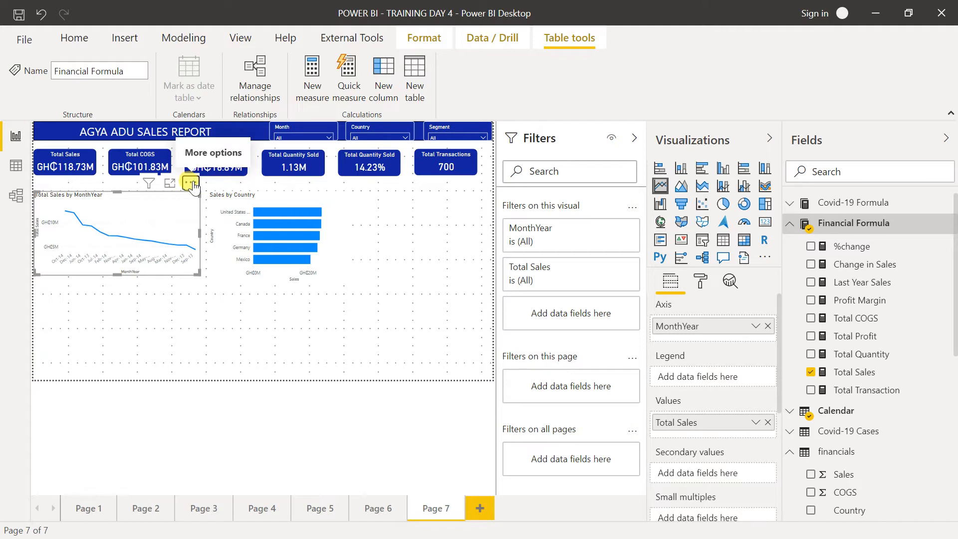
left_click(191, 184)
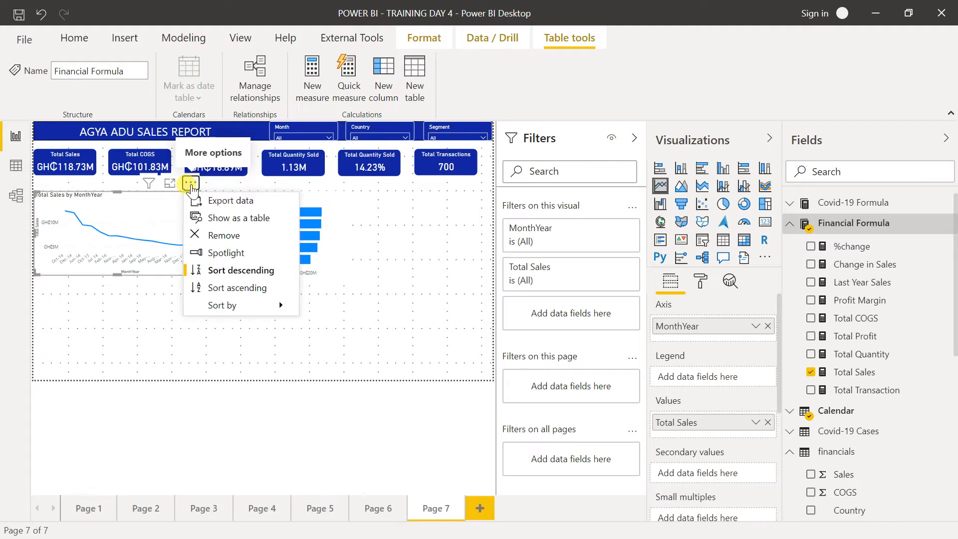
left_click(220, 219)
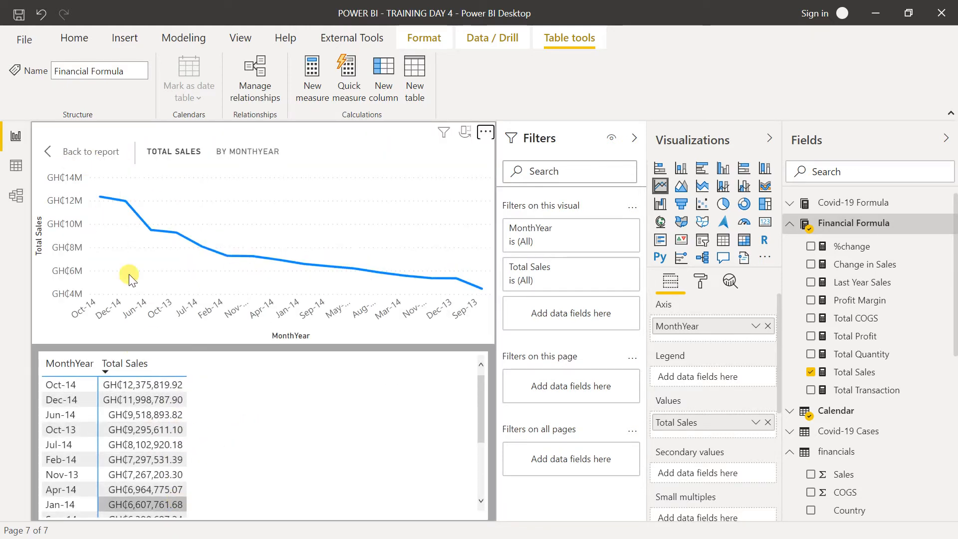
left_click(59, 154)
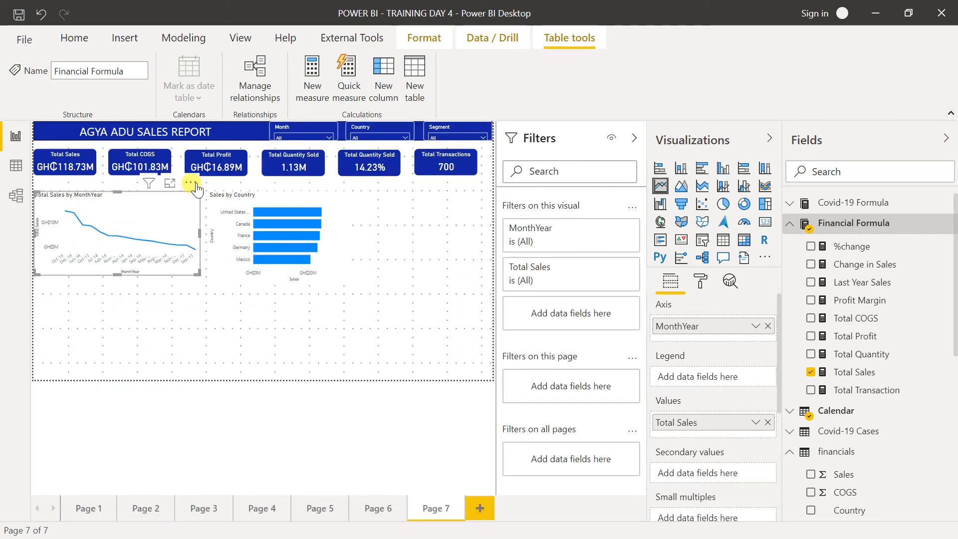
Step: Try the Spotlight option on the line chart and turn it off again
left_click(193, 185)
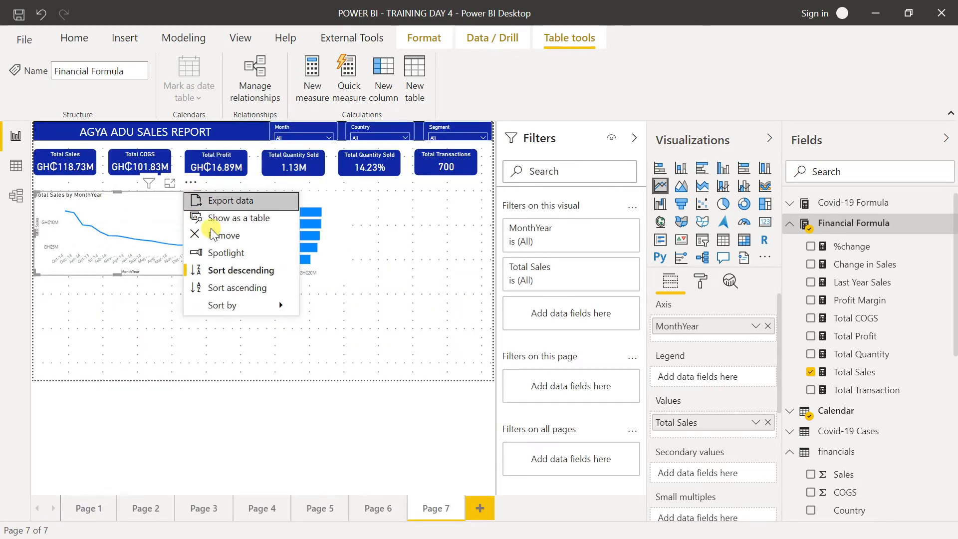
left_click(223, 255)
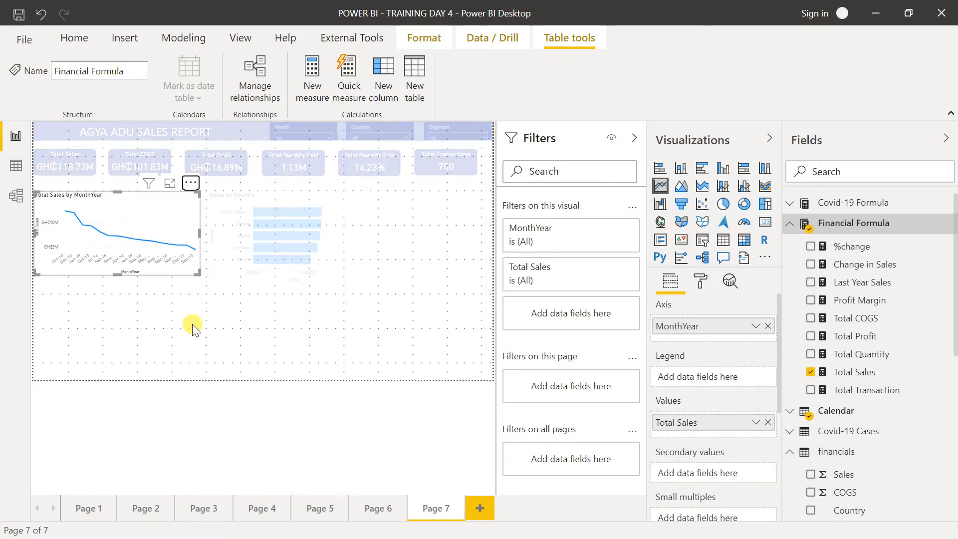
left_click(193, 325)
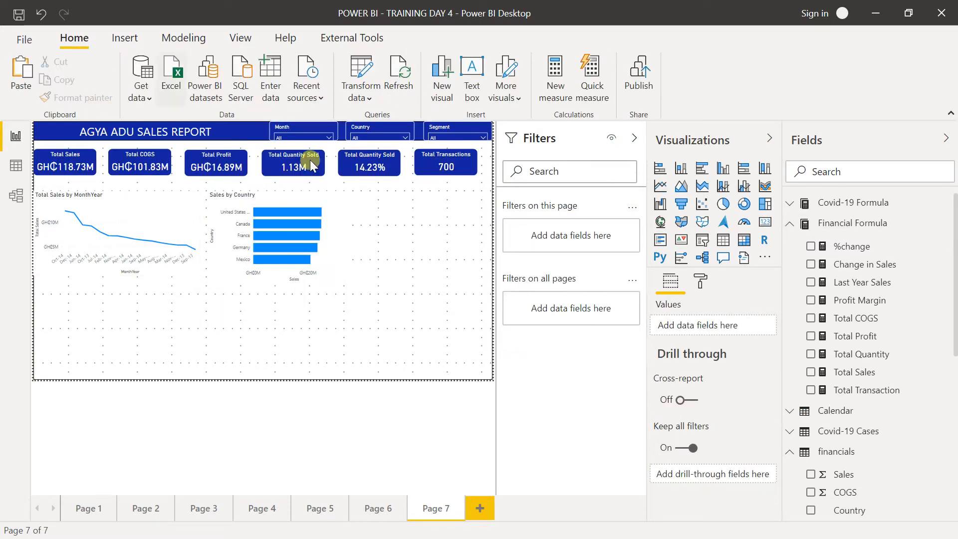
left_click(196, 195)
left_click(191, 183)
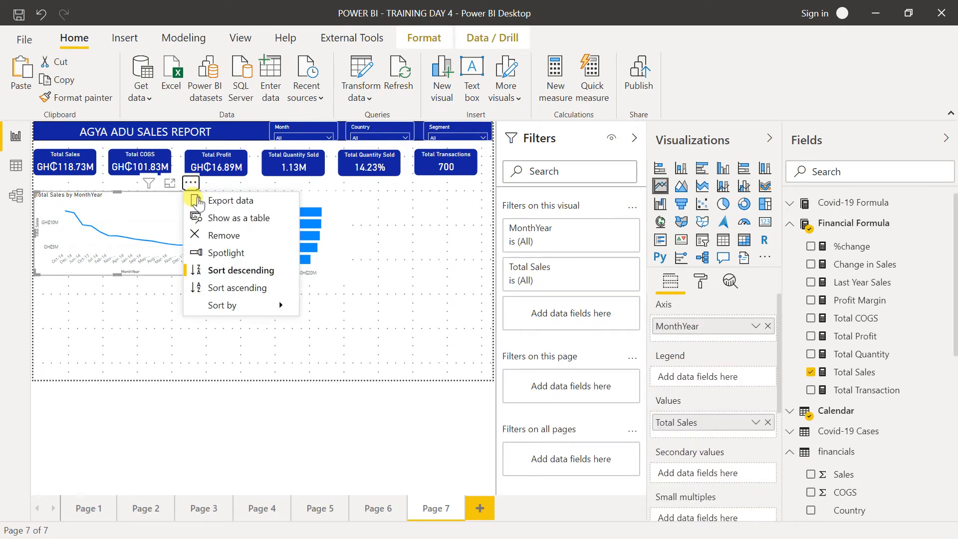
left_click(223, 255)
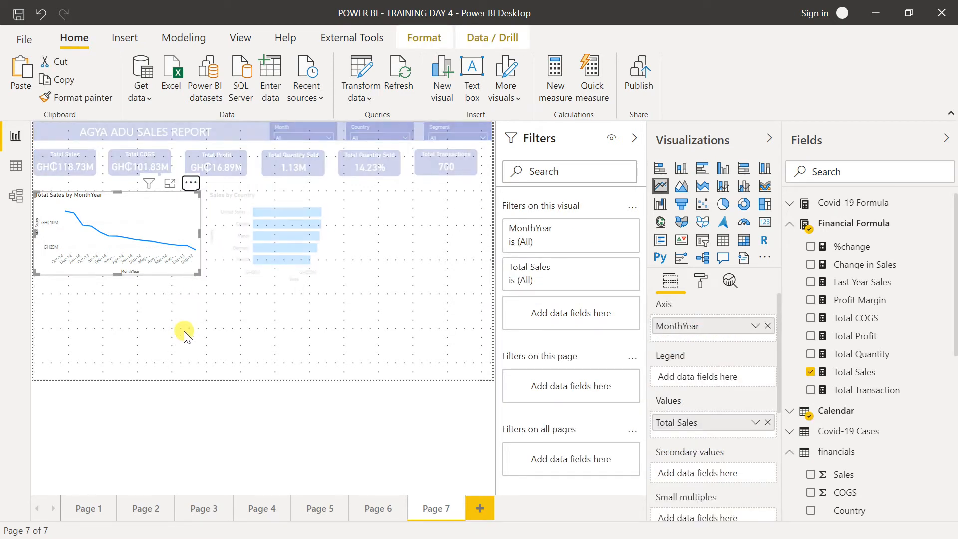
left_click(191, 183)
left_click(231, 252)
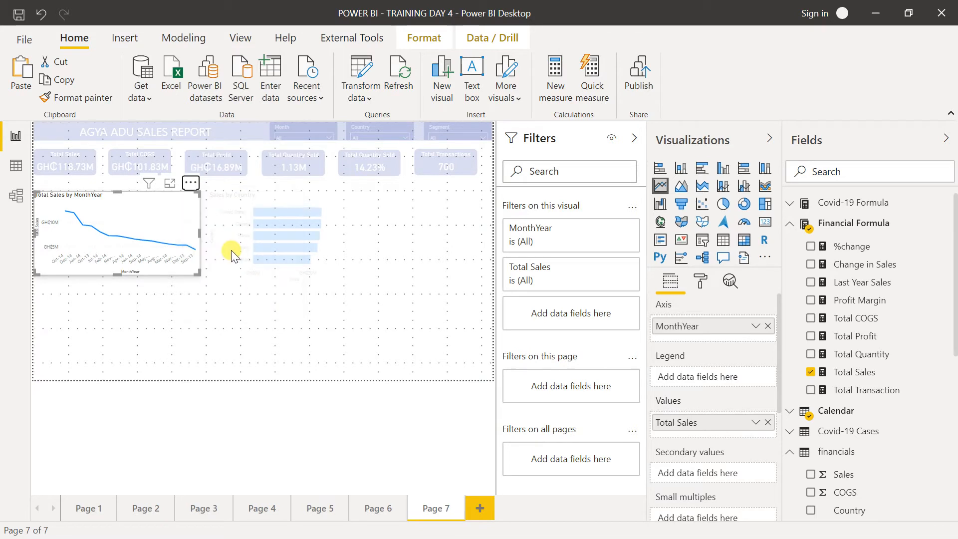
left_click(231, 252)
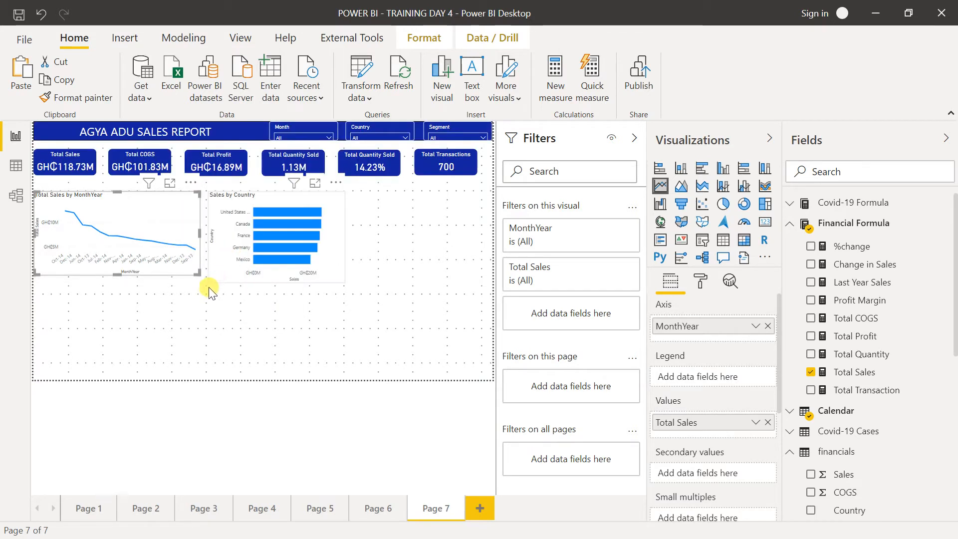
Step: Sort the line chart by MonthYear instead of Total Sales
left_click(192, 183)
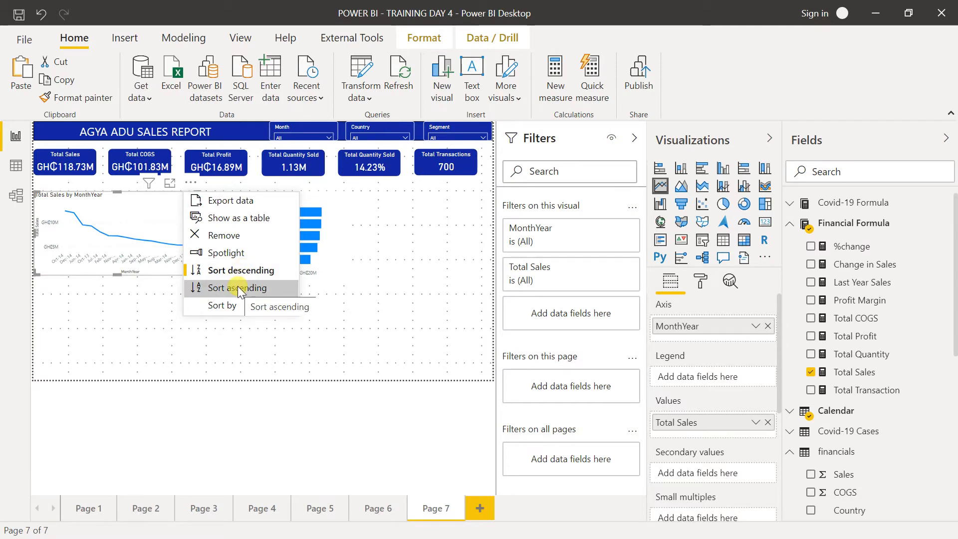
mouse_move(232, 307)
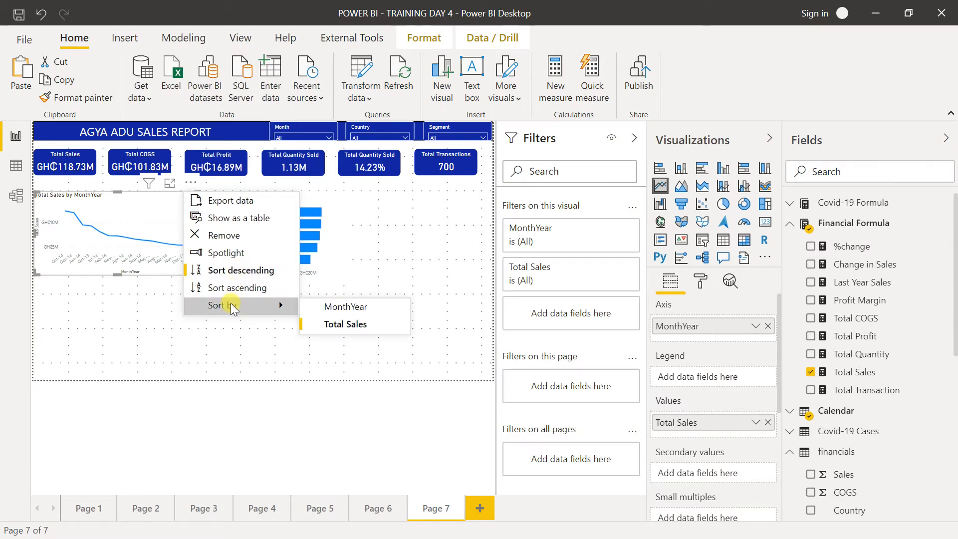
left_click(343, 319)
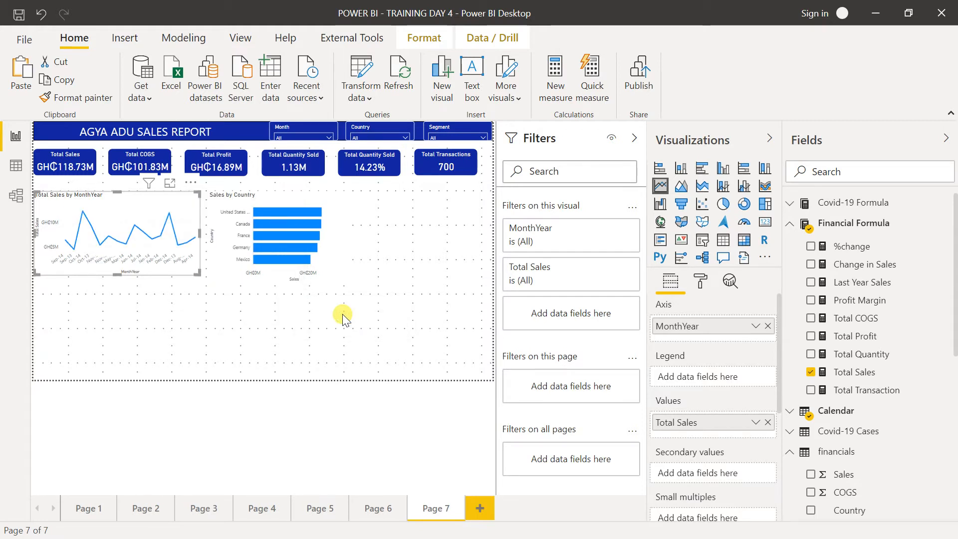
Step: Set the Calendar table's MonthYear column to sort by the MonthYearNum column in the data view
left_click(20, 175)
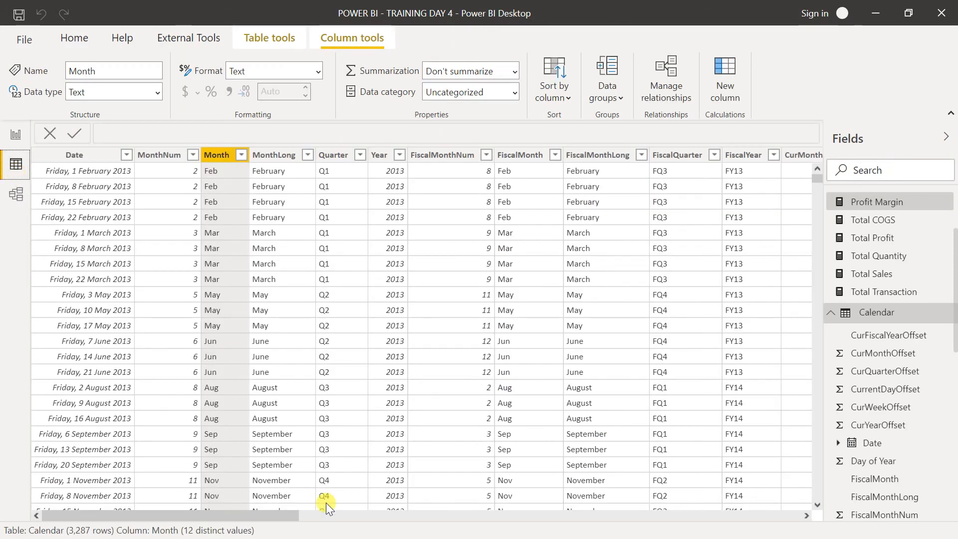
left_click_drag(271, 514, 588, 513)
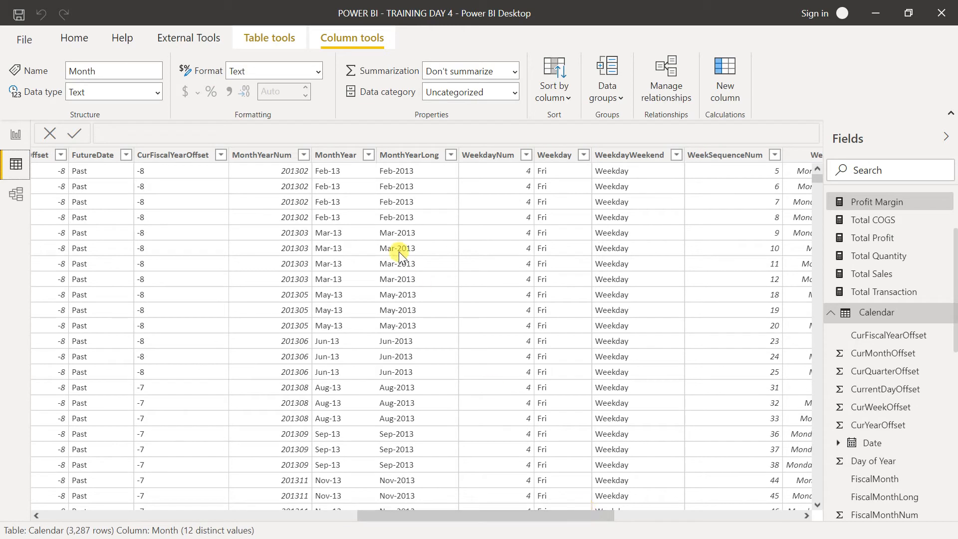
left_click(333, 165)
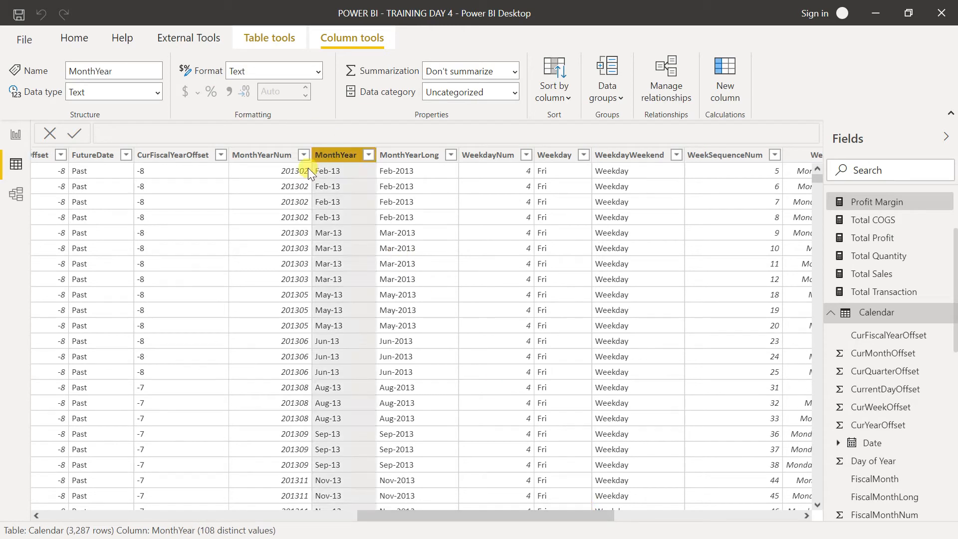
left_click(564, 98)
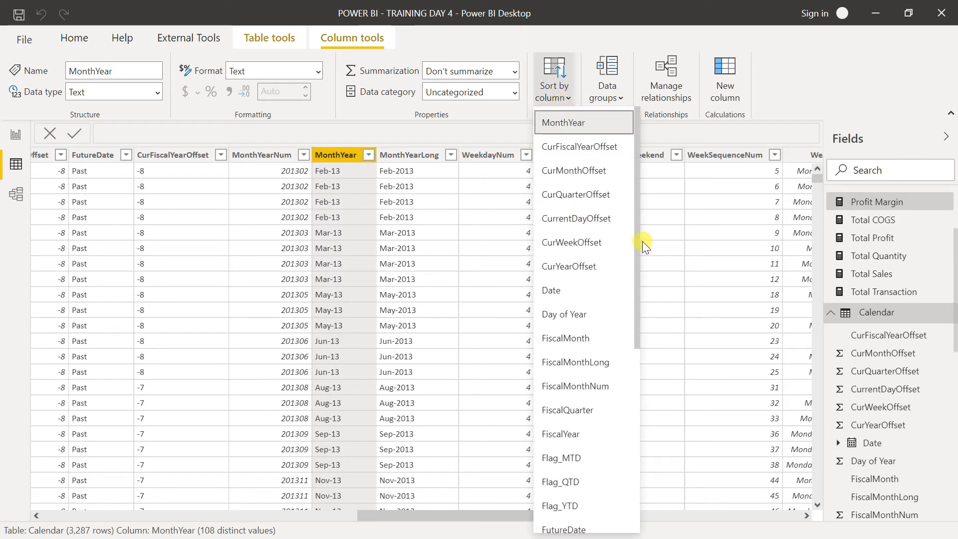
left_click_drag(637, 247, 637, 397)
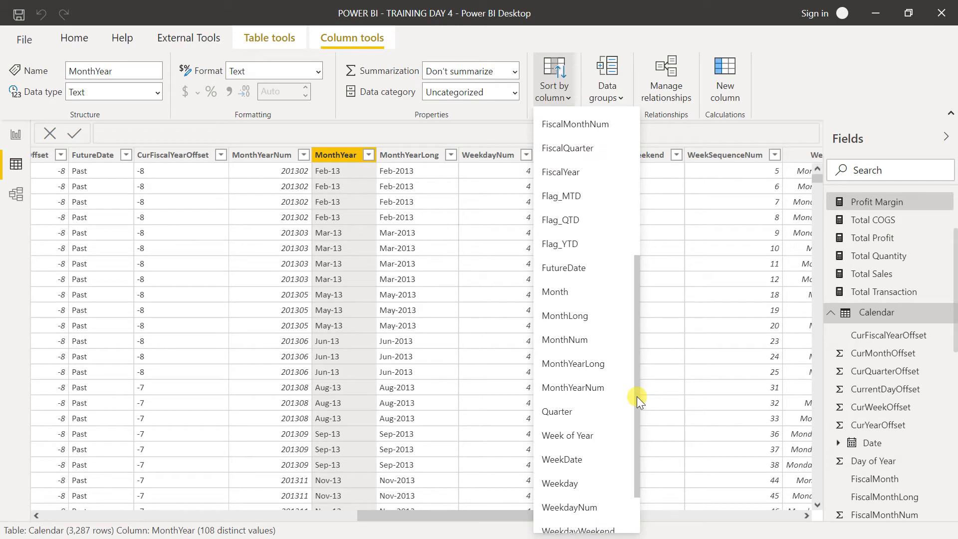
left_click(594, 388)
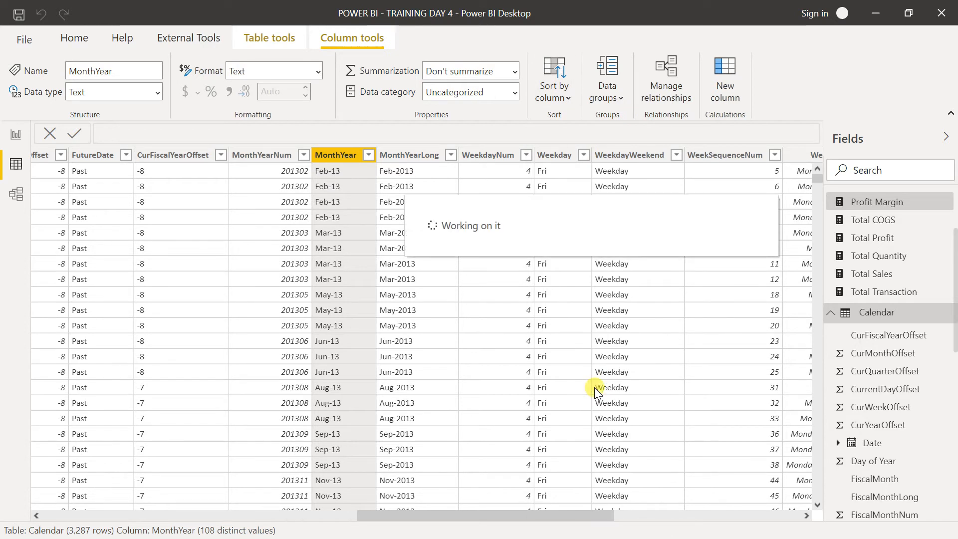
Step: Sort the report's line chart in ascending order and enlarge it to meet the bar chart's edge and bottom line
left_click(17, 136)
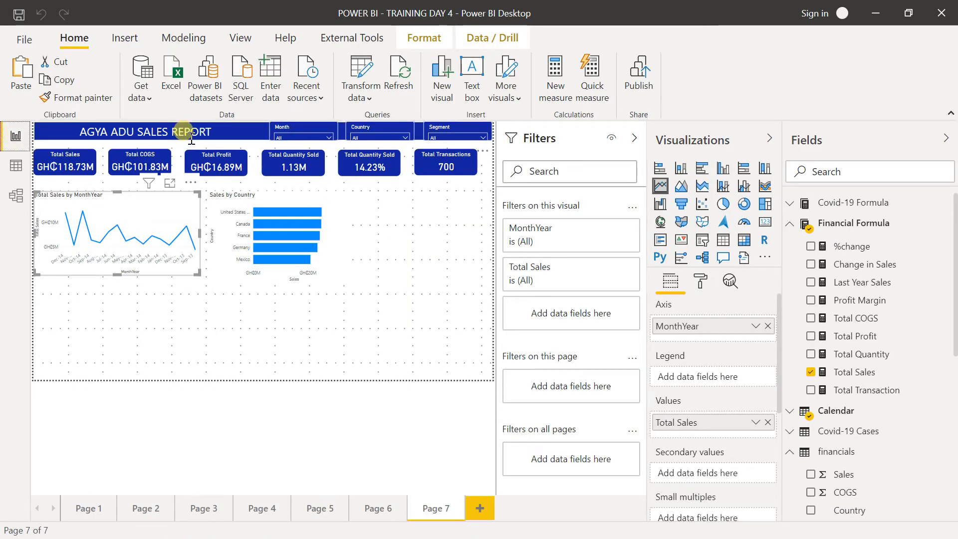
left_click(191, 183)
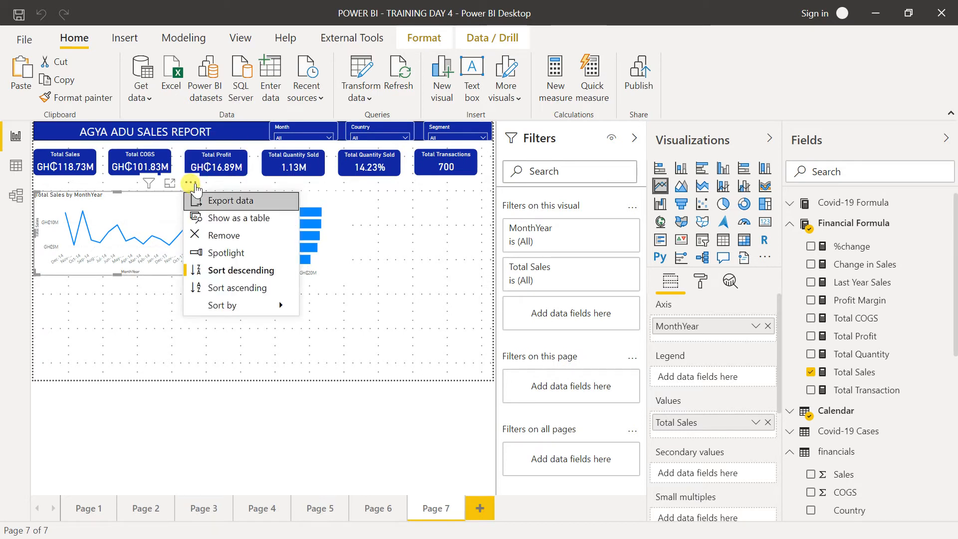
key("Escape")
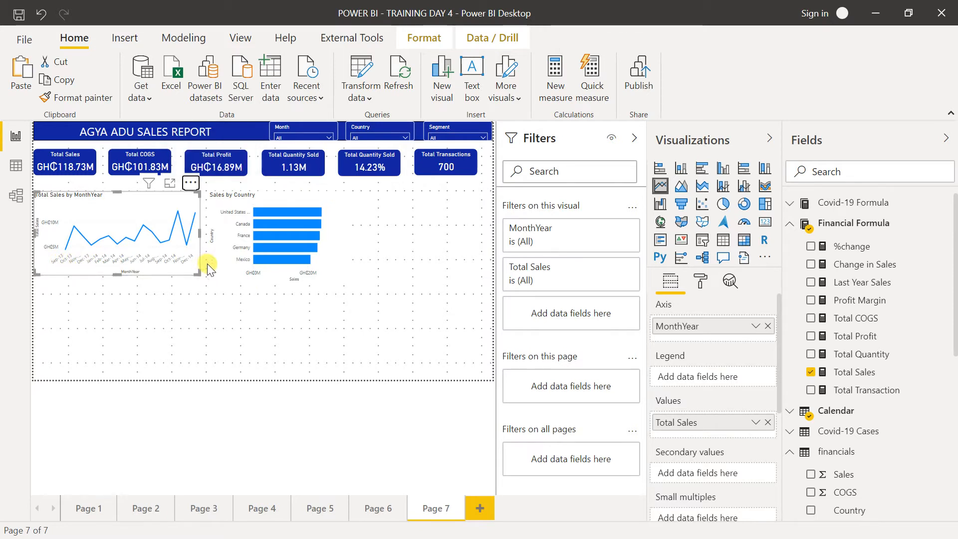
left_click_drag(196, 270, 204, 279)
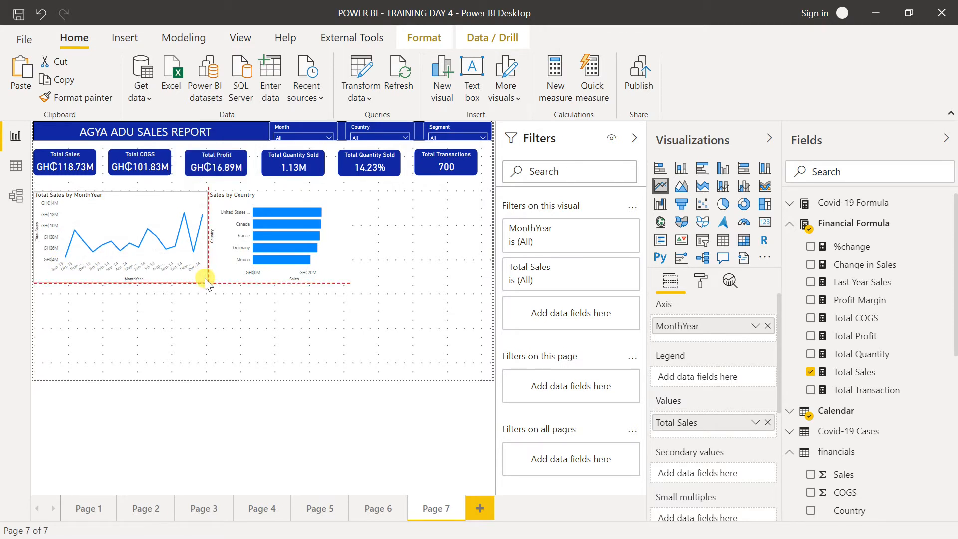
mouse_move(206, 193)
left_mouse_down()
mouse_move(197, 189)
mouse_move(206, 193)
left_mouse_up()
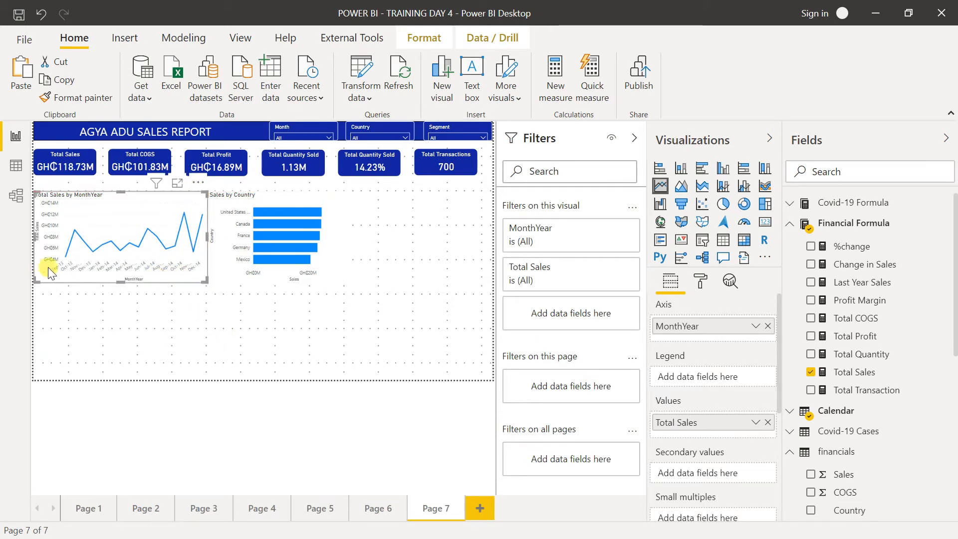
Step: Duplicate the Sales by Country bar chart, place the copy to its right, and remove Country from the copy's axis
left_click(281, 278)
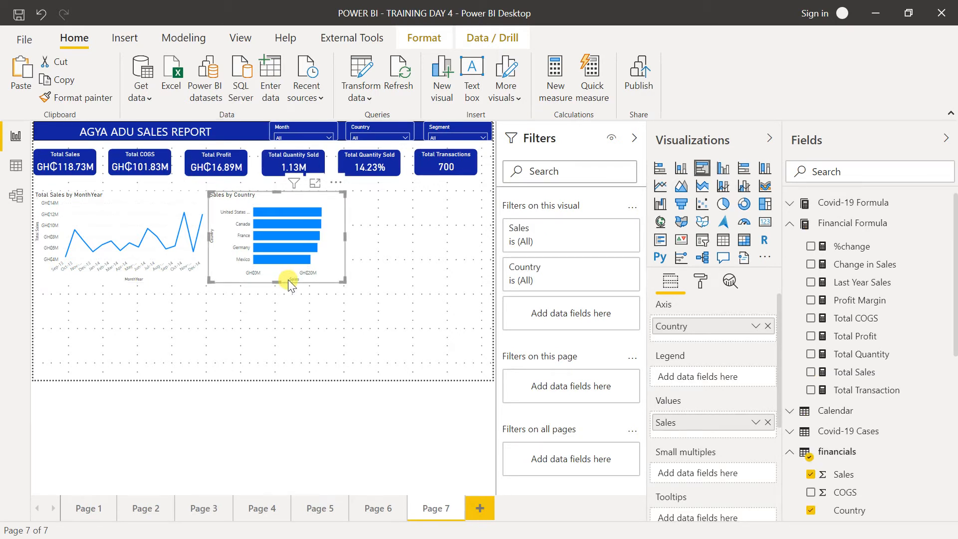
key("ctrl+v")
left_click_drag(440, 281, 458, 276)
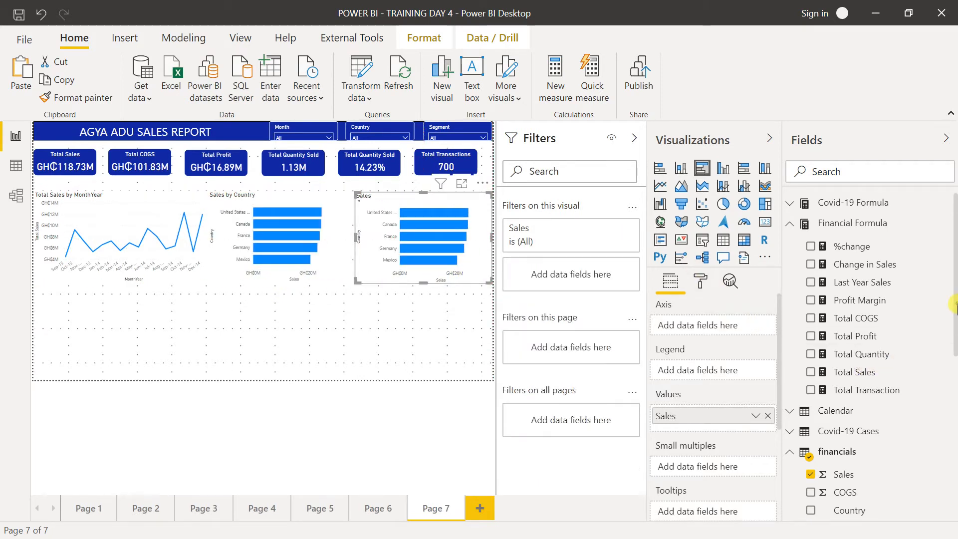
Step: Put the financials table's Segment field on the copied bar chart's axis
scroll(903, 399, "down", 2)
scroll(900, 436, "down", 3)
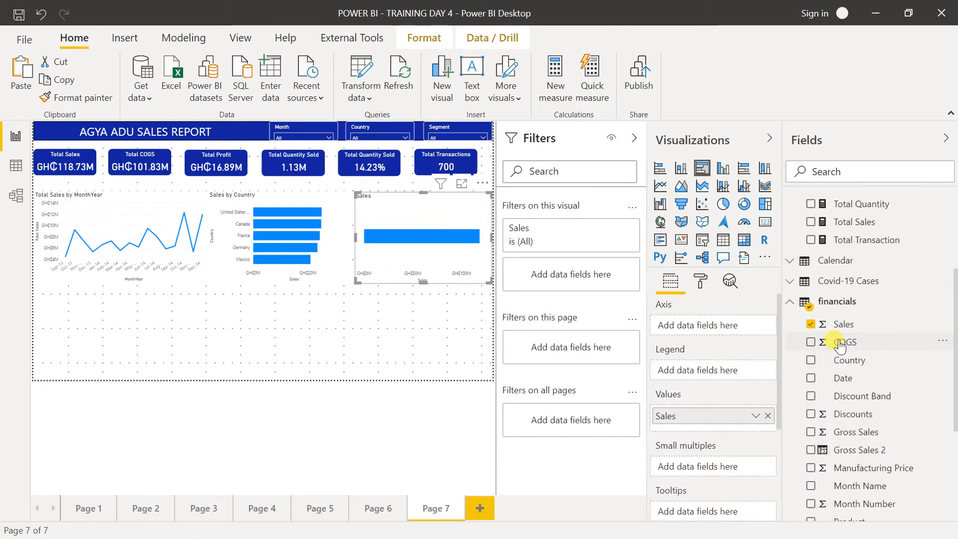
left_click_drag(954, 334, 899, 419)
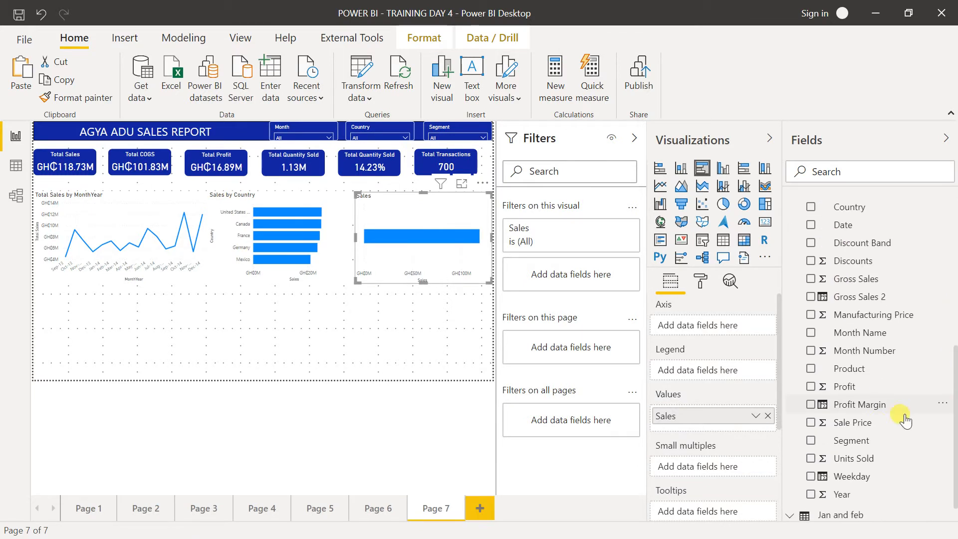
left_click(809, 442)
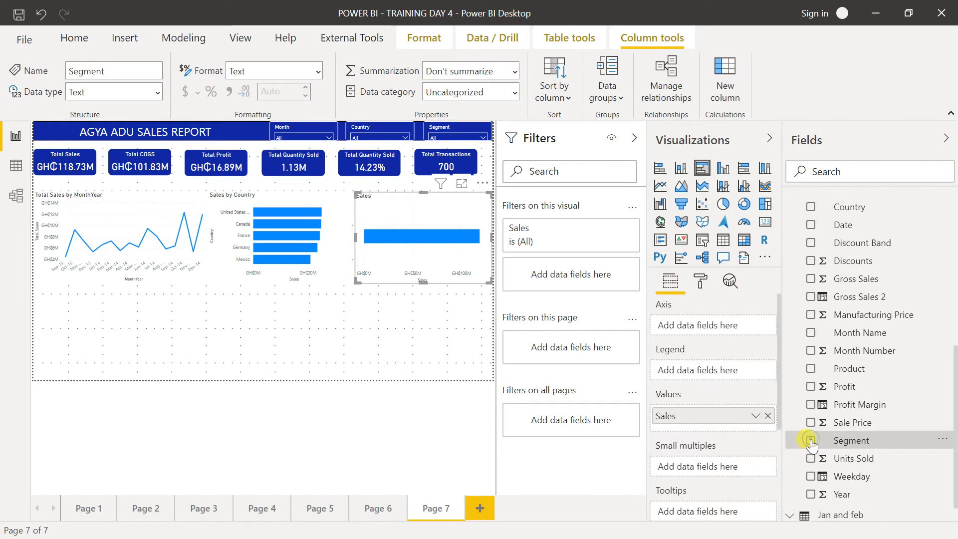
left_click(370, 346)
Step: Open the line chart's formatting options and examine the chart enlarged in focus mode before returning to the report
left_click(193, 196)
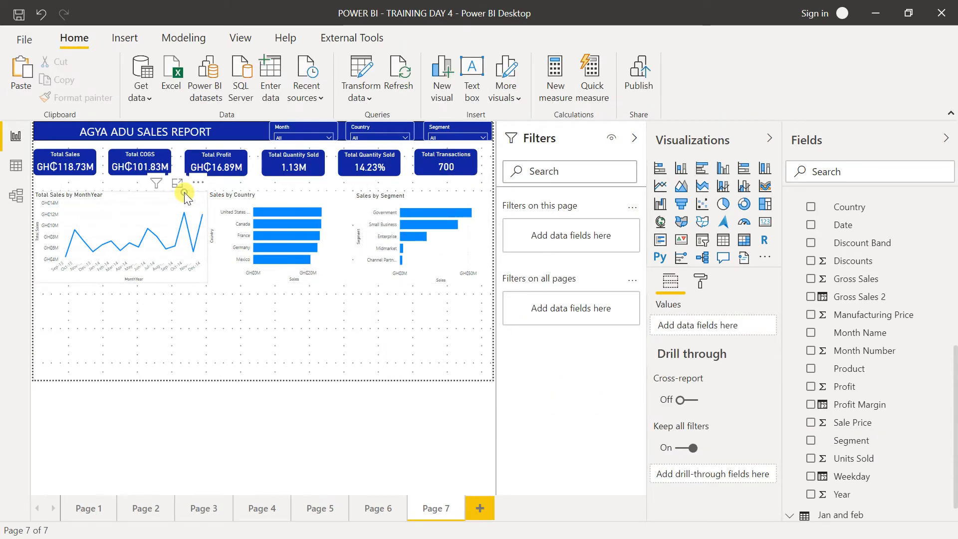
left_click(702, 284)
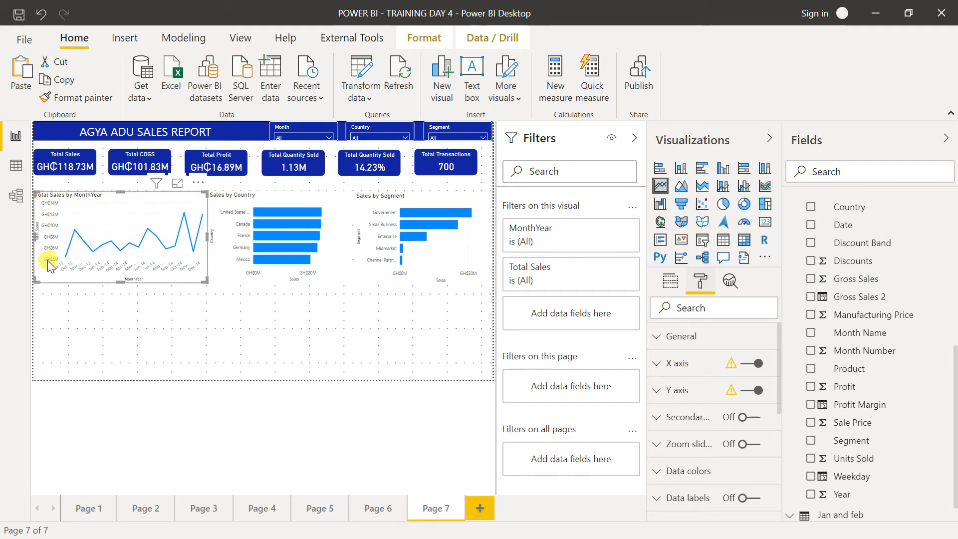
left_click(177, 183)
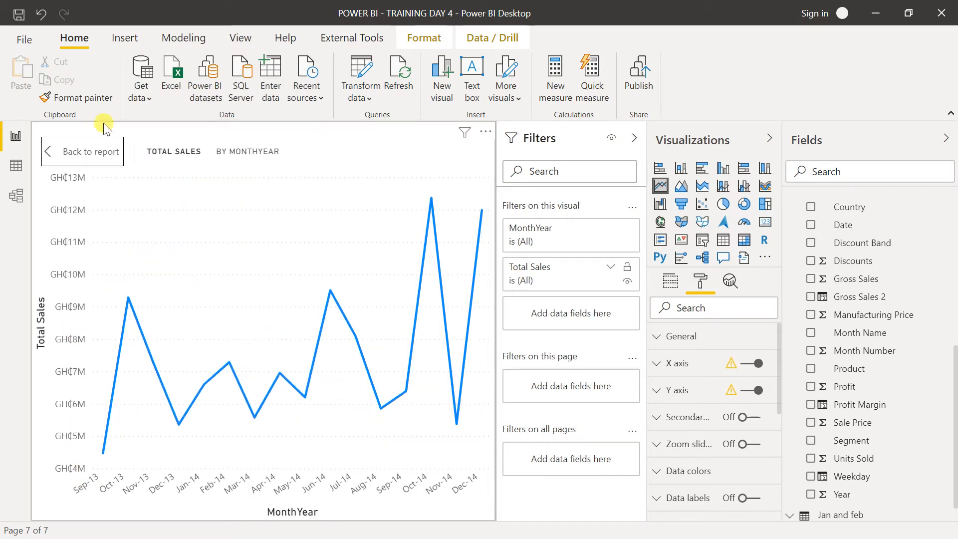
left_click(84, 153)
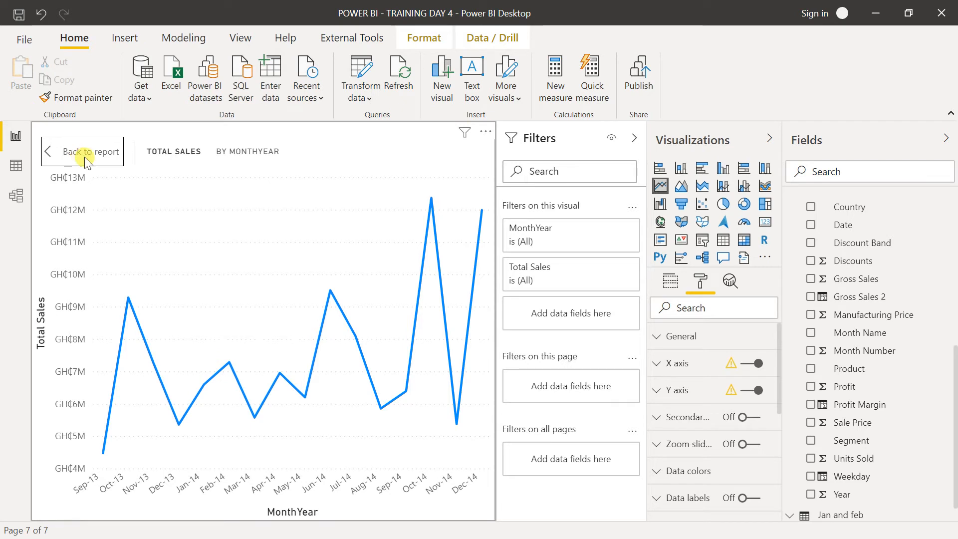
Step: Set the start value of the line chart's Y axis to 0
left_click(679, 364)
left_click(679, 364)
left_click(678, 391)
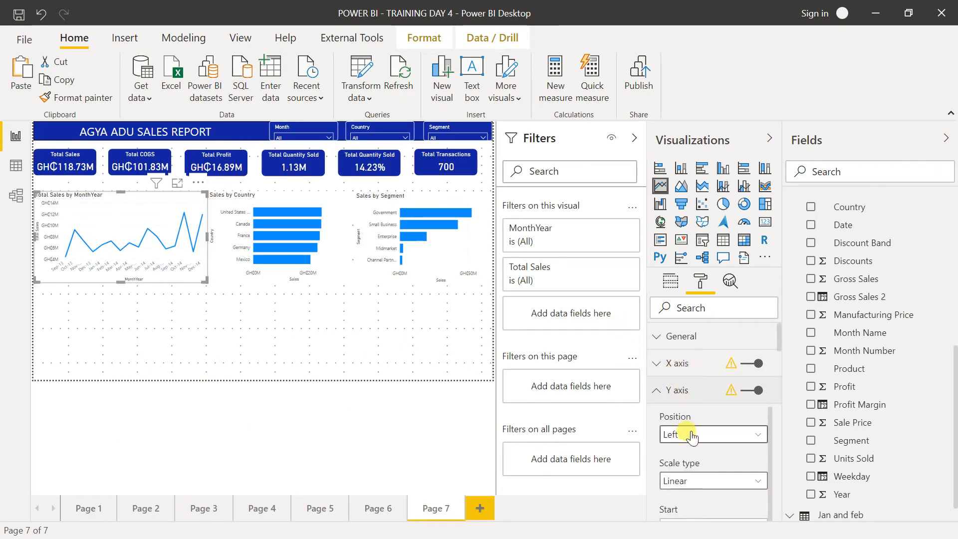
scroll(779, 352, "down", 1)
left_click_drag(780, 353, 781, 373)
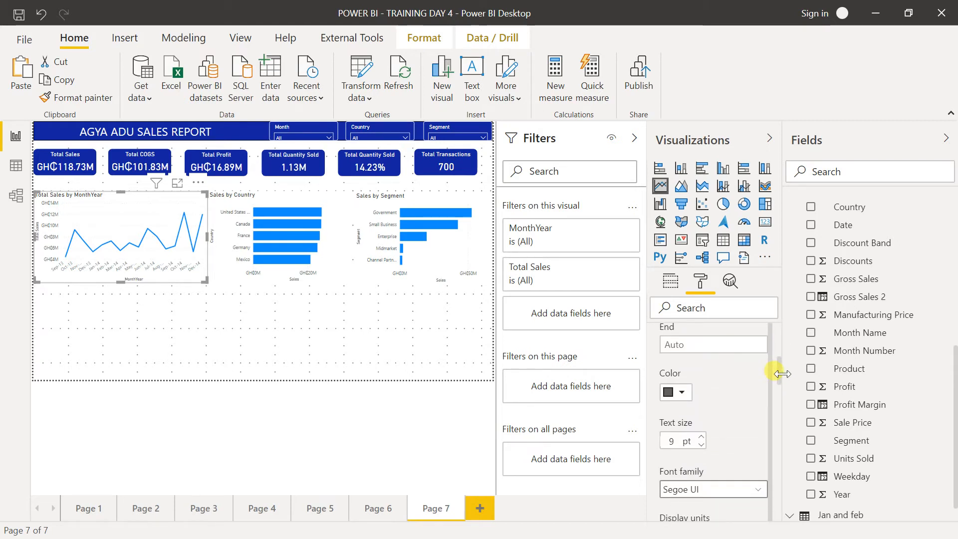
left_click_drag(780, 373, 780, 352)
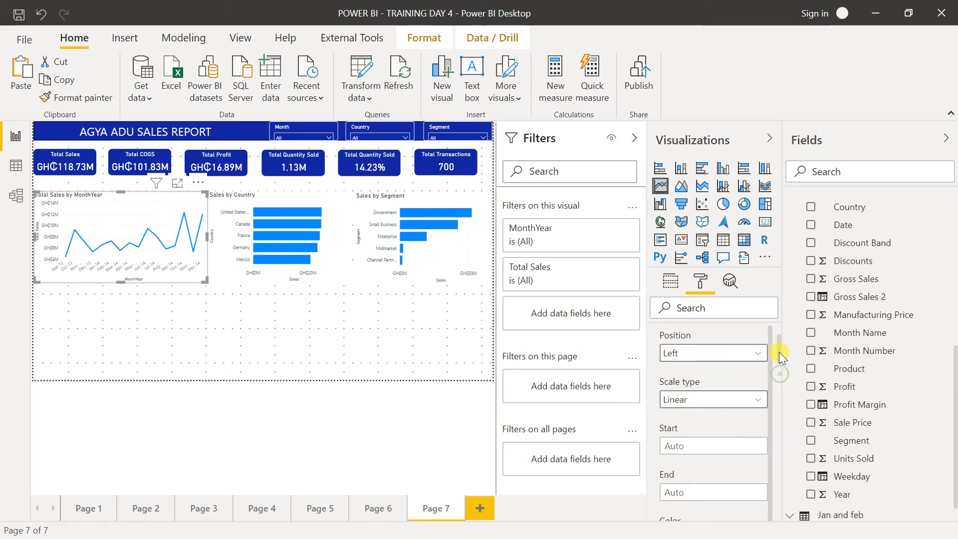
left_click(701, 450)
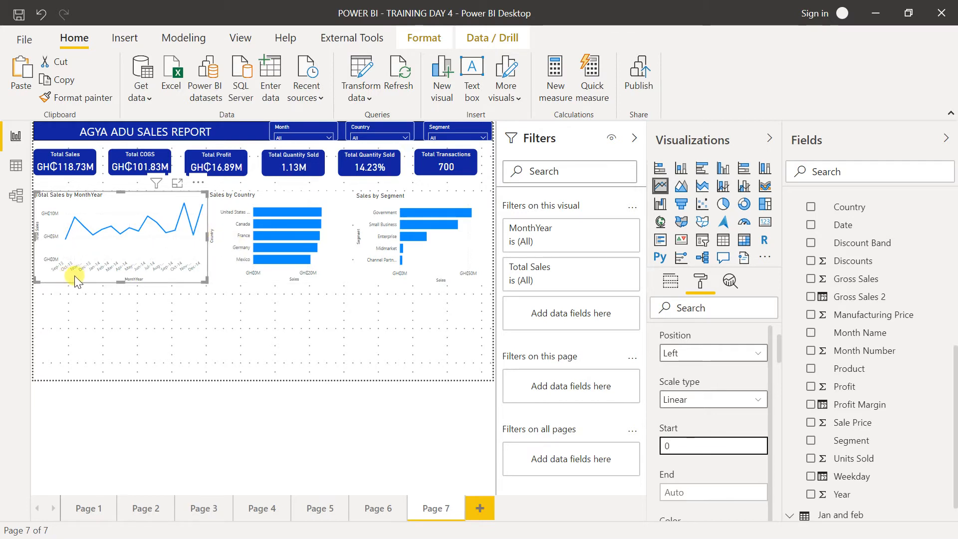
left_click(152, 366)
Step: Change the line chart's X axis label color to the dark blue used in the report header
left_click(167, 281)
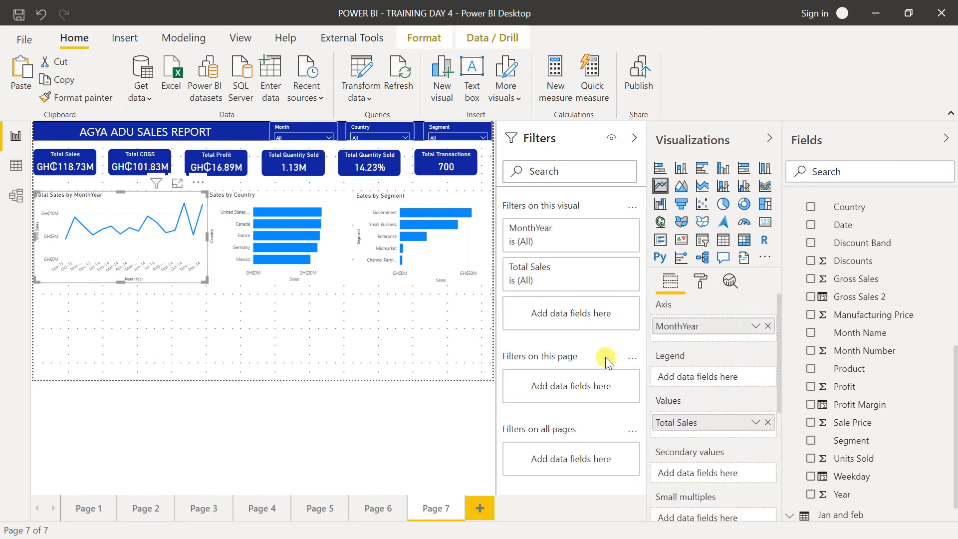
left_click(700, 283)
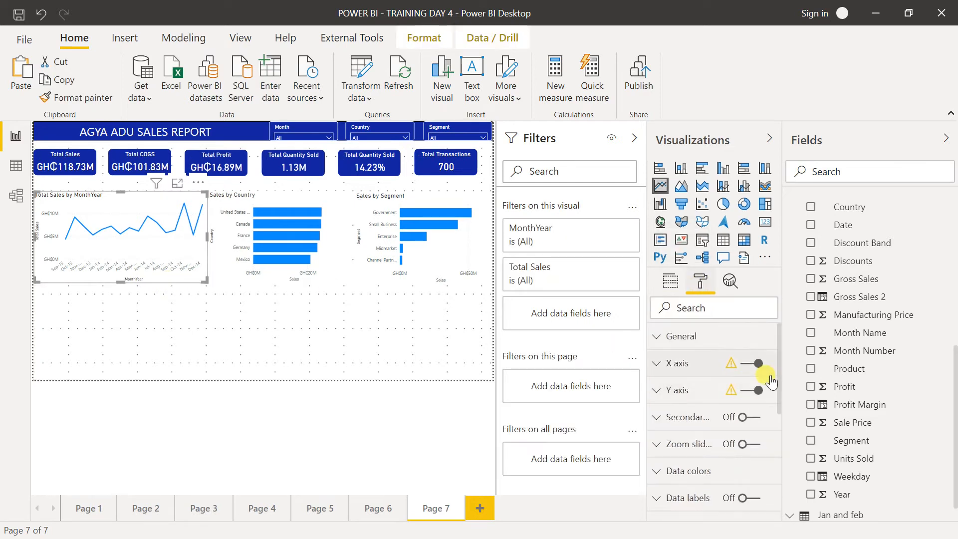
left_click(709, 365)
left_click(707, 363)
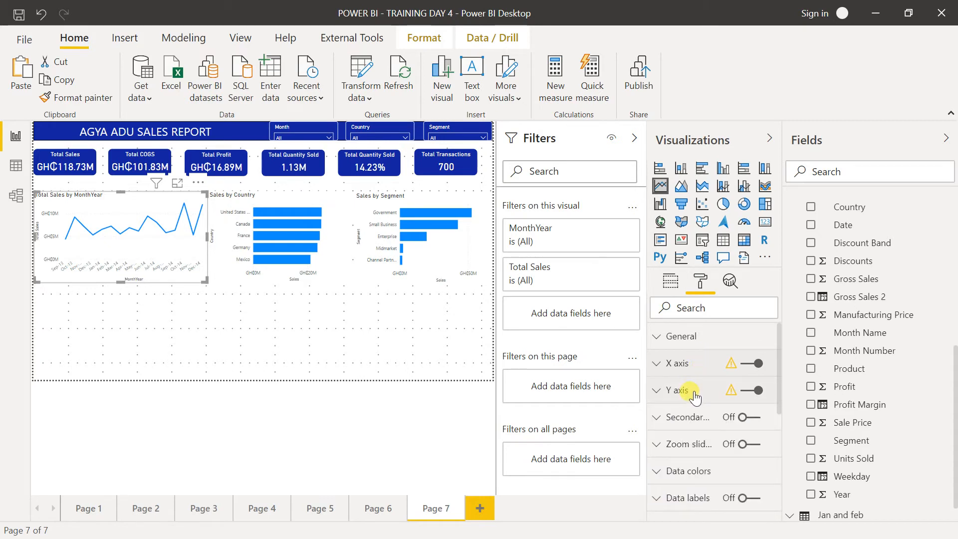
left_click(678, 365)
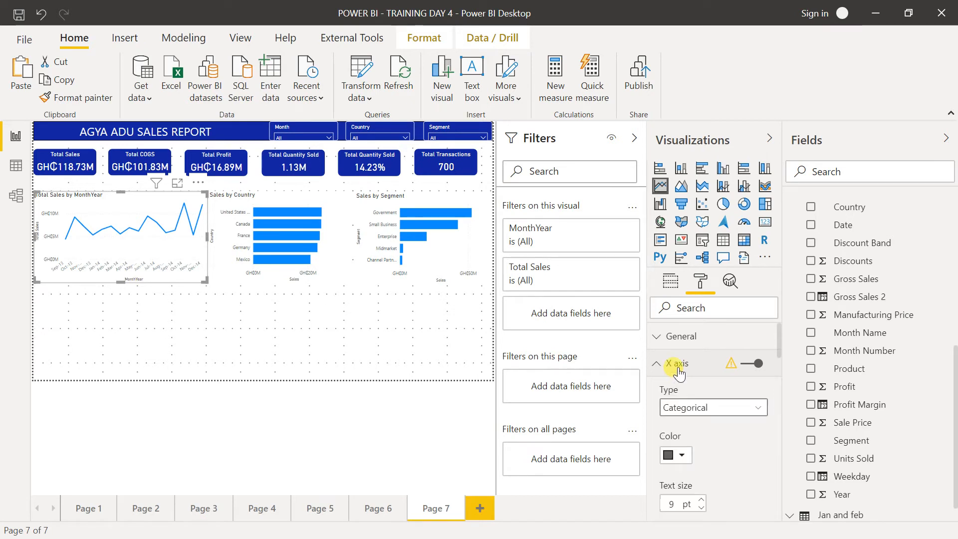
left_click(683, 455)
left_click(696, 398)
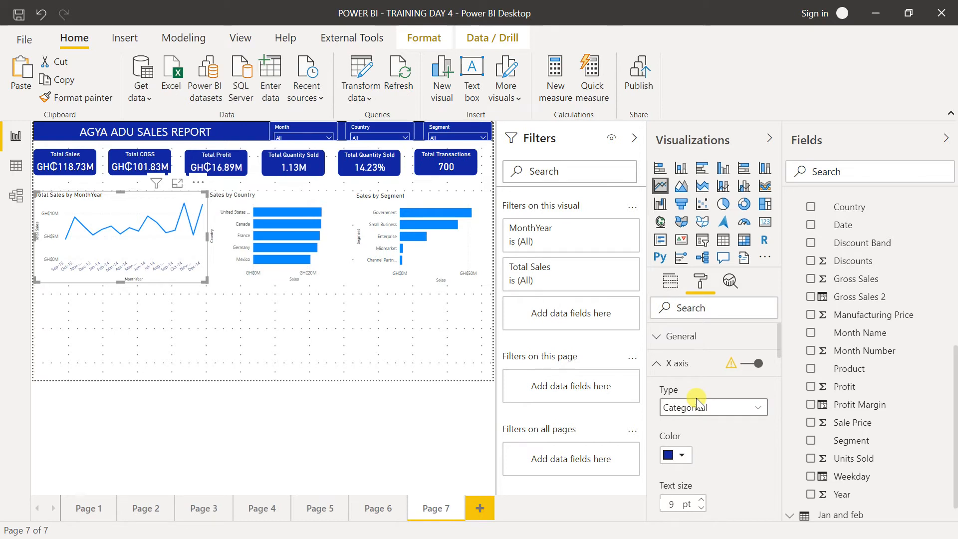
Step: Change the line chart's Y axis label color to the same dark blue and collapse both axis settings
left_click_drag(779, 346, 773, 477)
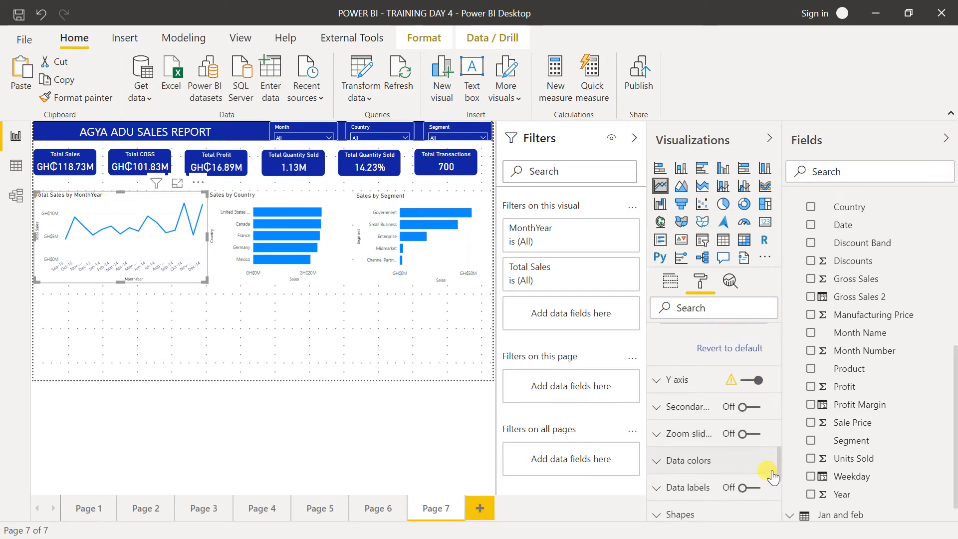
left_click(679, 380)
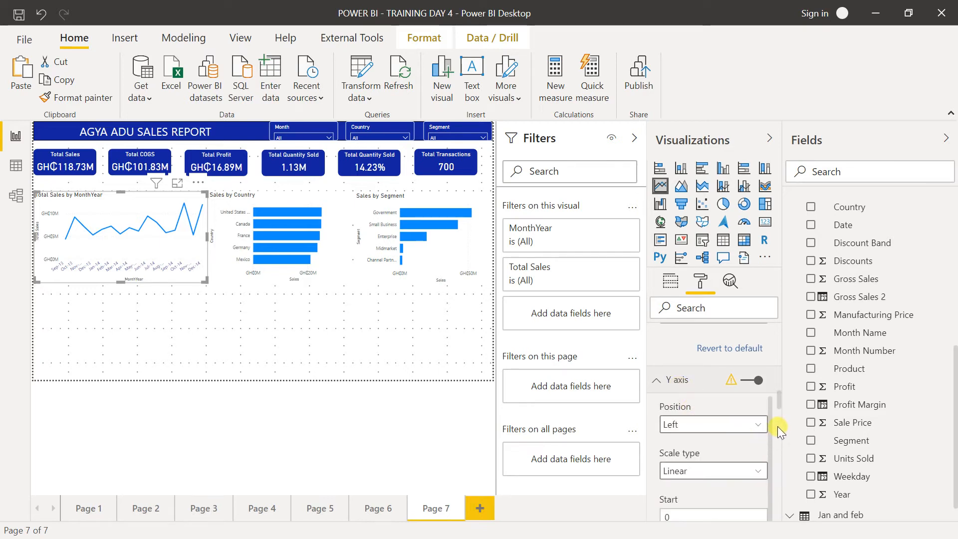
left_click_drag(778, 399, 777, 415)
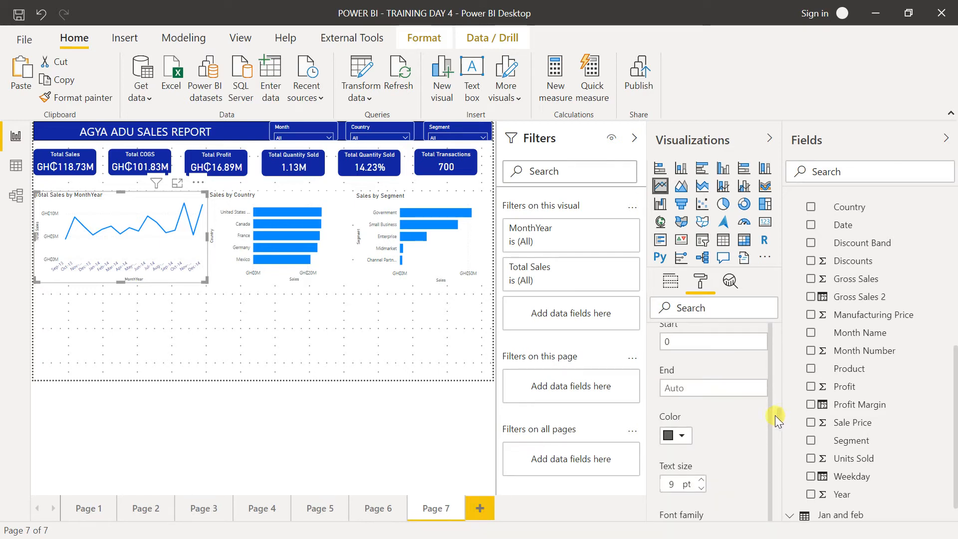
left_click(689, 435)
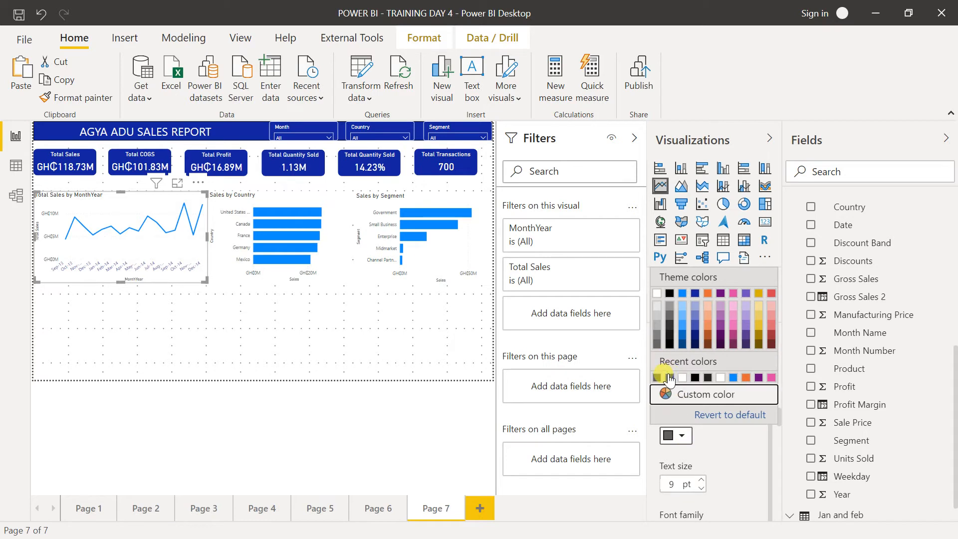
left_click(670, 378)
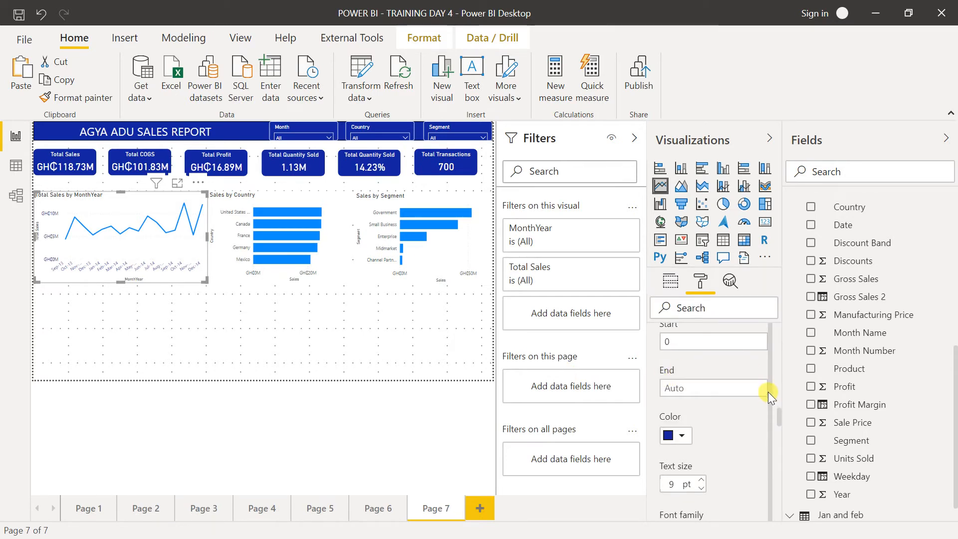
scroll(776, 400, "down", 1)
scroll(783, 383, "up", 10)
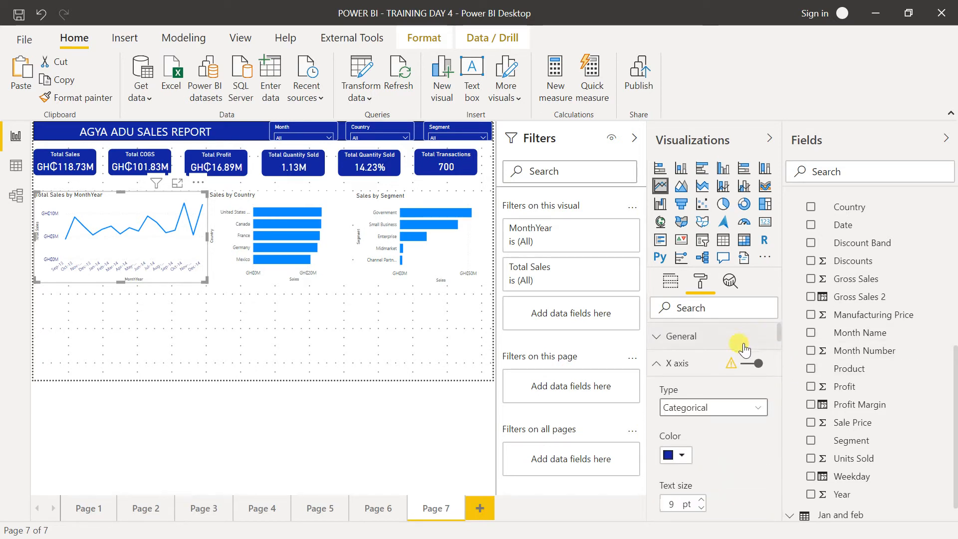
left_click(685, 363)
left_click(677, 391)
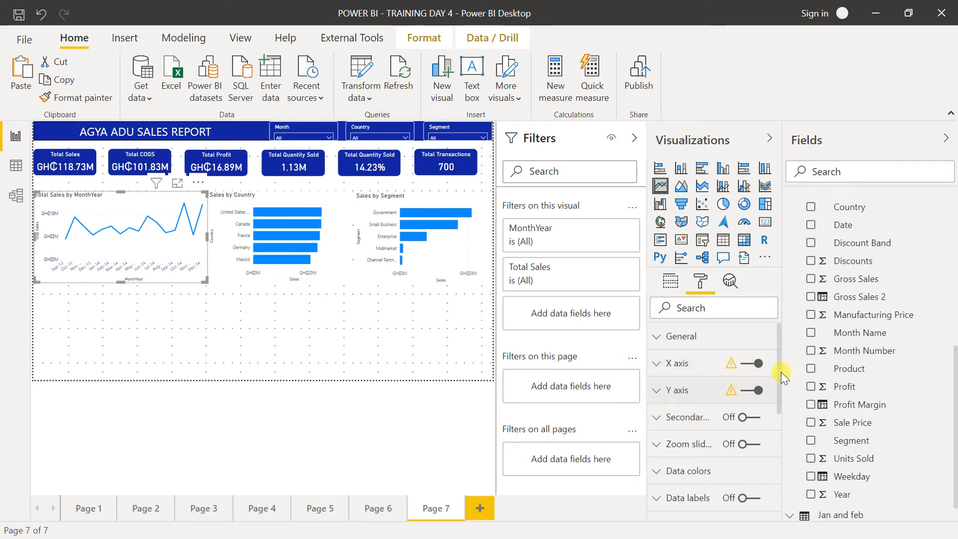
Step: Turn on the line chart's zoom slider, try its upper handle, and turn the slider off again
scroll(780, 375, "down", 1)
left_click(752, 419)
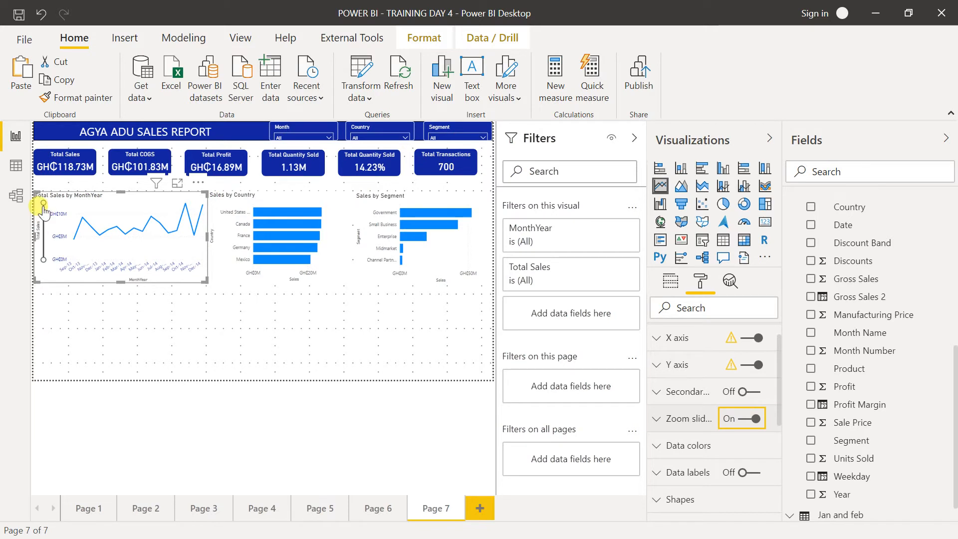
left_click(43, 207)
mouse_move(44, 209)
left_mouse_down()
mouse_move(43, 258)
mouse_move(43, 200)
left_mouse_up()
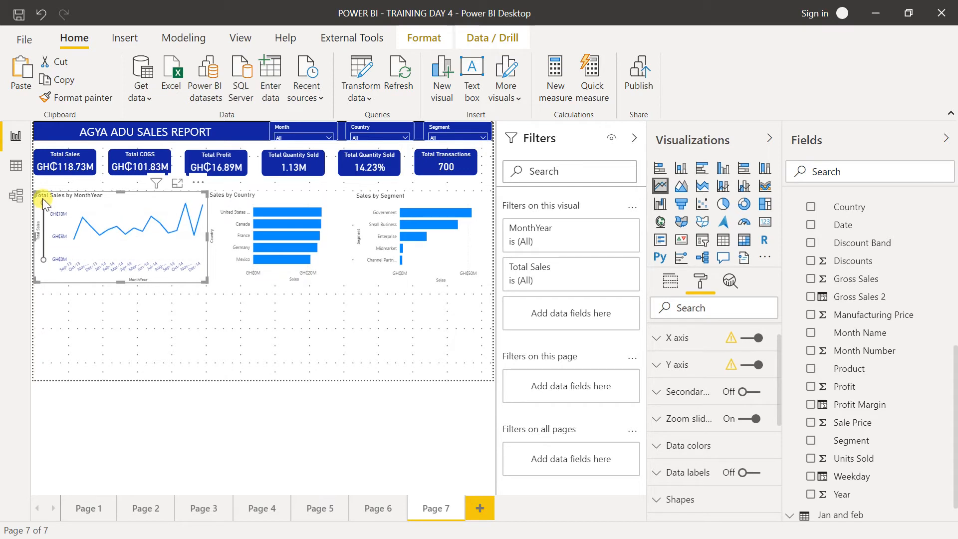
left_click(740, 421)
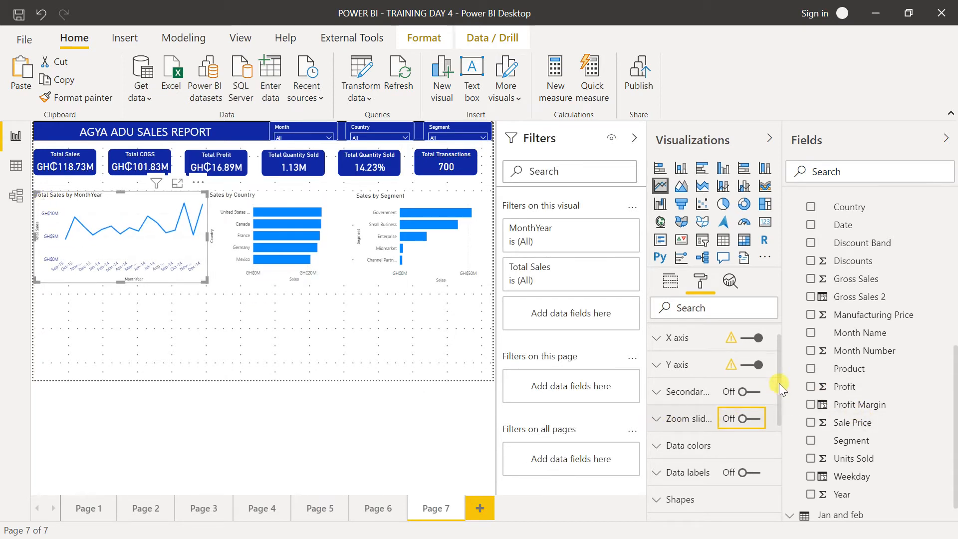
Step: Set the Total Sales data color of the line chart to dark blue and deselect the chart
left_click(693, 450)
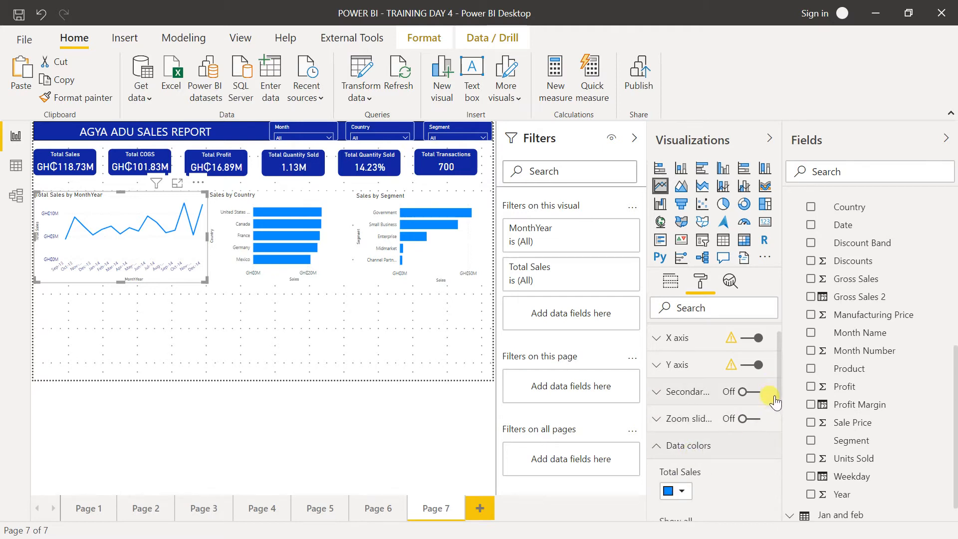
scroll(781, 380, "down", 3)
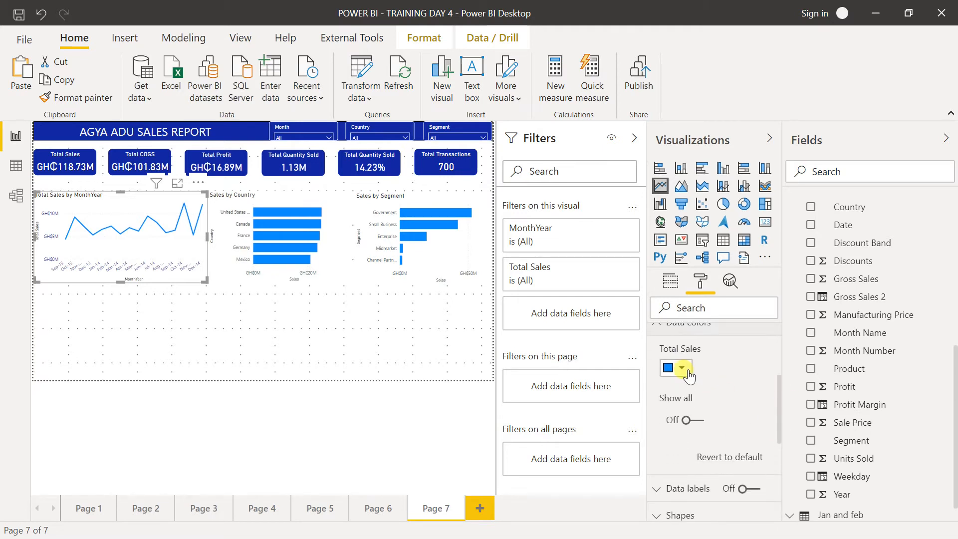
left_click(685, 370)
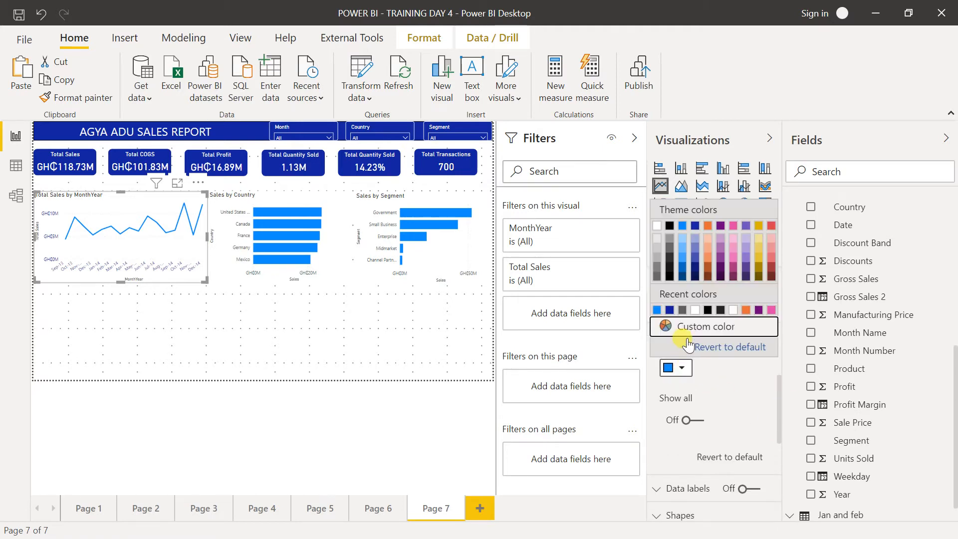
left_click(670, 310)
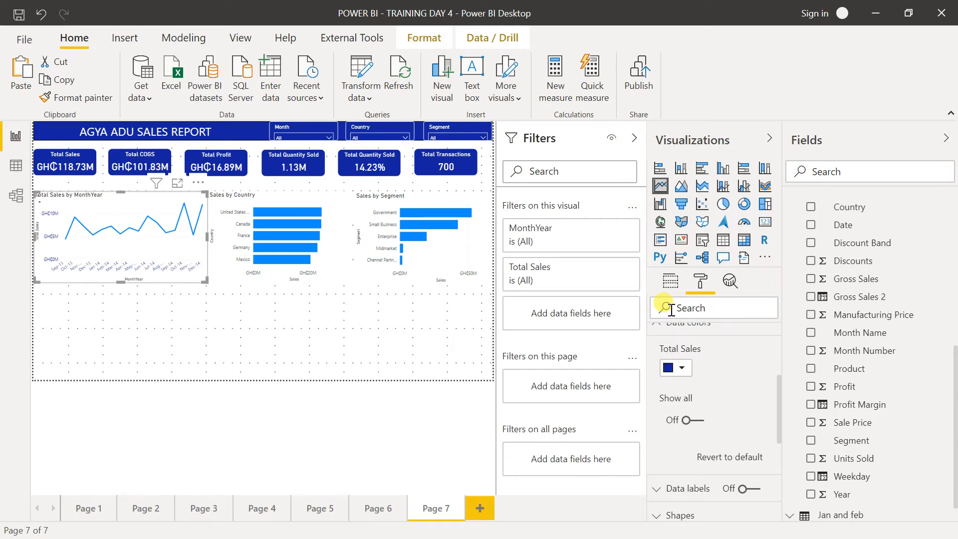
left_click(324, 339)
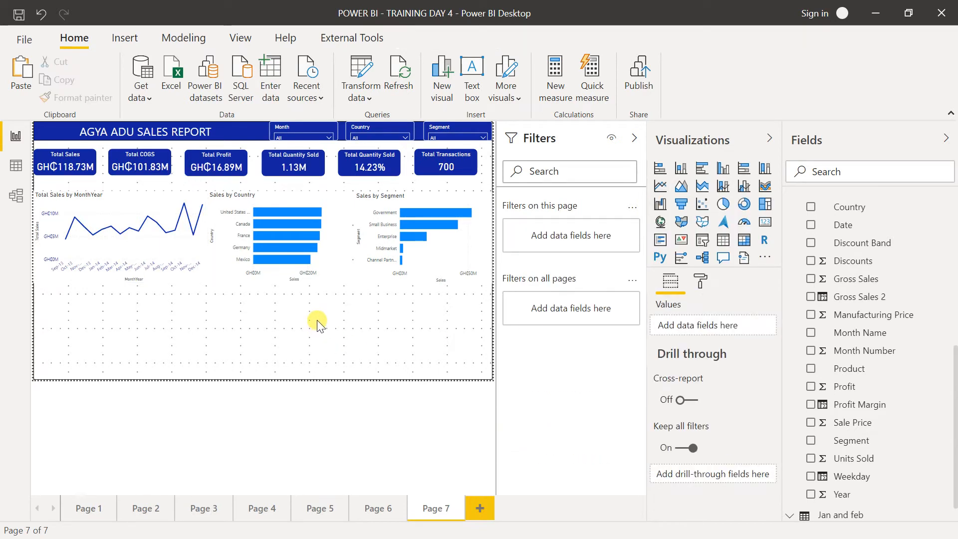
Step: Enable separate data colors for each country in the Sales by Country bar chart
left_click(244, 200)
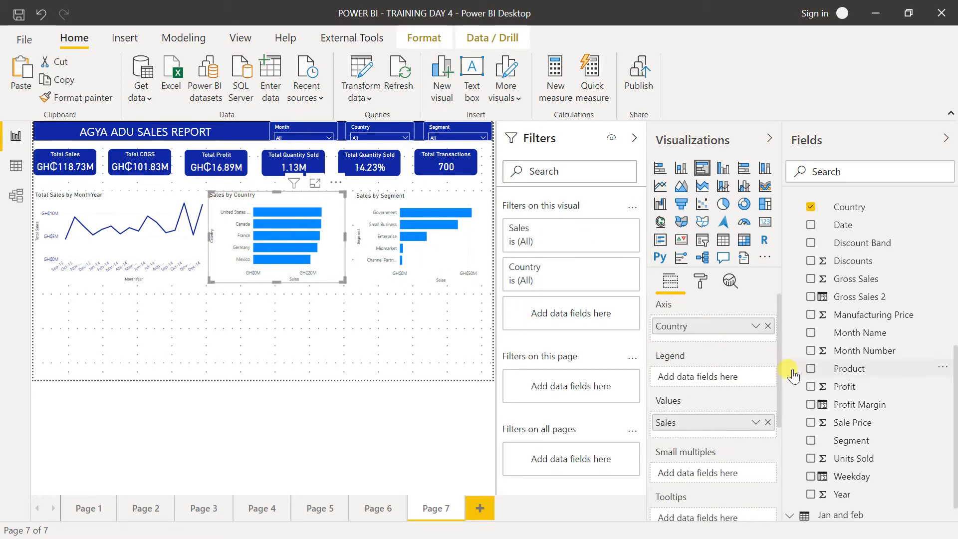
left_click(705, 287)
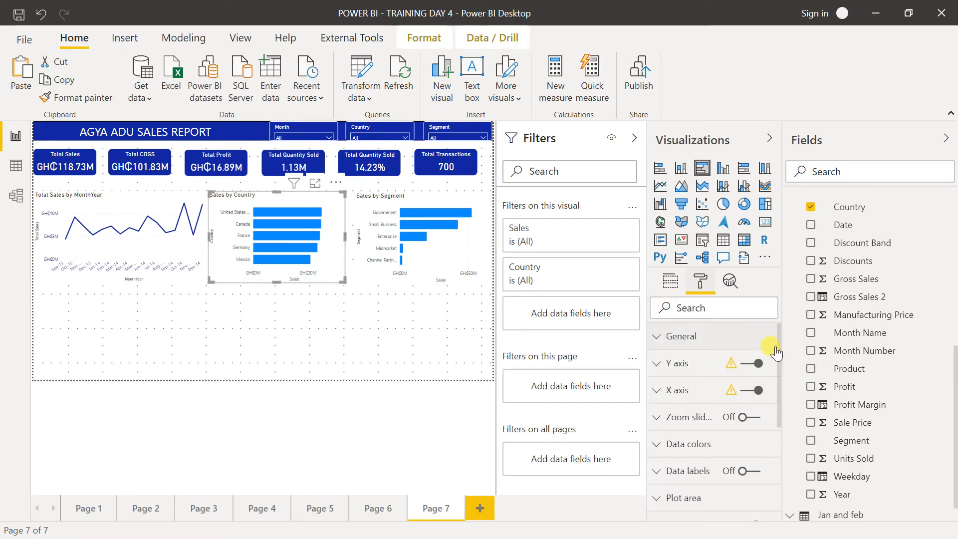
left_click_drag(777, 347, 781, 391)
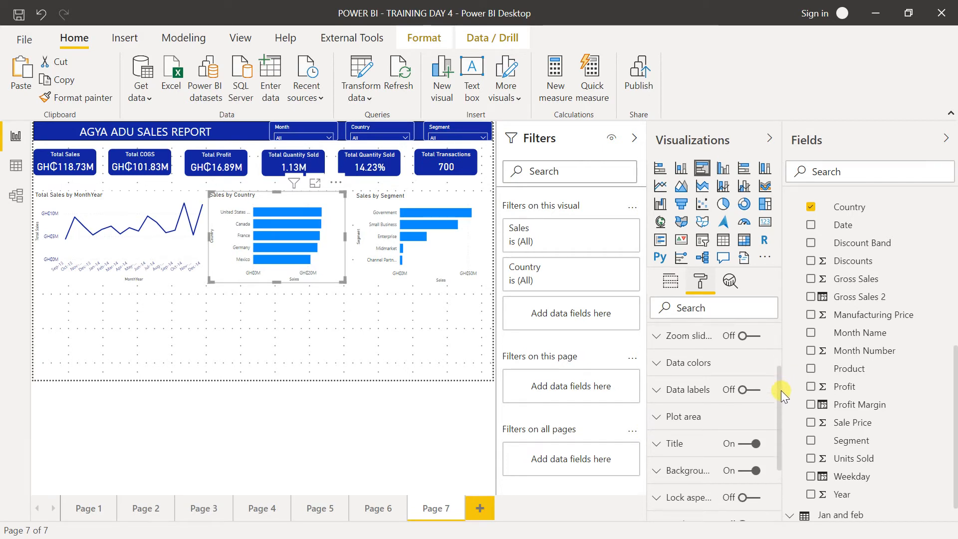
left_click(720, 361)
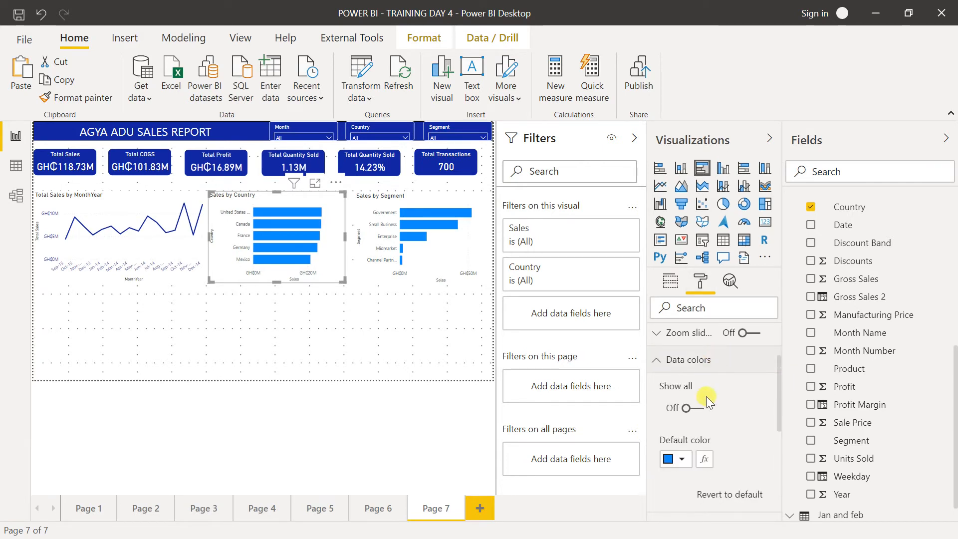
left_click(691, 408)
left_click_drag(779, 391, 777, 433)
Step: Color the country bars dark blue for United States of America, orange for Canada, dark purple for France, pink for Germany, and violet for Mexico
left_click(680, 346)
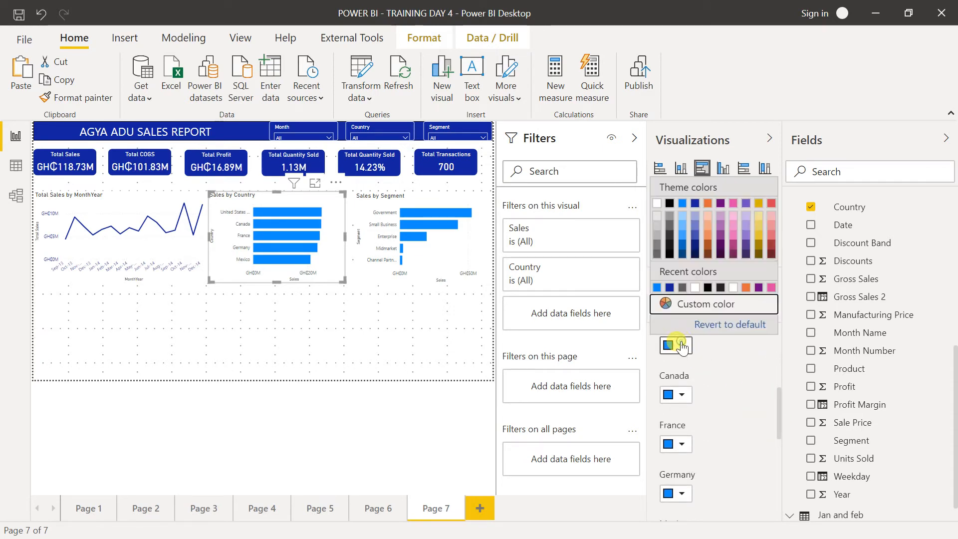
left_click(671, 281)
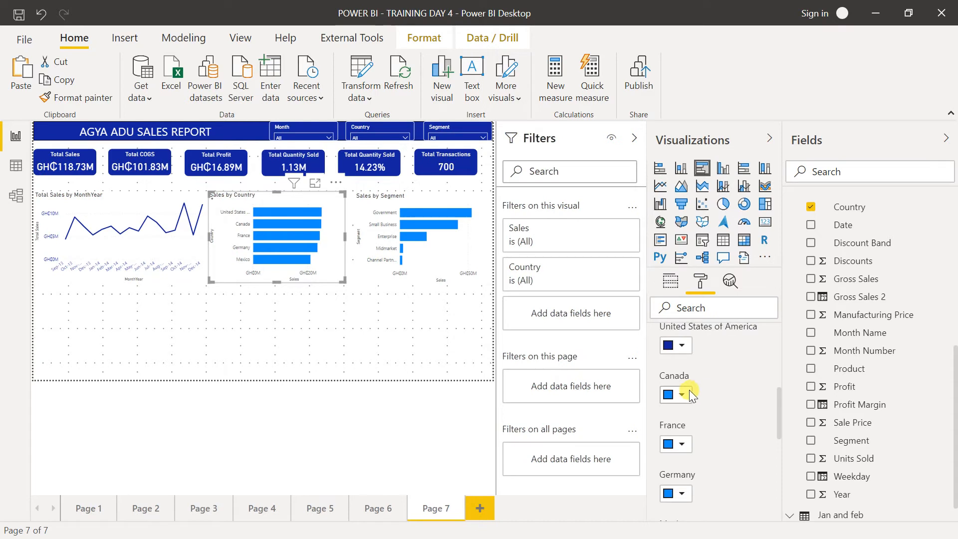
left_click(689, 391)
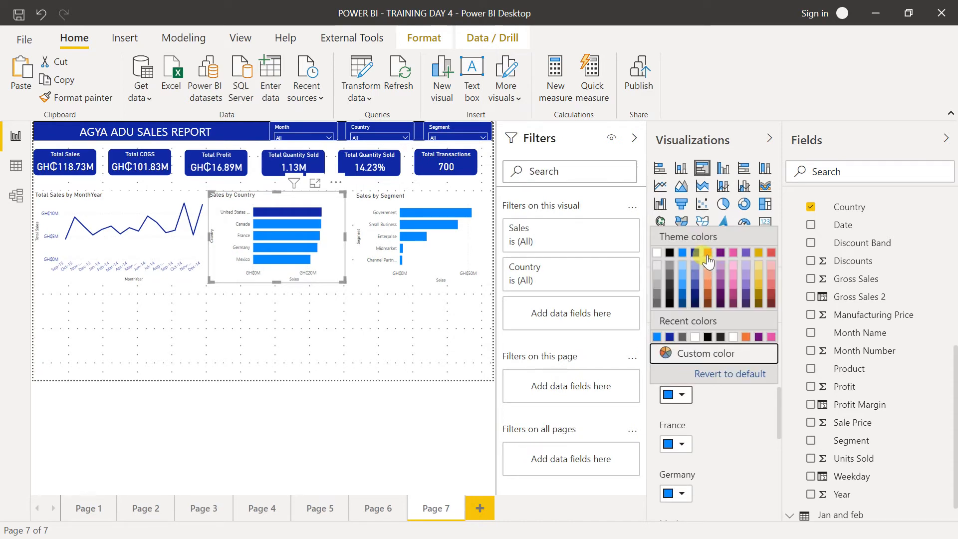
left_click(708, 253)
left_click(679, 444)
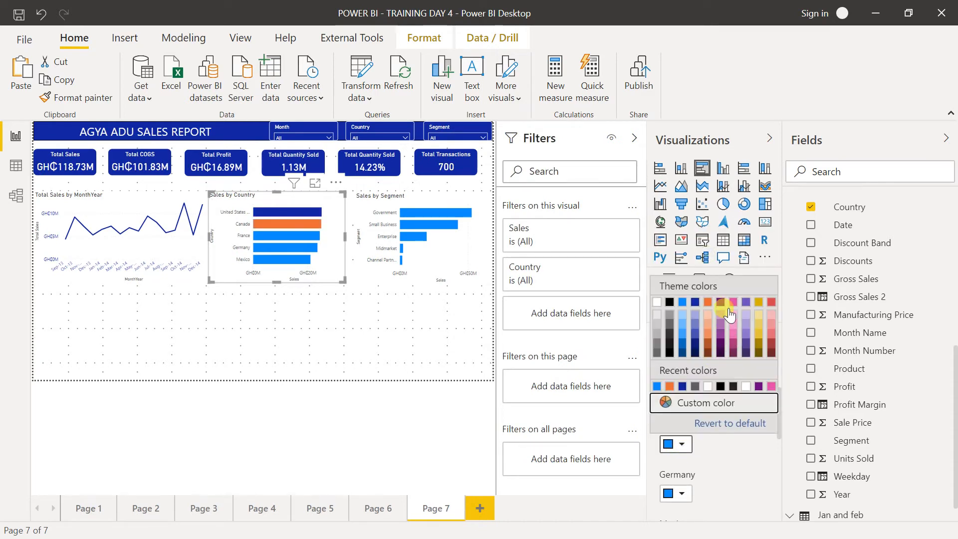
left_click(722, 304)
left_click(688, 483)
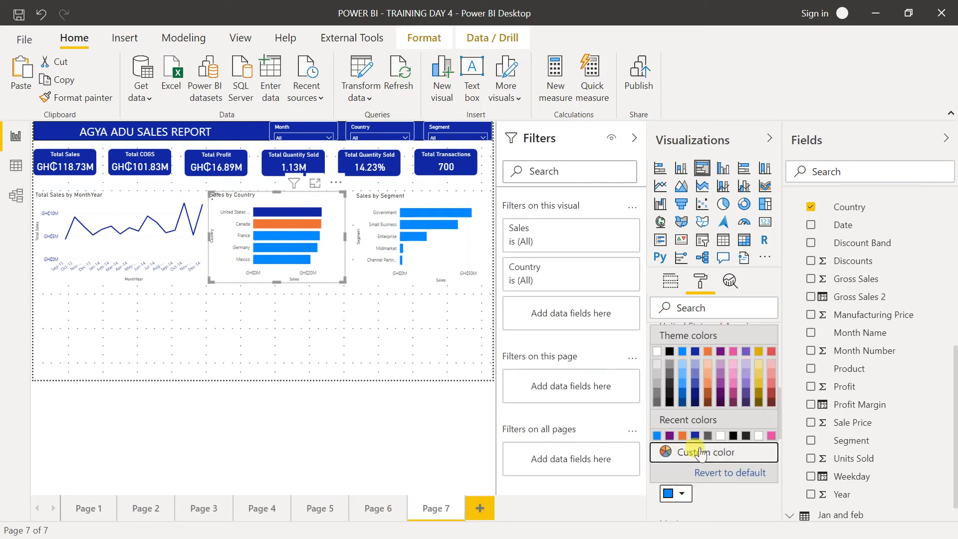
left_click(733, 352)
left_click_drag(781, 408, 781, 440)
left_click(683, 421)
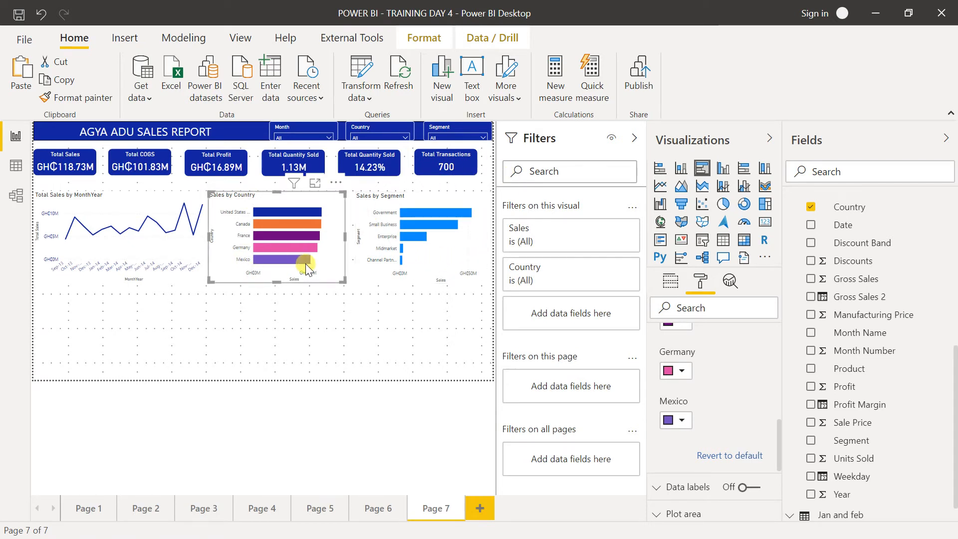
Step: Set the default bar color of the Sales by Segment chart to dark gray and deselect the chart
left_click(379, 198)
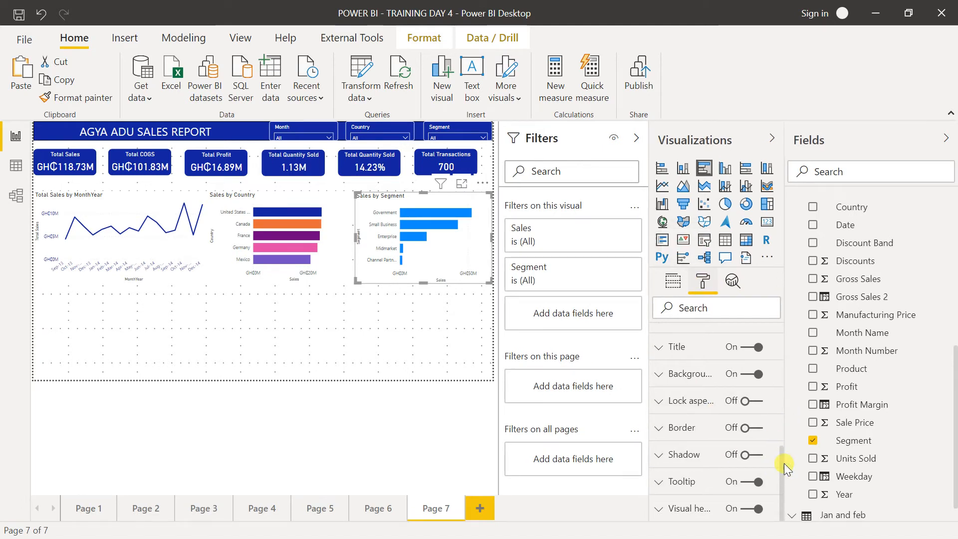
left_click_drag(782, 466, 781, 428)
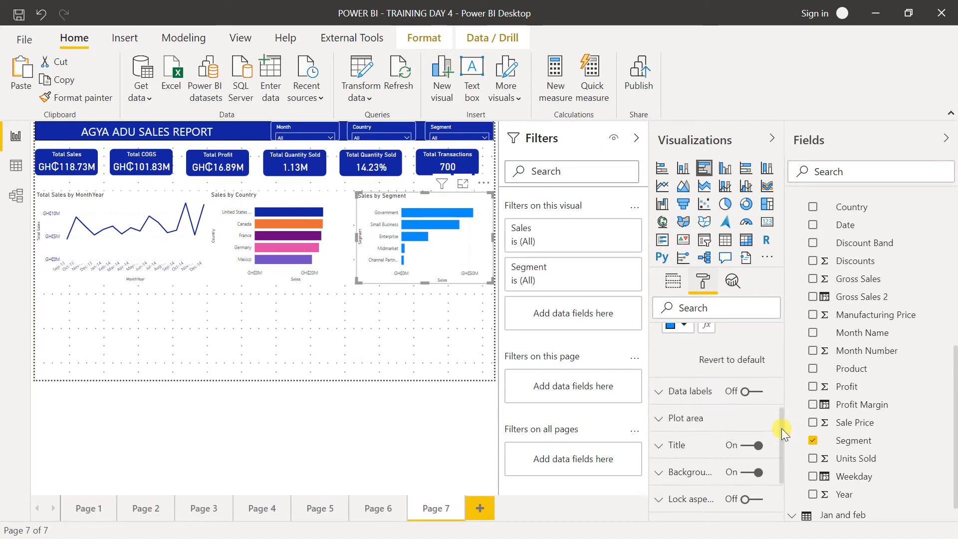
left_click(680, 344)
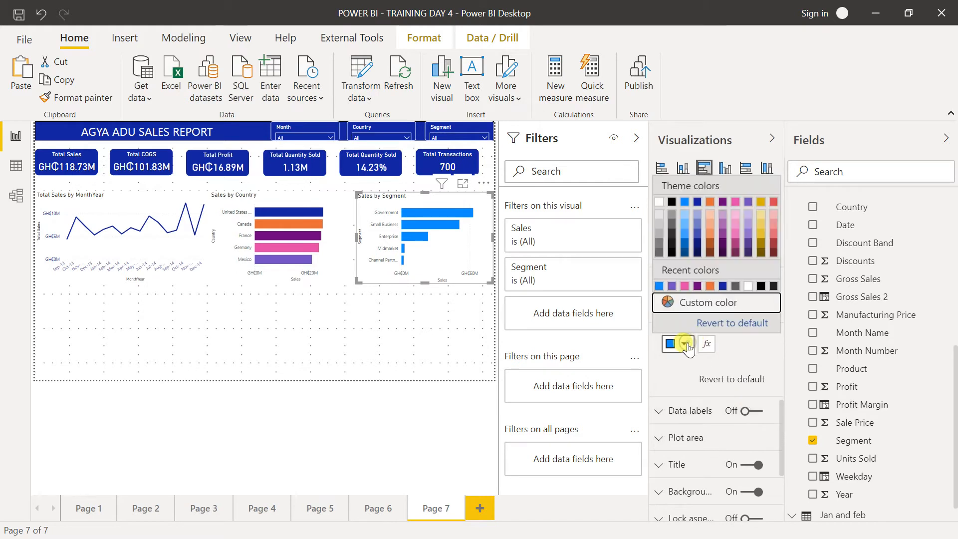
left_click(736, 286)
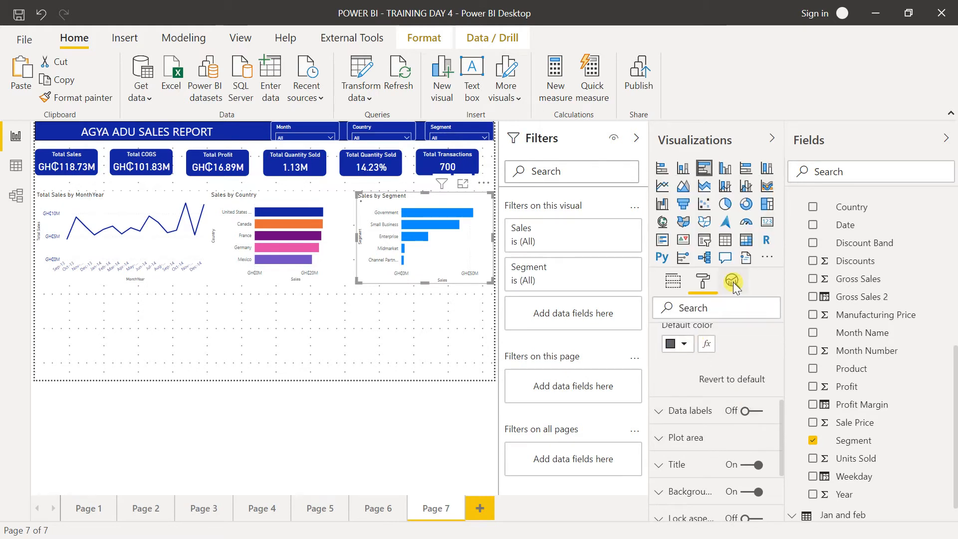
left_click(427, 333)
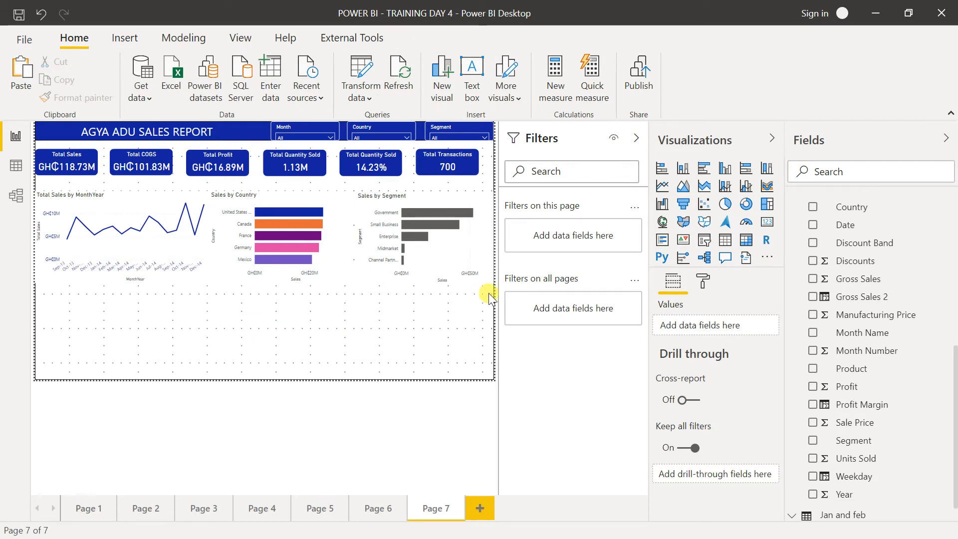
Step: Insert a clustered column chart in the empty area below the line chart, with the financials table's fields expanded
left_click(379, 276)
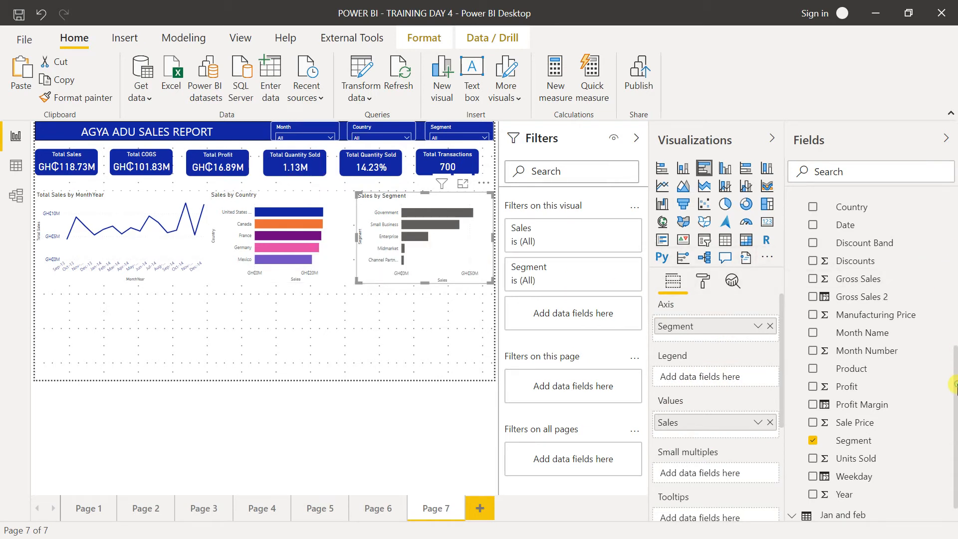
scroll(955, 384, "up", 3)
left_click(799, 345)
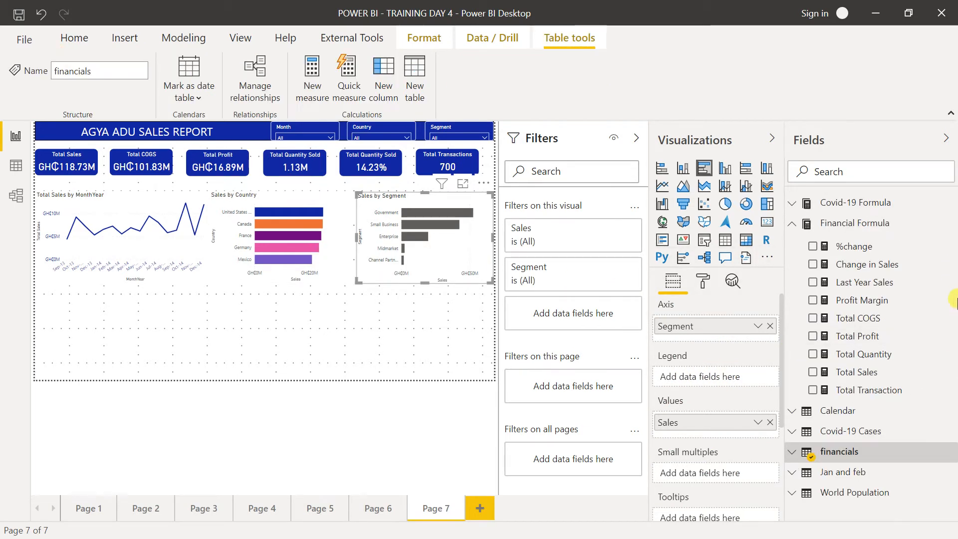
left_click(823, 224)
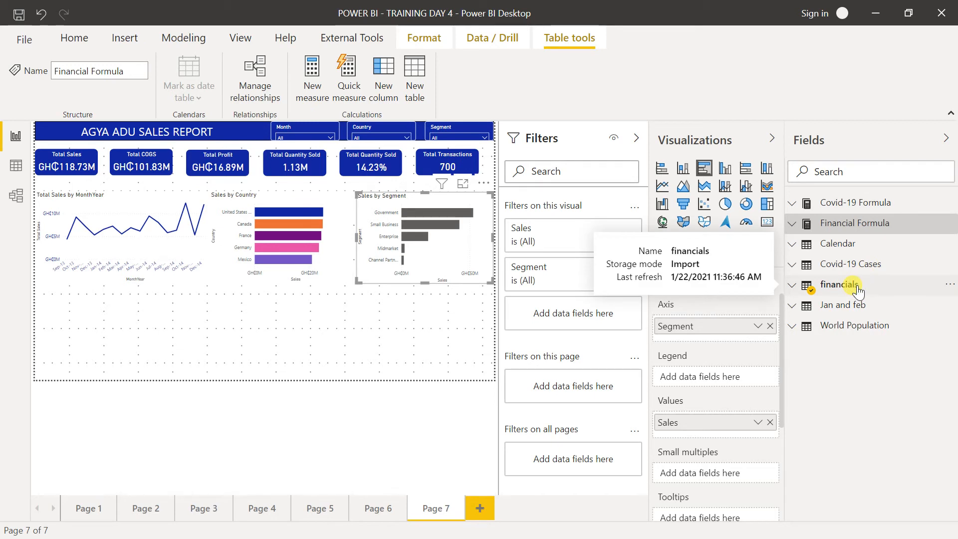
left_click(823, 291)
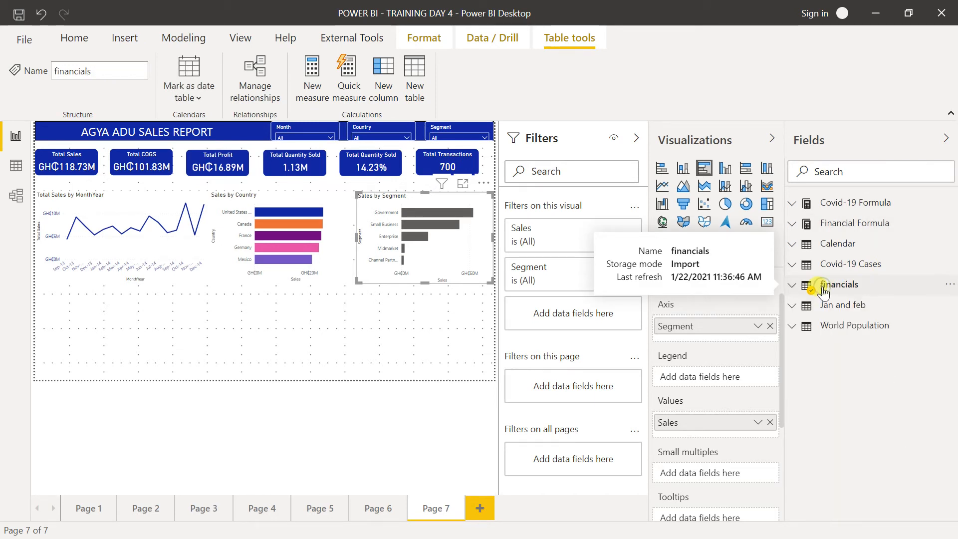
left_click(822, 290)
left_click_drag(954, 302, 955, 357)
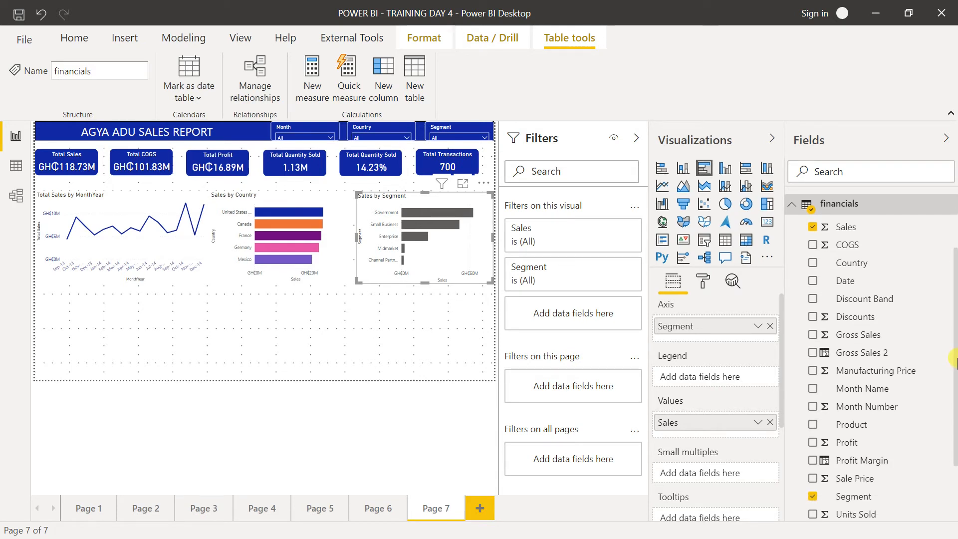
left_click(738, 422)
left_click(204, 359)
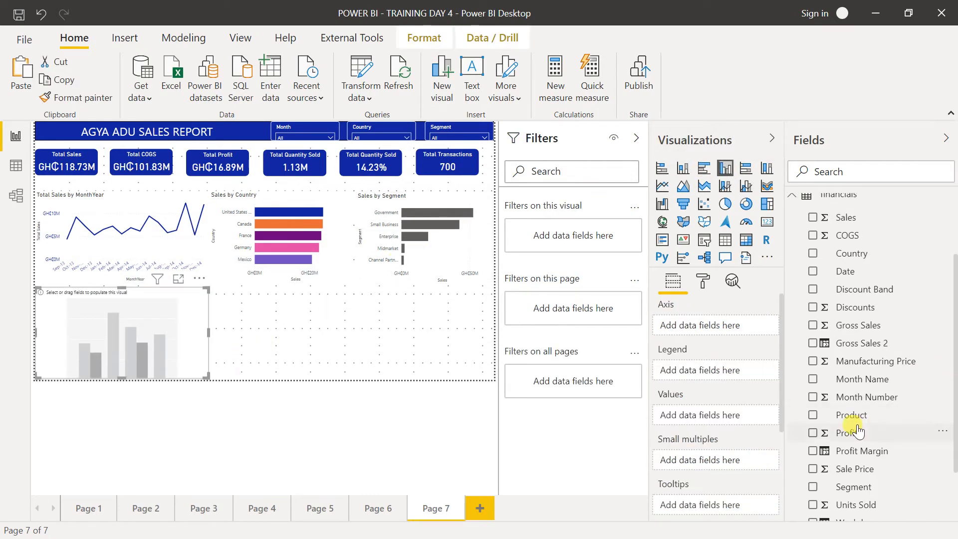
Step: Plot the Total Sales measure by Product in the new column chart
left_click(814, 416)
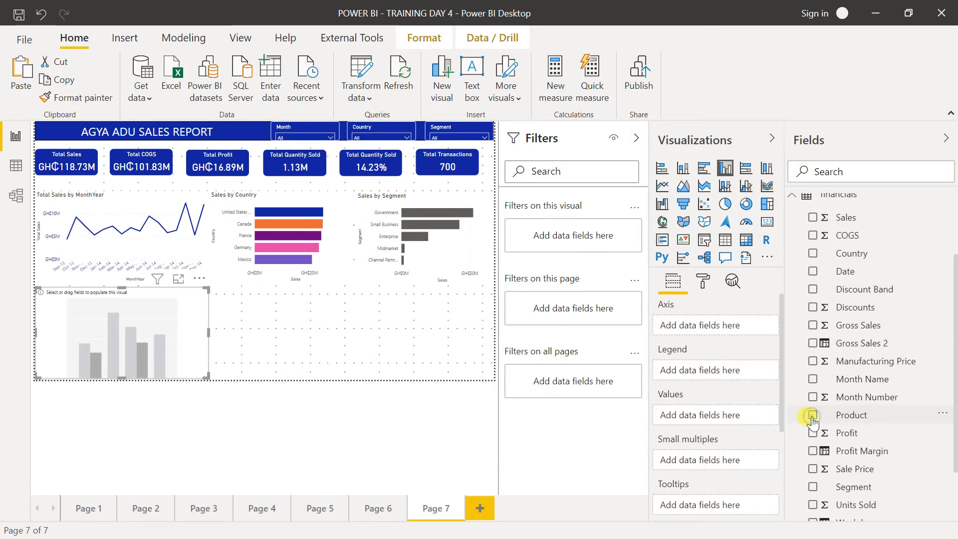
scroll(949, 308, "up", 3)
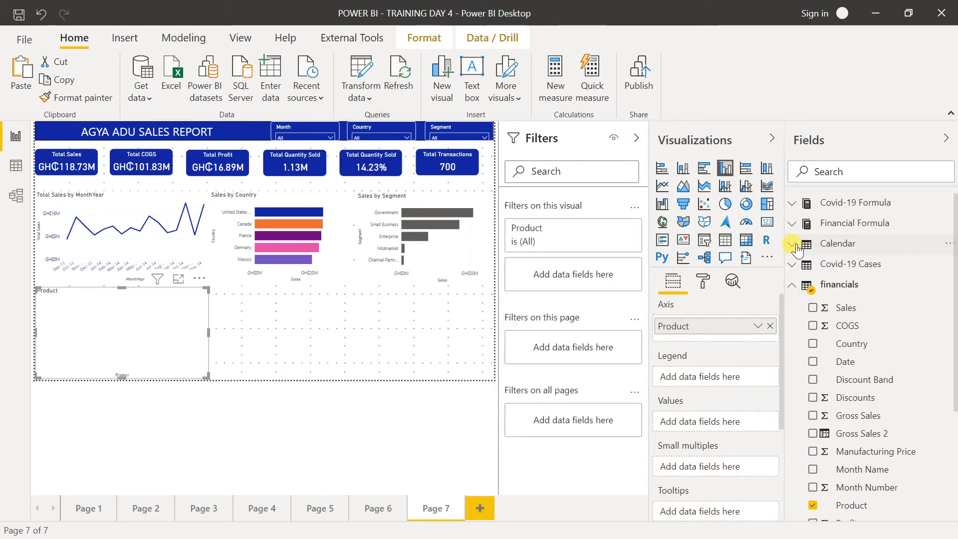
left_click(794, 224)
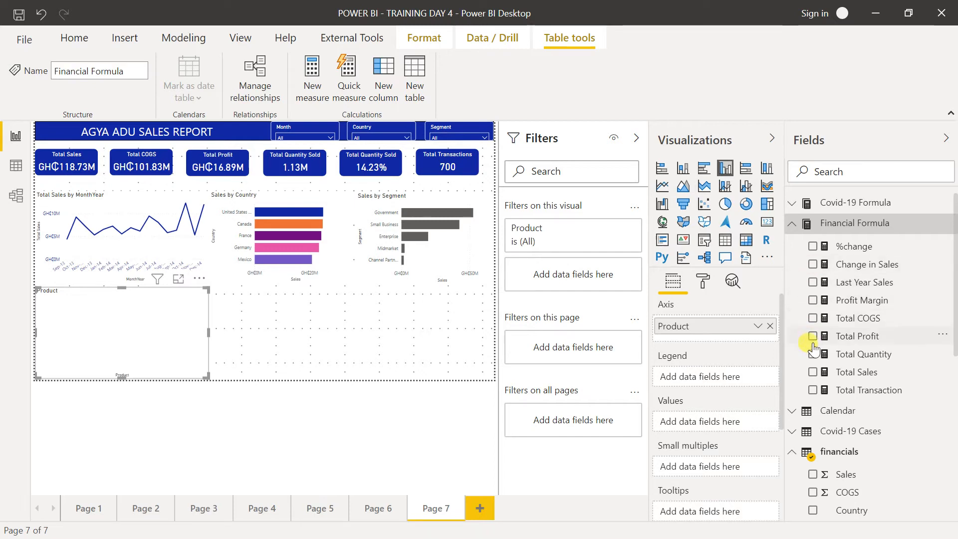
left_click(814, 372)
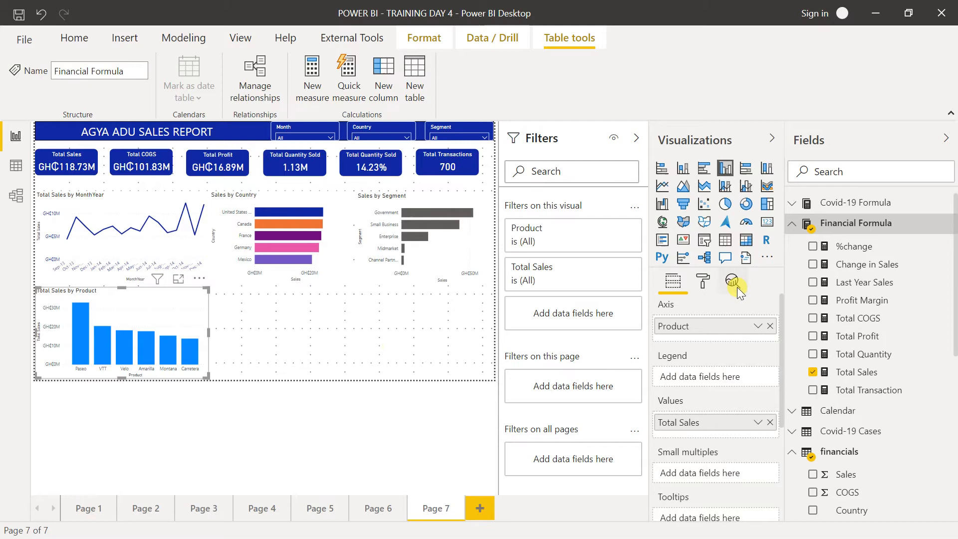
Step: Set the default color of the Total Sales by Product chart to dark gray and lower the chart's upper edge slightly
left_click(701, 288)
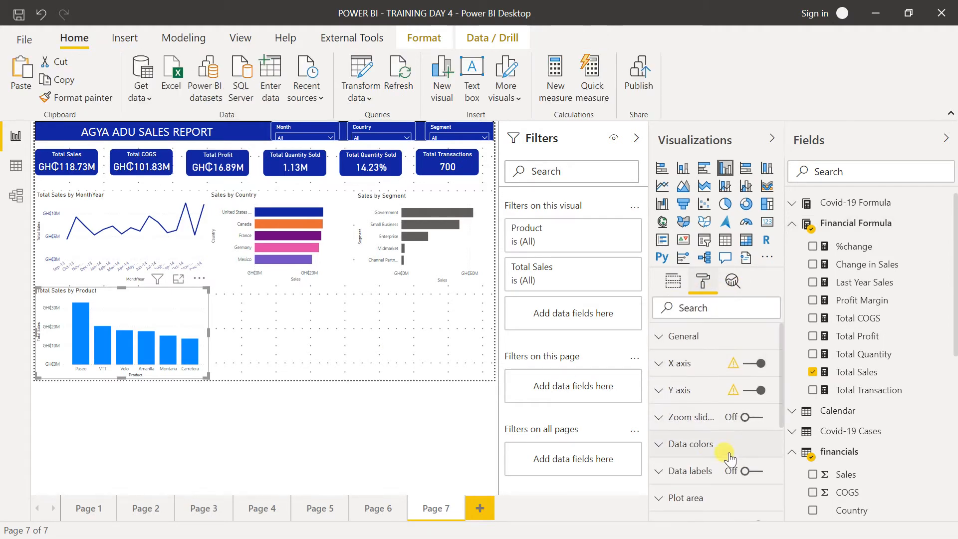
left_click(704, 444)
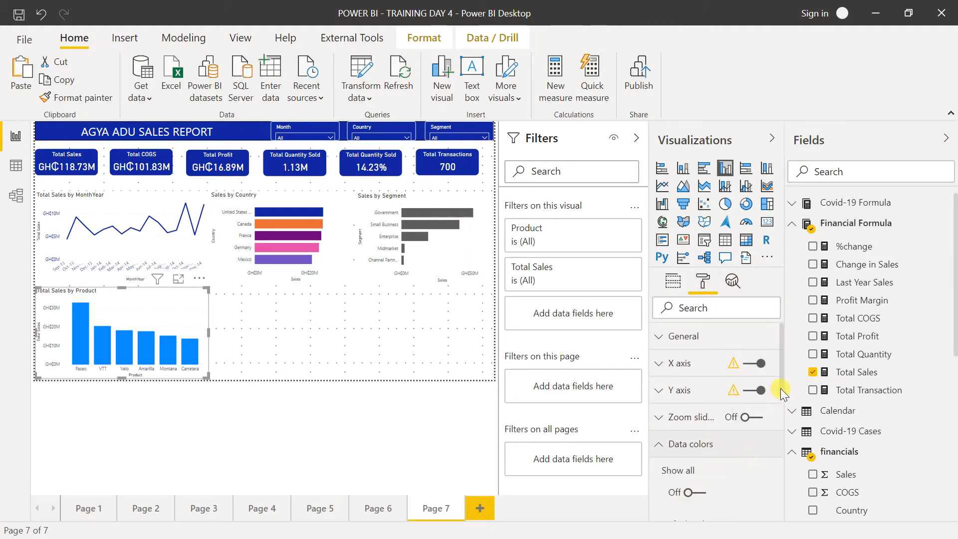
scroll(781, 388, "down", 5)
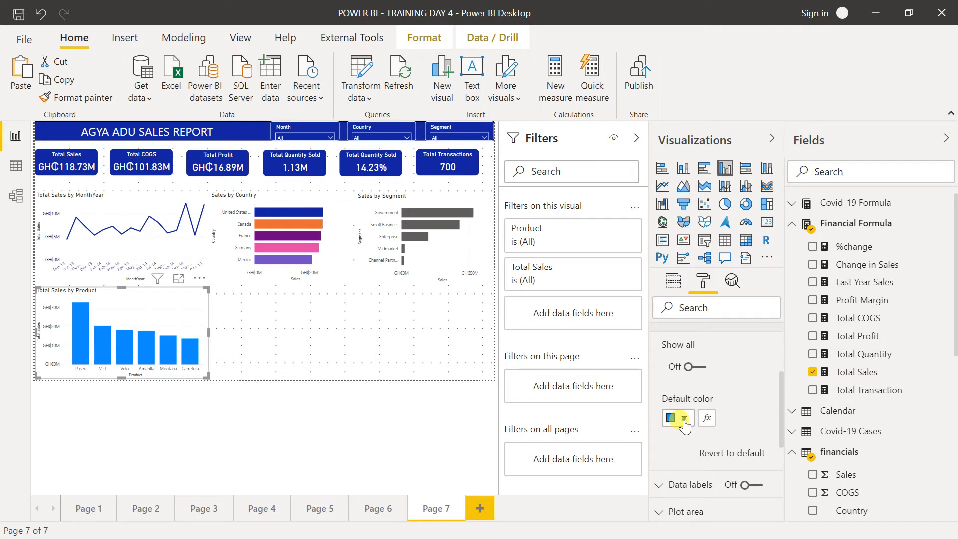
left_click(684, 419)
left_click(672, 360)
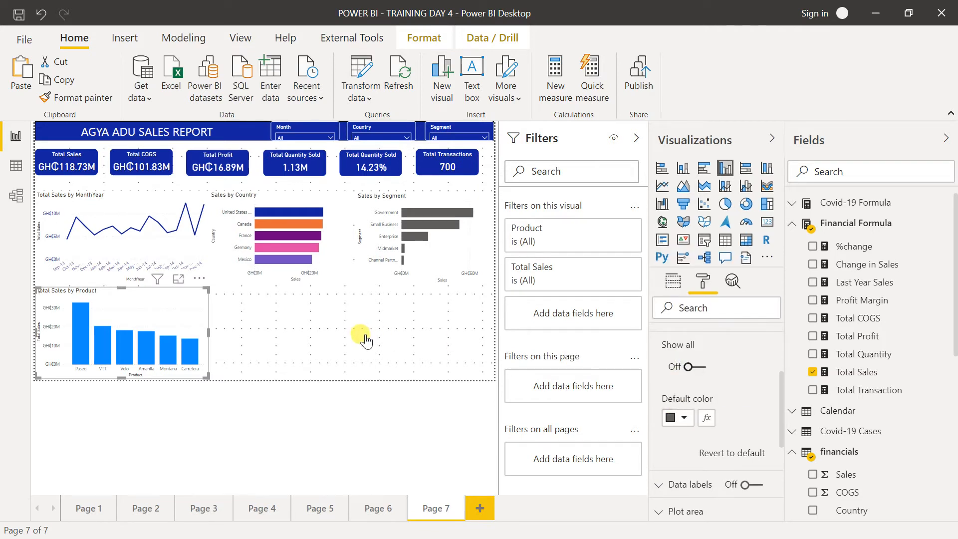
left_click(363, 337)
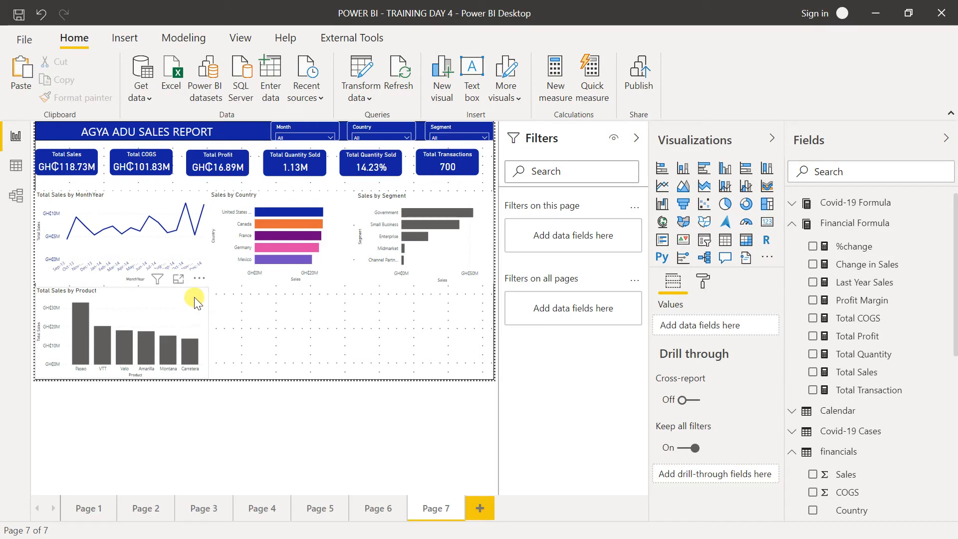
left_click_drag(204, 294, 203, 297)
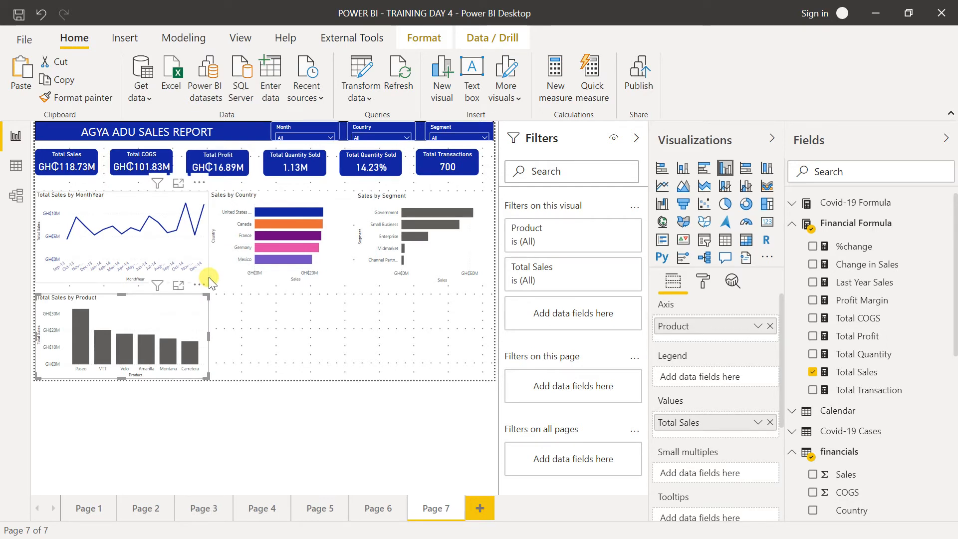
Step: Add Profit Margin to the secondary values of the month-year line chart and color its line red
left_click(207, 278)
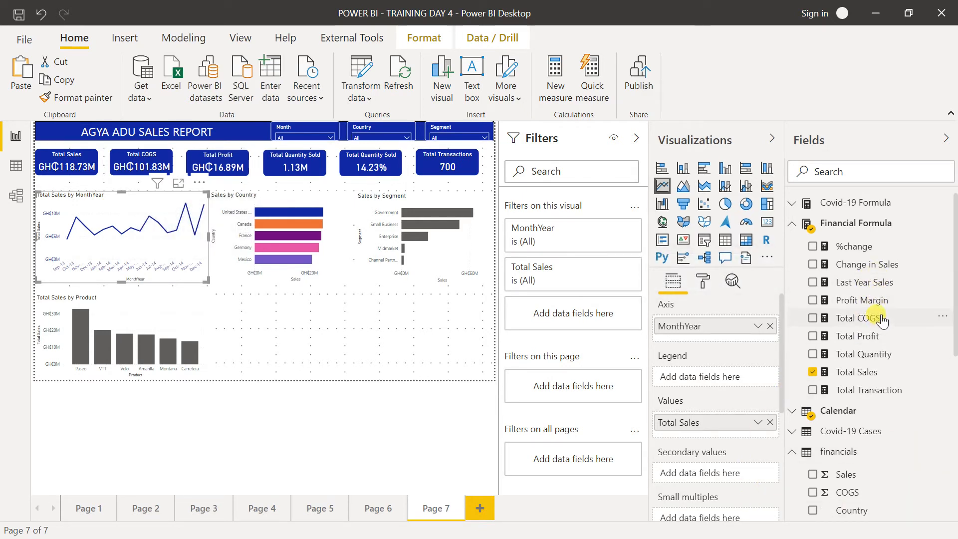
left_click_drag(885, 302, 739, 471)
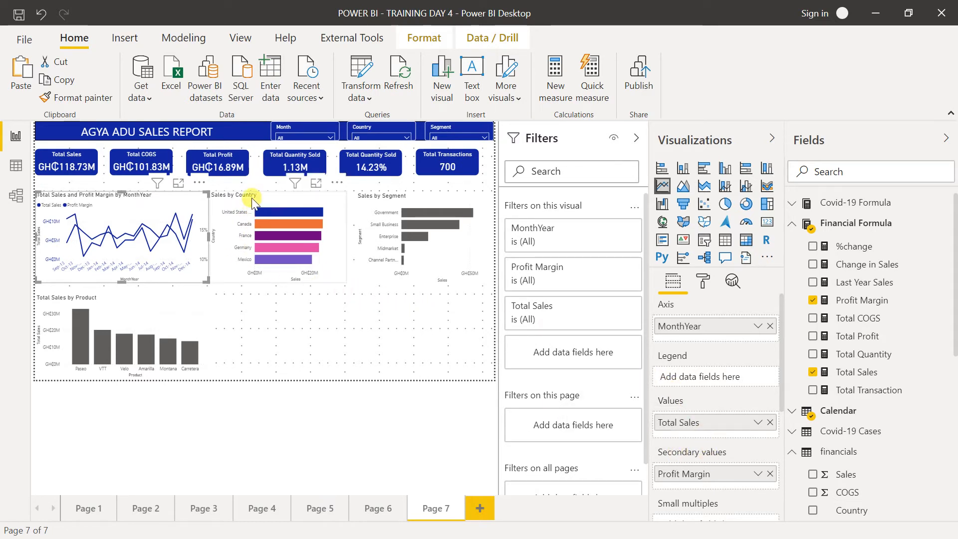
left_click(707, 284)
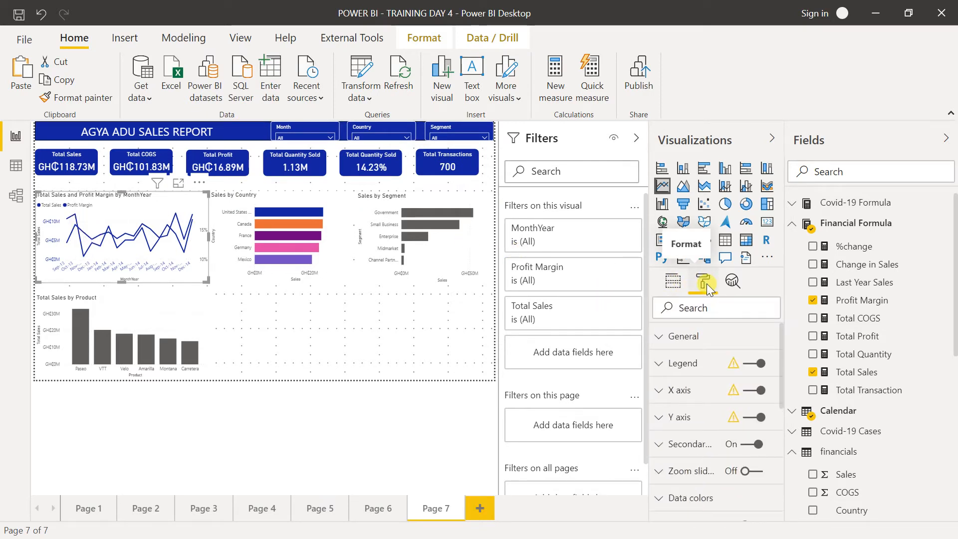
left_click_drag(784, 360, 782, 412)
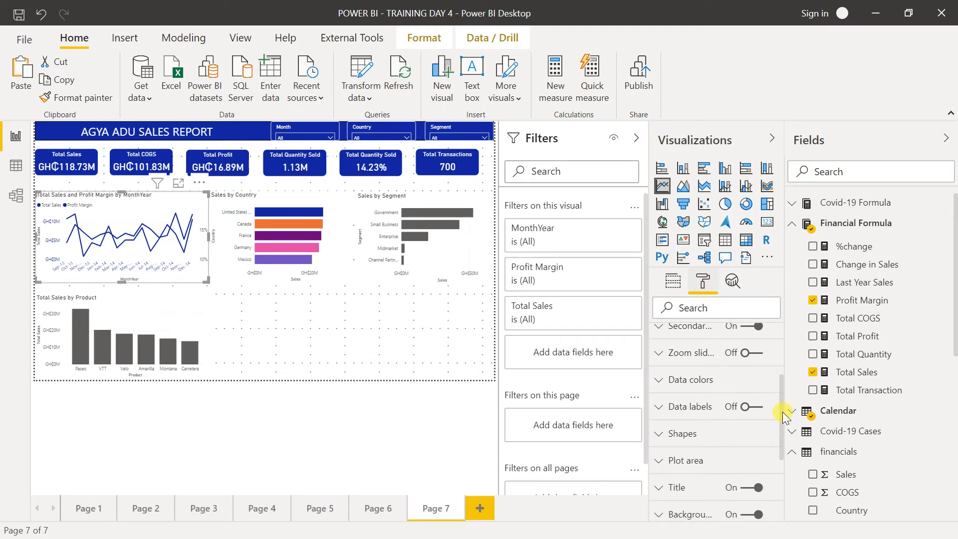
left_click(701, 379)
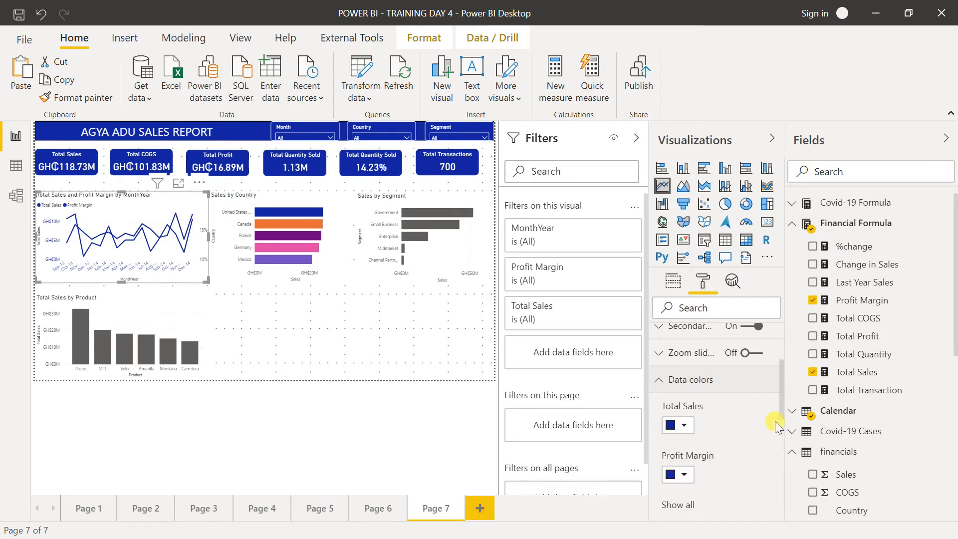
scroll(780, 405, "down", 2)
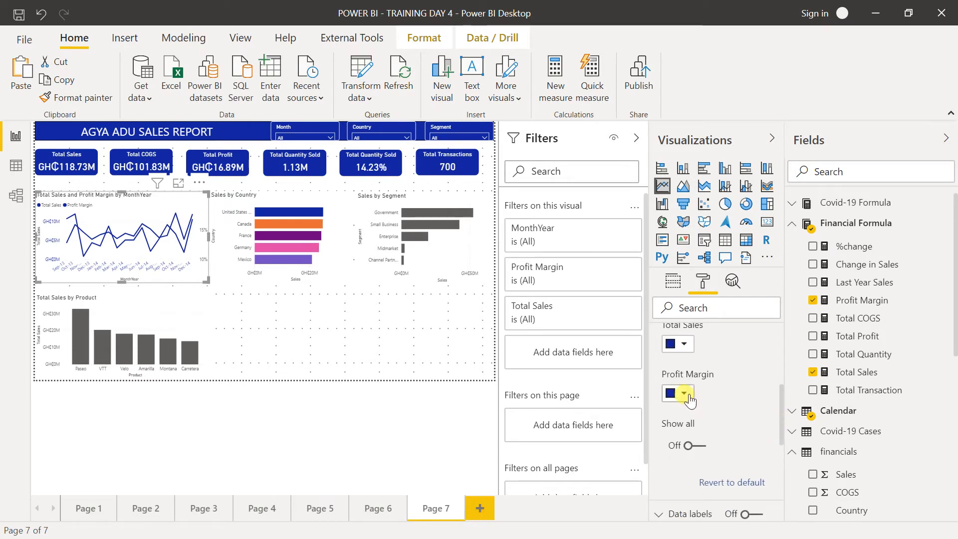
left_click(686, 395)
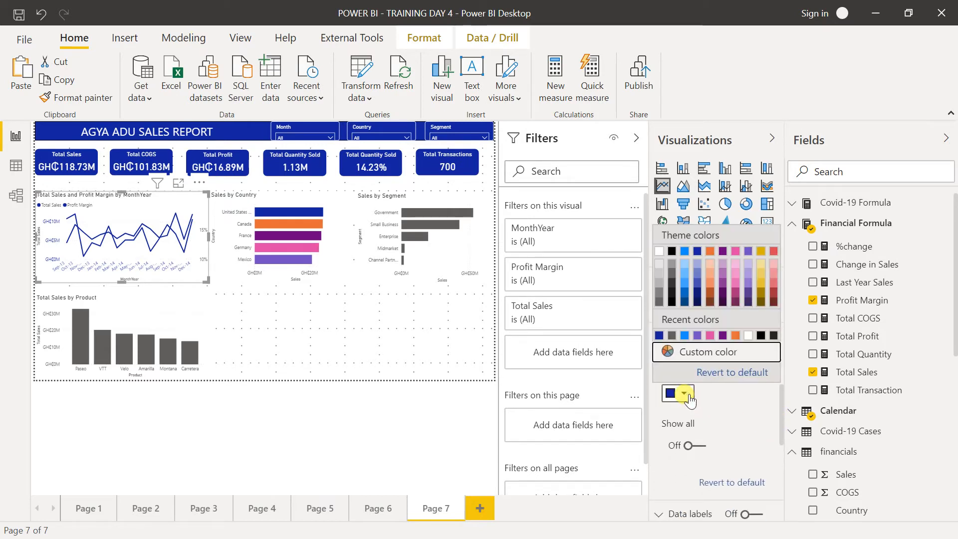
left_click(687, 350)
left_click(655, 277)
left_click(743, 386)
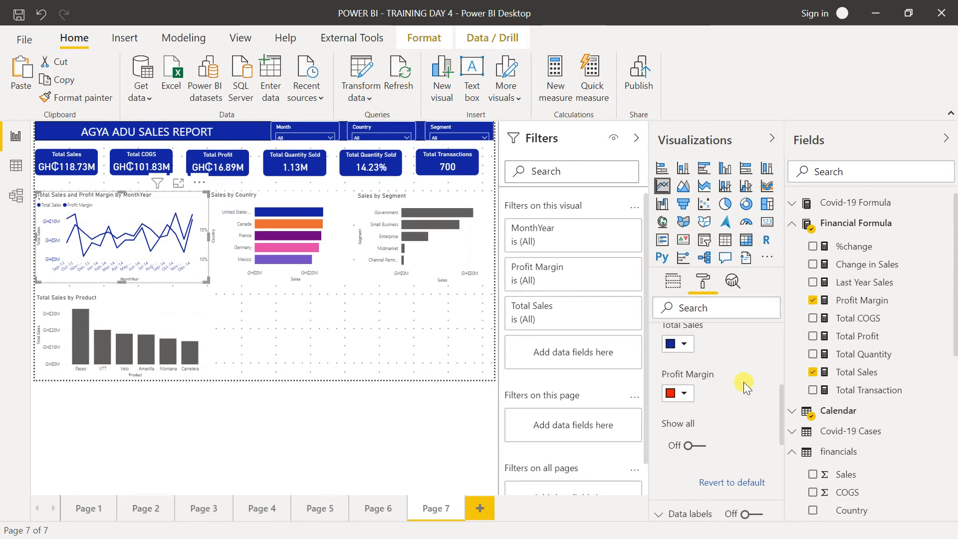
left_click(349, 339)
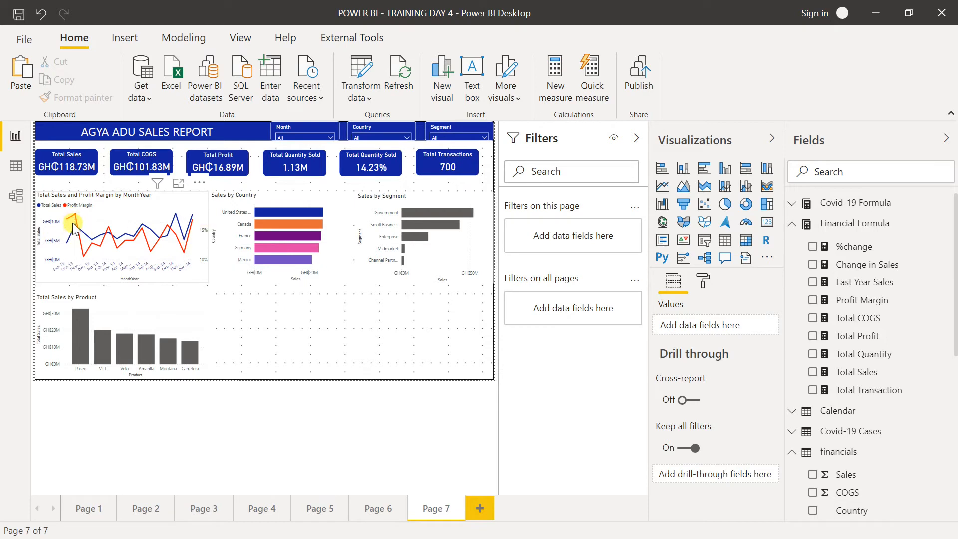
mouse_move(69, 247)
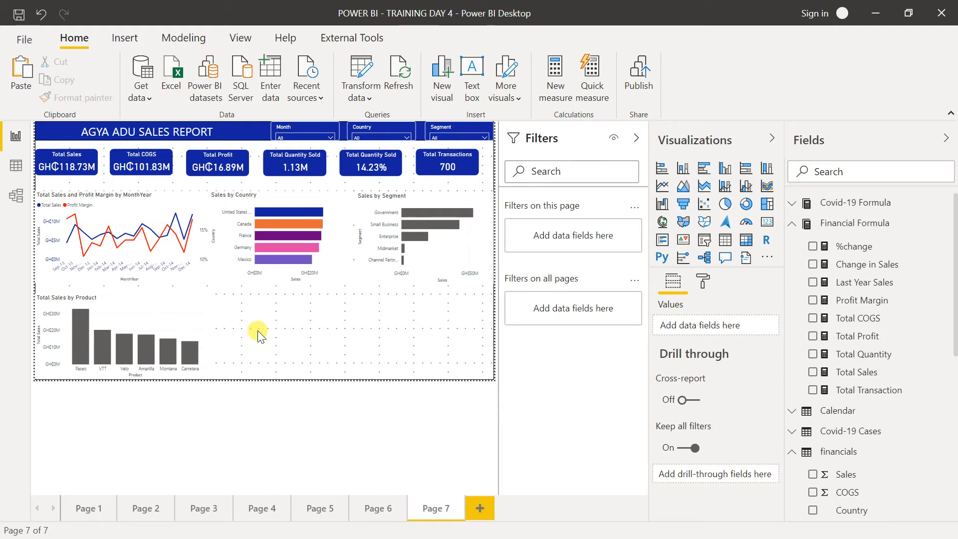
Step: Add Profit Margin to the values of the Total Sales by Product column chart
left_click(156, 302)
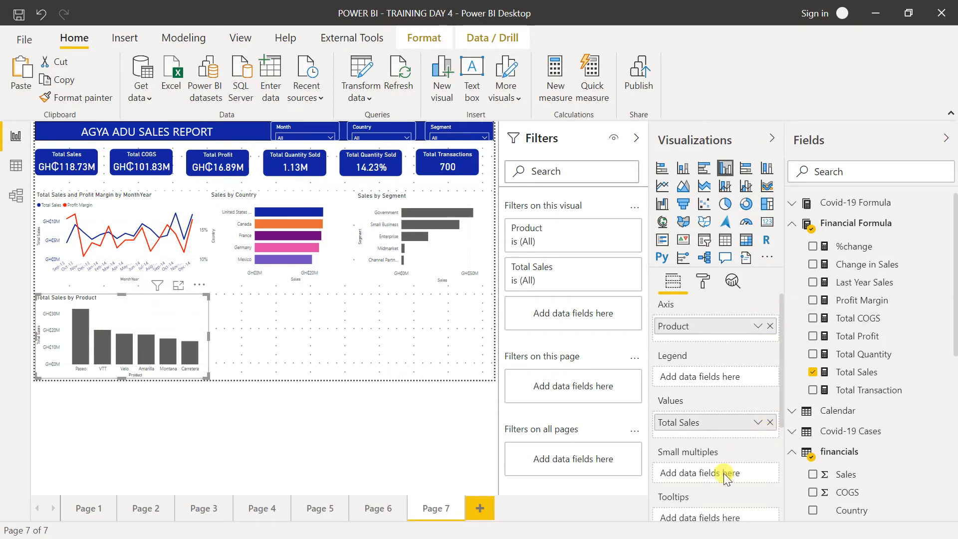
mouse_move(783, 365)
left_mouse_down()
mouse_move(781, 401)
mouse_move(780, 366)
left_mouse_up()
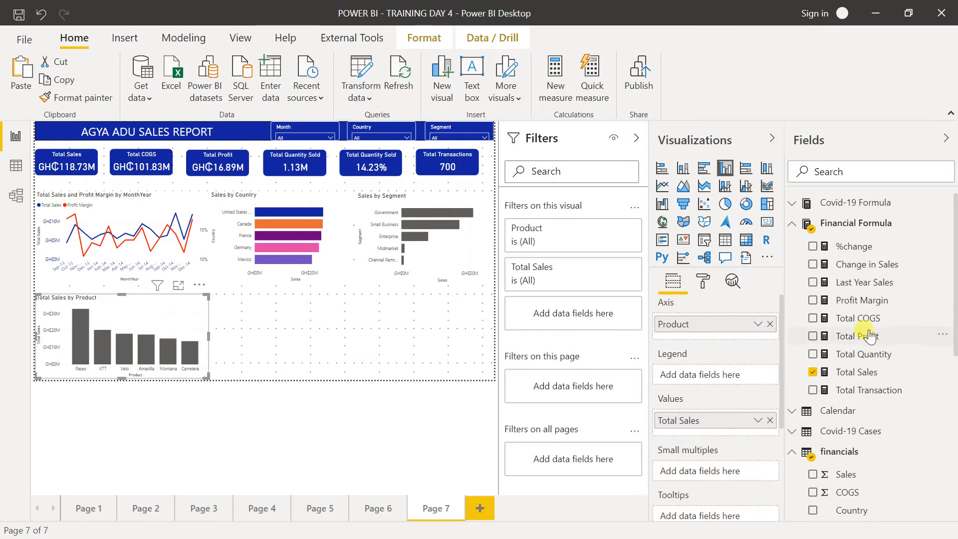
left_click_drag(871, 303, 737, 433)
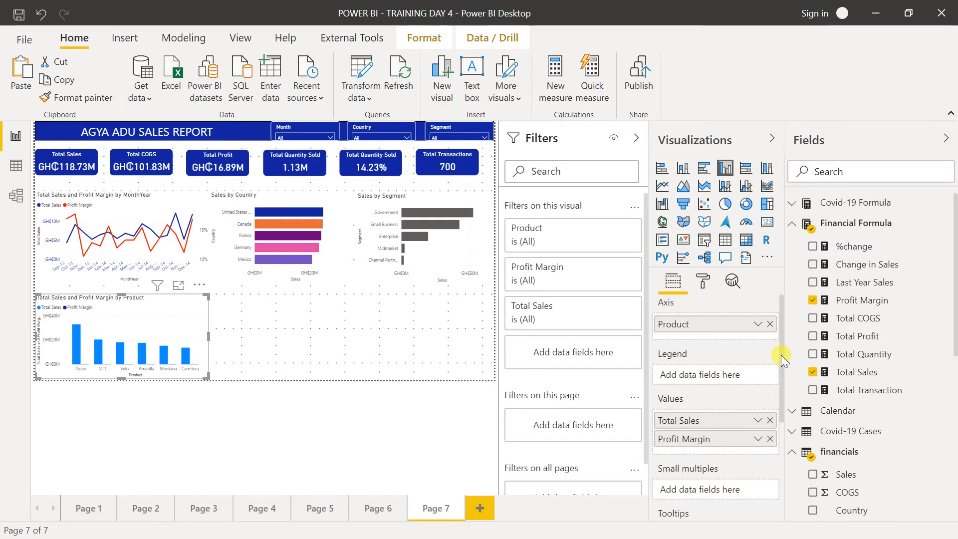
mouse_move(781, 355)
left_mouse_down()
mouse_move(783, 410)
mouse_move(783, 353)
left_mouse_up()
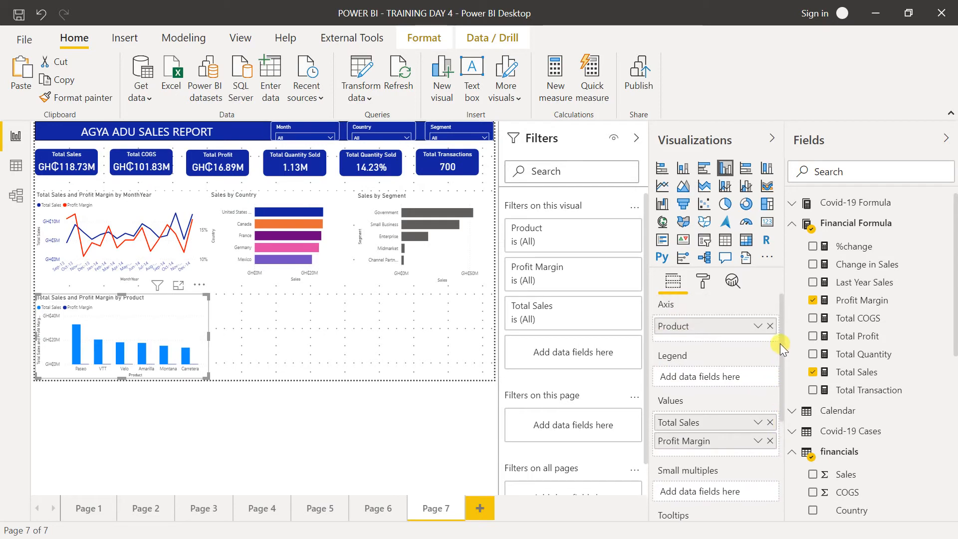
Step: Remove Profit Margin from the product column chart's values and check how its Paseo column cross-filters the page
left_click(771, 441)
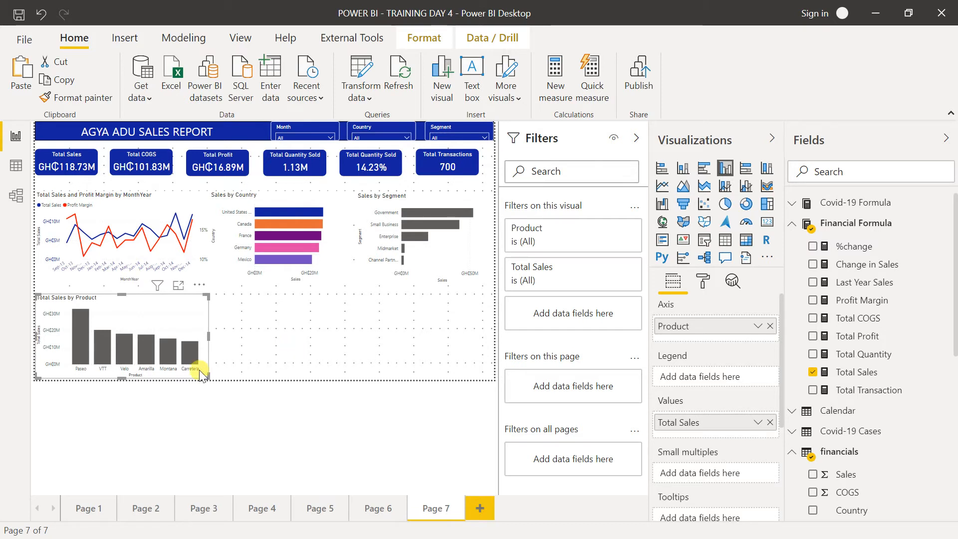
mouse_move(85, 343)
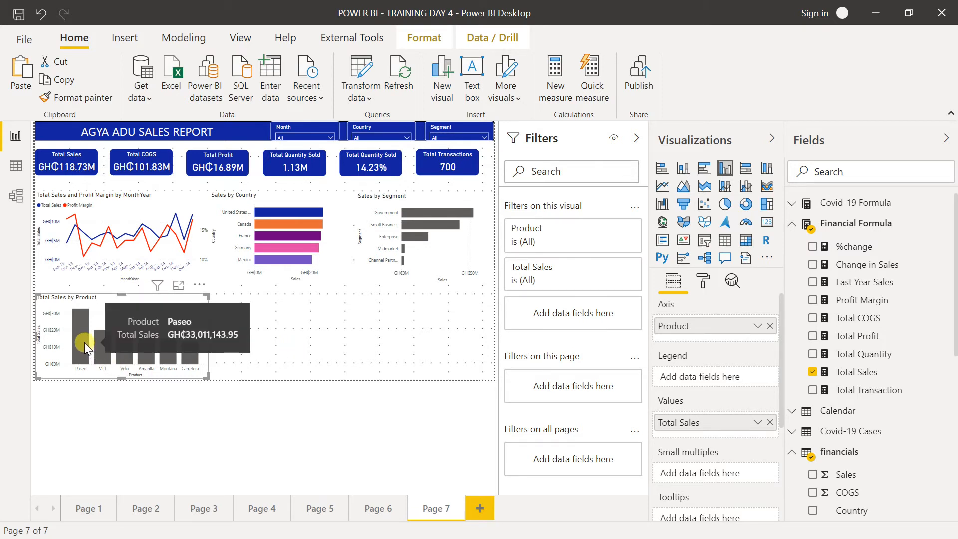
left_click(84, 342)
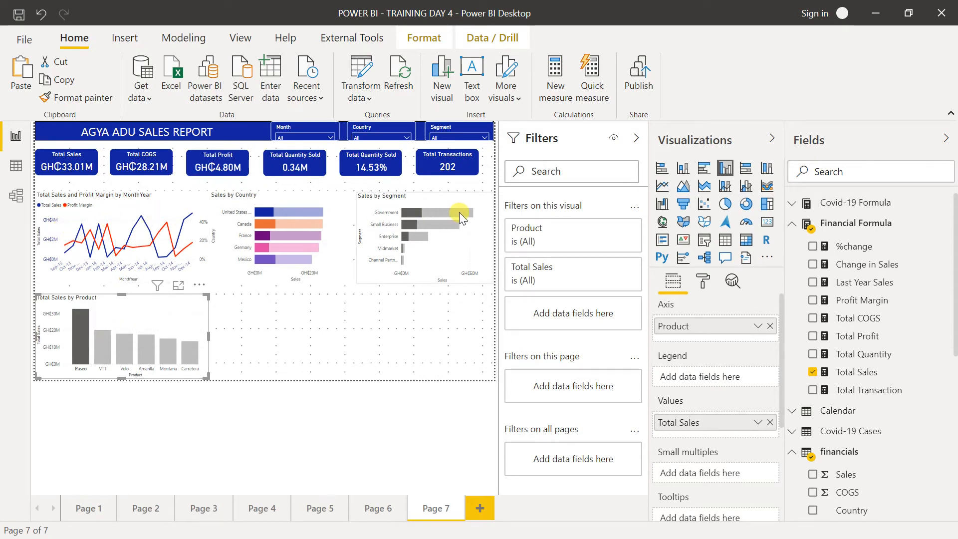
mouse_move(460, 217)
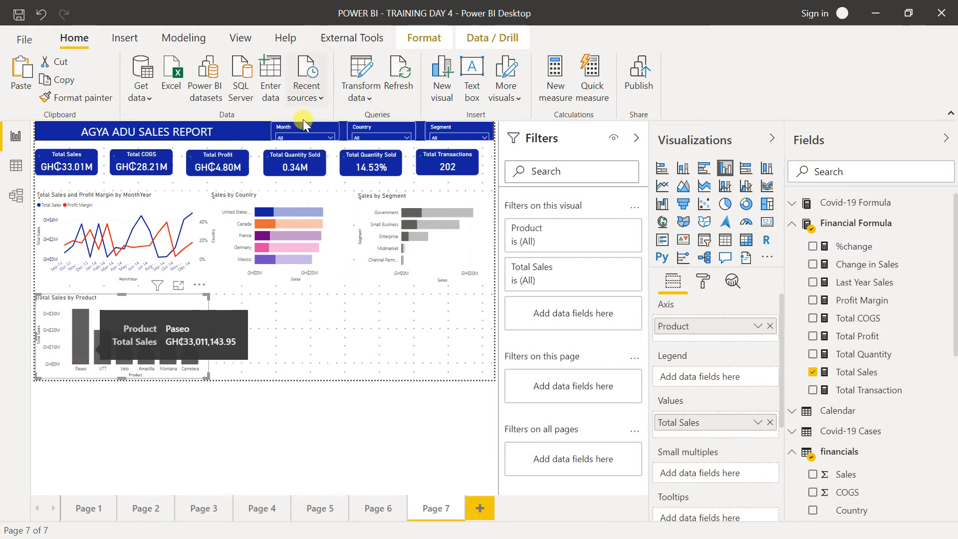
Step: Shift the Month and Country slicers along the header toward the report title to free space before the Segment slicer
left_click_drag(307, 126, 280, 127)
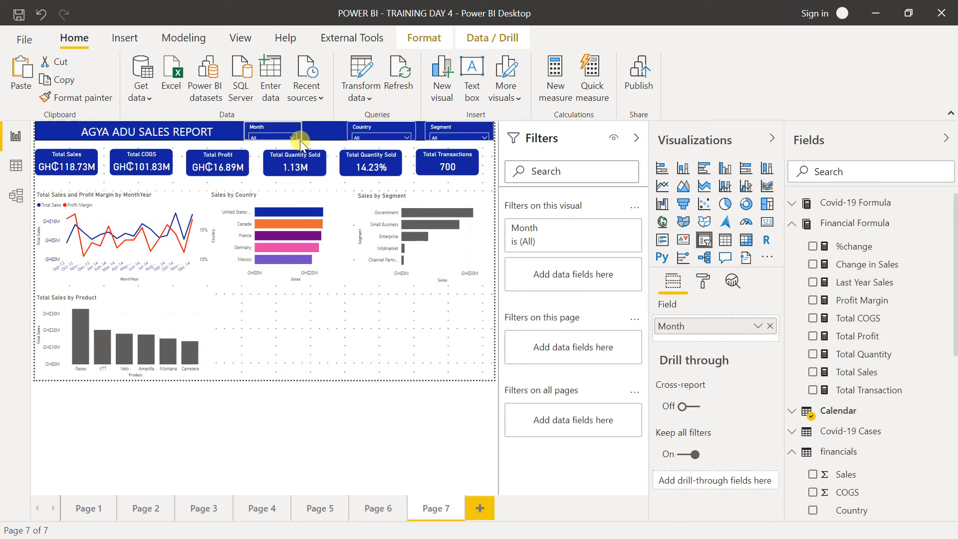
left_click(359, 129, "ctrl")
mouse_move(366, 128)
left_mouse_down()
mouse_move(338, 128)
mouse_move(349, 128)
left_mouse_up()
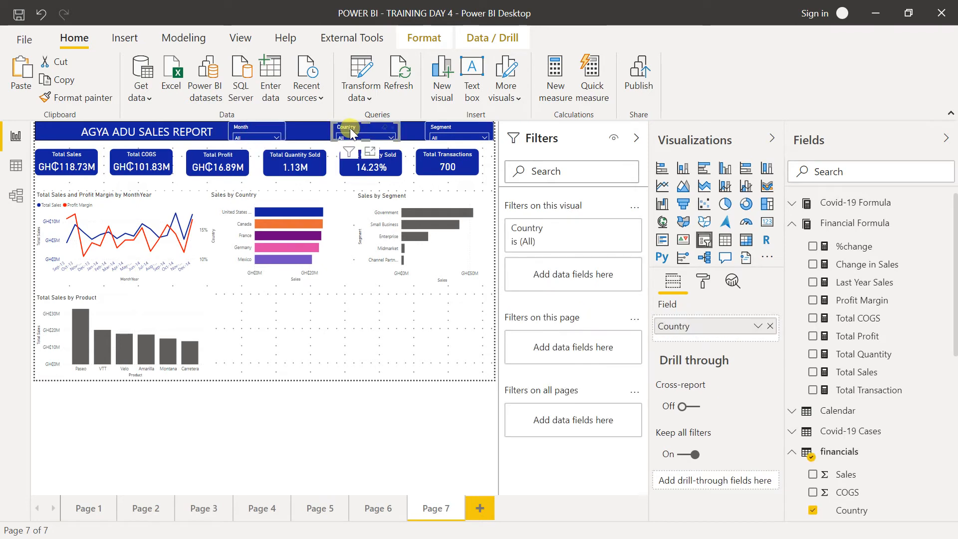
left_click_drag(313, 133, 316, 130)
Step: Duplicate the Country slicer and place the copy in the header between the Country and Segment slicers
key("ctrl+c")
key("ctrl+v")
left_click_drag(316, 130, 390, 125)
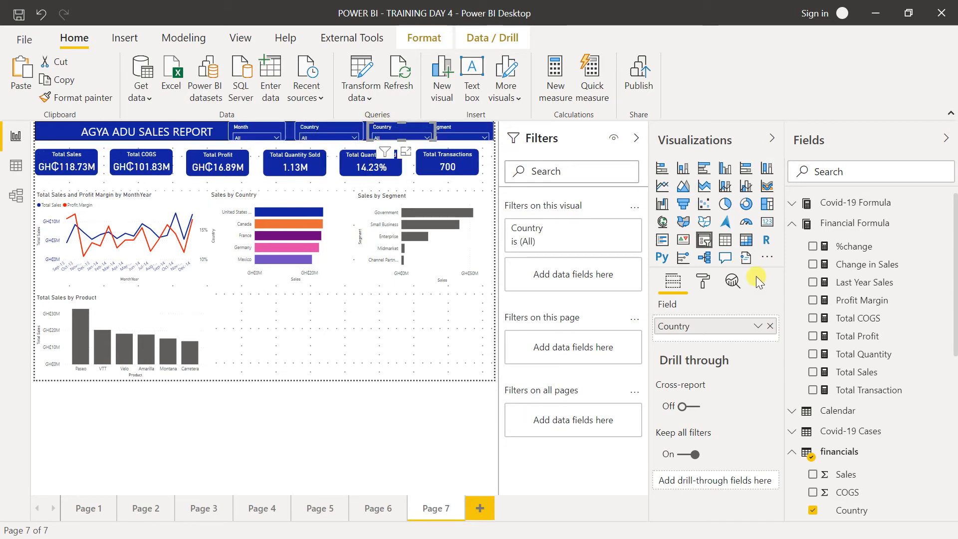
Step: Replace the Country field of the duplicated slicer with Product from the financials table
left_click(770, 326)
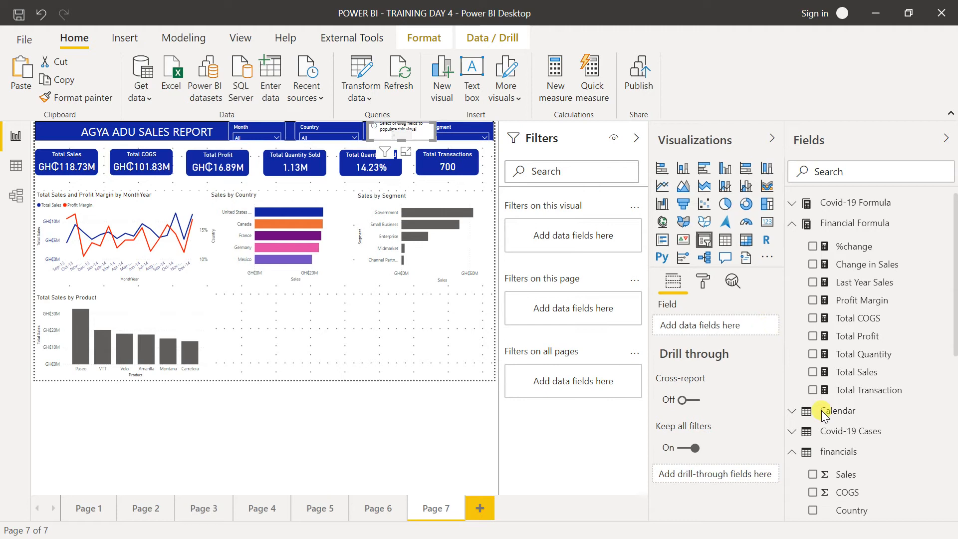
scroll(829, 429, "down", 3)
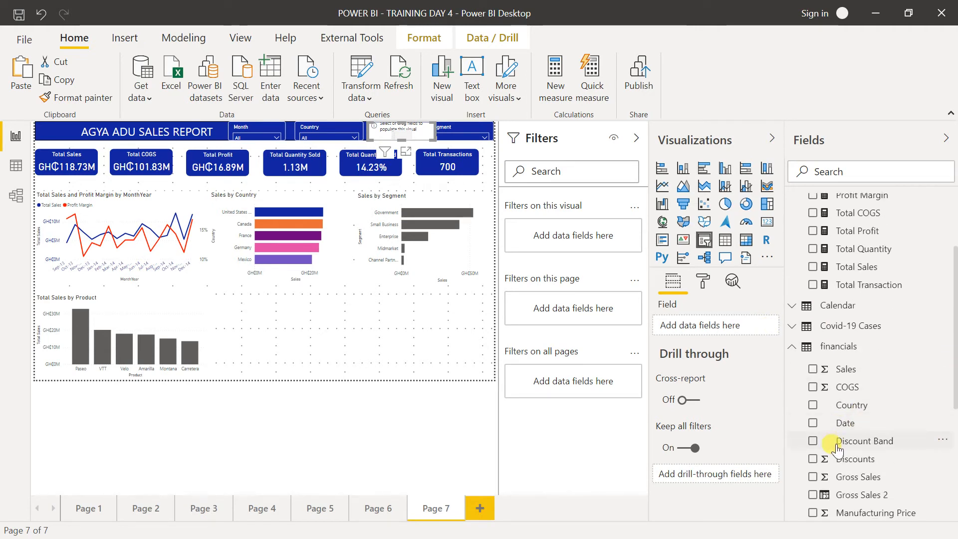
scroll(837, 439, "down", 5)
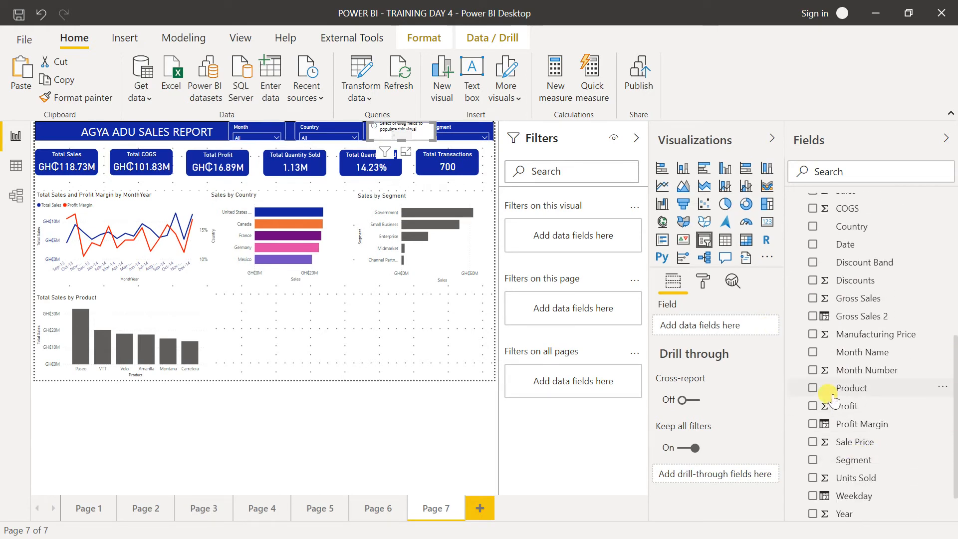
left_click(829, 390)
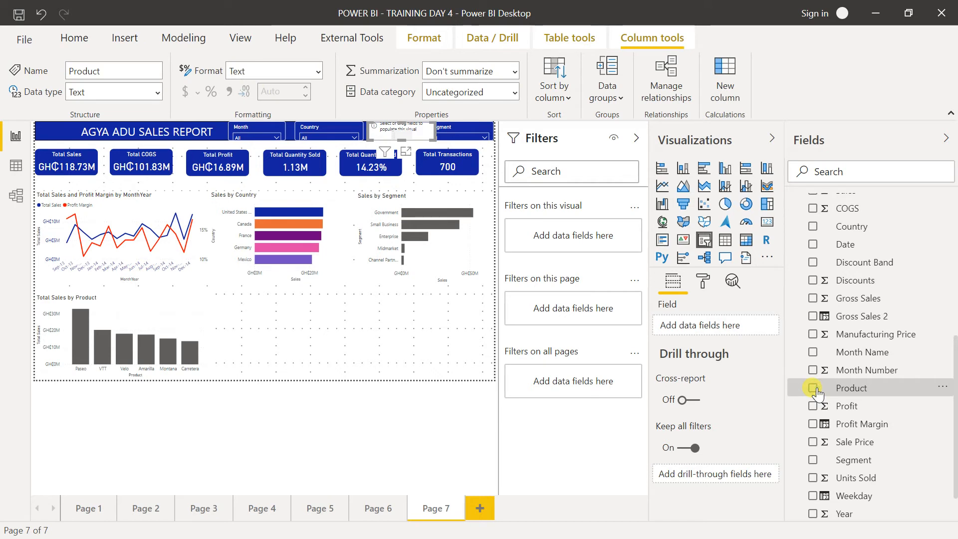
left_click(815, 389)
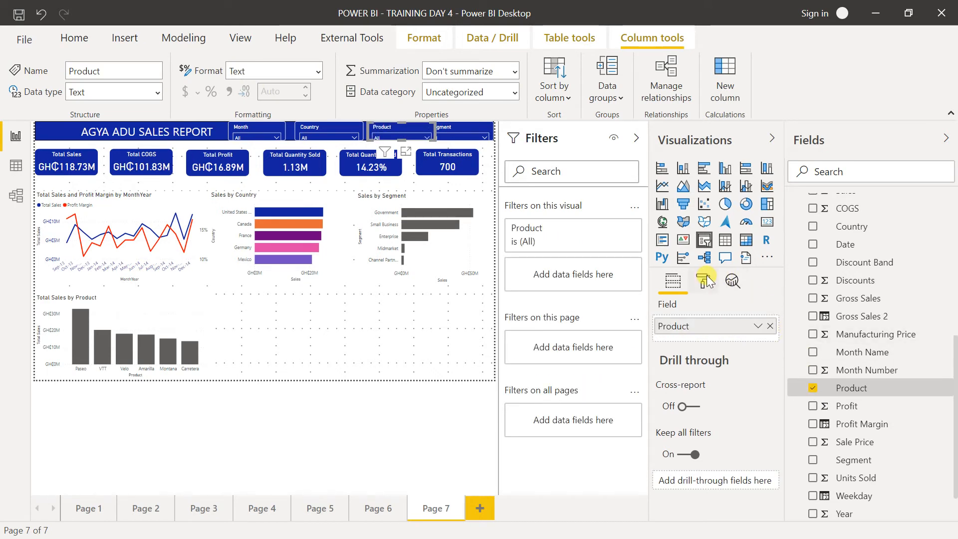
Step: Set the width of the Month, Country, Product and Segment slicers together to 175
left_click(272, 123, "ctrl")
left_click(313, 126, "ctrl")
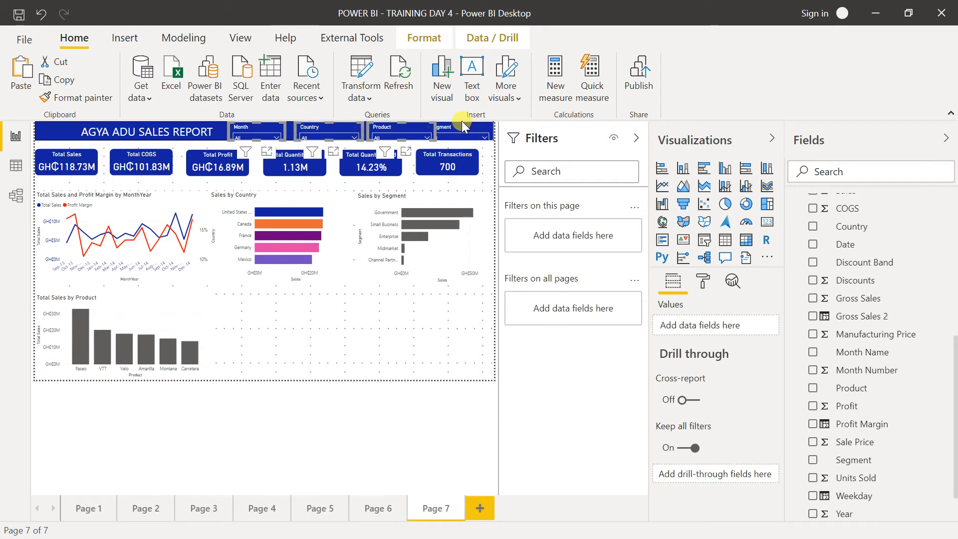
left_click(463, 124, "ctrl")
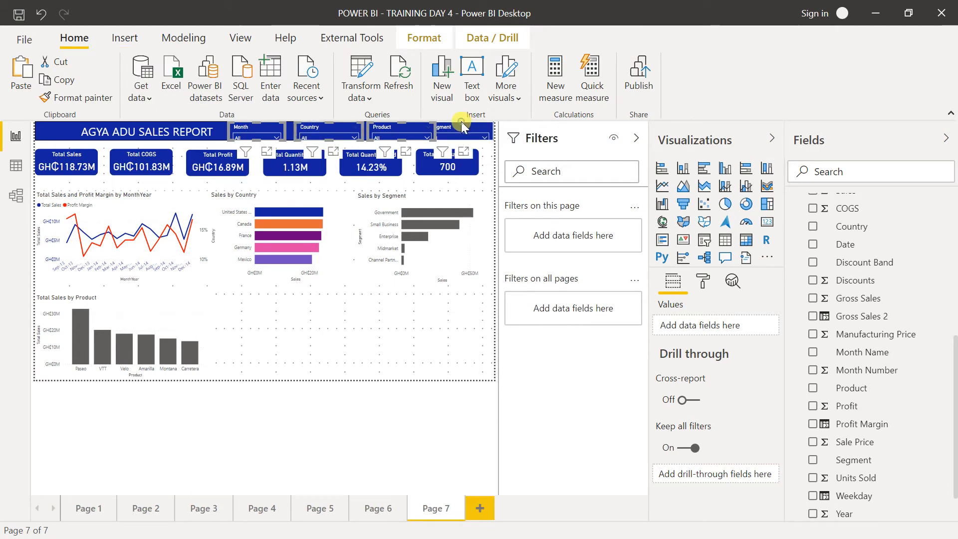
left_click(705, 282)
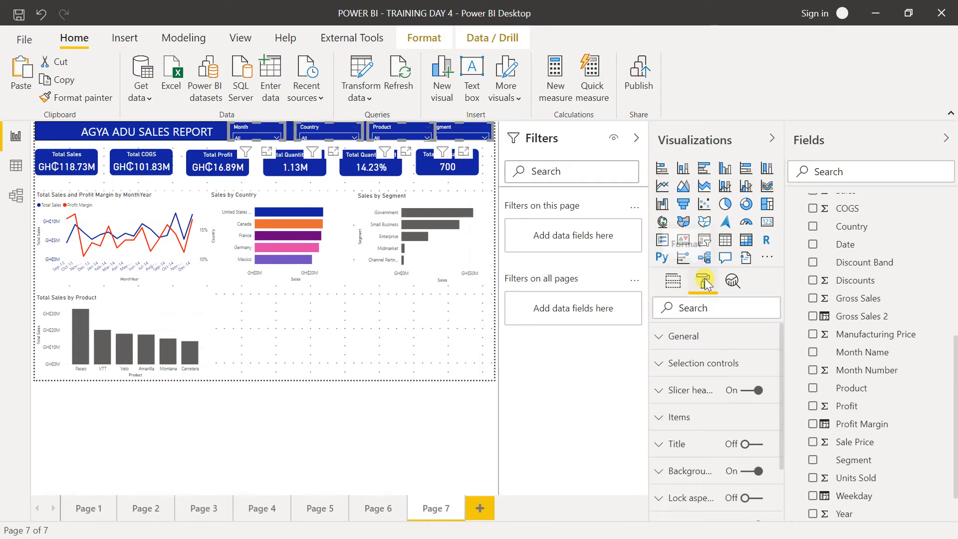
left_click(704, 348)
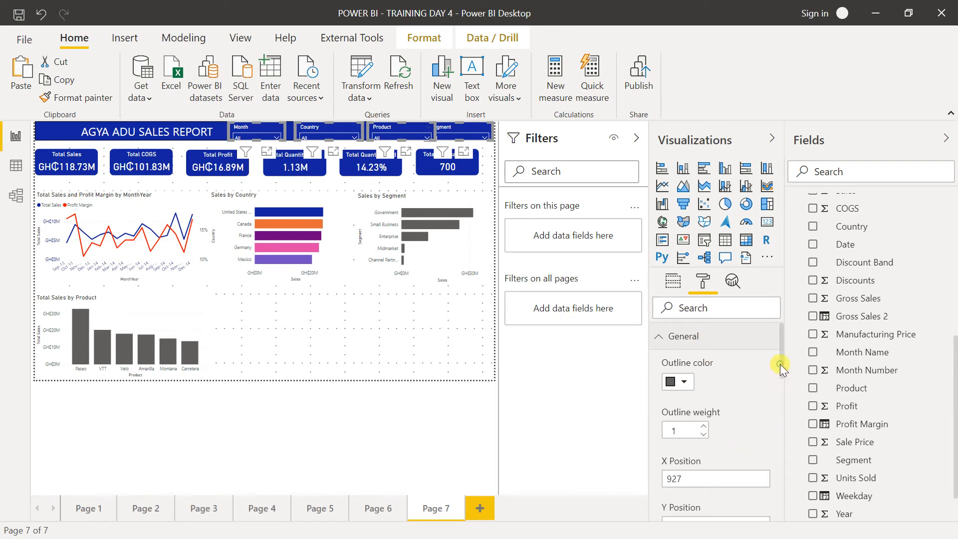
left_click_drag(781, 364, 780, 396)
left_click(703, 461)
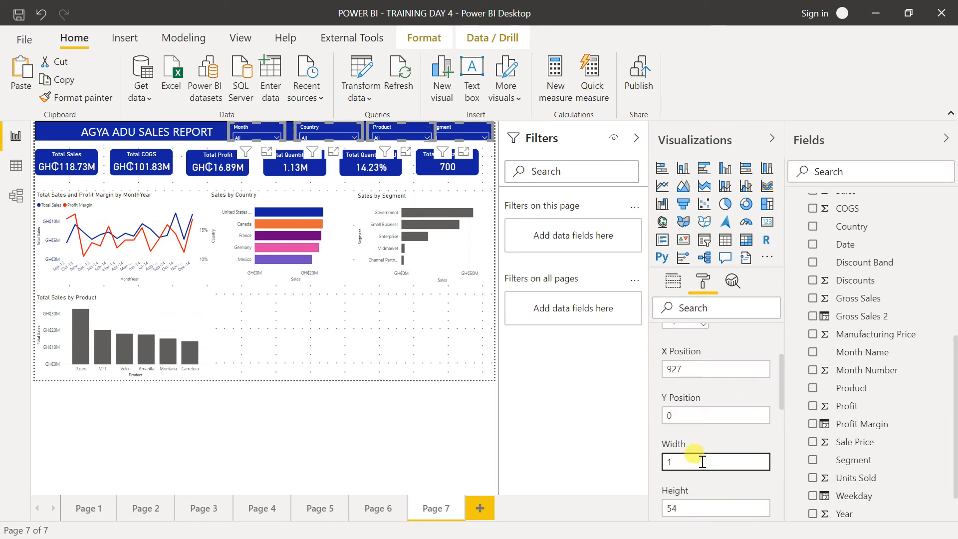
type("187")
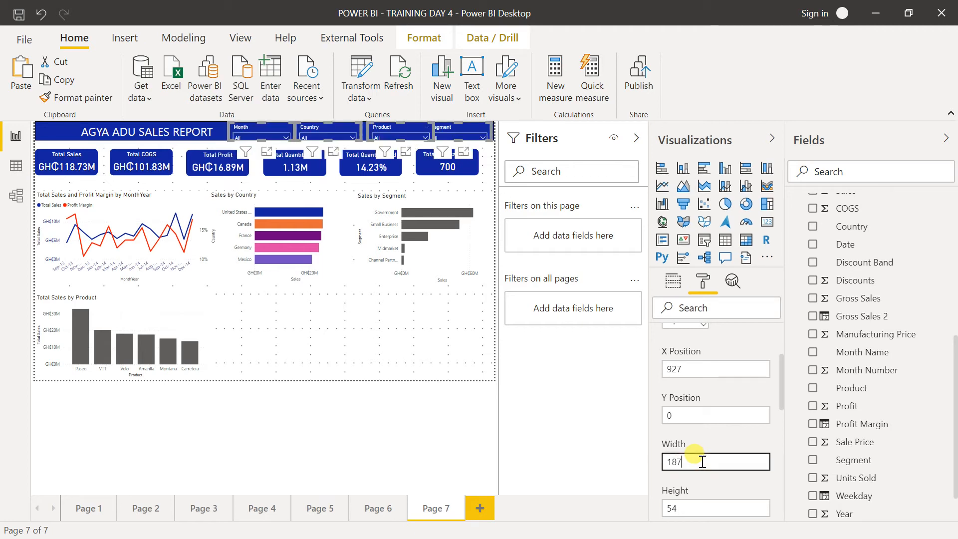
key("BackSpace")
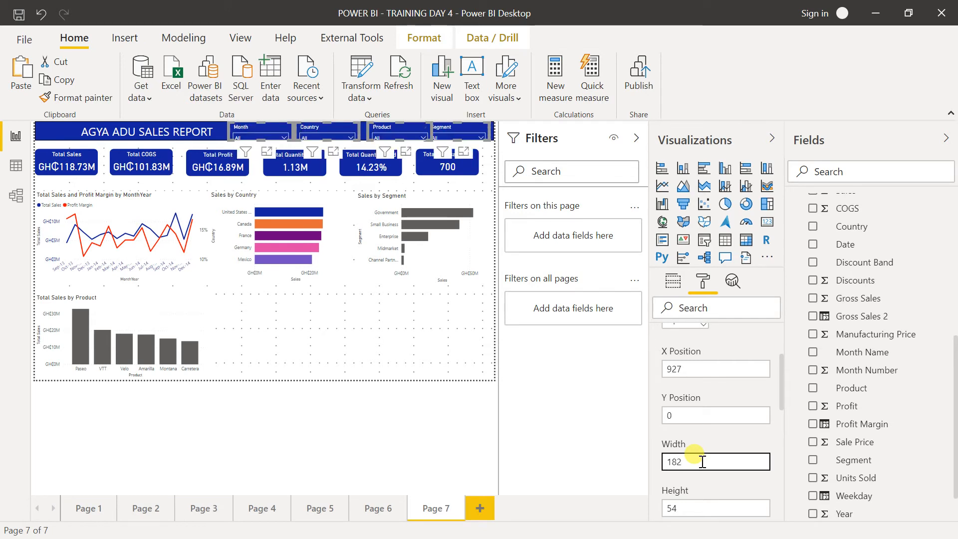
type("0")
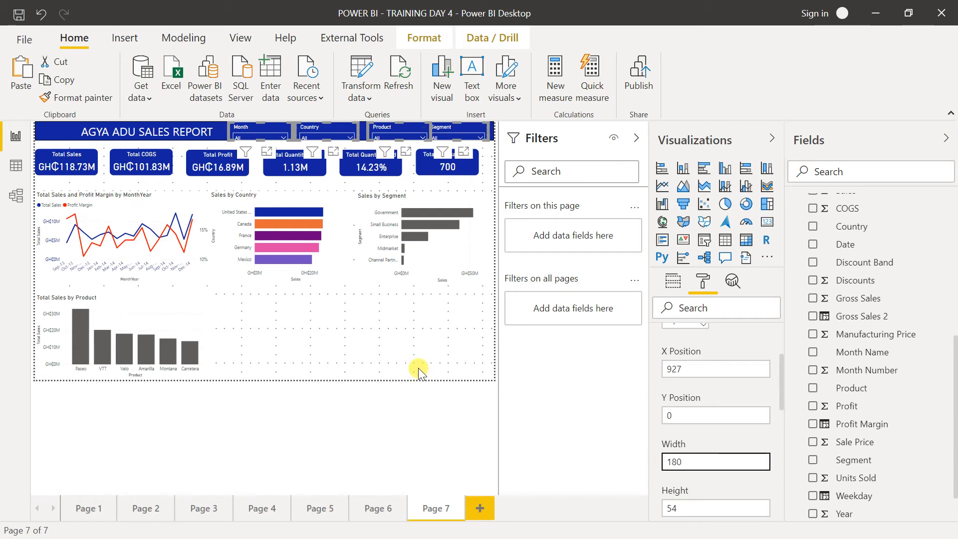
type("175")
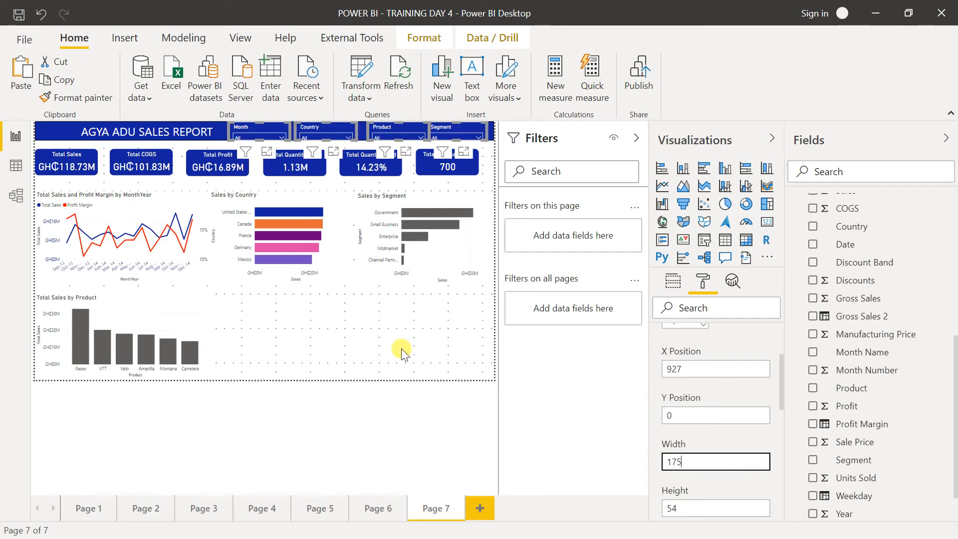
left_click(400, 349)
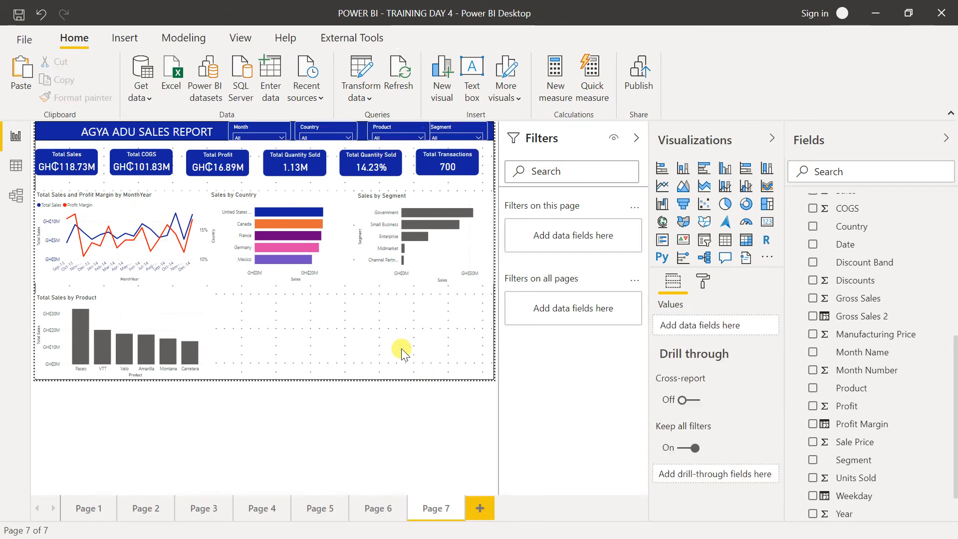
Step: Nudge the Product slicer toward Country and the Segment slicer toward the page edge to even out the header spacing
left_click(376, 132)
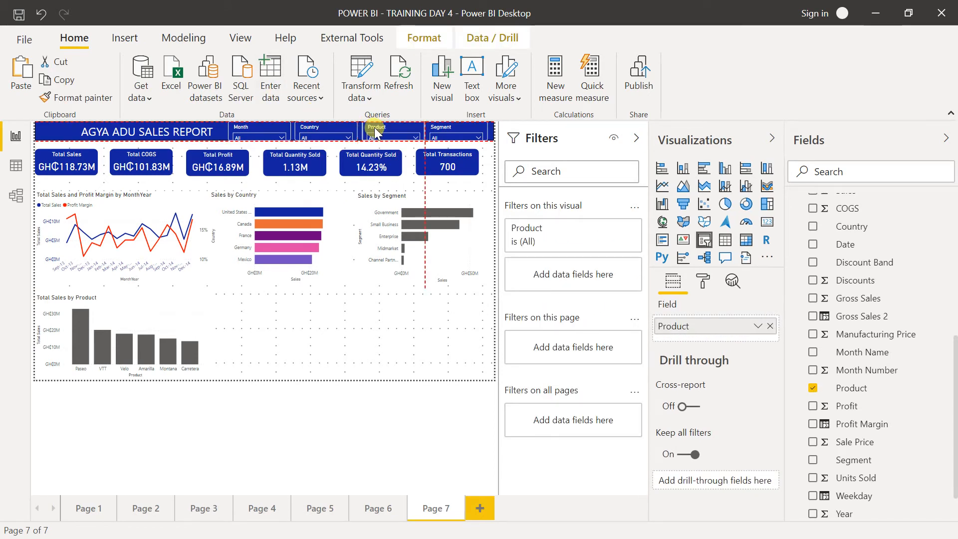
left_click(458, 125)
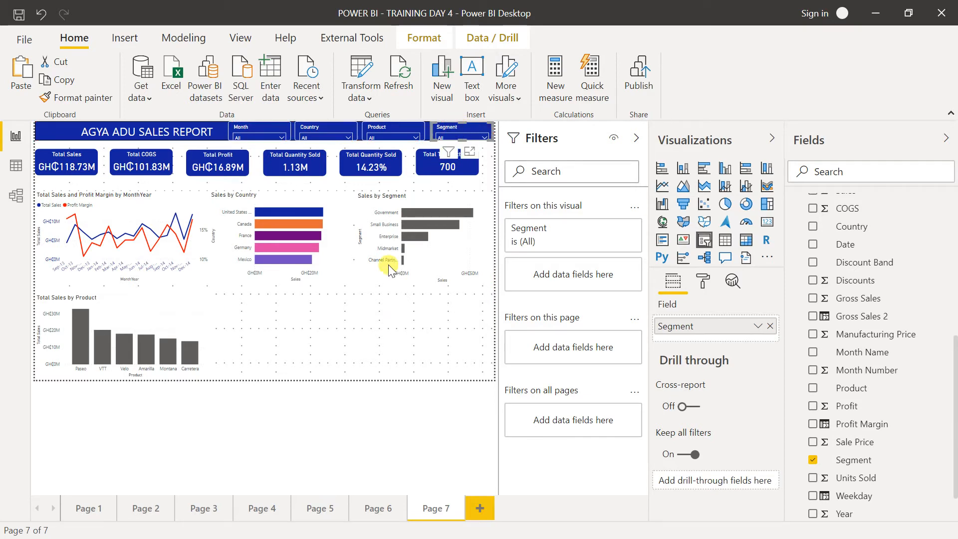
left_click(367, 328)
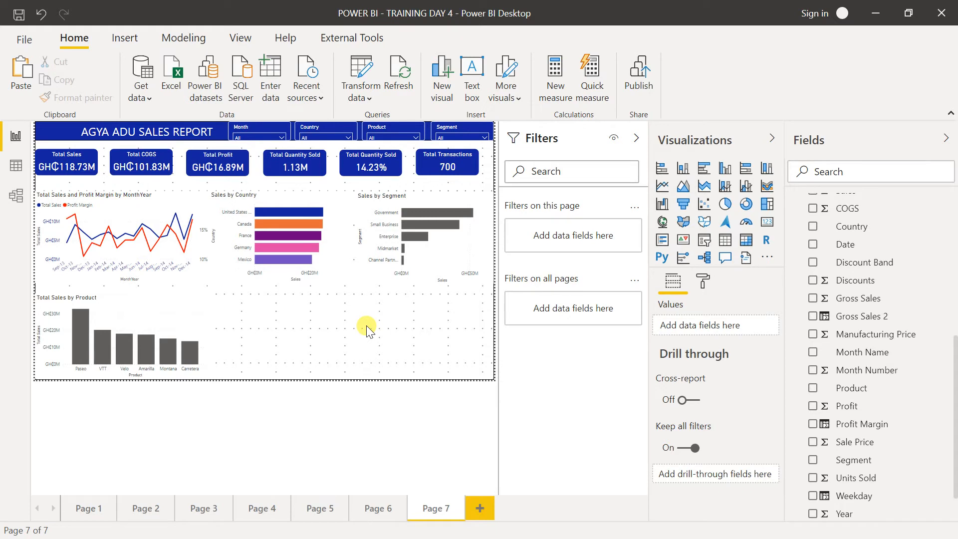
Step: Test the Product slicer by filtering the report to Paseo, and clear the selection again
left_click(157, 305)
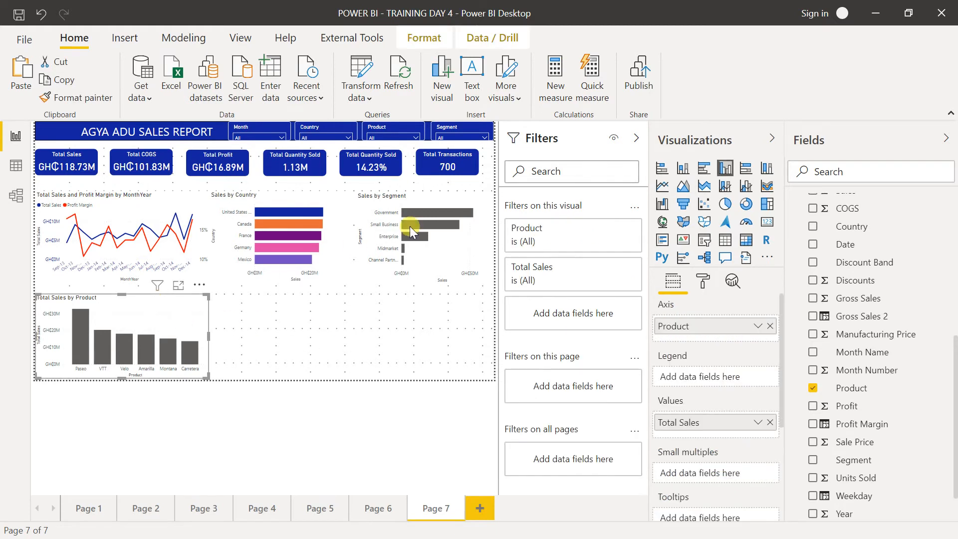
left_click(383, 135)
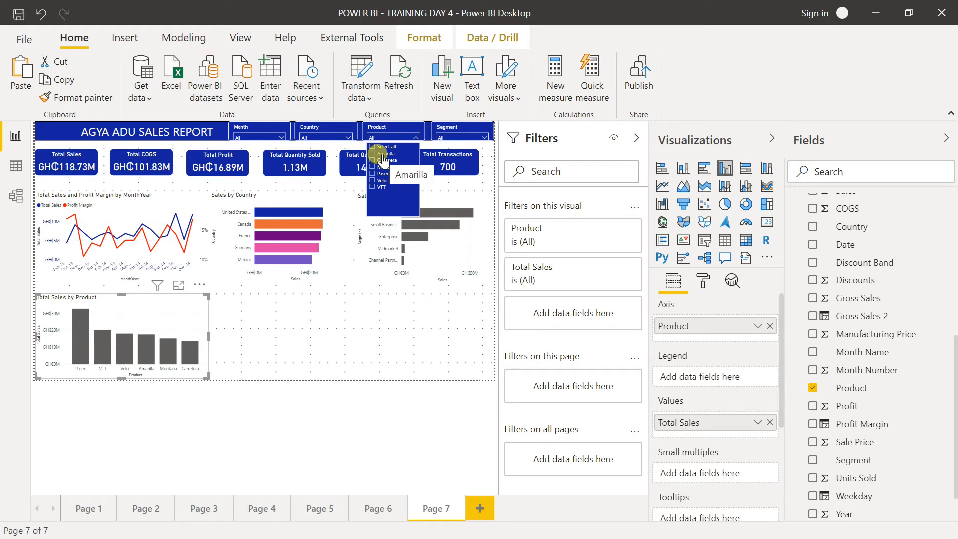
left_click(383, 173)
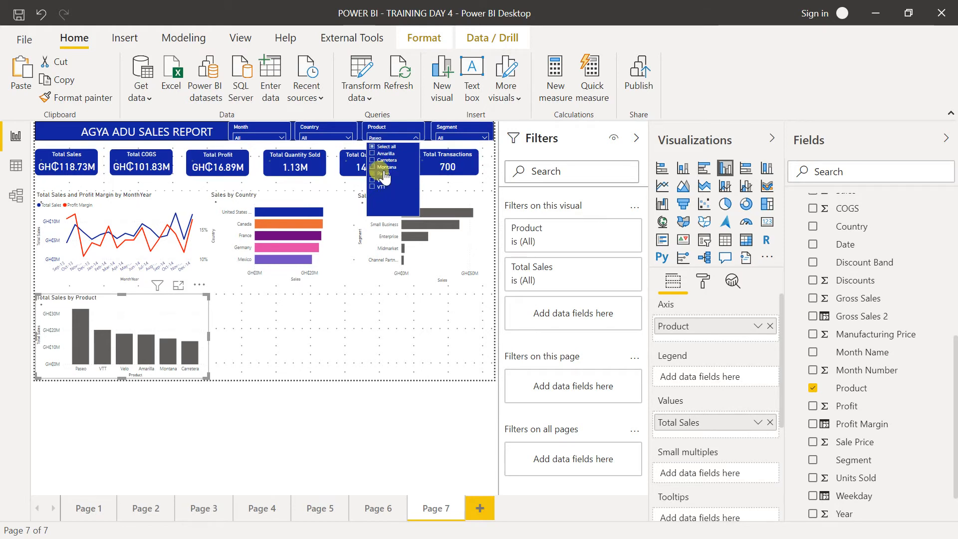
left_click(347, 311)
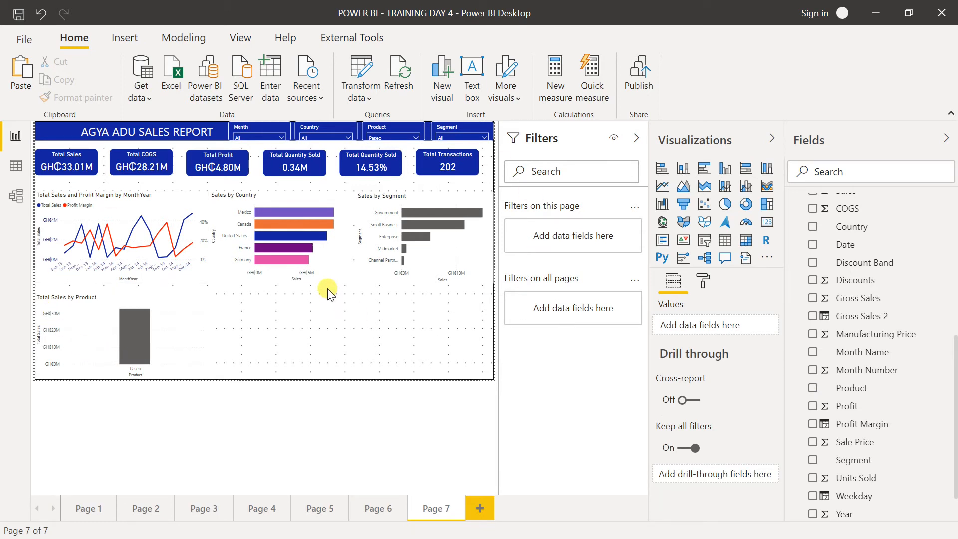
left_click(413, 138)
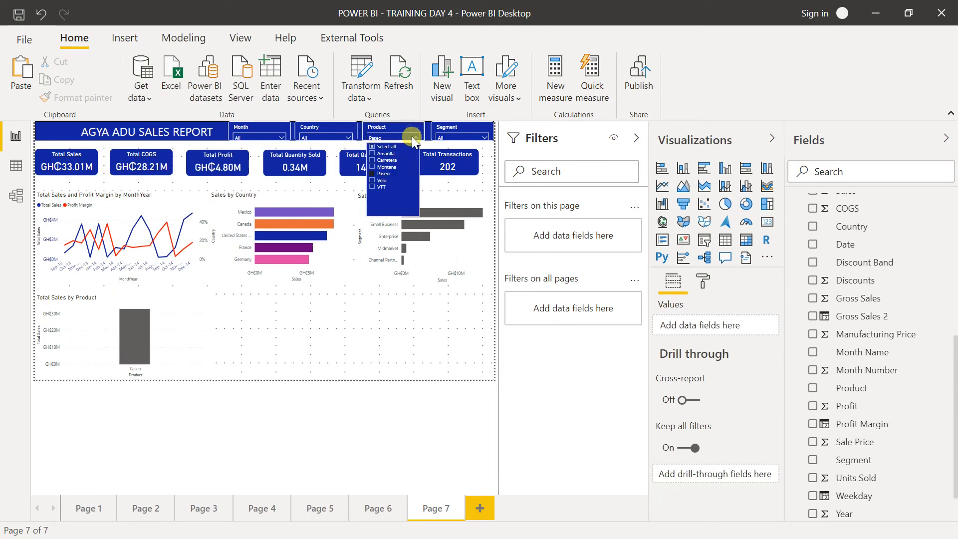
left_click(388, 176)
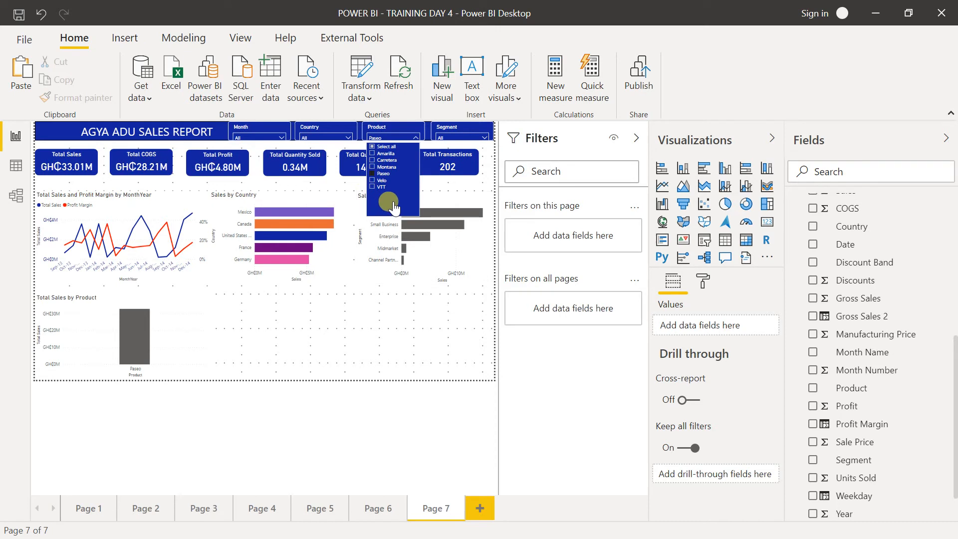
left_click(384, 174)
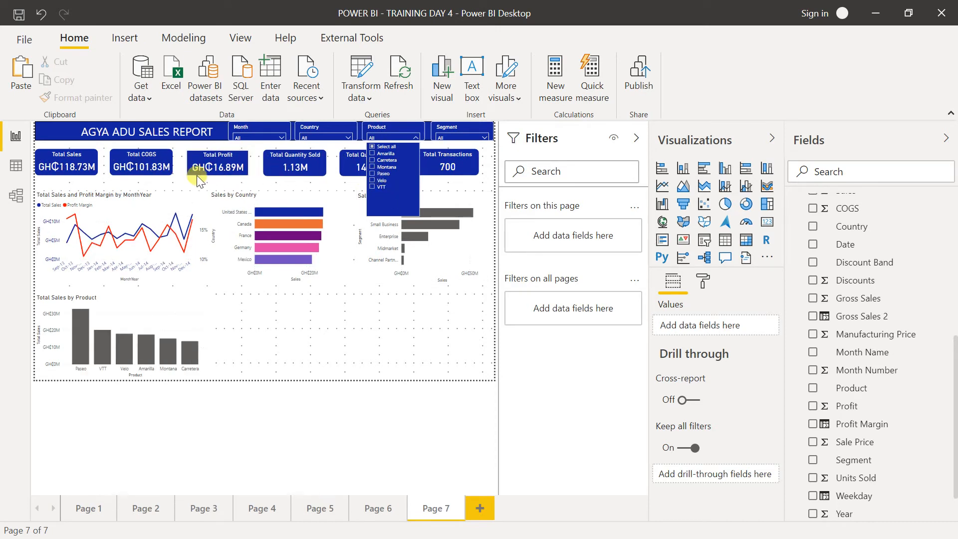
Step: Cross-filter the report page by the Paseo column in the Total Sales by Product chart
left_click(77, 340)
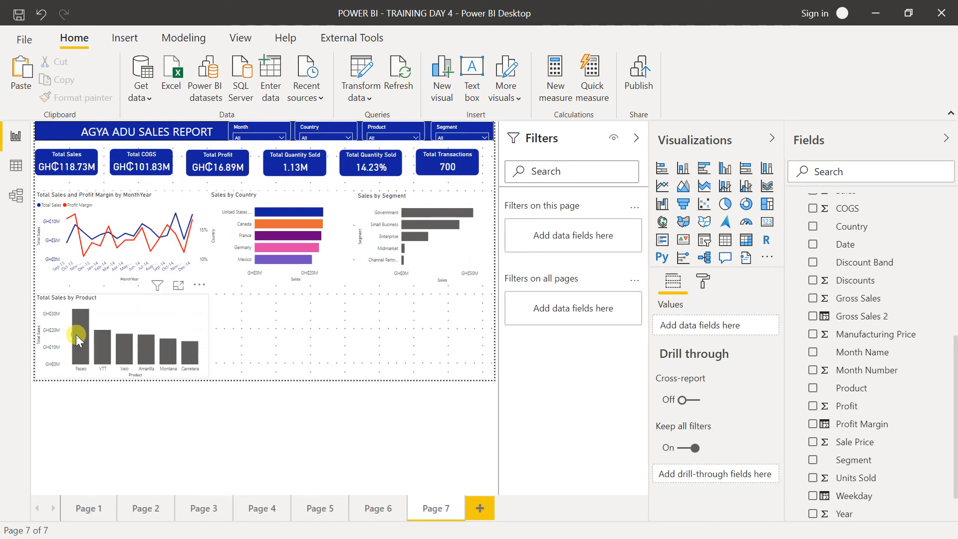
left_click(76, 335)
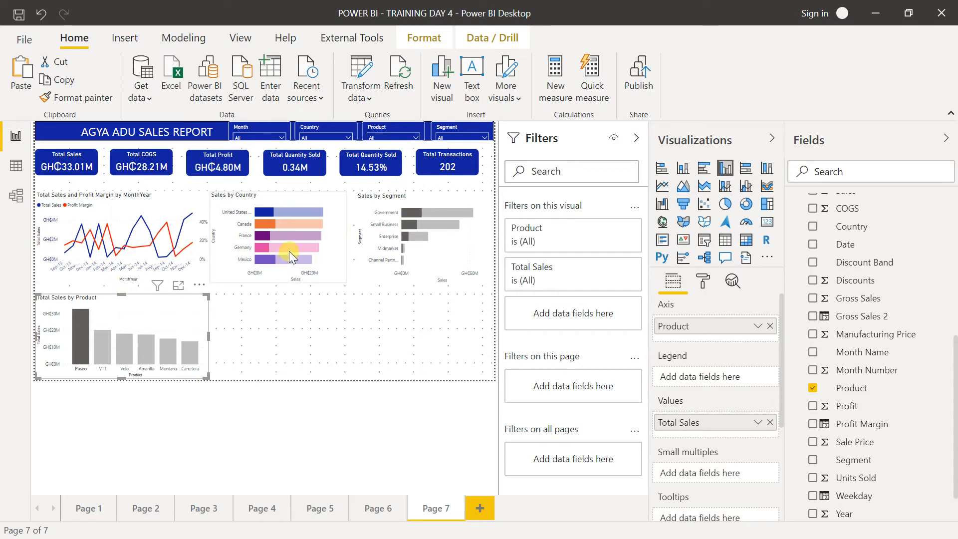
left_click(318, 350)
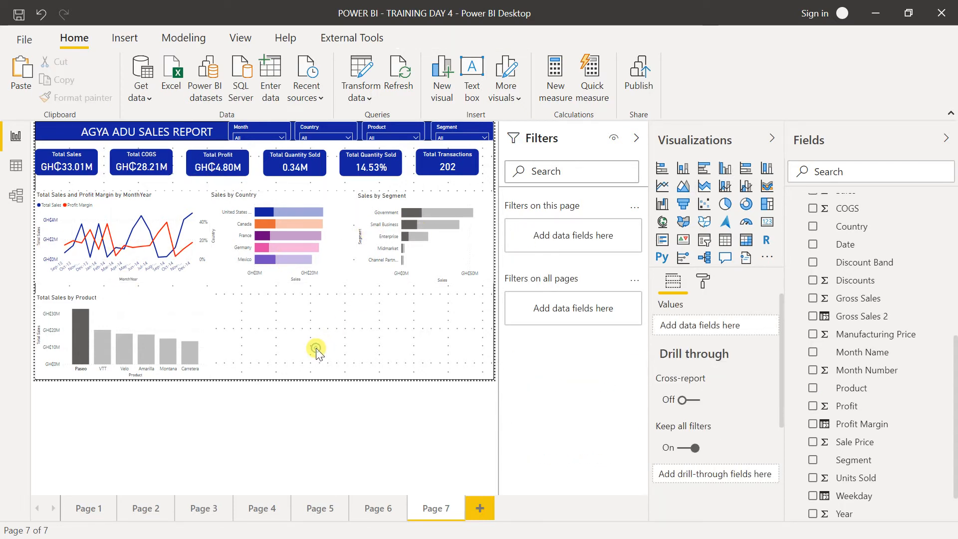
Step: Clear the Paseo cross-filter from the Total Sales by Product chart
left_click(83, 339)
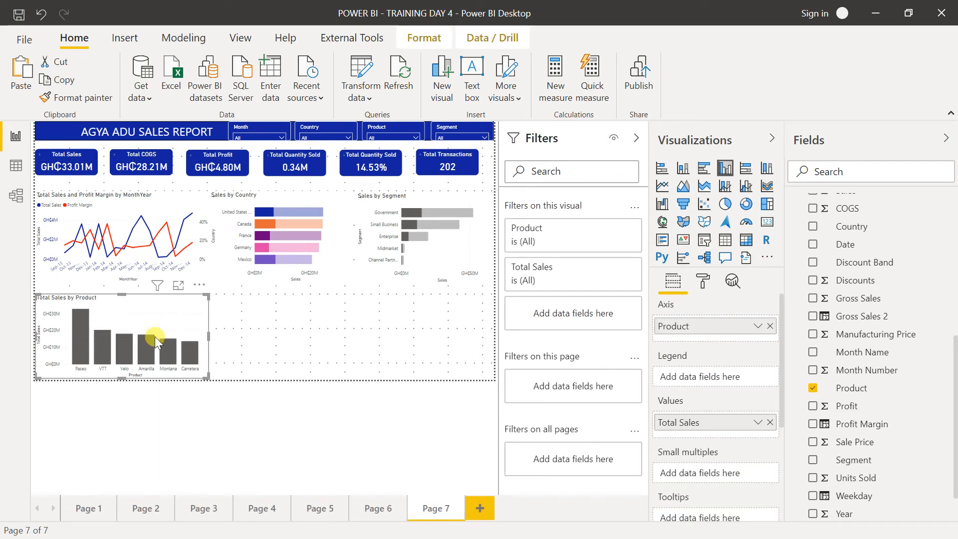
left_click(271, 345)
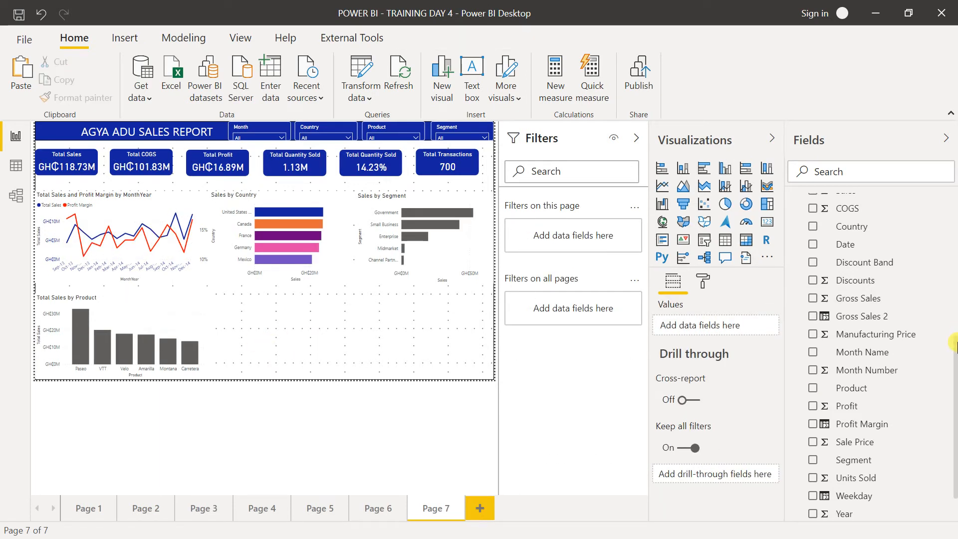
left_click_drag(954, 342, 955, 364)
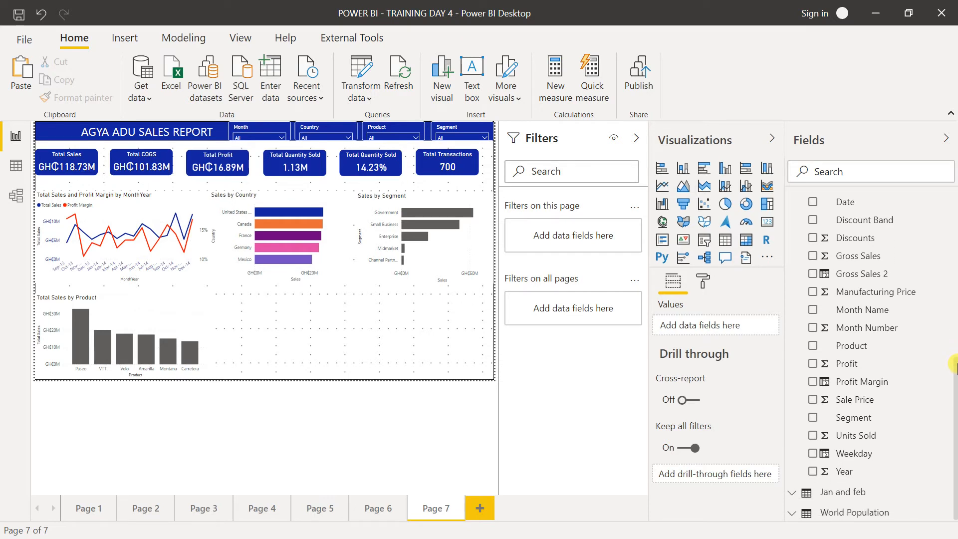
left_click_drag(955, 365, 942, 220)
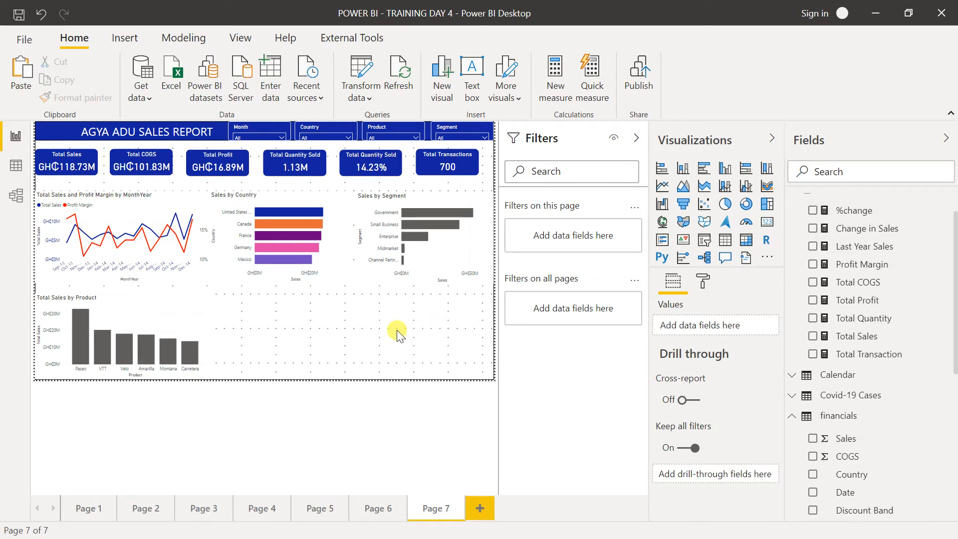
Step: Duplicate the Total Sales by Product column chart, place the copy beside the original and narrow it to fit below Sales by Country
left_click(159, 305)
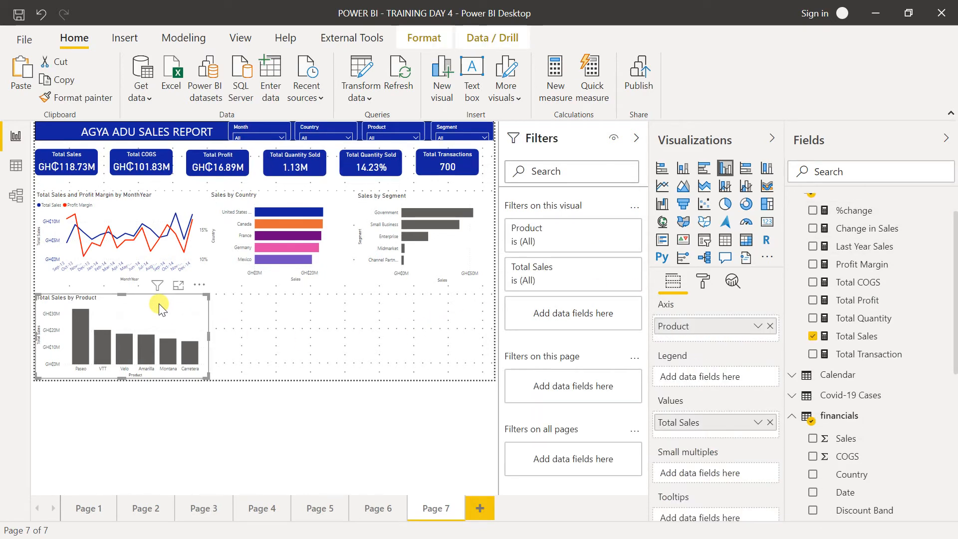
key("ctrl+c")
key("ctrl+v")
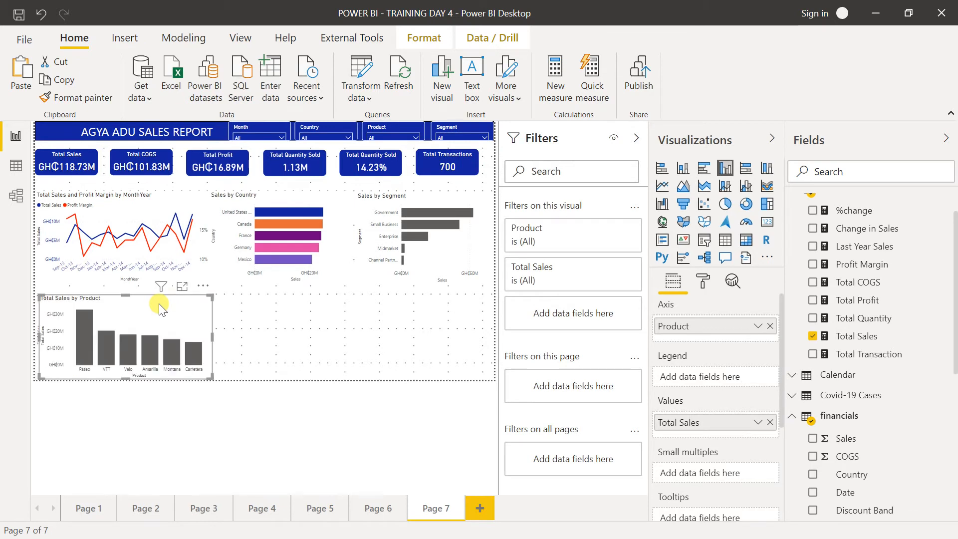
left_click_drag(159, 305, 339, 303)
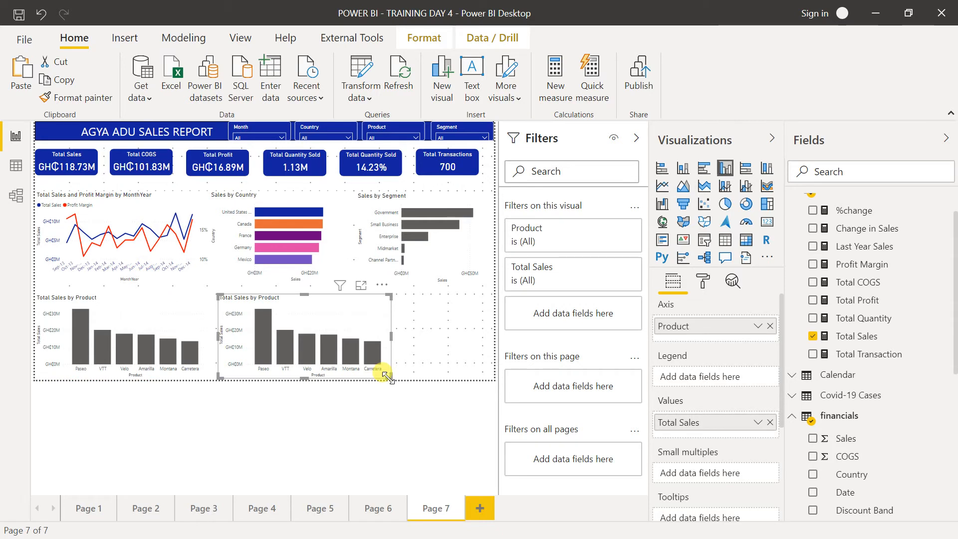
left_click_drag(387, 375, 358, 374)
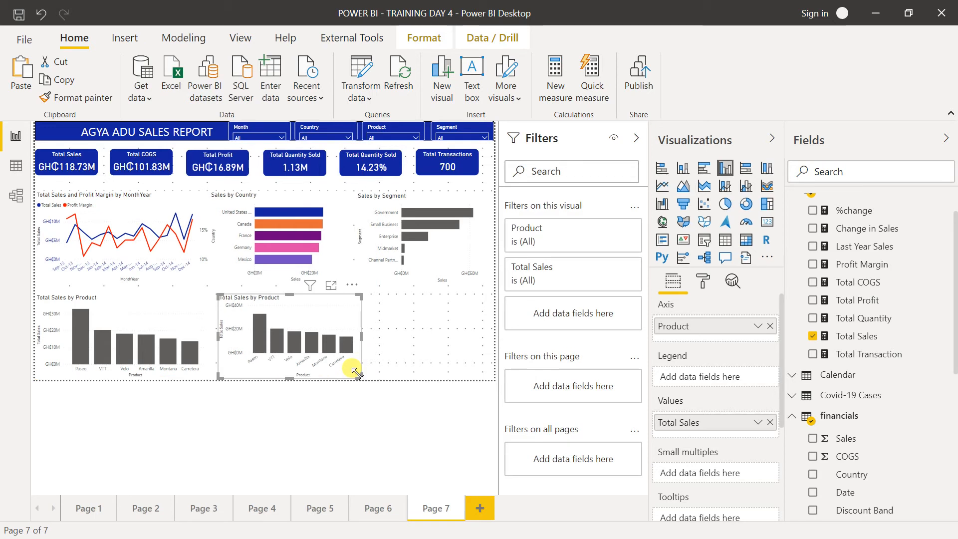
Step: Convert the copied Total Sales by Product chart to a donut chart and extend it upward toward the charts above
left_click(746, 206)
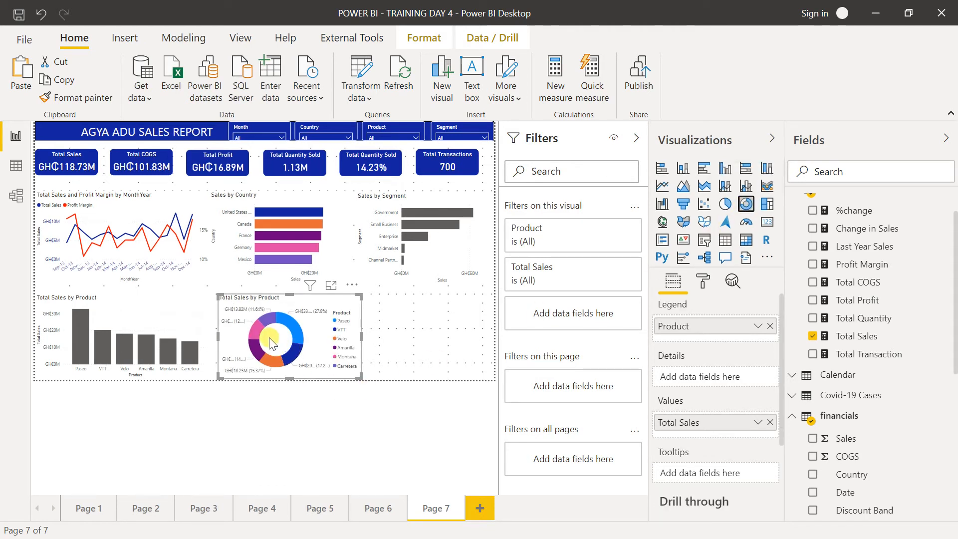
left_click(359, 297)
left_click(356, 297)
left_click_drag(356, 297, 357, 287)
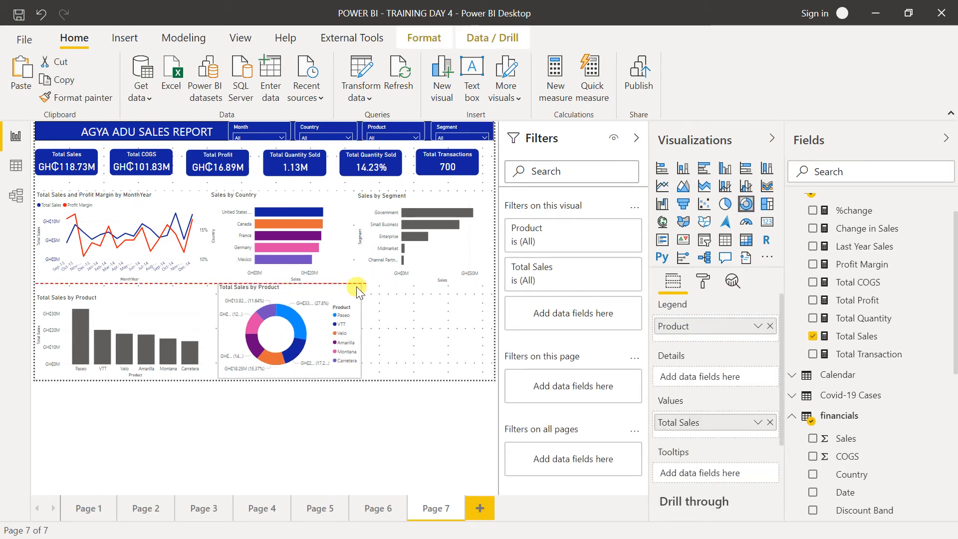
Step: Delete the original Total Sales by Product column chart
left_click(156, 290)
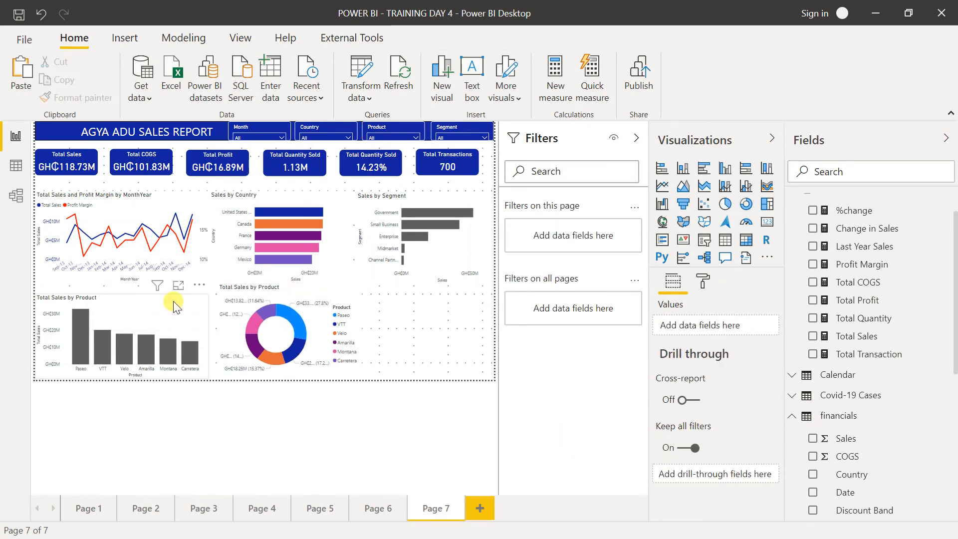
left_click(173, 305)
key("Delete")
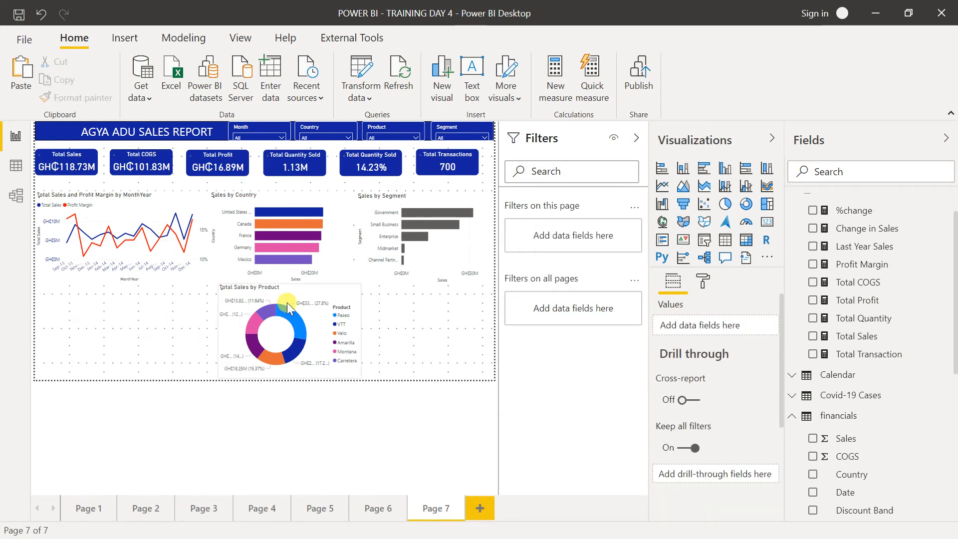
Step: Move the donut chart into the freed space below the MonthYear line chart, and shrink the line chart so the two line up
left_click_drag(109, 304, 27, 305)
left_click_drag(177, 293, 193, 281)
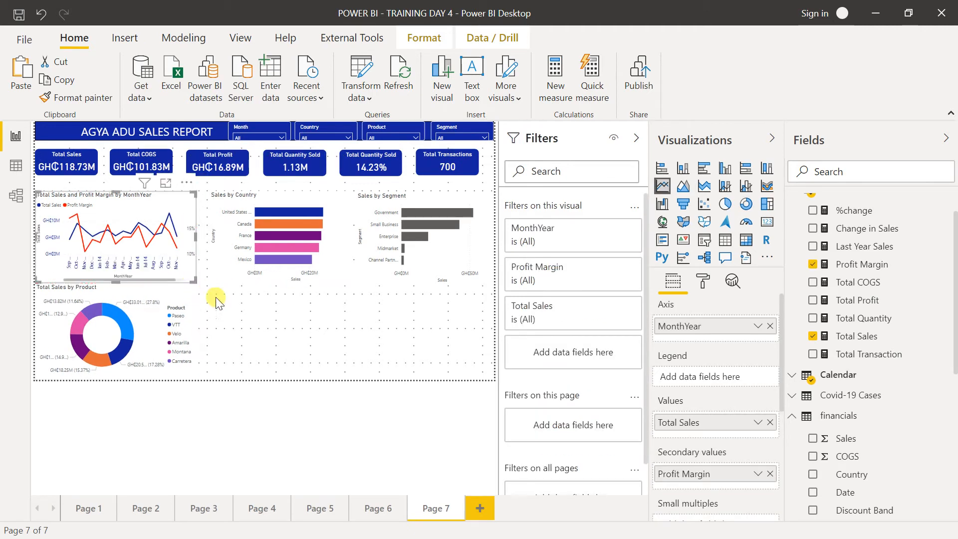
left_click(223, 315)
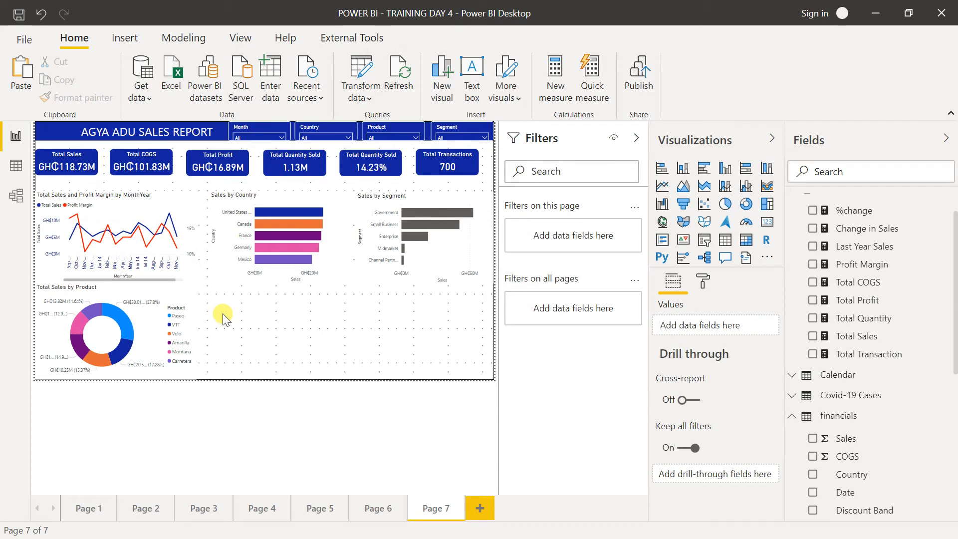
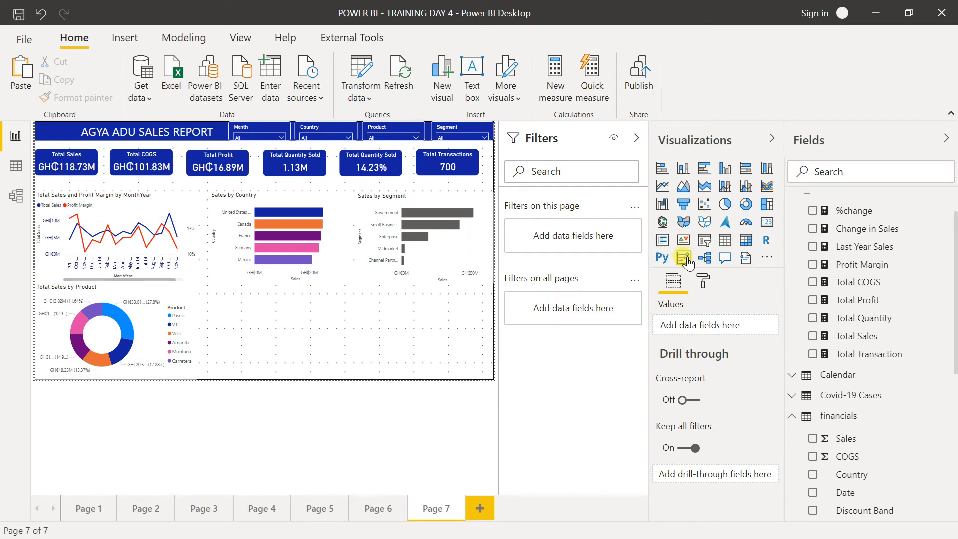
Step: Add a decomposition tree in the empty space beside the donut chart and lower its top edge slightly
left_click(706, 260)
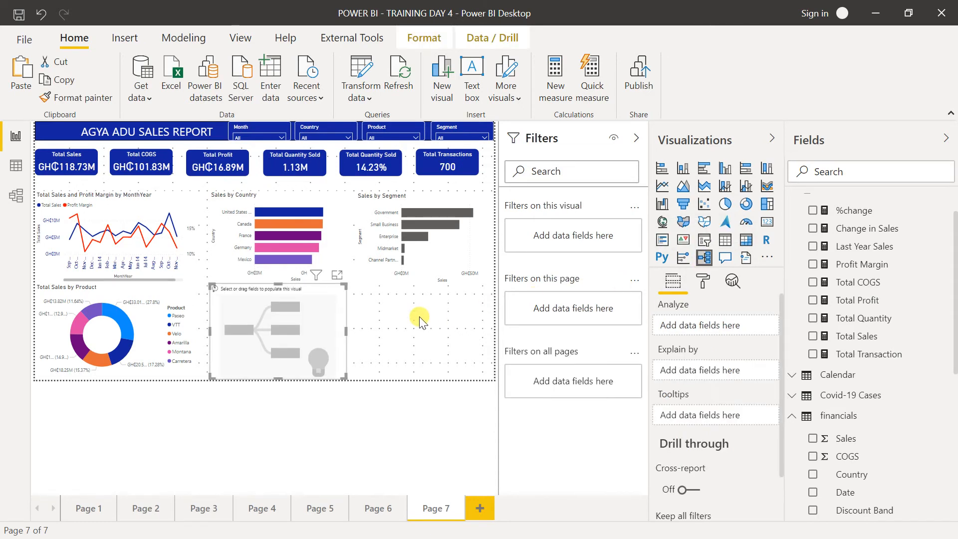
left_click_drag(346, 284, 343, 292)
left_click_drag(211, 296, 210, 292)
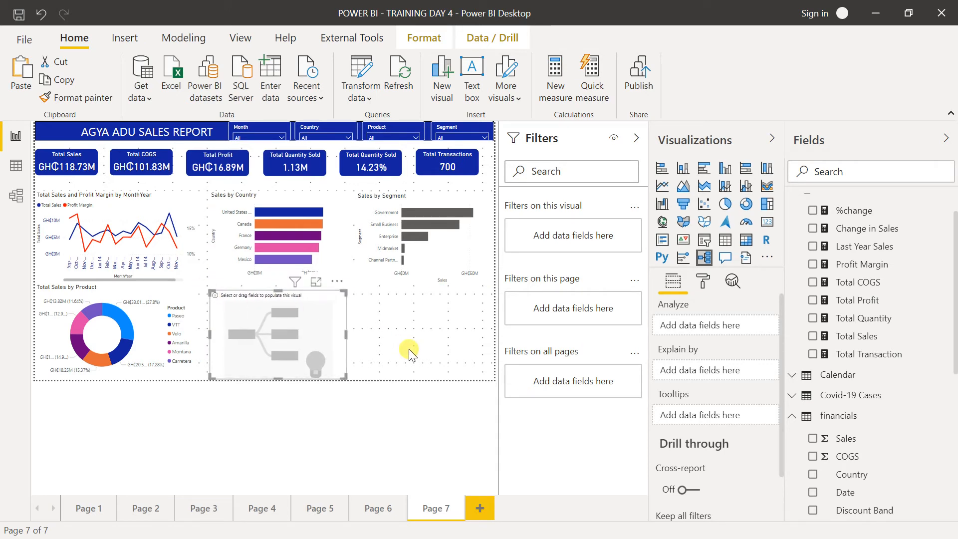
Step: Set the decomposition tree to analyze Total Profit, explained by Country and Segment
scroll(955, 325, "up", 2)
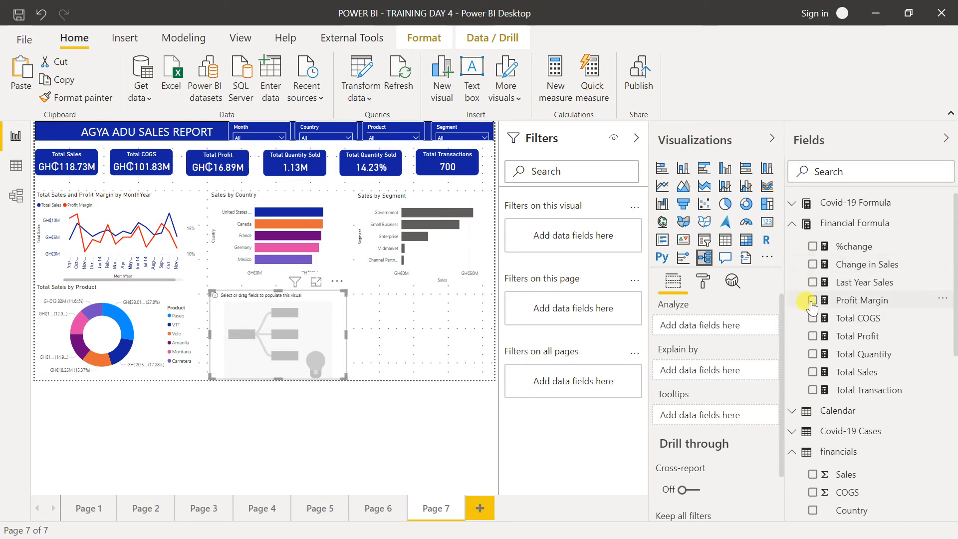
left_click(812, 336)
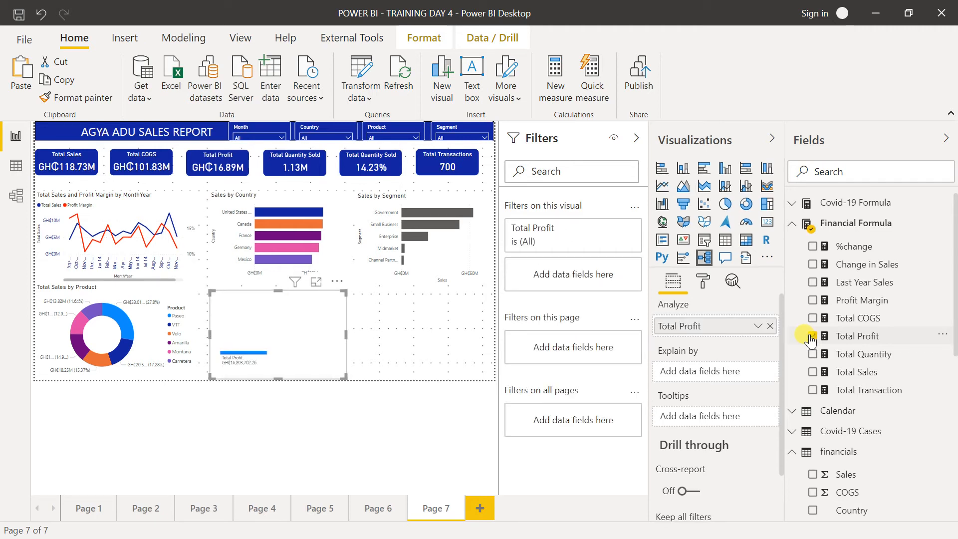
left_click_drag(953, 317, 953, 428)
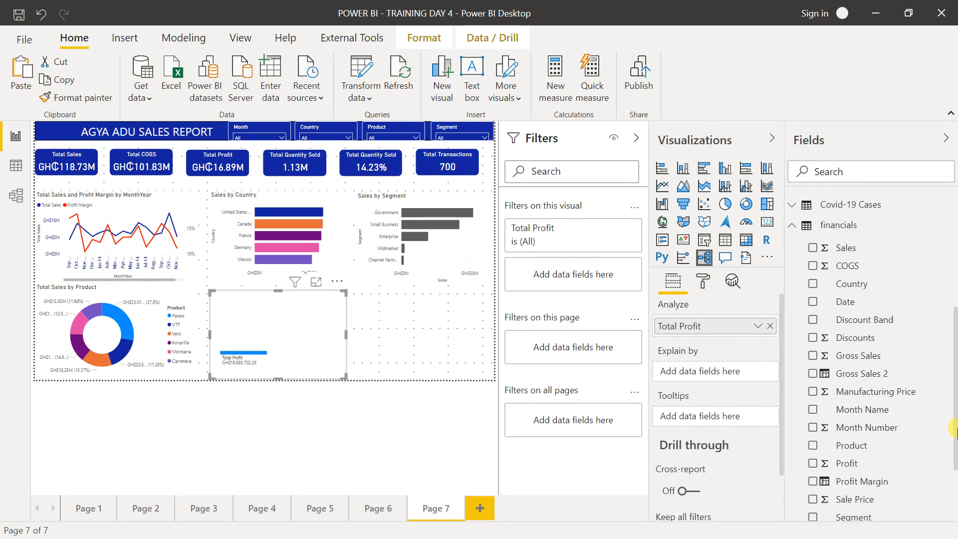
left_click(813, 284)
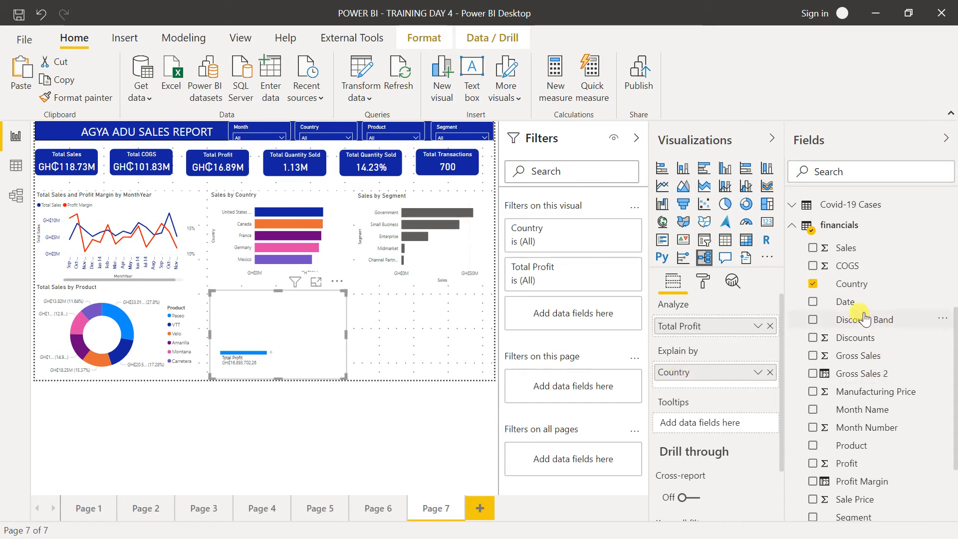
left_click_drag(954, 332, 955, 375)
left_click_drag(854, 441, 693, 393)
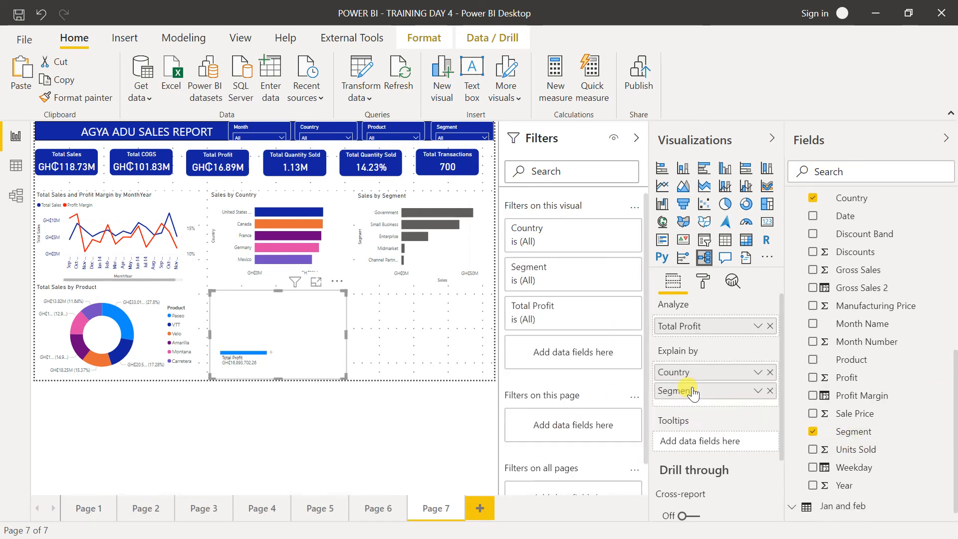
Step: Open the decomposition tree in focus mode and expand Total Profit and its Government branch, both by High value
left_click(316, 283)
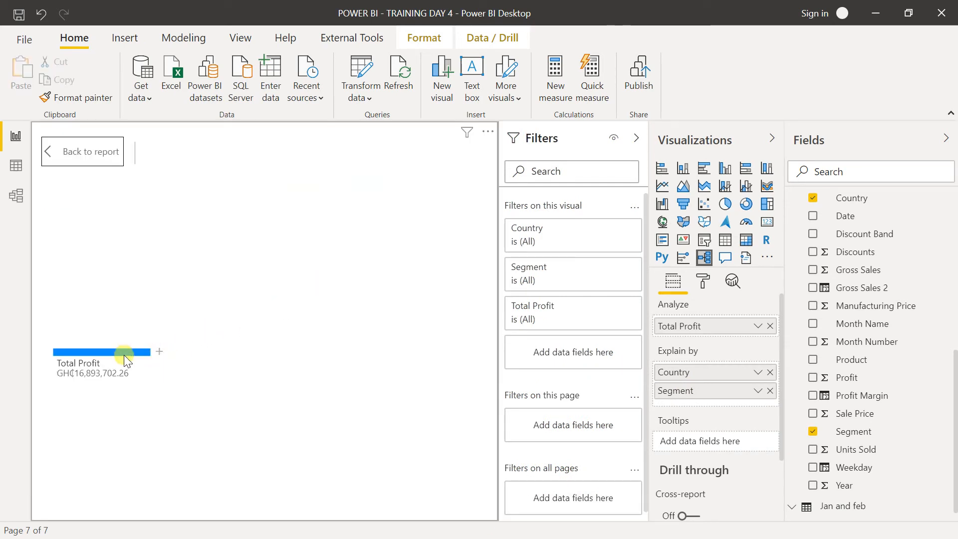
left_click(159, 353)
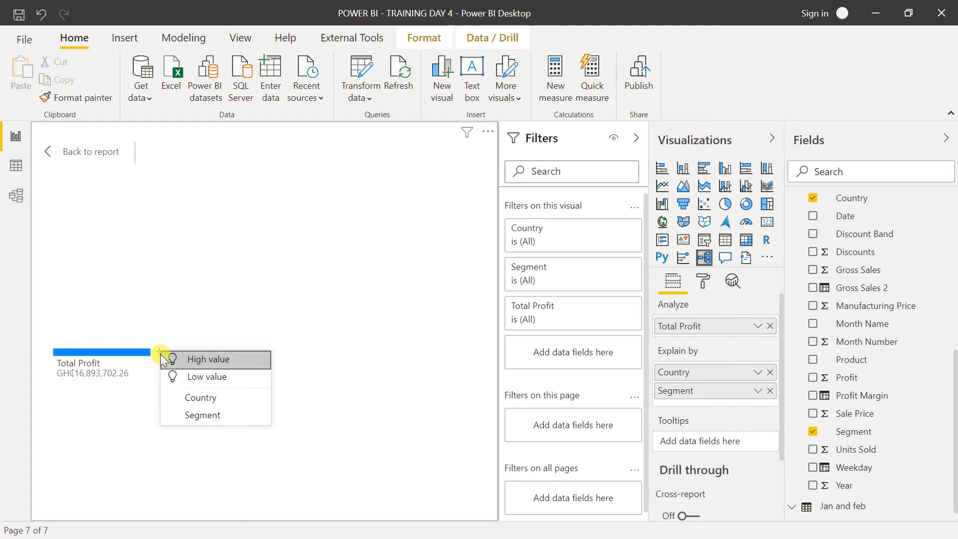
left_click(199, 361)
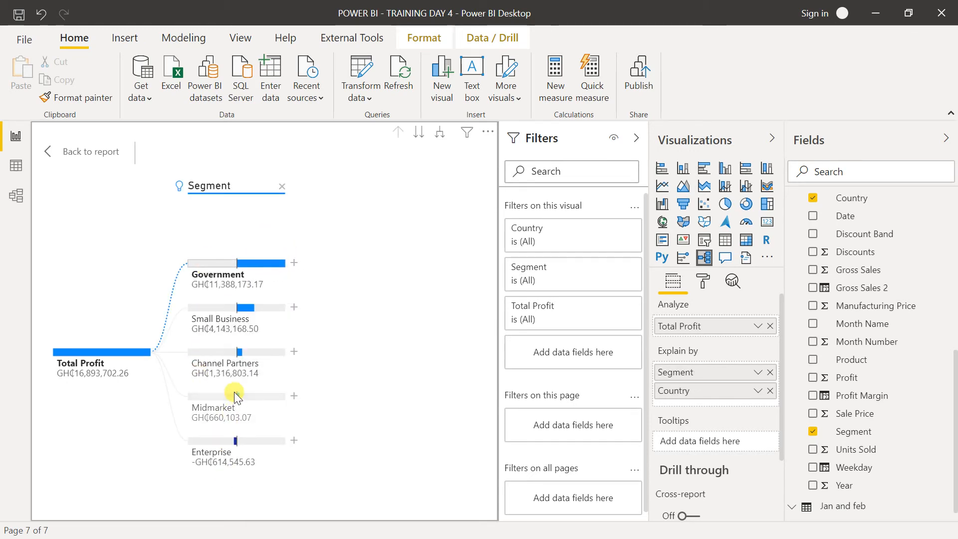
left_click(297, 264)
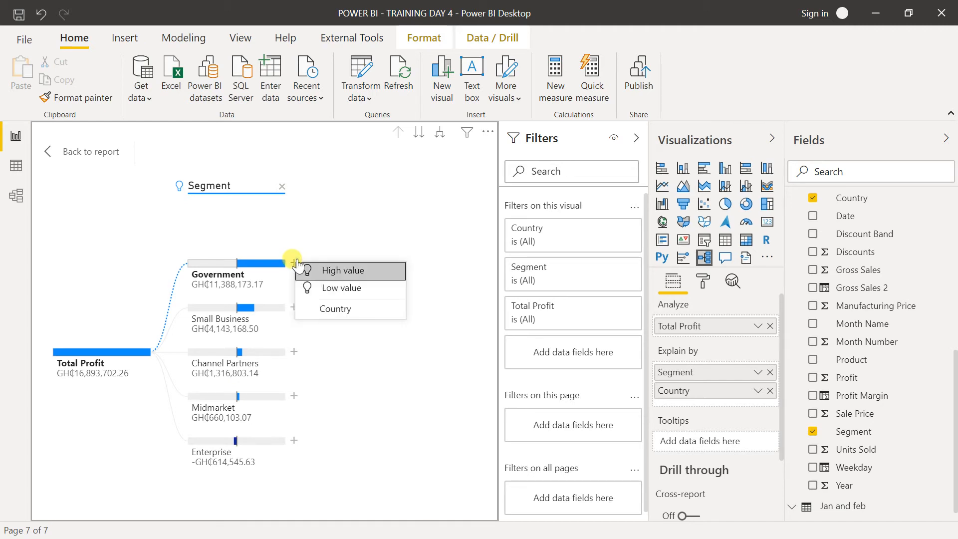
left_click(341, 270)
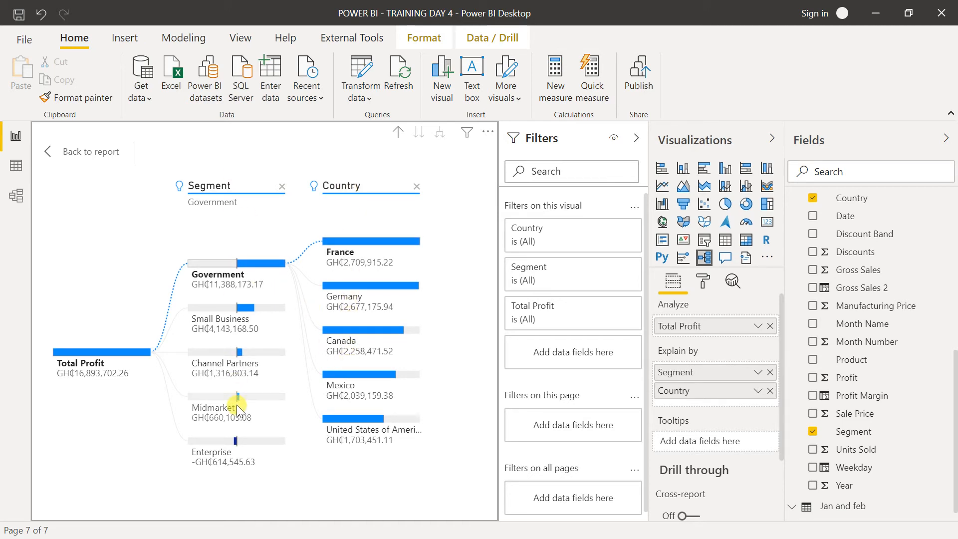
Step: Return to the report page and raise the decomposition tree's top edge to line up with the donut chart
left_click(57, 158)
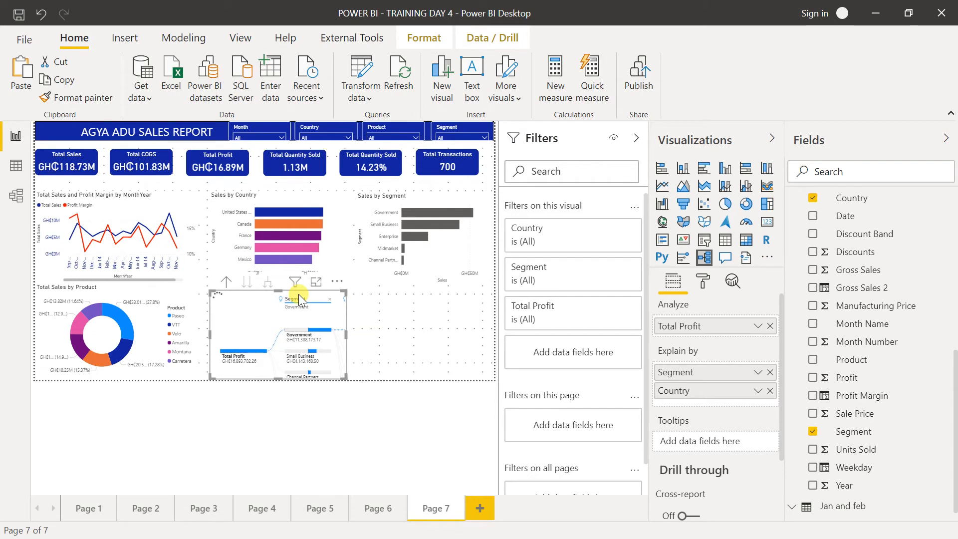
mouse_move(346, 293)
left_mouse_down()
mouse_move(457, 299)
mouse_move(332, 289)
mouse_move(346, 292)
left_mouse_up()
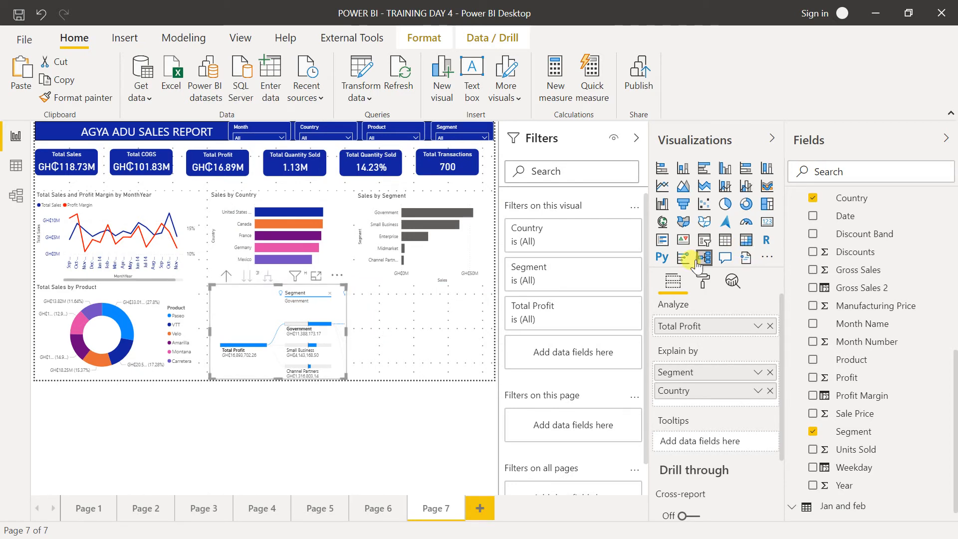
left_click(430, 333)
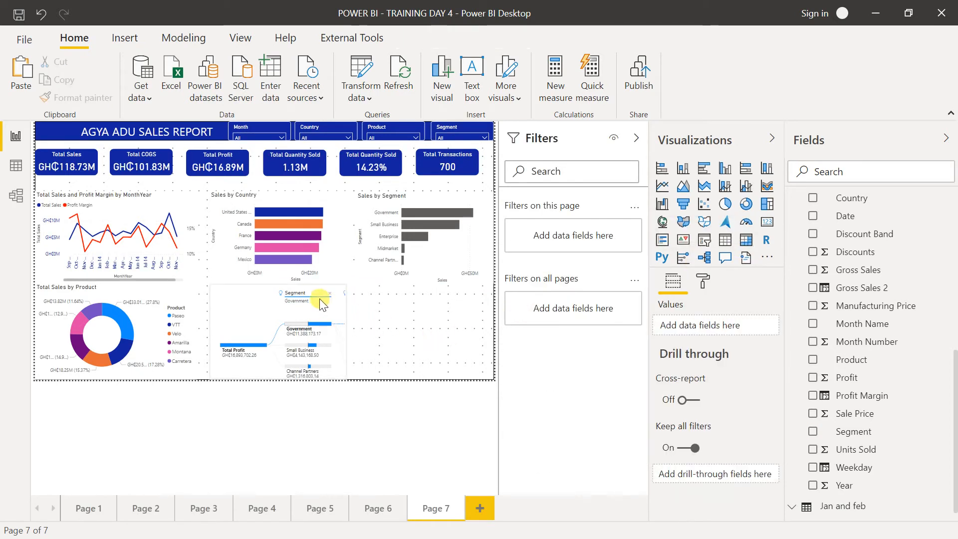
Step: Duplicate the decomposition tree and place the copy in the empty space below the Sales by Segment chart
left_click(306, 288)
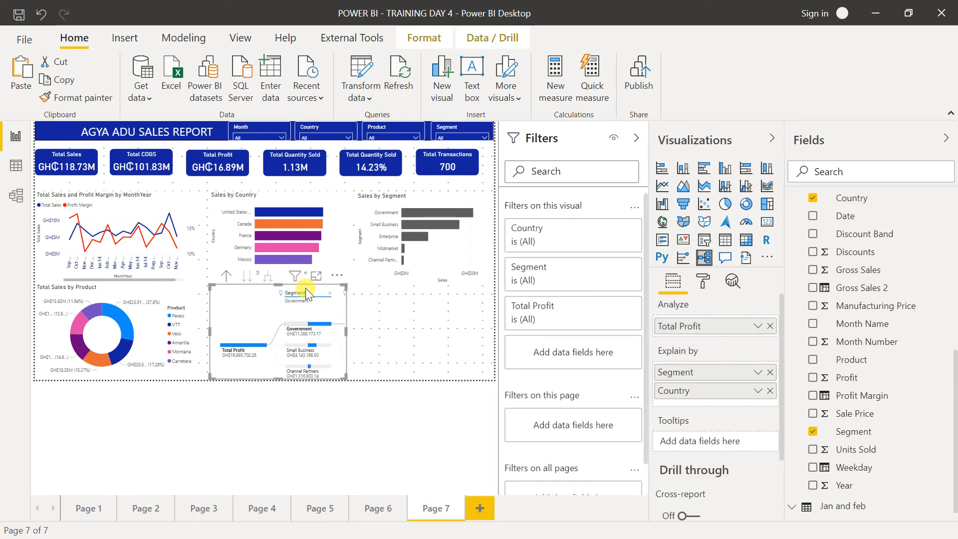
key("ctrl+c")
key("ctrl+v")
left_click_drag(306, 289, 497, 300)
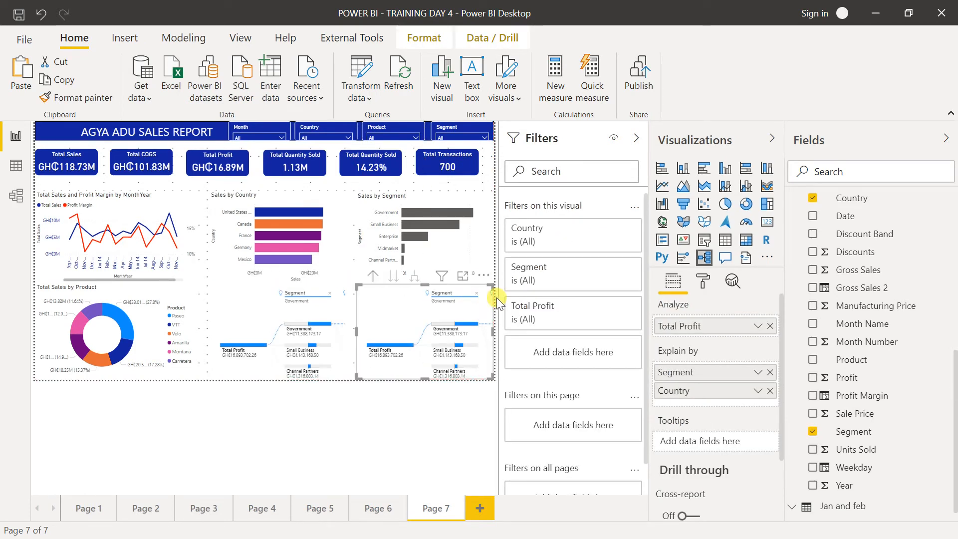
Step: Convert the copied decomposition tree to a Key influencers visual and open it in focus mode
left_click(683, 259)
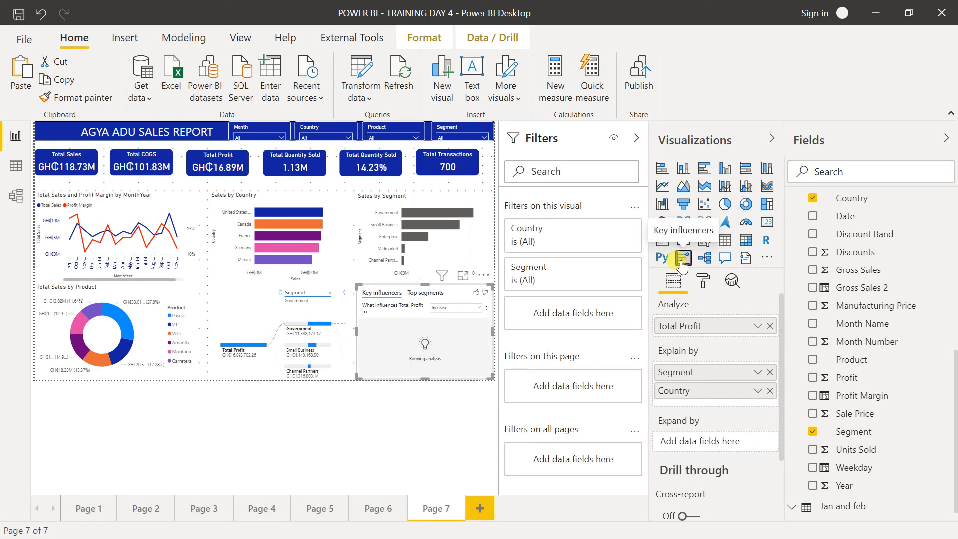
left_click(459, 276)
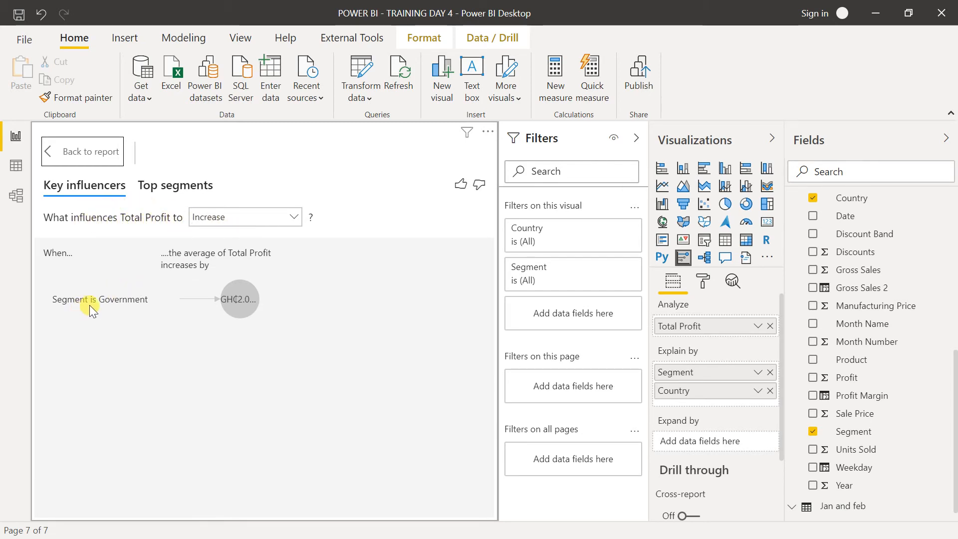
Step: Examine the average Total Profit breakdown behind the Segment is Government influencer and return to the report page
left_click(248, 304)
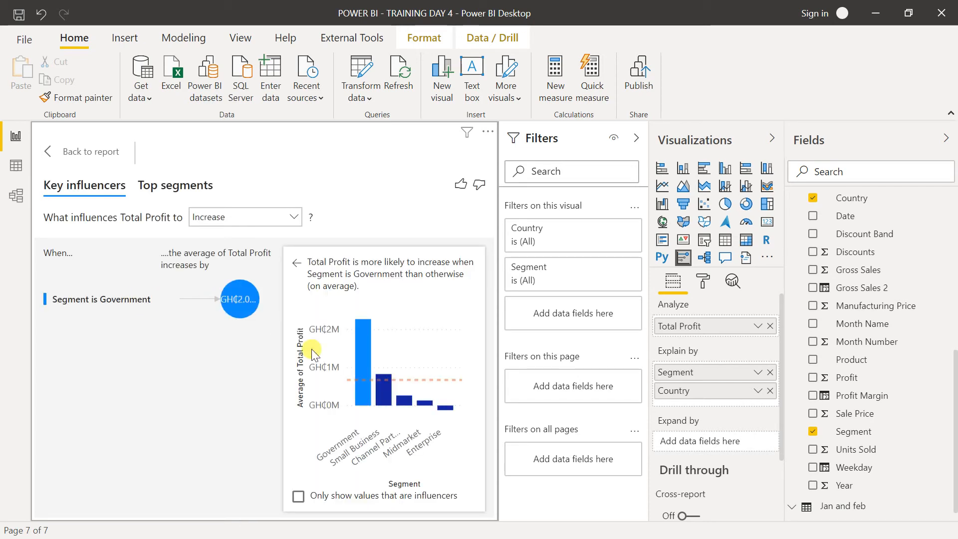
mouse_move(361, 349)
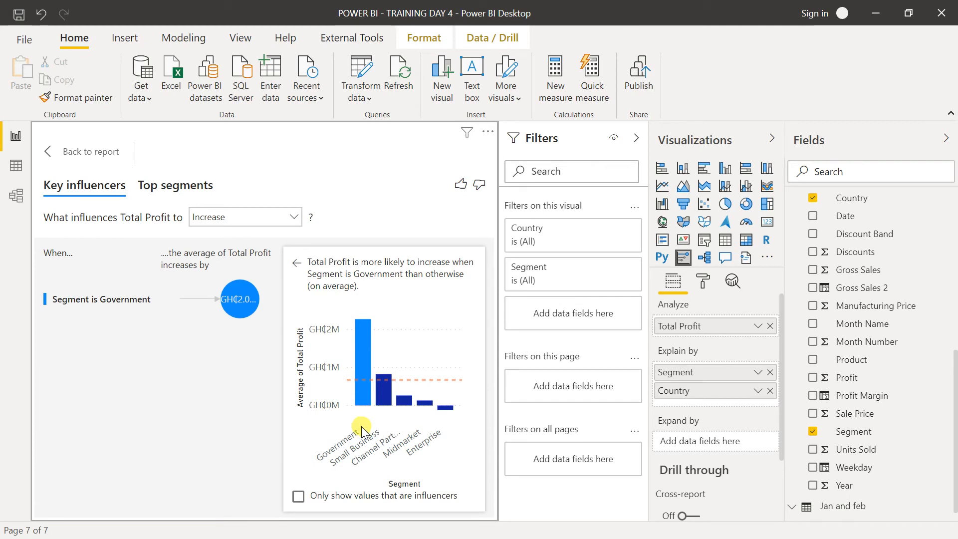
left_click(358, 377)
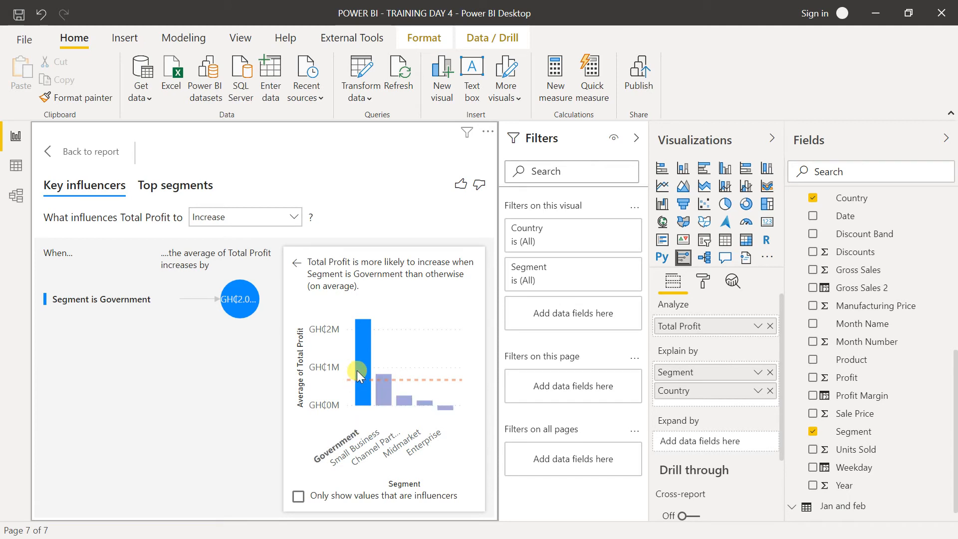
left_click(358, 371)
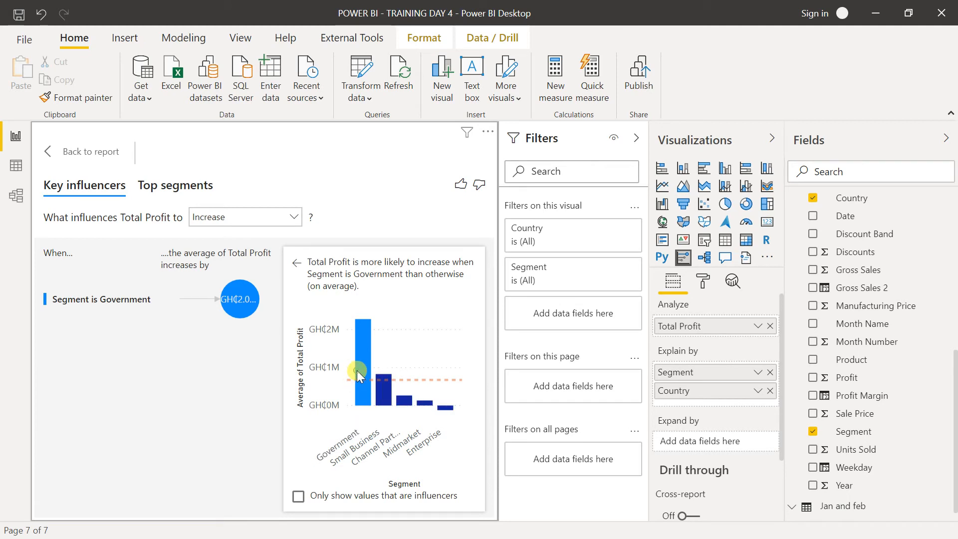
left_click(48, 150)
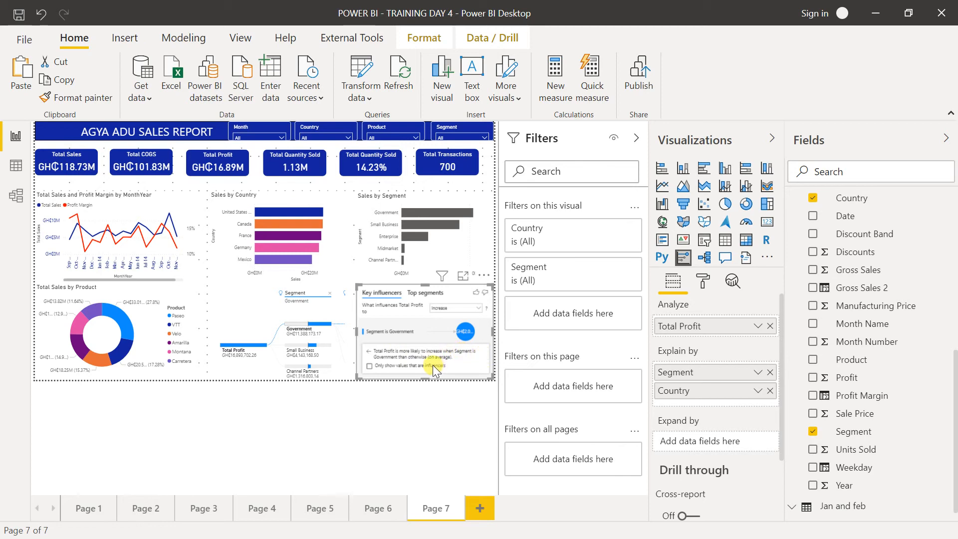
left_click(279, 397)
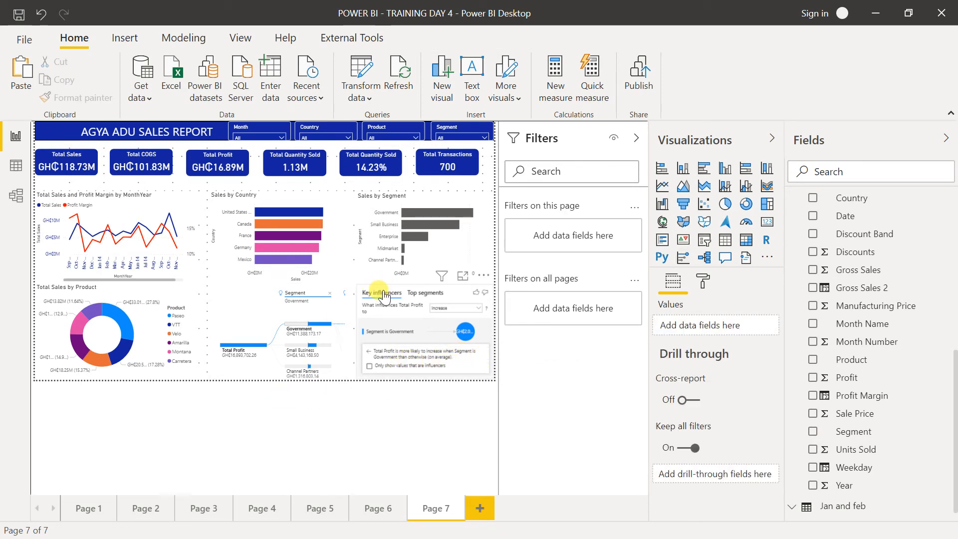
Step: Give the Total Sales and Profit Margin by MonthYear line chart a dark blue border with a 4 px radius
left_click(176, 198)
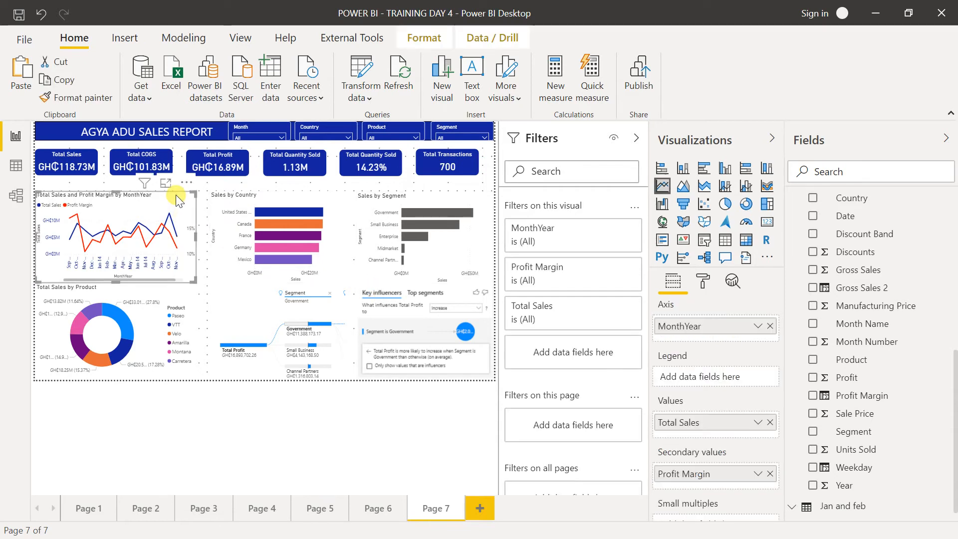
left_click(704, 282)
left_click_drag(781, 358, 780, 492)
left_click(760, 428)
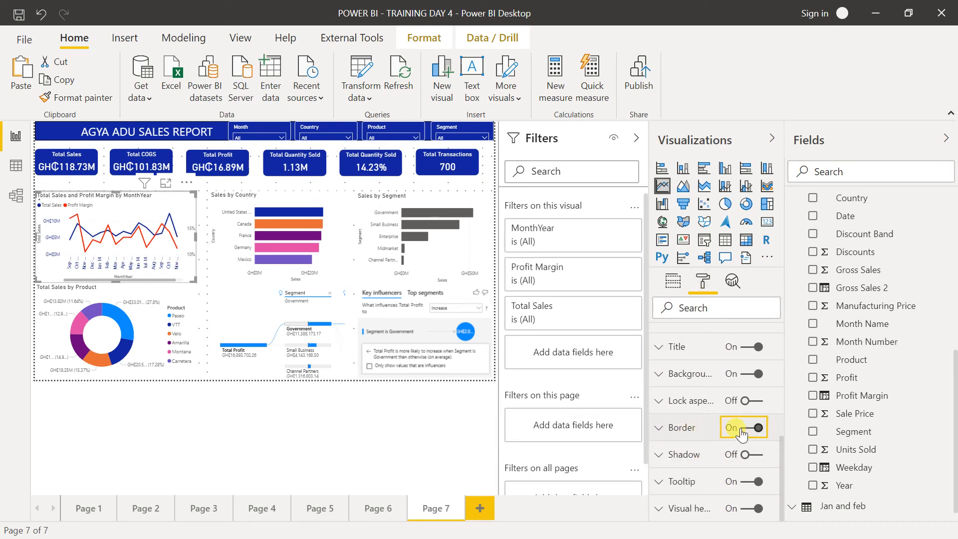
left_click(694, 425)
left_click(685, 474)
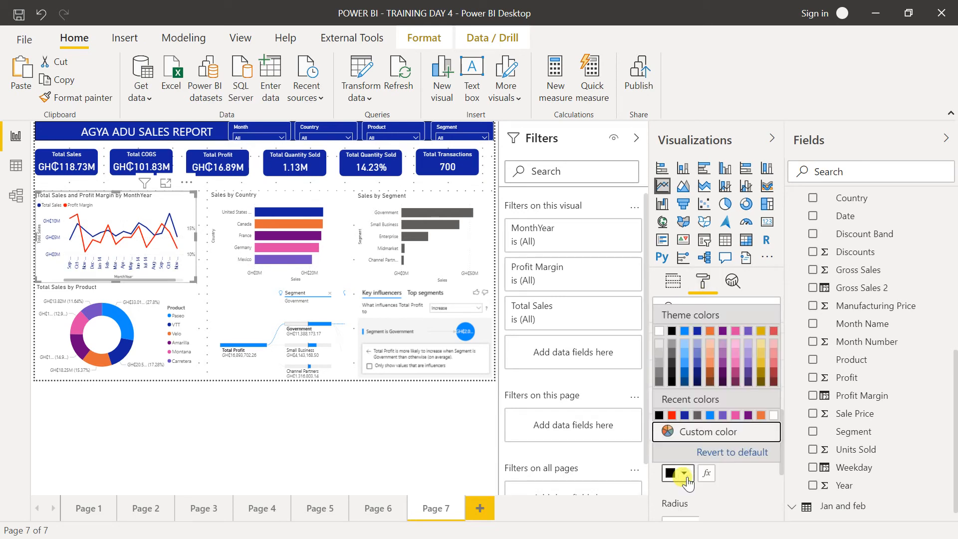
left_click(683, 412)
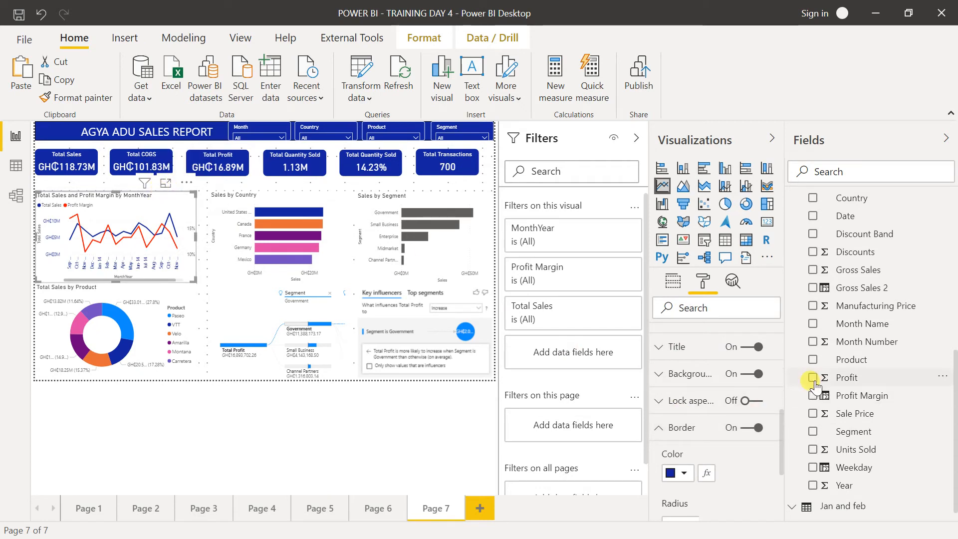
left_click_drag(783, 425, 781, 460)
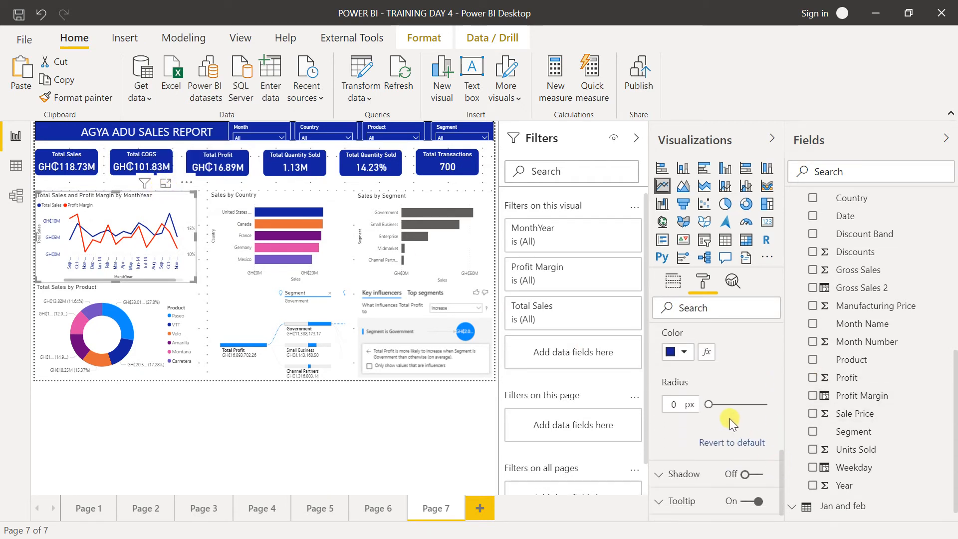
left_click_drag(714, 404, 715, 405)
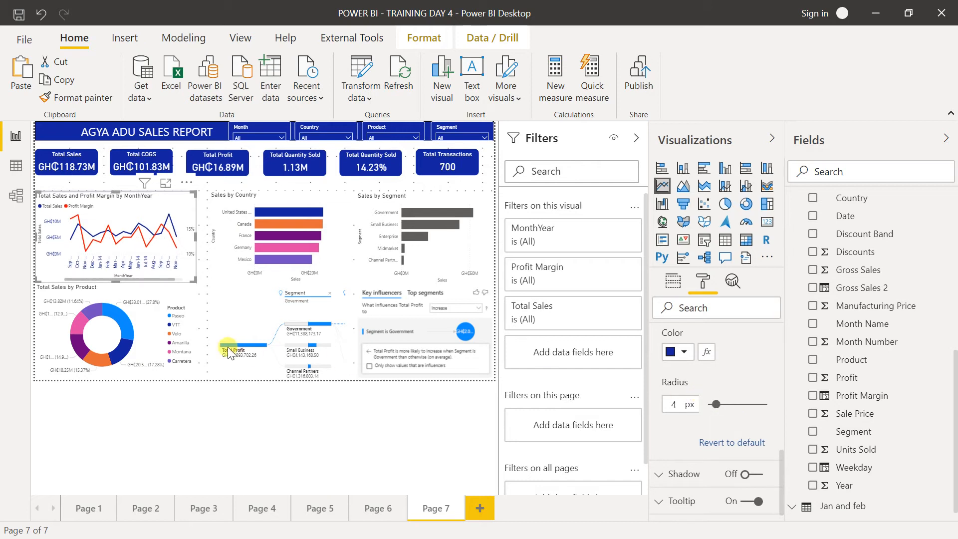
left_click(205, 279)
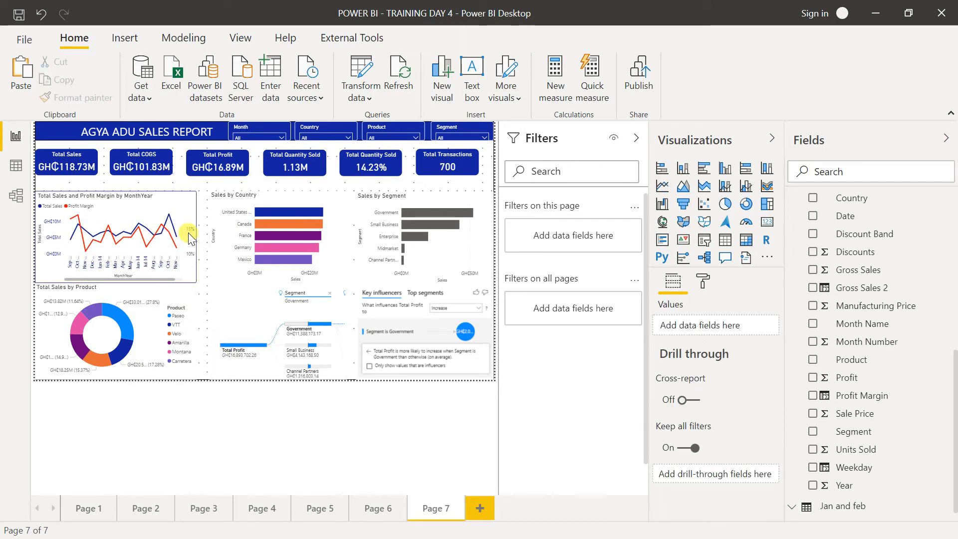
Step: Try to copy the line chart's formatting onto the Sales by Country chart with Format Painter, and undo it
left_click(182, 200)
left_click(78, 97)
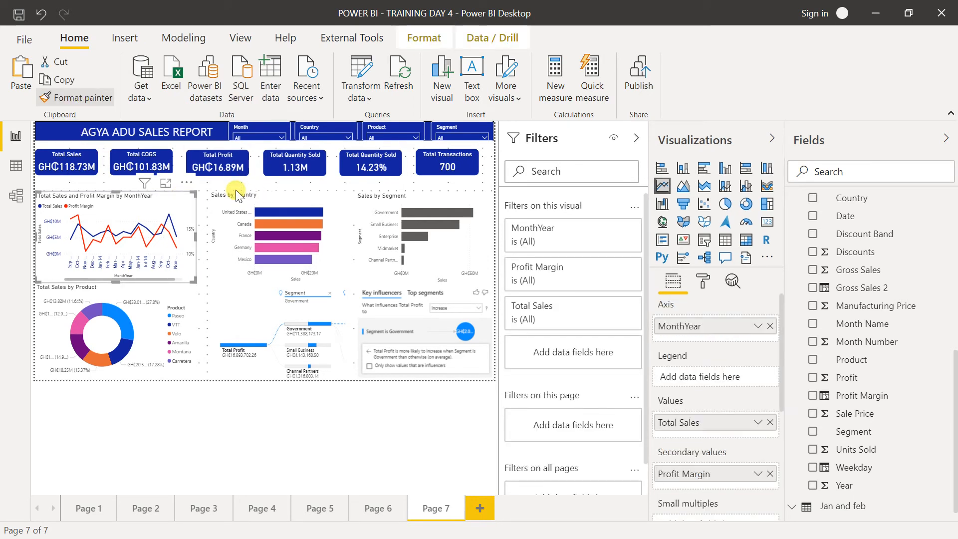
left_click(239, 196)
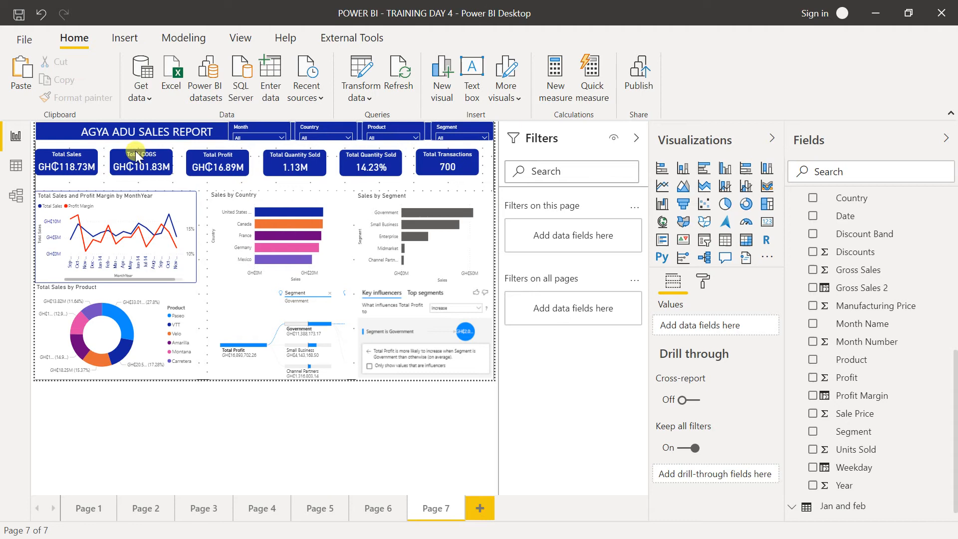
left_click(197, 203)
left_click(92, 98)
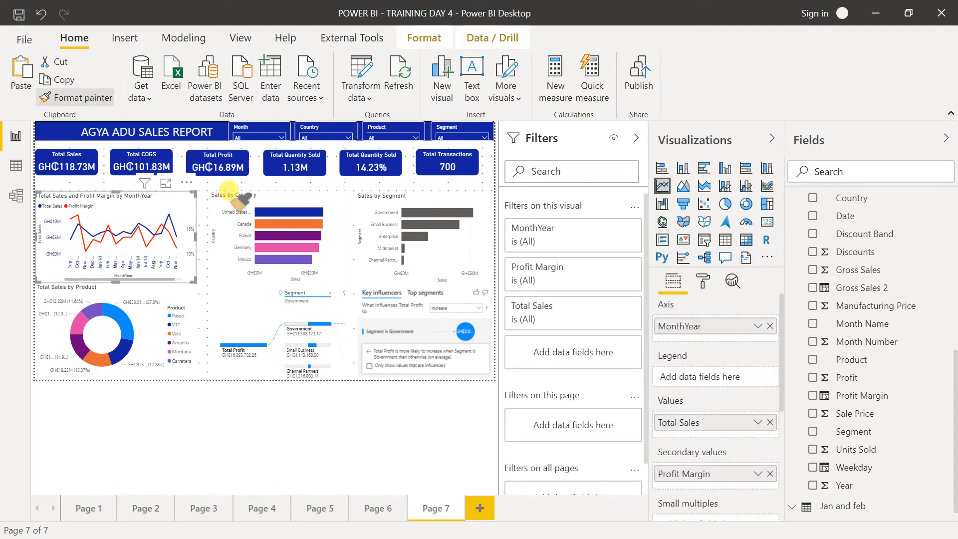
left_click(219, 197)
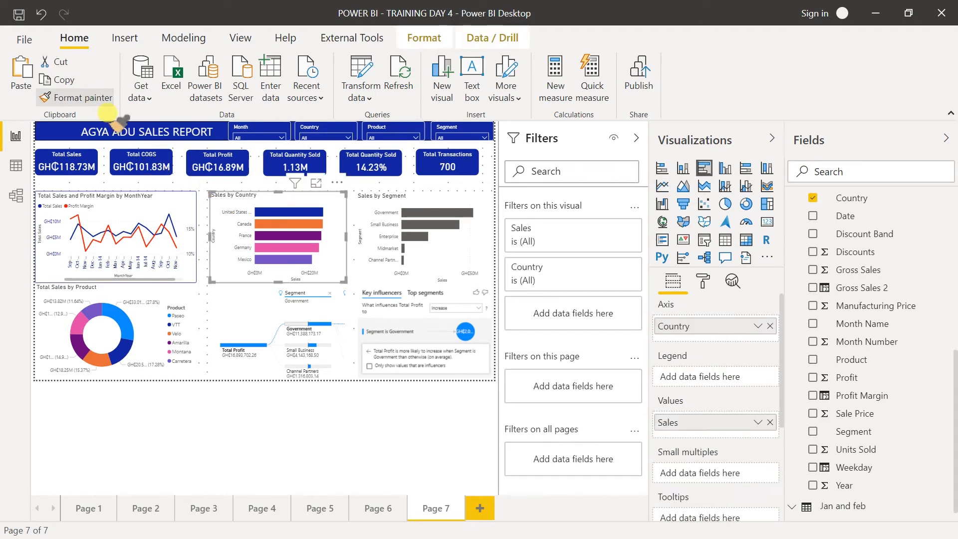
left_click(82, 98)
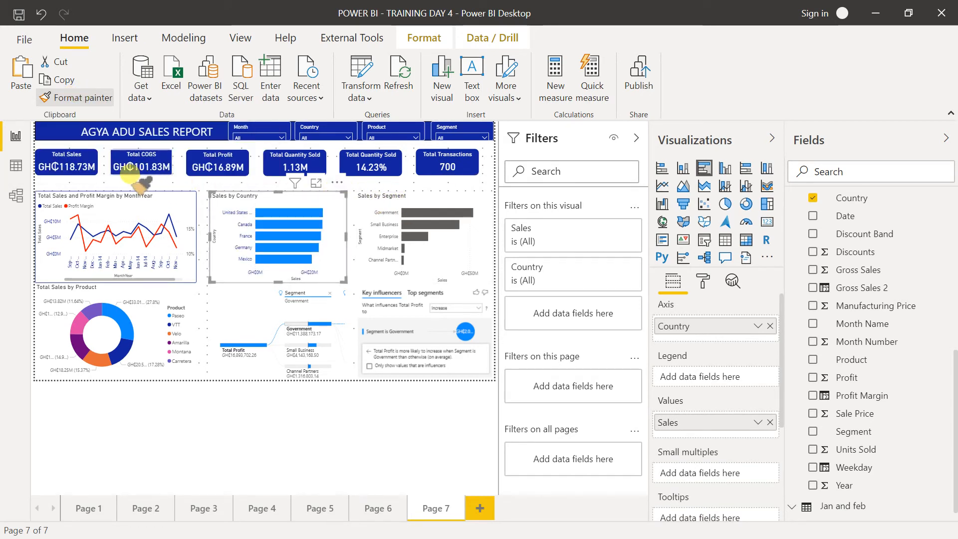
left_click(38, 14)
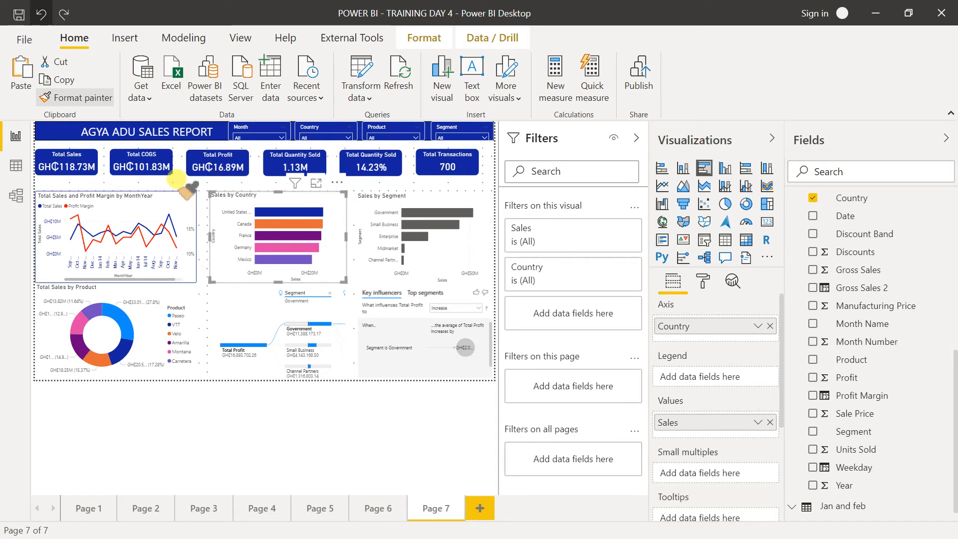
left_click(202, 185)
Step: Give the Sales by Country bar chart a dark blue border with a 6 px radius
left_click(250, 196)
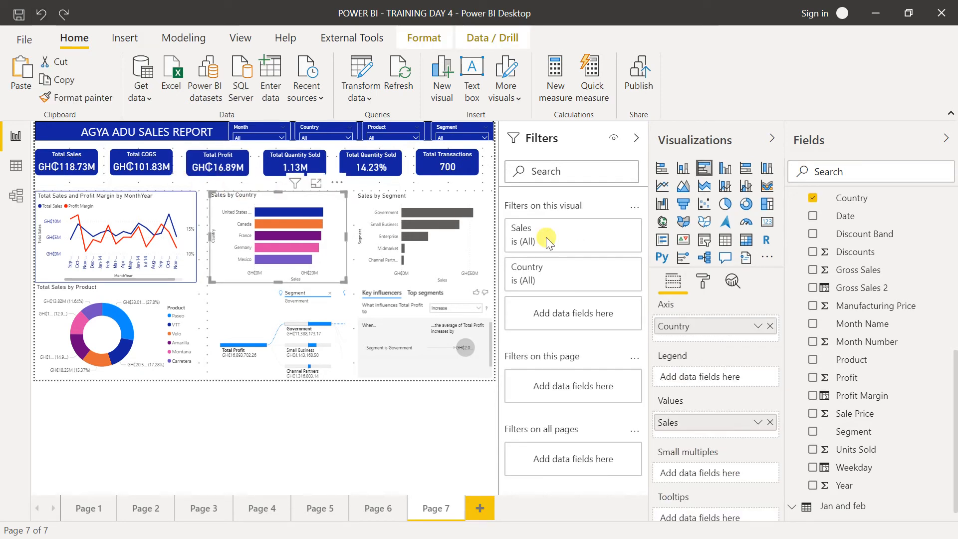
left_click(702, 283)
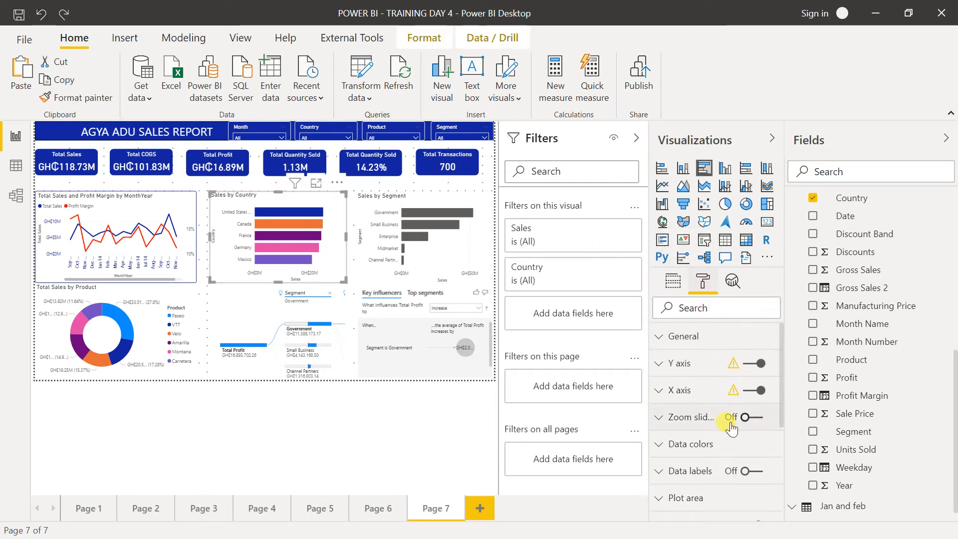
scroll(782, 391, "down", 4)
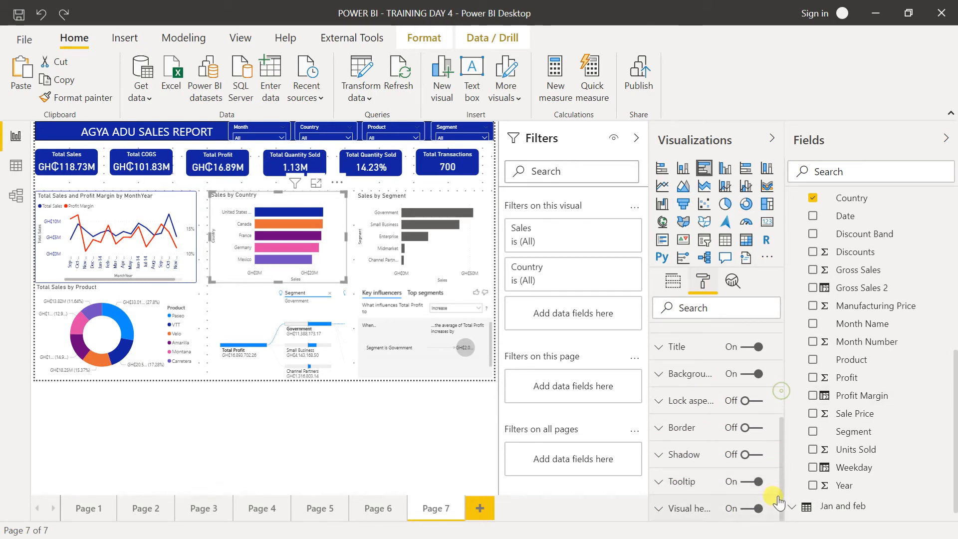
left_click(746, 428)
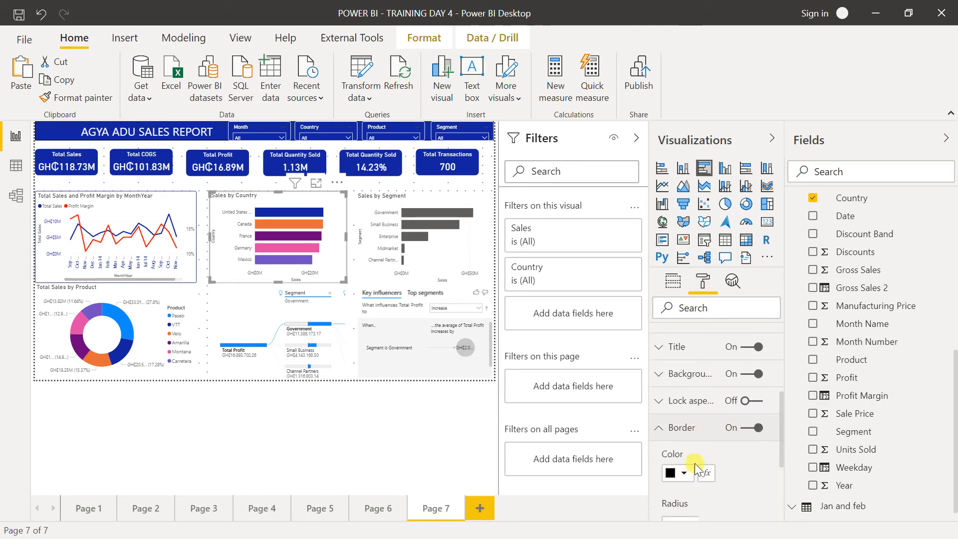
left_click(683, 473)
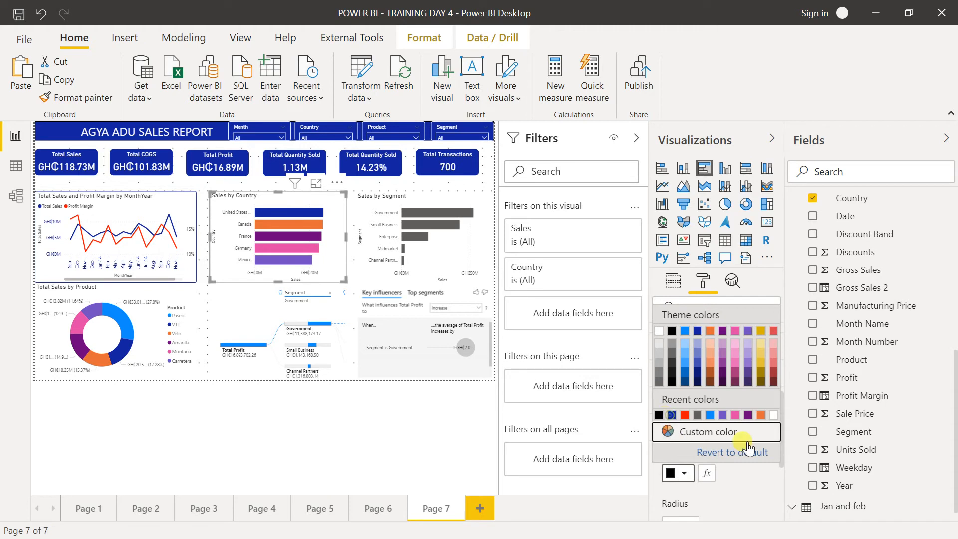
left_click(672, 415)
left_click_drag(780, 425, 783, 466)
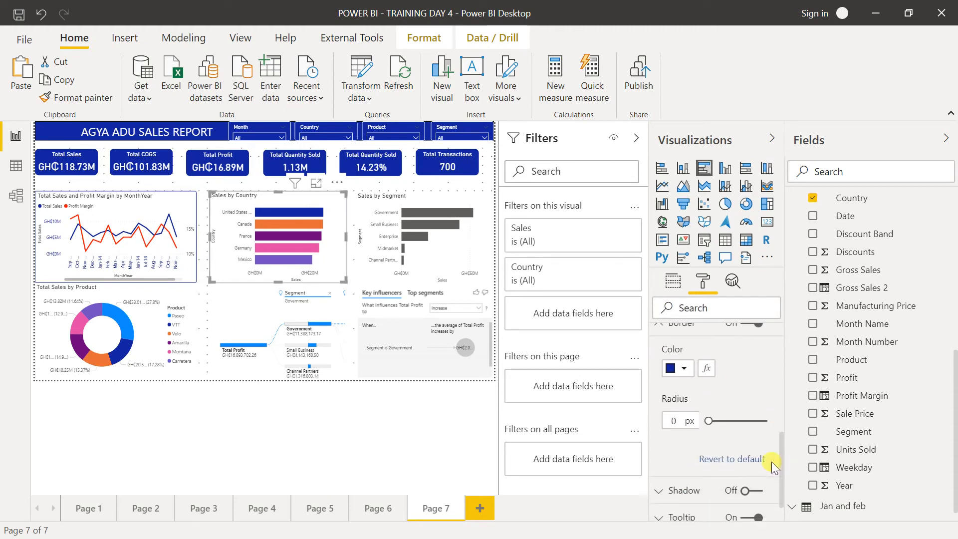
mouse_move(712, 422)
left_mouse_down()
mouse_move(727, 421)
mouse_move(718, 423)
left_mouse_up()
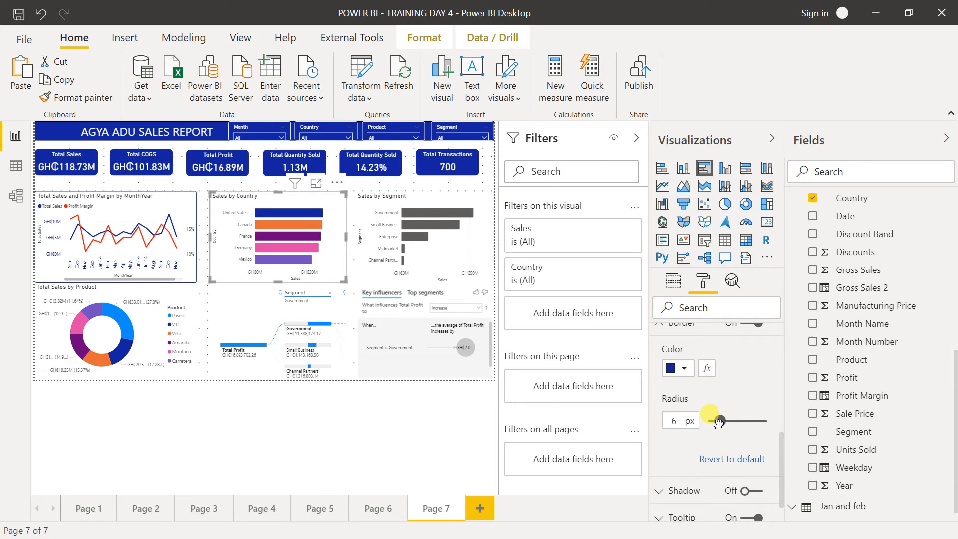
Step: Give the Sales by Segment bar chart a dark blue border with a 5 px radius
left_click(372, 197)
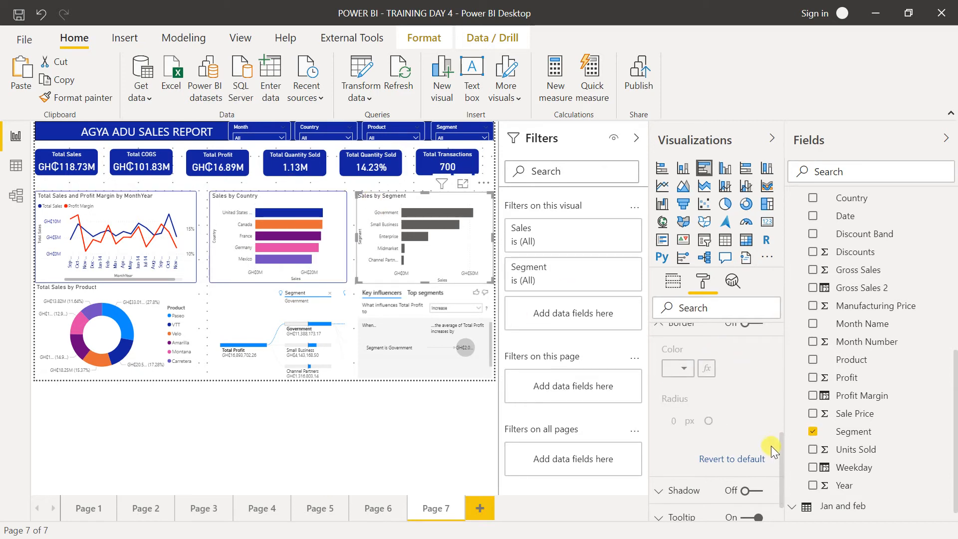
left_click_drag(780, 458, 779, 417)
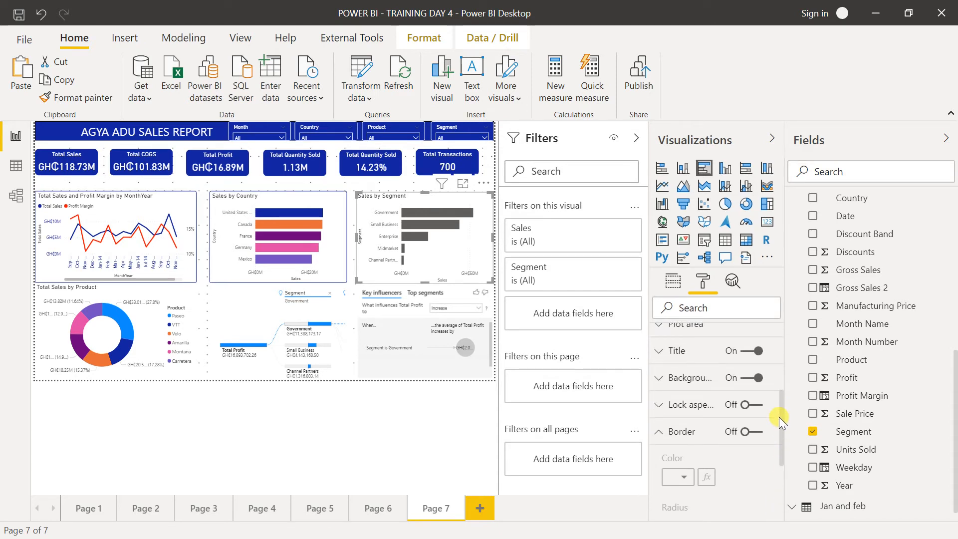
mouse_move(780, 417)
left_mouse_down()
mouse_move(783, 430)
mouse_move(780, 423)
left_mouse_up()
left_click(759, 419)
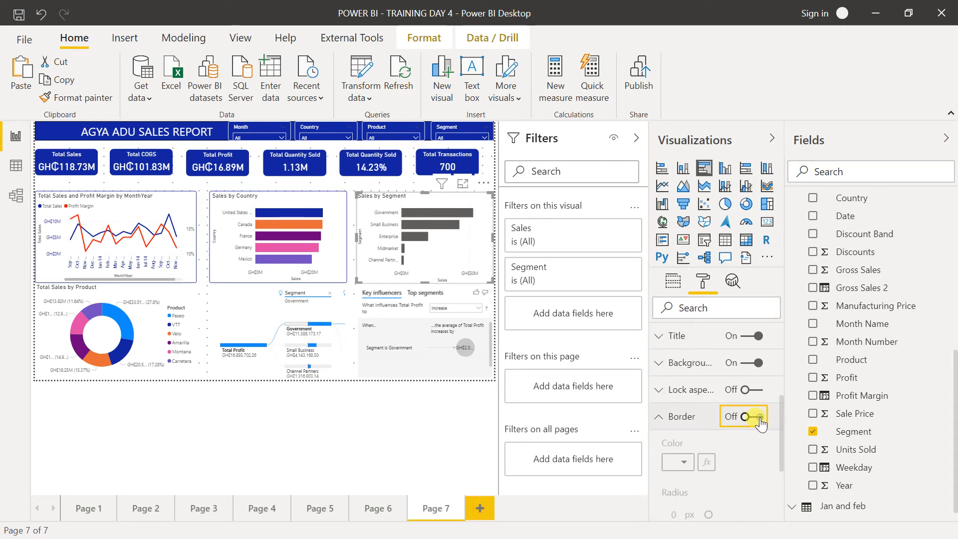
left_click(683, 462)
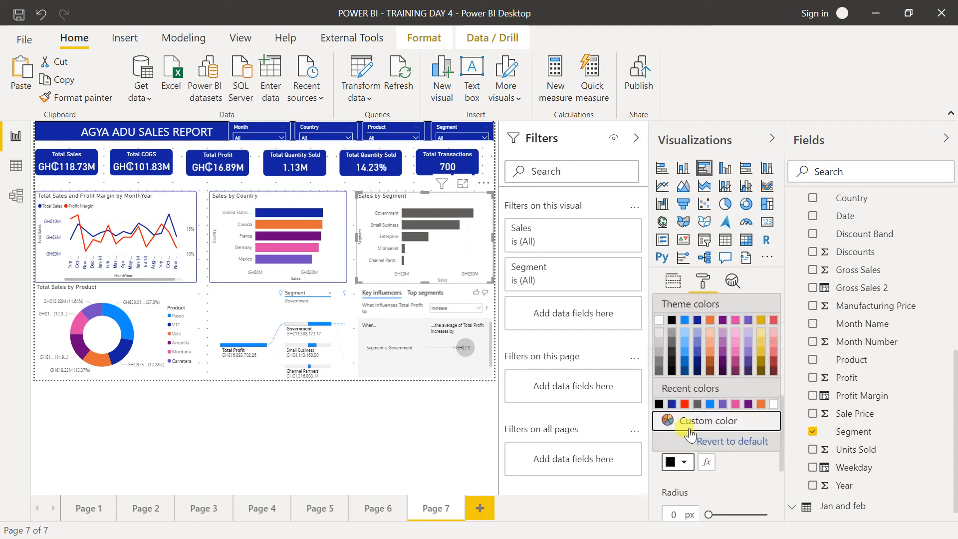
left_click(672, 405)
left_click_drag(781, 421, 772, 454)
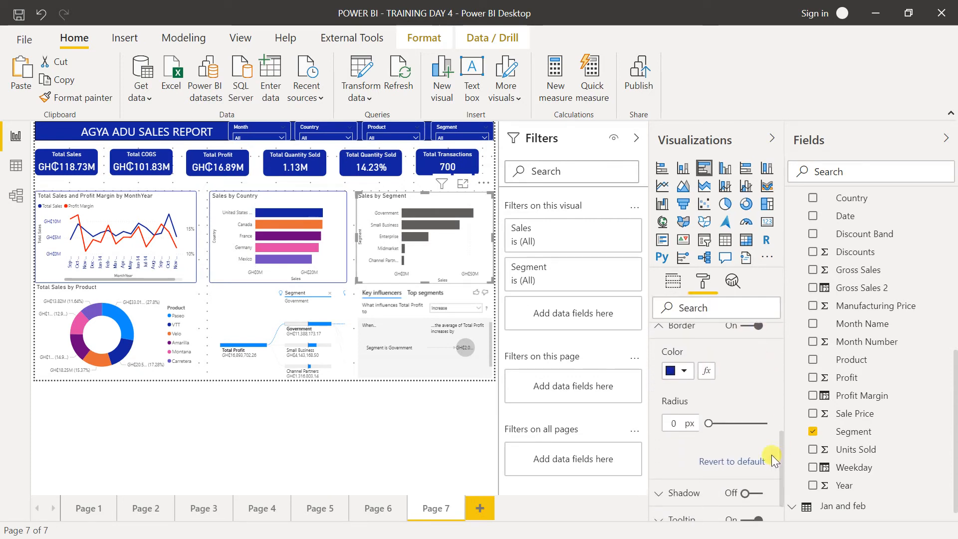
left_click(682, 422)
type("5")
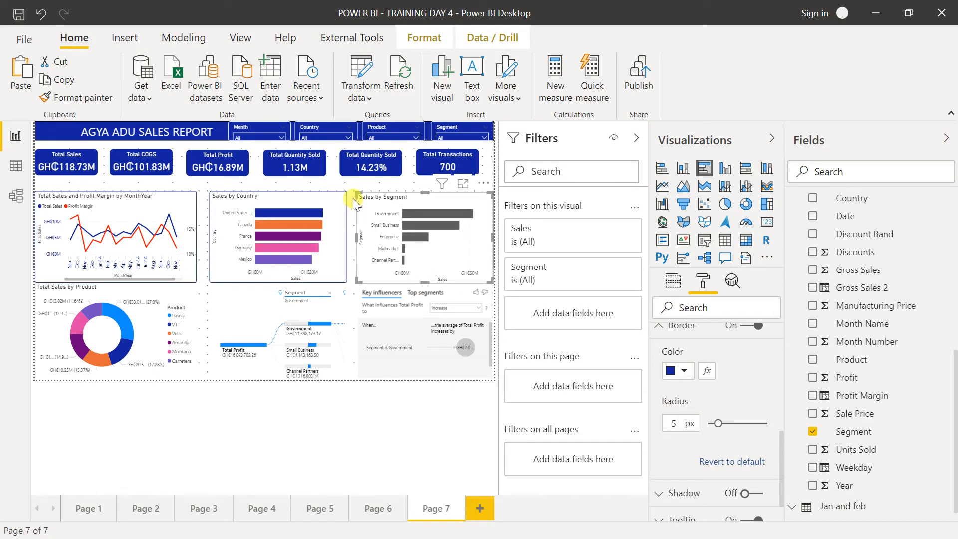
left_click(356, 182)
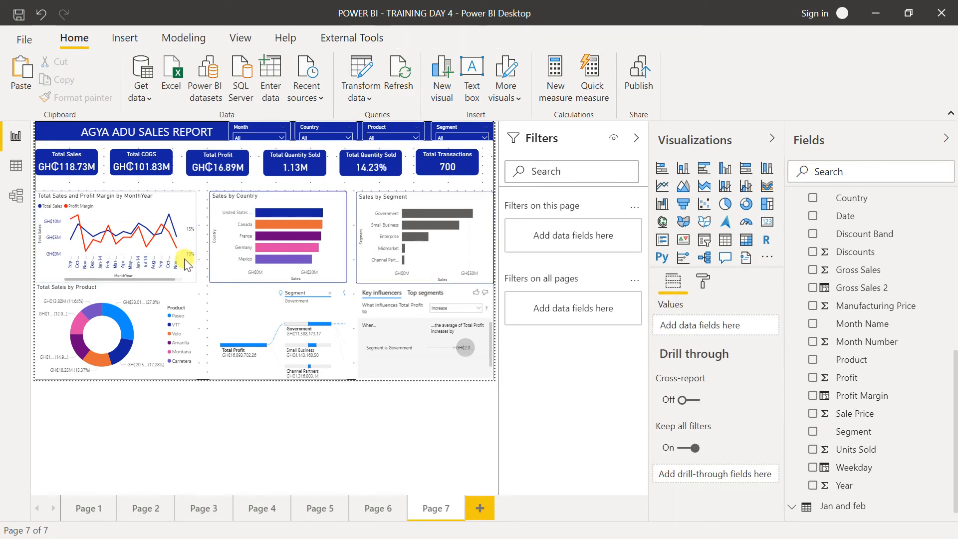
Step: Lower the Total Sales by Product donut chart's top edge slightly and give the chart a dark blue border
left_click(155, 287)
left_click_drag(193, 288, 193, 292)
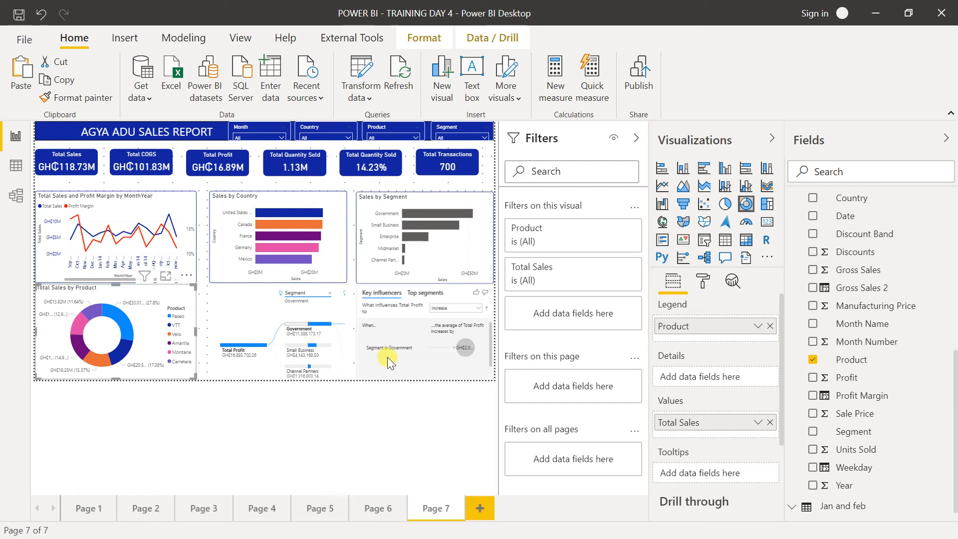
left_click(705, 284)
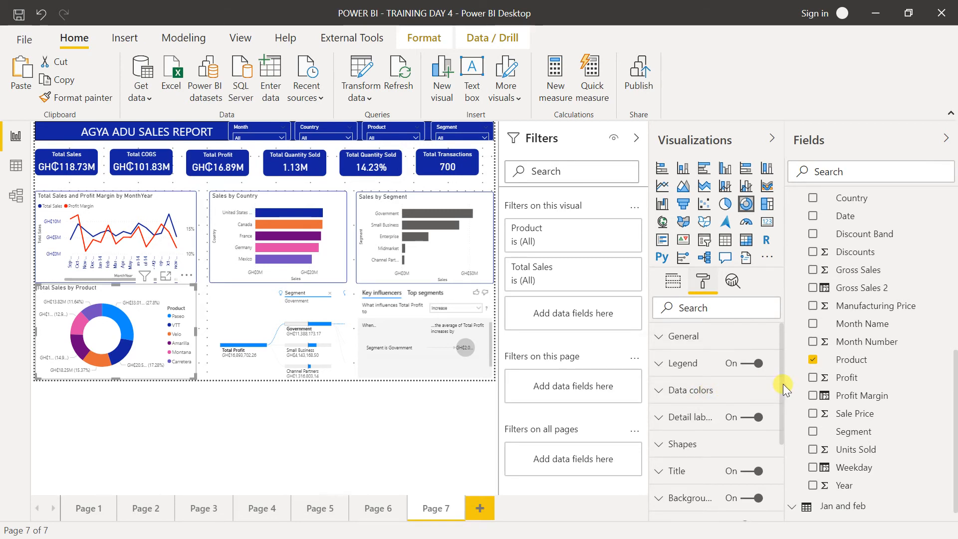
left_click_drag(784, 385, 784, 498)
left_click(753, 428)
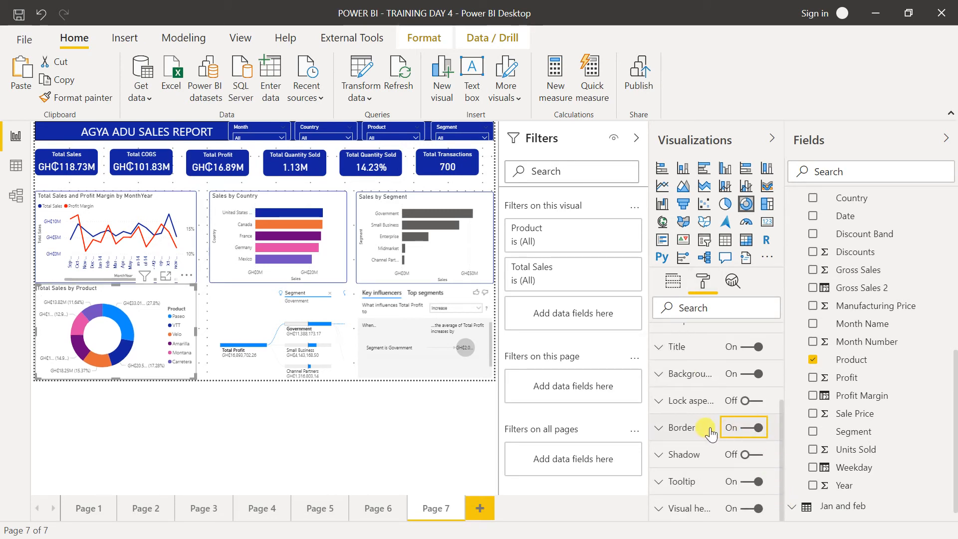
left_click(688, 430)
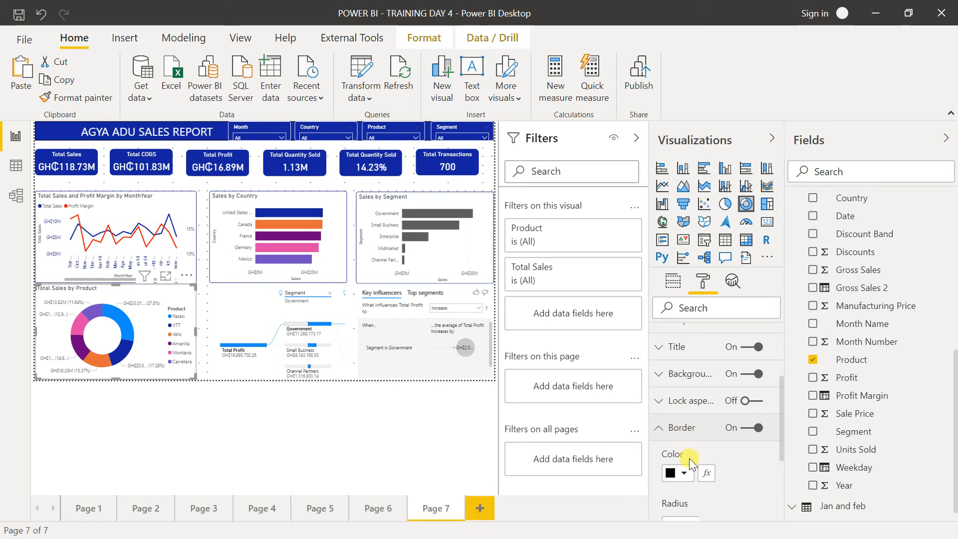
left_click(686, 472)
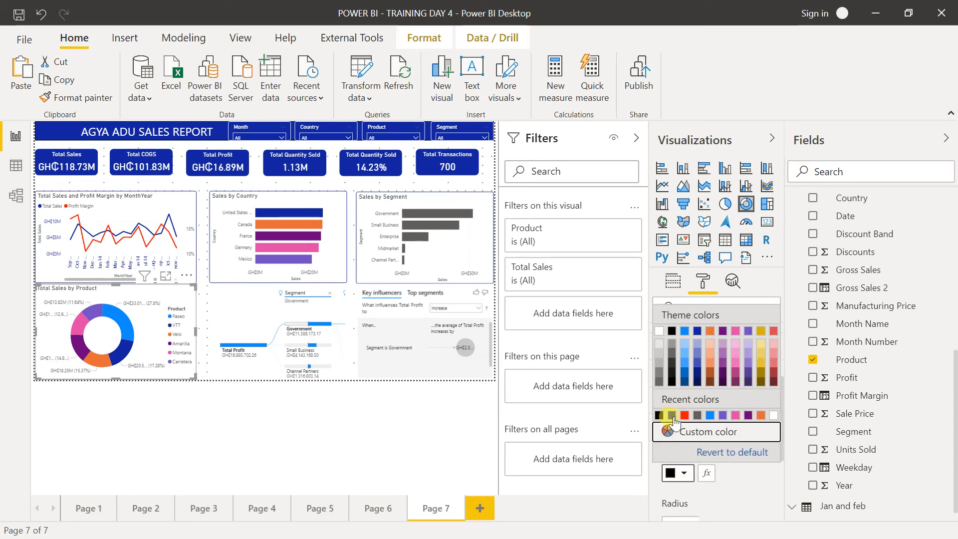
left_click(697, 331)
Step: Set the donut chart's border radius to 5 px
left_click_drag(780, 444, 783, 472)
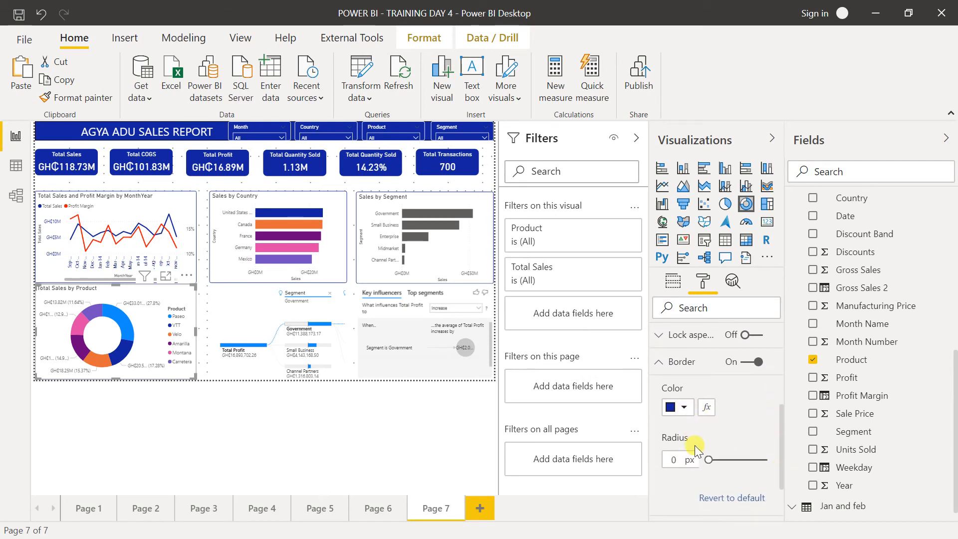
left_click_drag(708, 460, 726, 460)
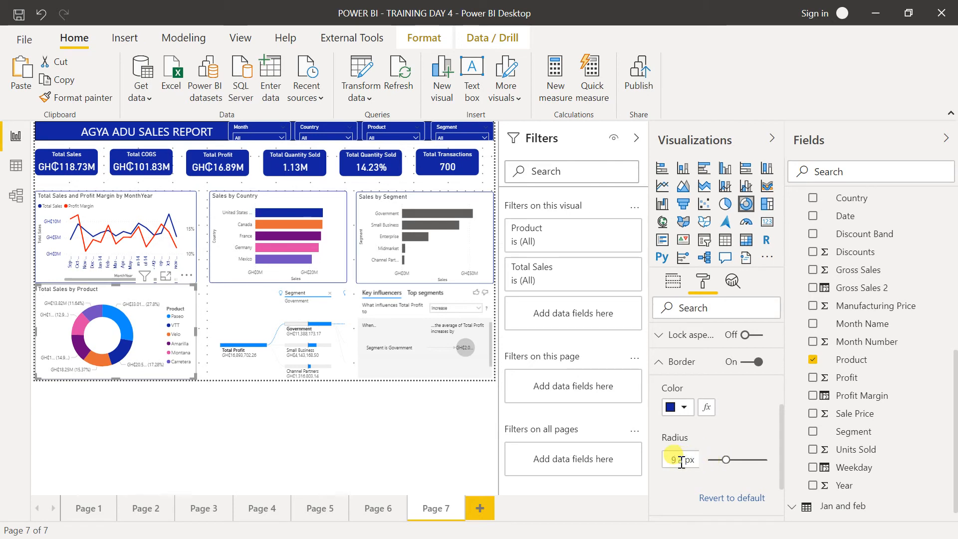
double_click(675, 460)
type("05")
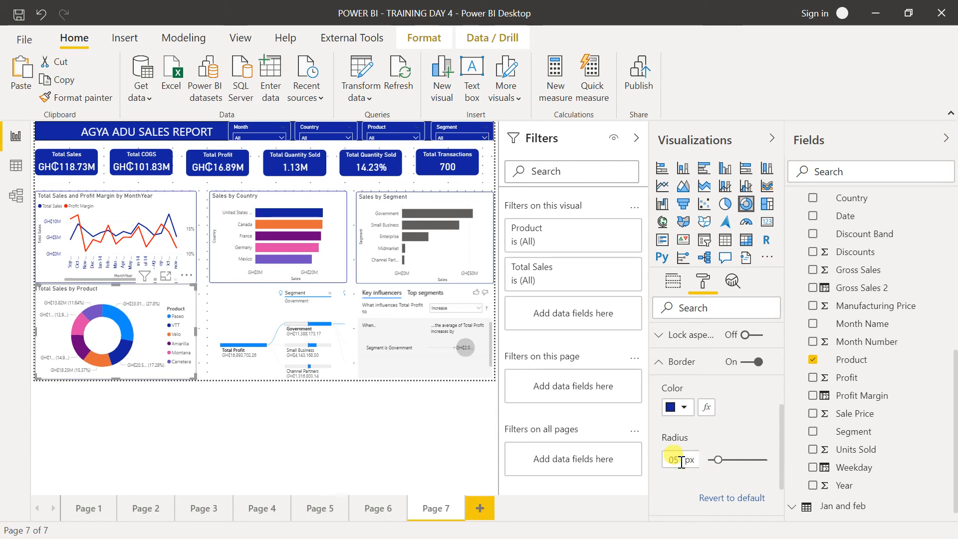
left_click(355, 430)
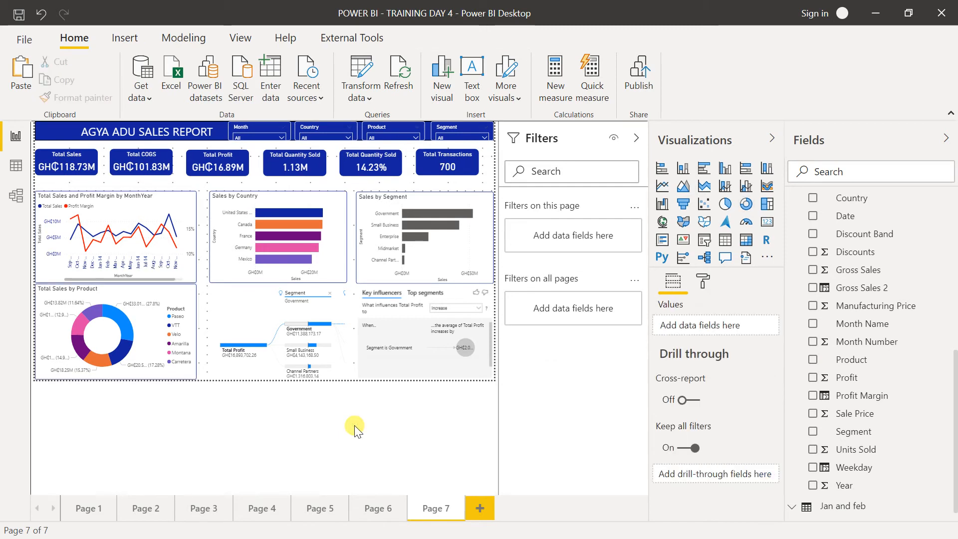
Step: Turn on a dark blue border for the Total Profit decomposition tree
left_click(222, 299)
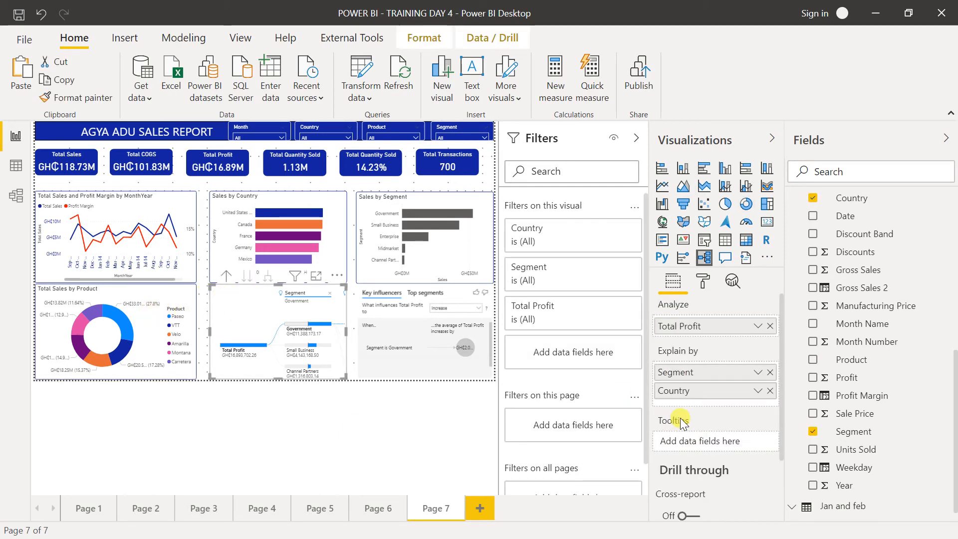
left_click(705, 283)
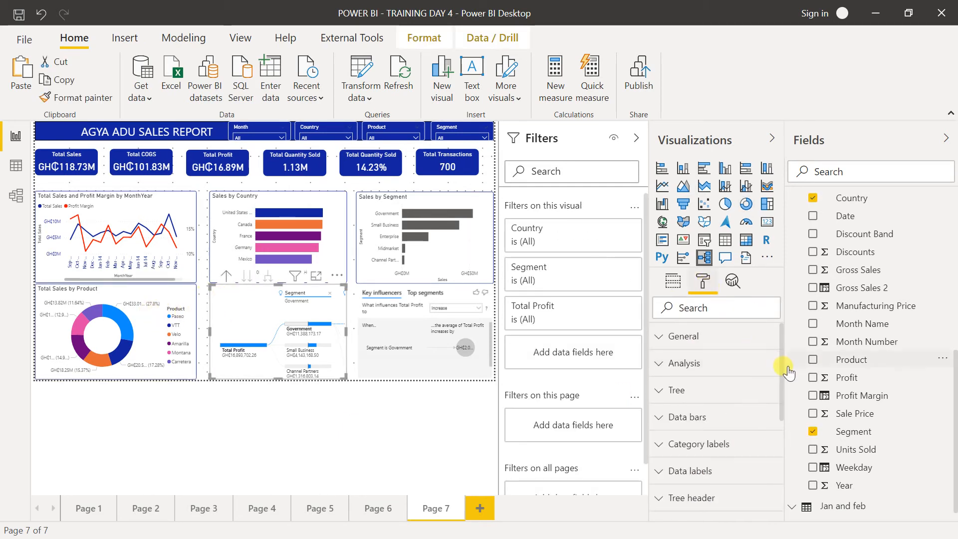
mouse_move(782, 367)
left_mouse_down()
mouse_move(783, 406)
mouse_move(780, 360)
left_mouse_up()
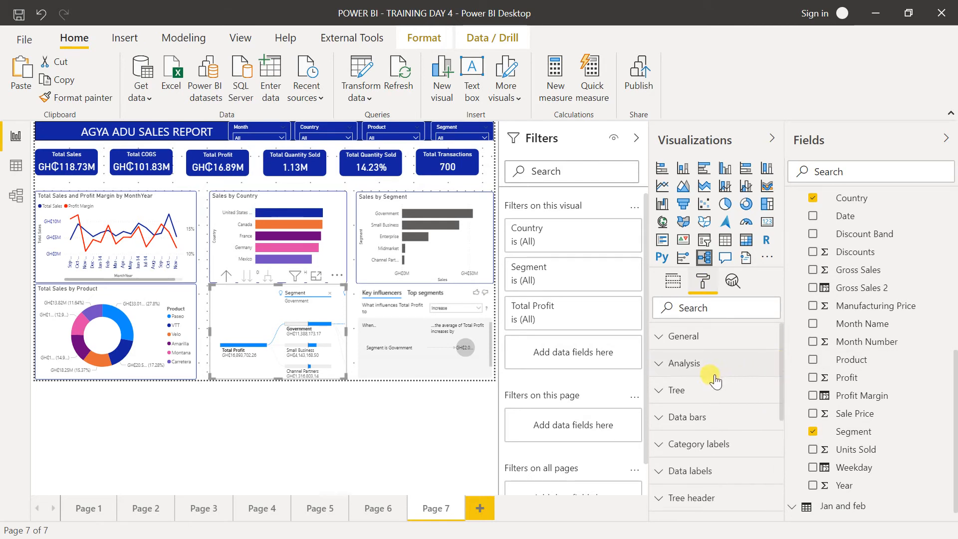
left_click_drag(783, 384, 775, 477)
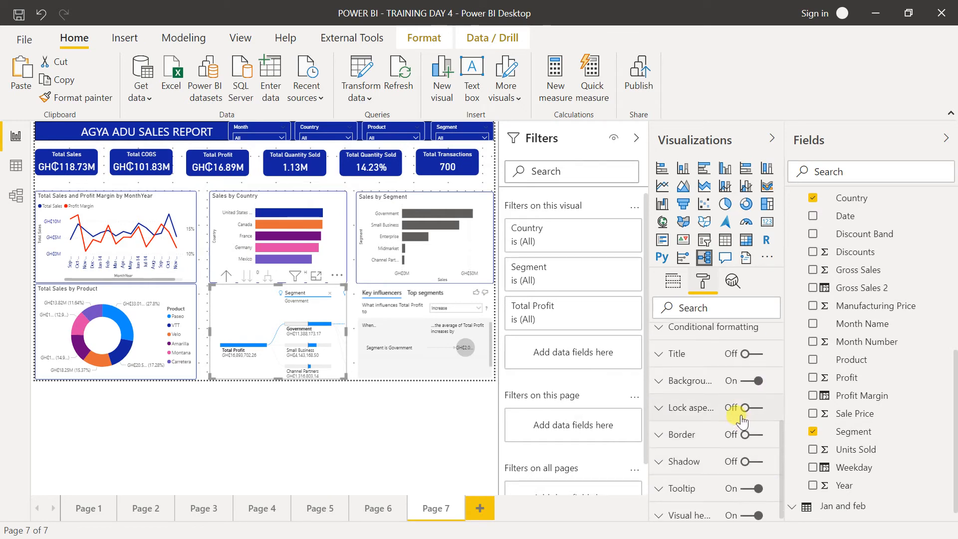
left_click_drag(780, 460, 796, 482)
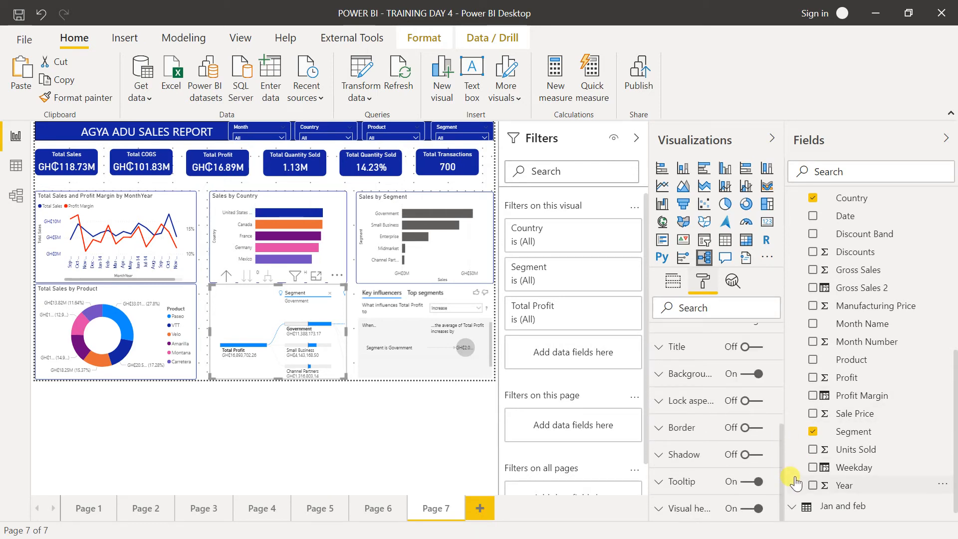
left_click(754, 428)
left_click(701, 428)
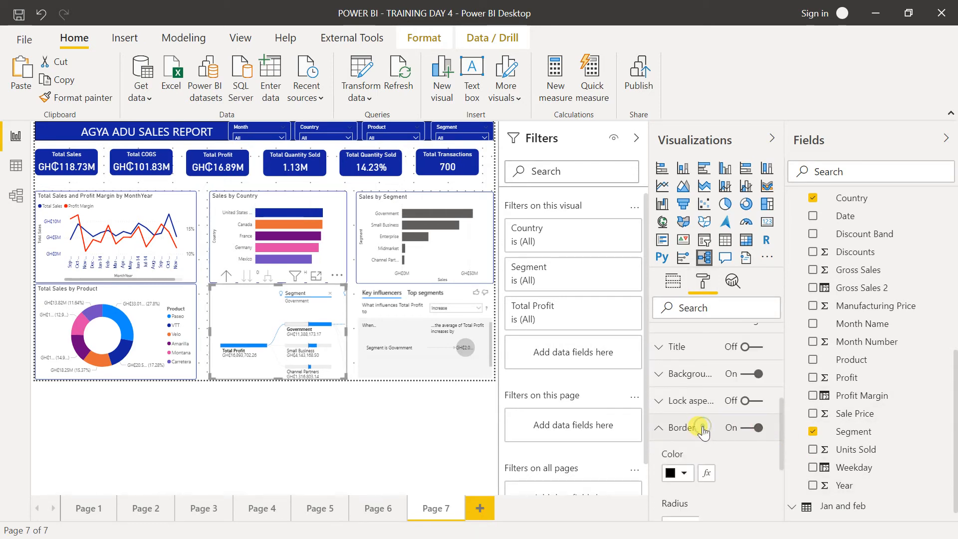
left_click(677, 473)
left_click(671, 416)
Step: Round the decomposition tree's border with a 5 px radius and lower the visual's top edge slightly
left_click_drag(783, 424, 784, 450)
left_click_drag(714, 457, 719, 456)
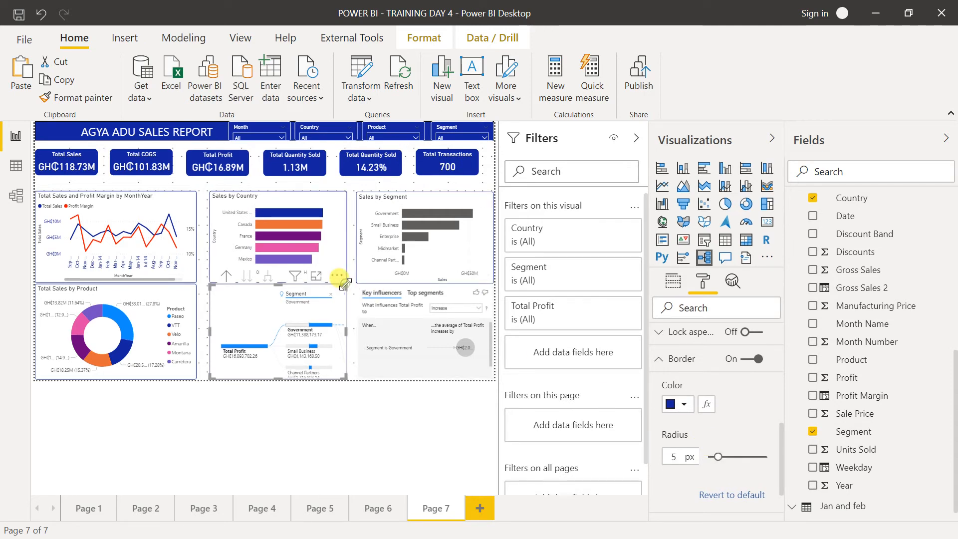
left_click_drag(346, 287, 347, 290)
left_click(682, 358)
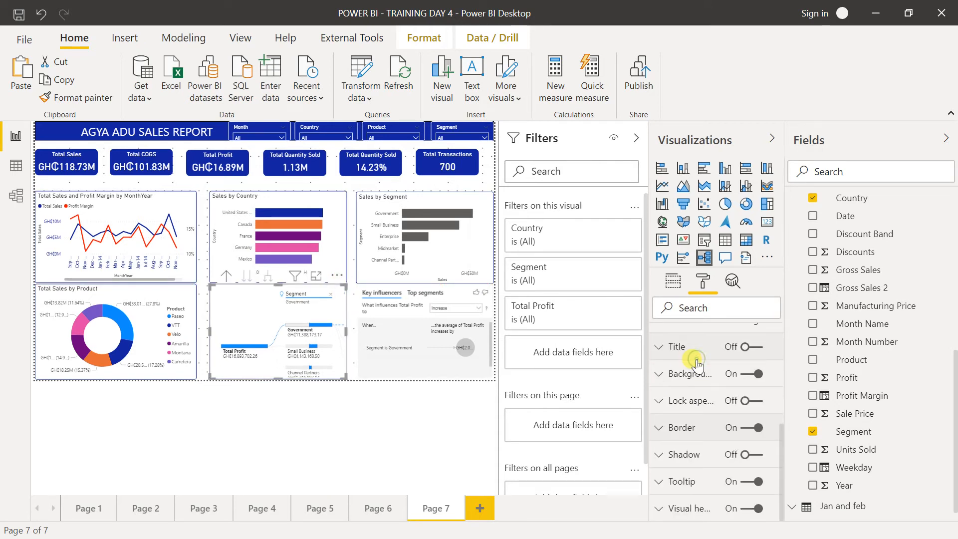
Step: Give the Key influencers visual a dark blue border with a 5 px radius
left_click(358, 288)
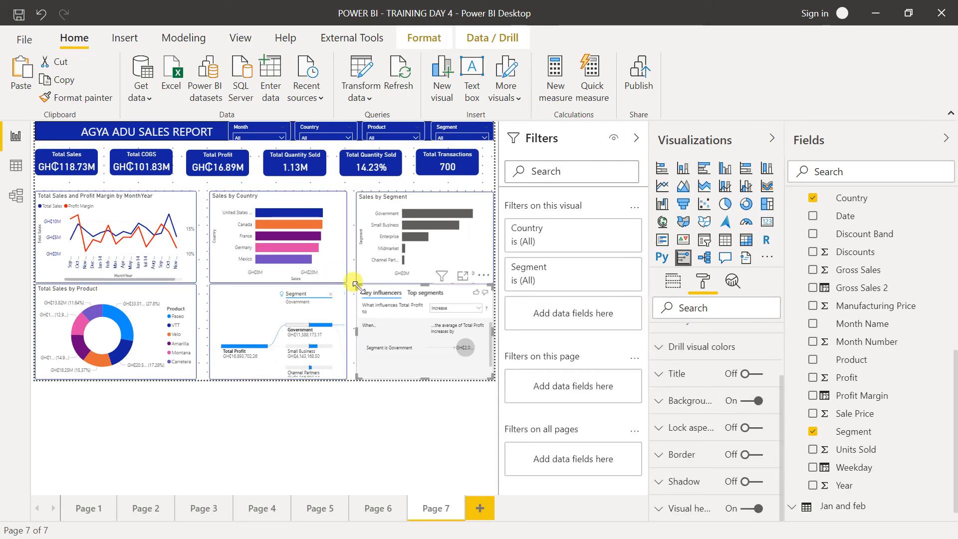
left_click_drag(784, 393, 785, 376)
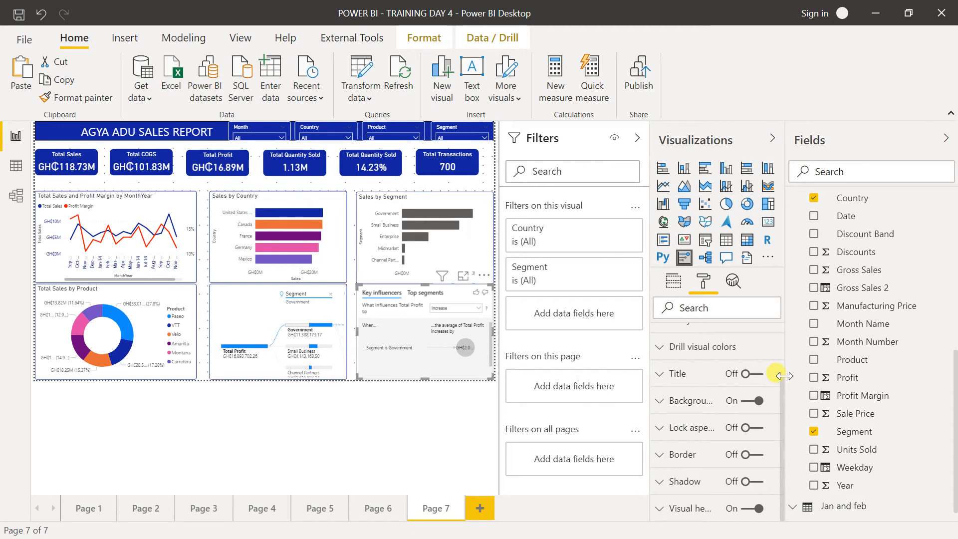
left_click(755, 454)
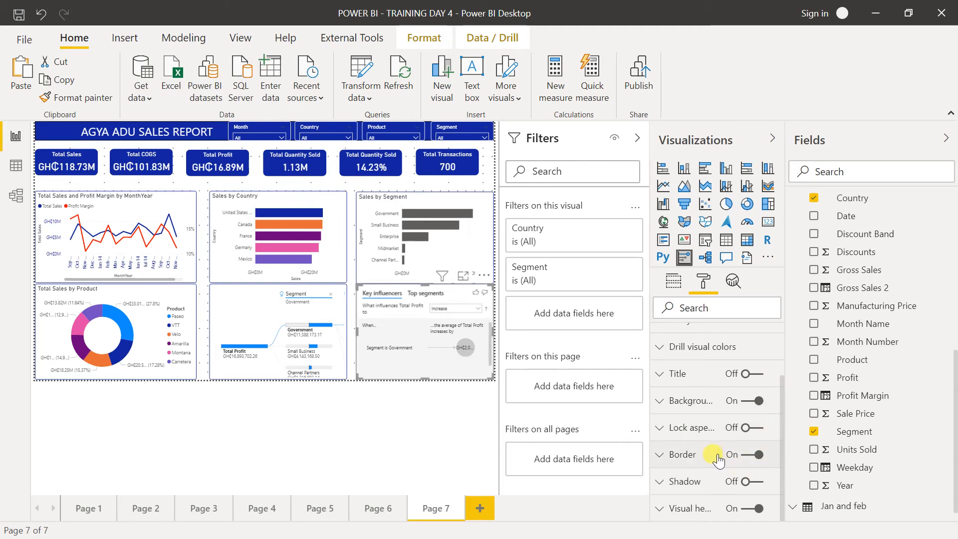
left_click(696, 453)
left_click(680, 500)
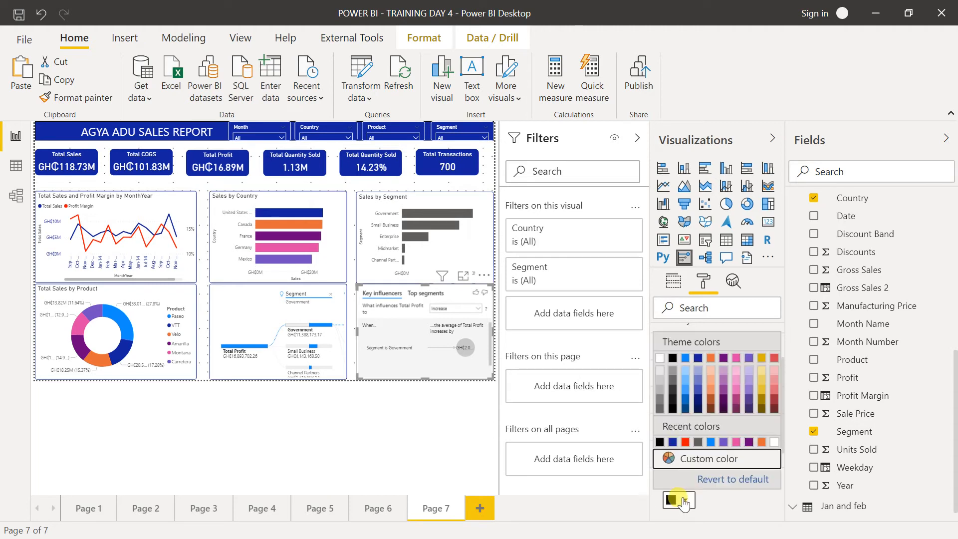
left_click(673, 442)
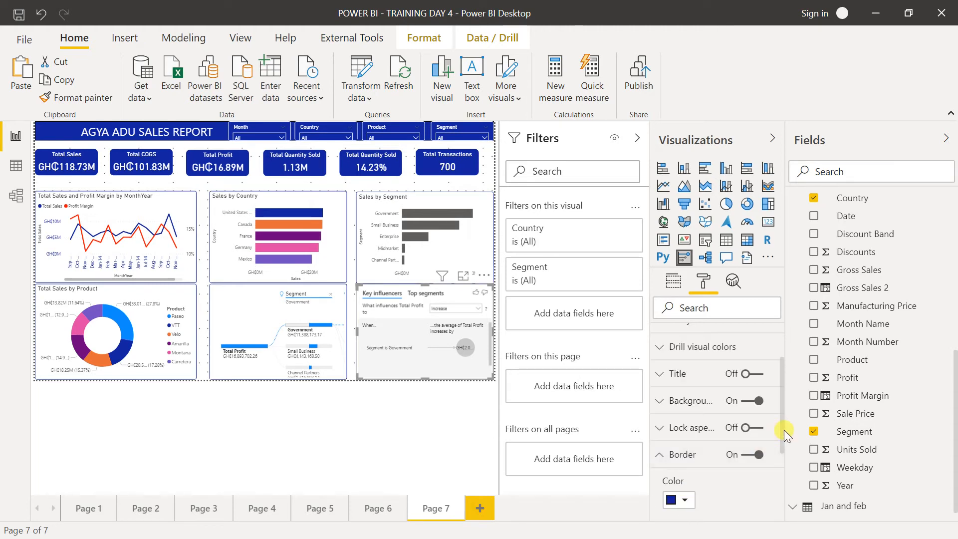
left_click_drag(784, 448, 783, 492)
left_click_drag(710, 430, 716, 431)
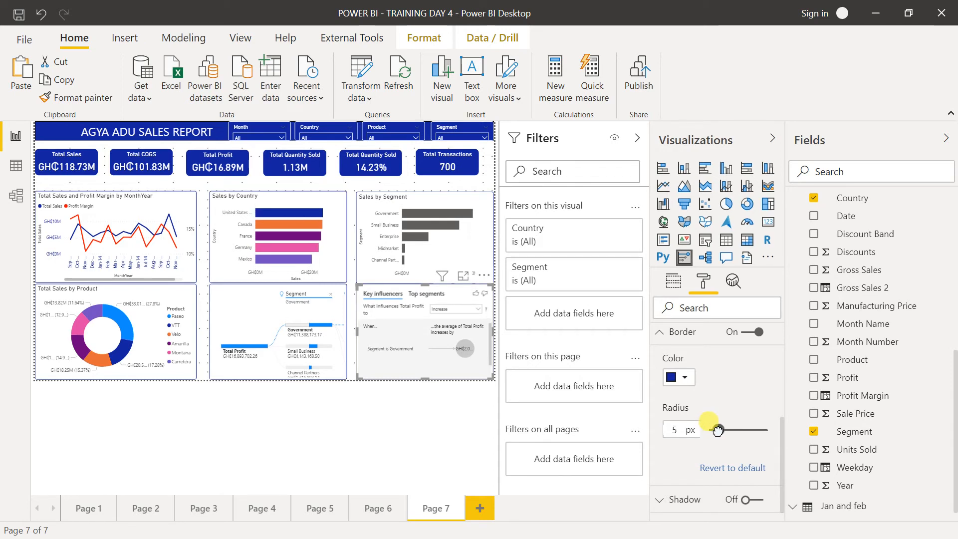
left_click(429, 404)
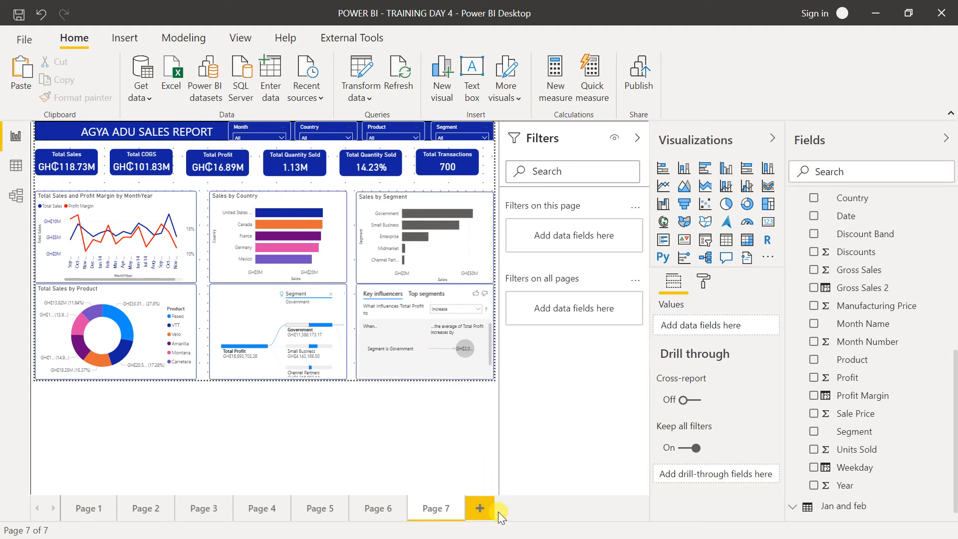
Step: Duplicate Page 7 and delete the Key influencers visual and the decomposition tree from the copy
right_click(436, 501)
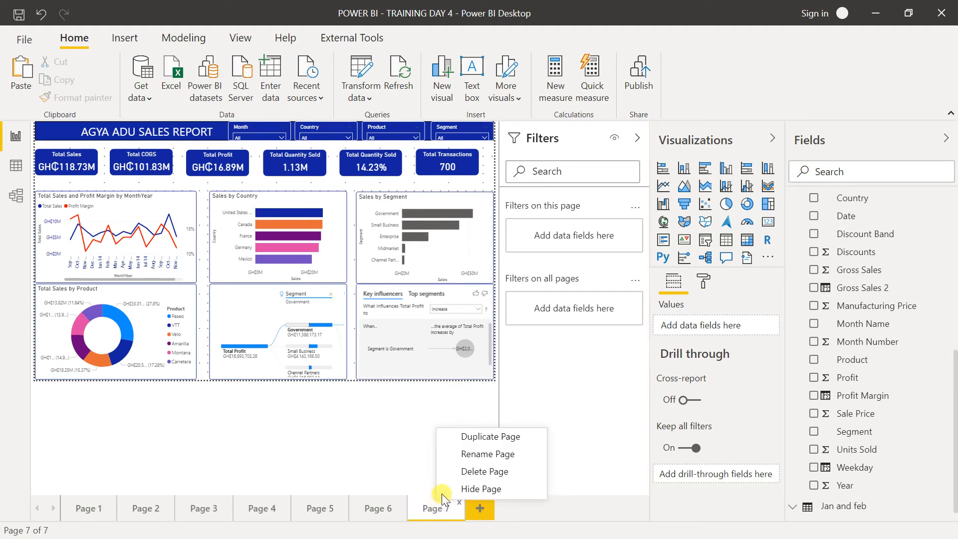
left_click(484, 437)
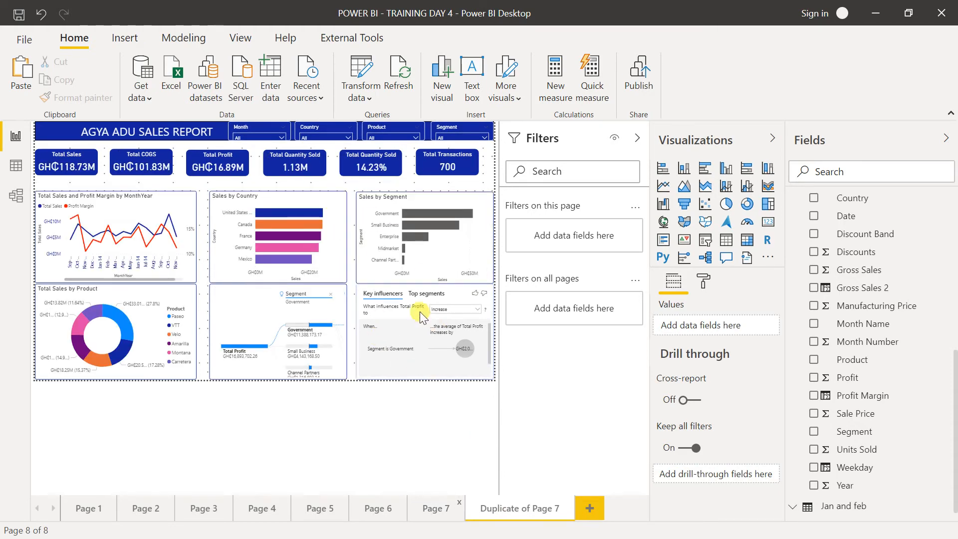
left_click(399, 296)
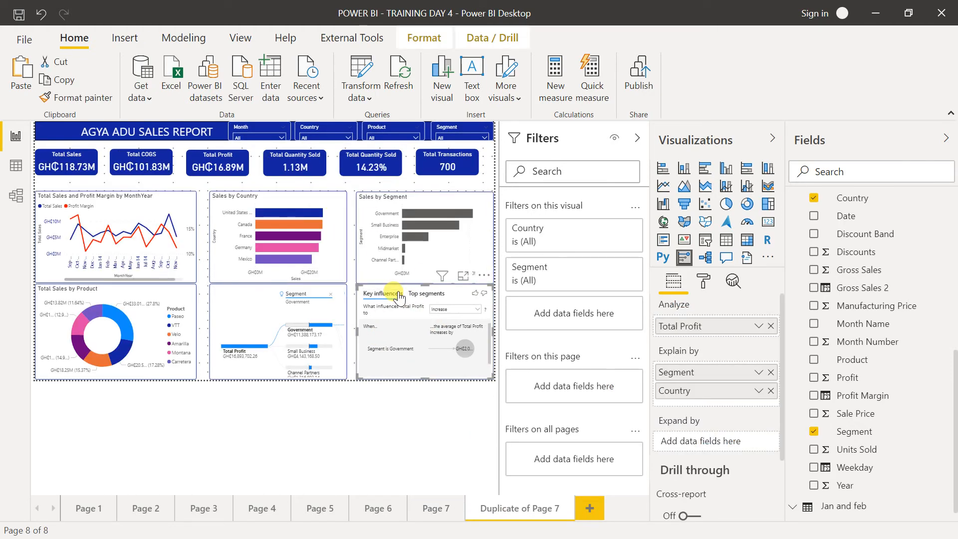
key("Delete")
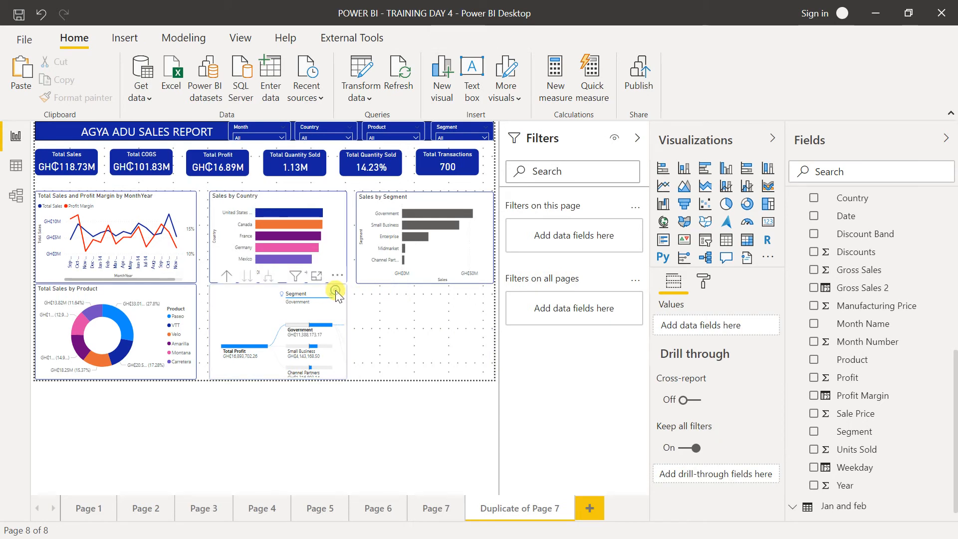
left_click(336, 295)
key("Delete")
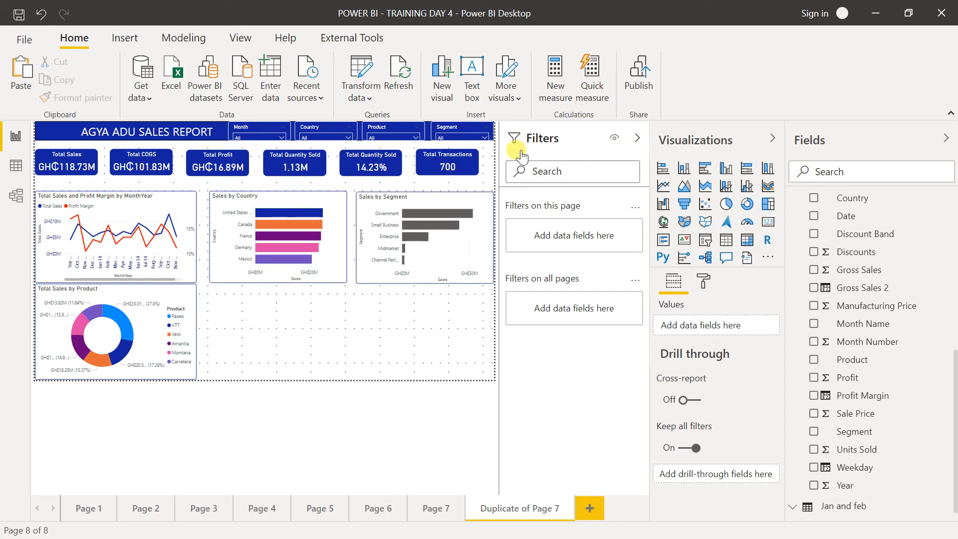
Step: Check in the global options which preview features are enabled, including Smart narrative visual, and leave them as they are
left_click(19, 39)
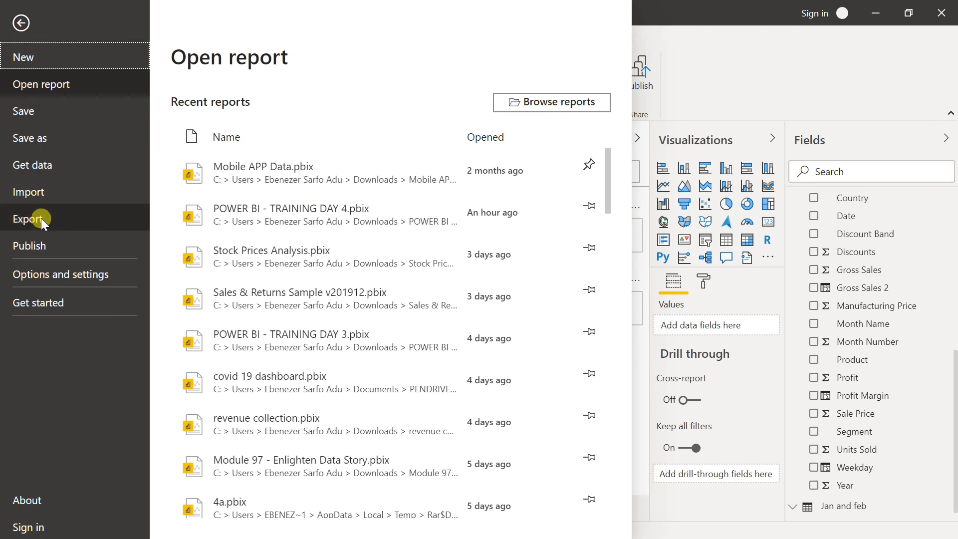
left_click(63, 274)
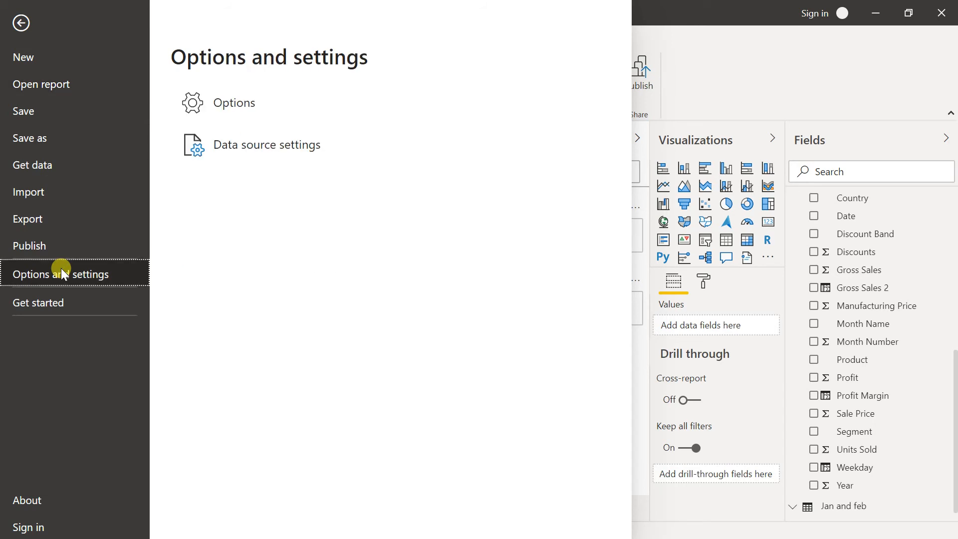
left_click(214, 103)
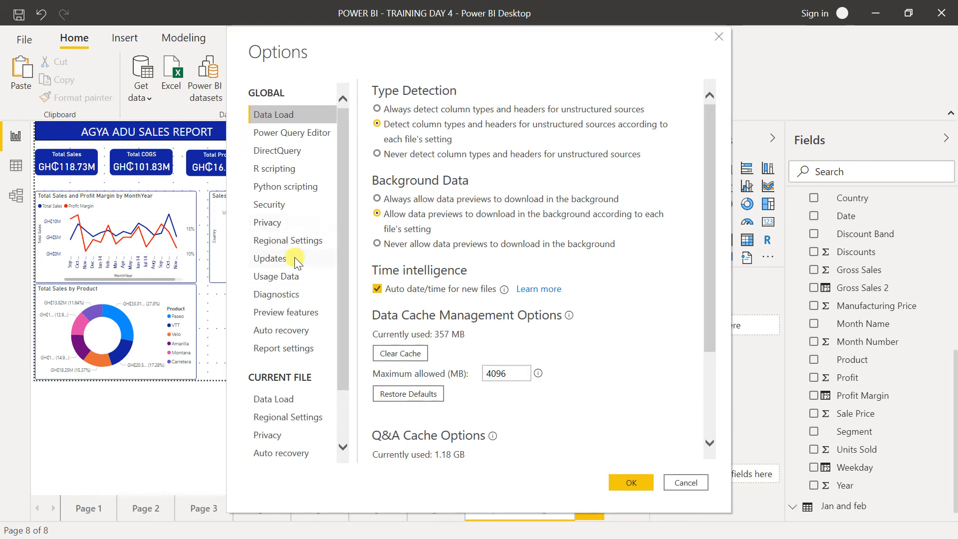
left_click(292, 309)
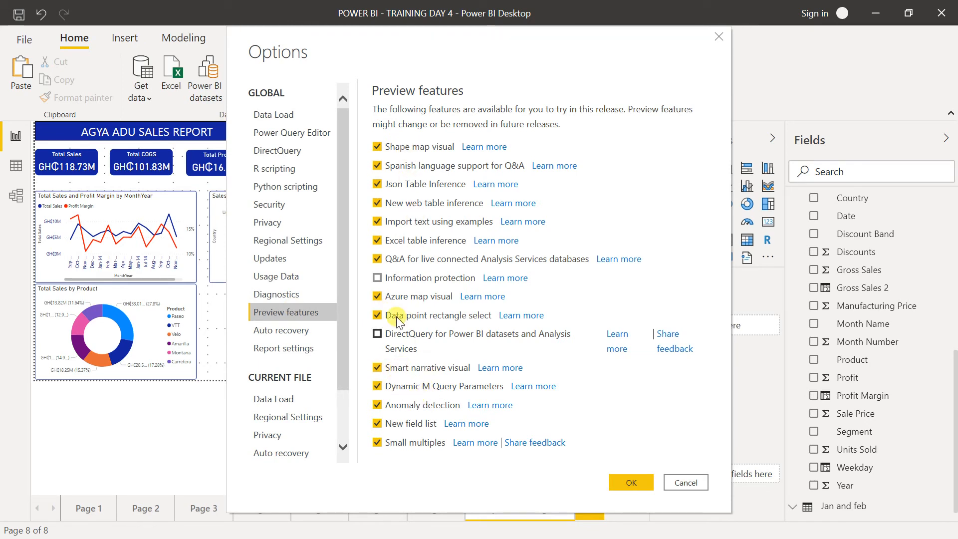
left_click(686, 482)
Step: Add a smart narrative visual in the empty space beside the donut chart on the duplicated page
left_click(280, 331)
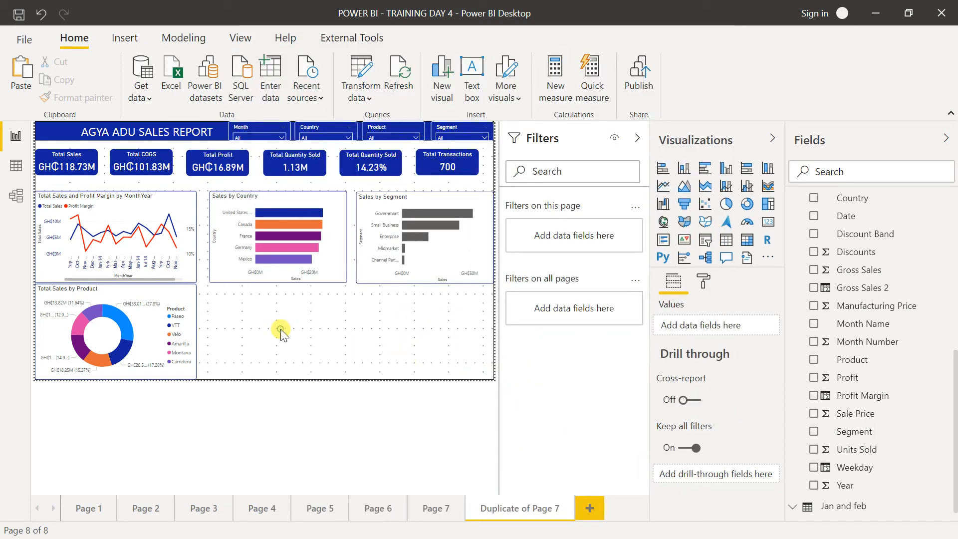
left_click(747, 258)
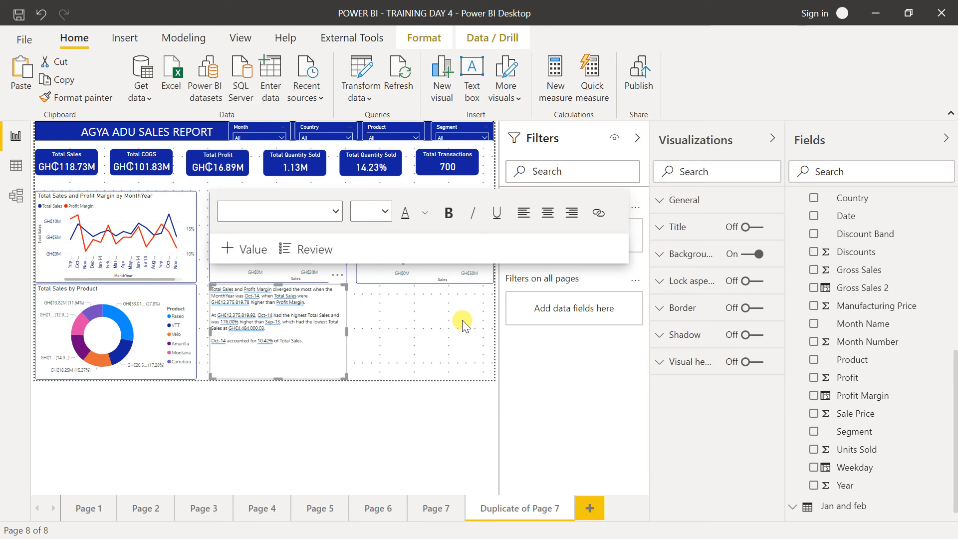
left_click(413, 325)
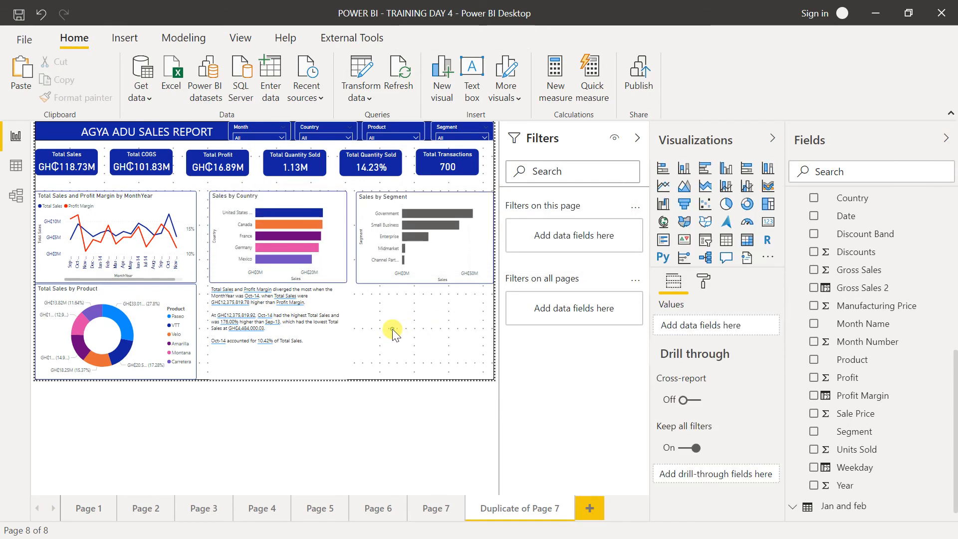
left_click(340, 295)
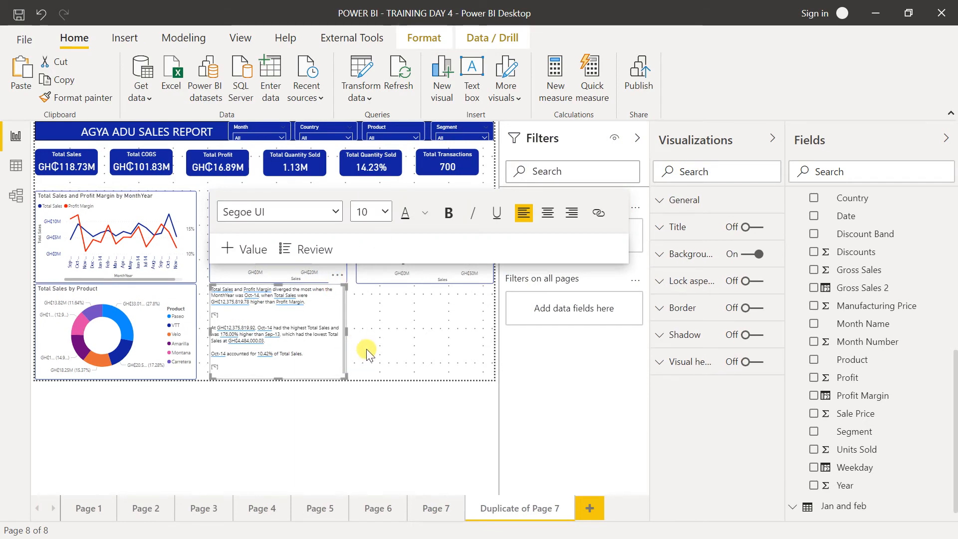
left_click(325, 391)
left_click(314, 368)
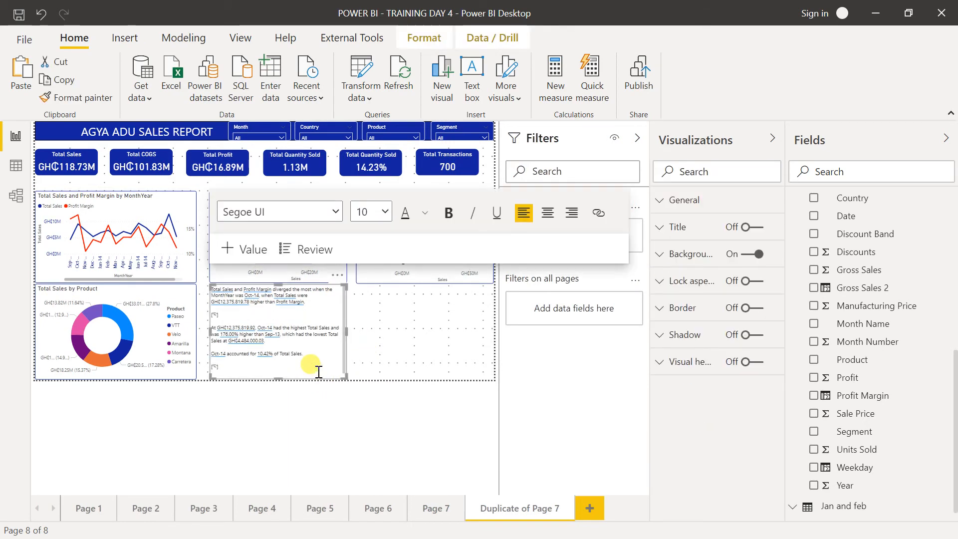
left_click(368, 306)
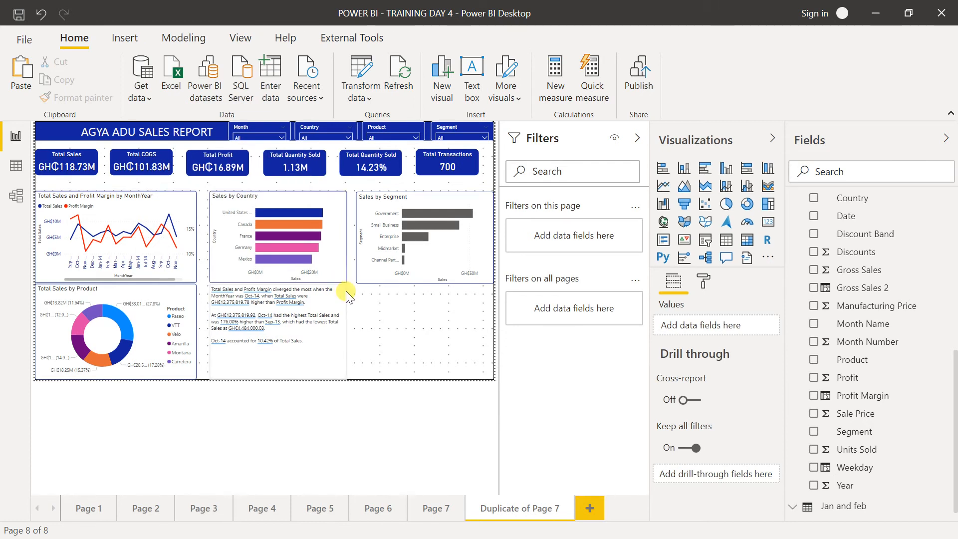
left_click(348, 295)
left_click(337, 276)
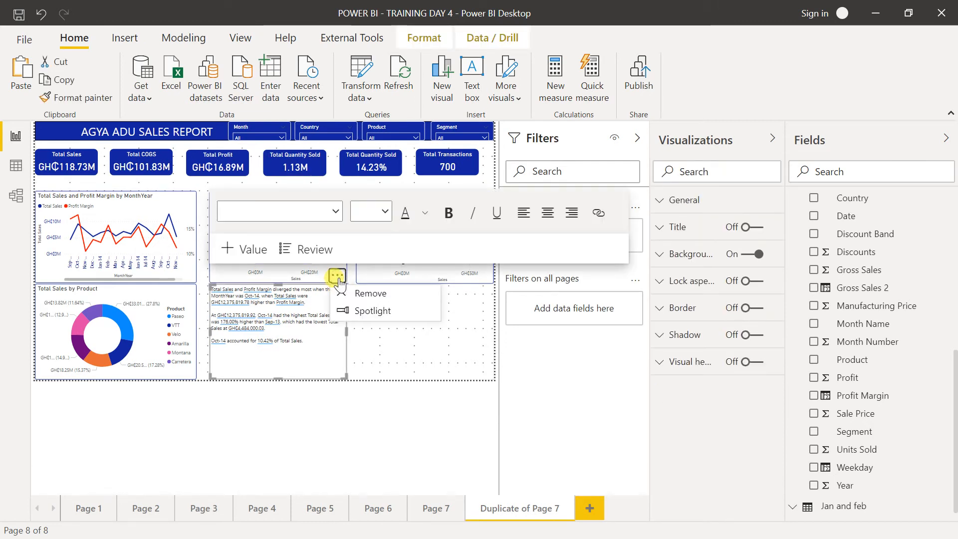
left_click(395, 353)
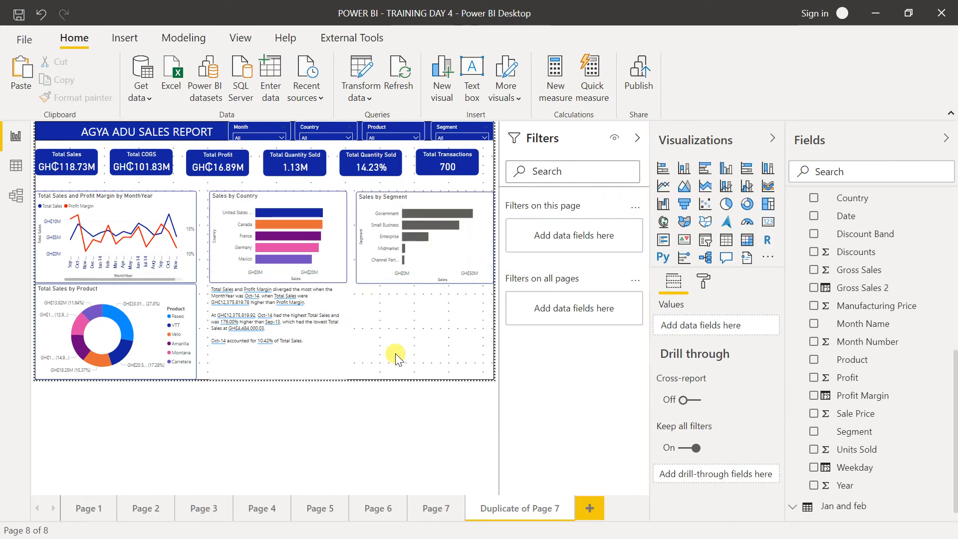
Step: Resize the smart narrative to match the width of the Sales by Country chart, leaving a small gap beneath that chart
left_click(309, 367)
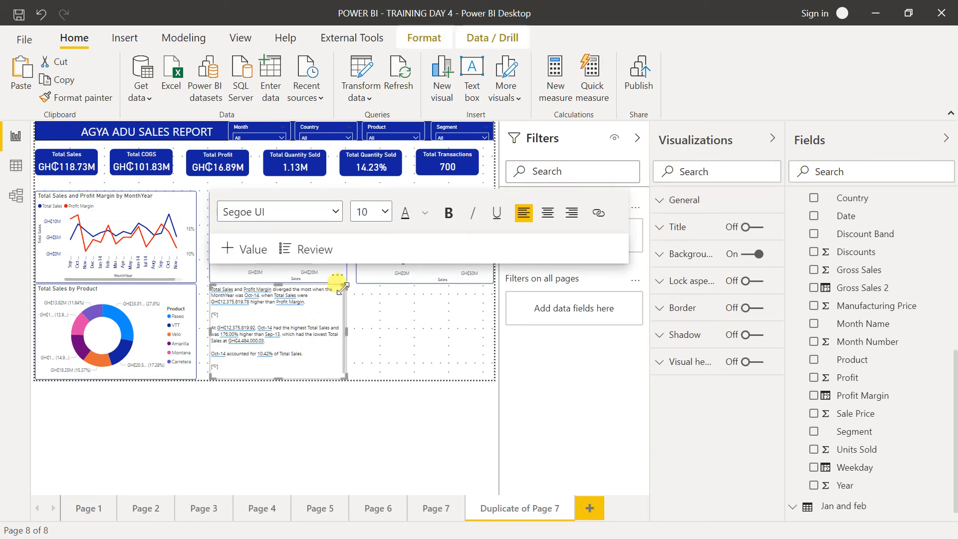
left_click_drag(343, 286, 380, 248)
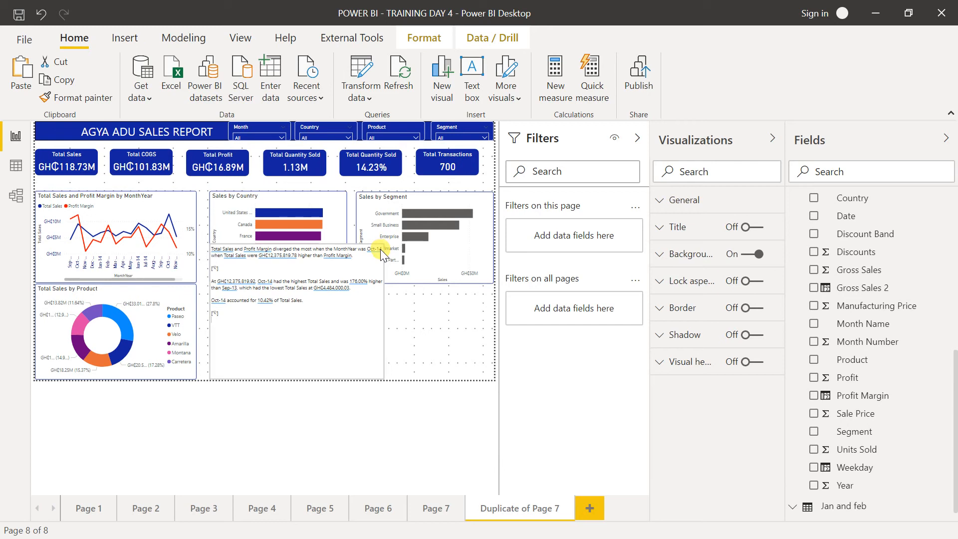
left_click_drag(380, 248, 364, 291)
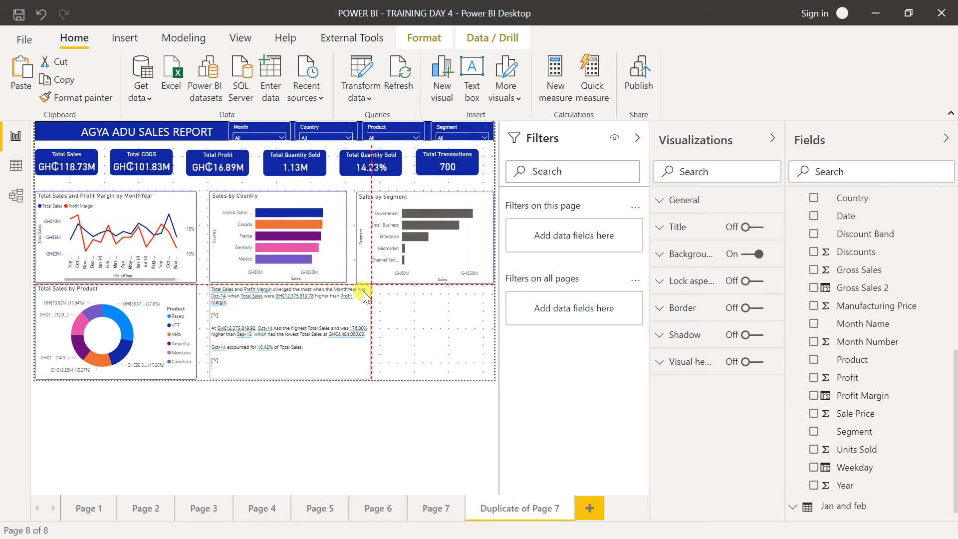
left_click_drag(362, 292, 361, 292)
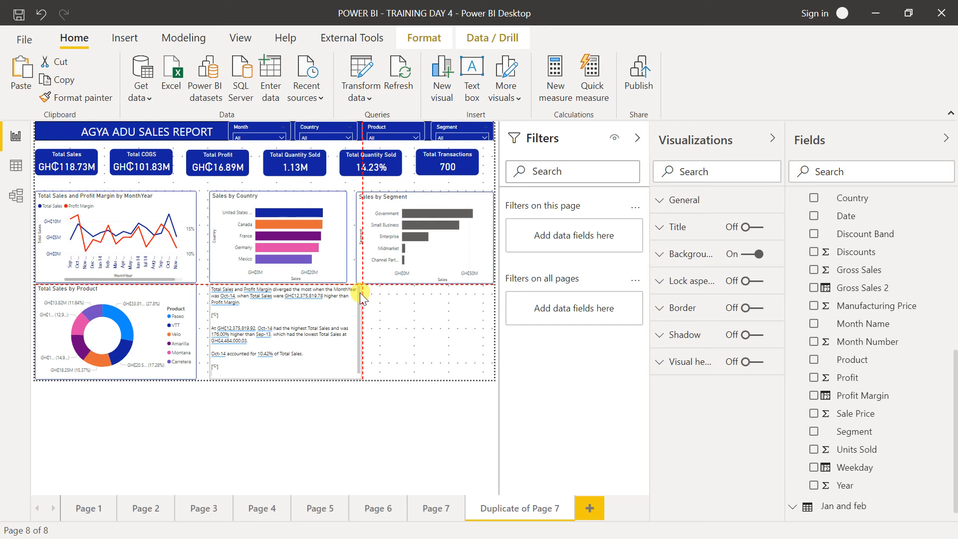
left_click_drag(360, 292, 352, 299)
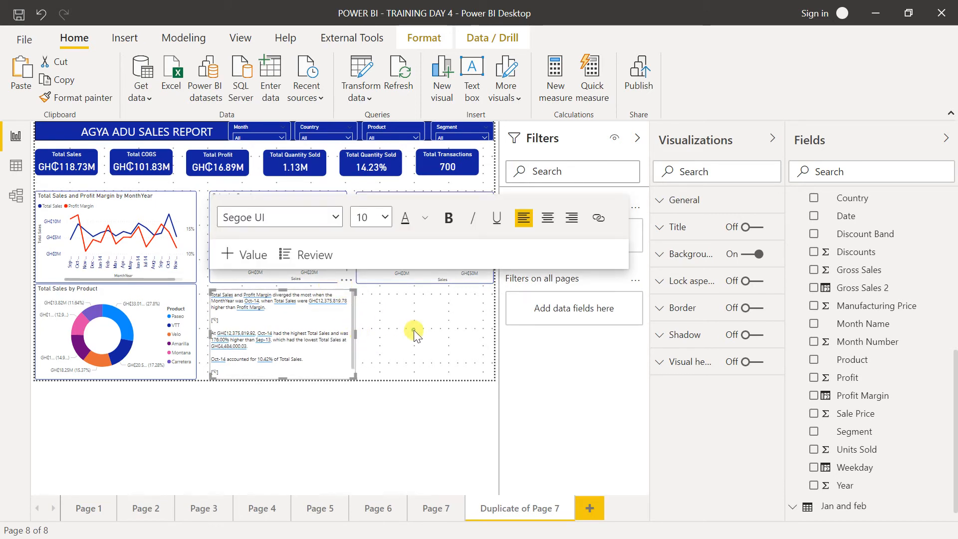
left_click(376, 299)
left_click(353, 292)
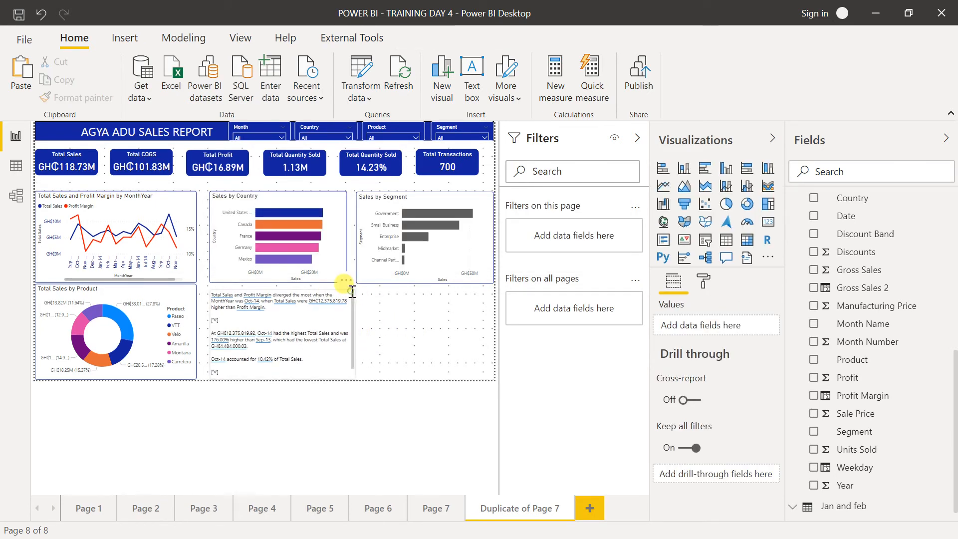
left_click_drag(355, 291, 349, 295)
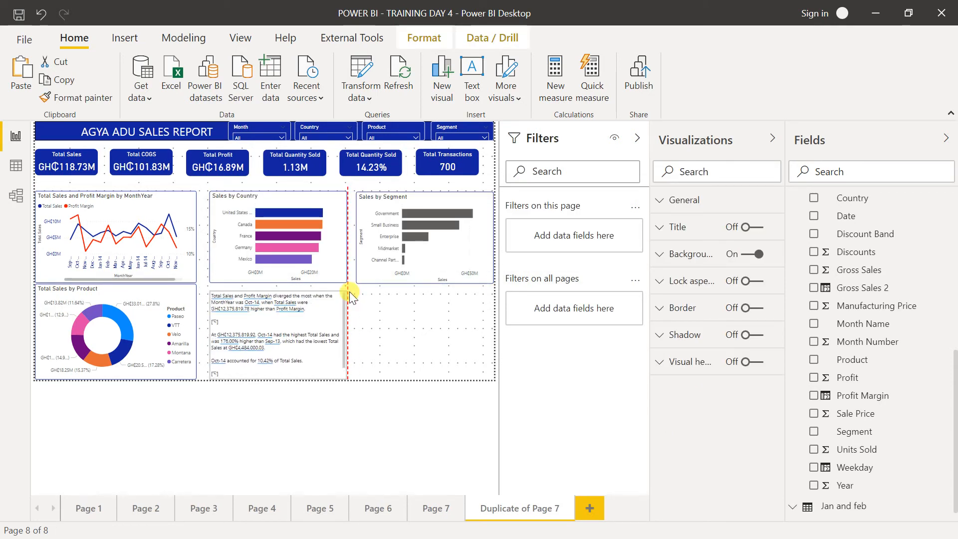
left_click(364, 311)
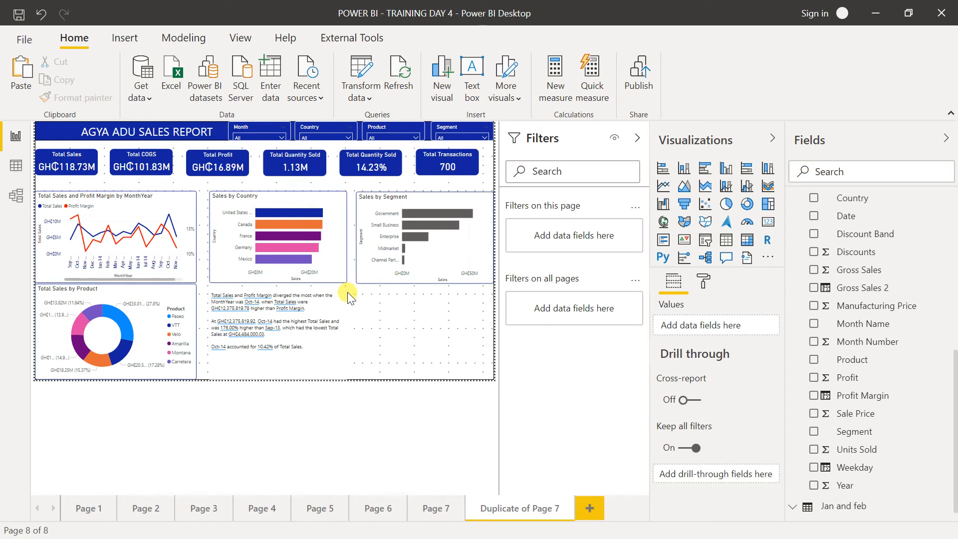
left_click(345, 293)
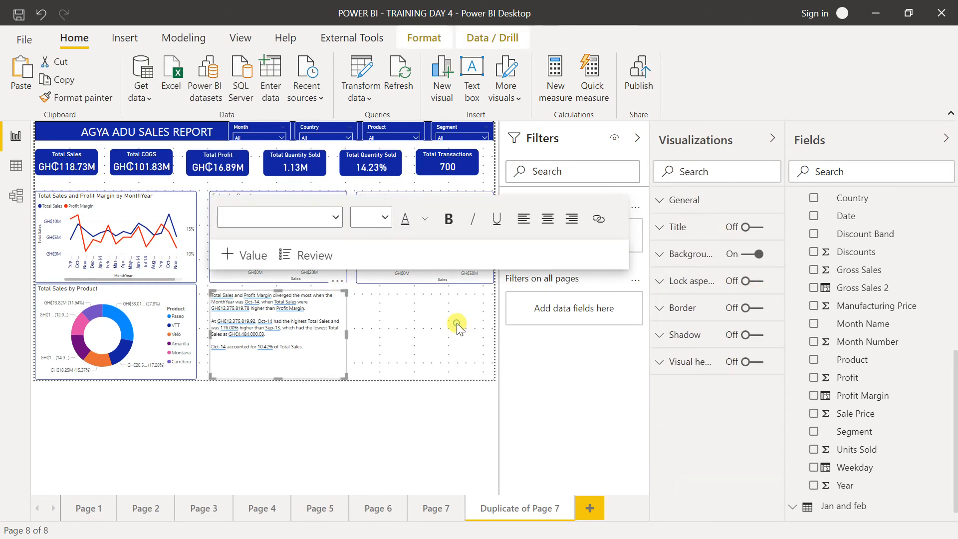
left_click(457, 326)
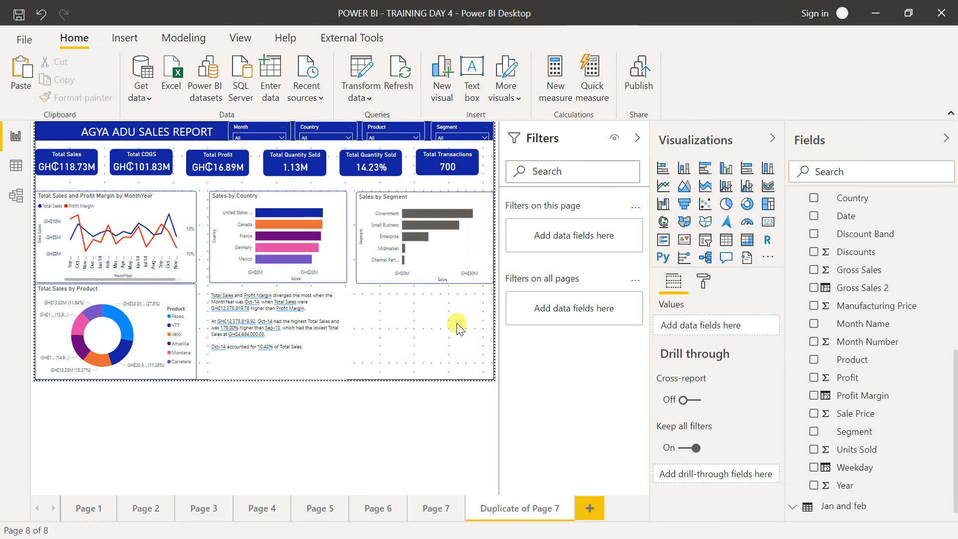
Step: Add a Q&A visual below the Sales by Segment chart and ask it "what is the product with the highest sales"
left_click(726, 260)
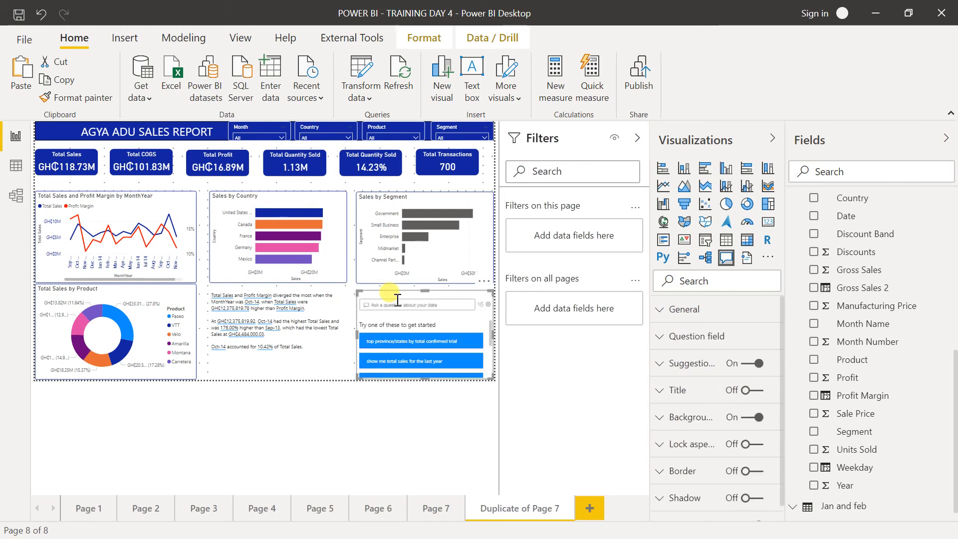
left_click(398, 300)
type("what is the")
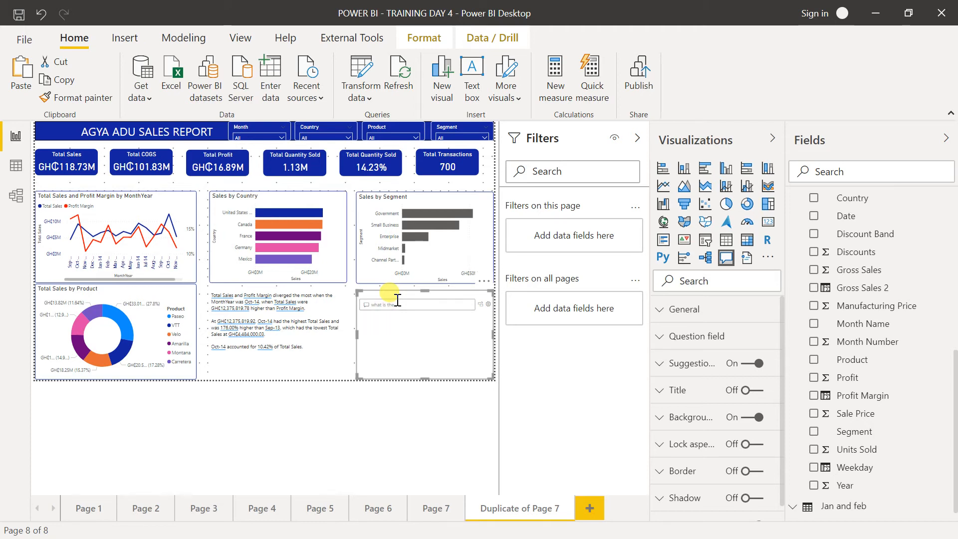
type(" t")
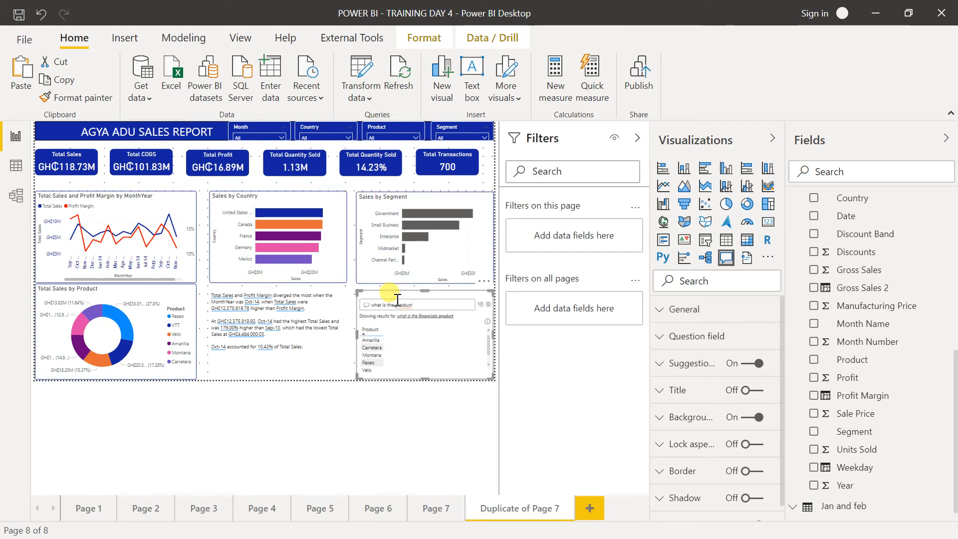
type("rend with")
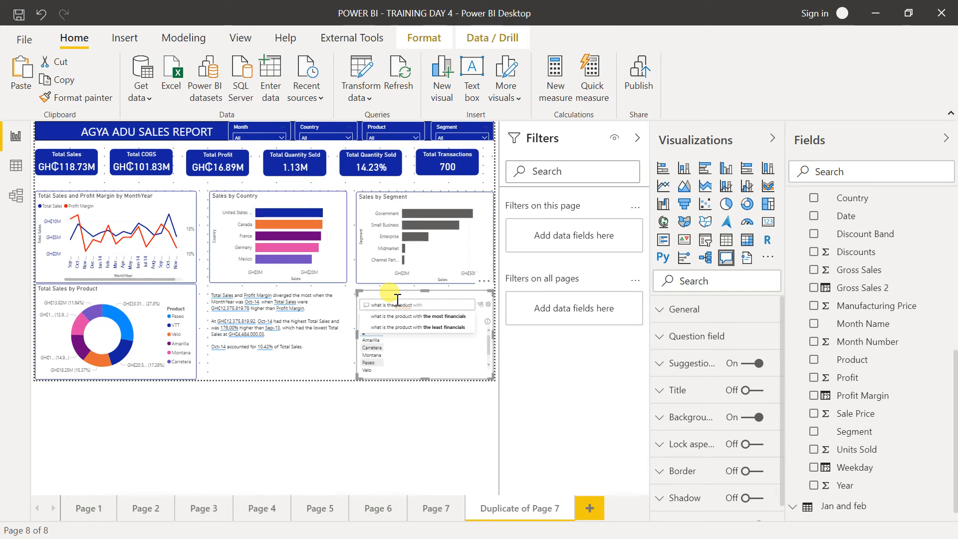
type(" the highes")
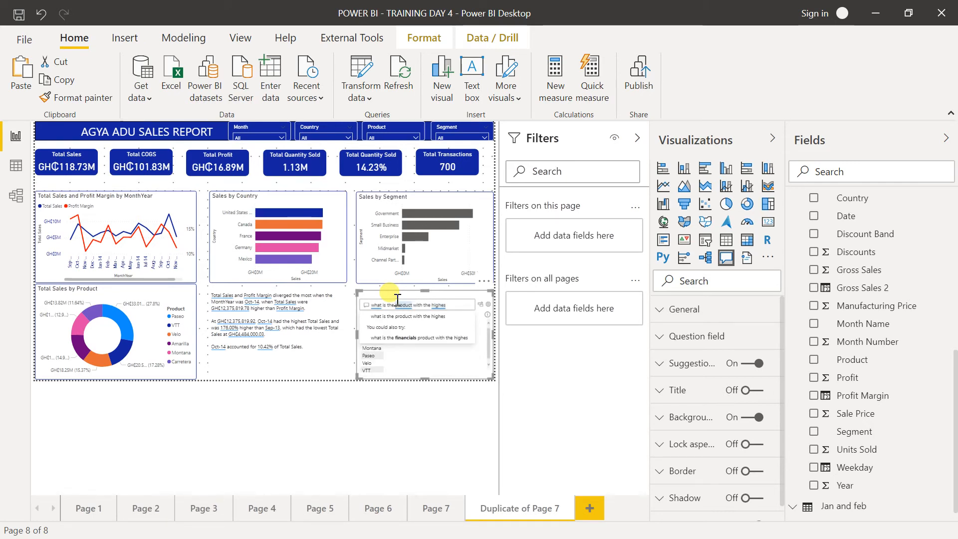
key("BackSpace")
key("BackSpace")
key("BackSpace")
key("BackSpace")
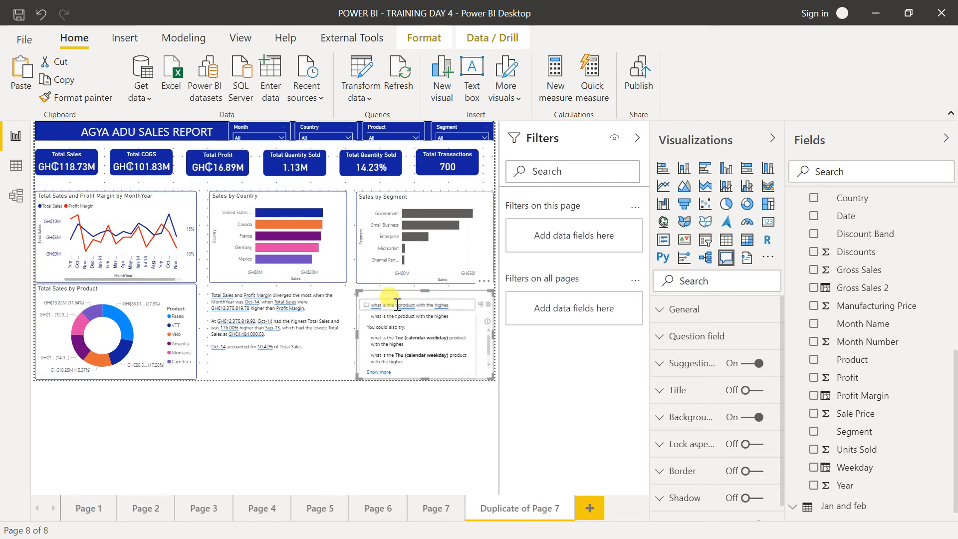
key("BackSpace")
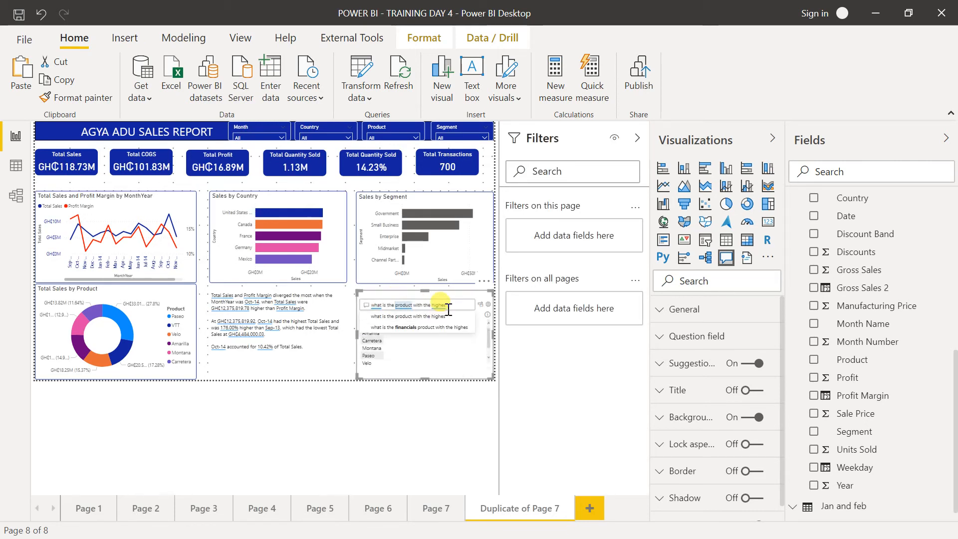
type("t")
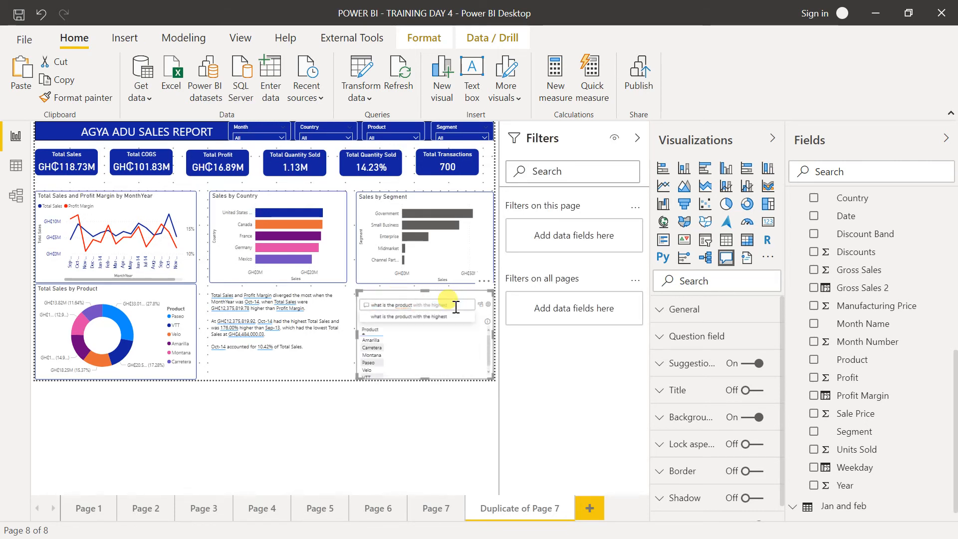
type(" sa")
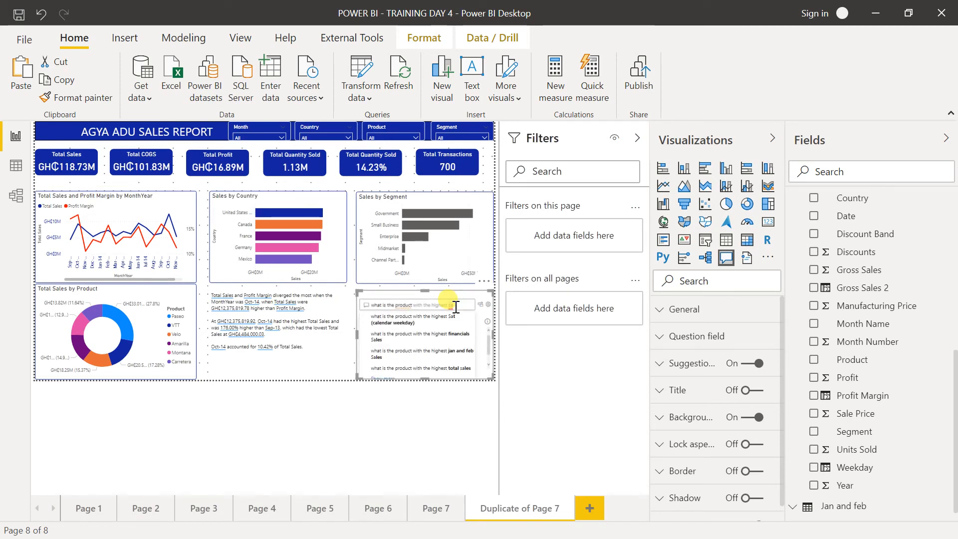
type("les")
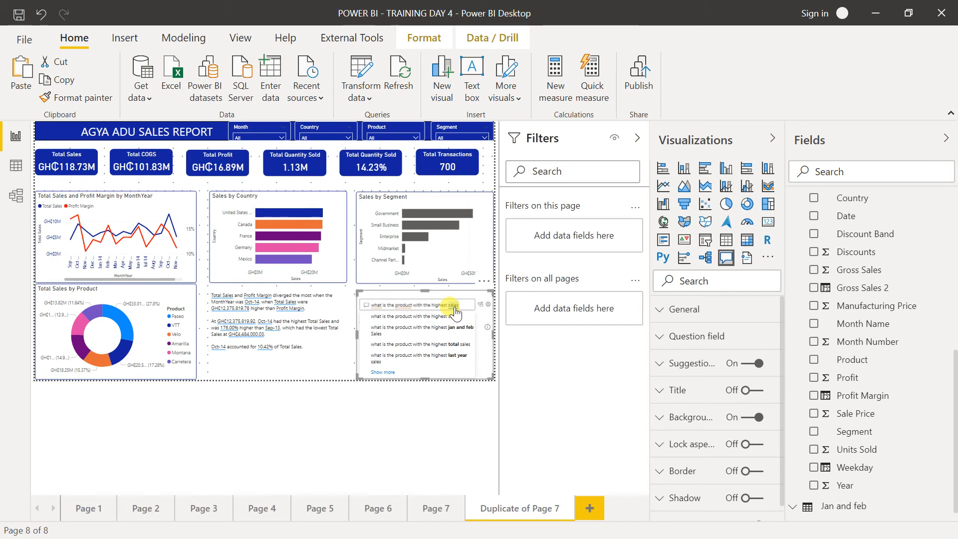
left_click(450, 317)
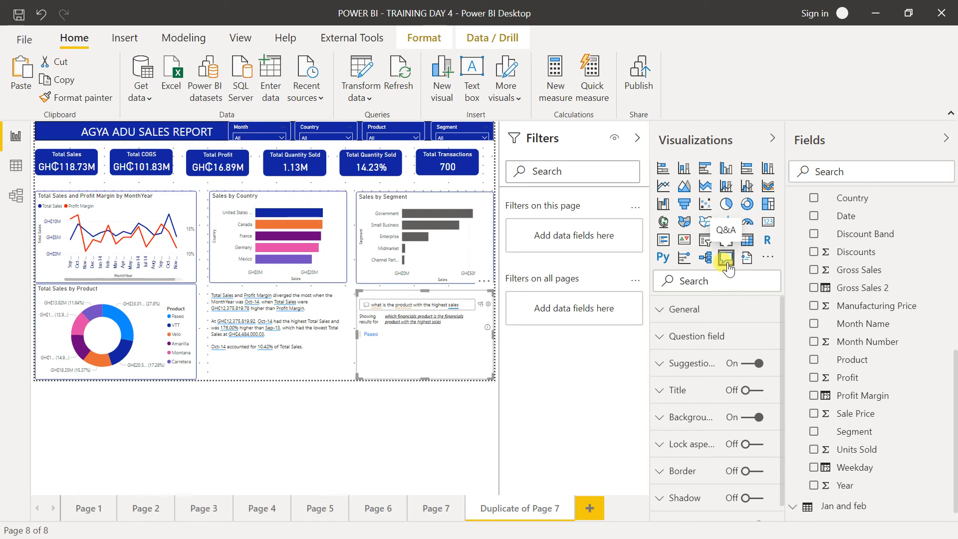
Step: Look over the Getting started options in the Q&A setup and close it without changes
left_click(346, 36)
left_click(293, 37)
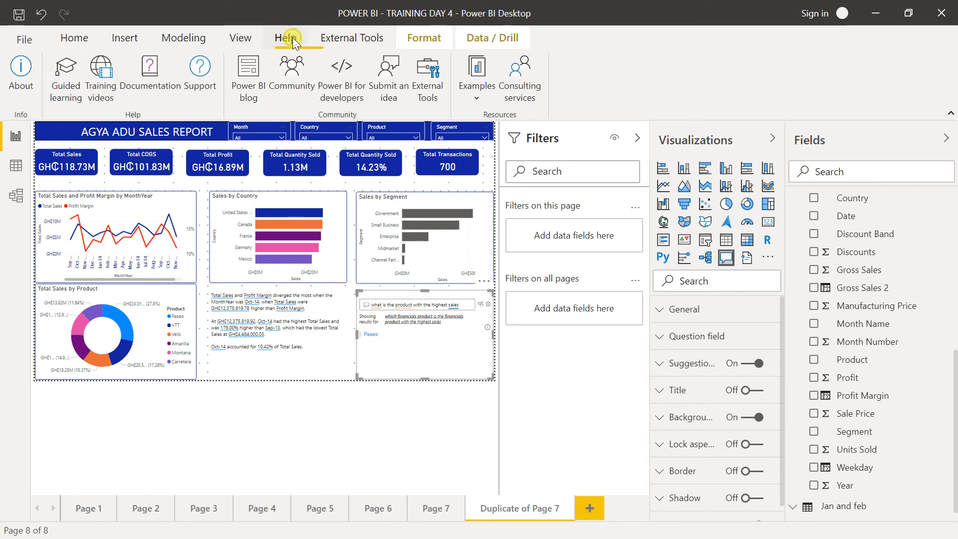
left_click(248, 41)
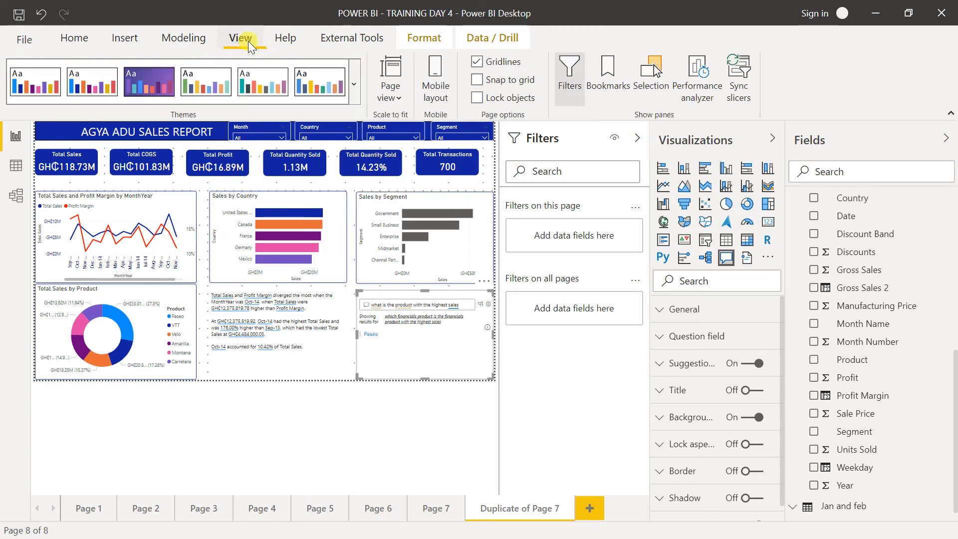
left_click(182, 41)
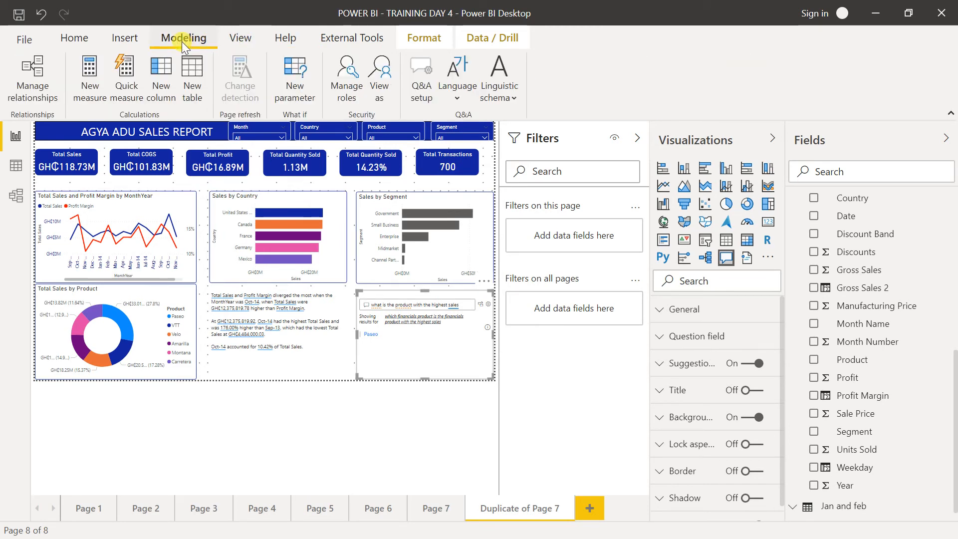
left_click(427, 96)
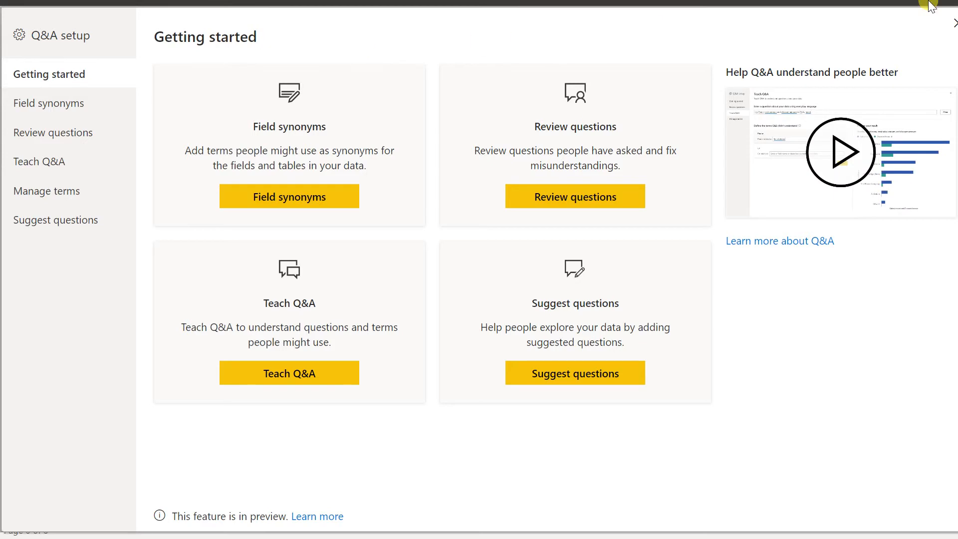
left_click(953, 25)
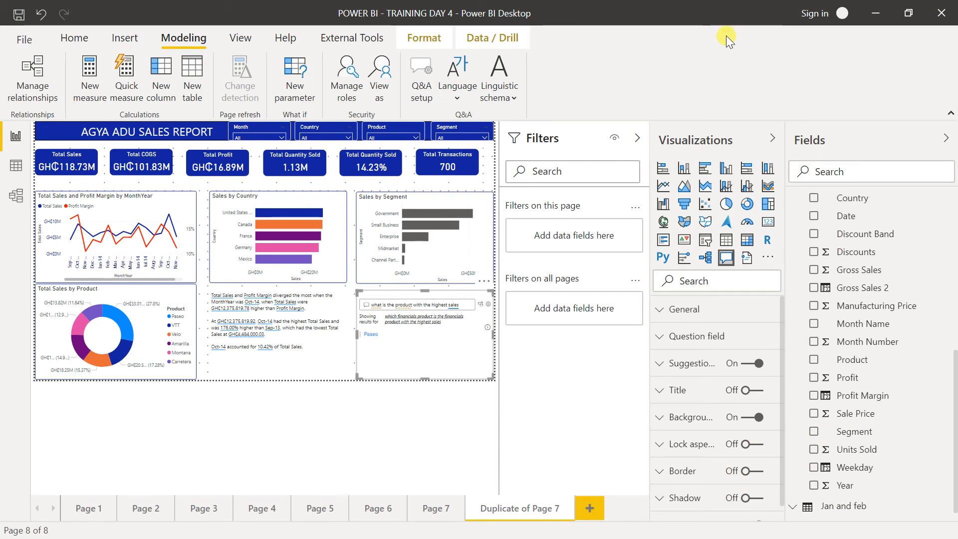
Step: Examine the analytics options offered for the Total Sales and Profit Margin line chart and the Sales by Country chart
left_click(169, 197)
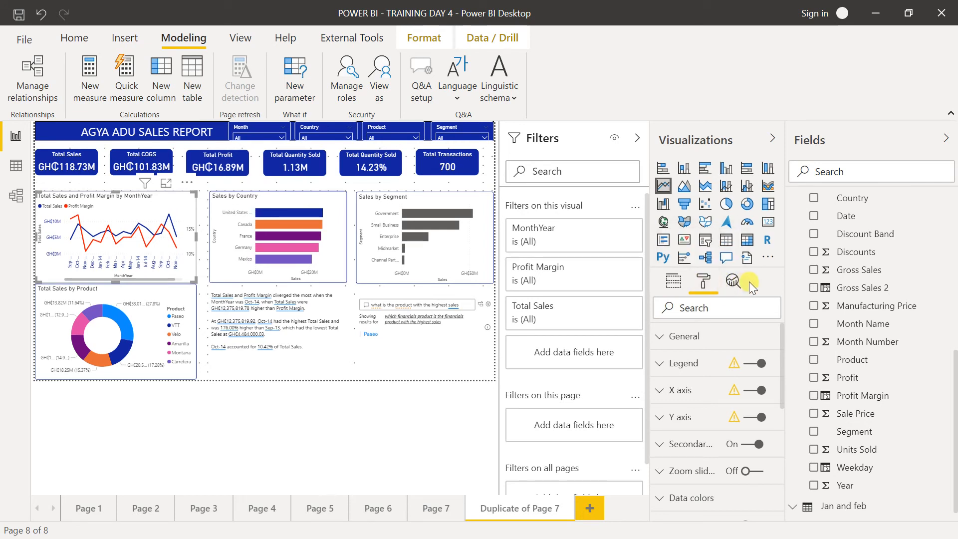
left_click(732, 282)
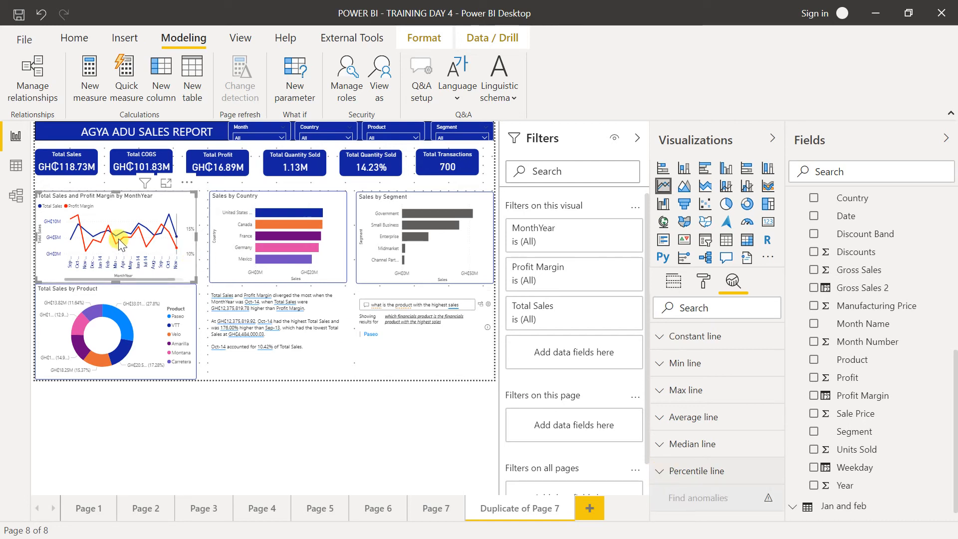
left_click(224, 204)
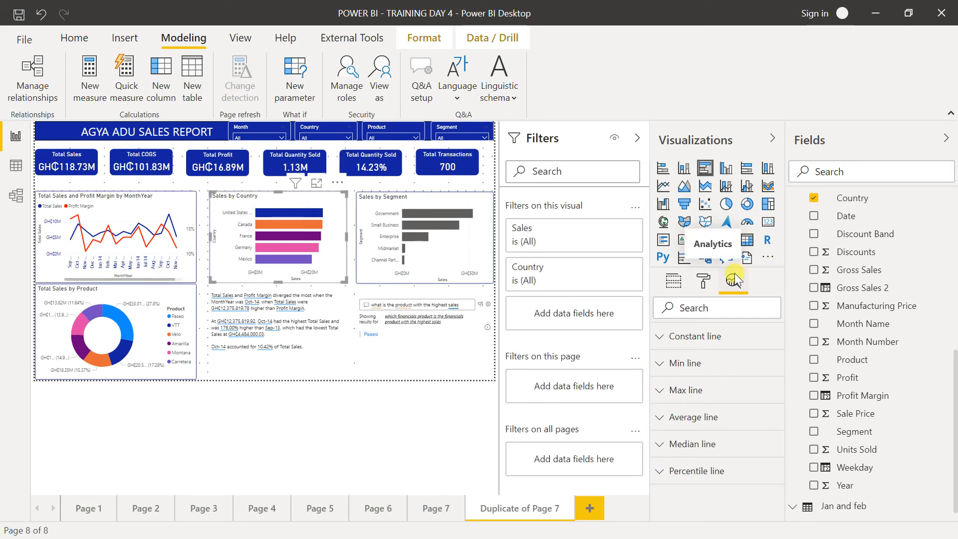
Step: Show the Total Sales and Profit Margin by MonthYear line chart in focus mode with Oct-14 highlighted
left_click(397, 200)
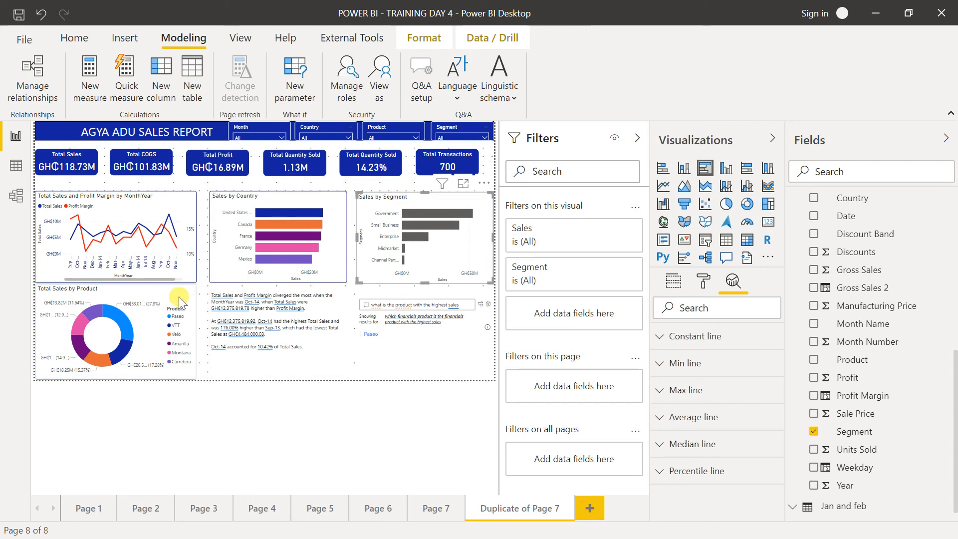
left_click(58, 200)
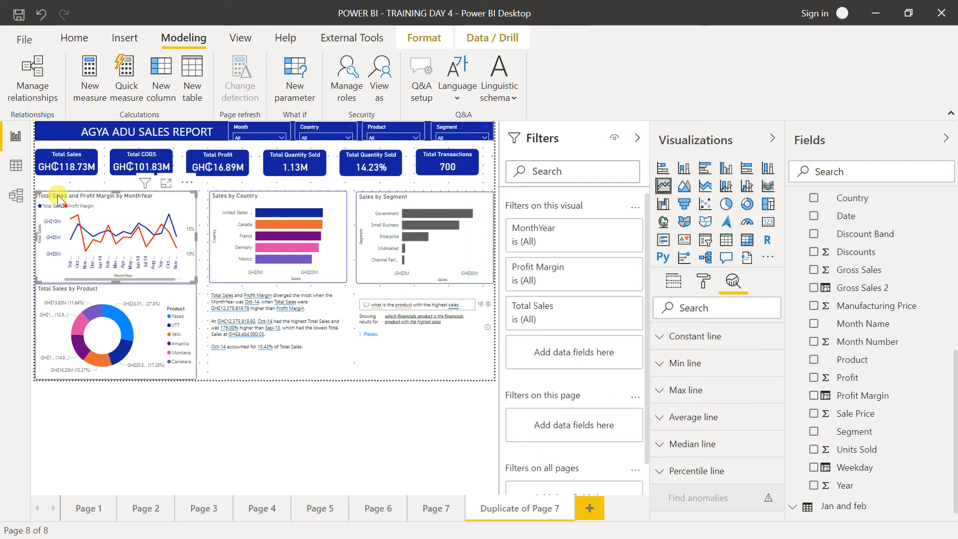
right_click(170, 223)
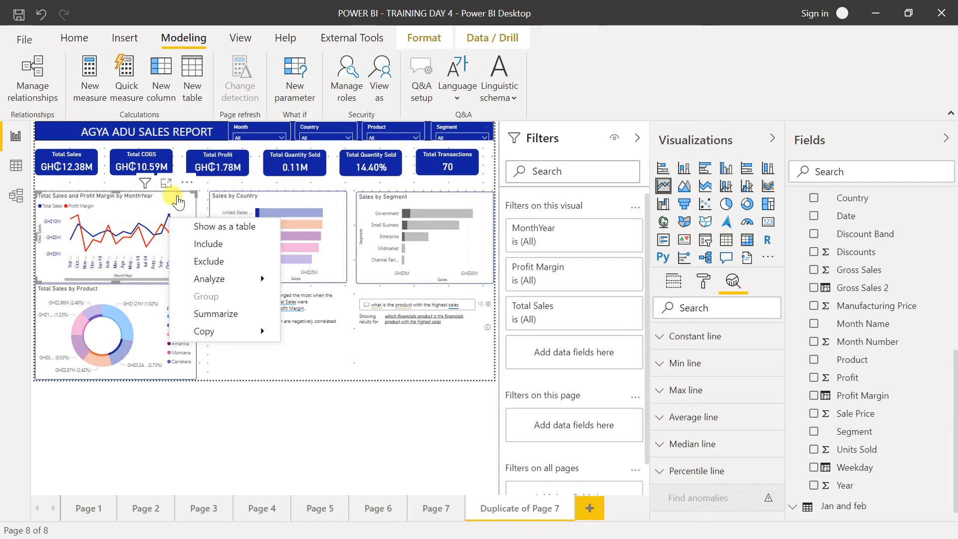
left_click(166, 186)
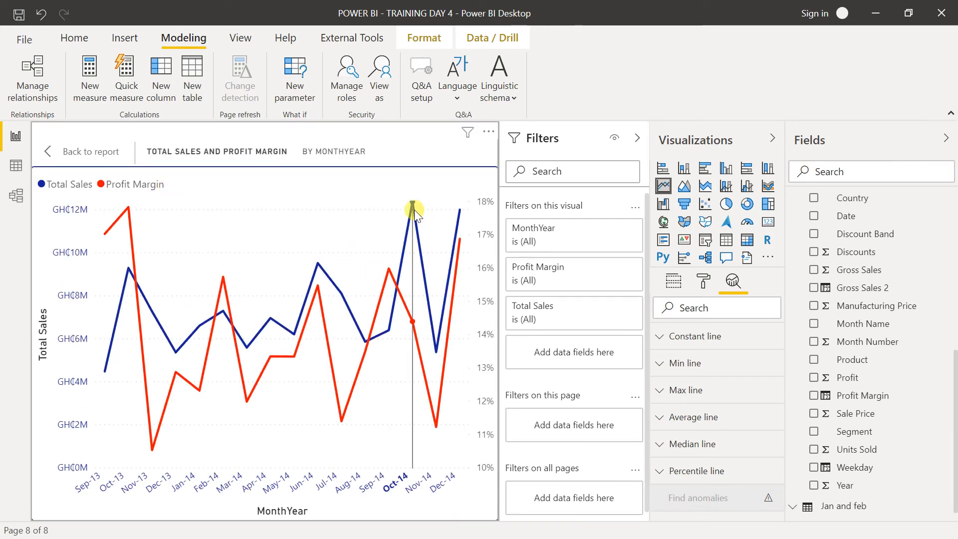
Step: Generate an explanation of the increase for the Oct-14 point on the Total Sales line
mouse_move(414, 209)
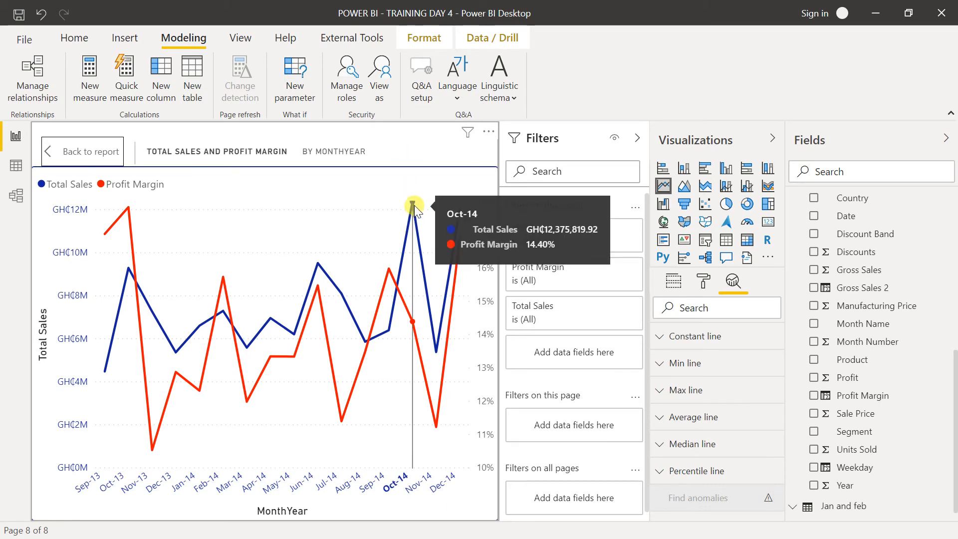
right_click(413, 203)
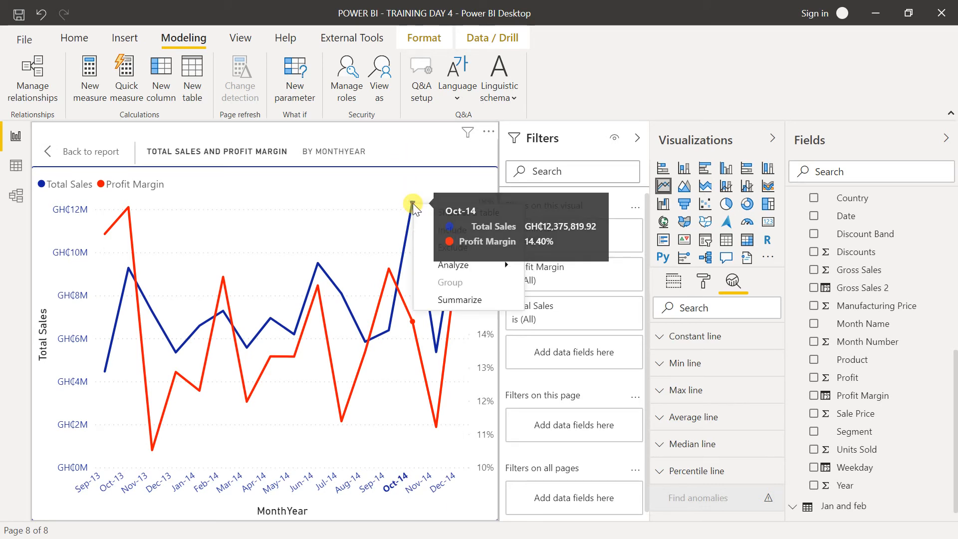
mouse_move(499, 263)
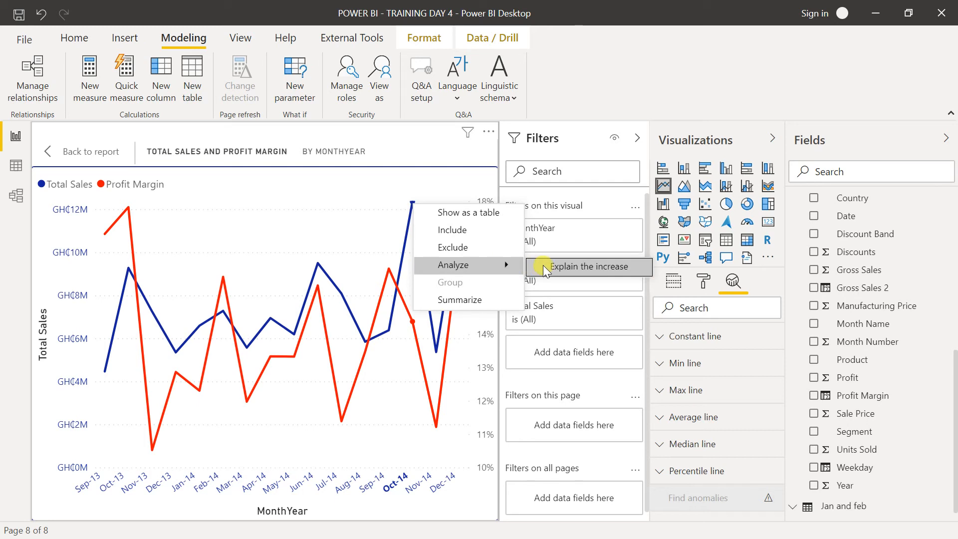
left_click(567, 266)
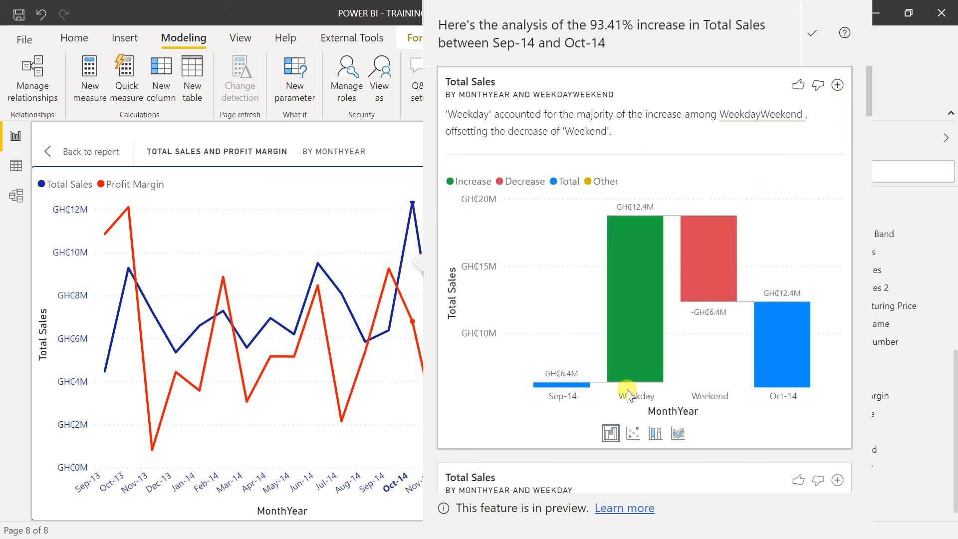
Step: Read through the explanations of the Total Sales increase by weekday, product, discount band and country
mouse_move(716, 282)
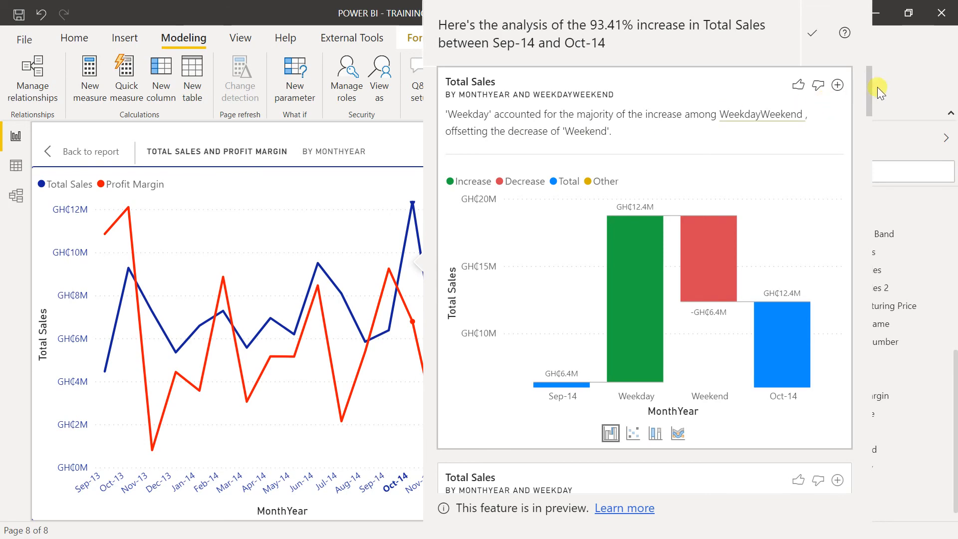
left_click_drag(870, 88, 842, 271)
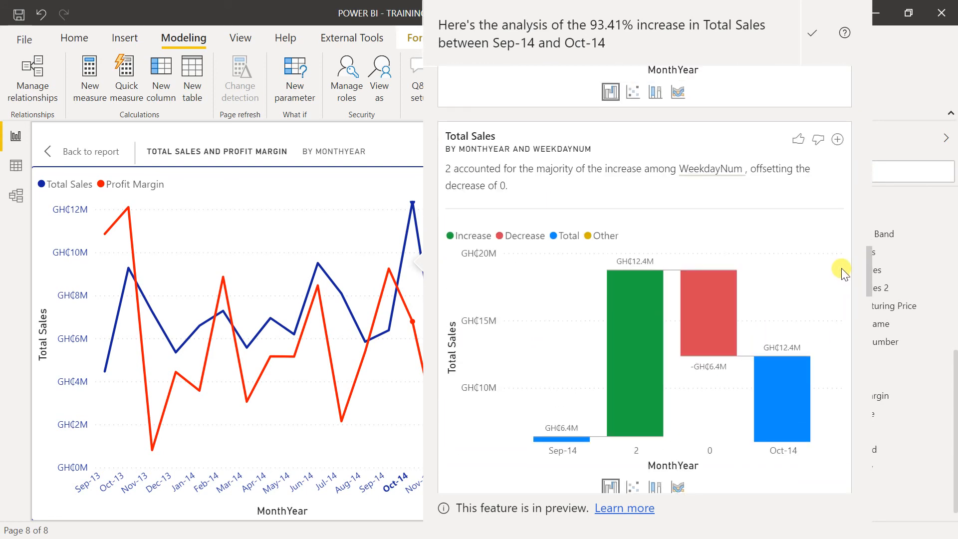
left_click_drag(842, 271, 836, 322)
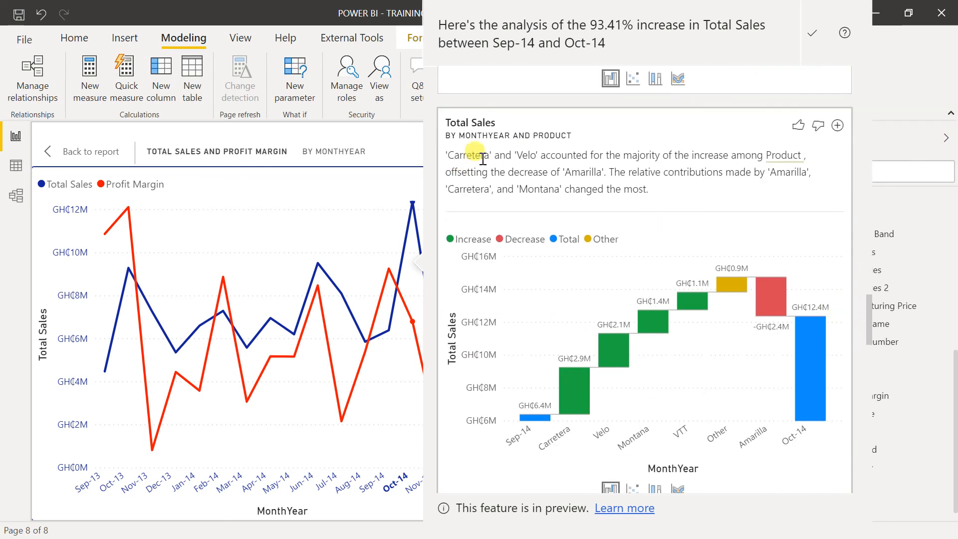
mouse_move(541, 423)
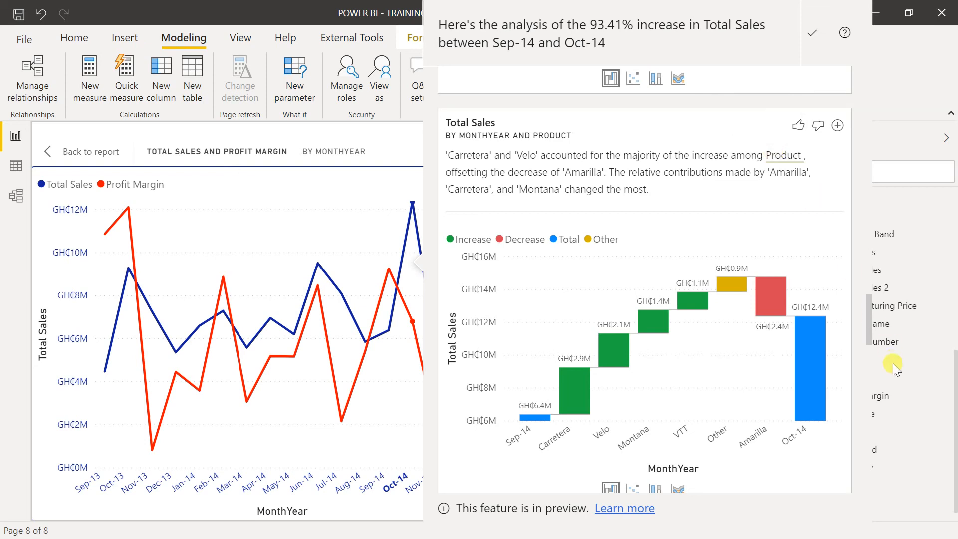
left_click_drag(872, 321, 867, 396)
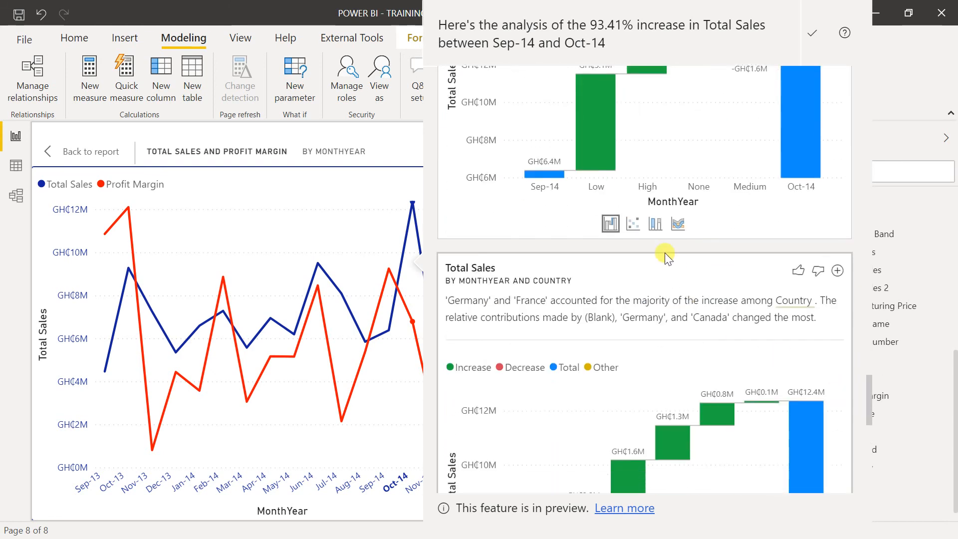
Step: View the Discount Band and Product explanations as scatter charts and return to the report page
left_click(632, 225)
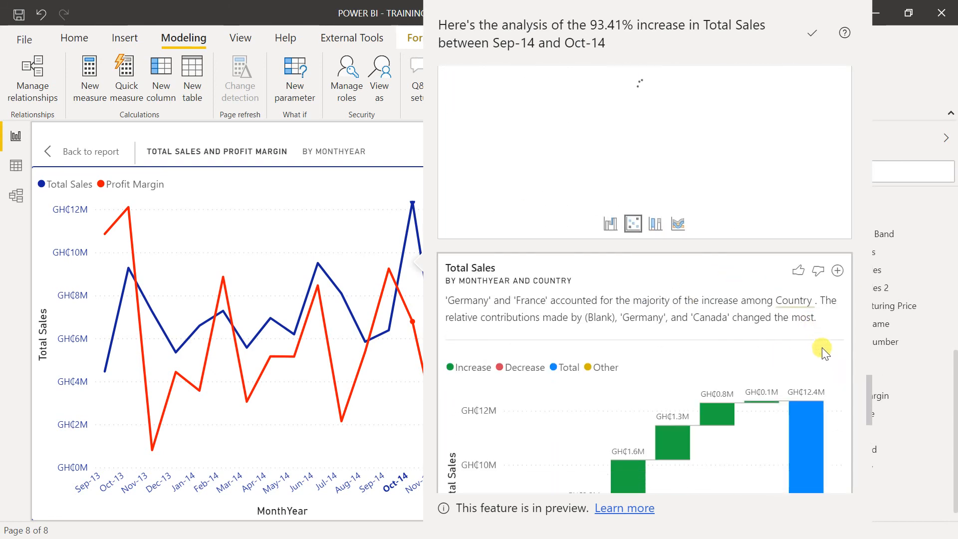
left_click_drag(870, 398, 867, 372)
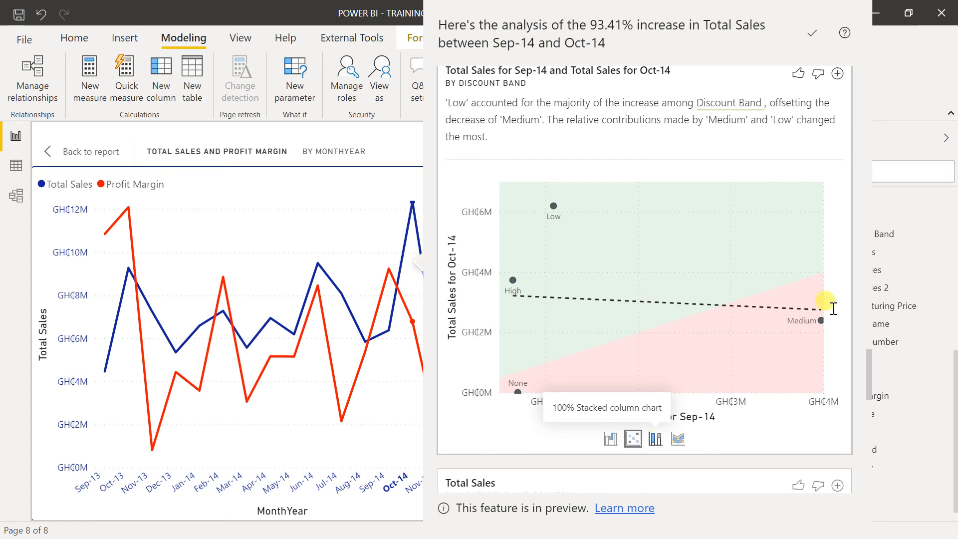
left_click_drag(870, 379, 872, 338)
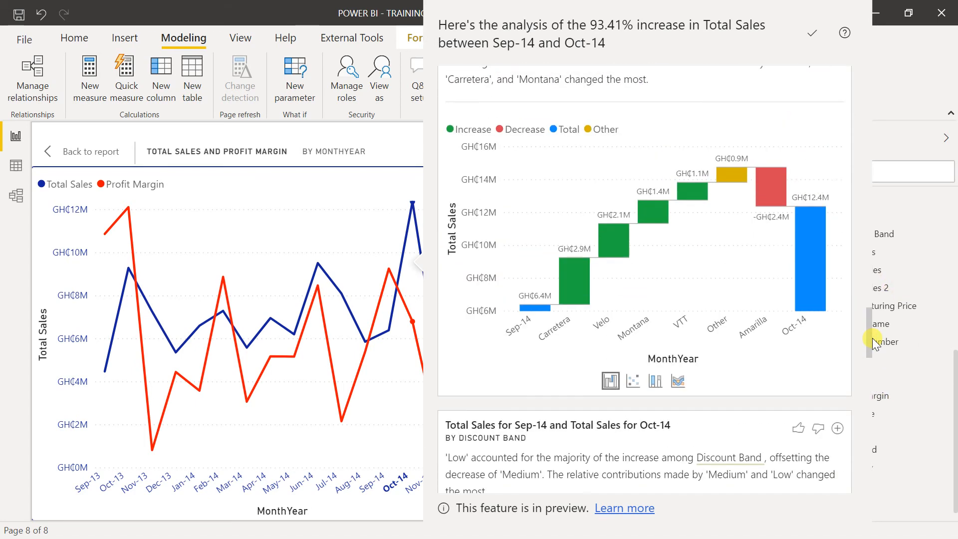
left_click(633, 380)
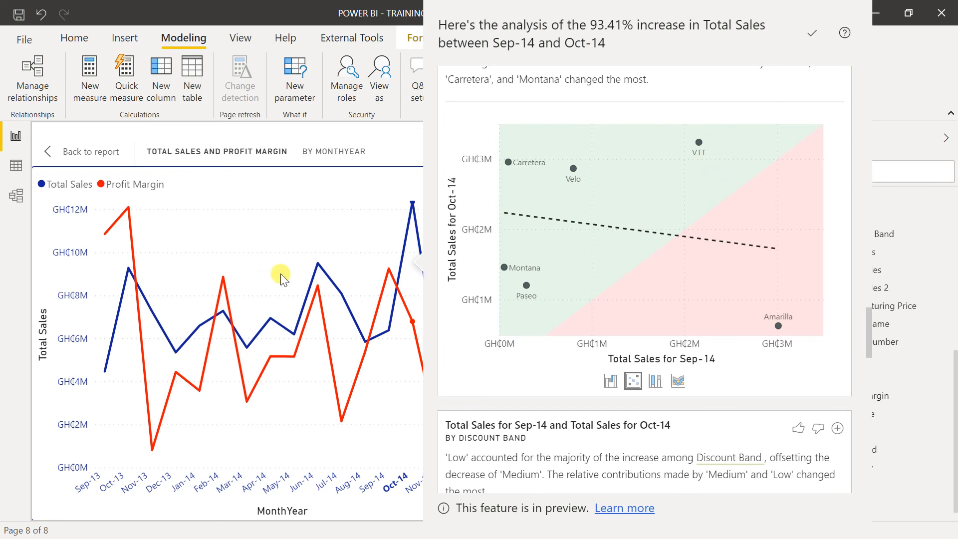
left_click(72, 159)
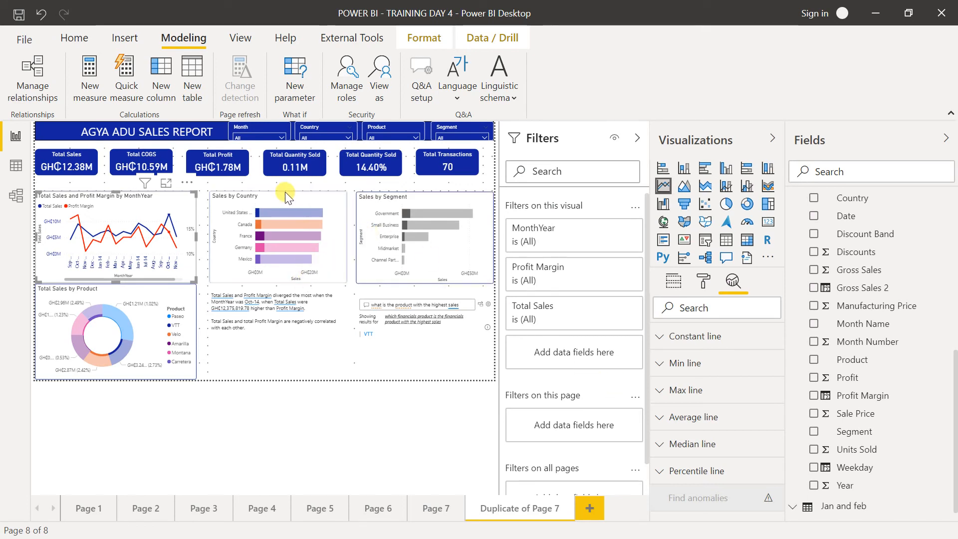
left_click(276, 208)
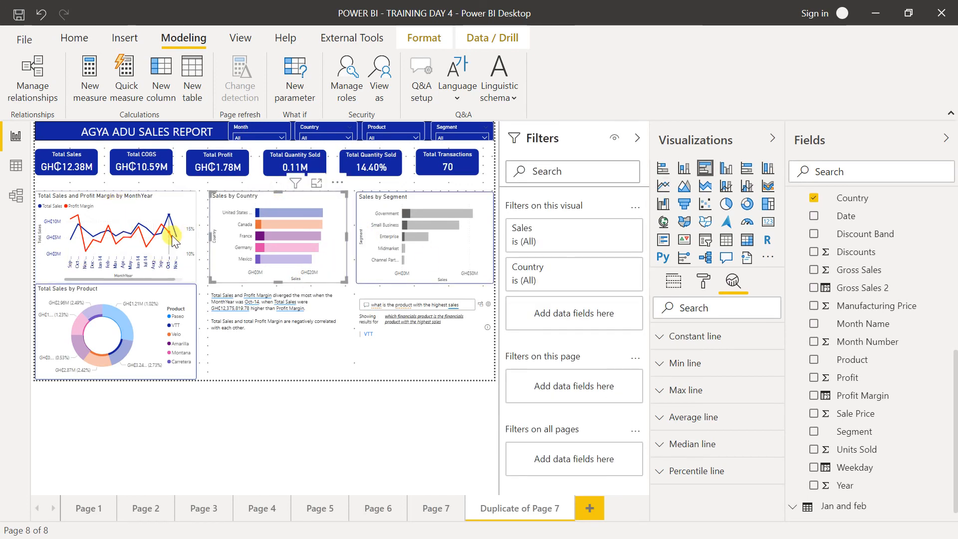
mouse_move(200, 225)
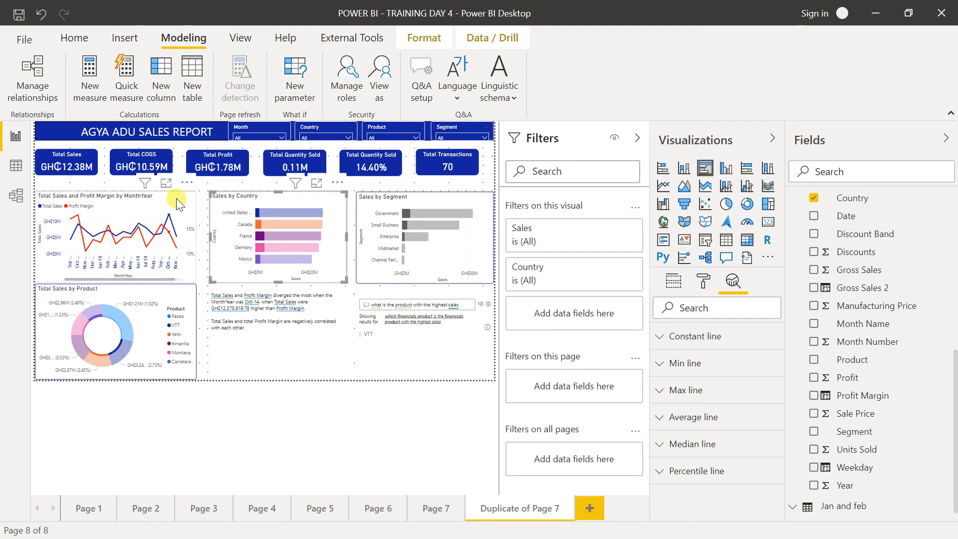
Step: Add a new report page and create a model relationship between the Date columns of the Calendar and Covid-19 Cases tables
left_click(594, 508)
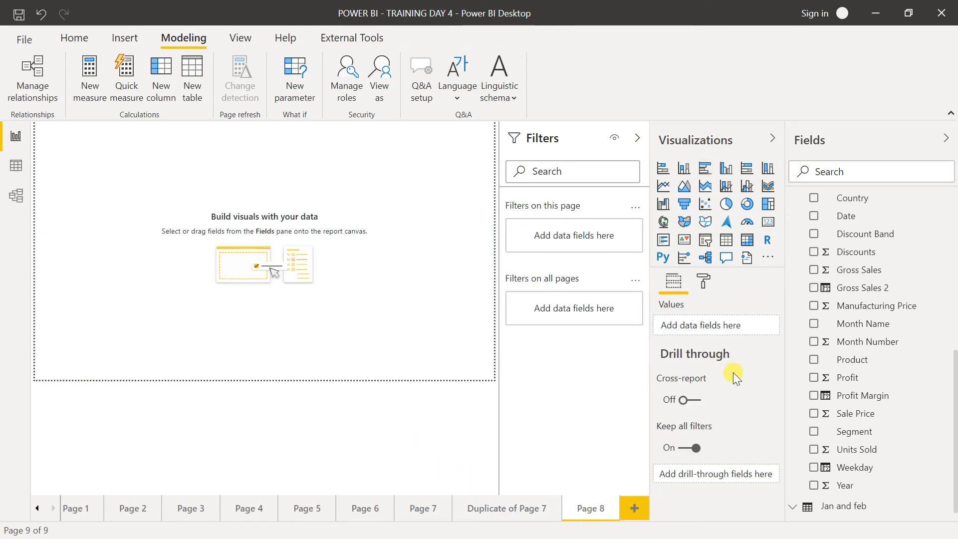
left_click_drag(952, 392, 955, 226)
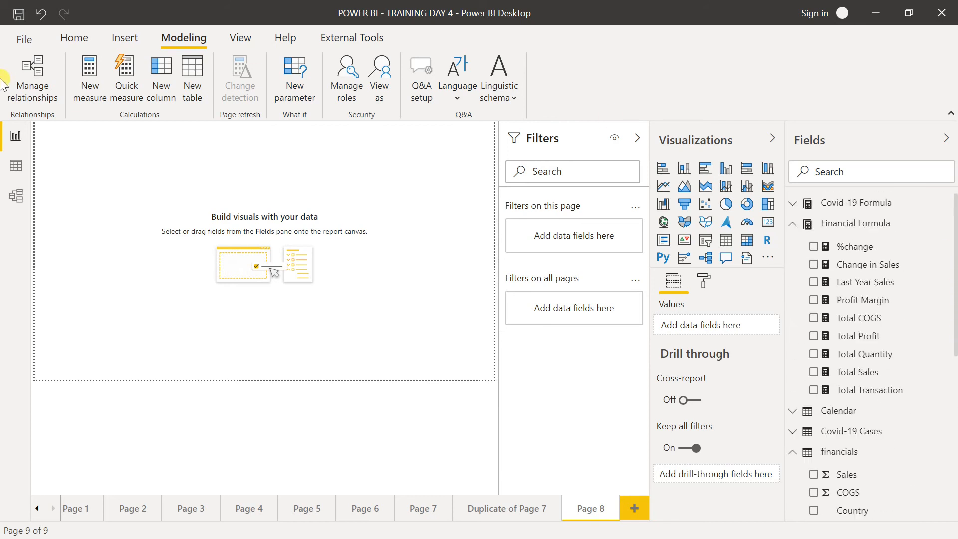
left_click(17, 197)
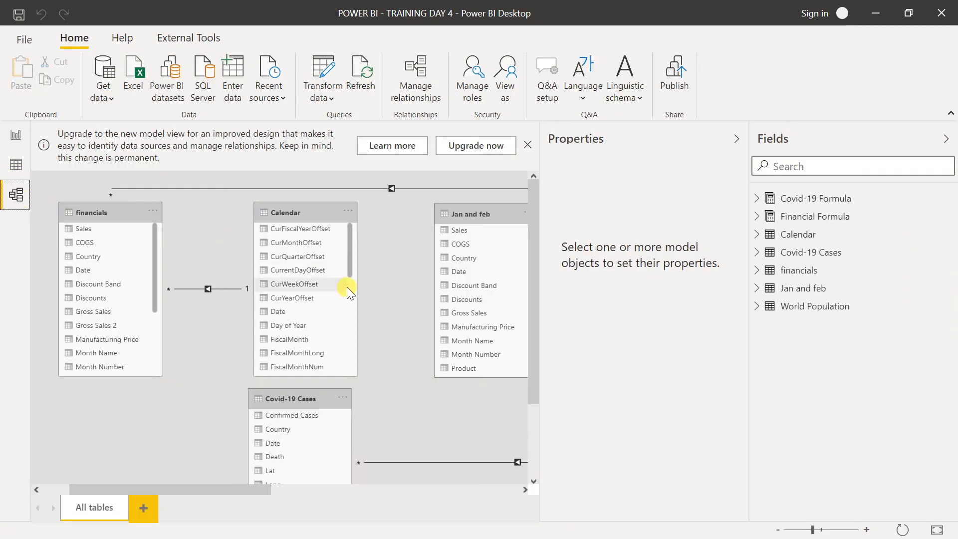
left_click_drag(235, 485, 259, 485)
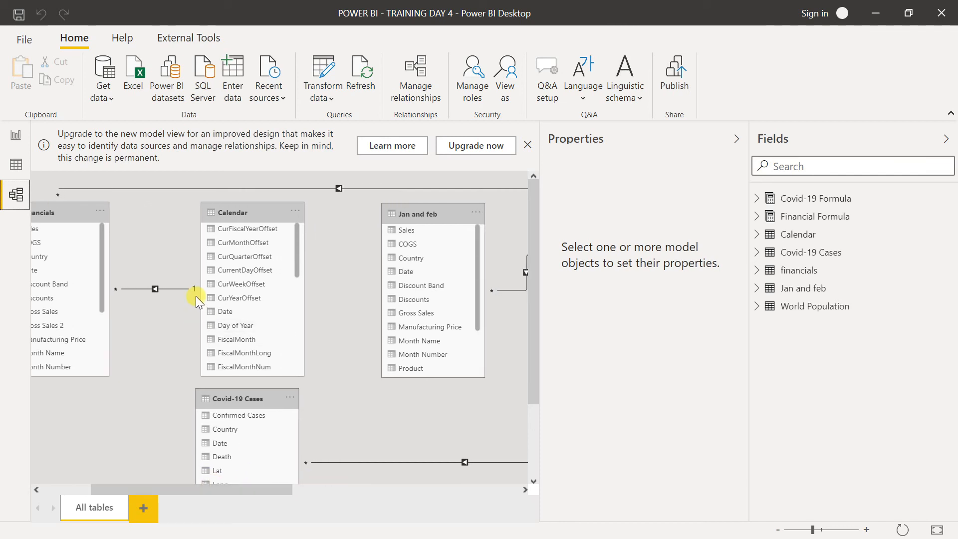
left_click_drag(222, 312, 230, 446)
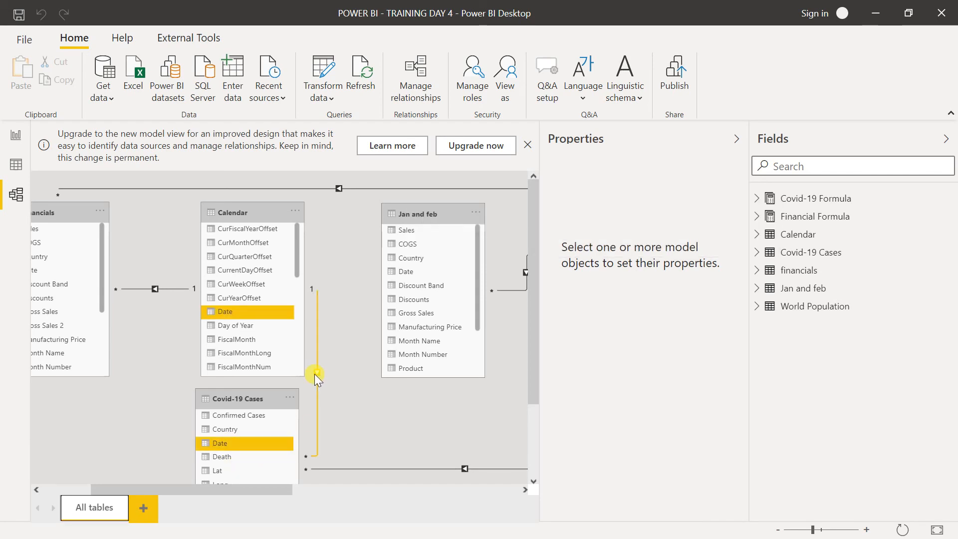
left_click(13, 139)
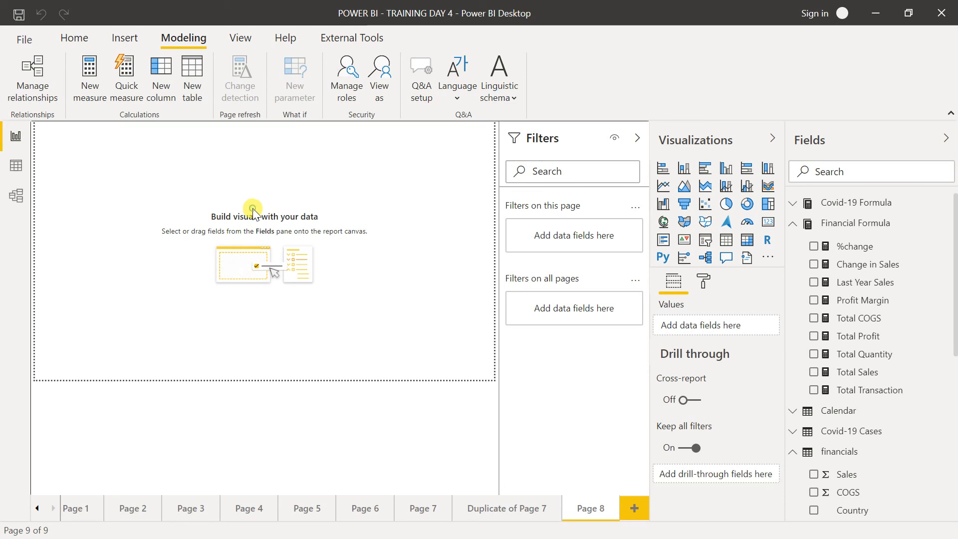
Step: Insert a line chart on the new page, enlarge it, and plot the Total Confirmed measure as its values
left_click(664, 187)
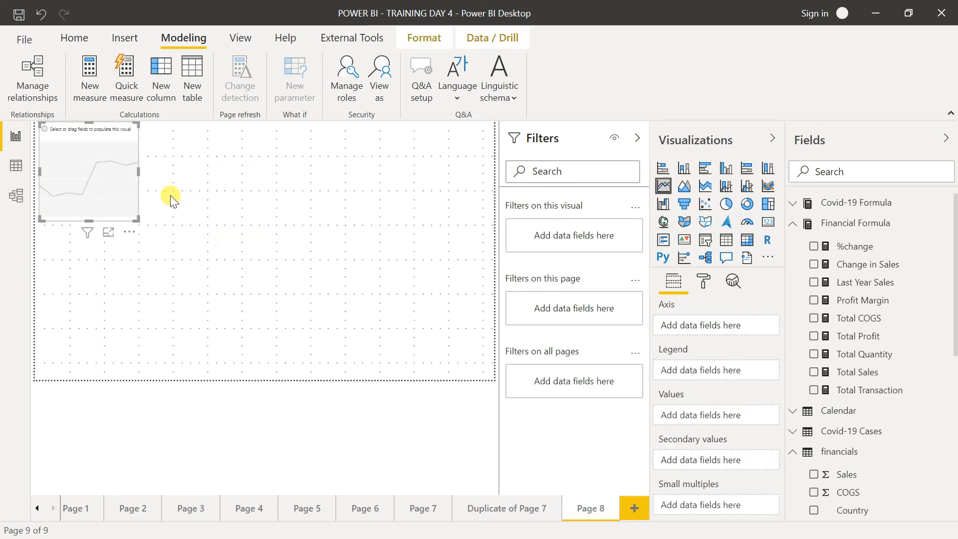
left_click_drag(141, 222, 292, 289)
scroll(954, 306, "down", 1)
scroll(789, 239, "up", 1)
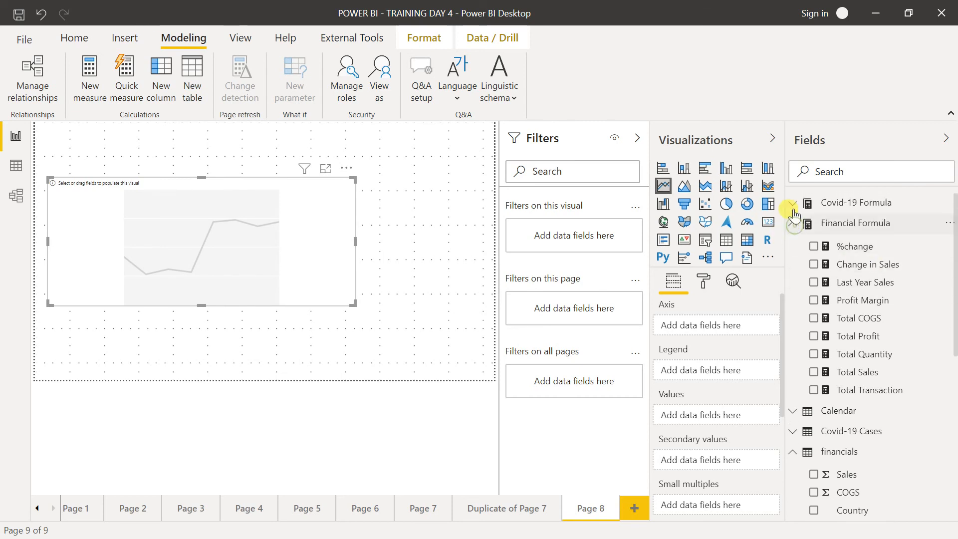
left_click(794, 223)
left_click(793, 204)
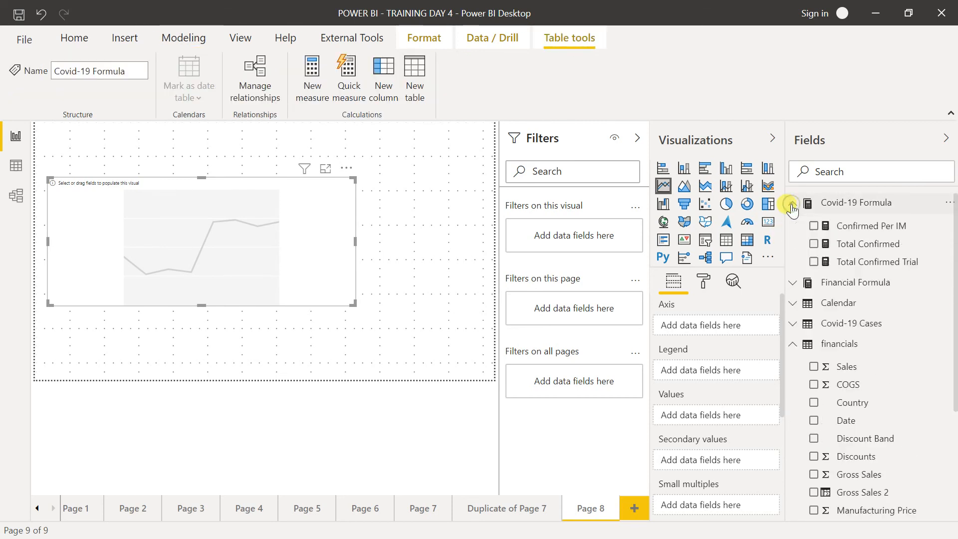
left_click(814, 244)
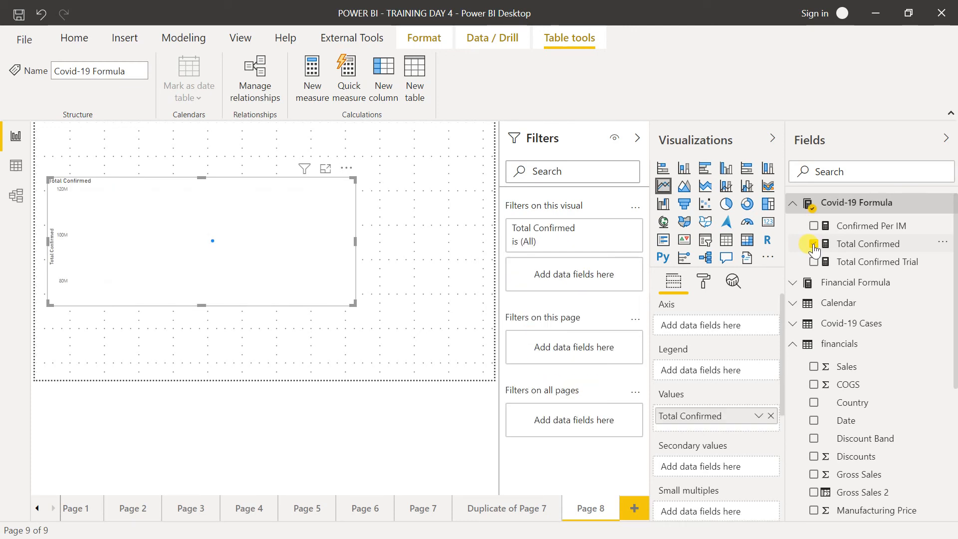
Step: Inspect the formula of the Total Confirmed measure and close it without changes
left_click(858, 227)
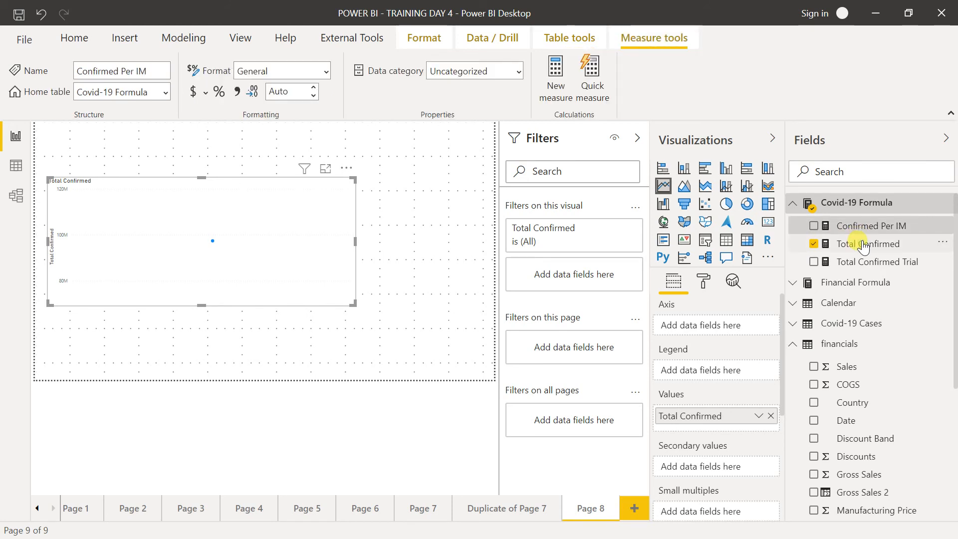
left_click(864, 245)
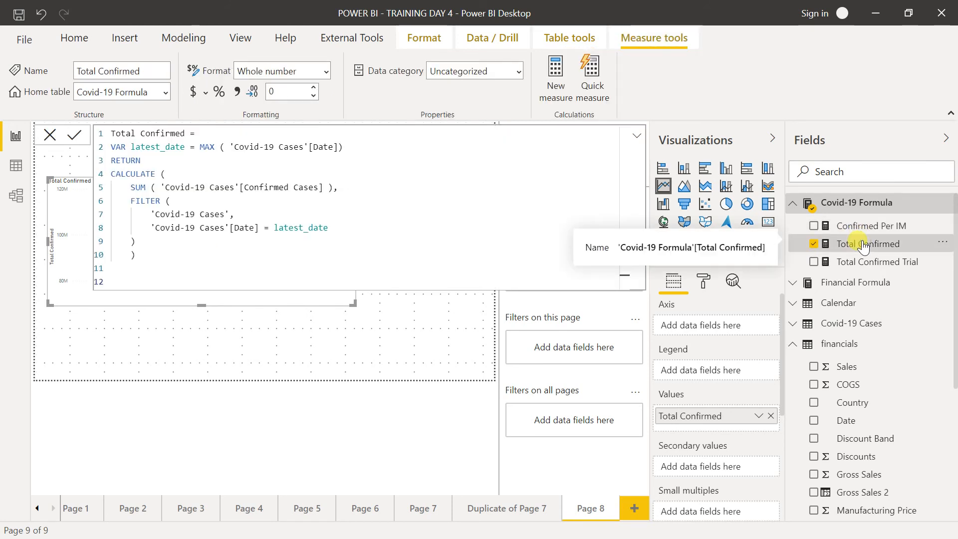
left_click(46, 134)
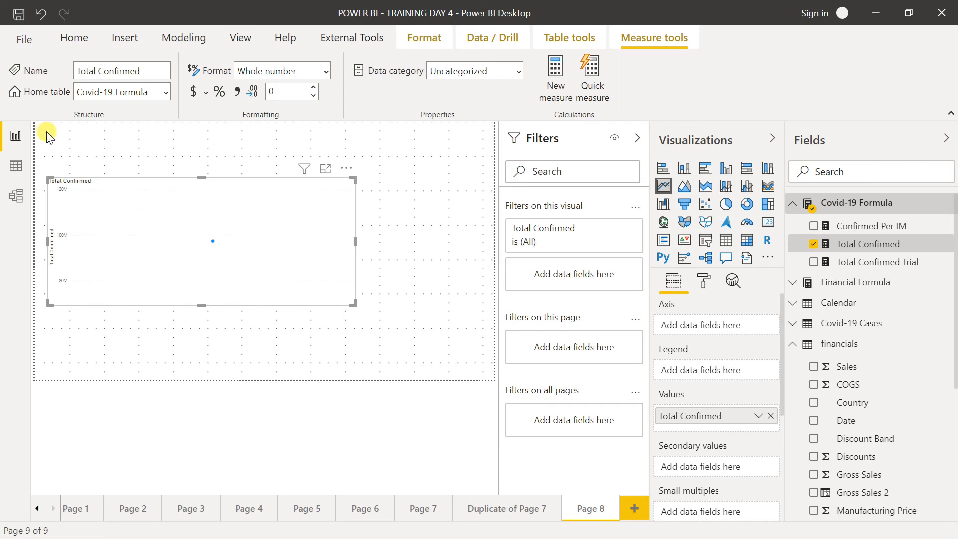
Step: Put the Date field from the Calendar table on the line chart's axis
left_click(794, 307)
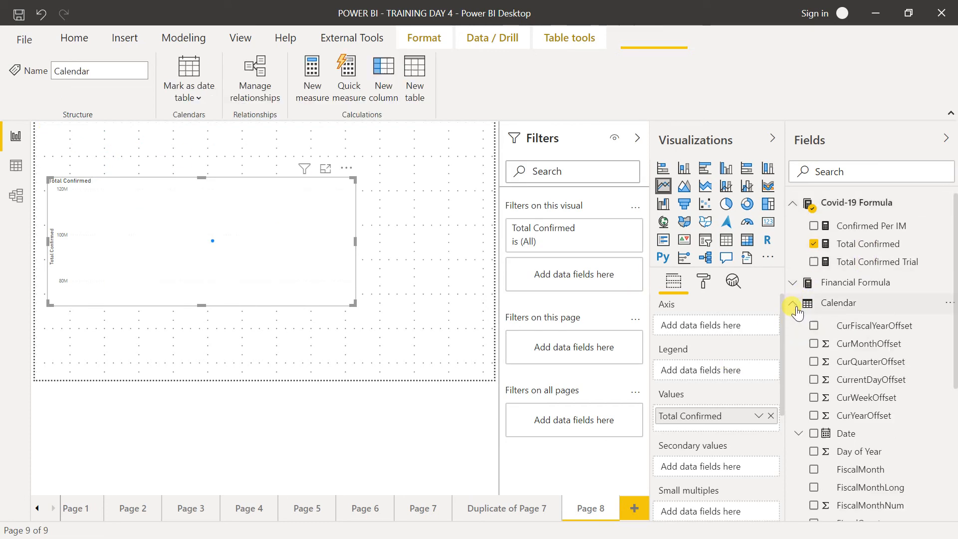
left_click(814, 433)
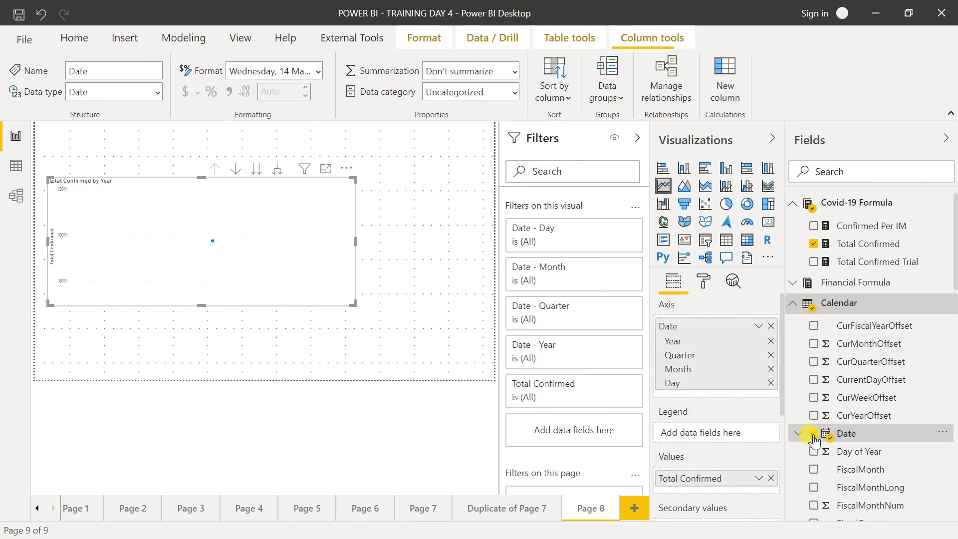
Step: Switch the line chart's axis from Date Hierarchy to plain Date and enlarge the chart across most of the page
left_click(758, 326)
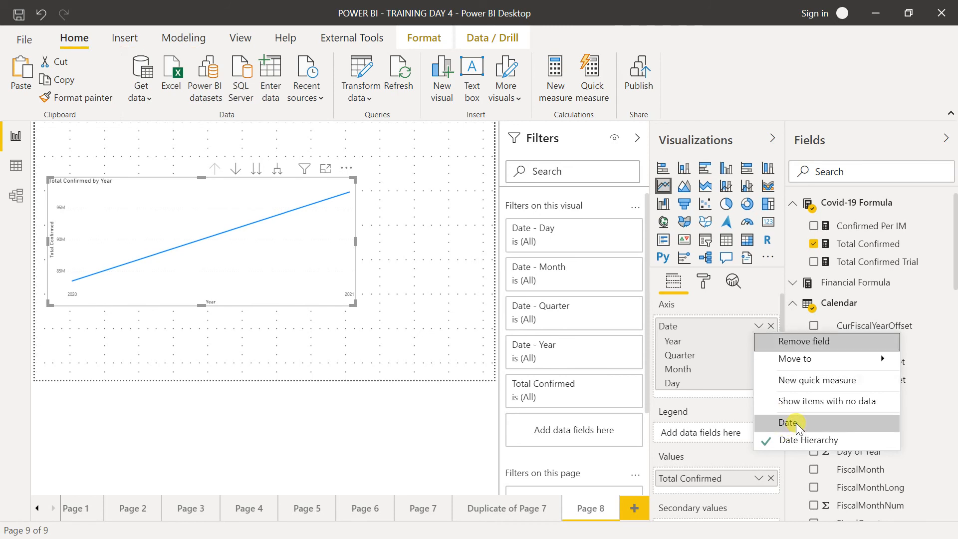
left_click(796, 423)
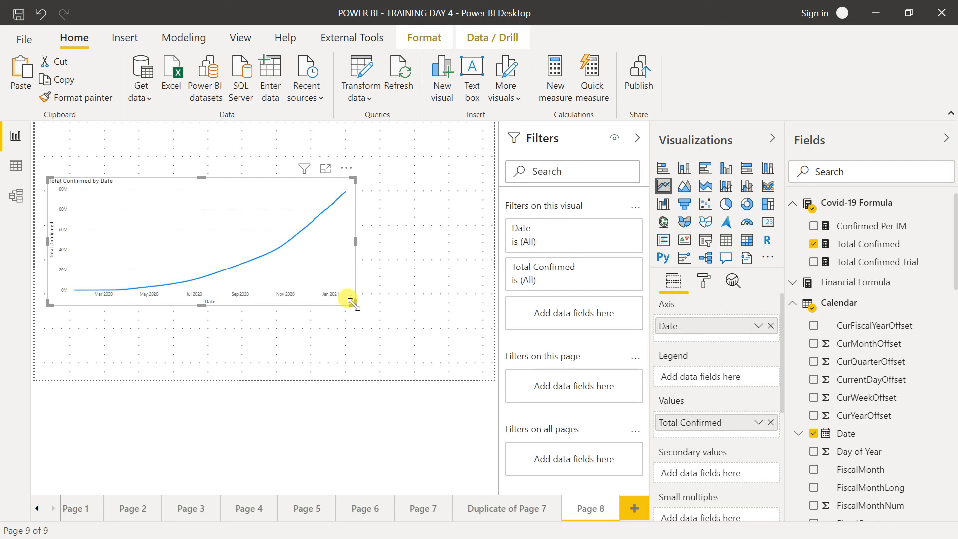
left_click_drag(353, 303, 475, 350)
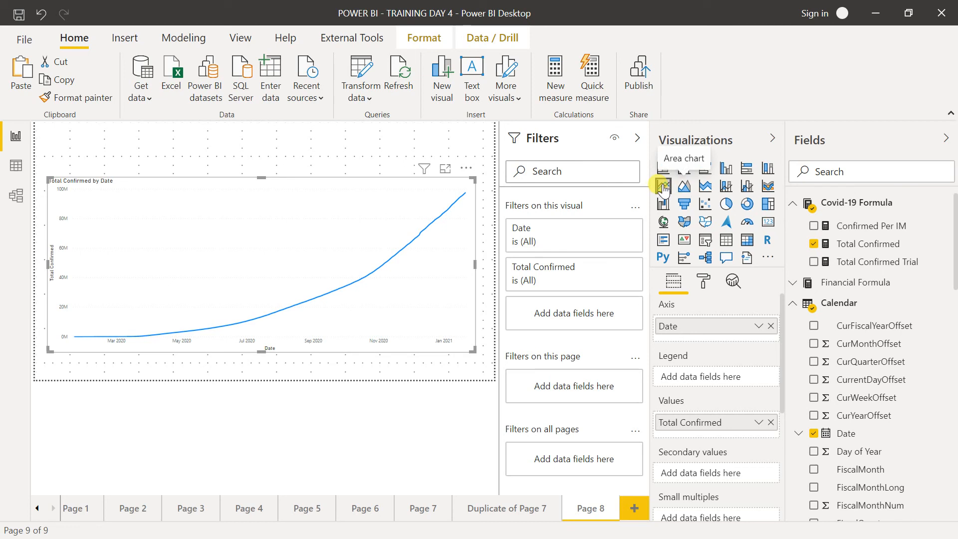
Step: Add a forecast to the Total Confirmed line chart and apply it with a forecast length of 4 points
left_click(741, 283)
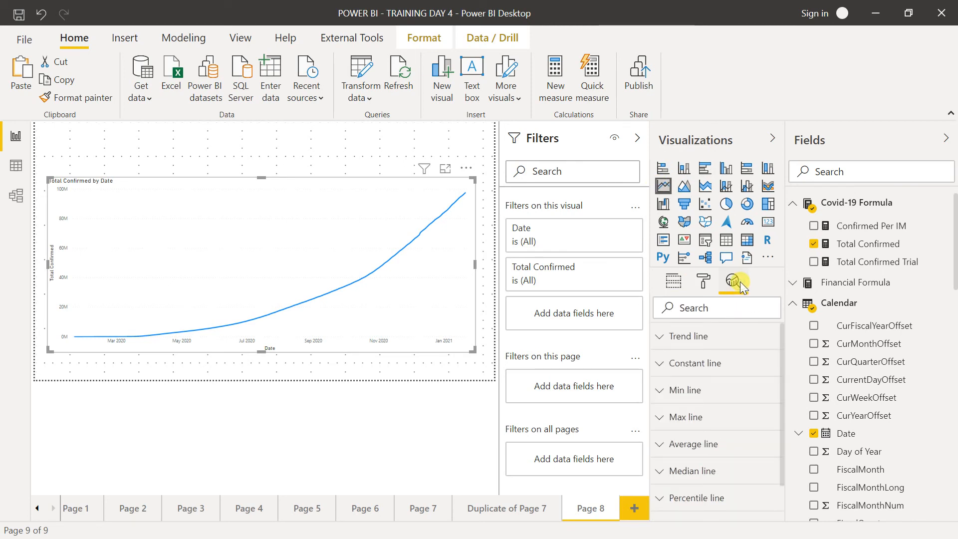
scroll(782, 358, "down", 1)
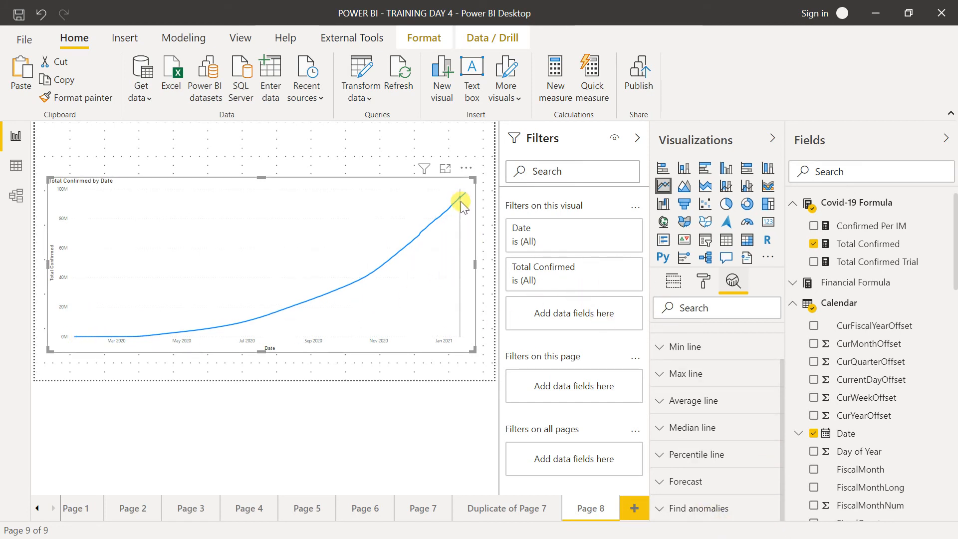
left_click(694, 482)
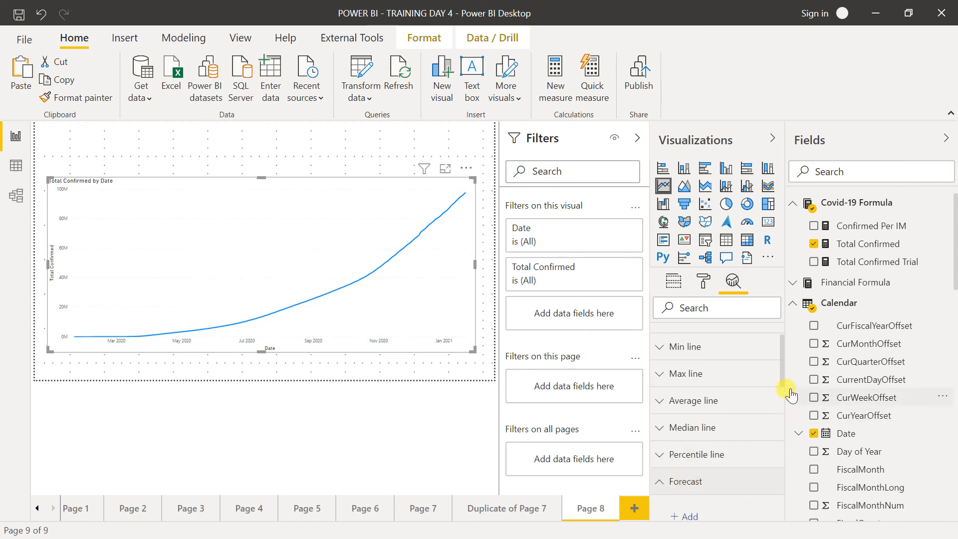
left_click_drag(784, 375, 783, 409)
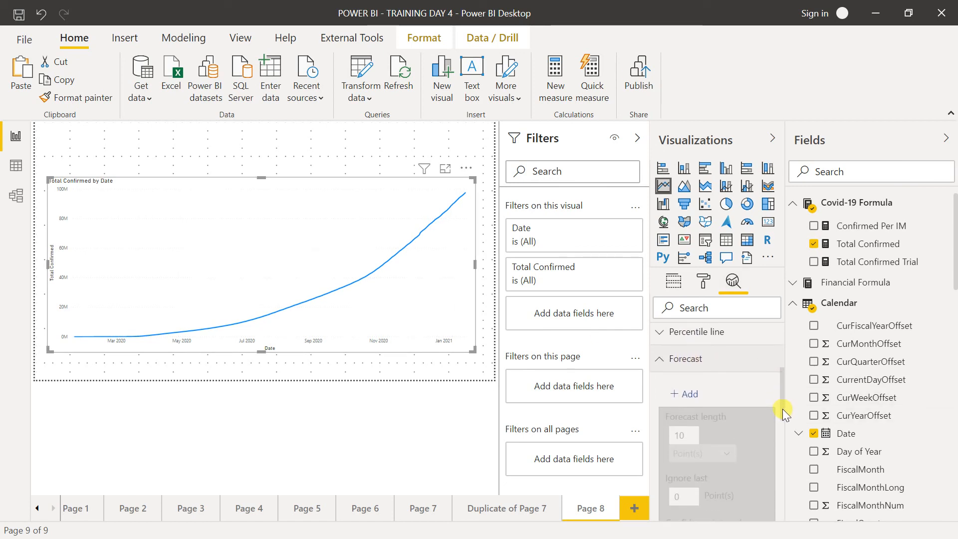
left_click(688, 390)
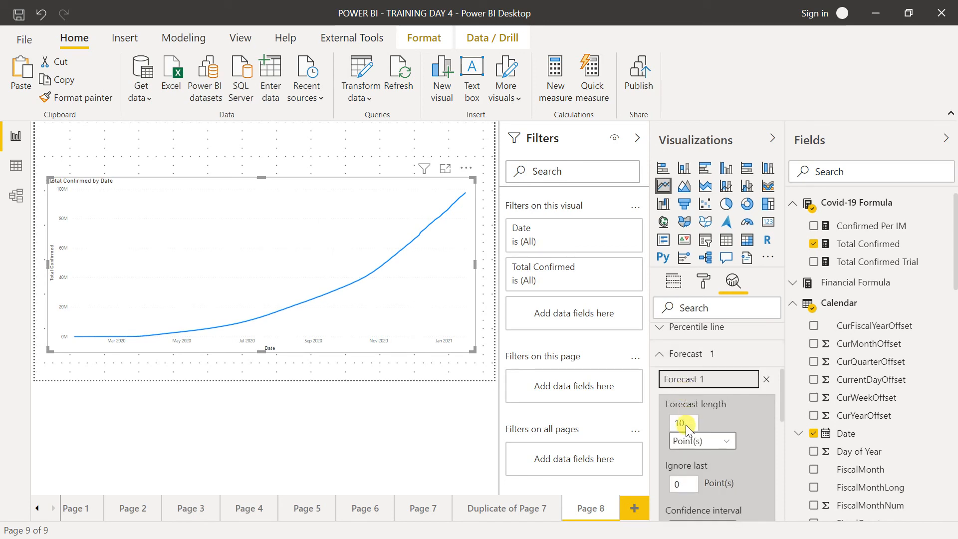
double_click(677, 424)
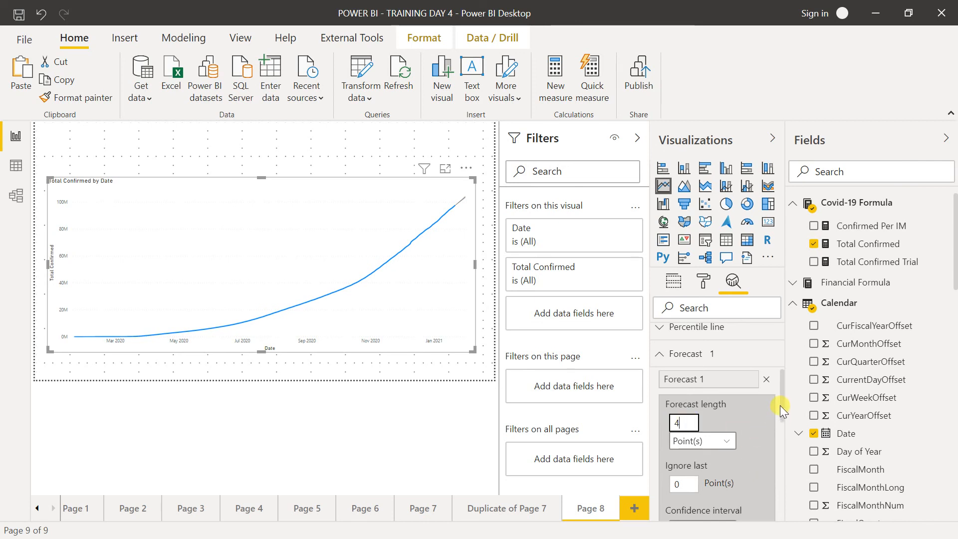
left_click_drag(783, 406, 784, 442)
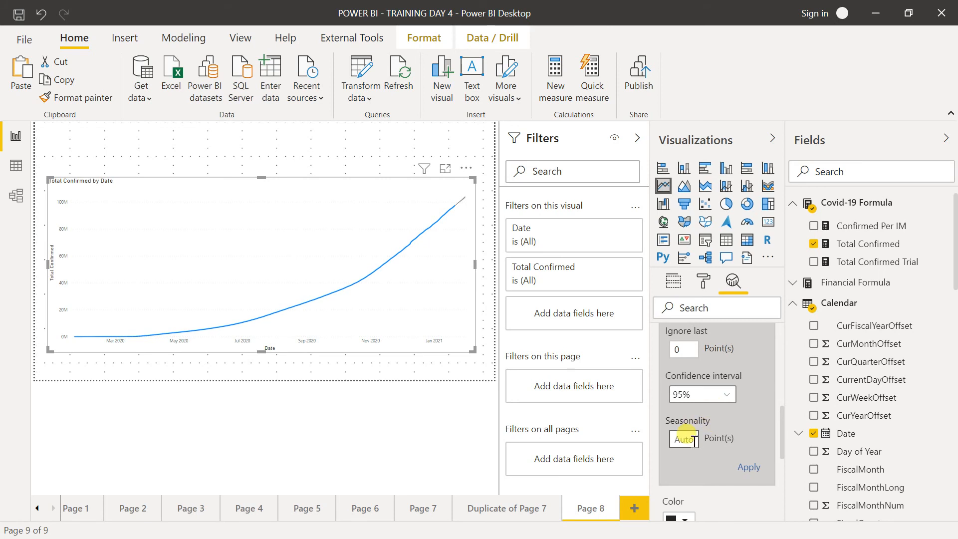
left_click(750, 472)
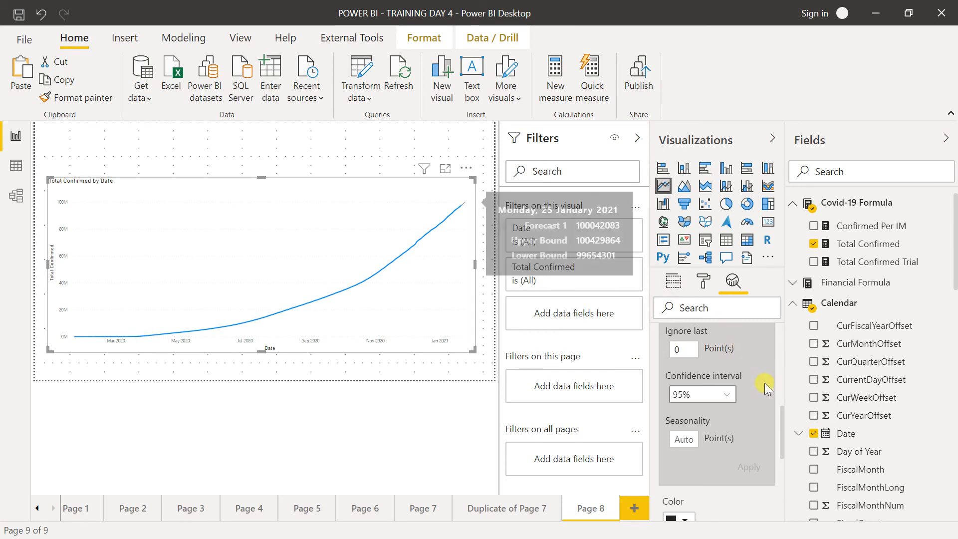
Step: Set the forecast length to 10 points and apply it
left_click_drag(782, 420, 780, 397)
left_click(674, 368)
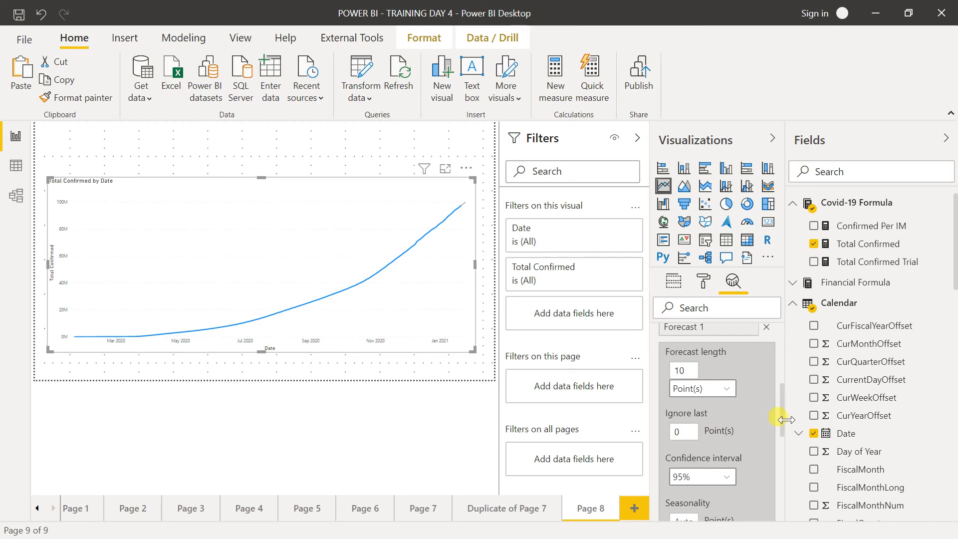
scroll(783, 418, "down", 3)
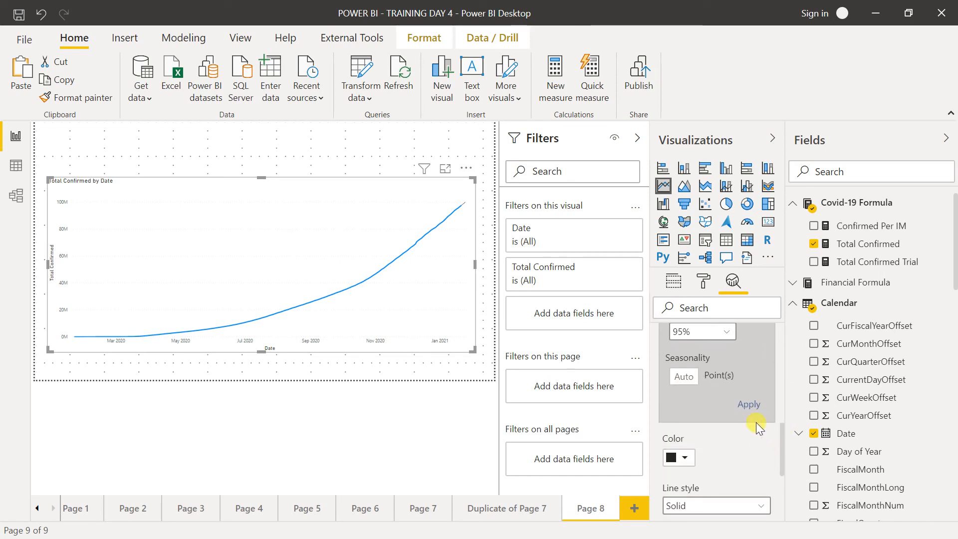
left_click(749, 409)
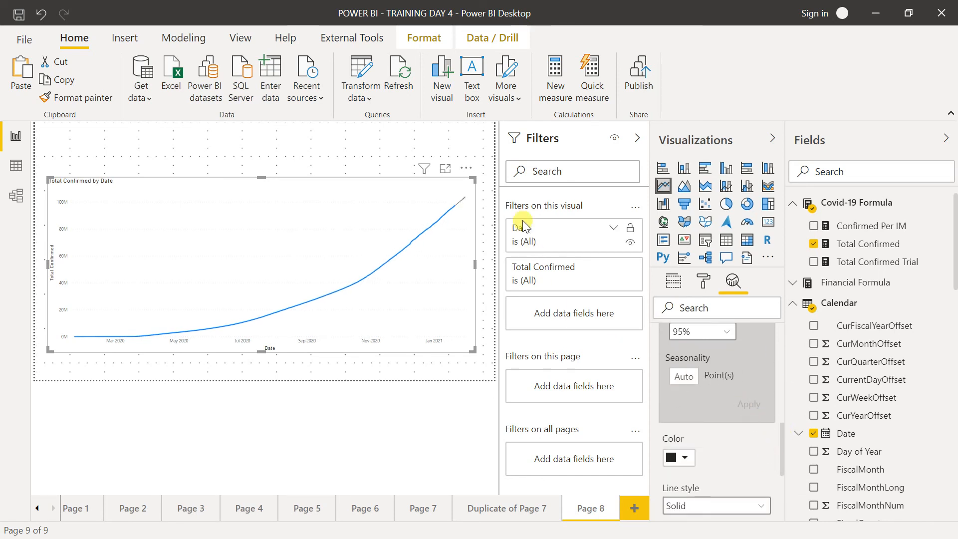
Step: Enlarge the line chart towards the page's upper edge, inspect the forecast segment in focus mode, and return to the report
left_click_drag(472, 178, 513, 154)
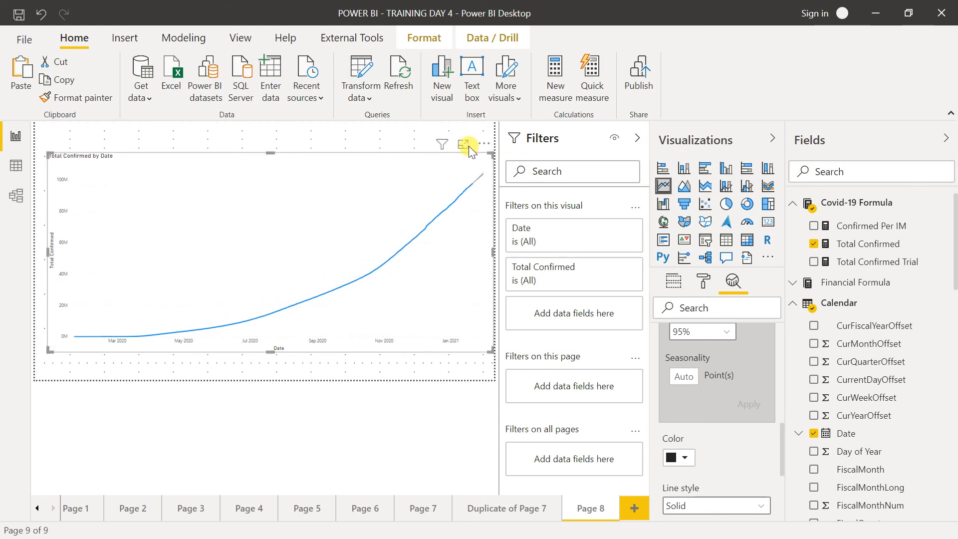
left_click(463, 145)
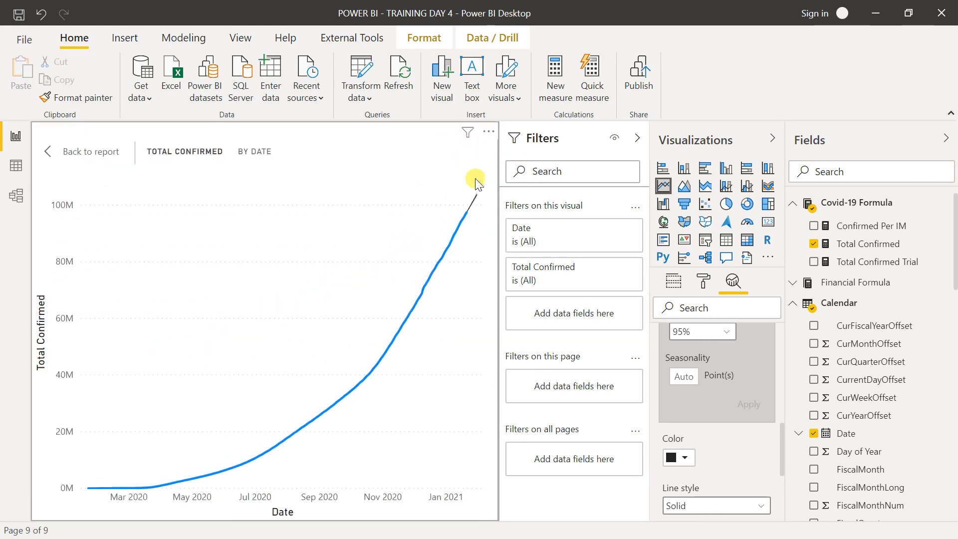
mouse_move(471, 203)
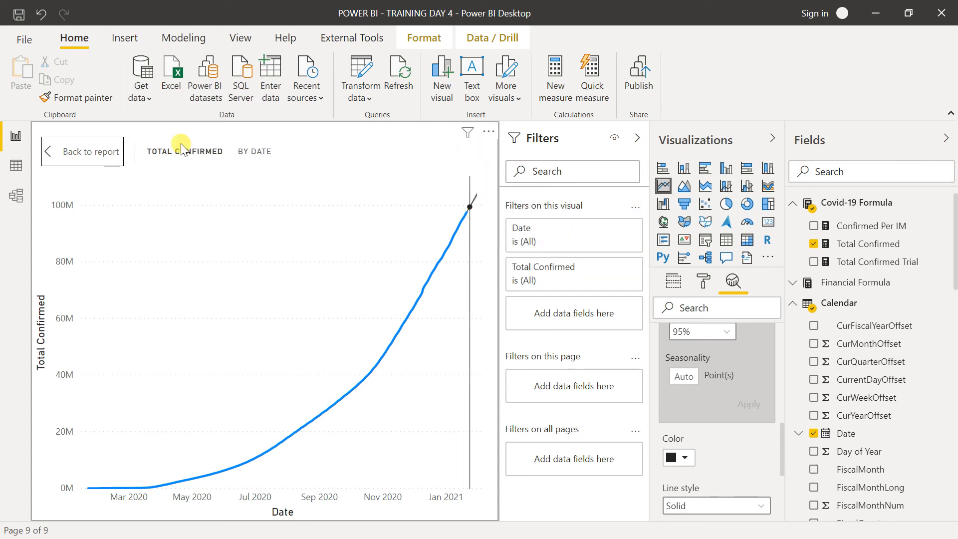
left_click(50, 155)
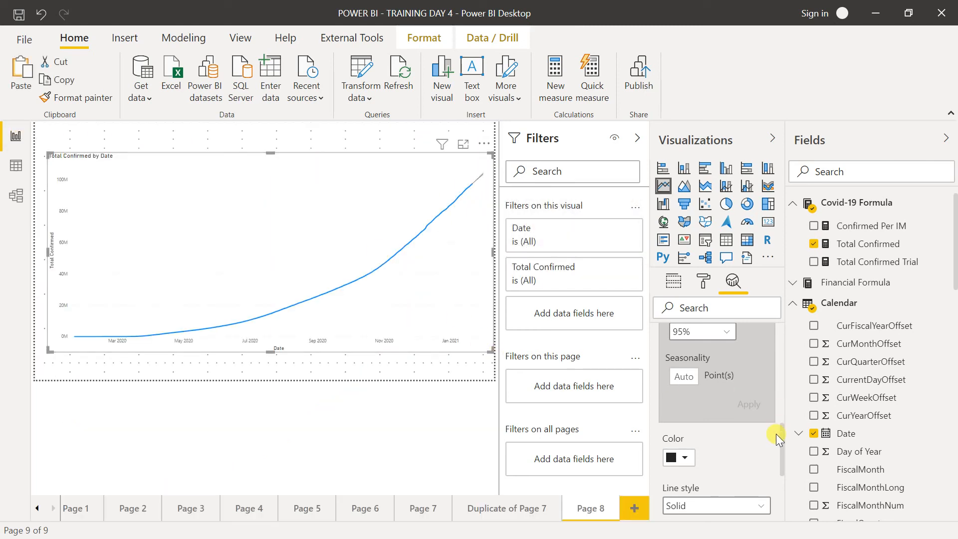
Step: Set the forecast's confidence band style to Fill and its transparency to 29%
left_click_drag(784, 454, 785, 488)
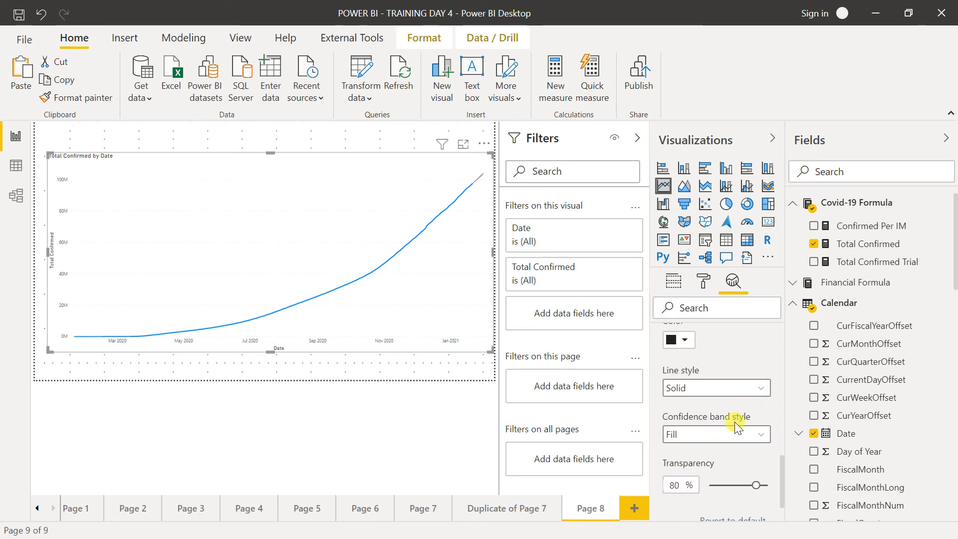
left_click(731, 436)
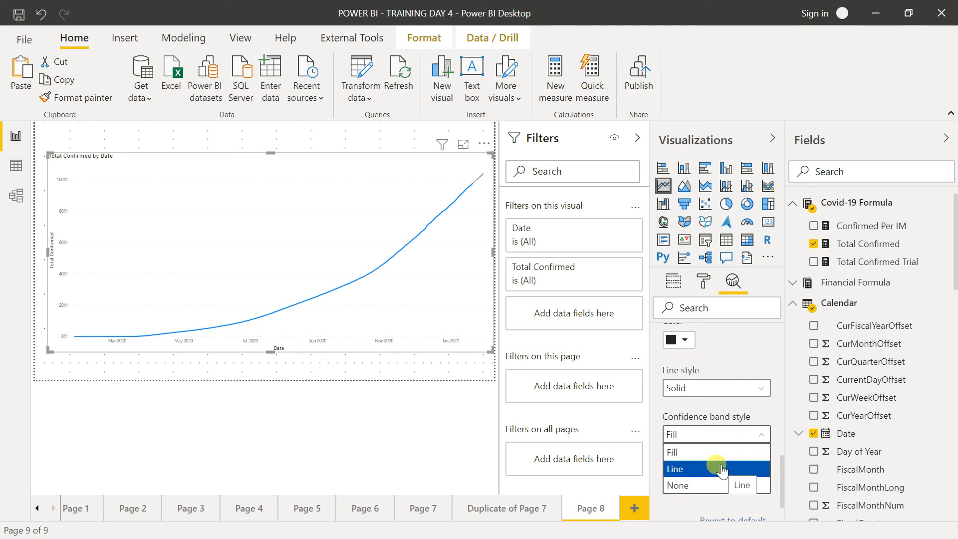
left_click(712, 451)
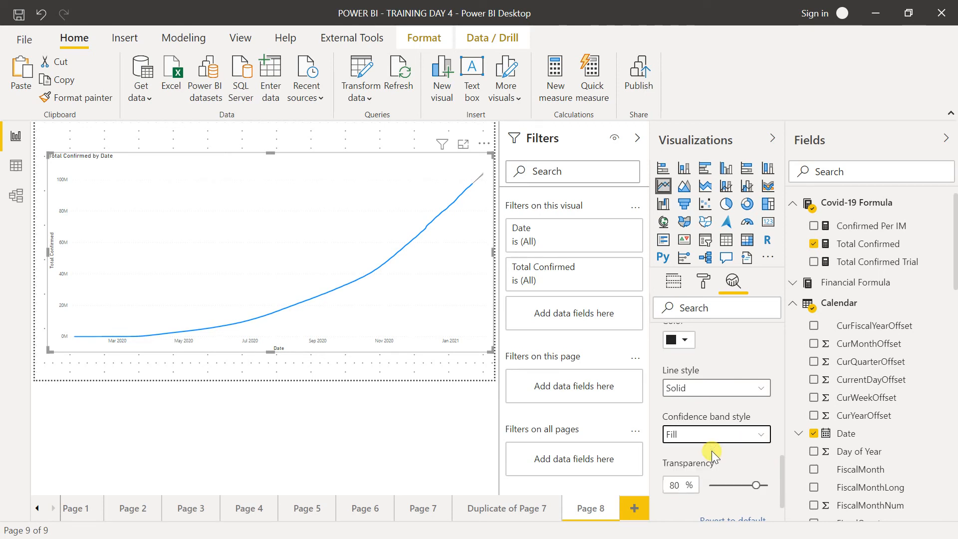
scroll(781, 459, "down", 2)
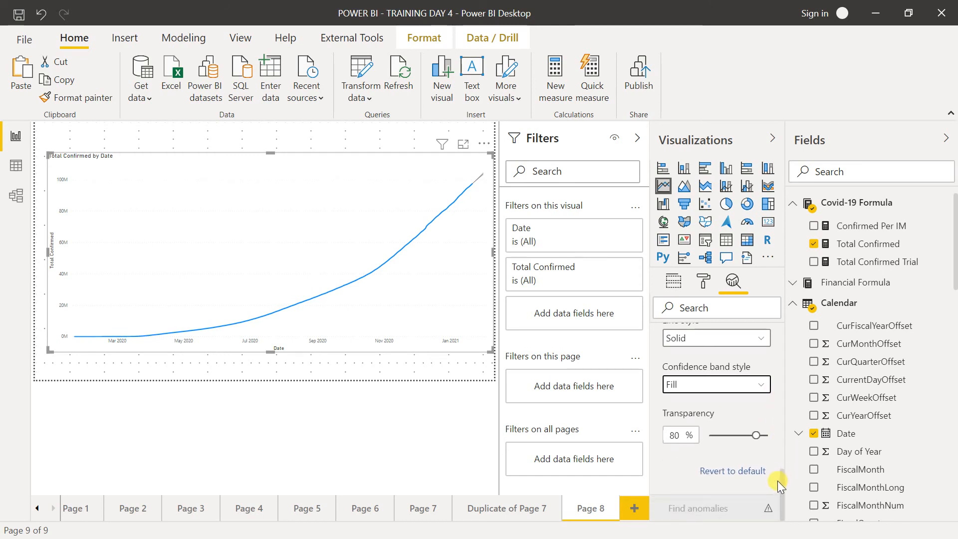
left_click_drag(762, 435, 712, 435)
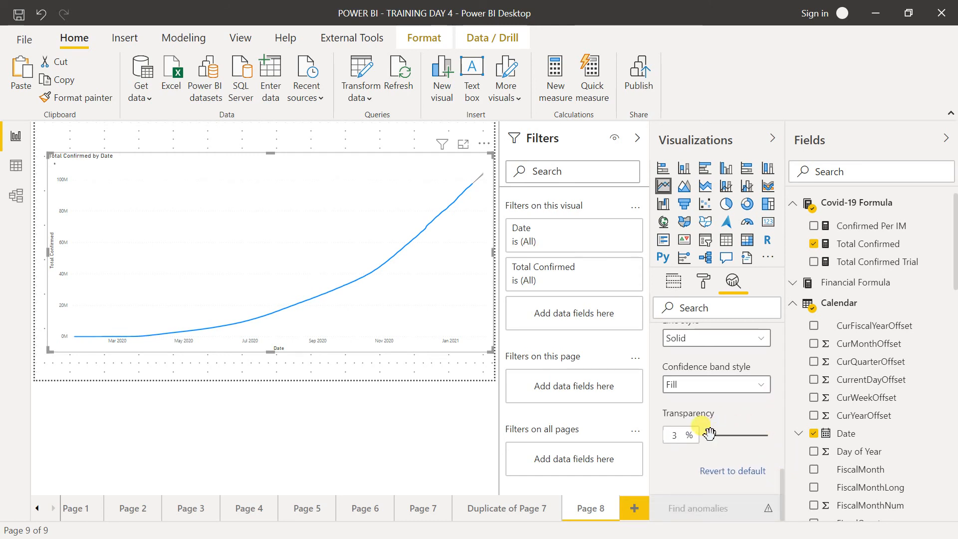
left_click_drag(711, 434, 727, 434)
mouse_move(483, 179)
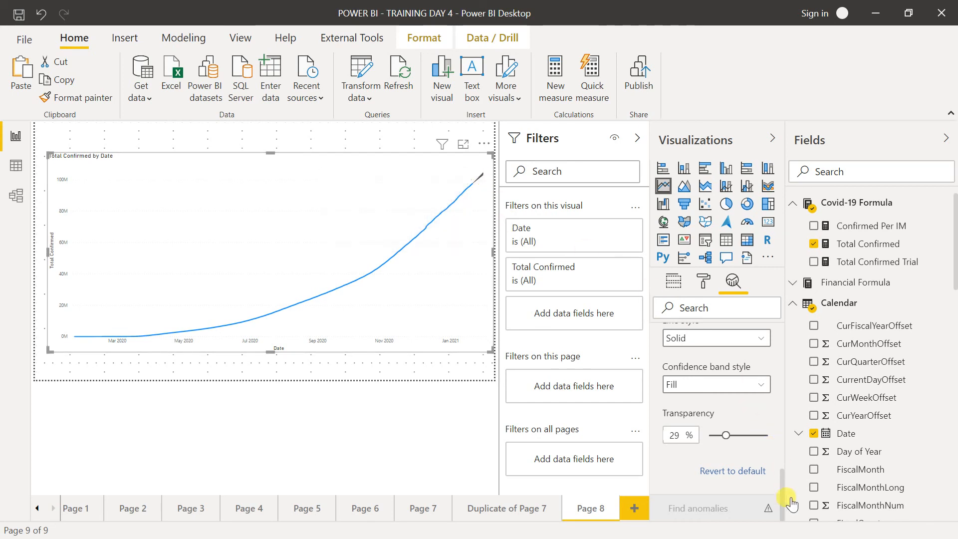
Step: Remove the forecast from the line chart
left_click_drag(780, 499, 771, 394)
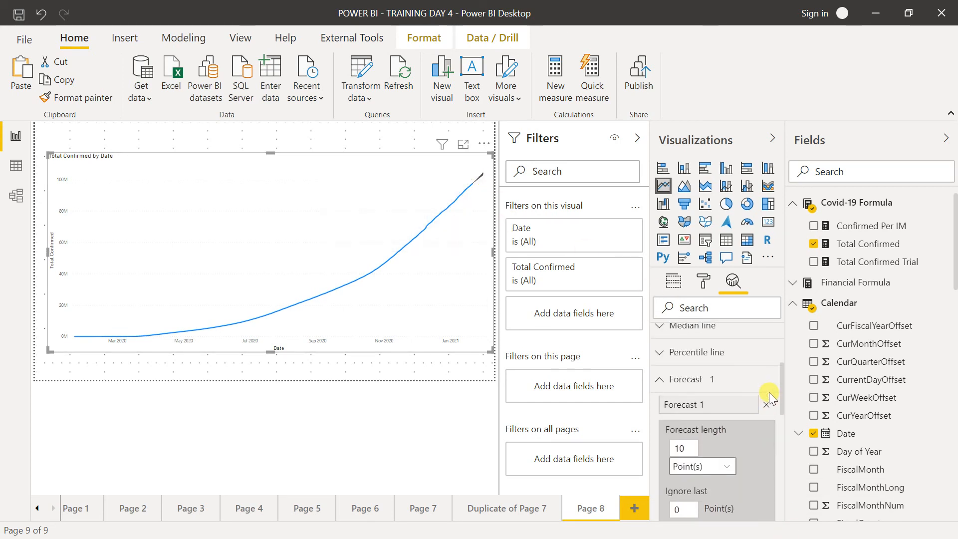
left_click(697, 378)
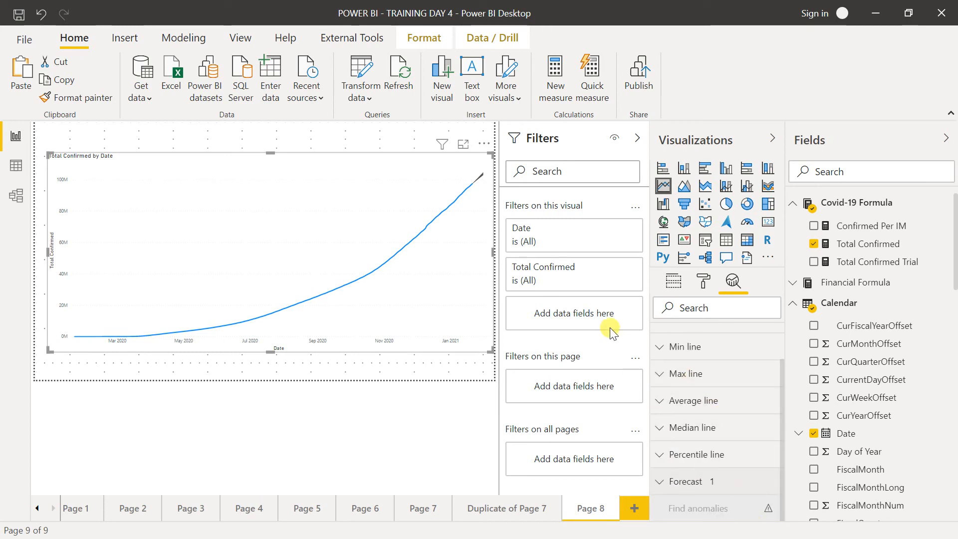
left_click(706, 483)
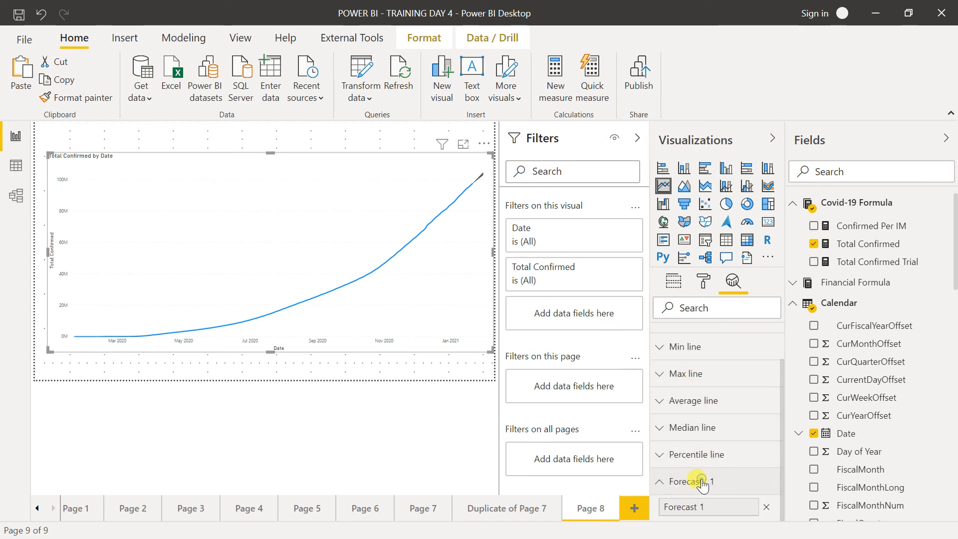
left_click(769, 507)
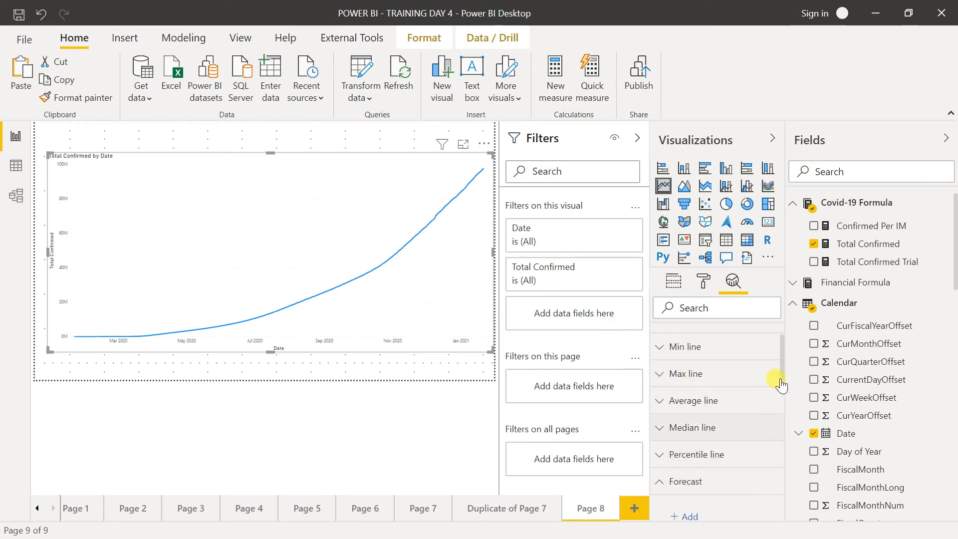
Step: Add anomaly detection to the Total Confirmed line chart and inspect the expected range around the line
left_click_drag(780, 377, 780, 515)
left_click(722, 514)
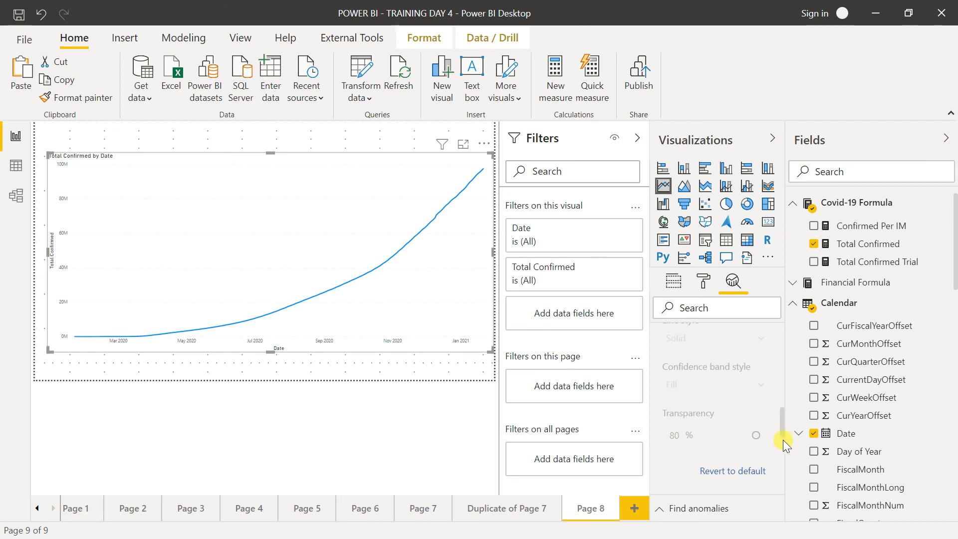
left_click_drag(781, 429, 783, 453)
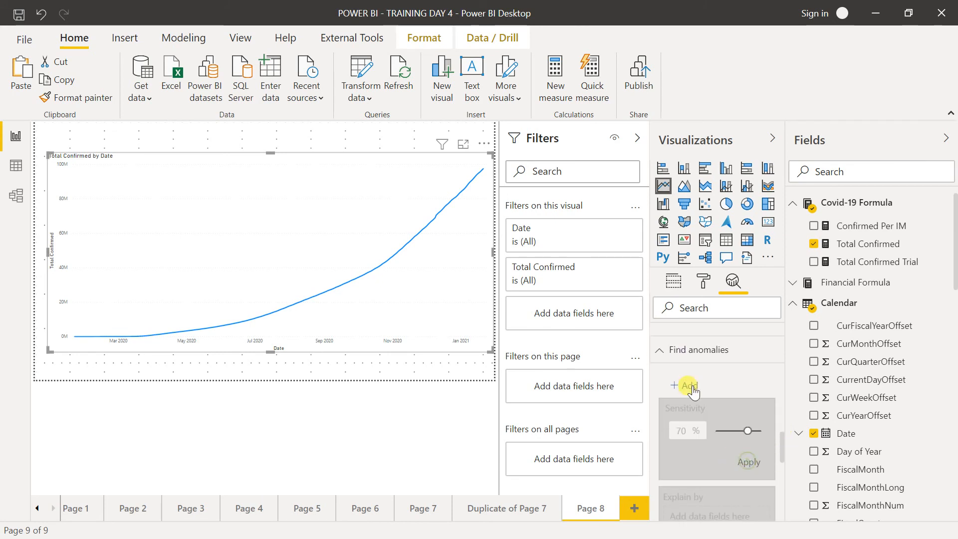
left_click(683, 386)
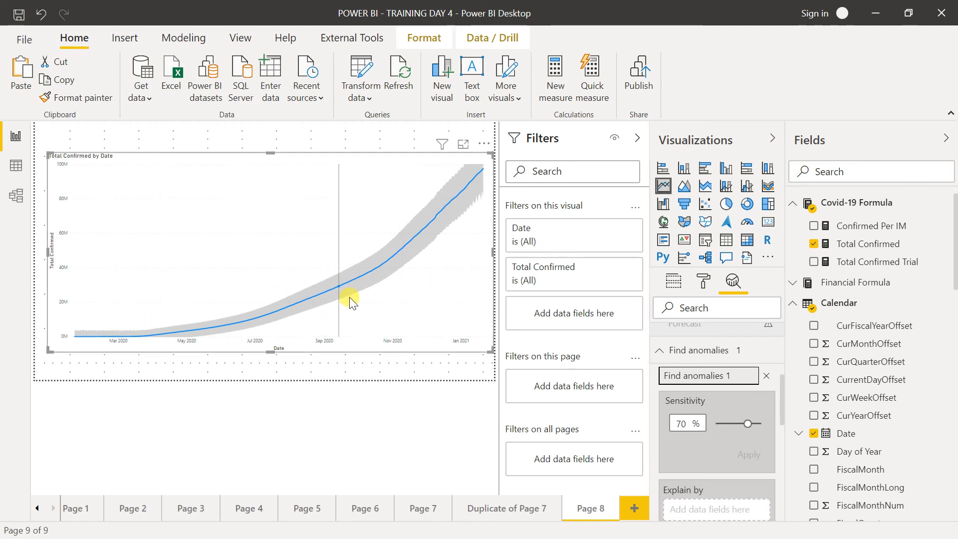
mouse_move(351, 302)
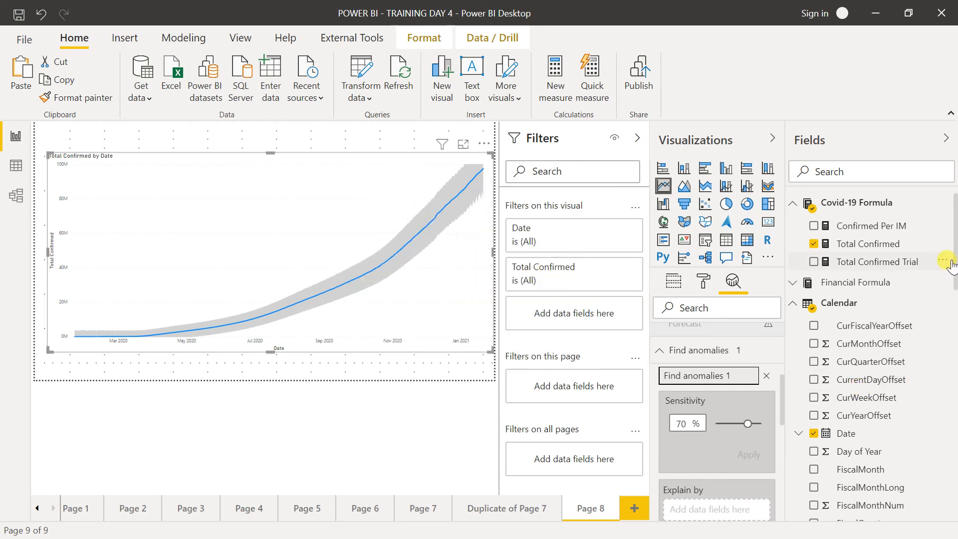
Step: Set the anomaly detection sensitivity to 90% and apply it
scroll(955, 273, "down", 1)
scroll(952, 273, "down", 1)
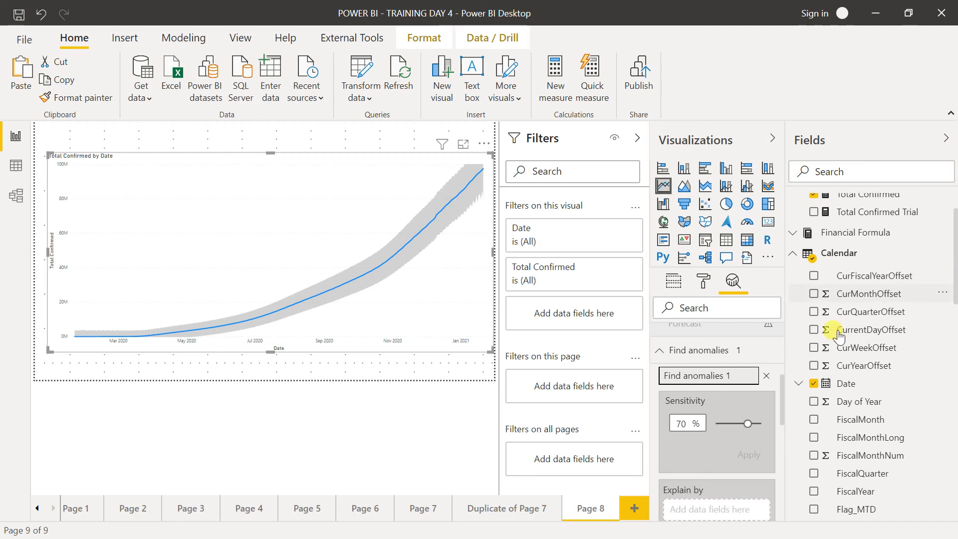
left_click_drag(746, 425, 755, 426)
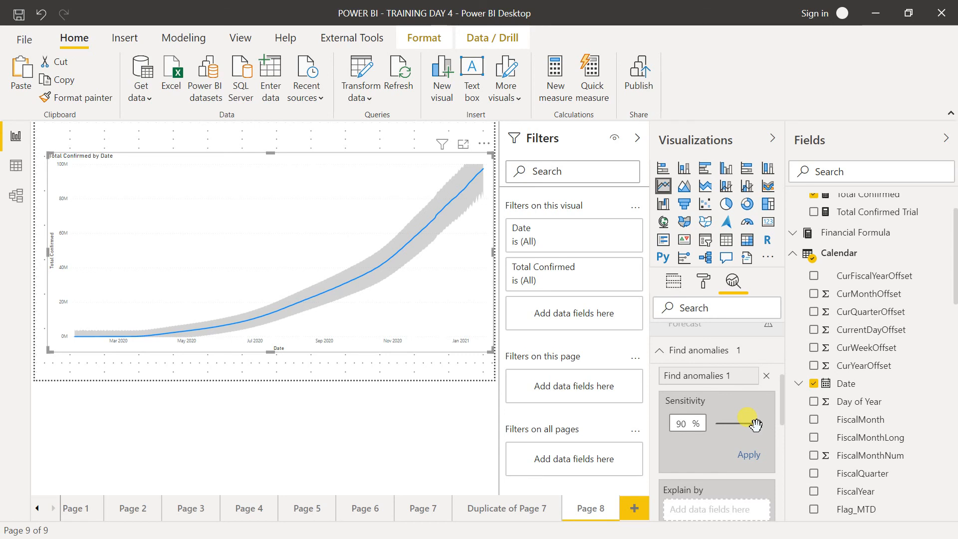
left_click(755, 456)
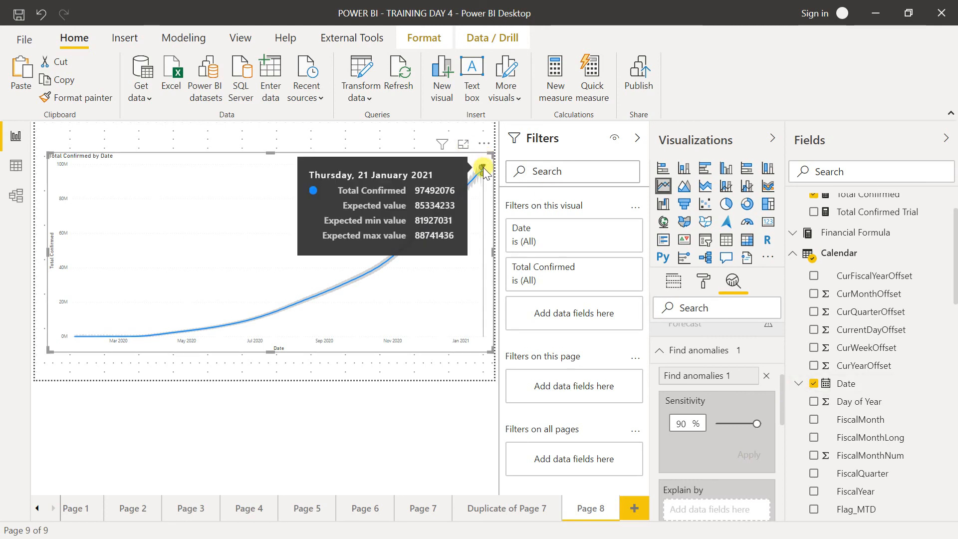
Step: Extend the line chart up to the page's top edge and review the possible explanations for the 20 January 2021 anomaly
left_click_drag(491, 153, 495, 122)
mouse_move(484, 134)
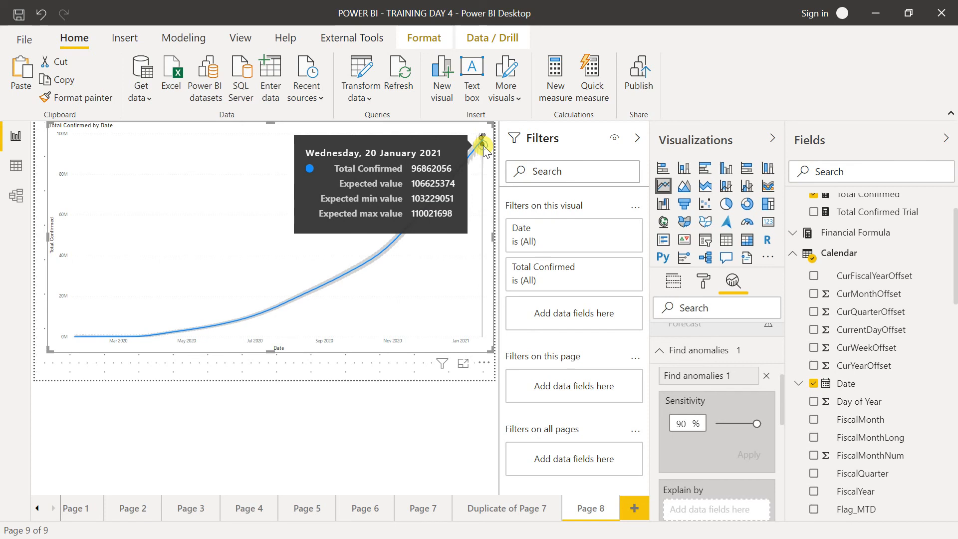
left_click(482, 144)
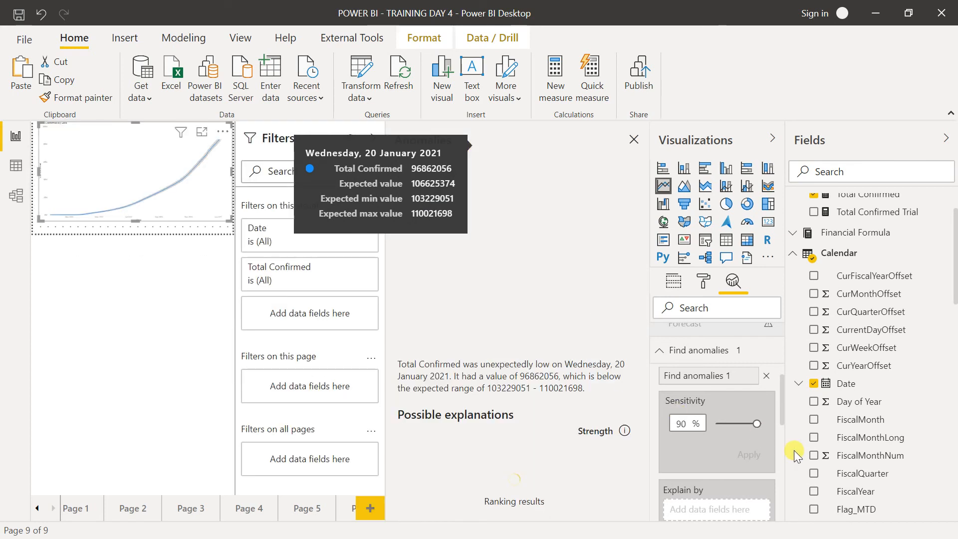
scroll(954, 339, "down", 10)
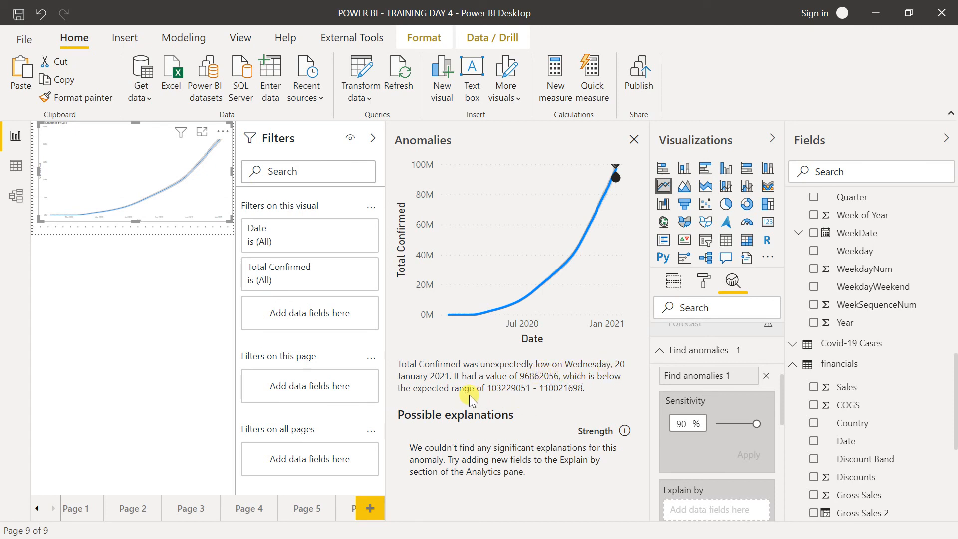
left_click(634, 139)
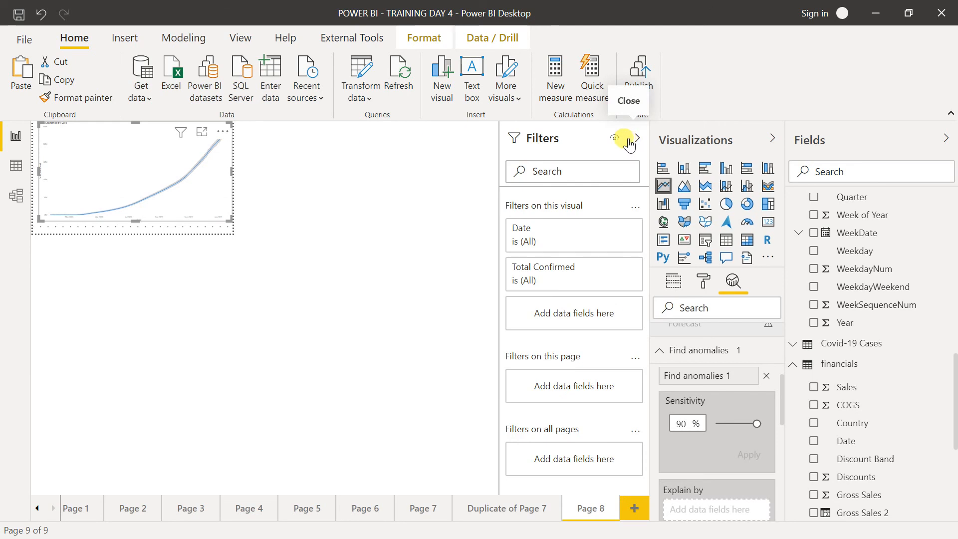
Step: Collapse the Filters and Visualizations panes and go to the report page Duplicate of Page 7
left_click(636, 140)
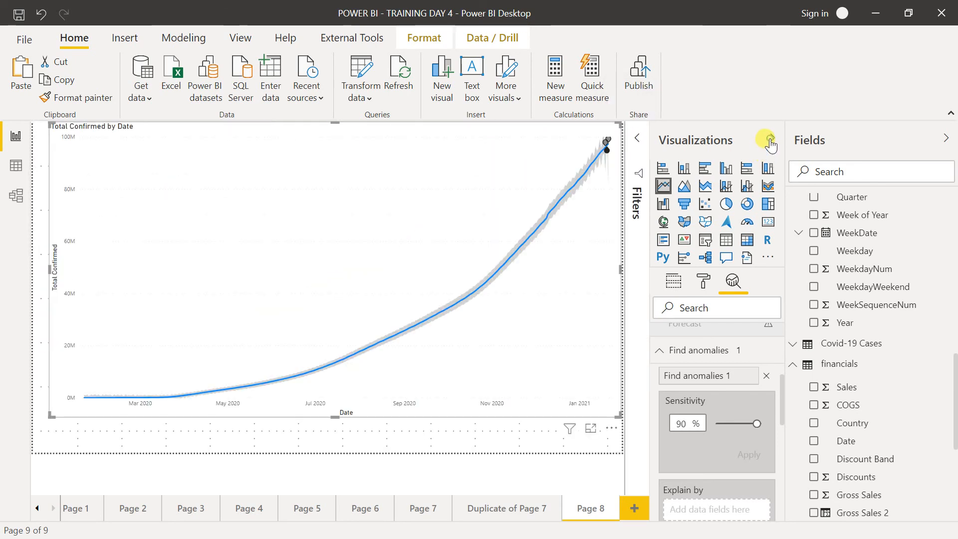
left_click(772, 138)
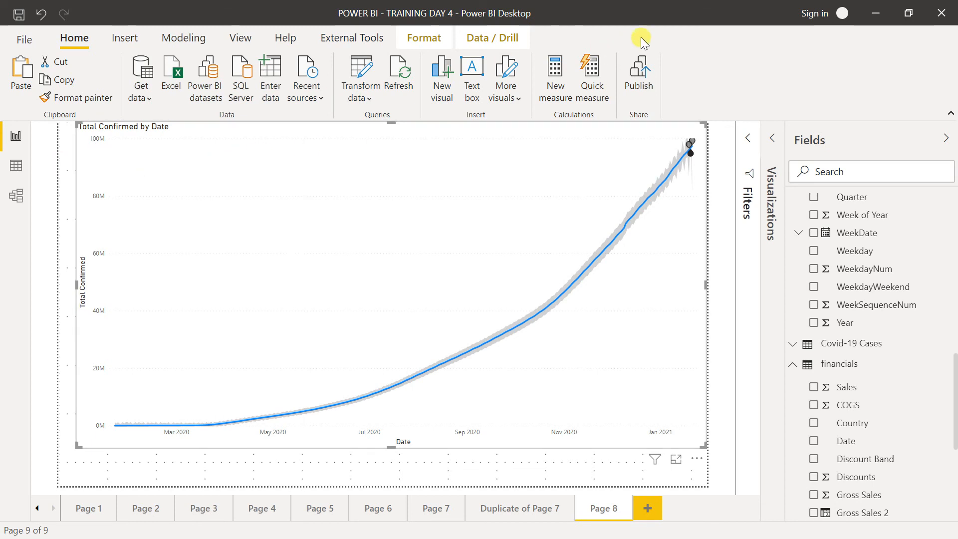
left_click(526, 511)
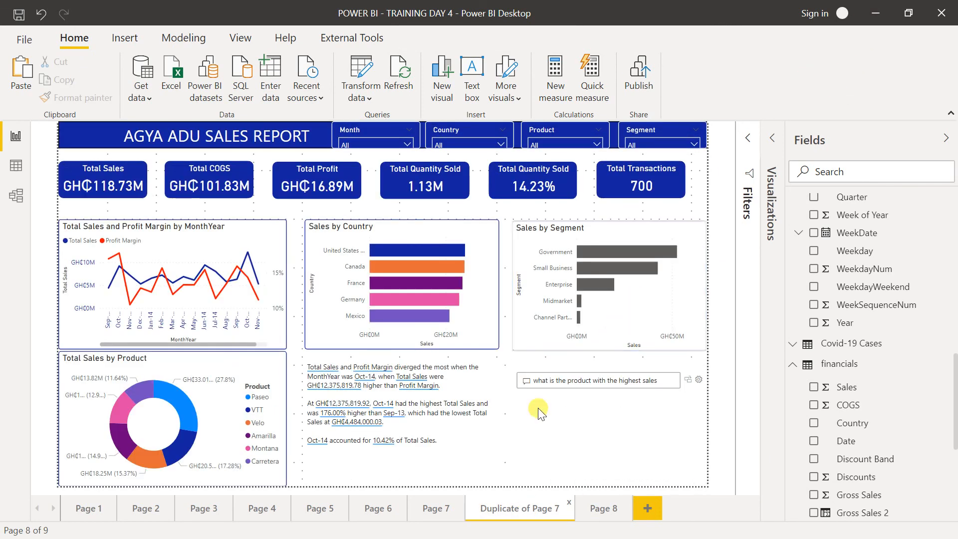
Step: Switch to the DASHBOARD TIPS presentation in PowerPoint and view slide 6 as a full-screen slide show
left_click(876, 15)
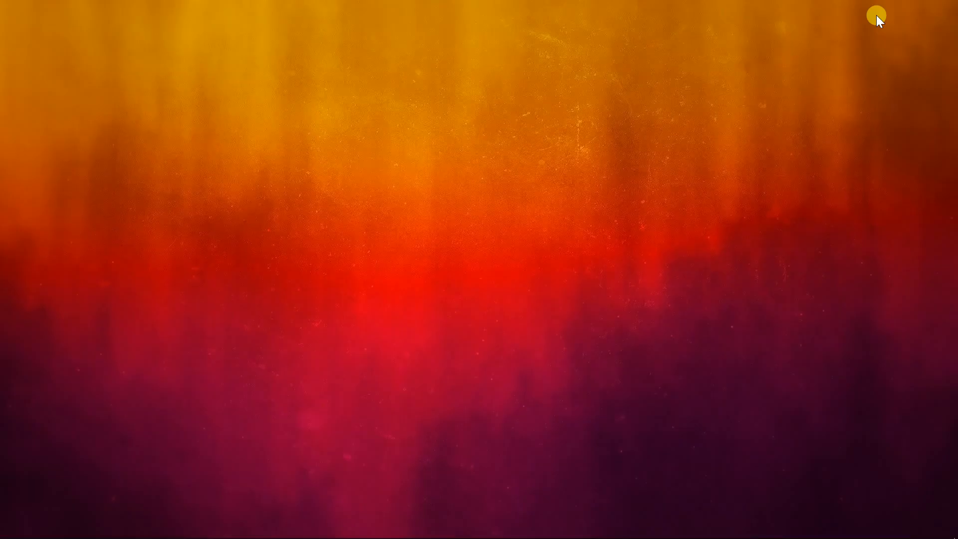
left_click(539, 524)
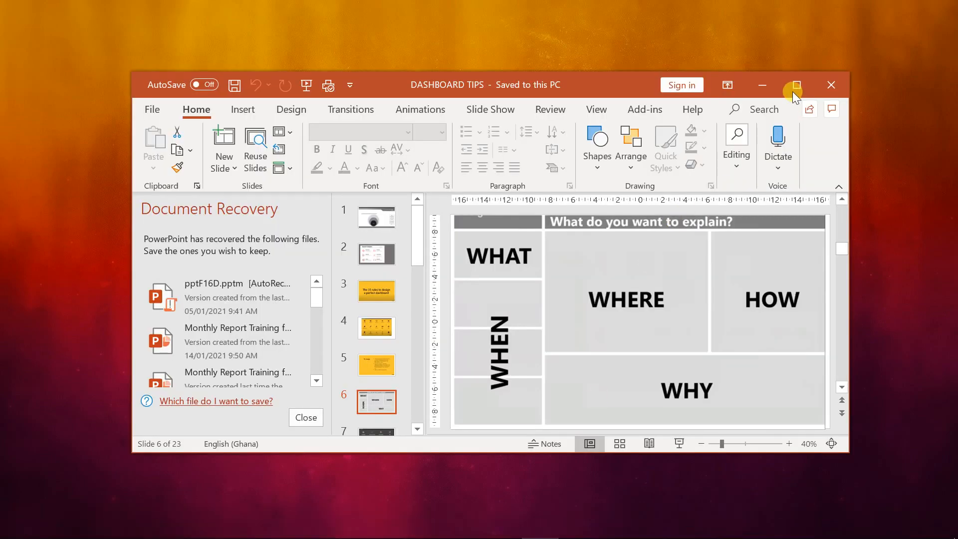
left_click(794, 91)
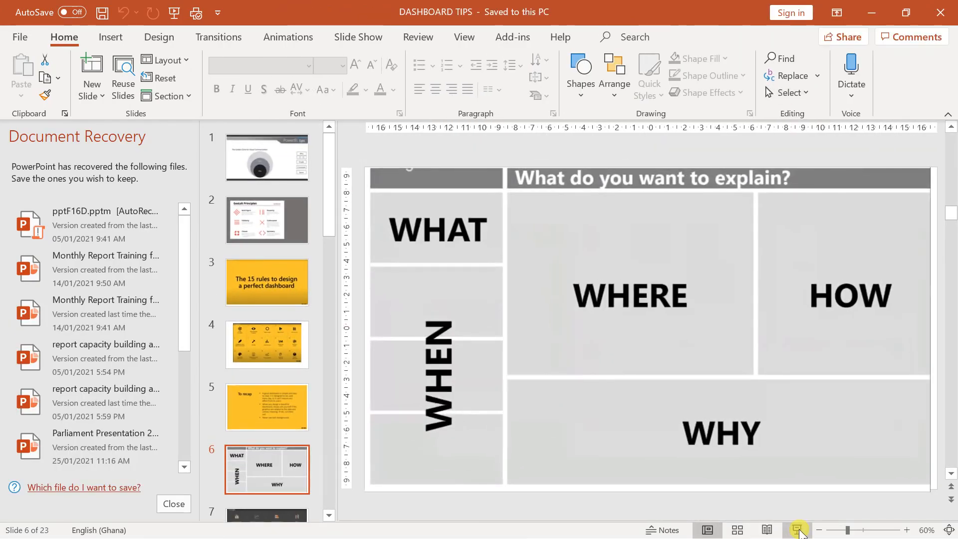
left_click(798, 530)
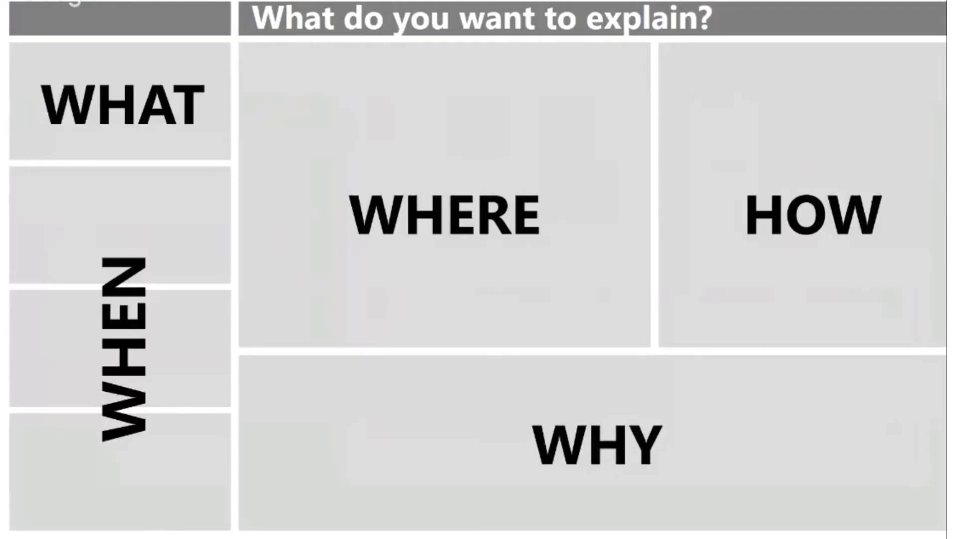
key("Escape")
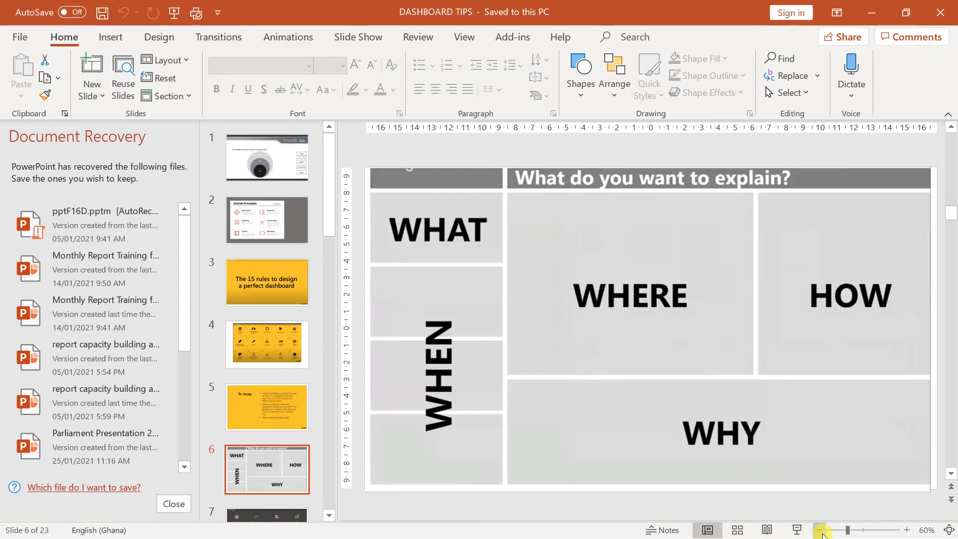
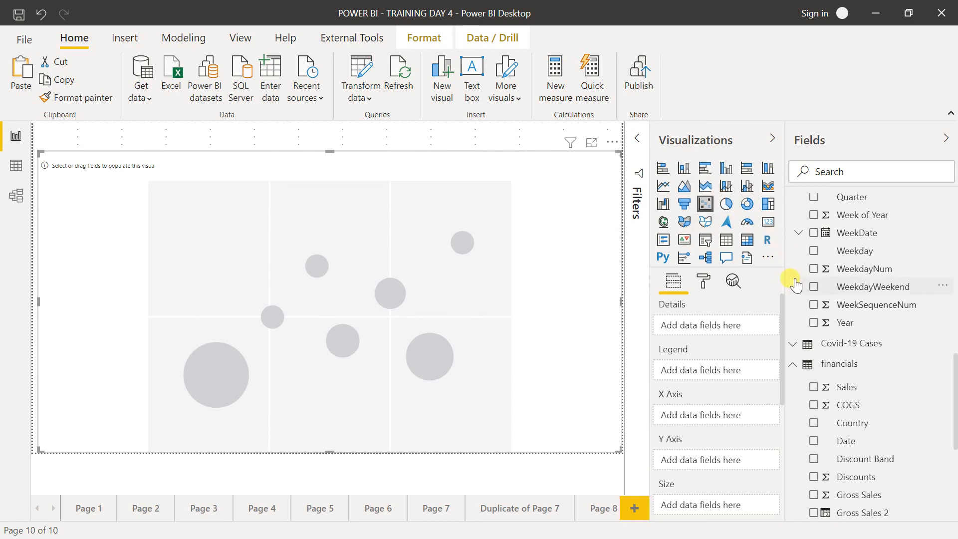
Step: Plot Total Sales on the scatter chart's X axis and Profit Margin on its Y axis, with Country as the details
left_click_drag(955, 385, 953, 227)
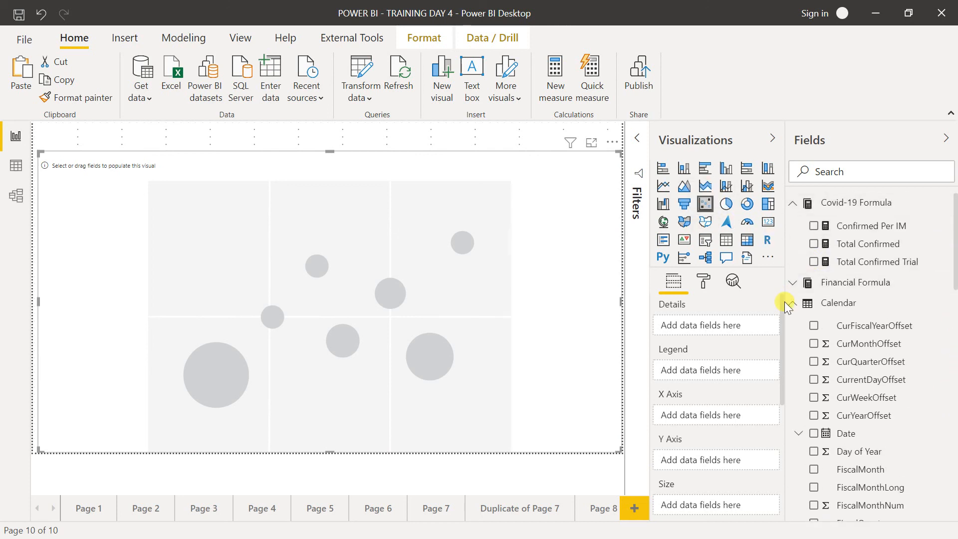
left_click(793, 203)
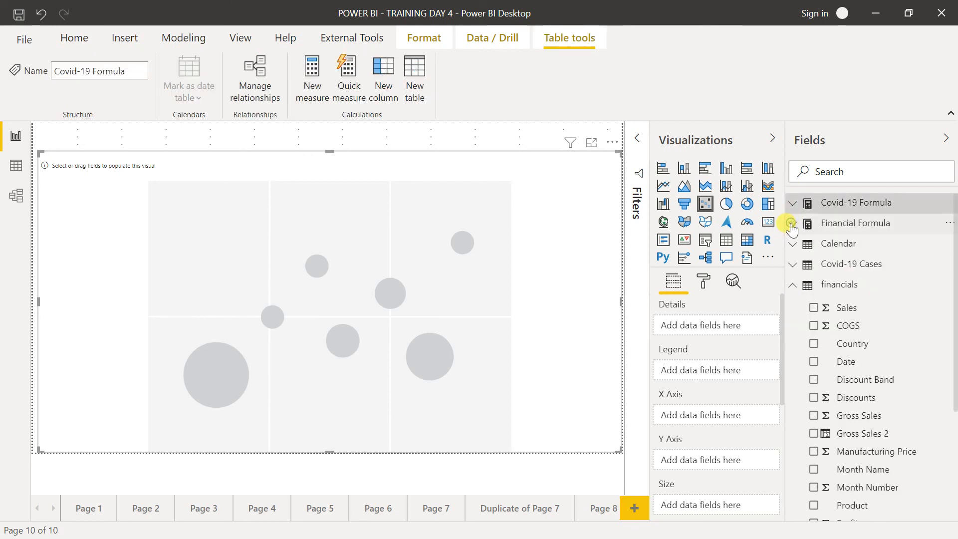
left_click(793, 229)
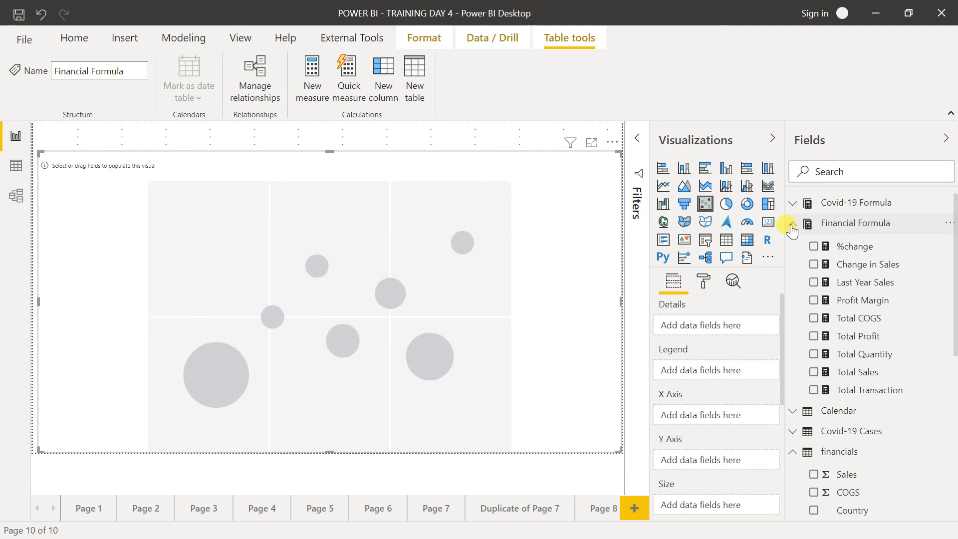
left_click(793, 228)
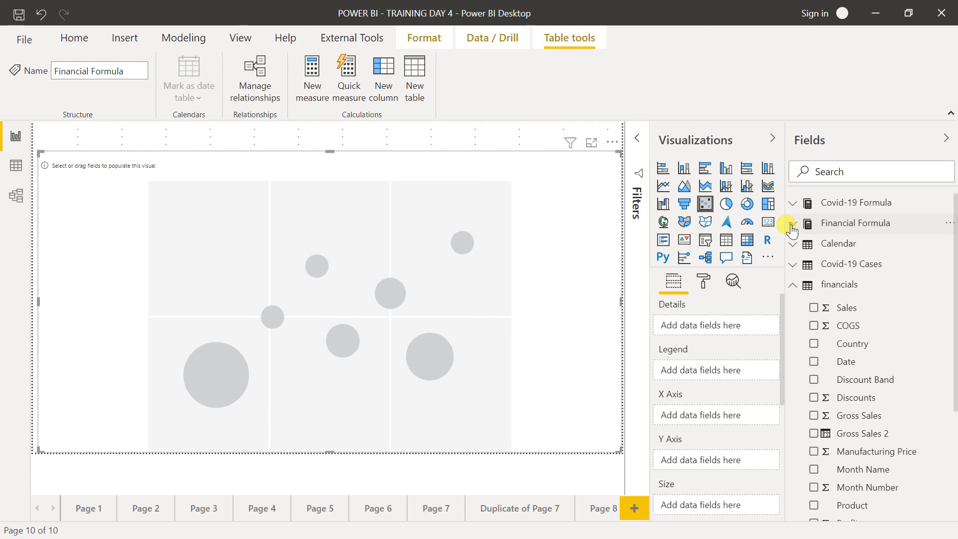
left_click(792, 226)
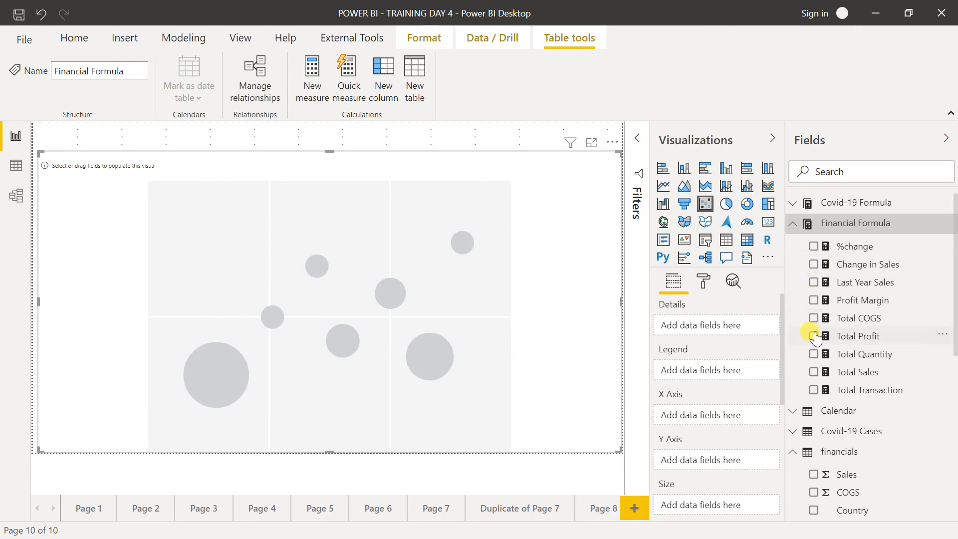
left_click(814, 373)
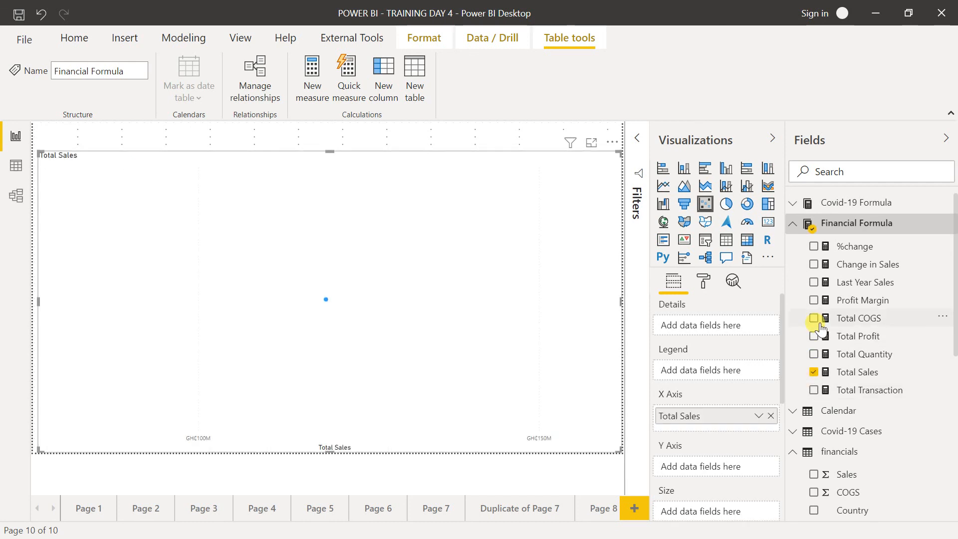
left_click(814, 301)
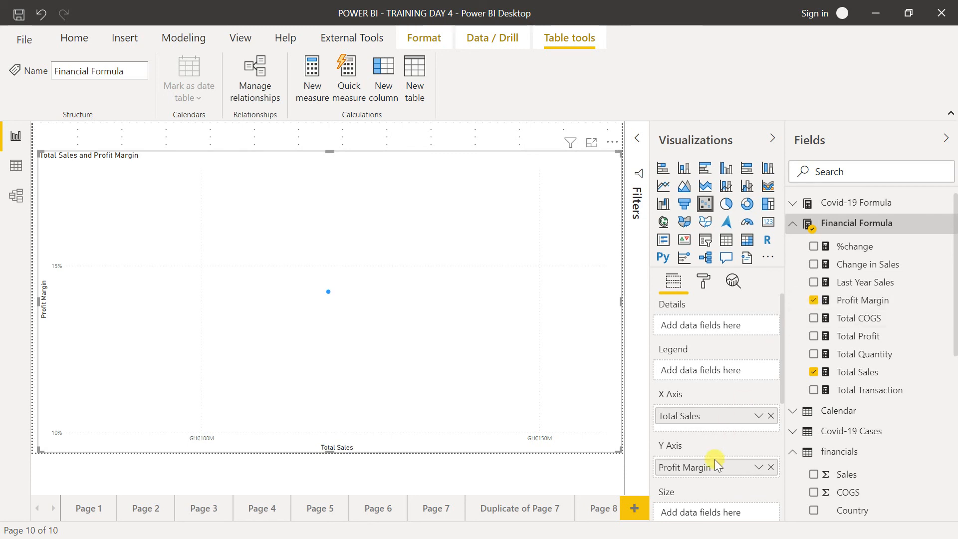
left_click_drag(957, 302, 955, 395)
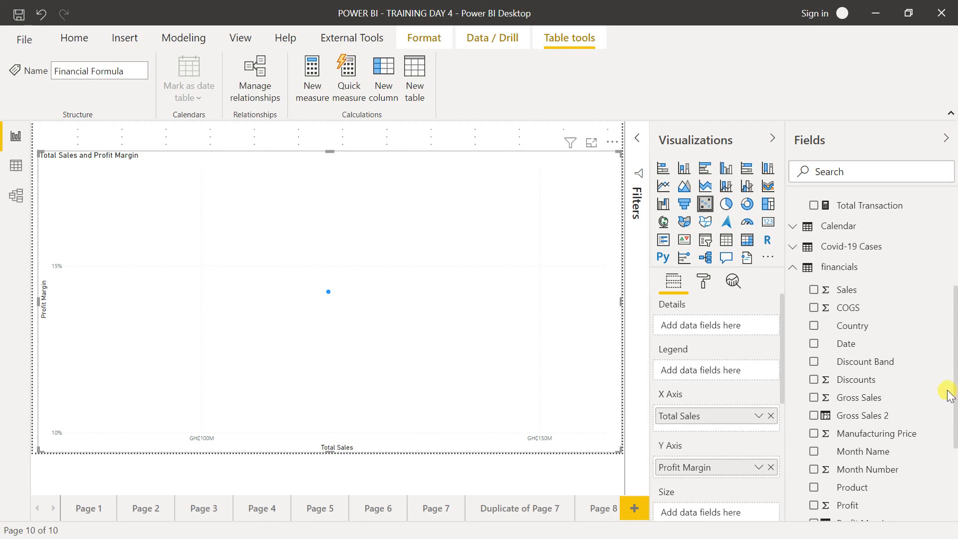
left_click_drag(849, 324, 681, 329)
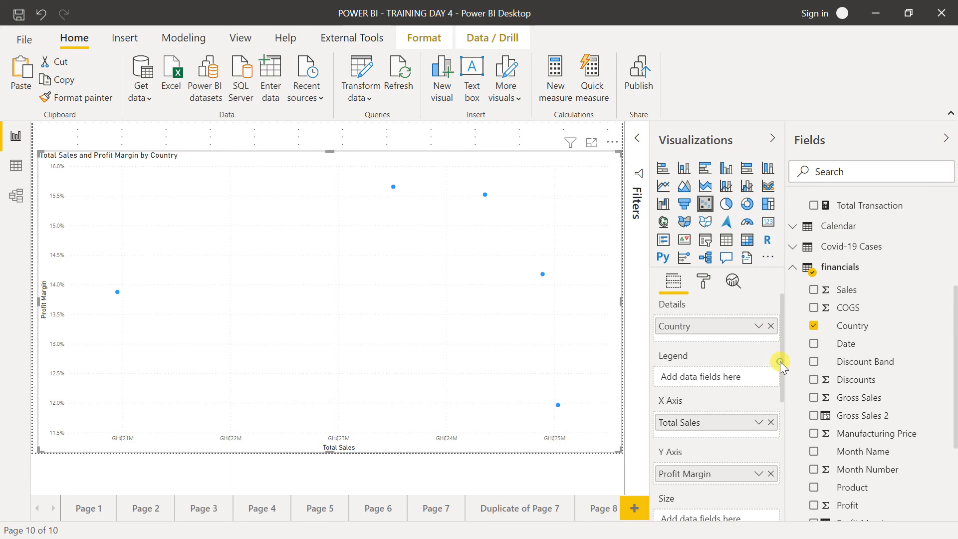
Step: Size the scatter chart's bubbles by Total Sales and inspect the individual country bubbles
left_click_drag(780, 362, 780, 410)
left_click_drag(953, 375, 951, 299)
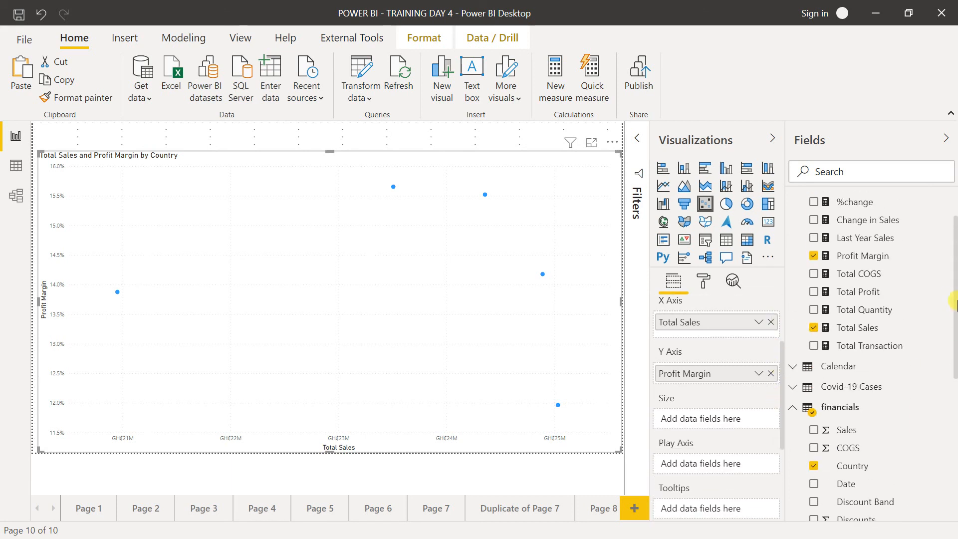
left_click_drag(860, 338, 710, 418)
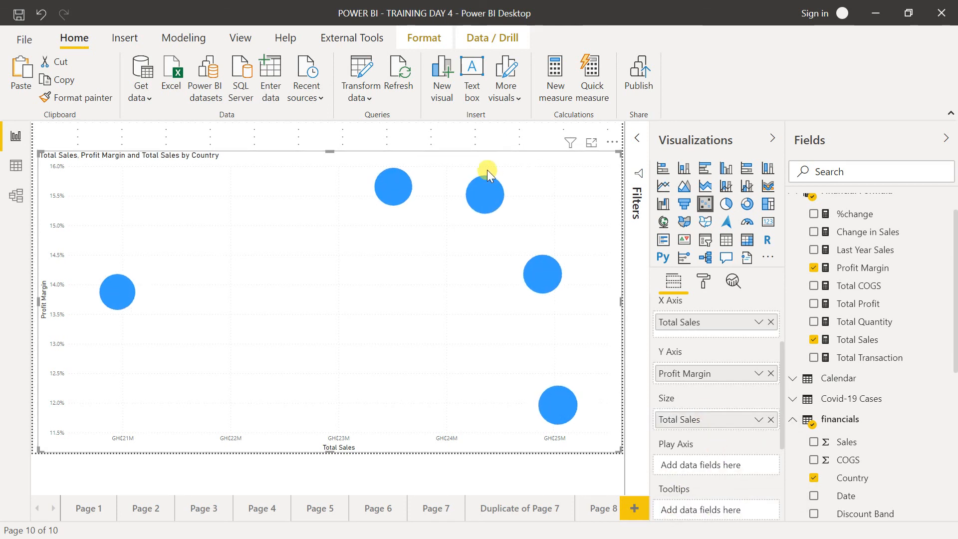
mouse_move(490, 192)
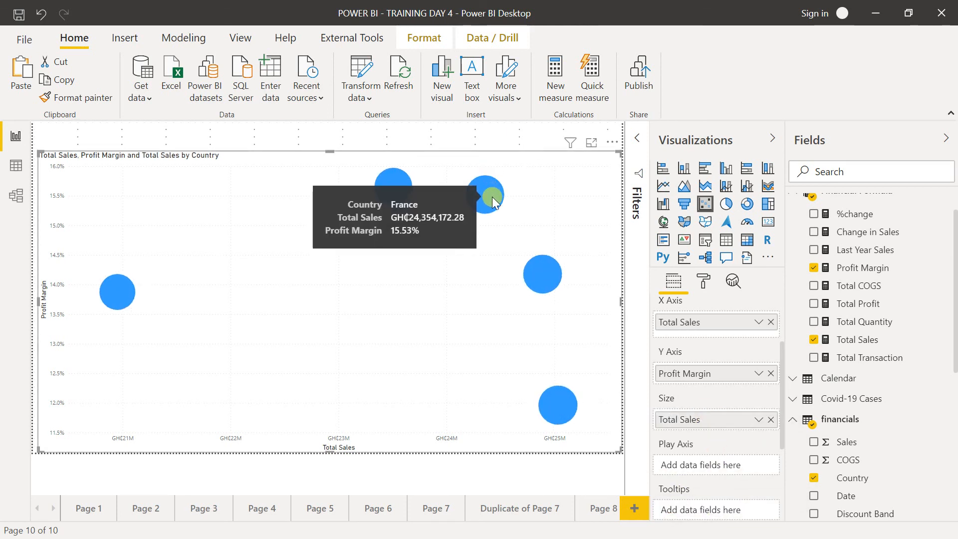
mouse_move(542, 403)
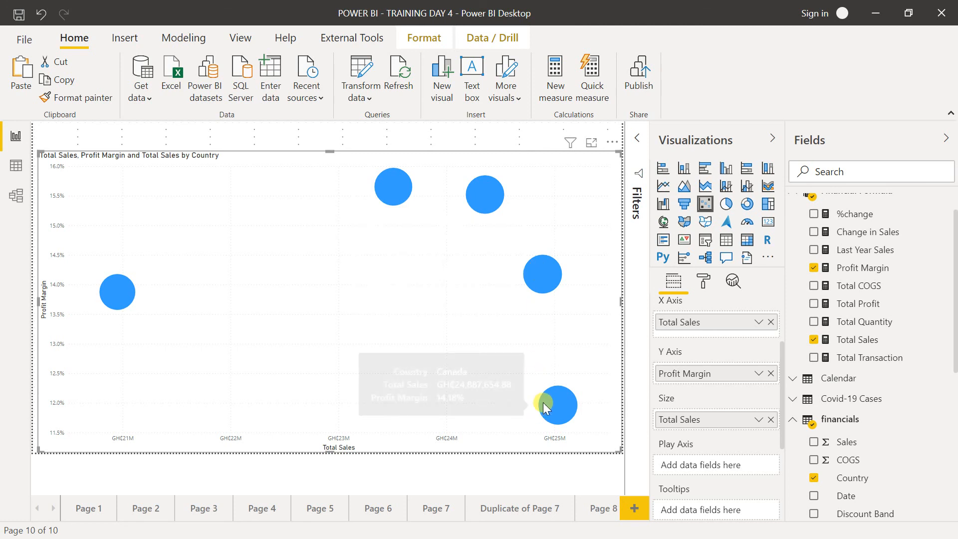
Step: Replace the scatter chart's bubble size field with Total Profit
left_click(771, 420)
left_click_drag(859, 307, 738, 419)
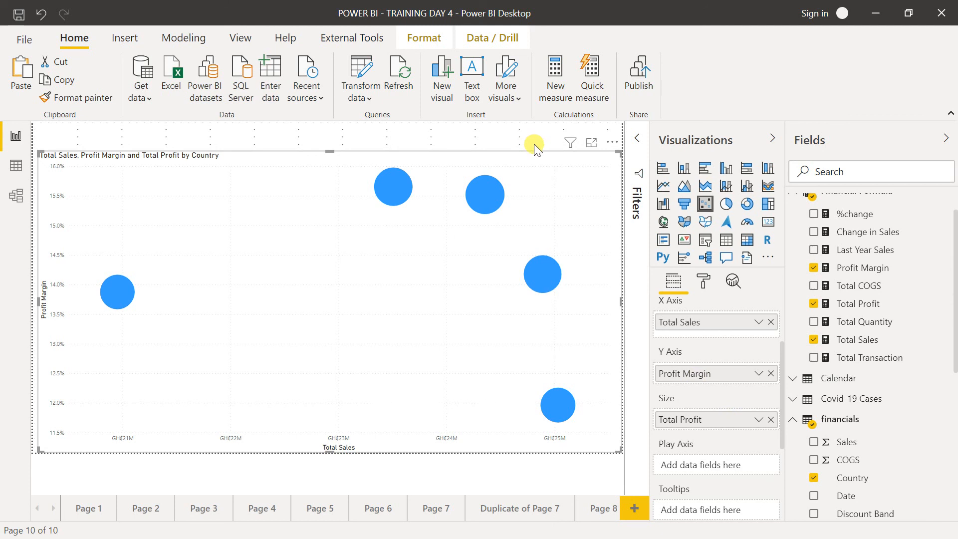
left_click_drag(783, 421, 780, 340)
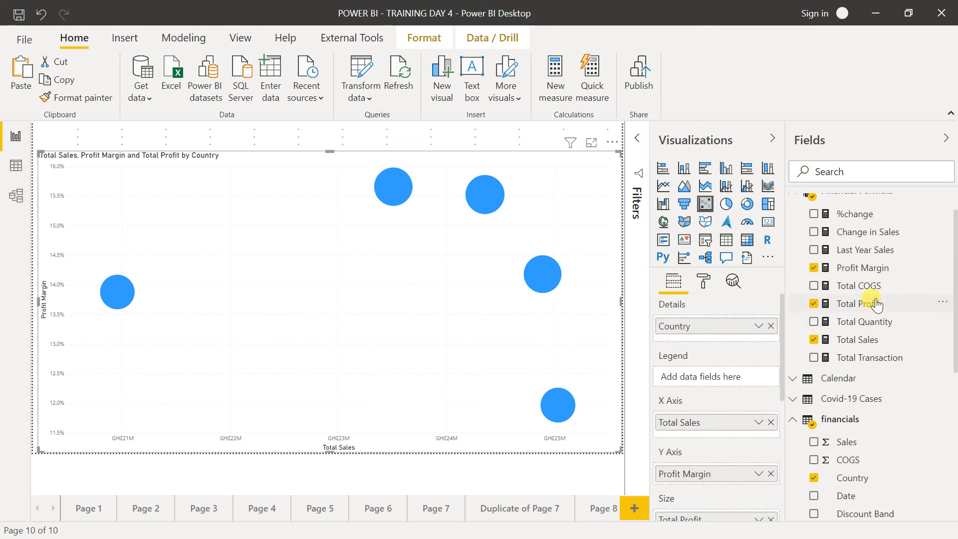
Step: Enable separate data colors for every country in the scatter chart
left_click(703, 286)
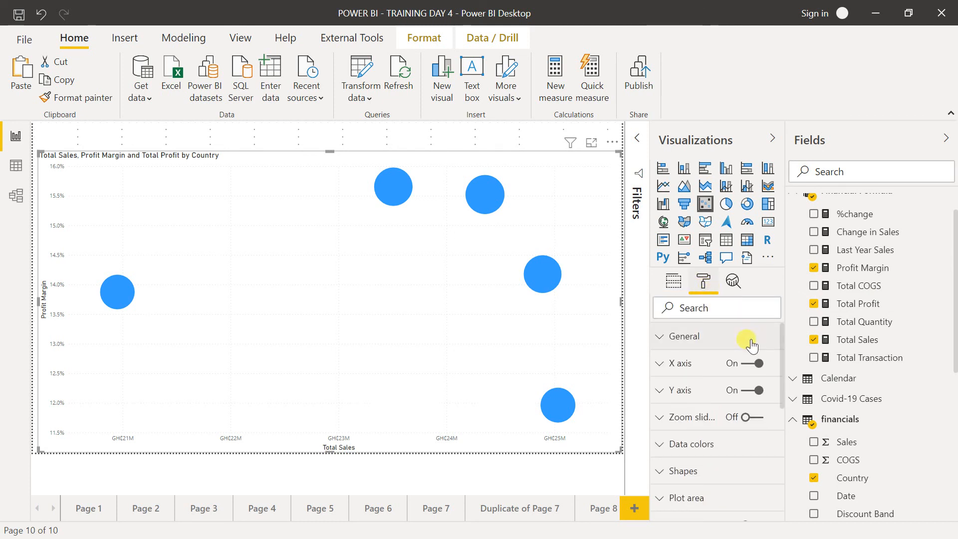
scroll(782, 367, "down", 2)
left_click(725, 377)
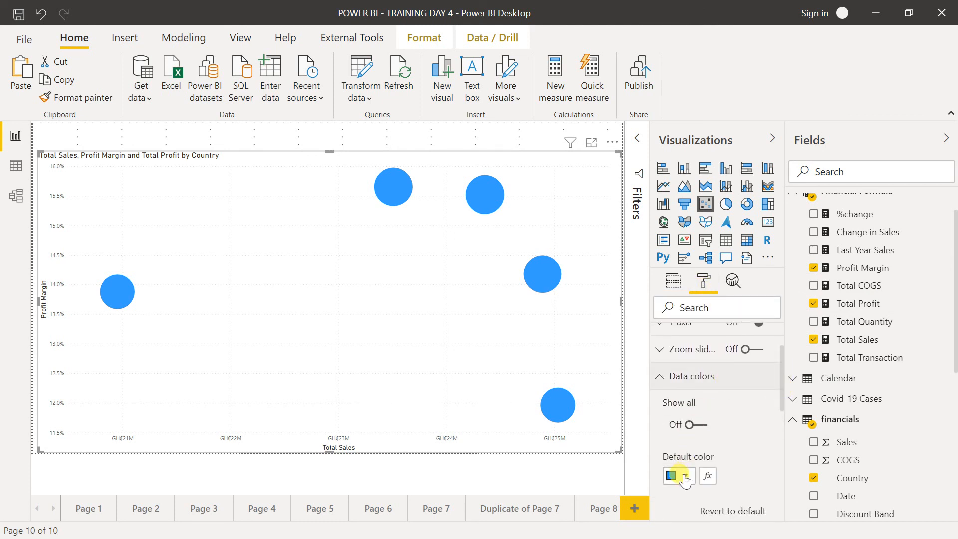
left_click(699, 426)
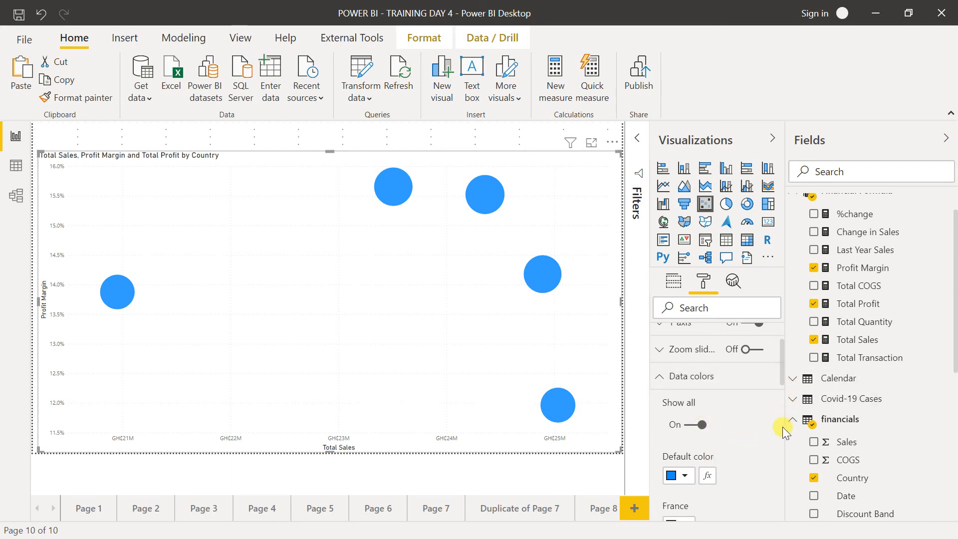
scroll(783, 368, "down", 4)
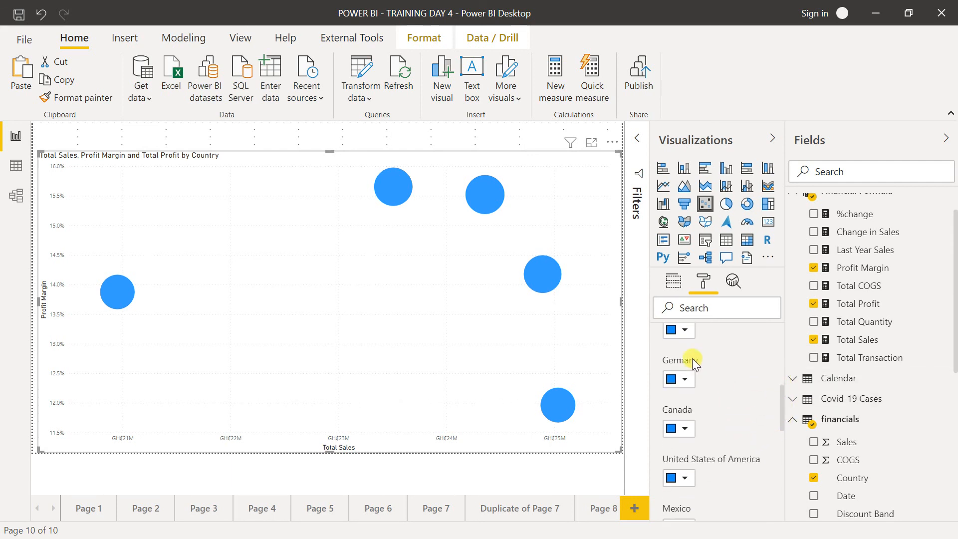
Step: Set the data color of the country above Germany to dark blue and Germany's to orange in the scatter chart
left_click(684, 342)
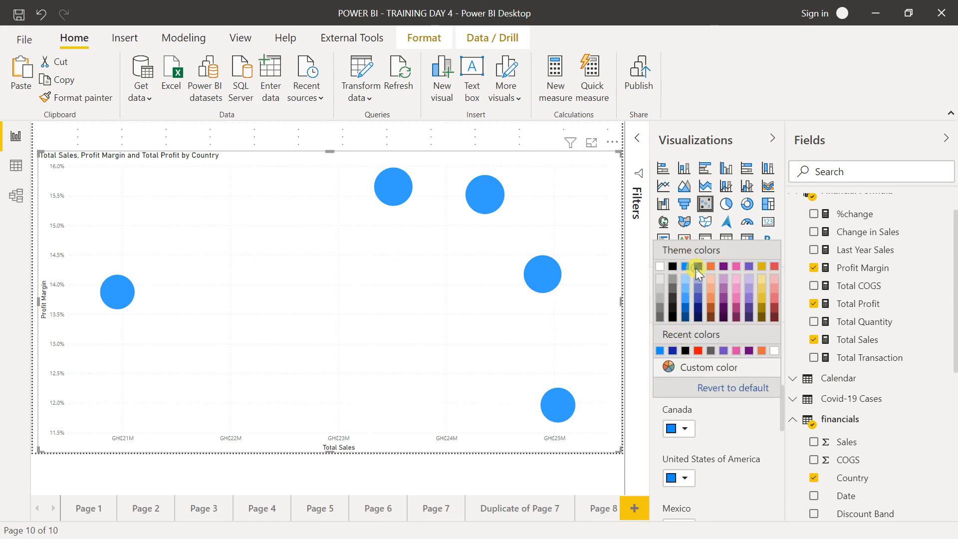
left_click(696, 268)
left_click(688, 383)
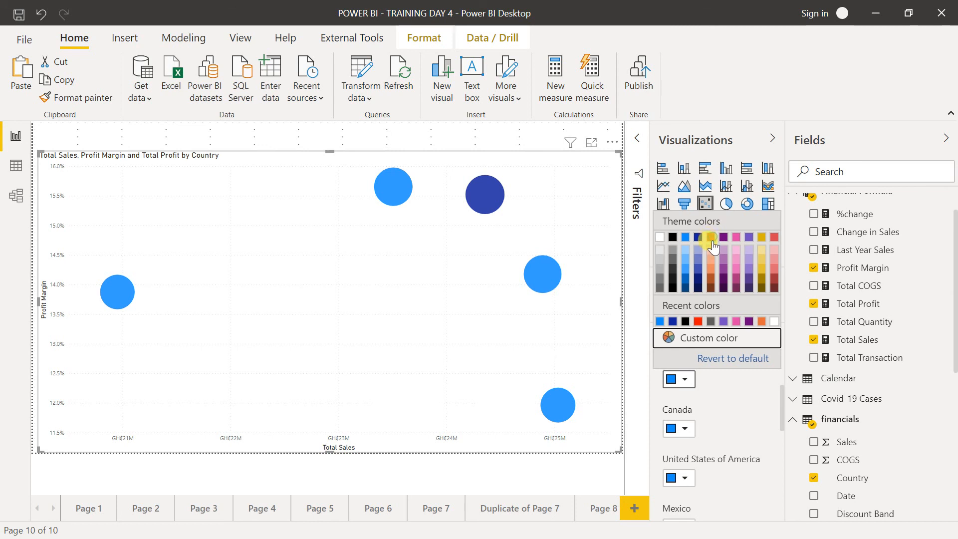
left_click(711, 237)
Step: Set the scatter chart's data colors to dark purple for Canada and light violet for the United States of America
left_click(686, 429)
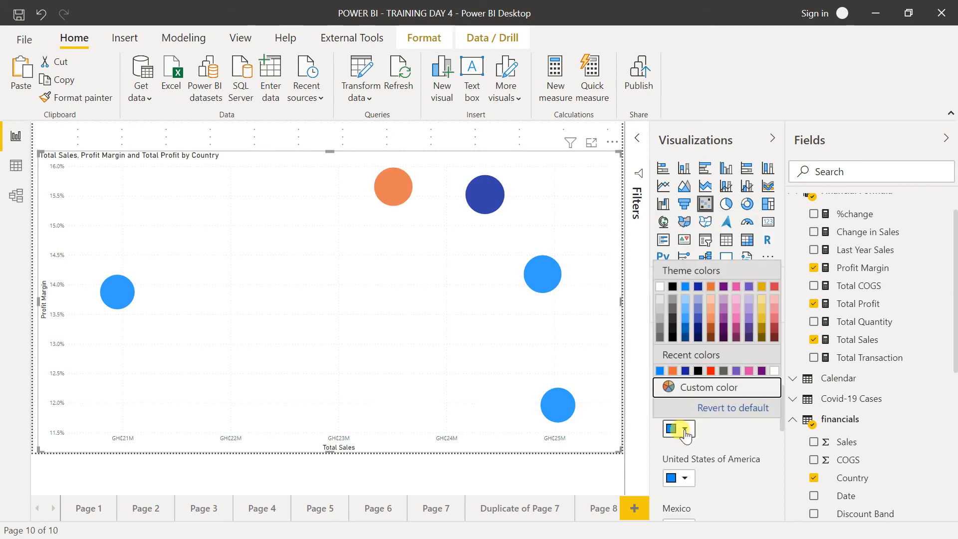
left_click(686, 429)
left_click(684, 429)
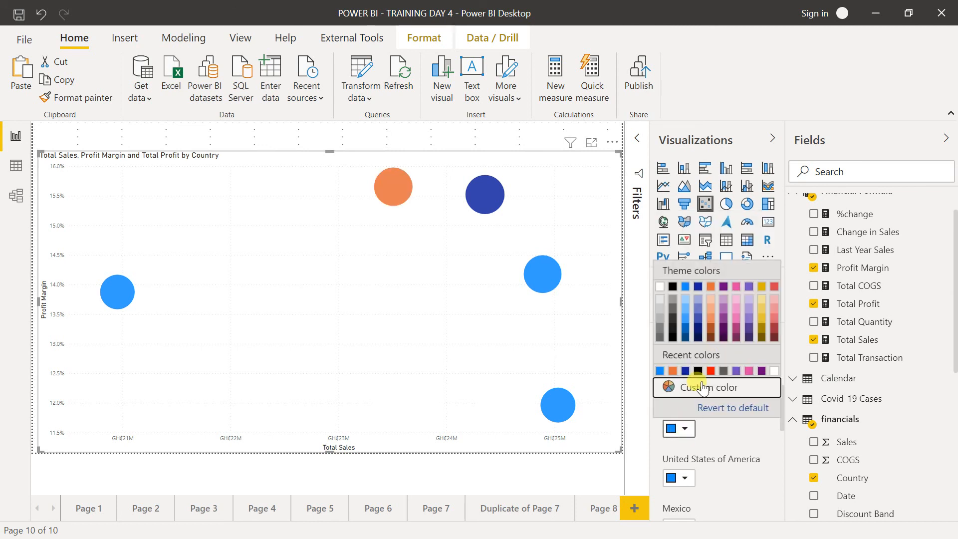
left_click(724, 289)
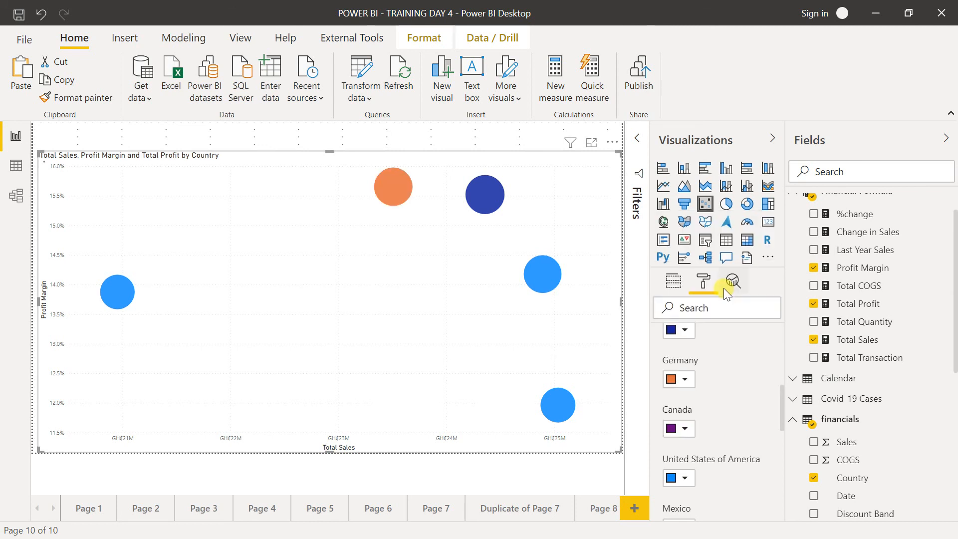
left_click(685, 477)
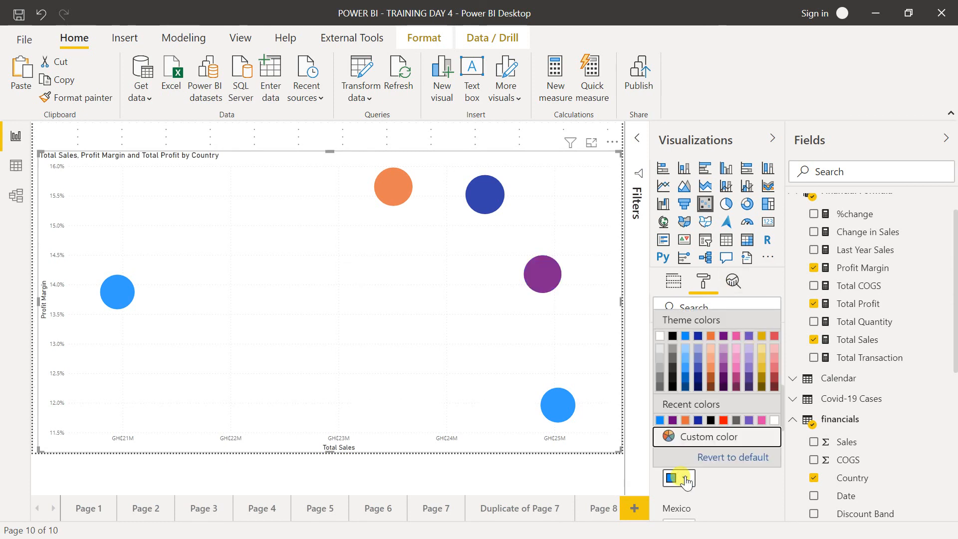
left_click(749, 337)
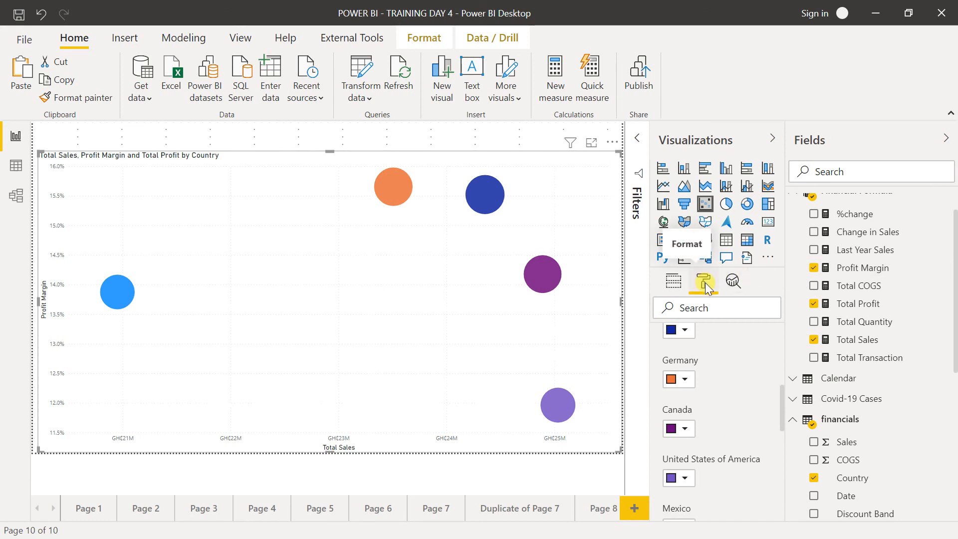
Step: Set the start value of the scatter chart's X axis to 0
left_click_drag(785, 400, 785, 310)
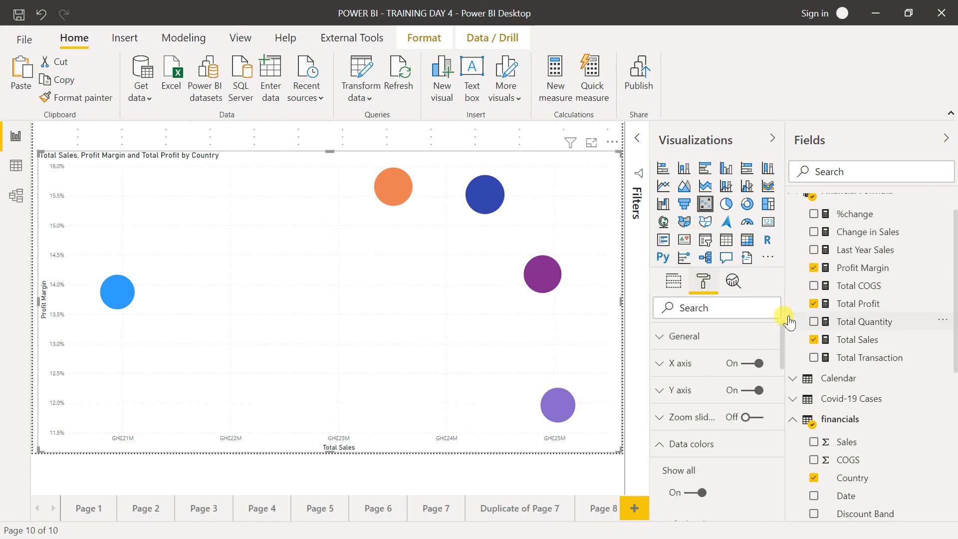
left_click(694, 365)
left_click(691, 455)
type("0")
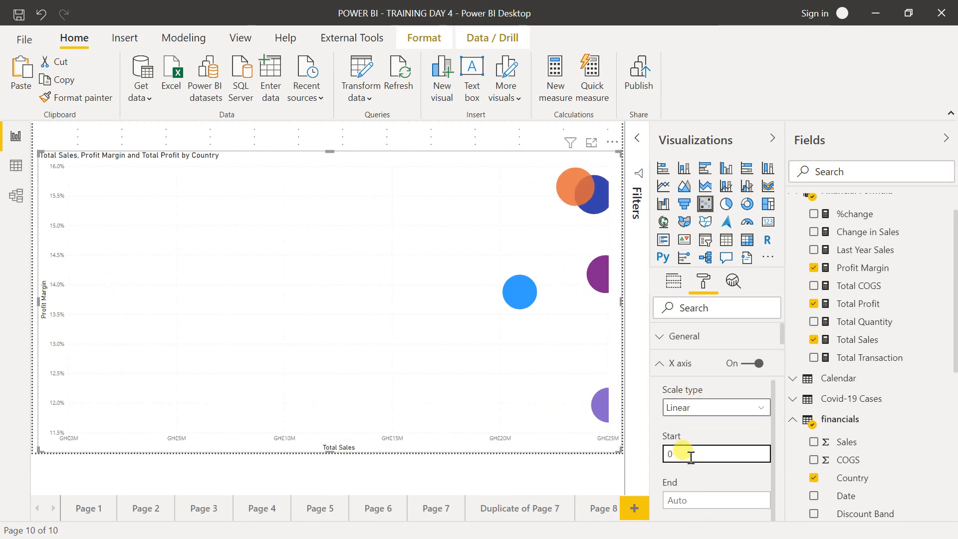
left_click(688, 365)
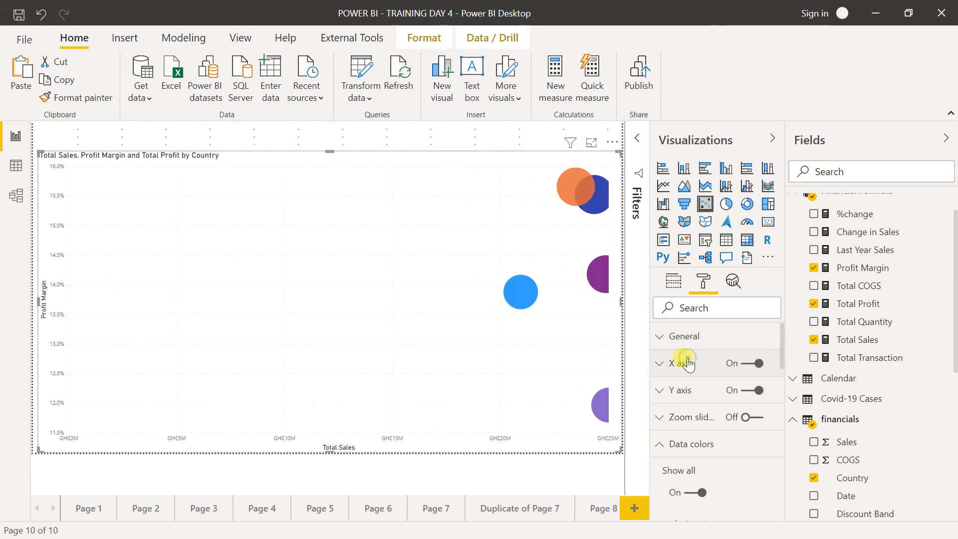
Step: Set the start value of the scatter chart's Y axis to 0 and review both axes' range settings
left_click(679, 392)
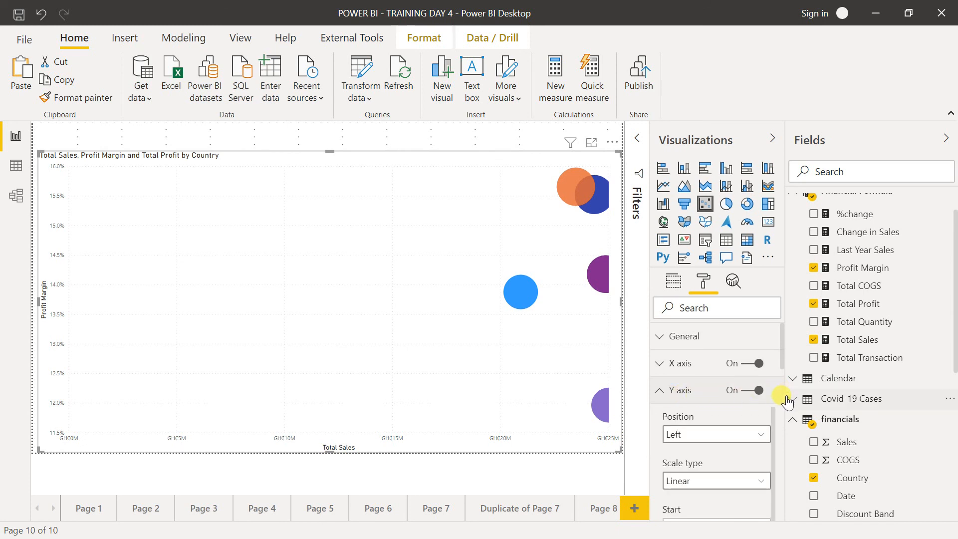
left_click_drag(782, 340, 784, 360)
left_click(702, 342)
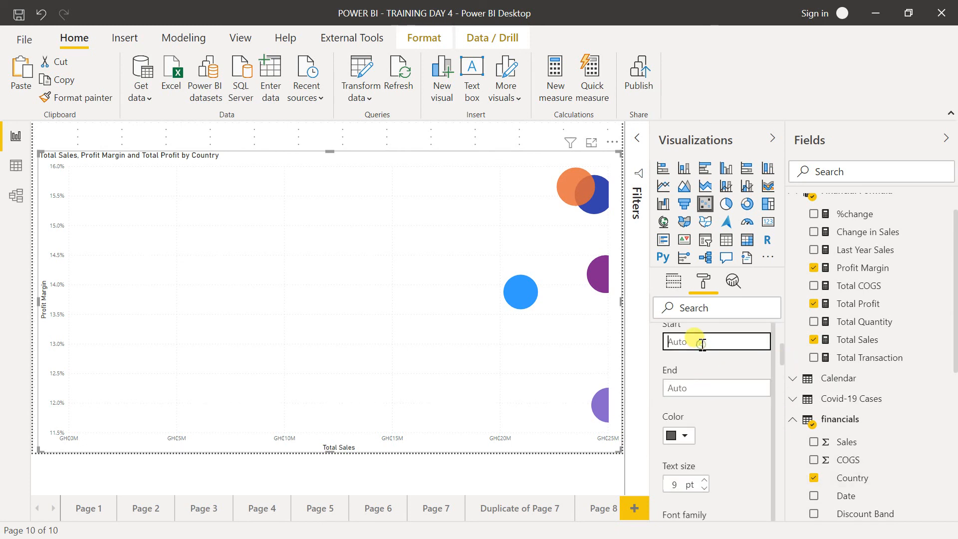
type("0")
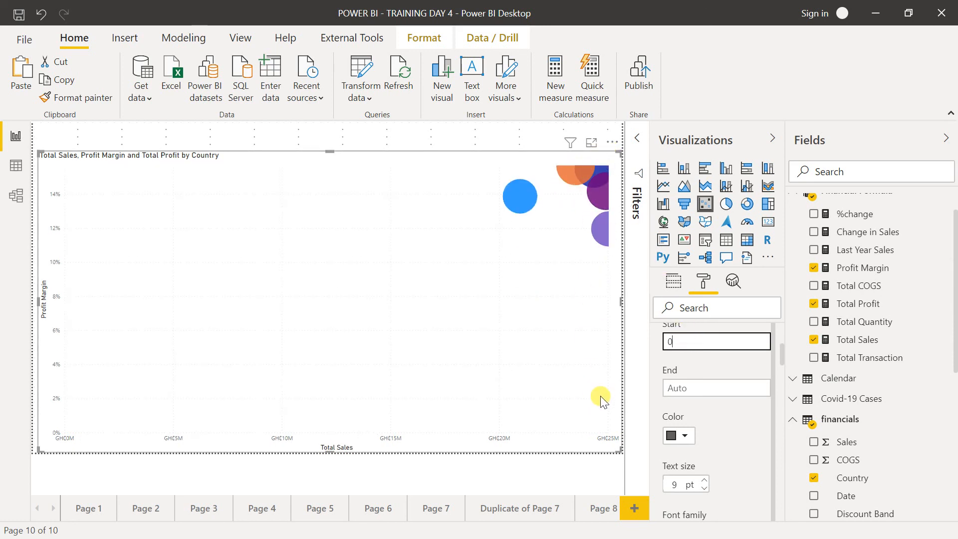
left_click(675, 388)
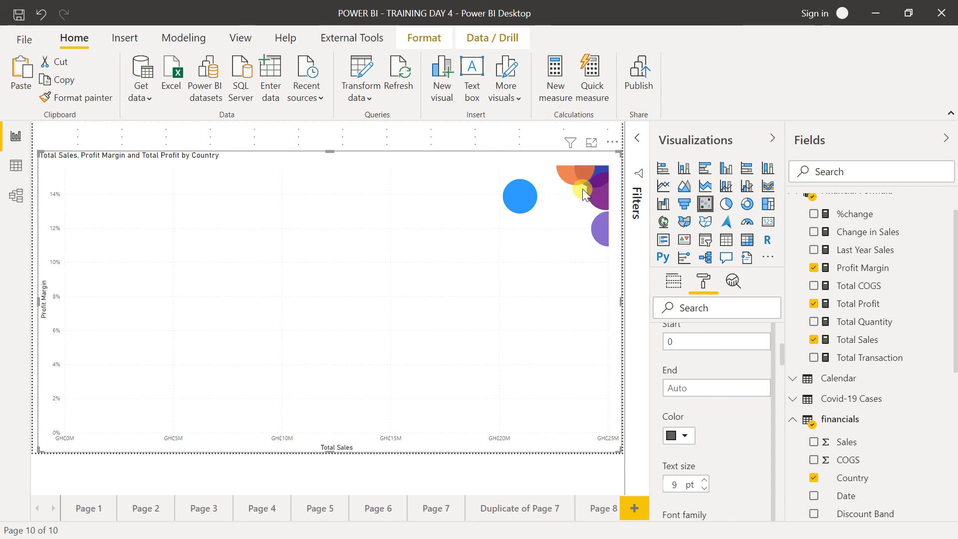
mouse_move(599, 176)
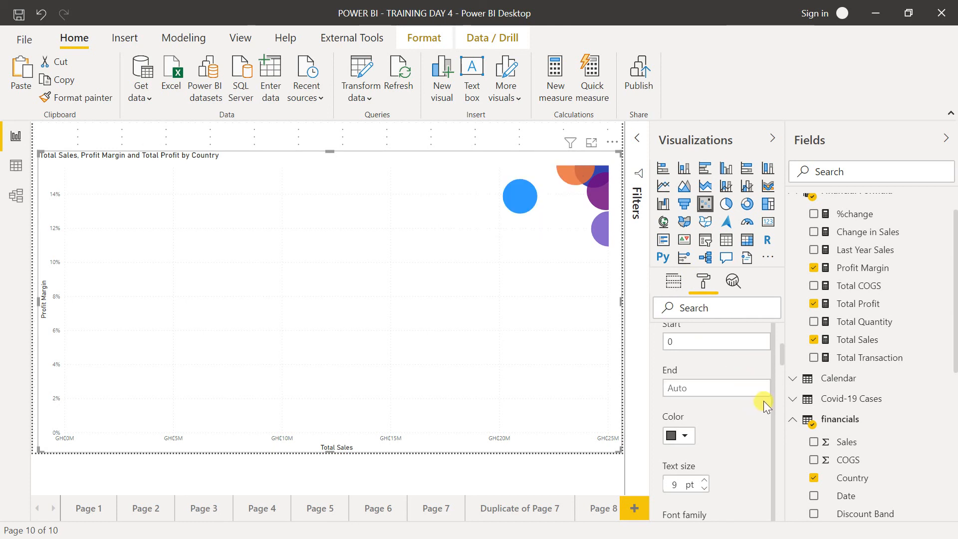
scroll(782, 353, "up", 4)
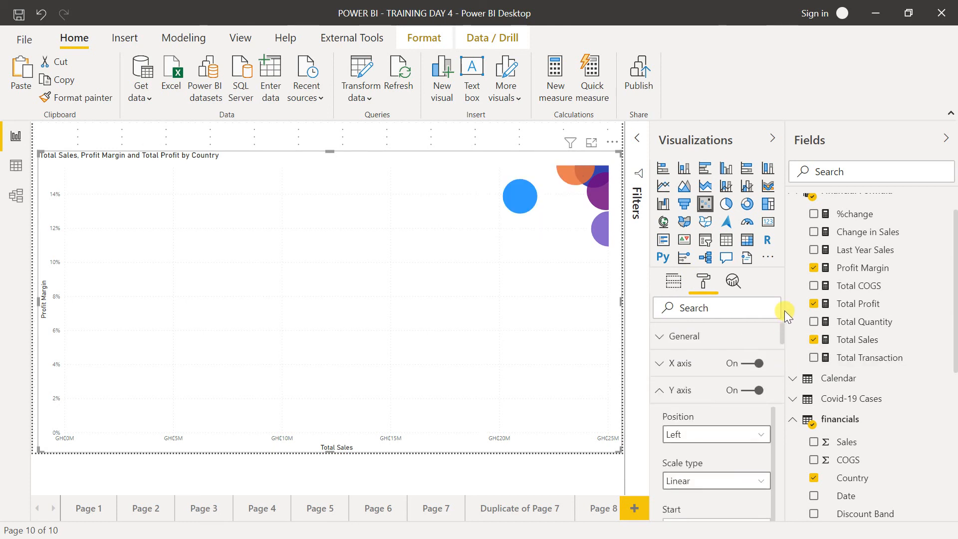
left_click(684, 362)
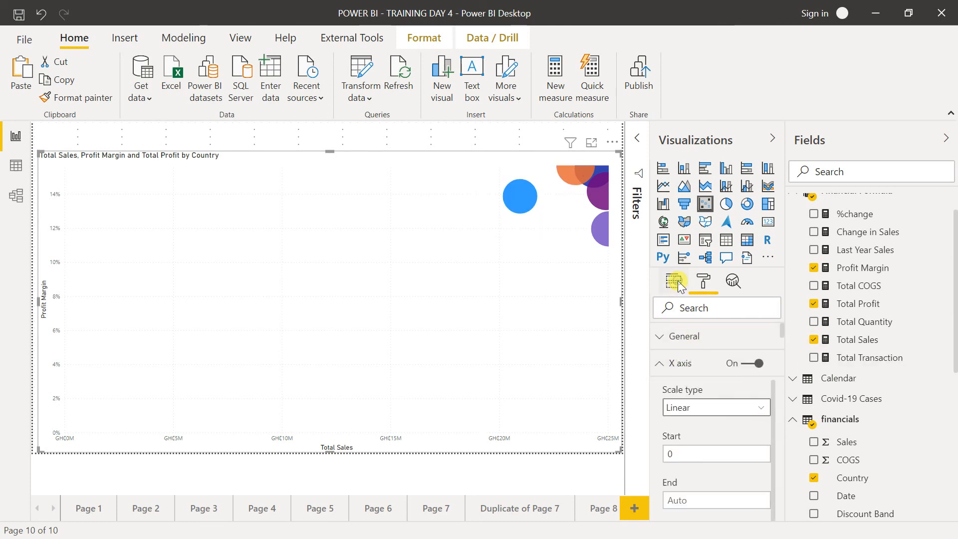
Step: Add the MonthYear field from the Calendar table to the scatter chart
left_click(676, 283)
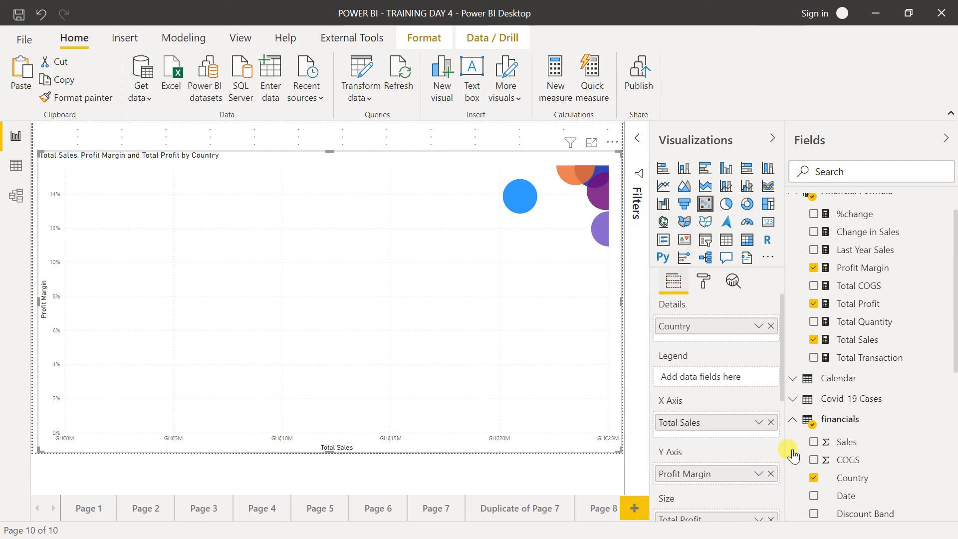
scroll(955, 303, "up", 1)
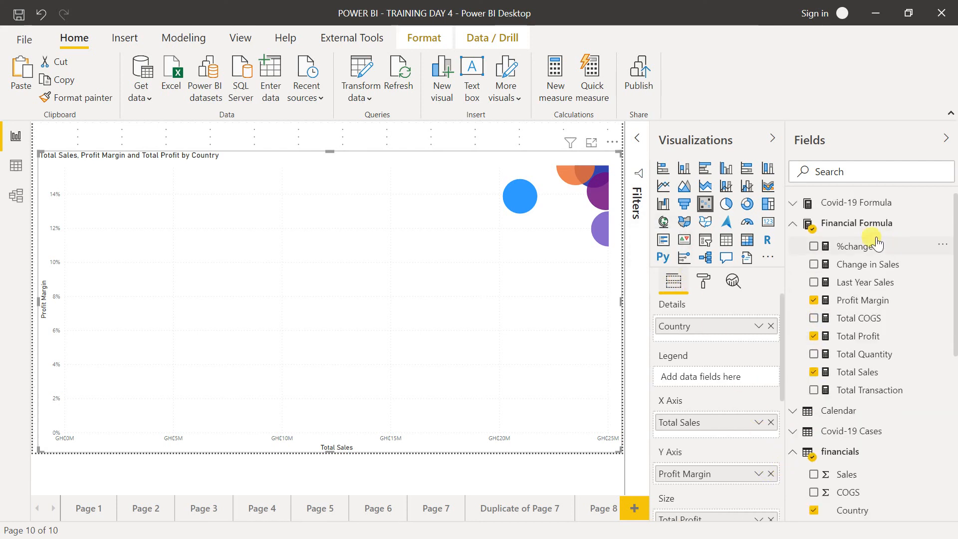
left_click_drag(780, 352, 788, 428)
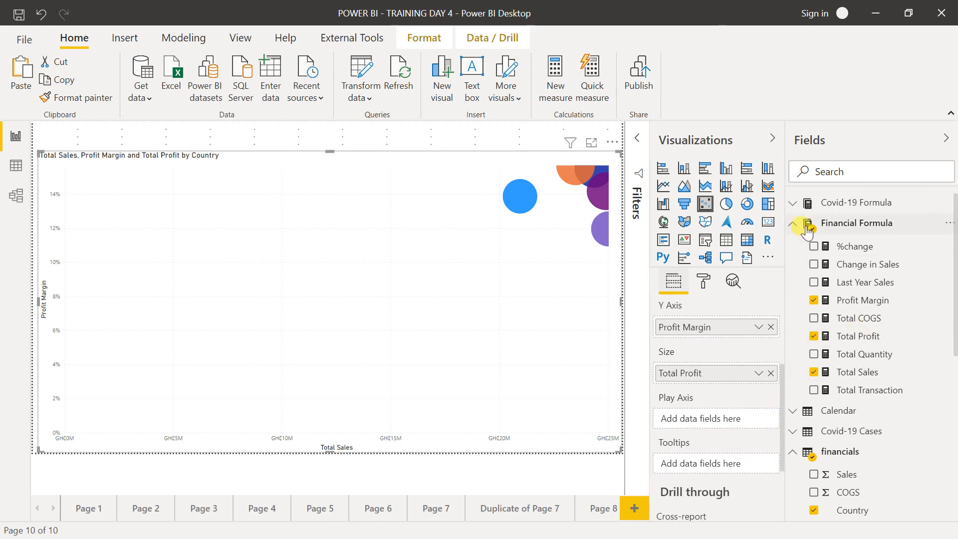
scroll(849, 267, "down", 4)
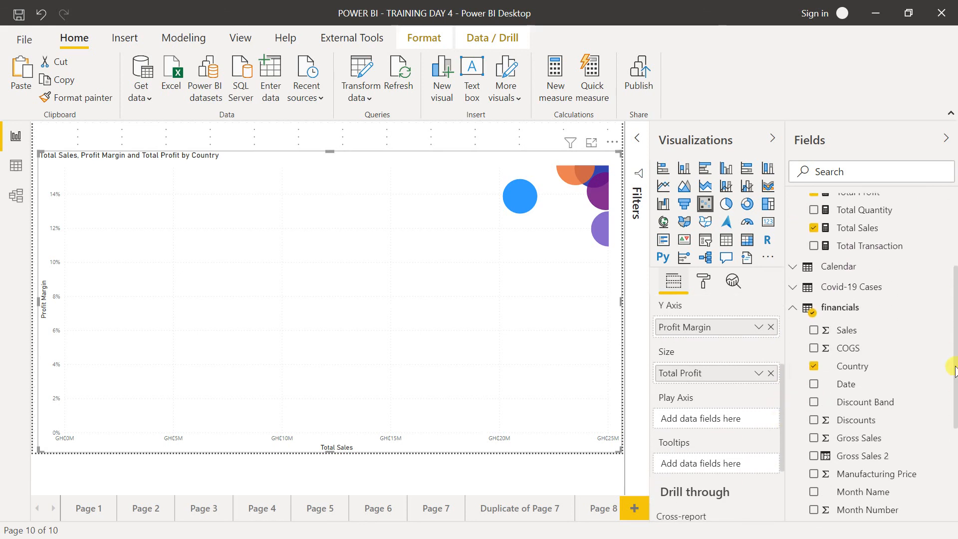
left_click(849, 267)
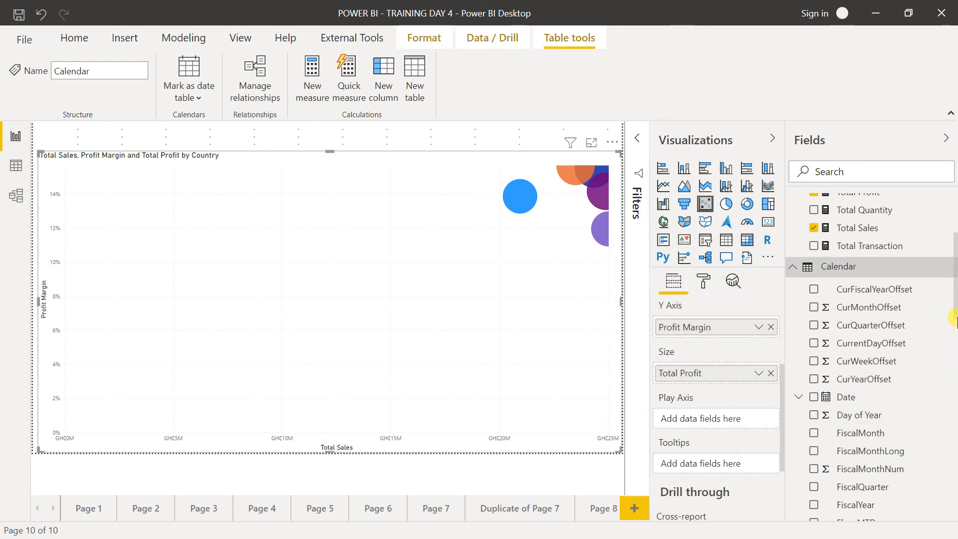
left_click_drag(957, 287, 957, 352)
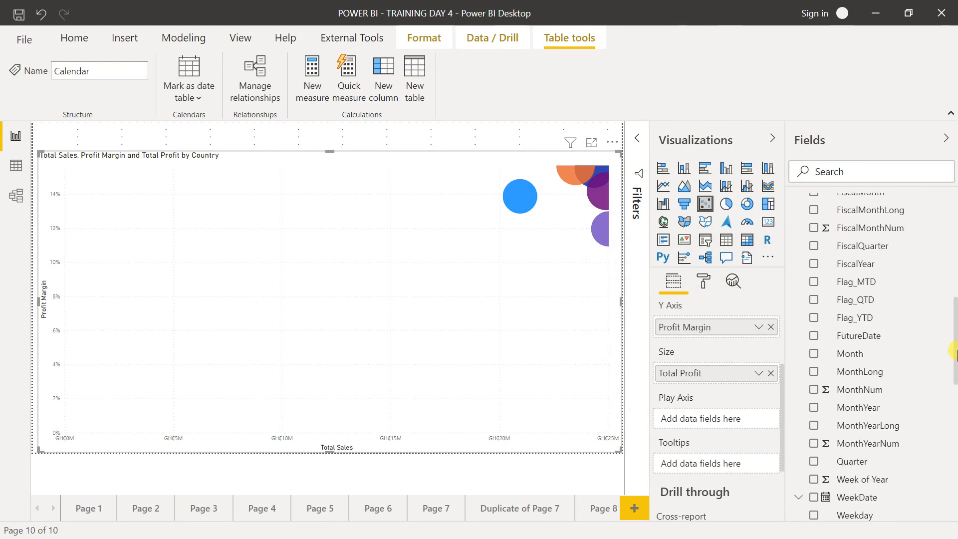
left_click(814, 408)
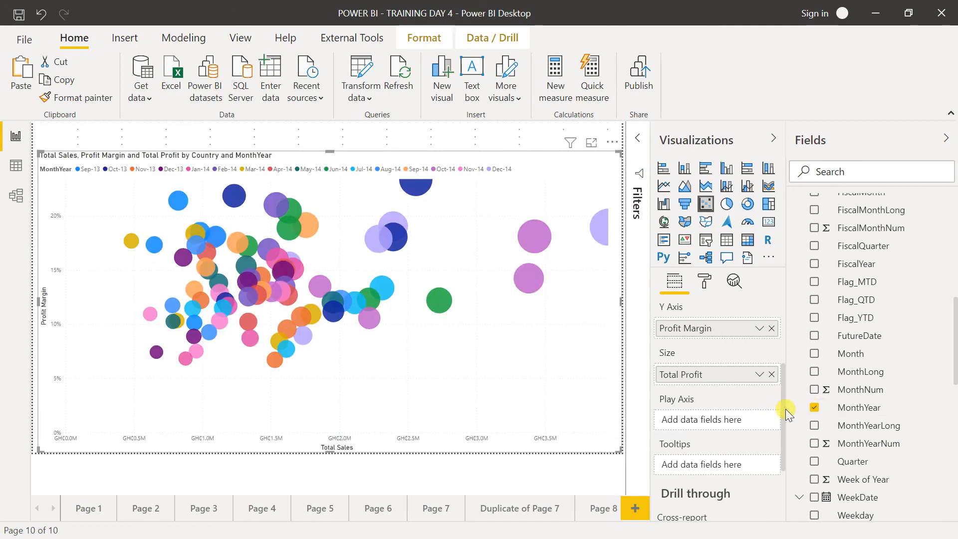
Step: Assign the Calendar table's Month field to the play axis, leaving MonthYear out of both the play axis and the legend
left_click_drag(844, 408, 710, 423)
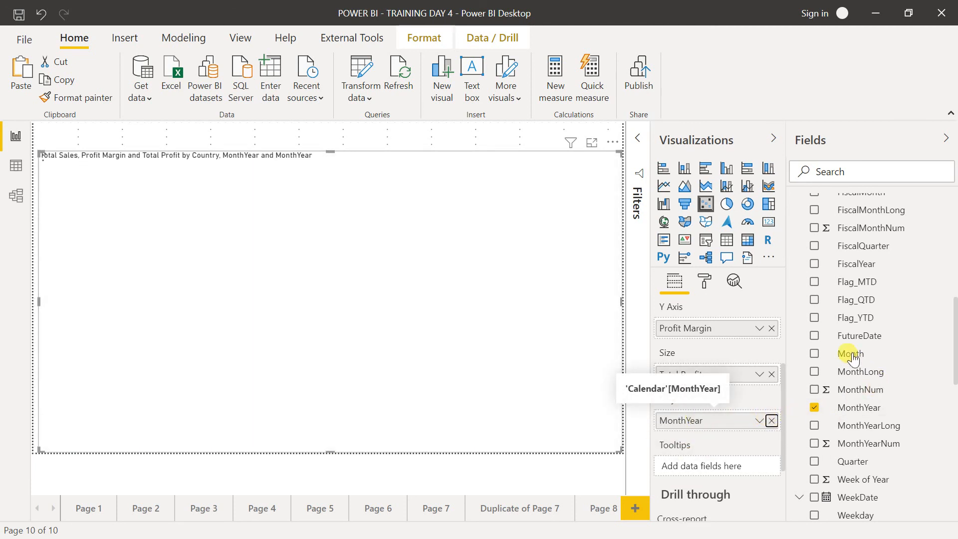
left_click(772, 421)
left_click_drag(844, 363, 710, 423)
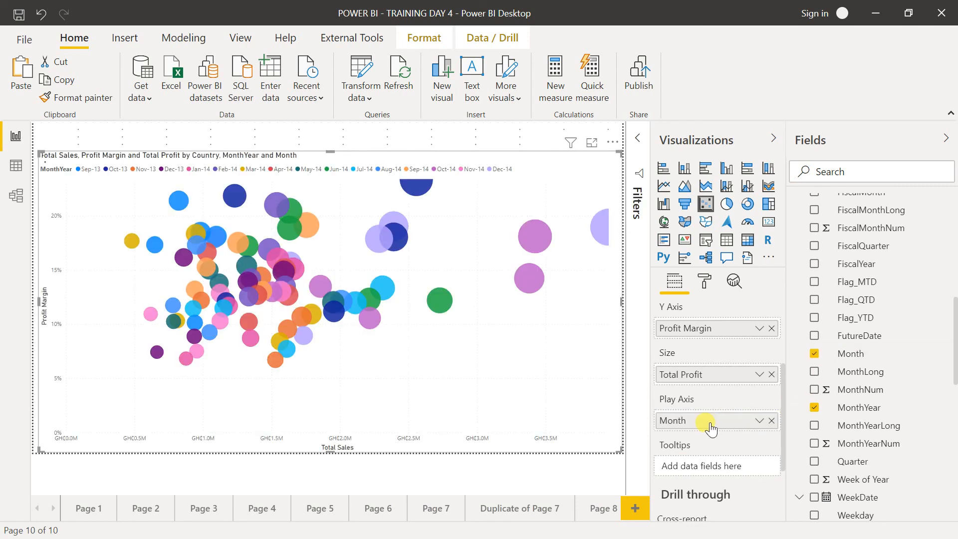
left_click_drag(785, 436, 778, 363)
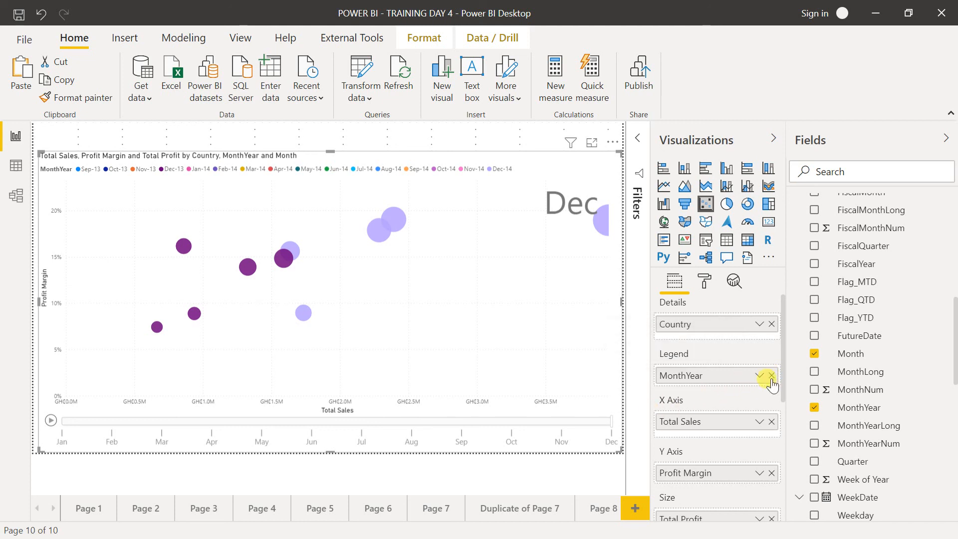
left_click(771, 376)
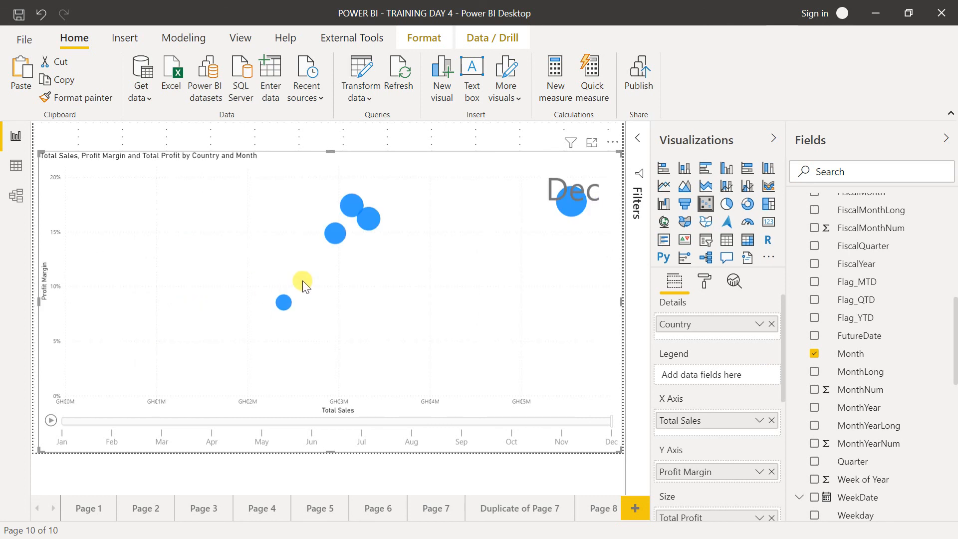
Step: Set the animated scatter chart's data colors to dark purple for Canada and orange for Germany
left_click(697, 282)
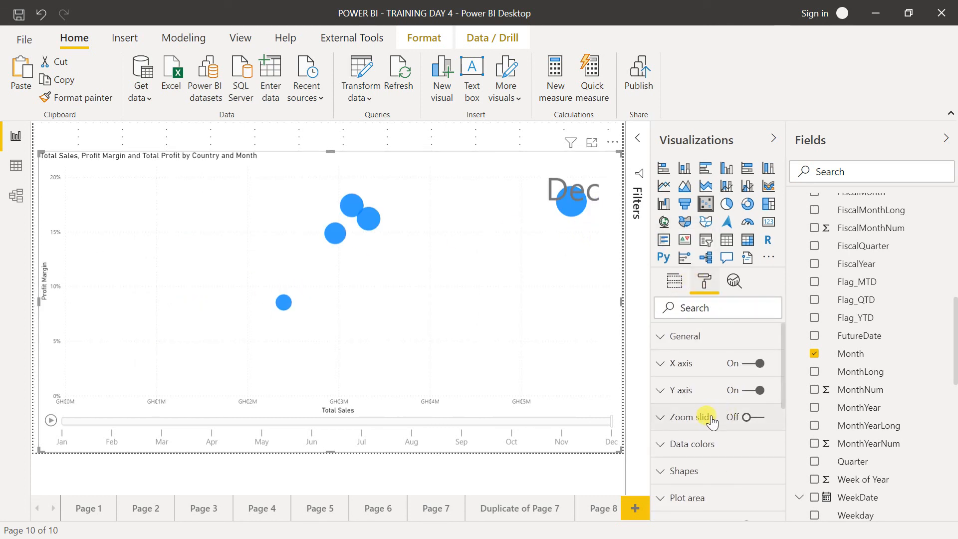
left_click(698, 446)
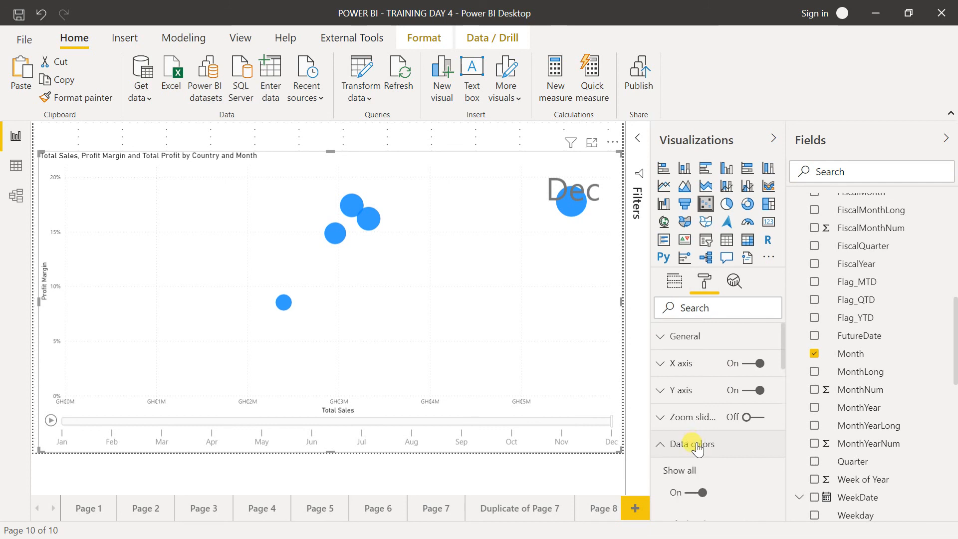
left_click_drag(781, 358, 784, 417)
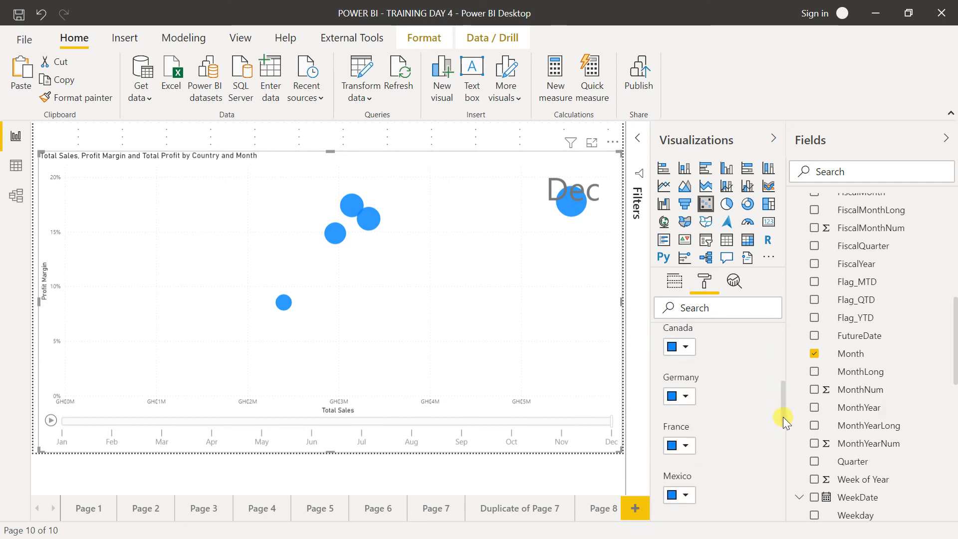
left_click(684, 347)
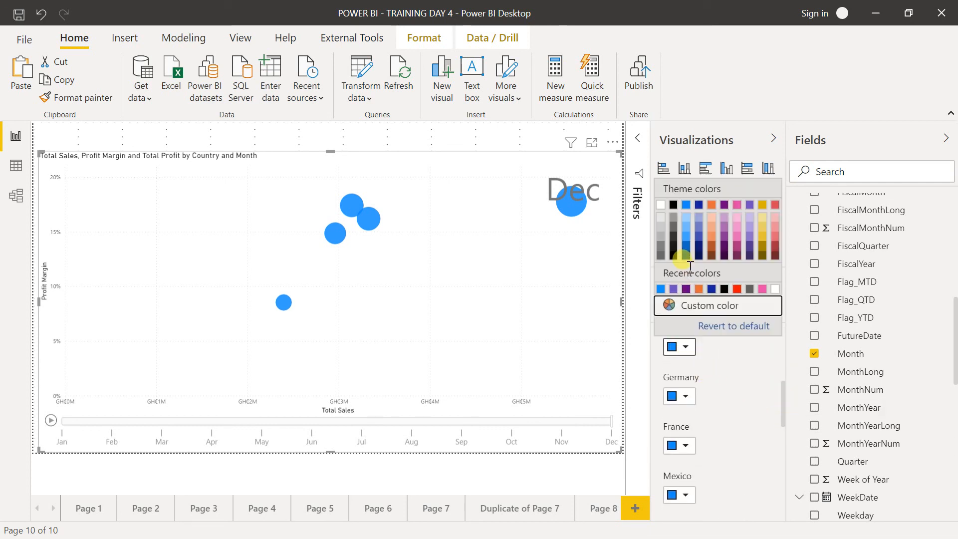
left_click(687, 289)
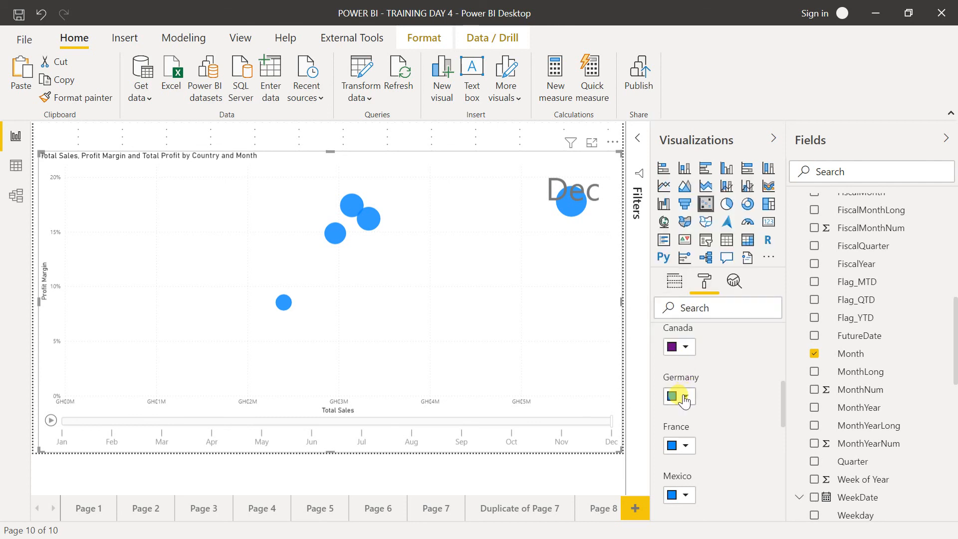
left_click(685, 397)
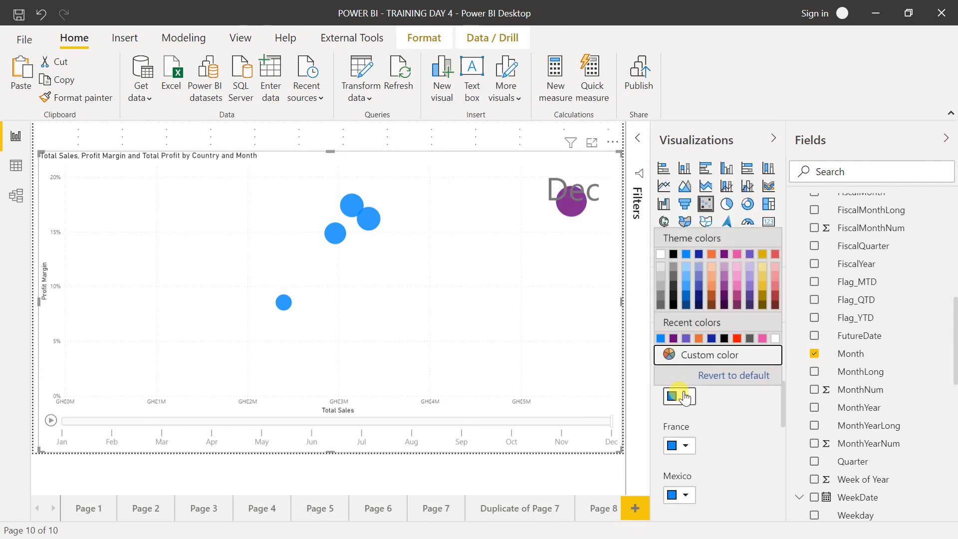
left_click(698, 339)
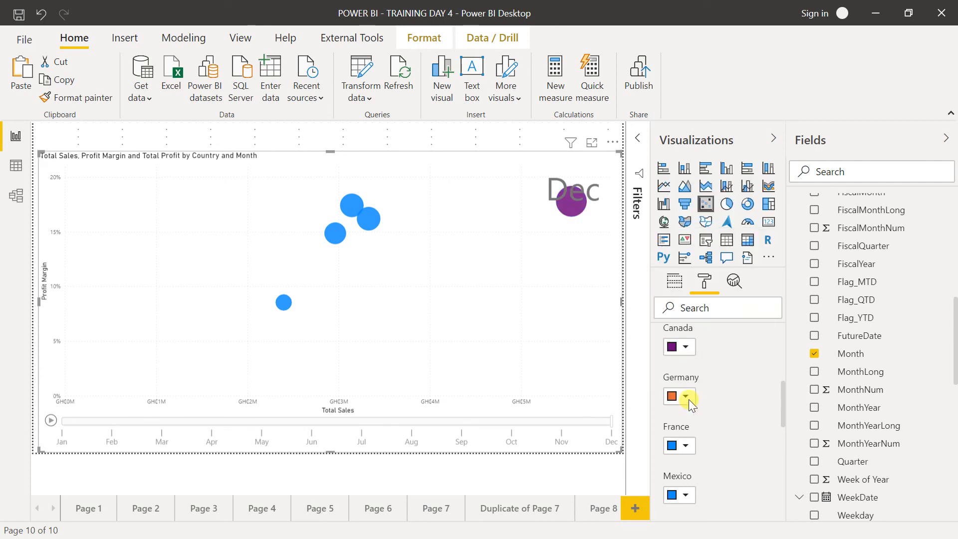
Step: Set the animated scatter chart's data colors to dark blue for France and black for Mexico
left_click(686, 447)
left_click(712, 389)
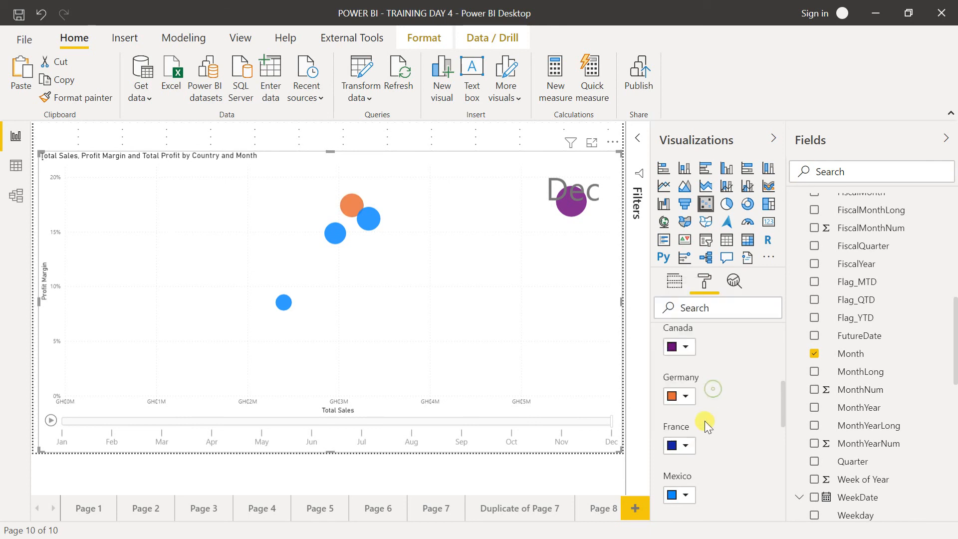
left_click(686, 494)
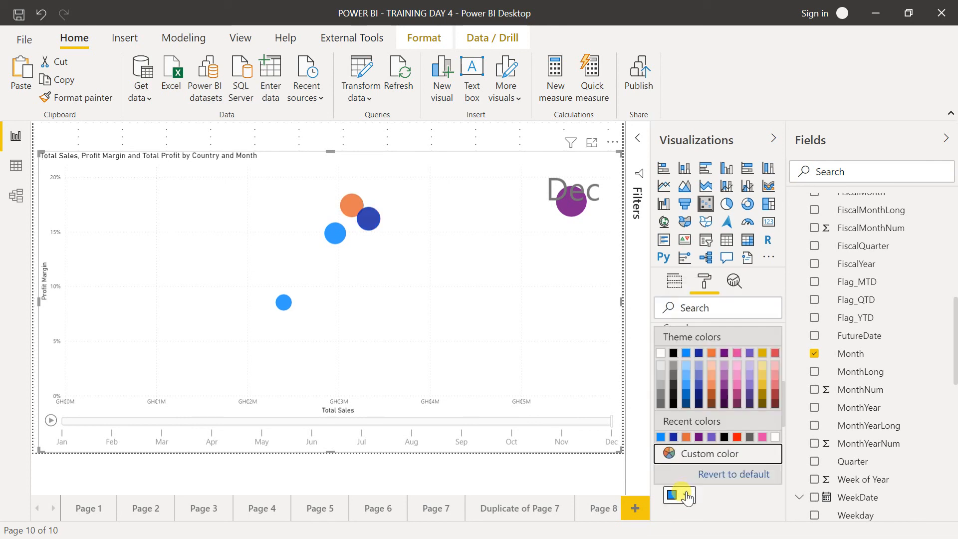
left_click(724, 438)
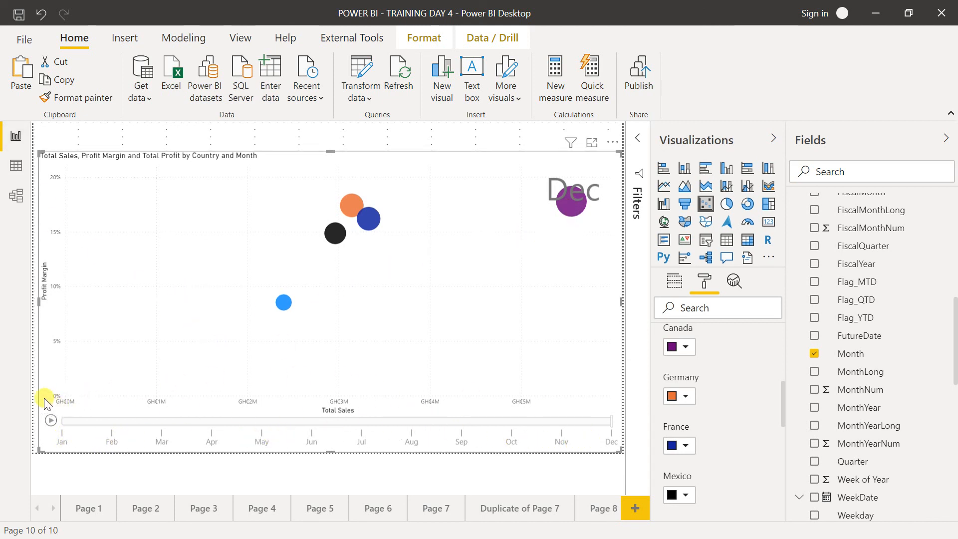
Step: Play the scatter chart's monthly animation and trace Canada's bubble path, inspecting the details of its data points
left_click(50, 420)
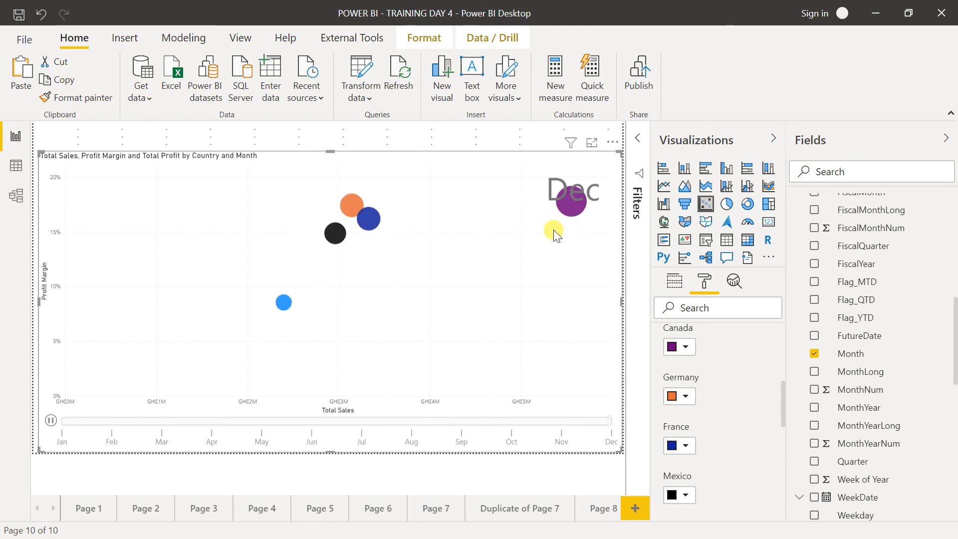
left_click(567, 208)
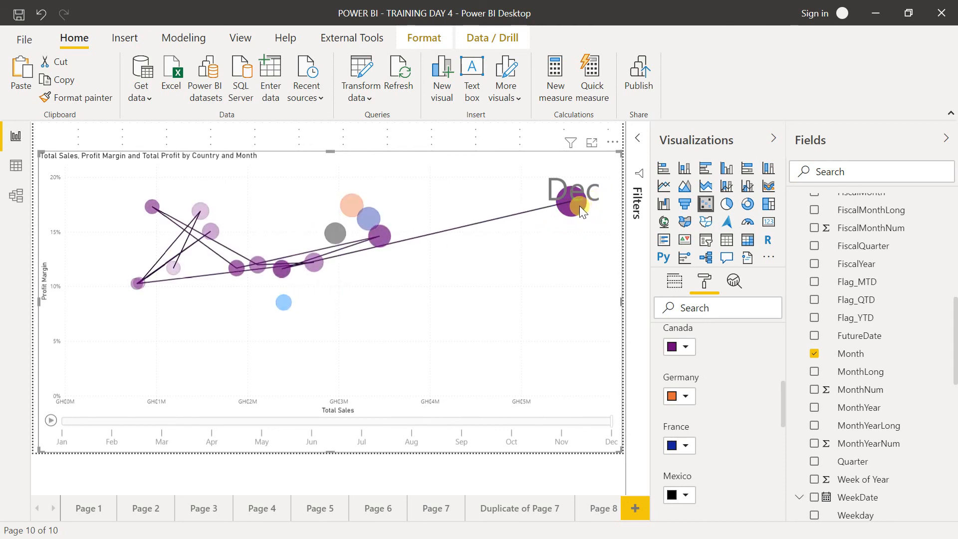
mouse_move(579, 206)
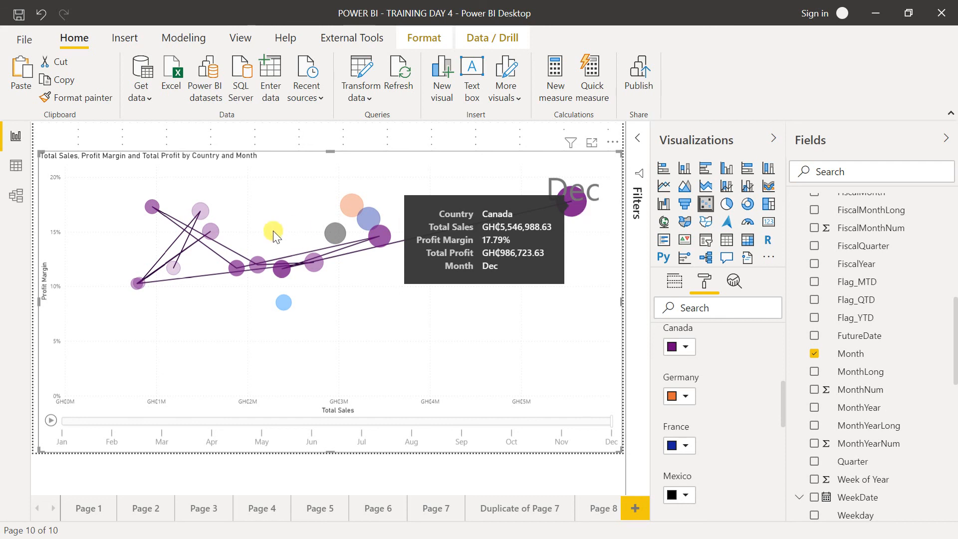
mouse_move(133, 288)
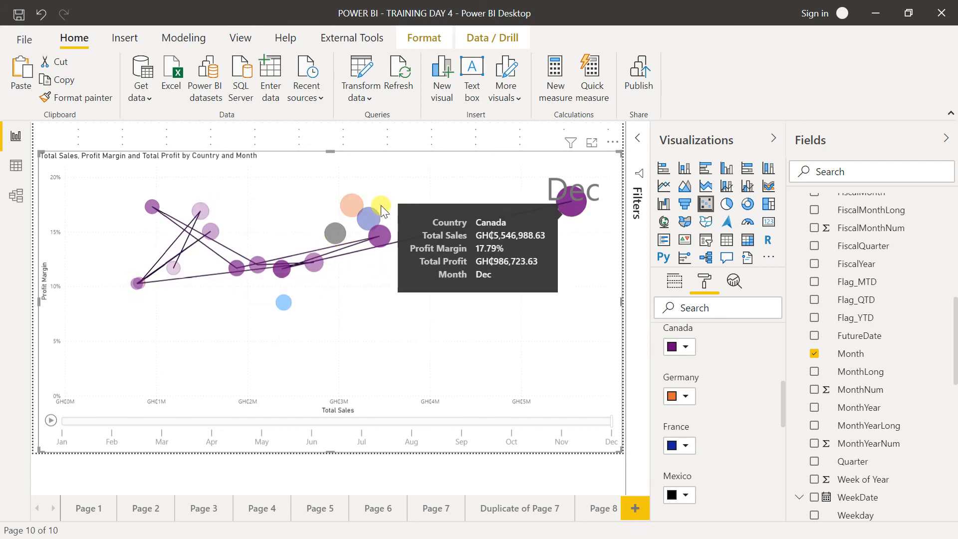
Step: Trace the monthly bubble paths of Germany, France, the light blue country and Mexico in the scatter chart
left_click(349, 205)
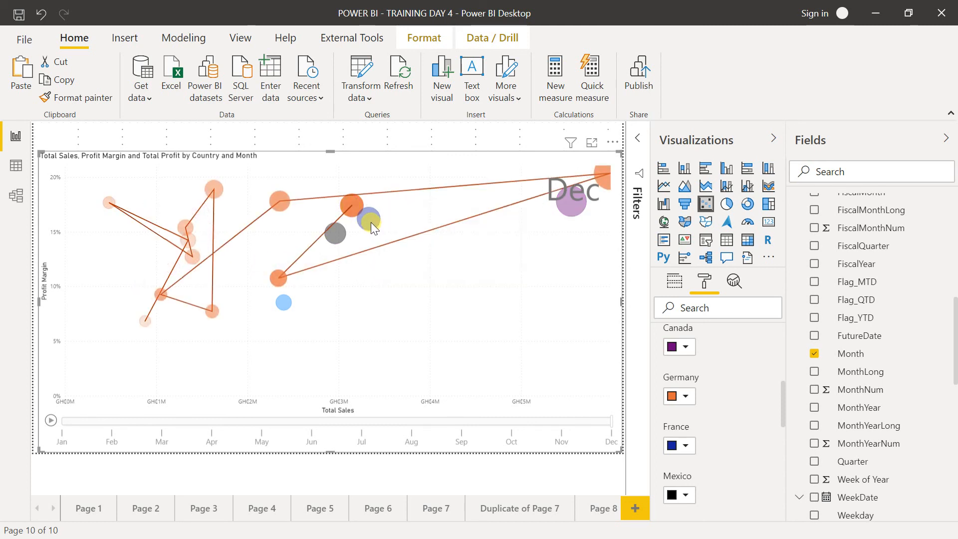
left_click(370, 223)
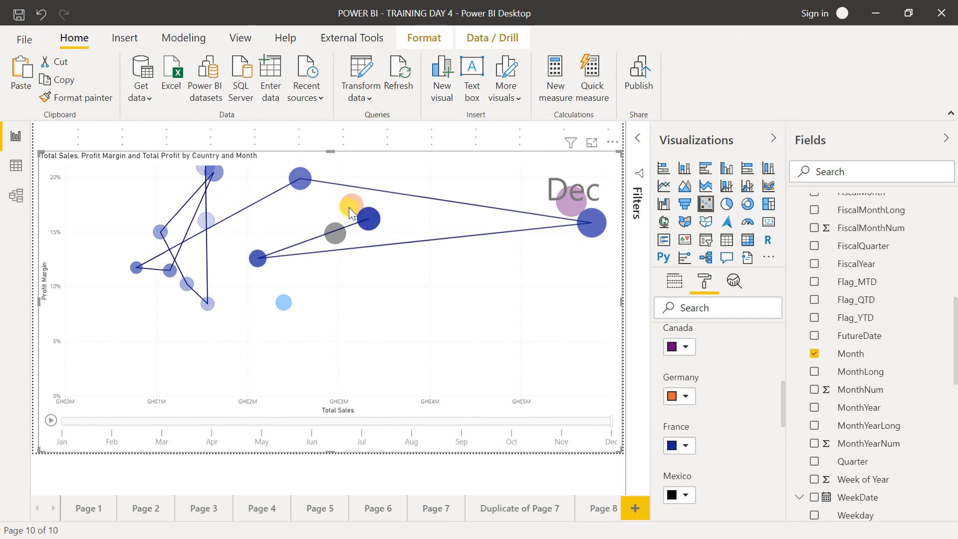
left_click(349, 208)
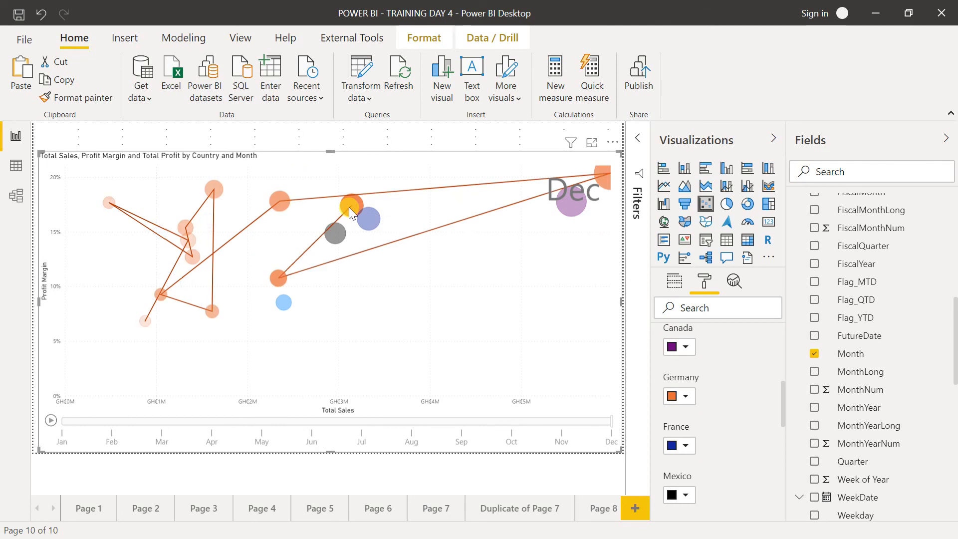
left_click(286, 306)
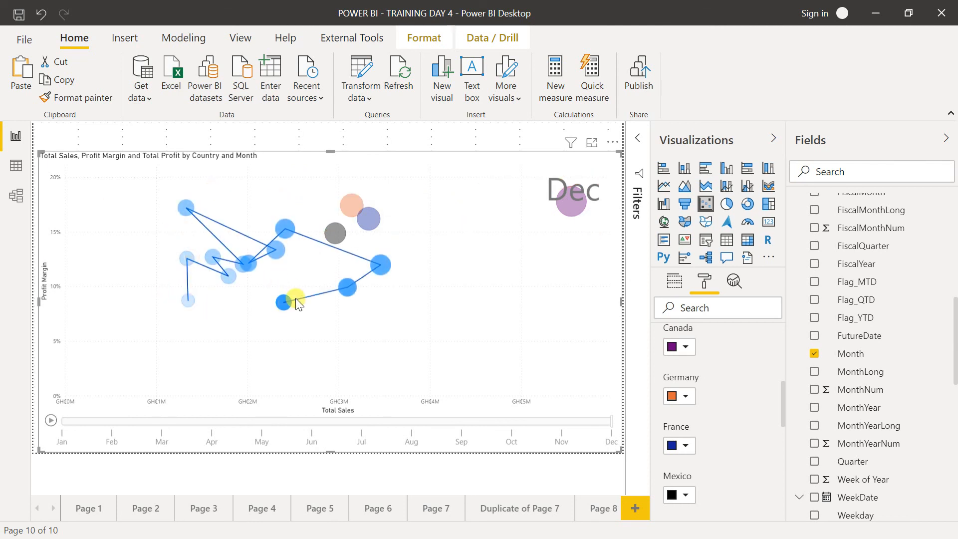
left_click(345, 232)
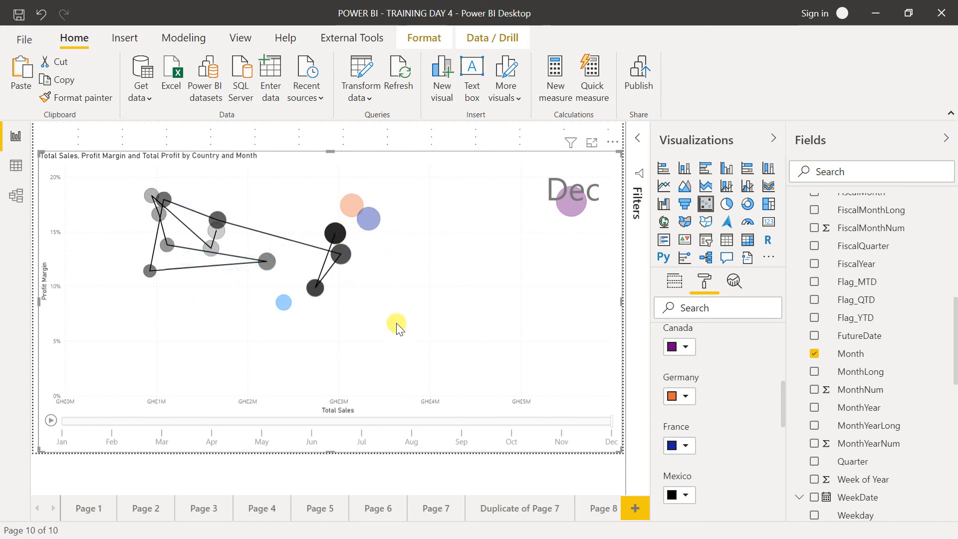
Step: Show the Total Confirmed by Date chart on Page 8 and add a new blank report page
left_click(592, 511)
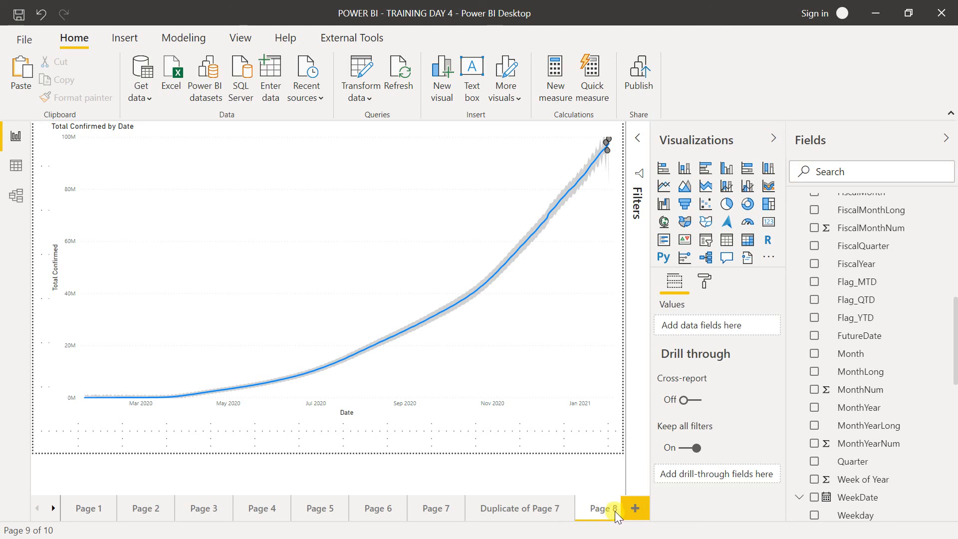
left_click(633, 508)
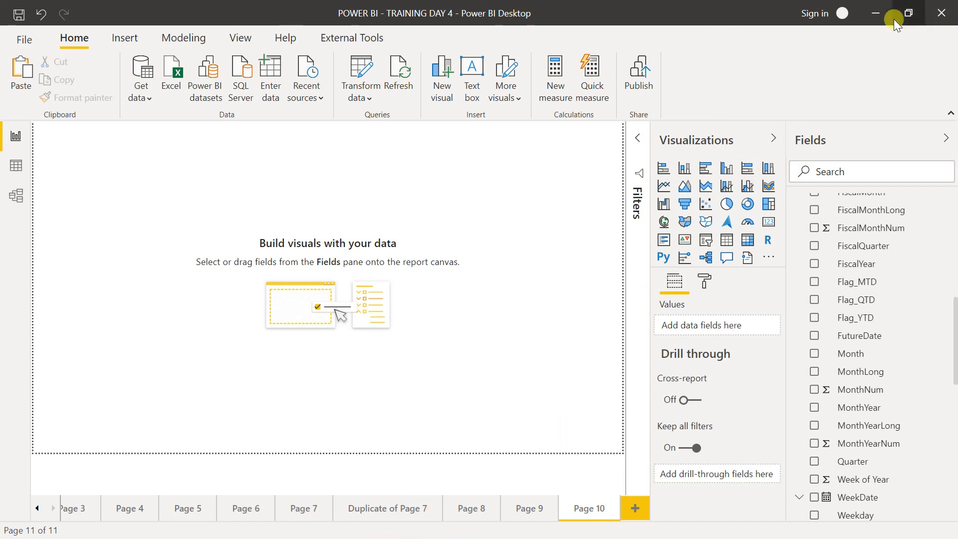
Step: Switch to File Explorer and search the Downloads folder for .jpeg files
left_click(876, 14)
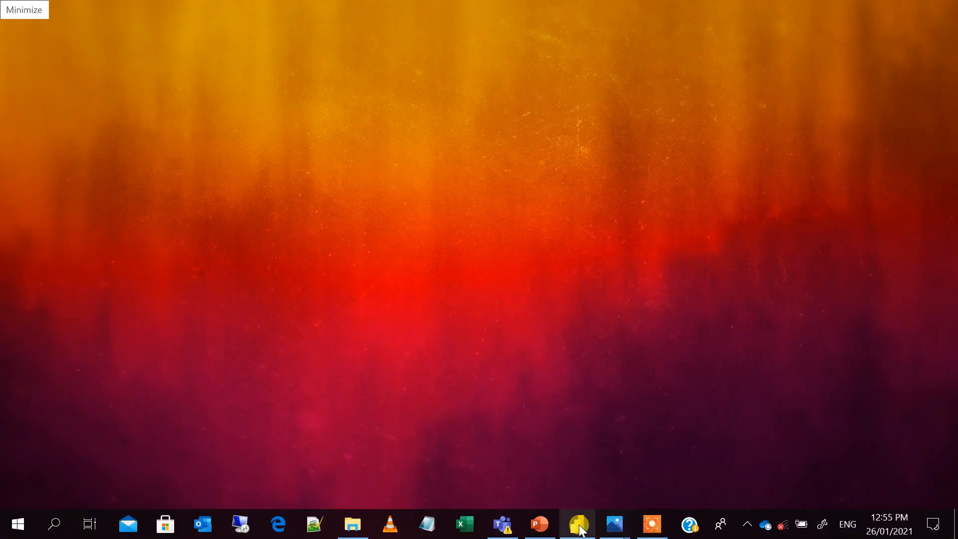
left_click(354, 529)
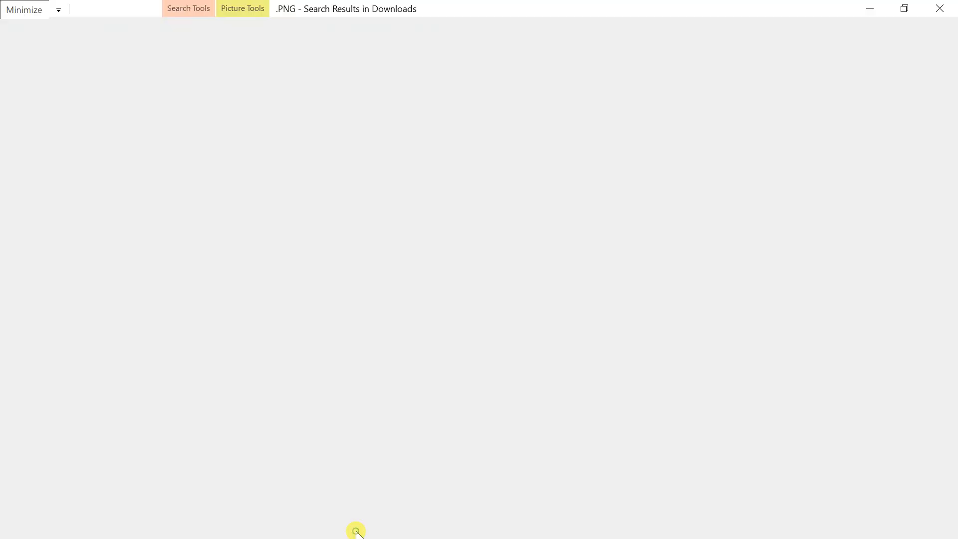
left_click(174, 322)
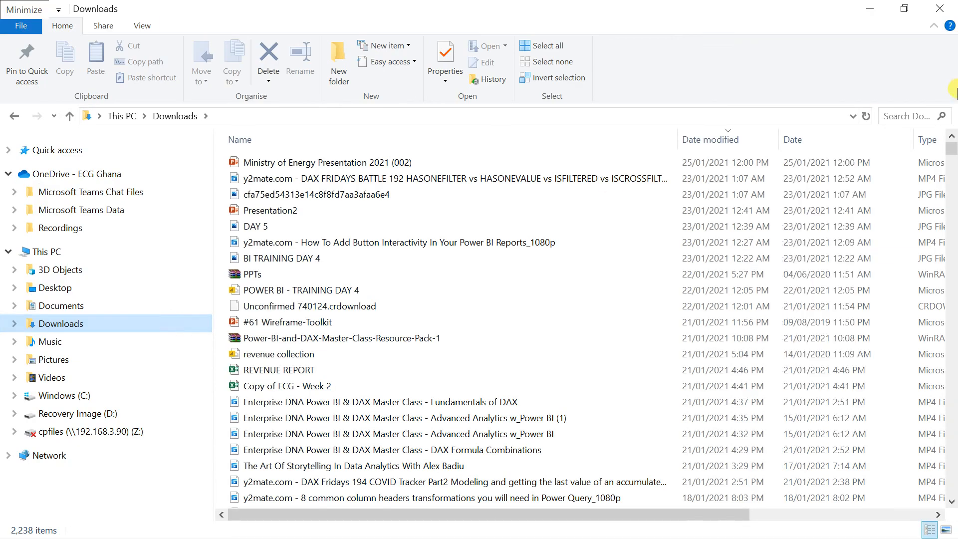
left_click(891, 115)
type(".jpeg")
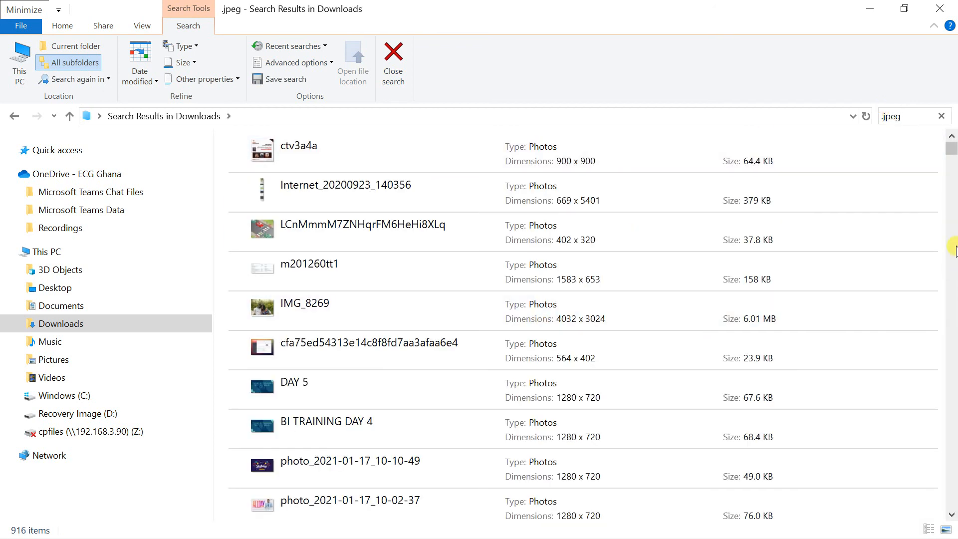
Step: Find the dashboard image 20201224_103524 among the search results and open it to examine its report layout
left_click_drag(952, 150, 953, 163)
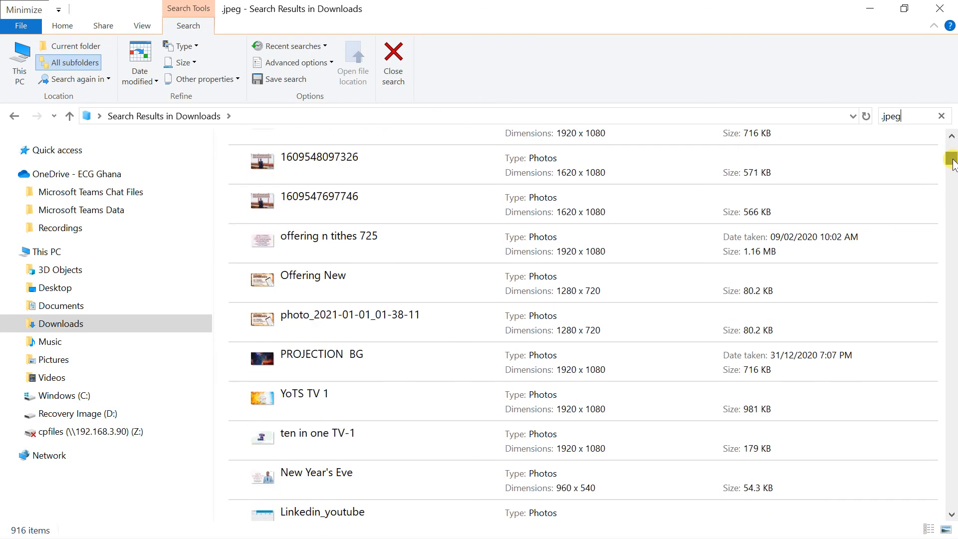
left_click_drag(954, 164, 954, 170)
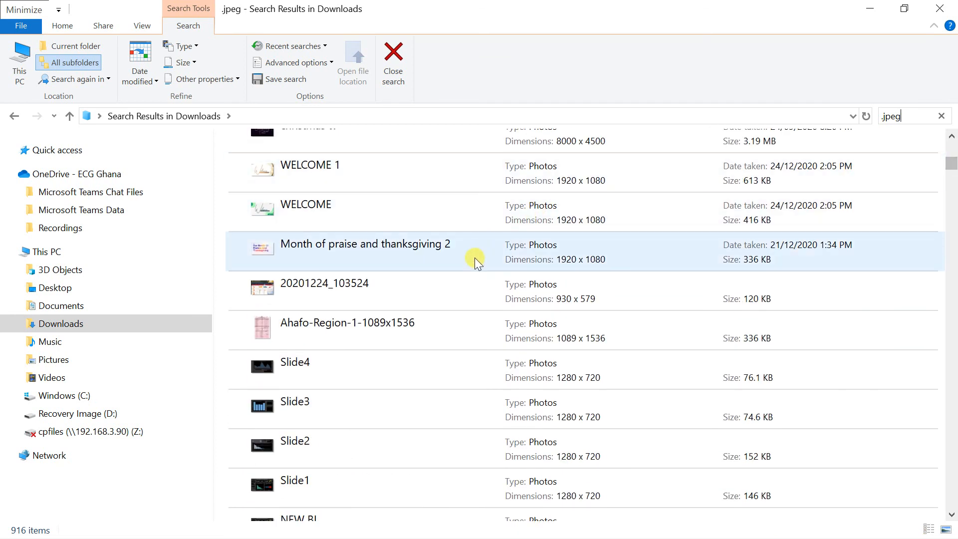
left_click(451, 280)
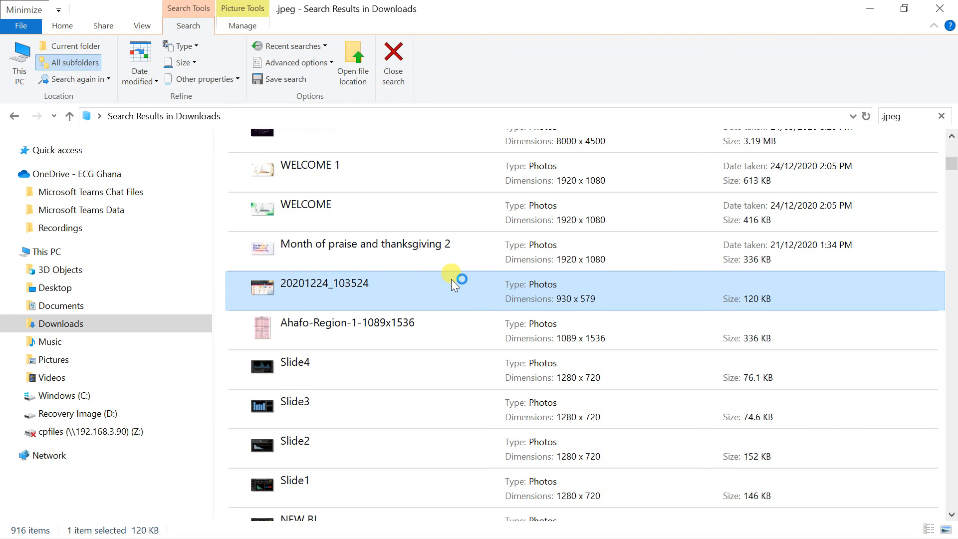
double_click(451, 280)
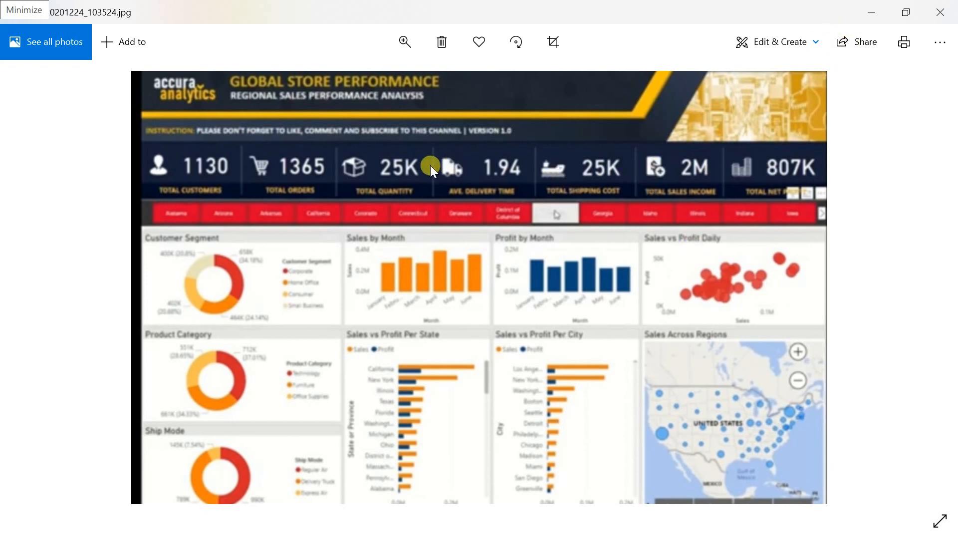
Step: Minimize the image and File Explorer, switch back to Power BI Desktop and show the Duplicate of Page 7 sales report
left_click(871, 11)
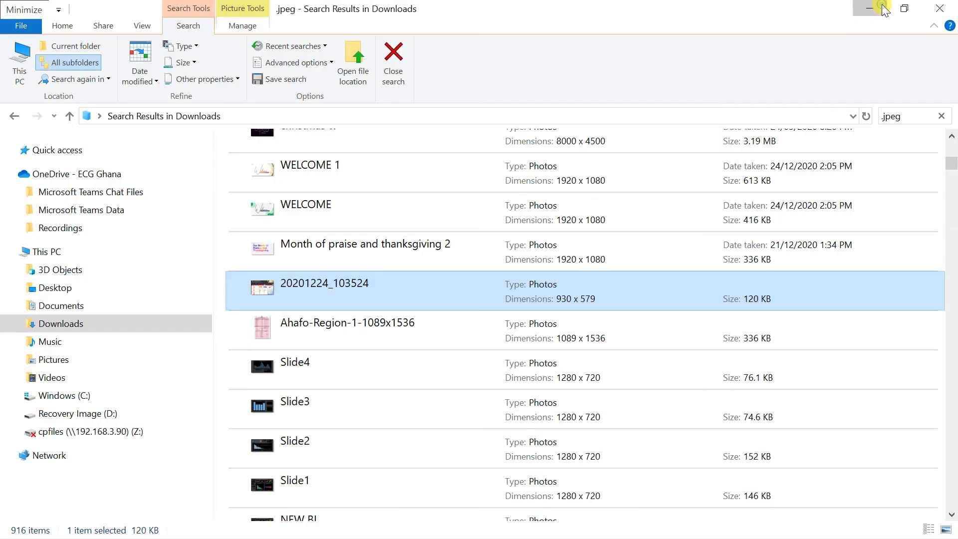
left_click(884, 10)
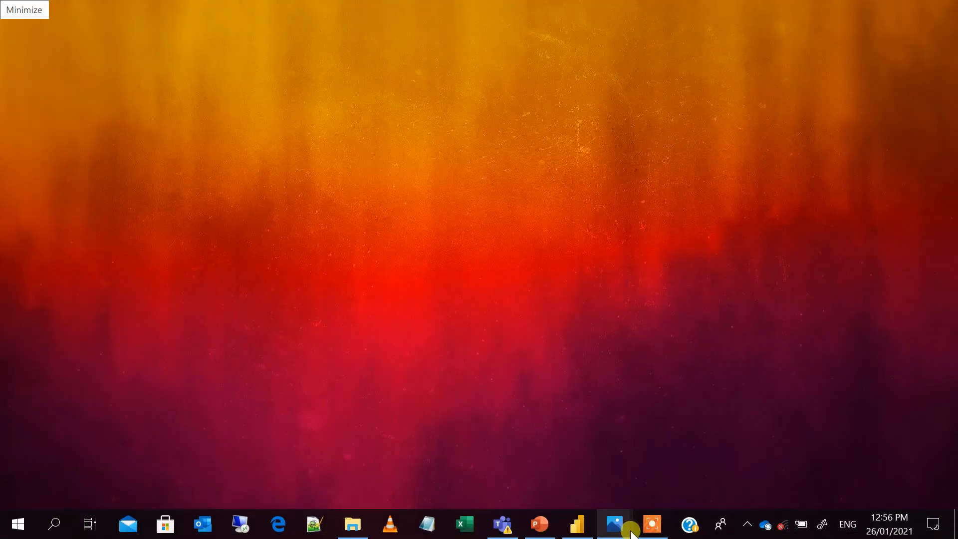
left_click(581, 530)
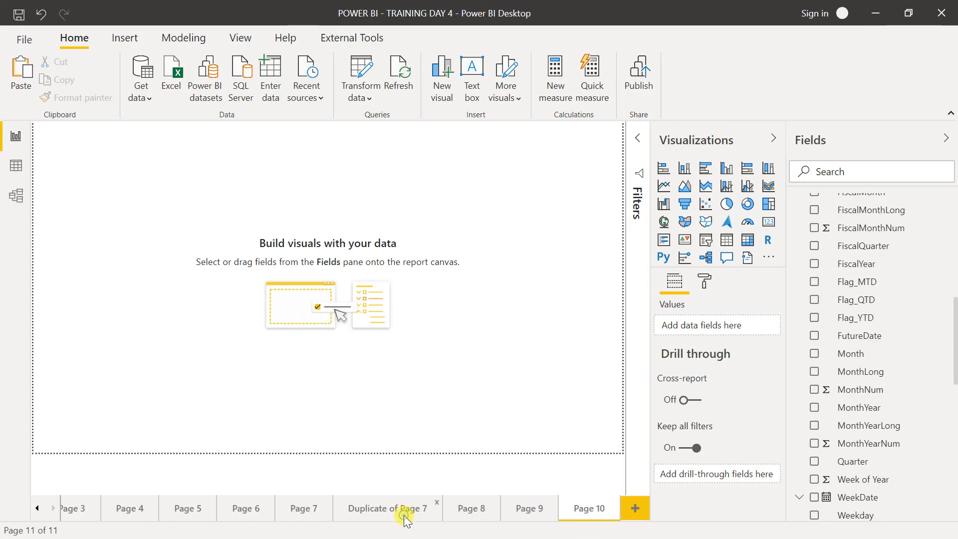
left_click(403, 514)
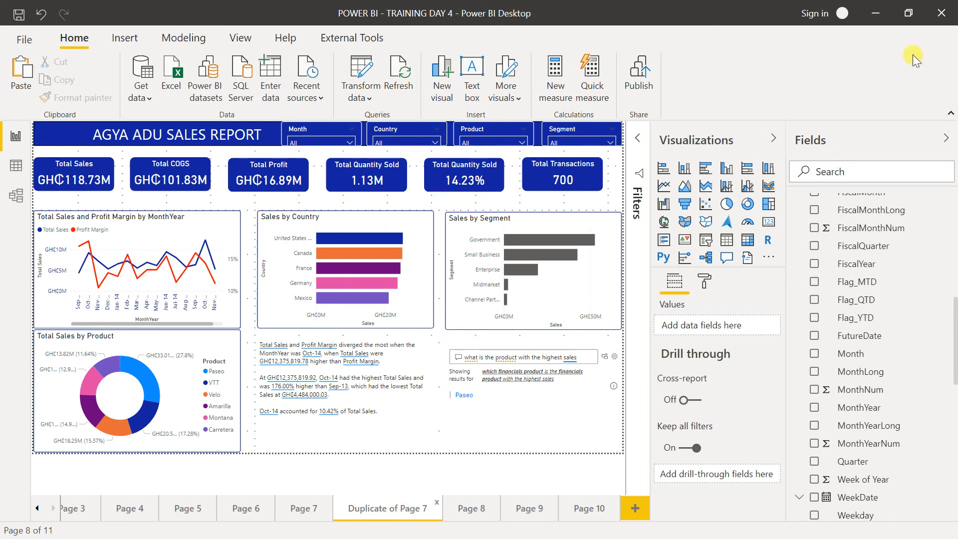
left_click(877, 16)
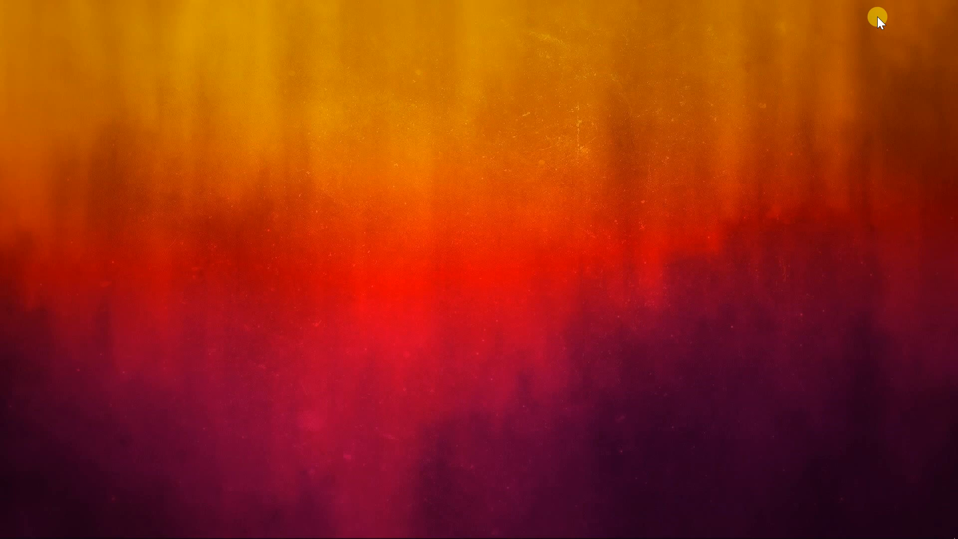
key("F8")
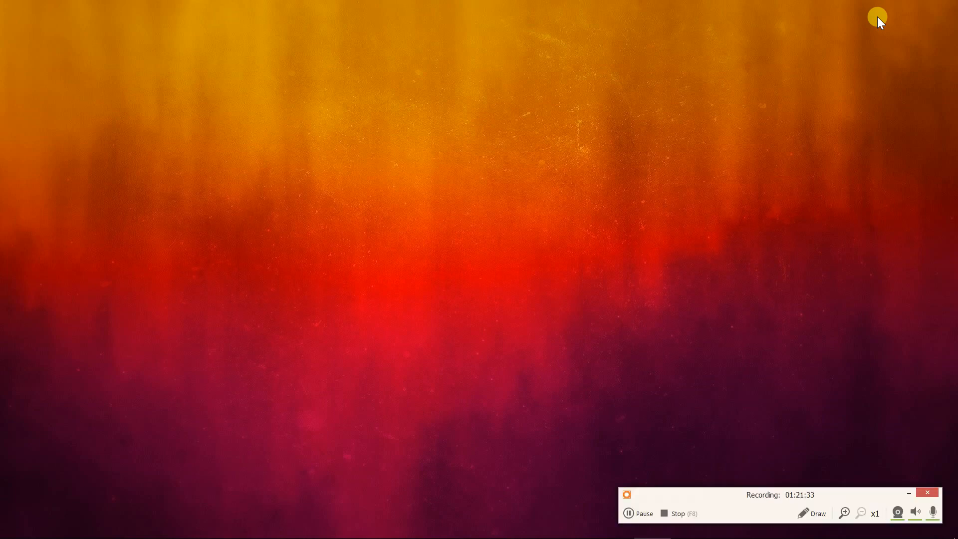
left_click(898, 513)
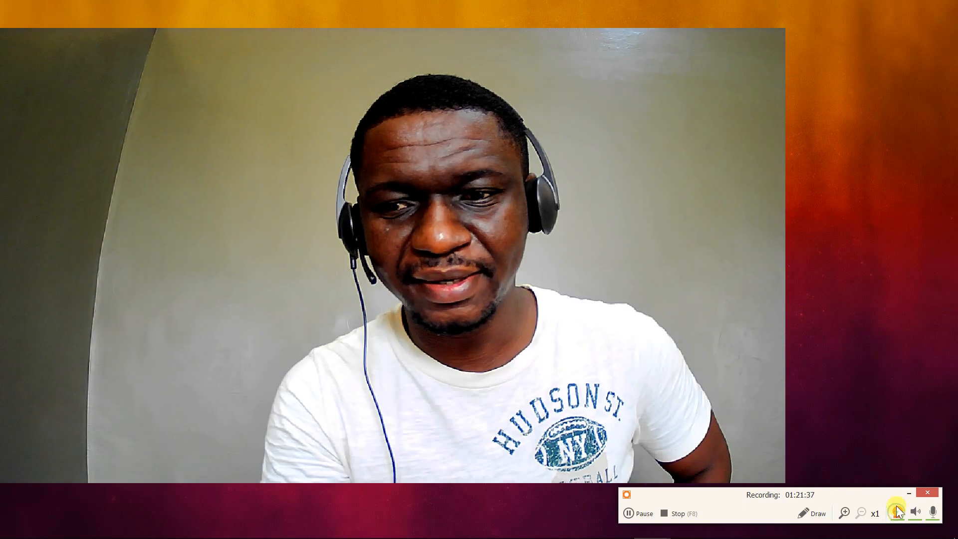